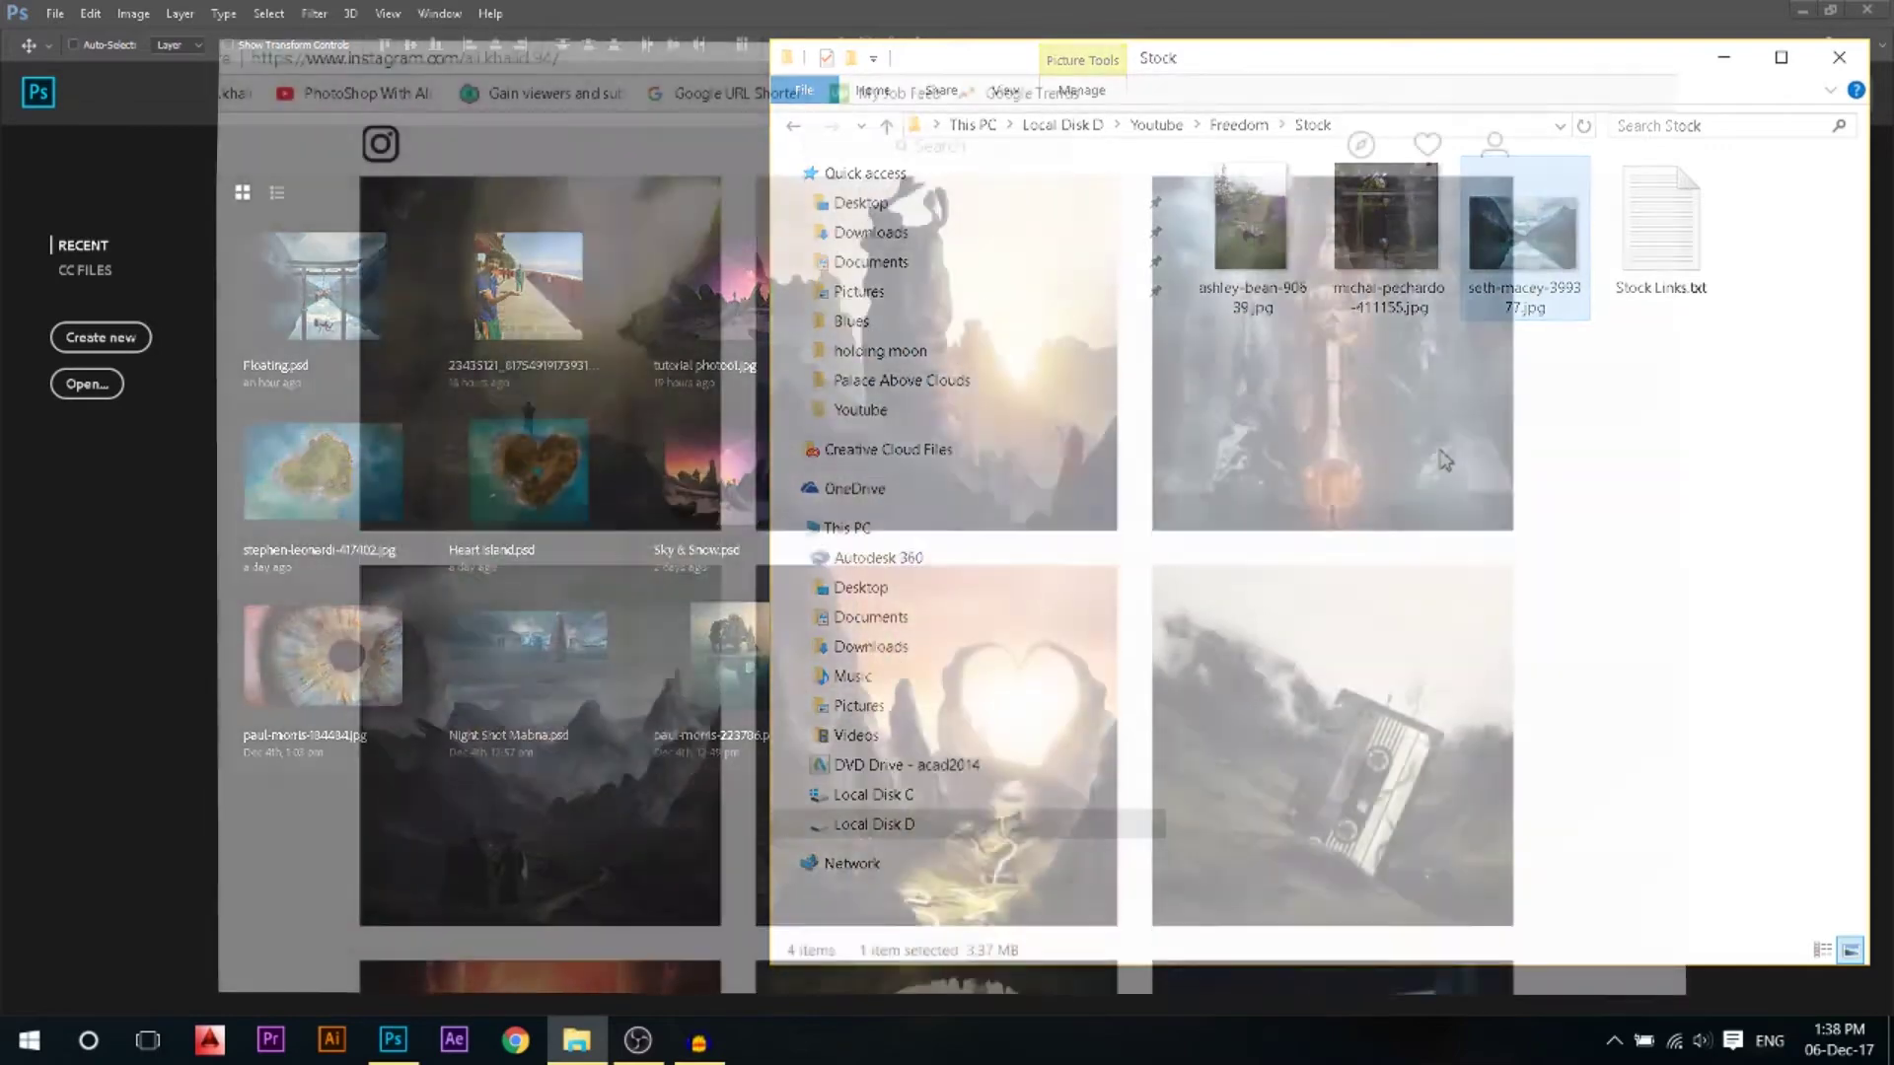
pyautogui.scroll(-15, 947, 582)
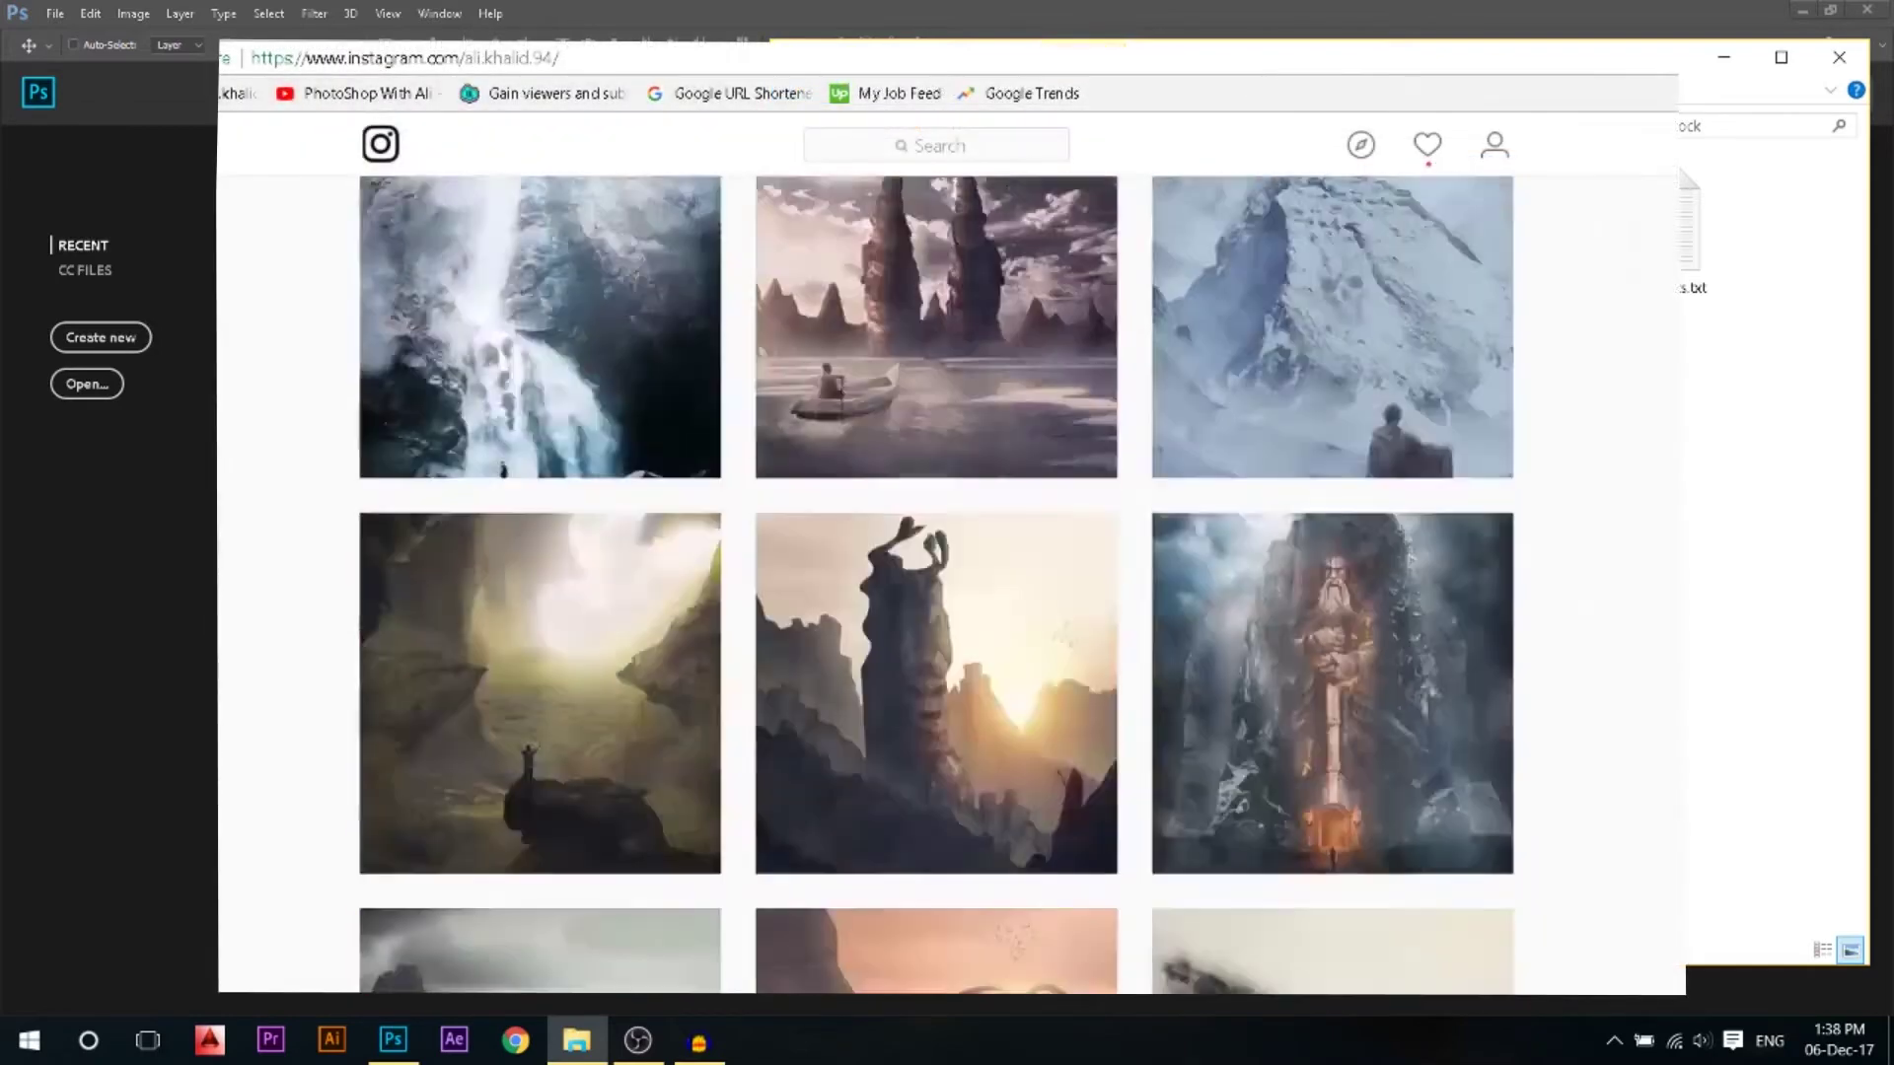
pyautogui.scroll(15, 947, 582)
# Open the mountain lake stock photo from the Stock folder in Photoshop
pyautogui.moveTo(938, 296); pyautogui.dragTo(751, 298)
pyautogui.click(745, 298)
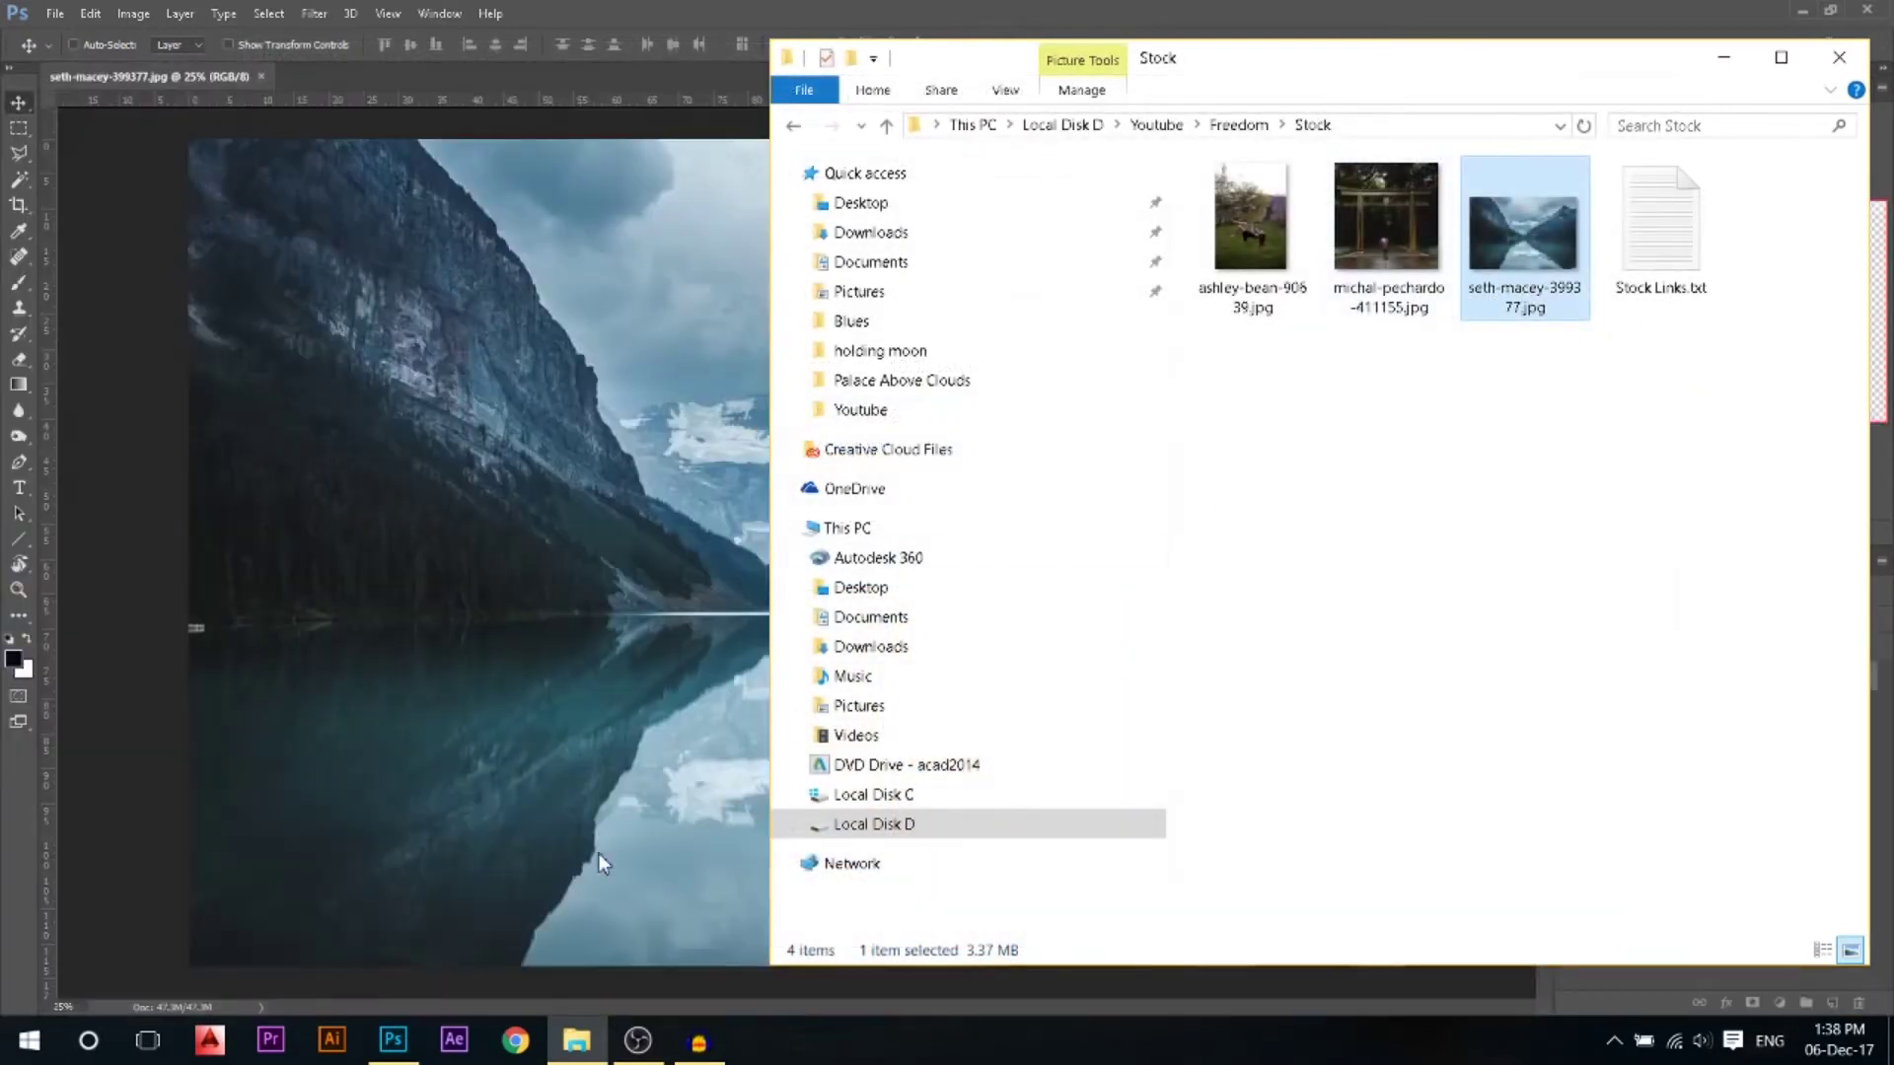
pyautogui.click(148, 495)
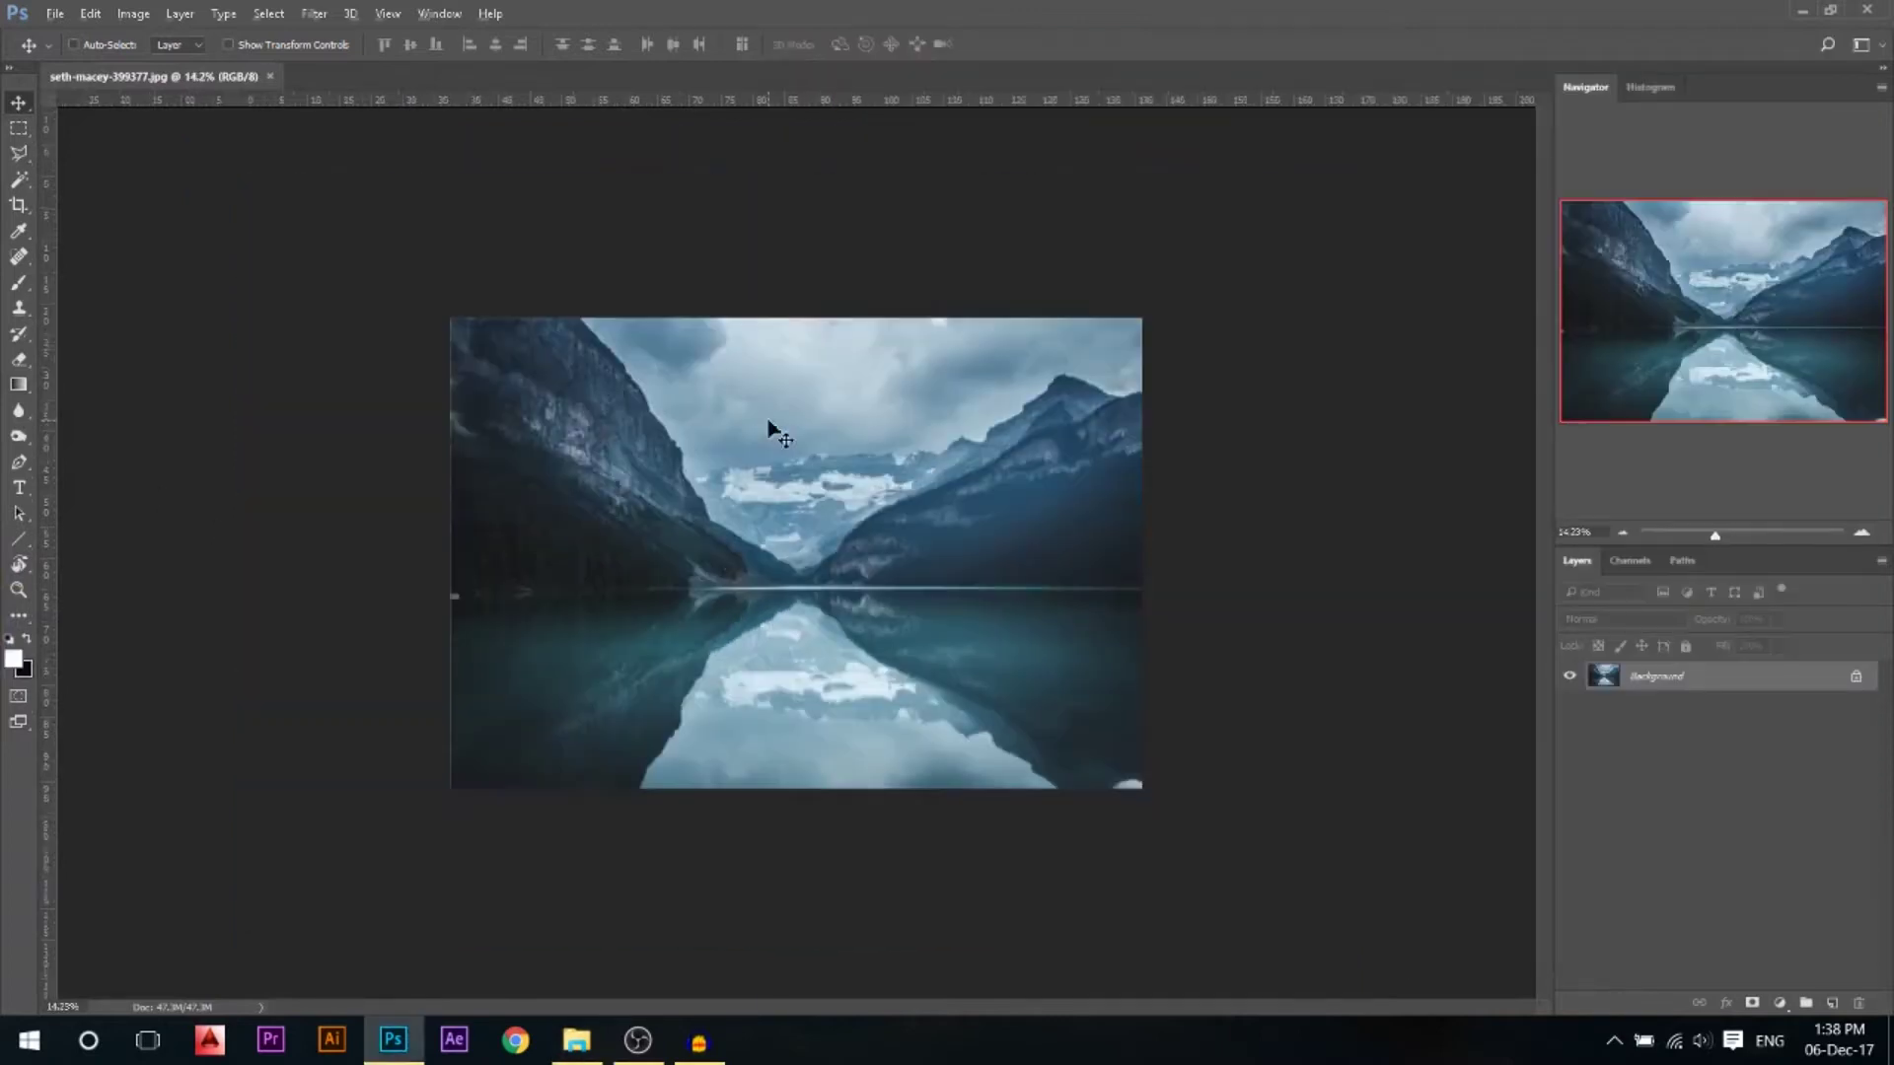
# Crop the lake photo equally on both sides to a nearly square frame centred on the reflection
pyautogui.hotkey('ctrl', '+')
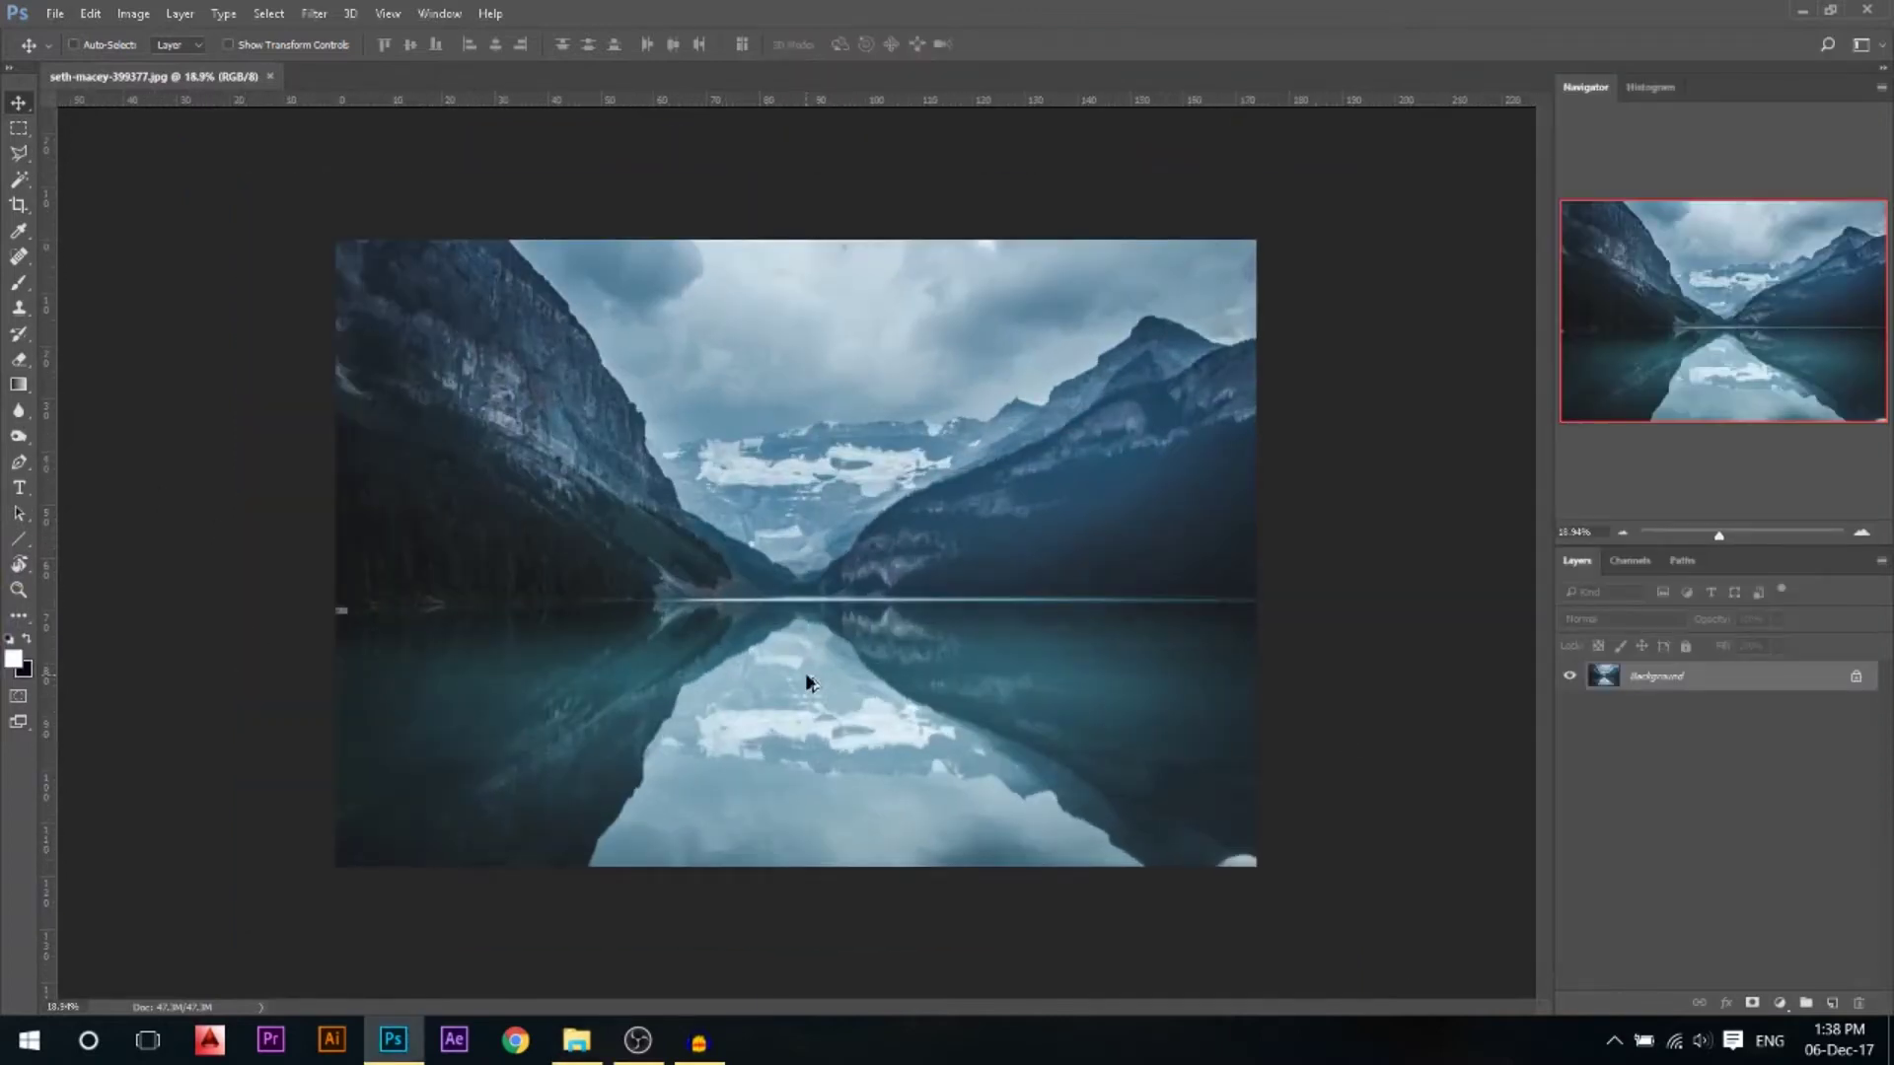
pyautogui.scroll(1, 849, 688)
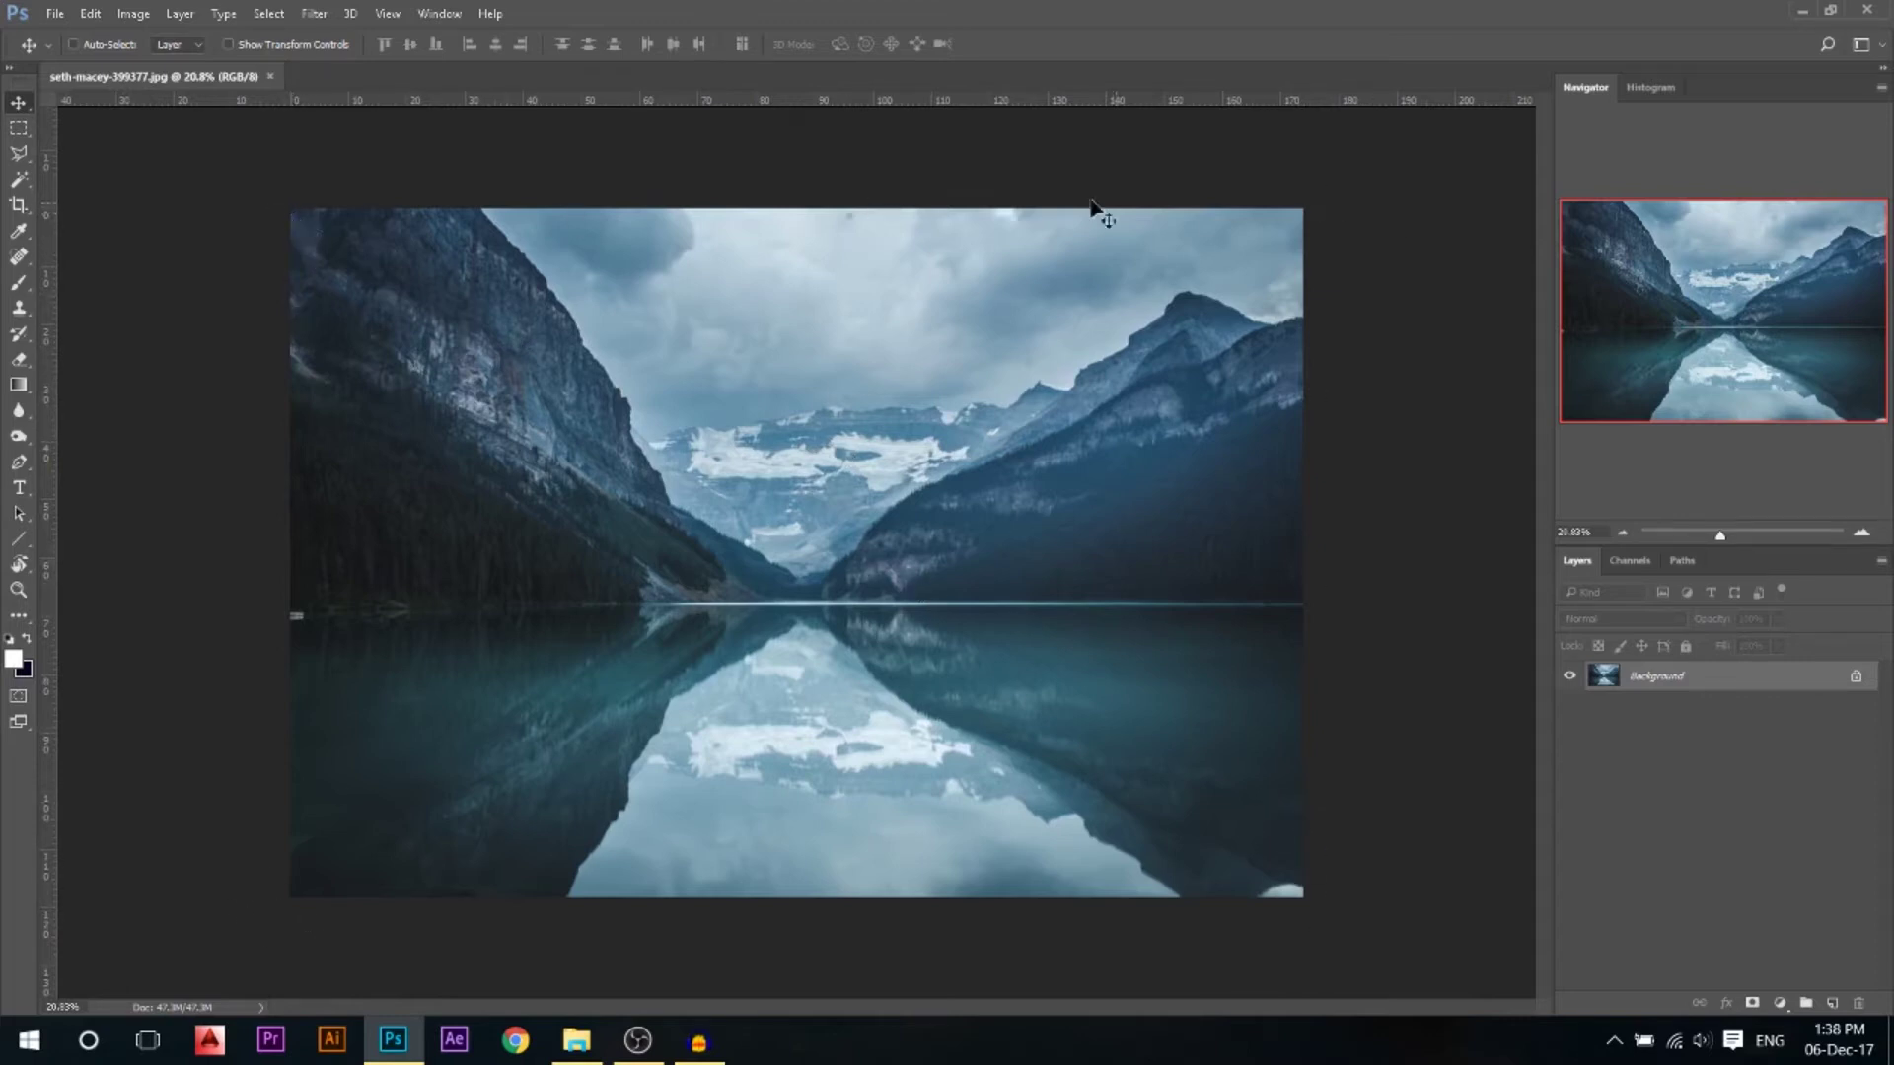
pyautogui.press('c')
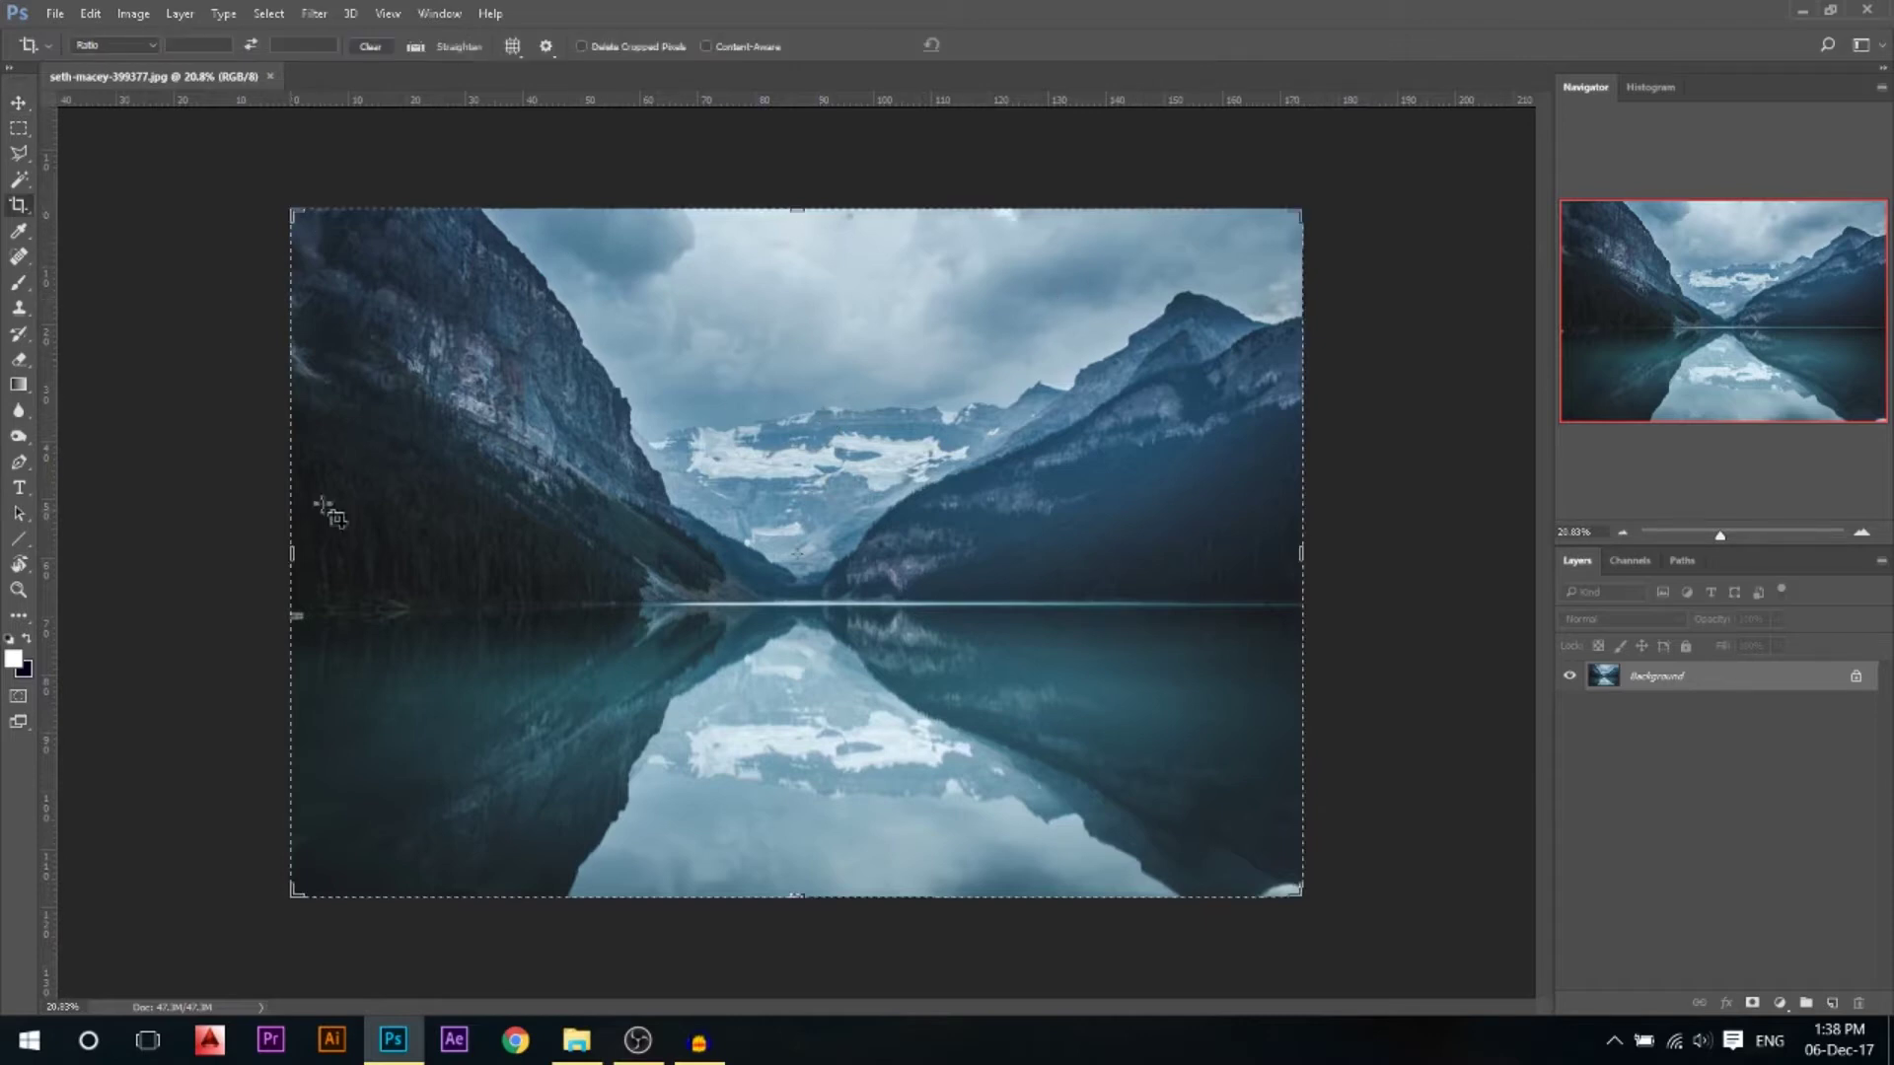
pyautogui.moveTo(291, 563); pyautogui.dragTo(438, 553)
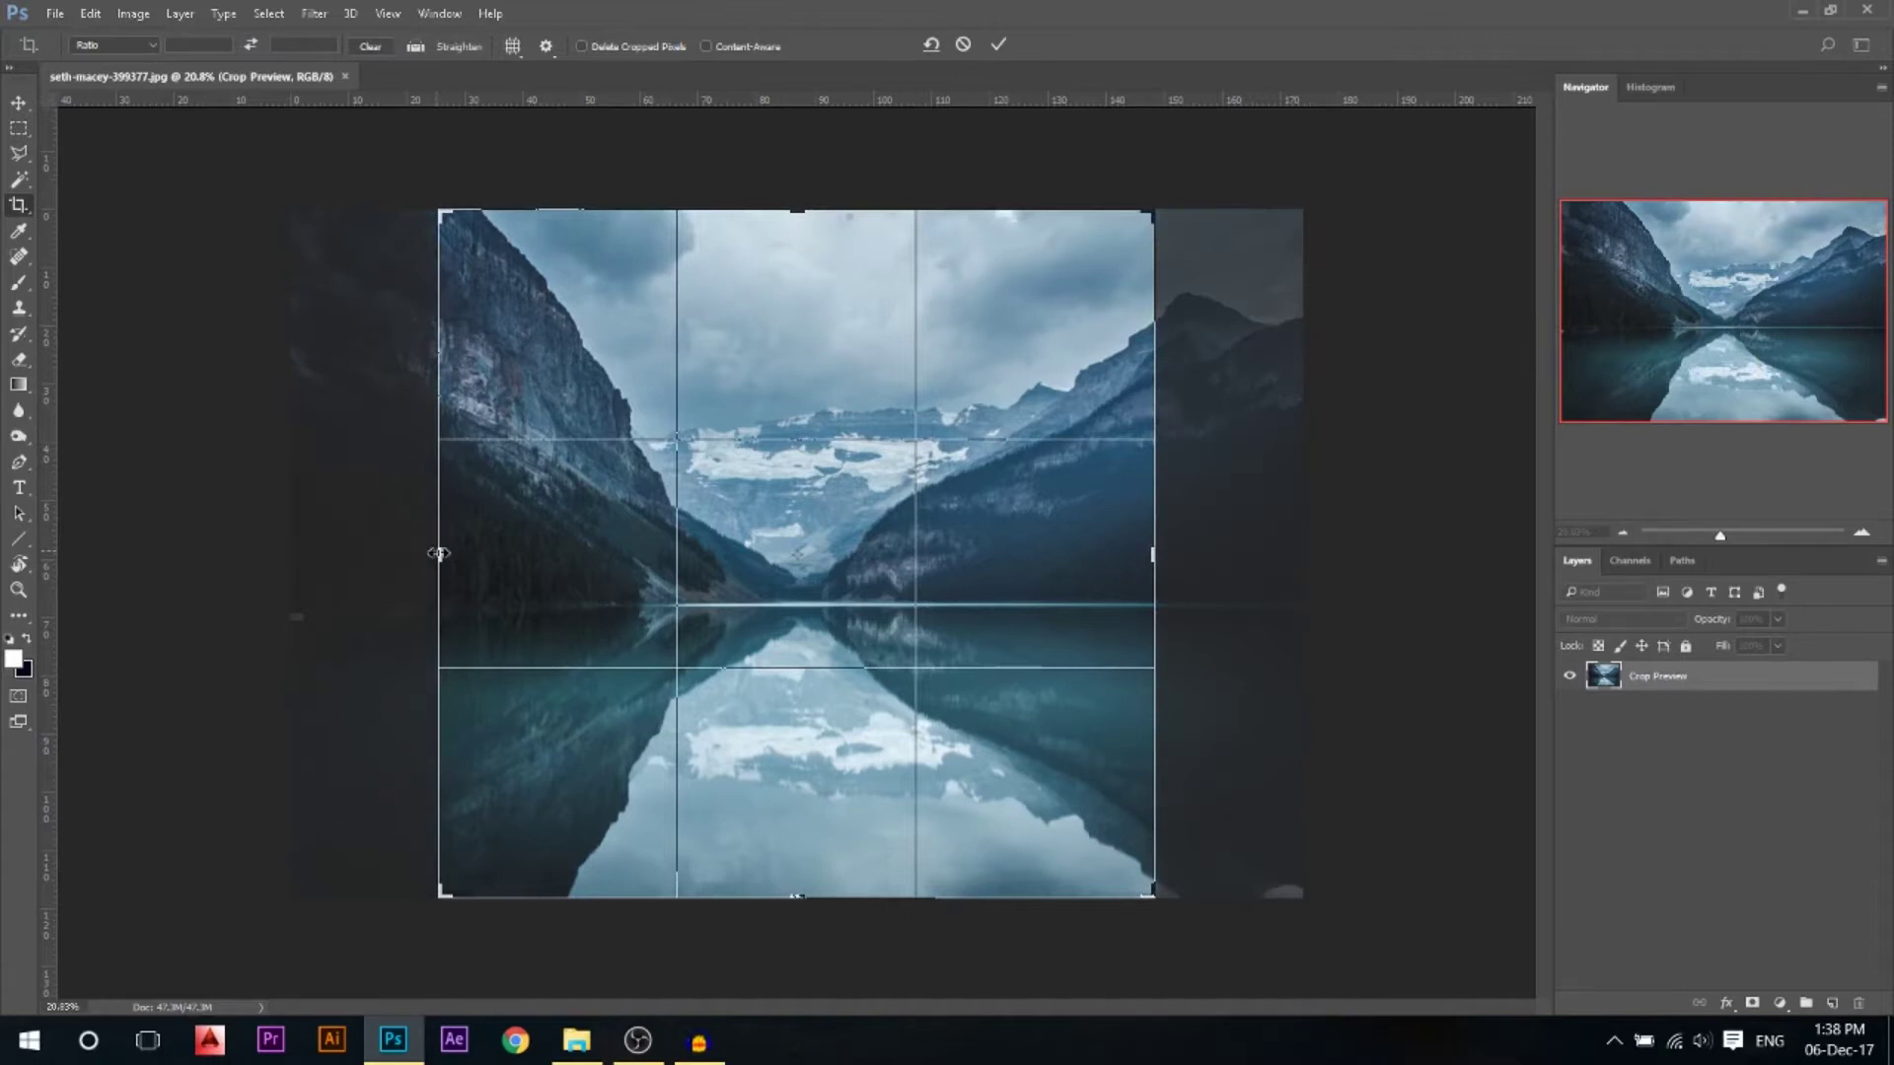
pyautogui.press('Return')
pyautogui.hotkey('ctrl', '0')
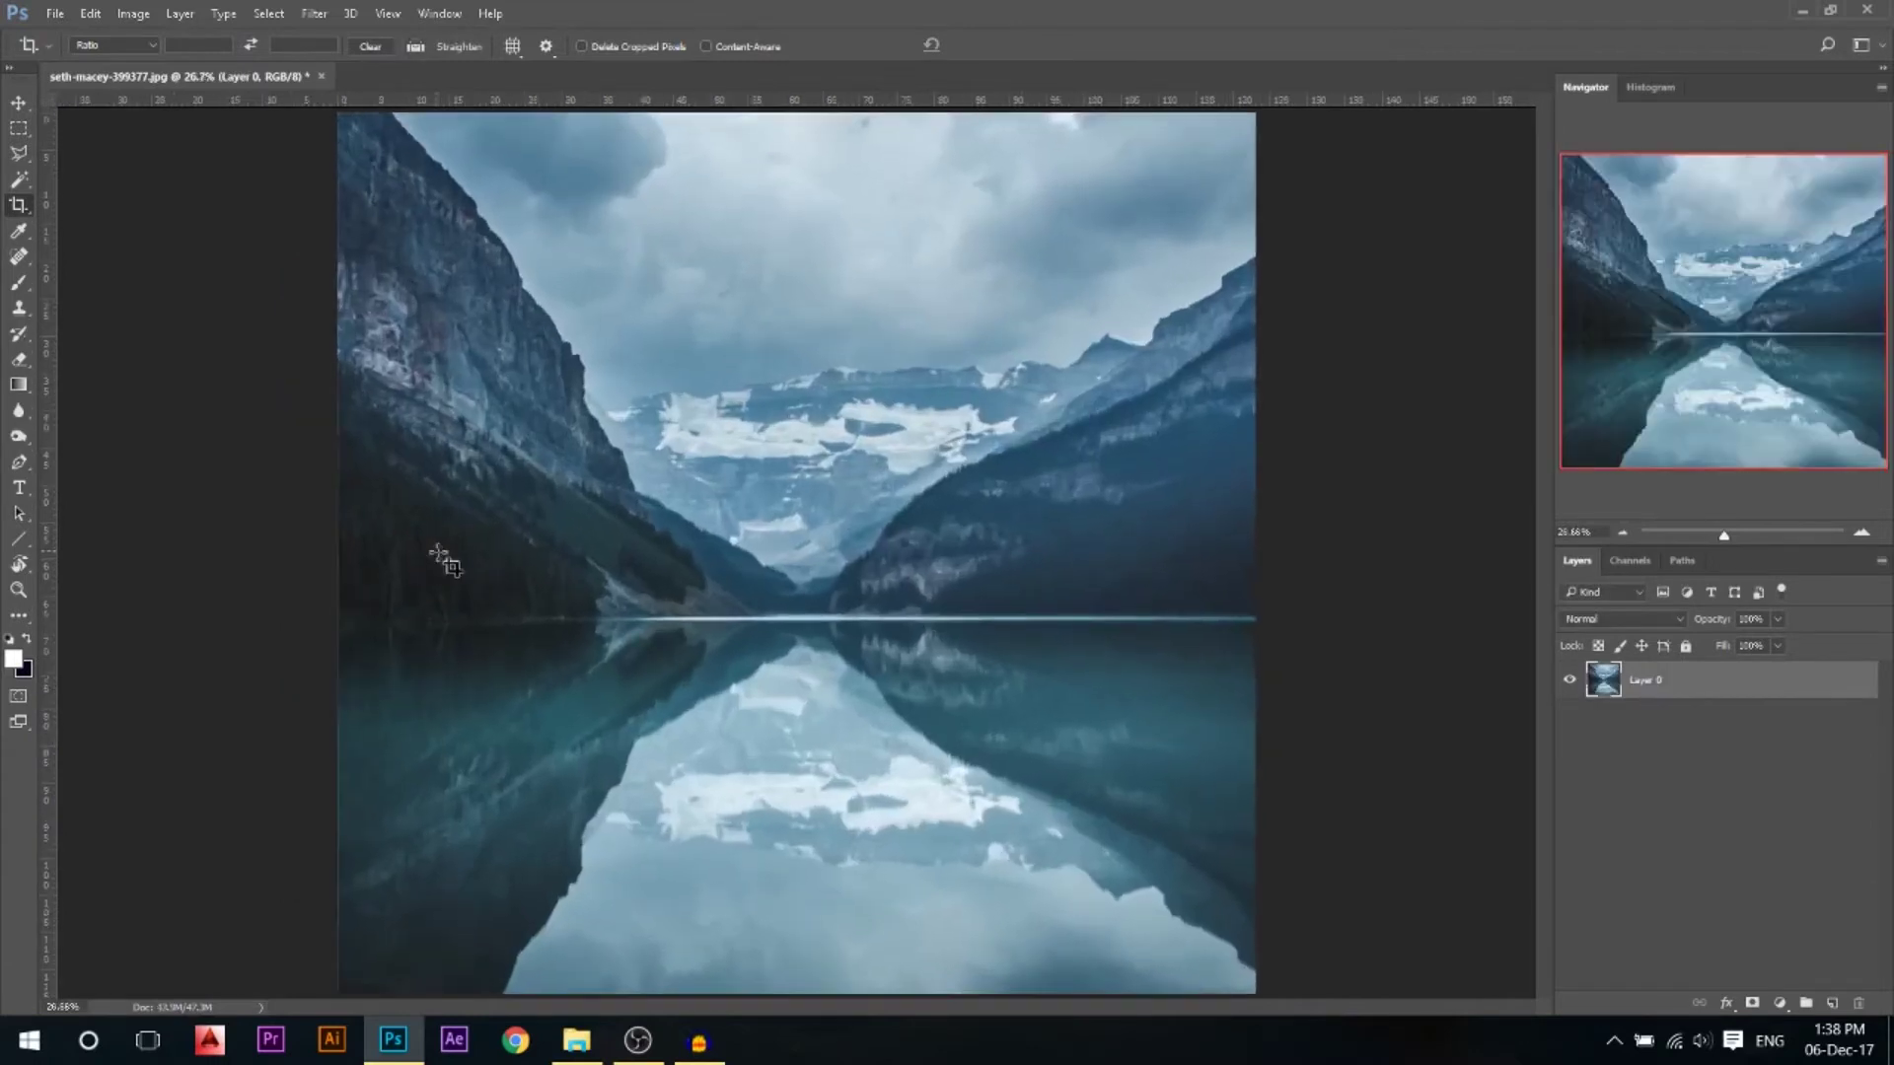
# Place the wooden torii gate photo from the Stock folder over the lake image as a new layer
pyautogui.hotkey('alt', 'Tab')
pyautogui.click(641, 543)
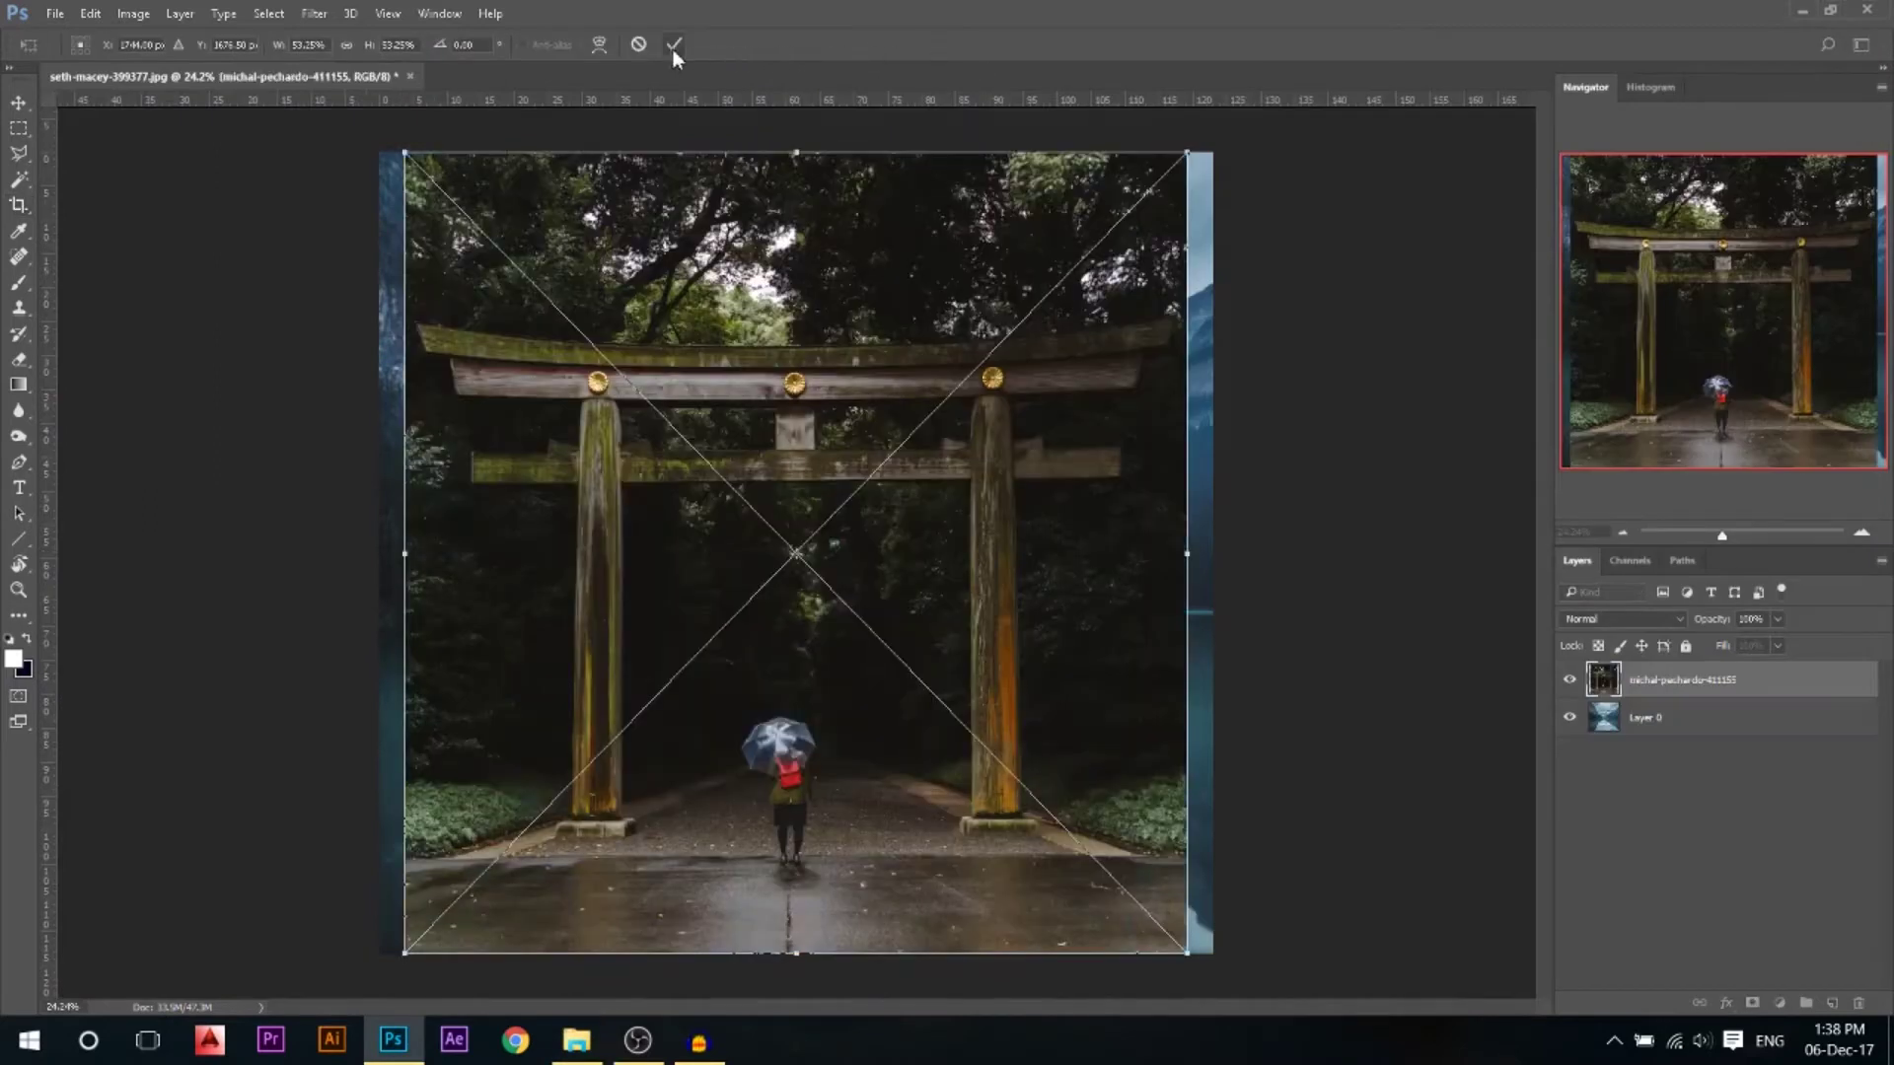
pyautogui.click(673, 45)
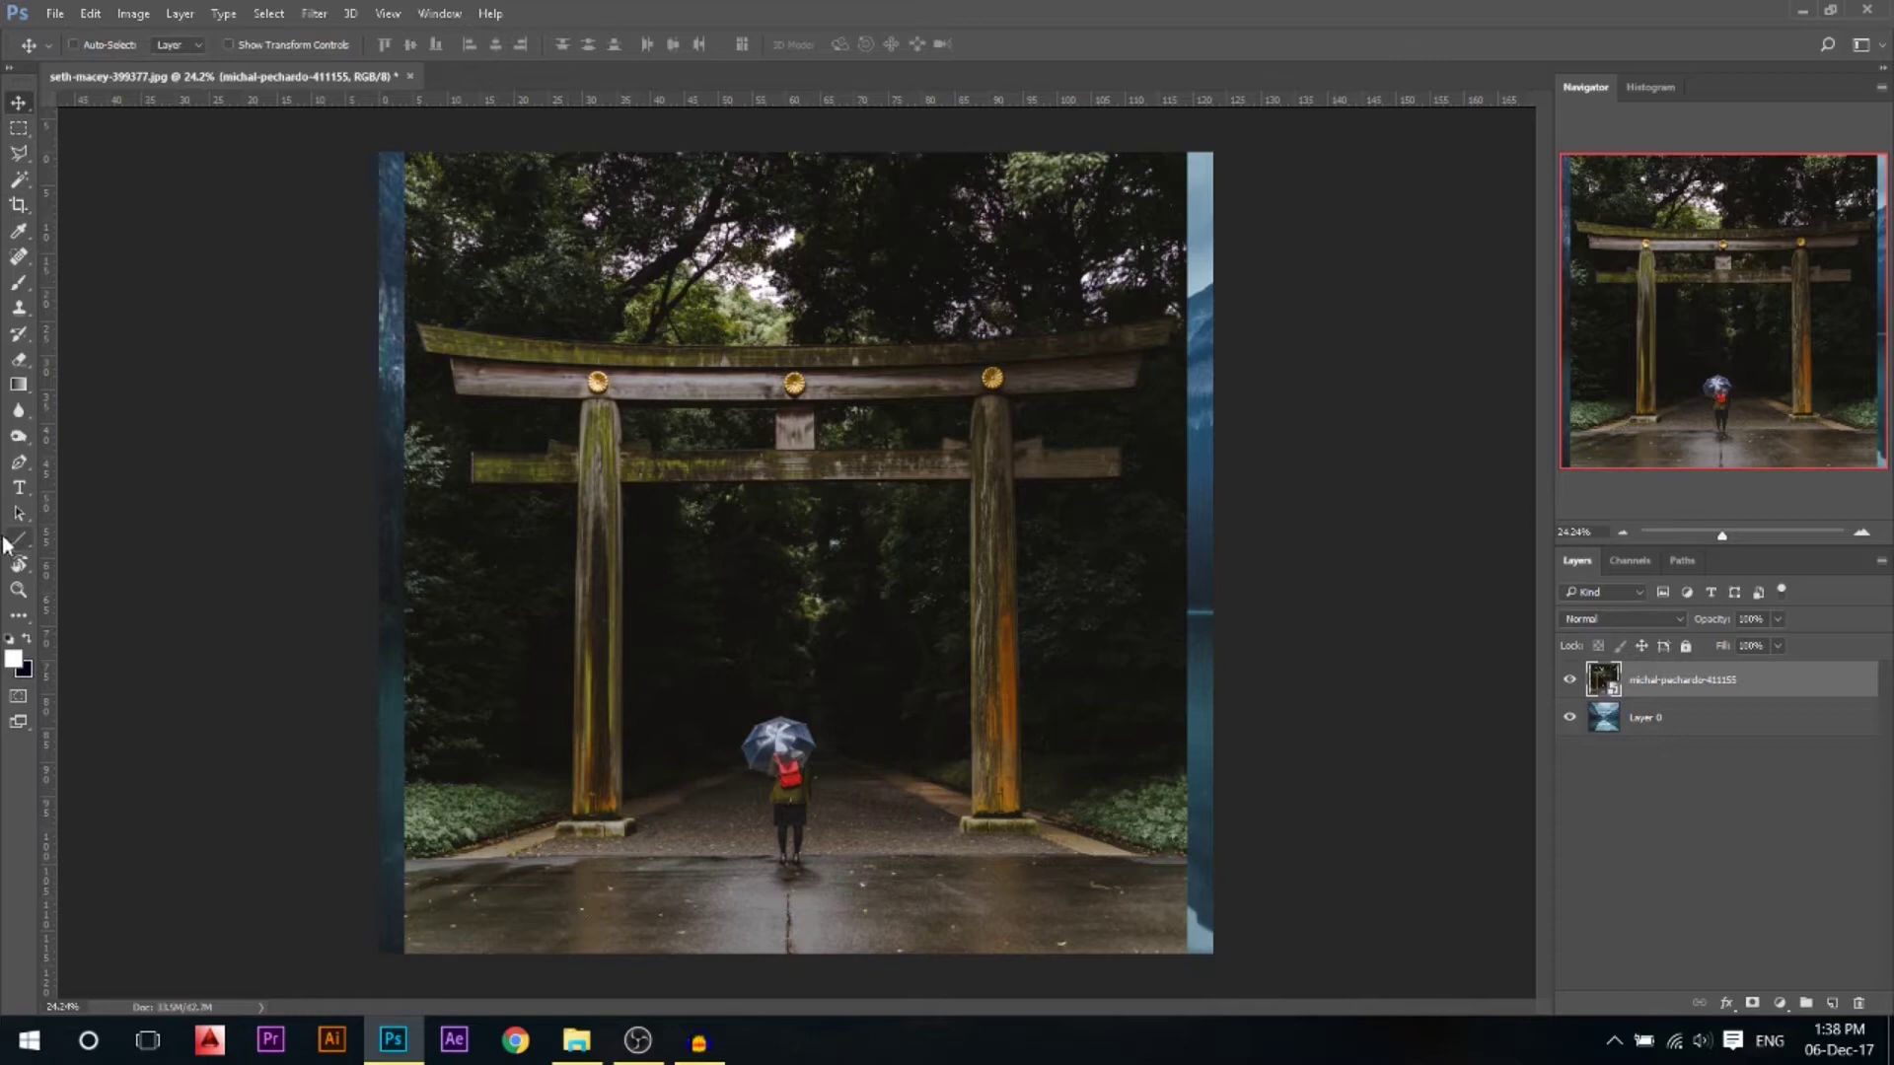
# Start a Pen tool path around the left pillar's stone base, tracing its lower edge and right side
pyautogui.click(18, 463)
pyautogui.scroll(5, 552, 858)
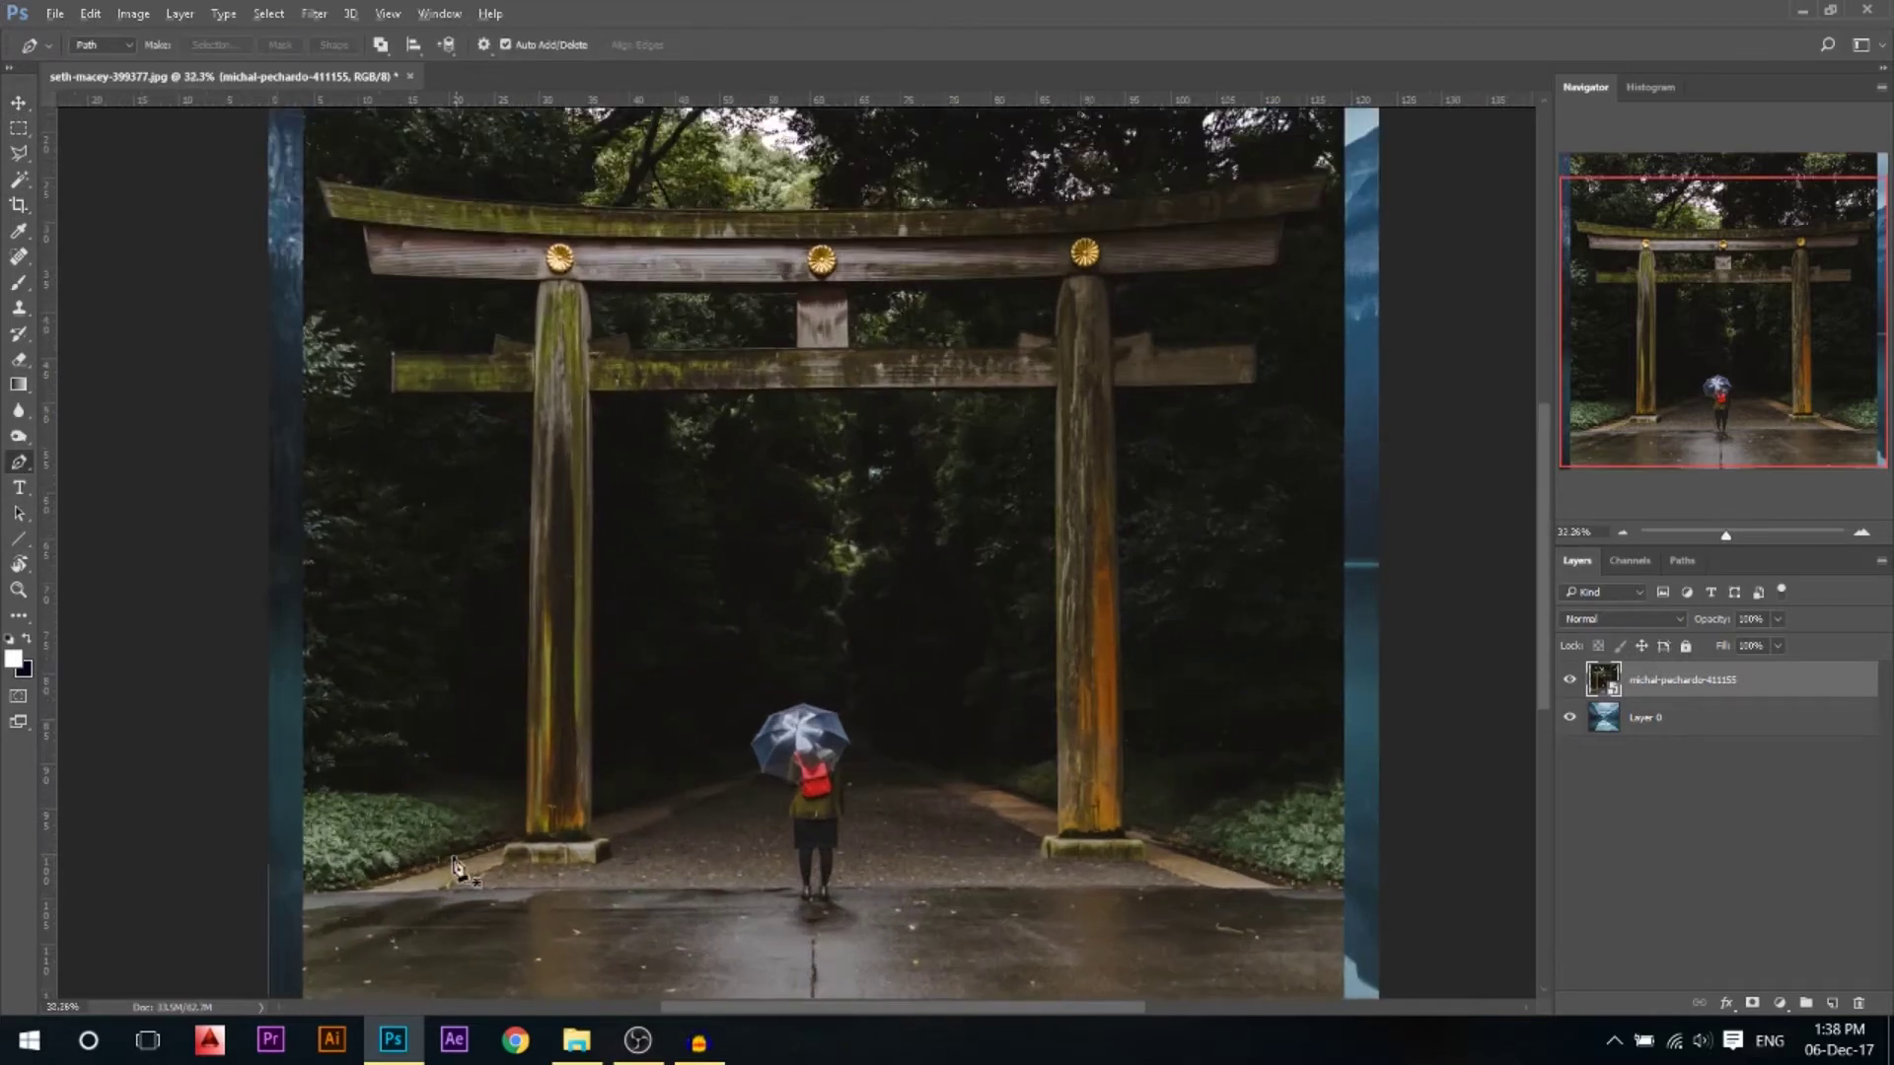
pyautogui.scroll(4, 530, 876)
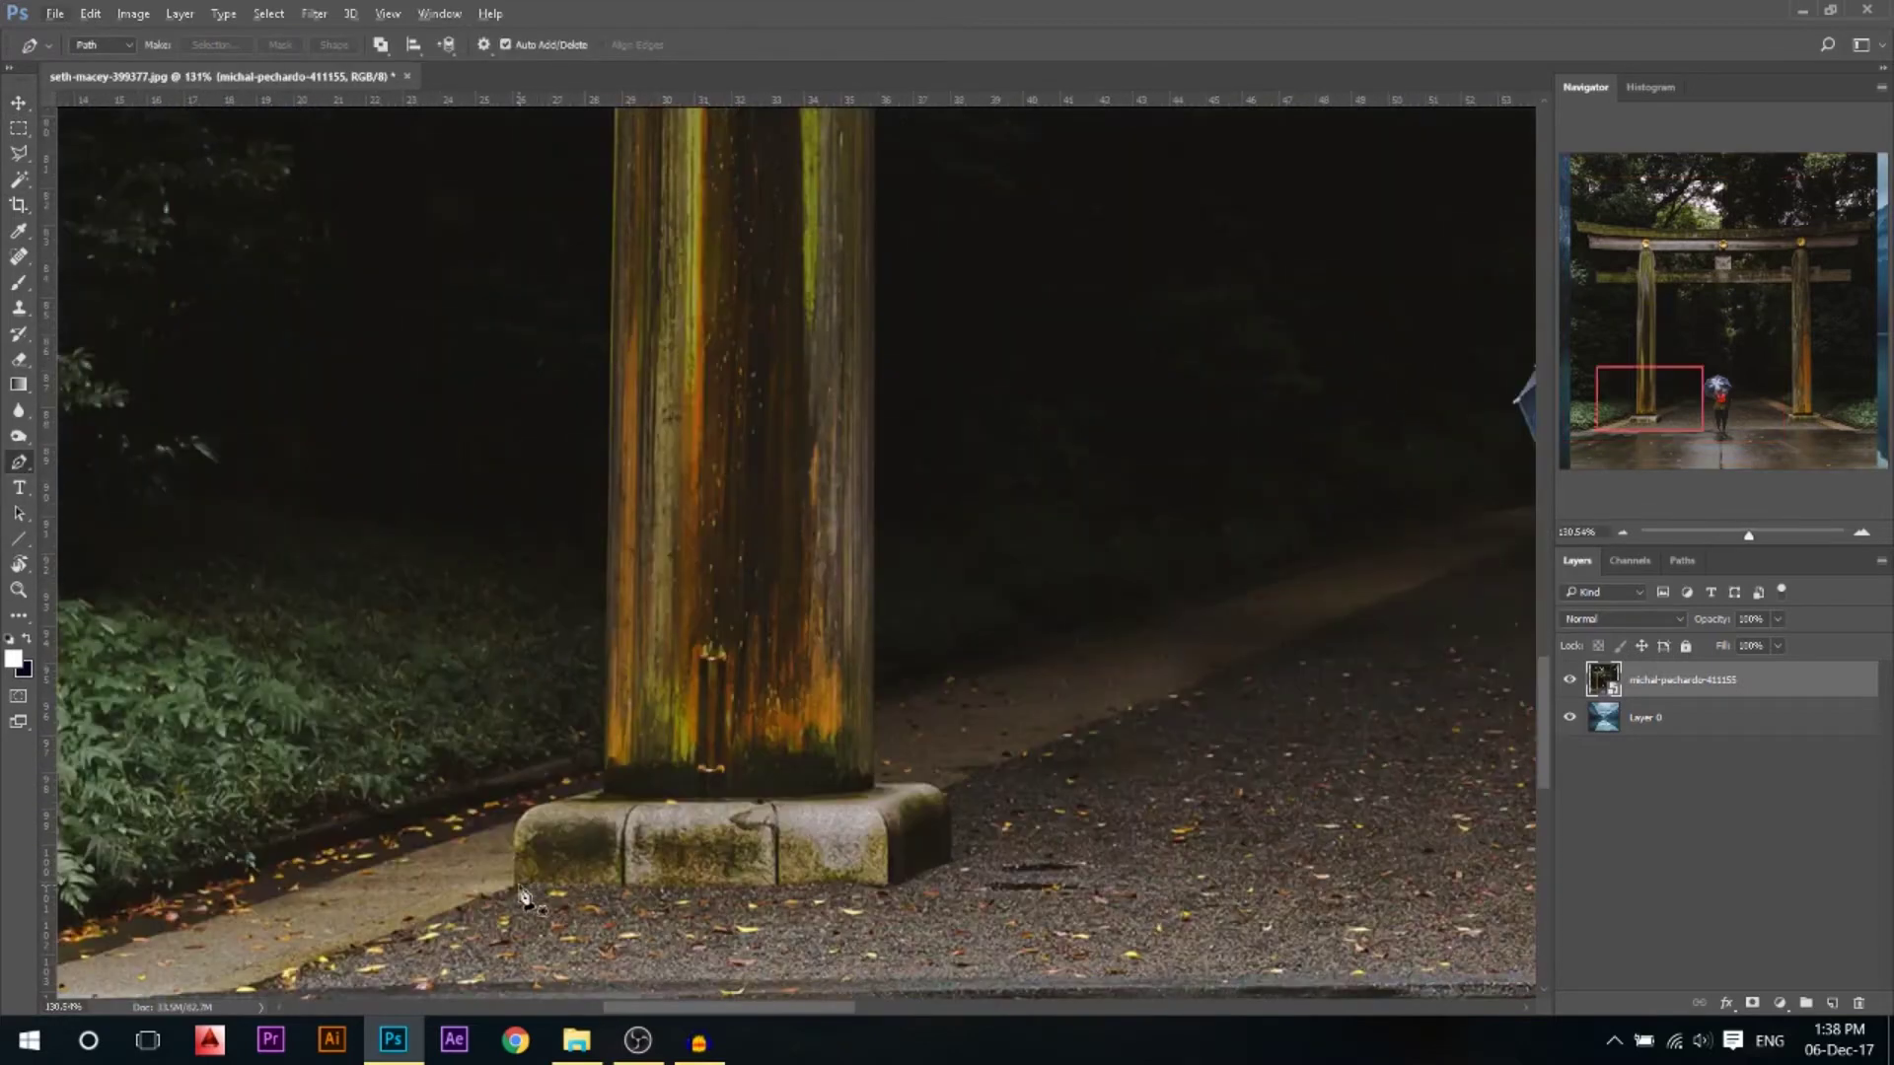
pyautogui.click(515, 885)
pyautogui.click(708, 885)
pyautogui.click(858, 884)
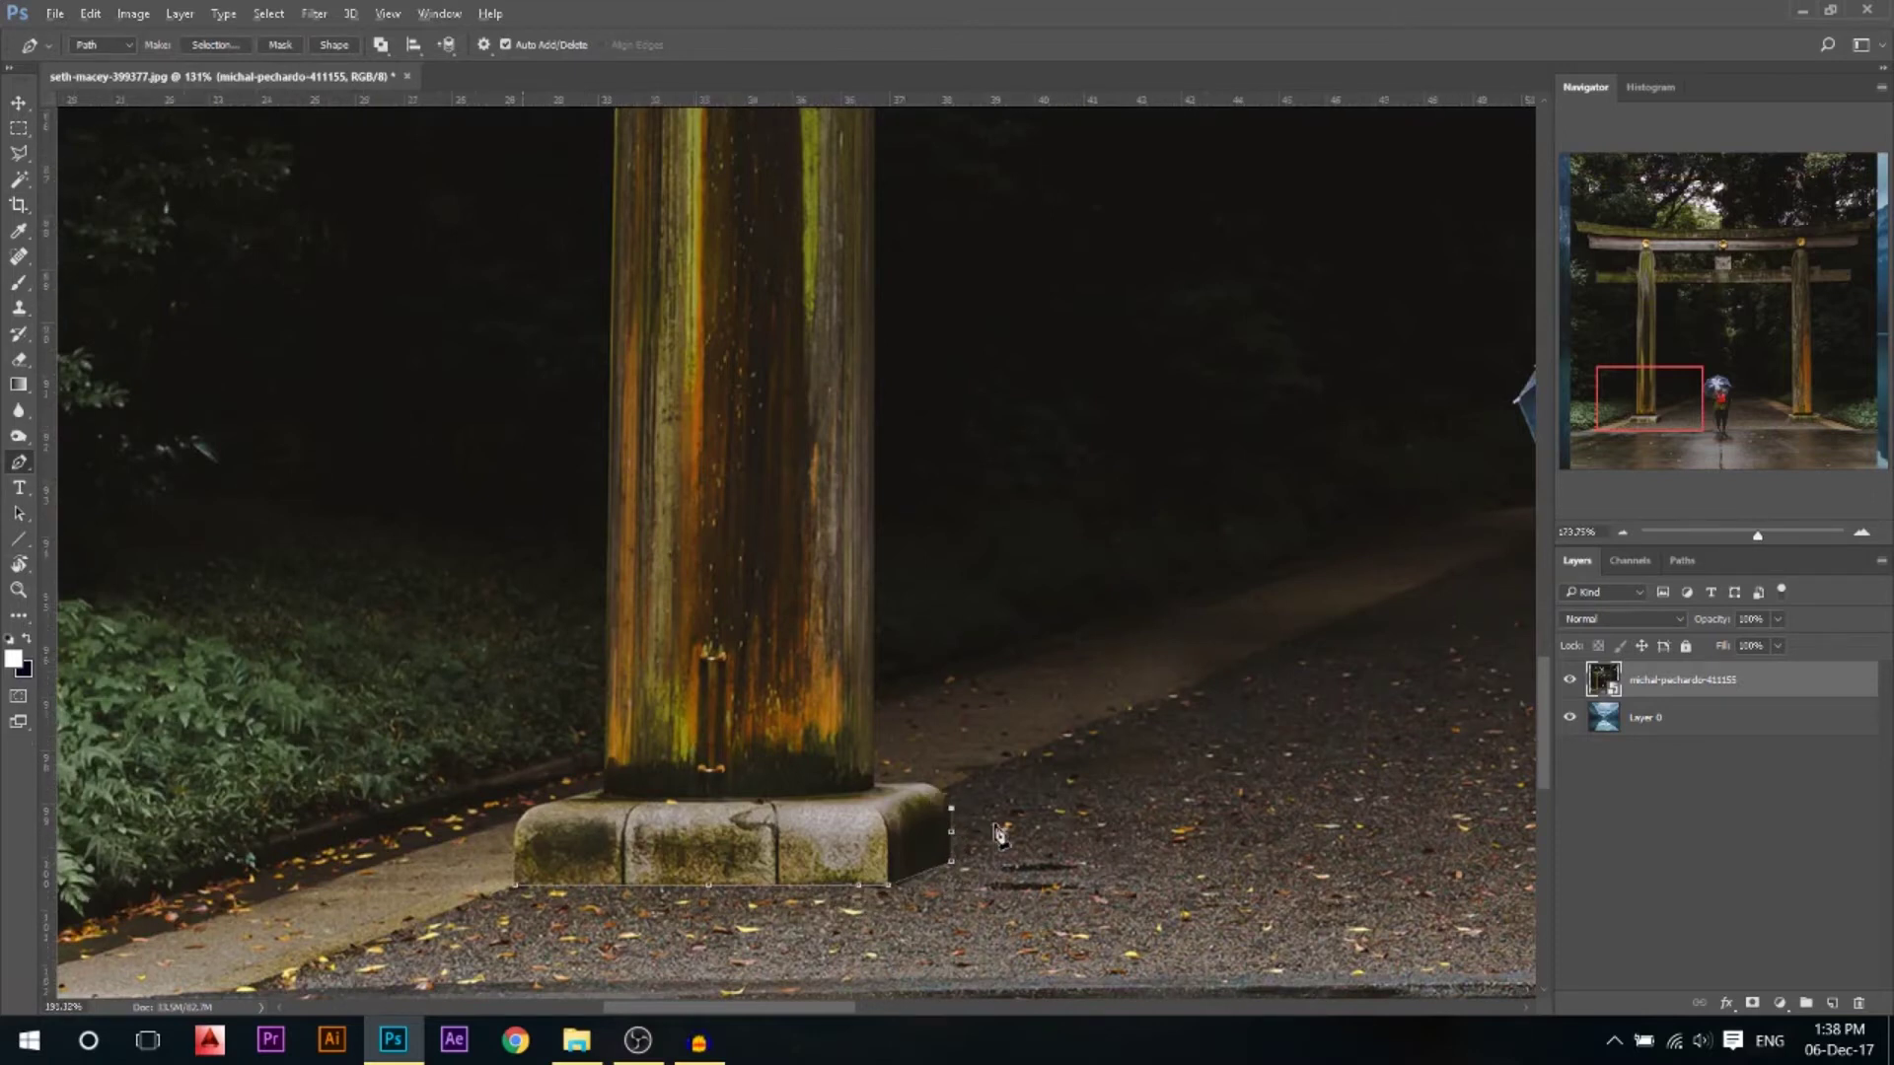
pyautogui.scroll(4, 955, 819)
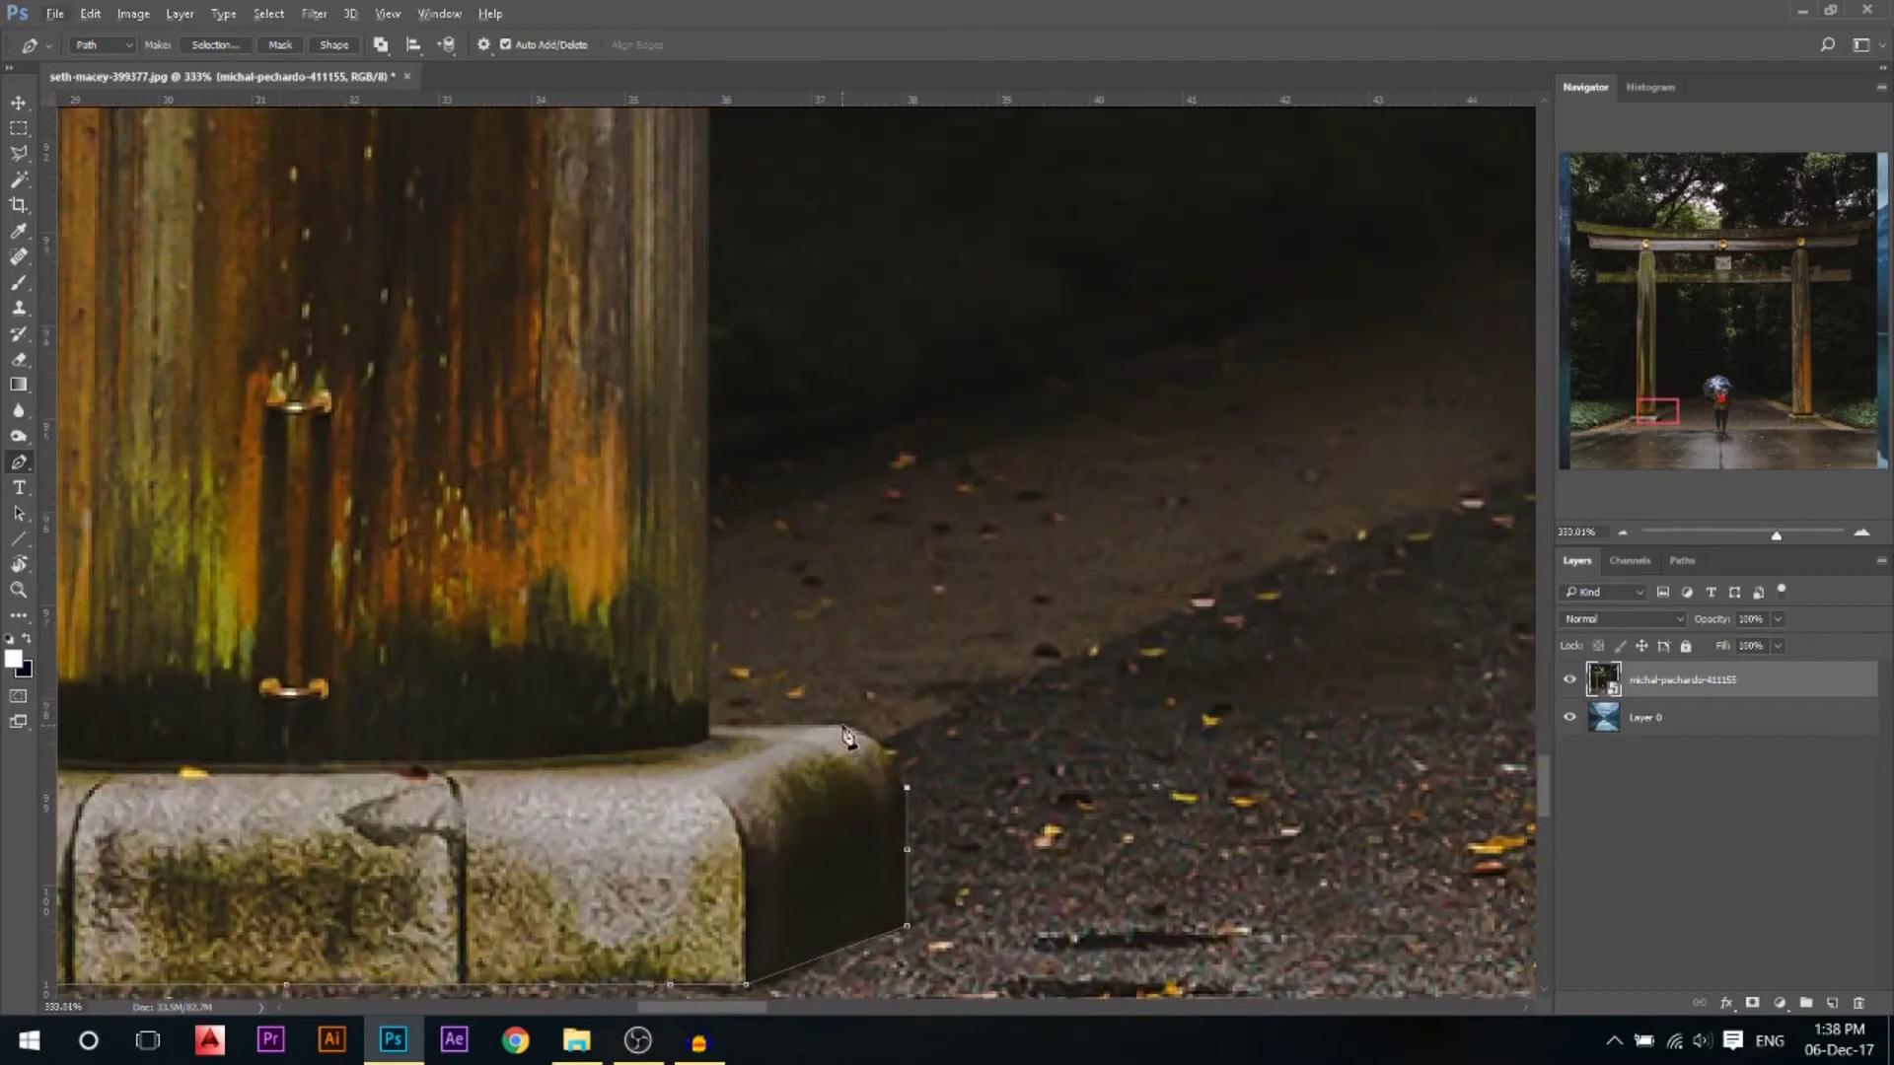
pyautogui.moveTo(794, 724); pyautogui.dragTo(797, 716)
# Continue the path up the left pillar's inner edge and along the underside of the lower crossbeam
pyautogui.click(711, 254)
pyautogui.scroll(-6, 715, 258)
pyautogui.scroll(2, 717, 237)
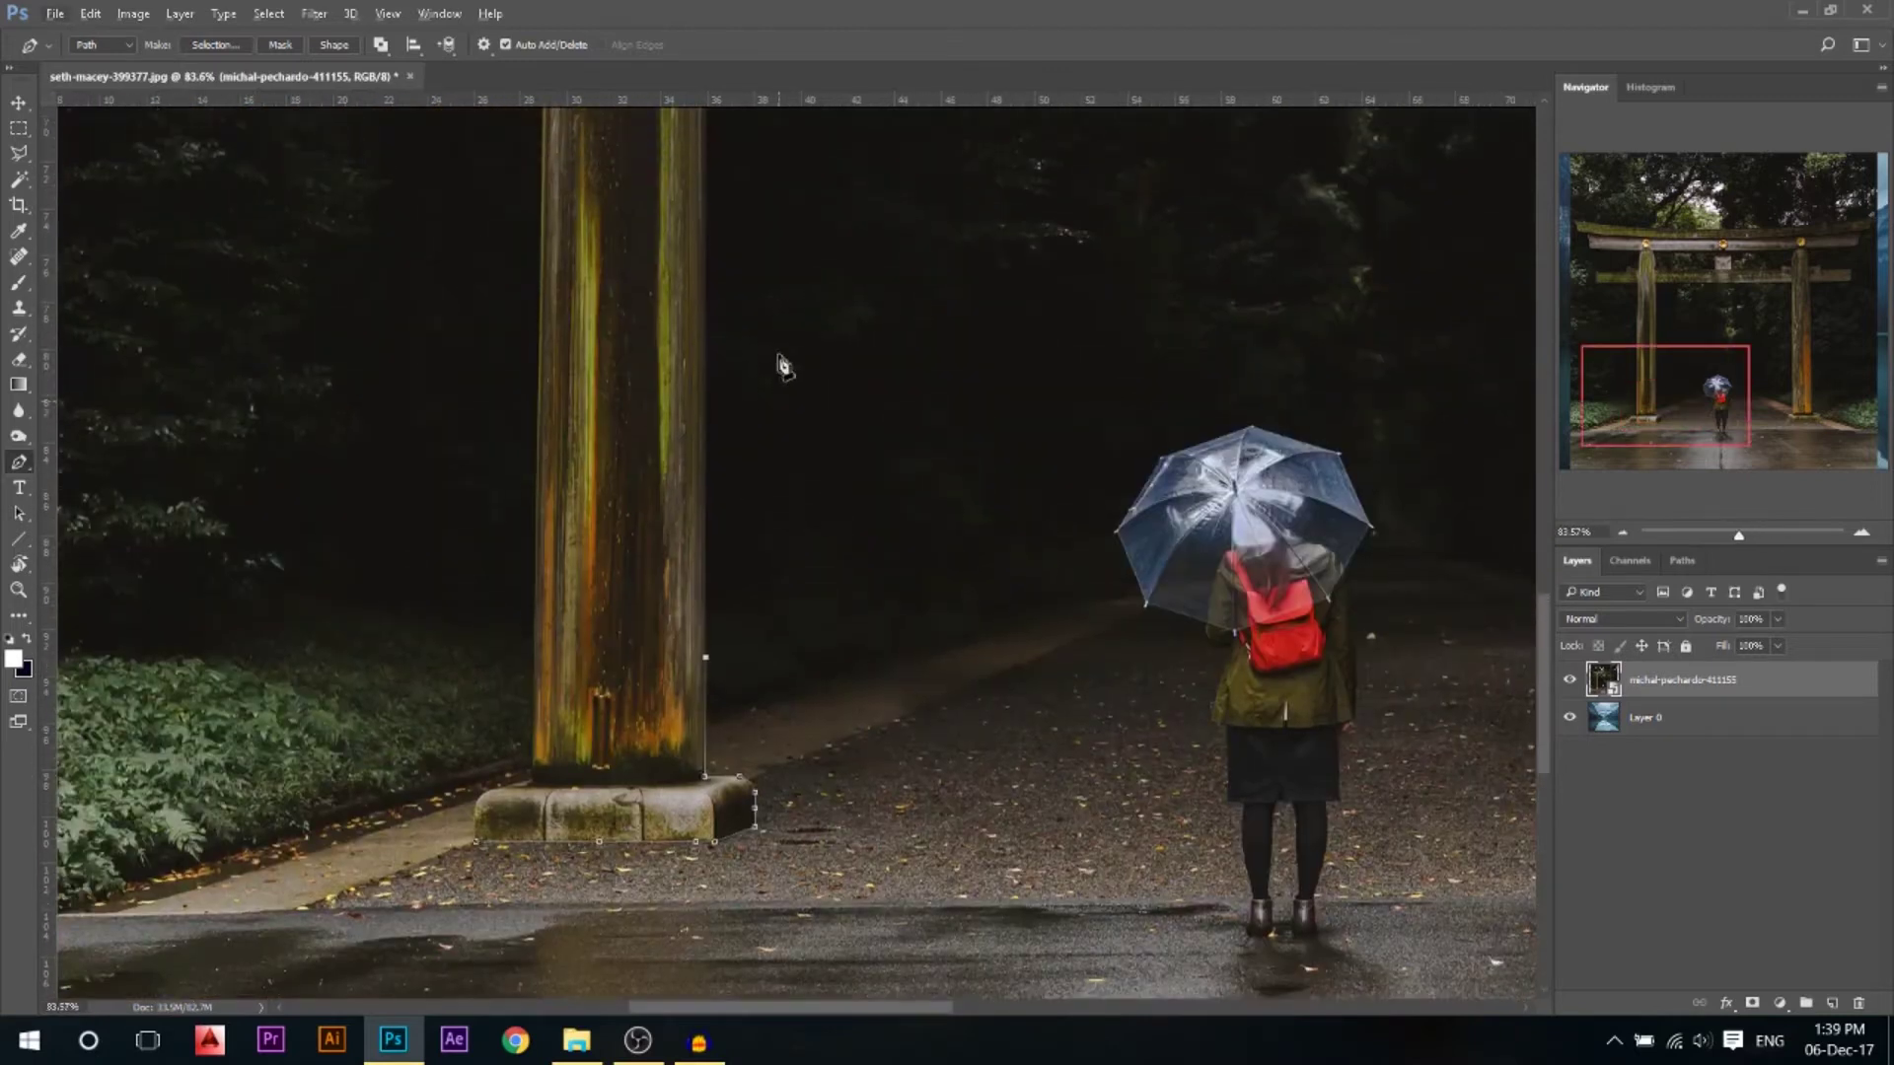
pyautogui.scroll(2, 718, 229)
pyautogui.click(707, 291)
pyautogui.scroll(2, 710, 300)
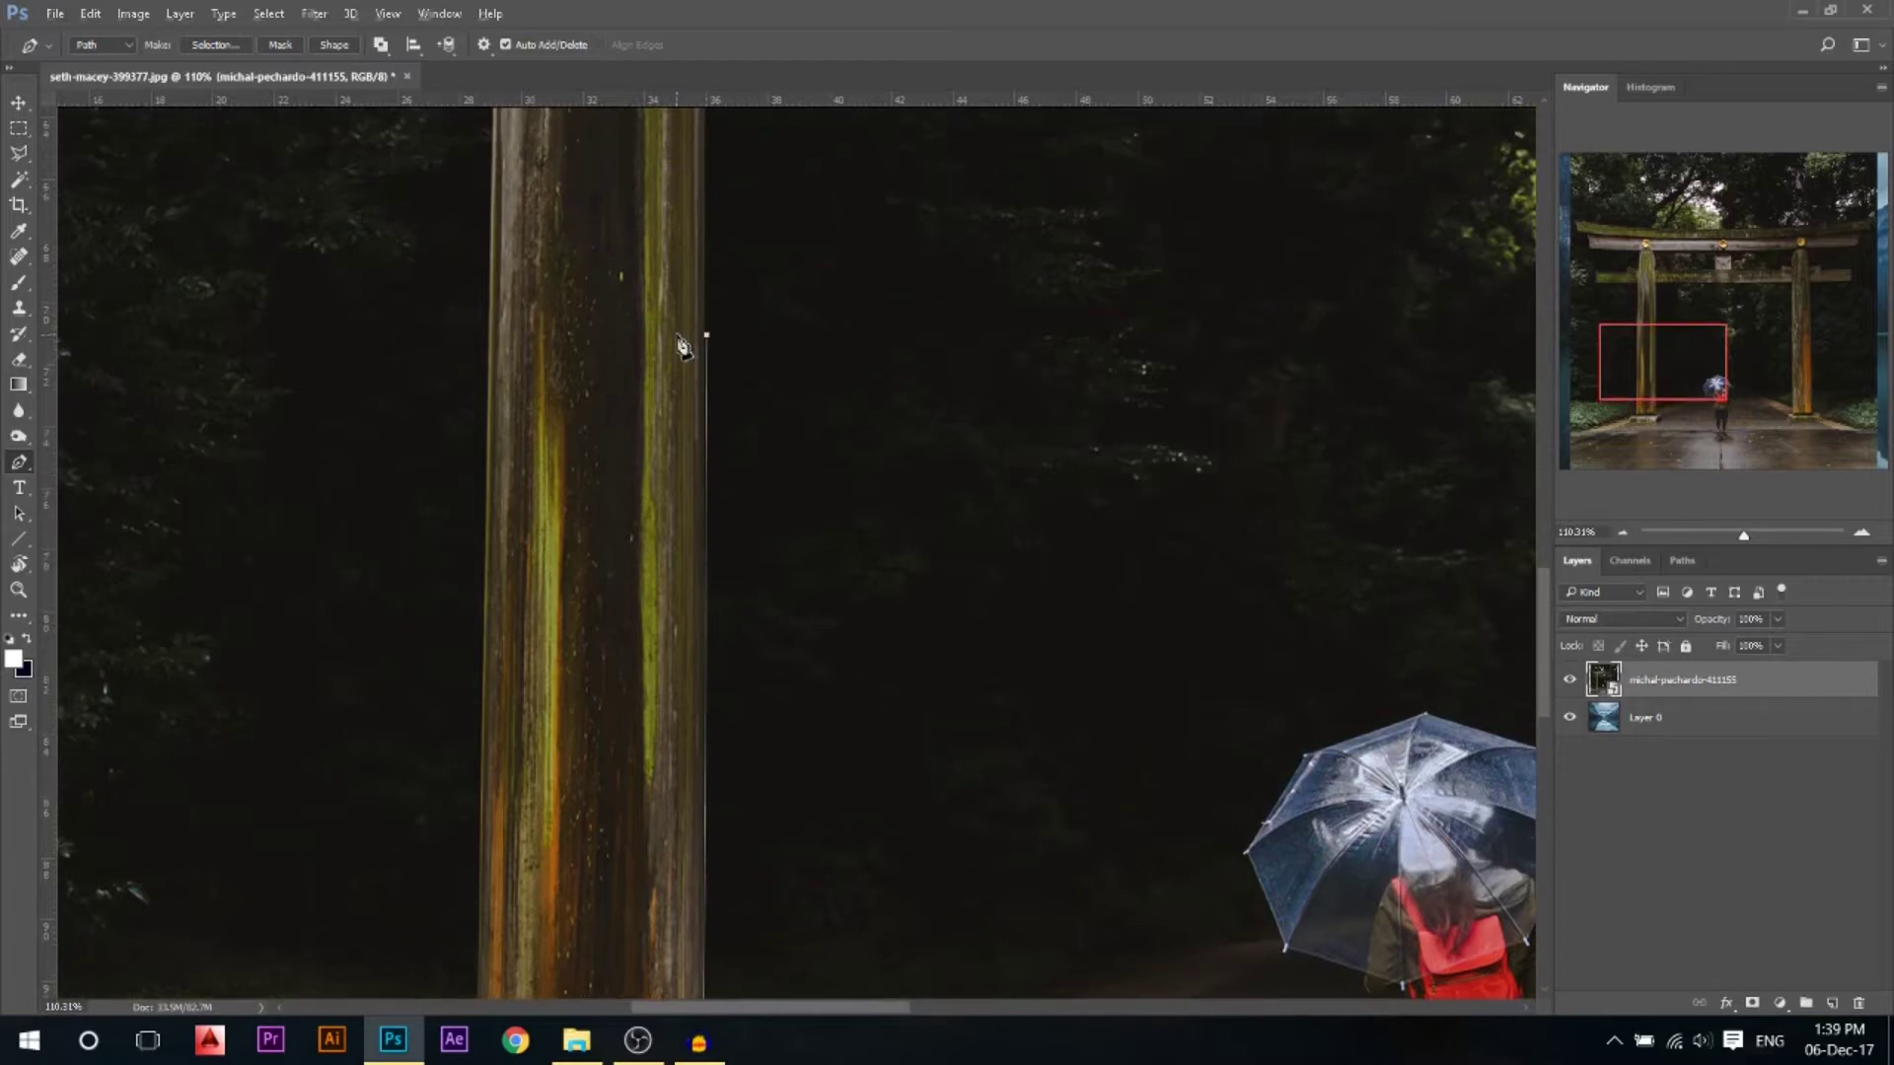
pyautogui.scroll(1, 680, 345)
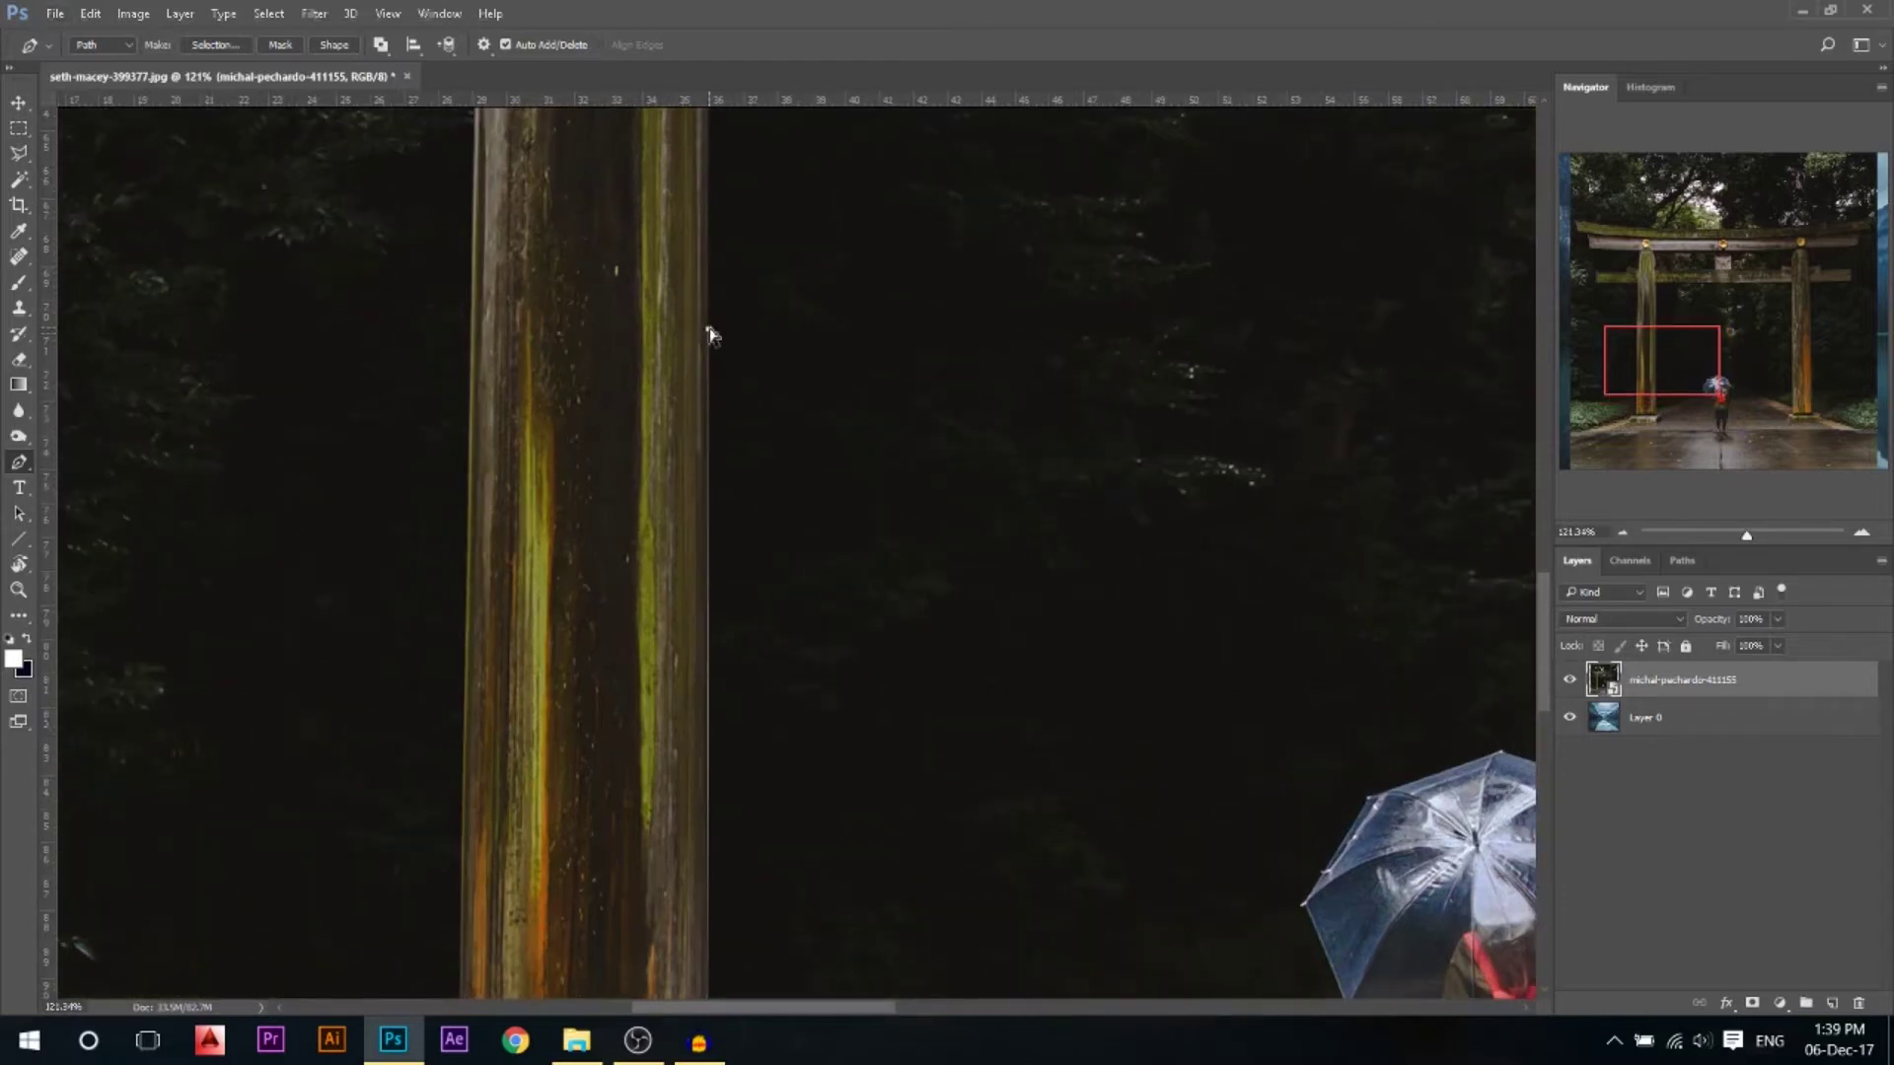
pyautogui.scroll(-2, 710, 330)
pyautogui.scroll(5, 719, 338)
pyautogui.scroll(3, 720, 166)
pyautogui.hscroll(10, 428, 275)
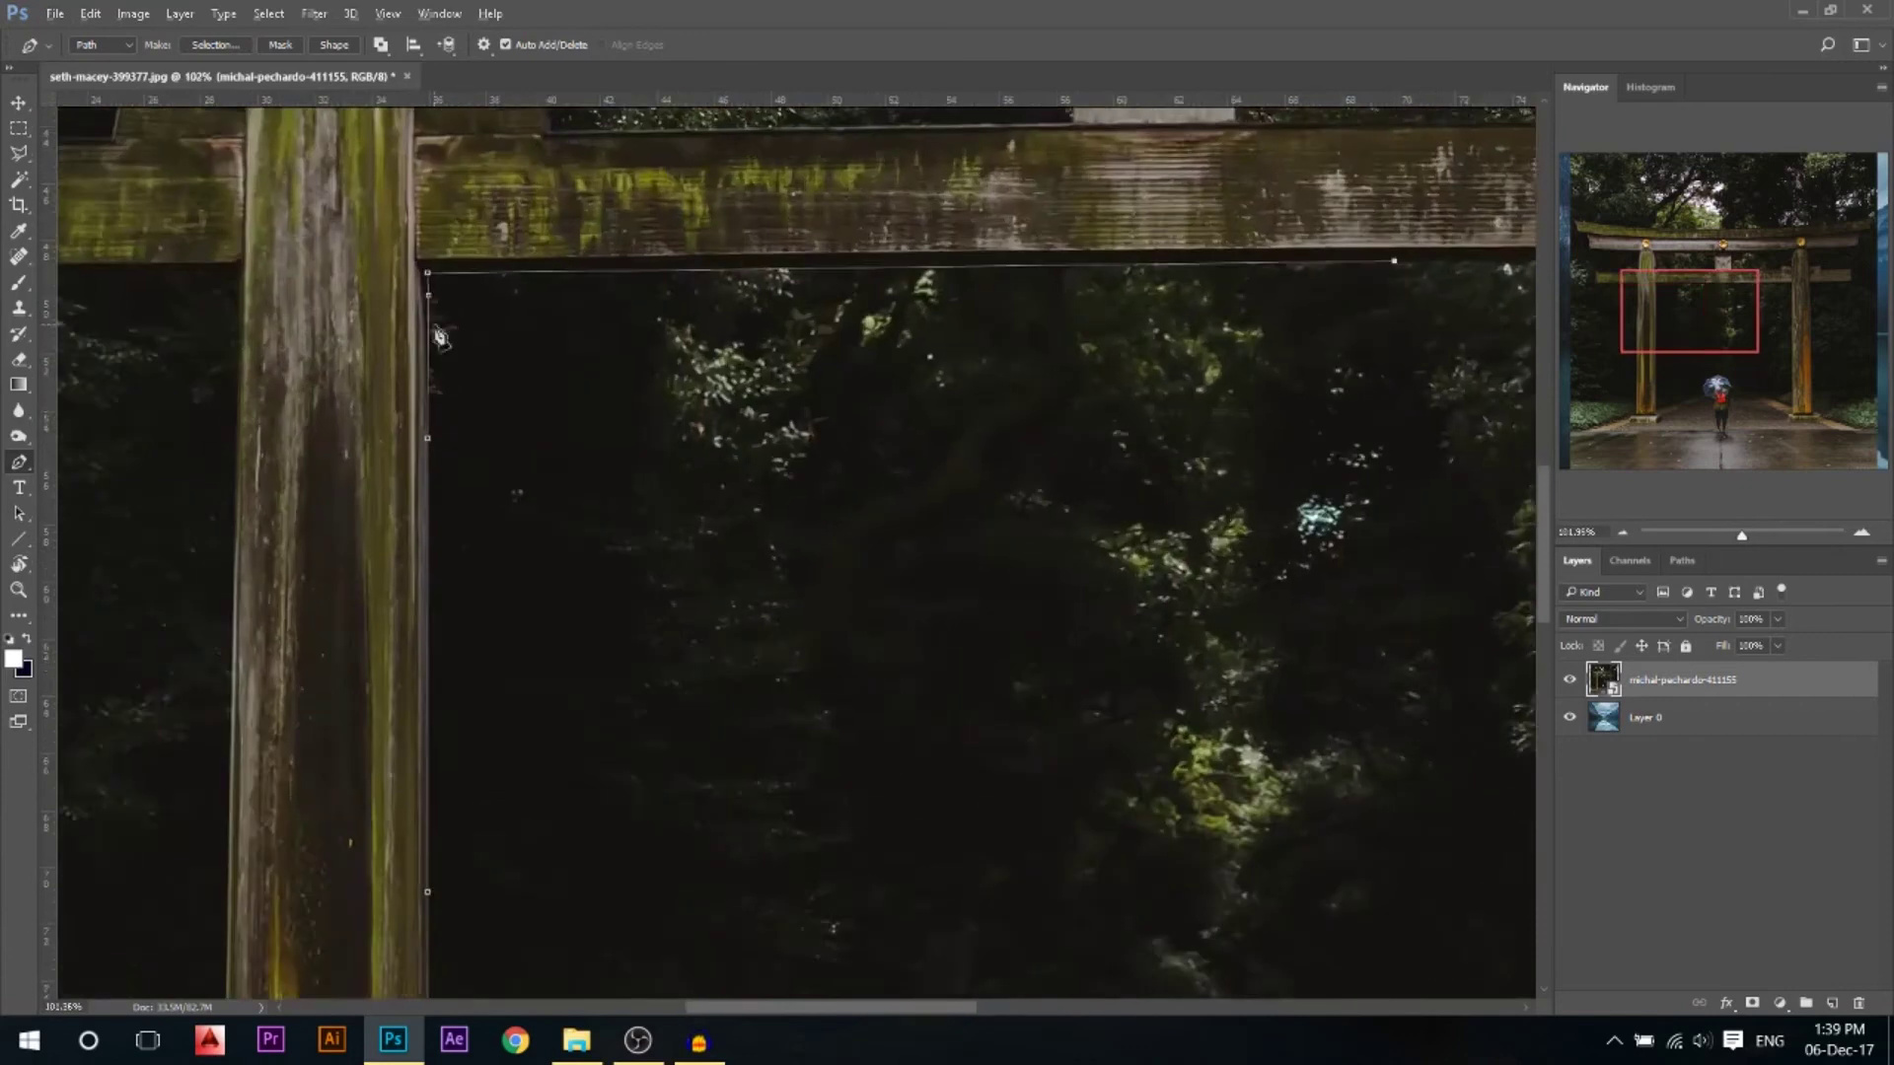
# Trace the path down the right pillar's inner edge and around its stone base
pyautogui.scroll(-10, 1154, 789)
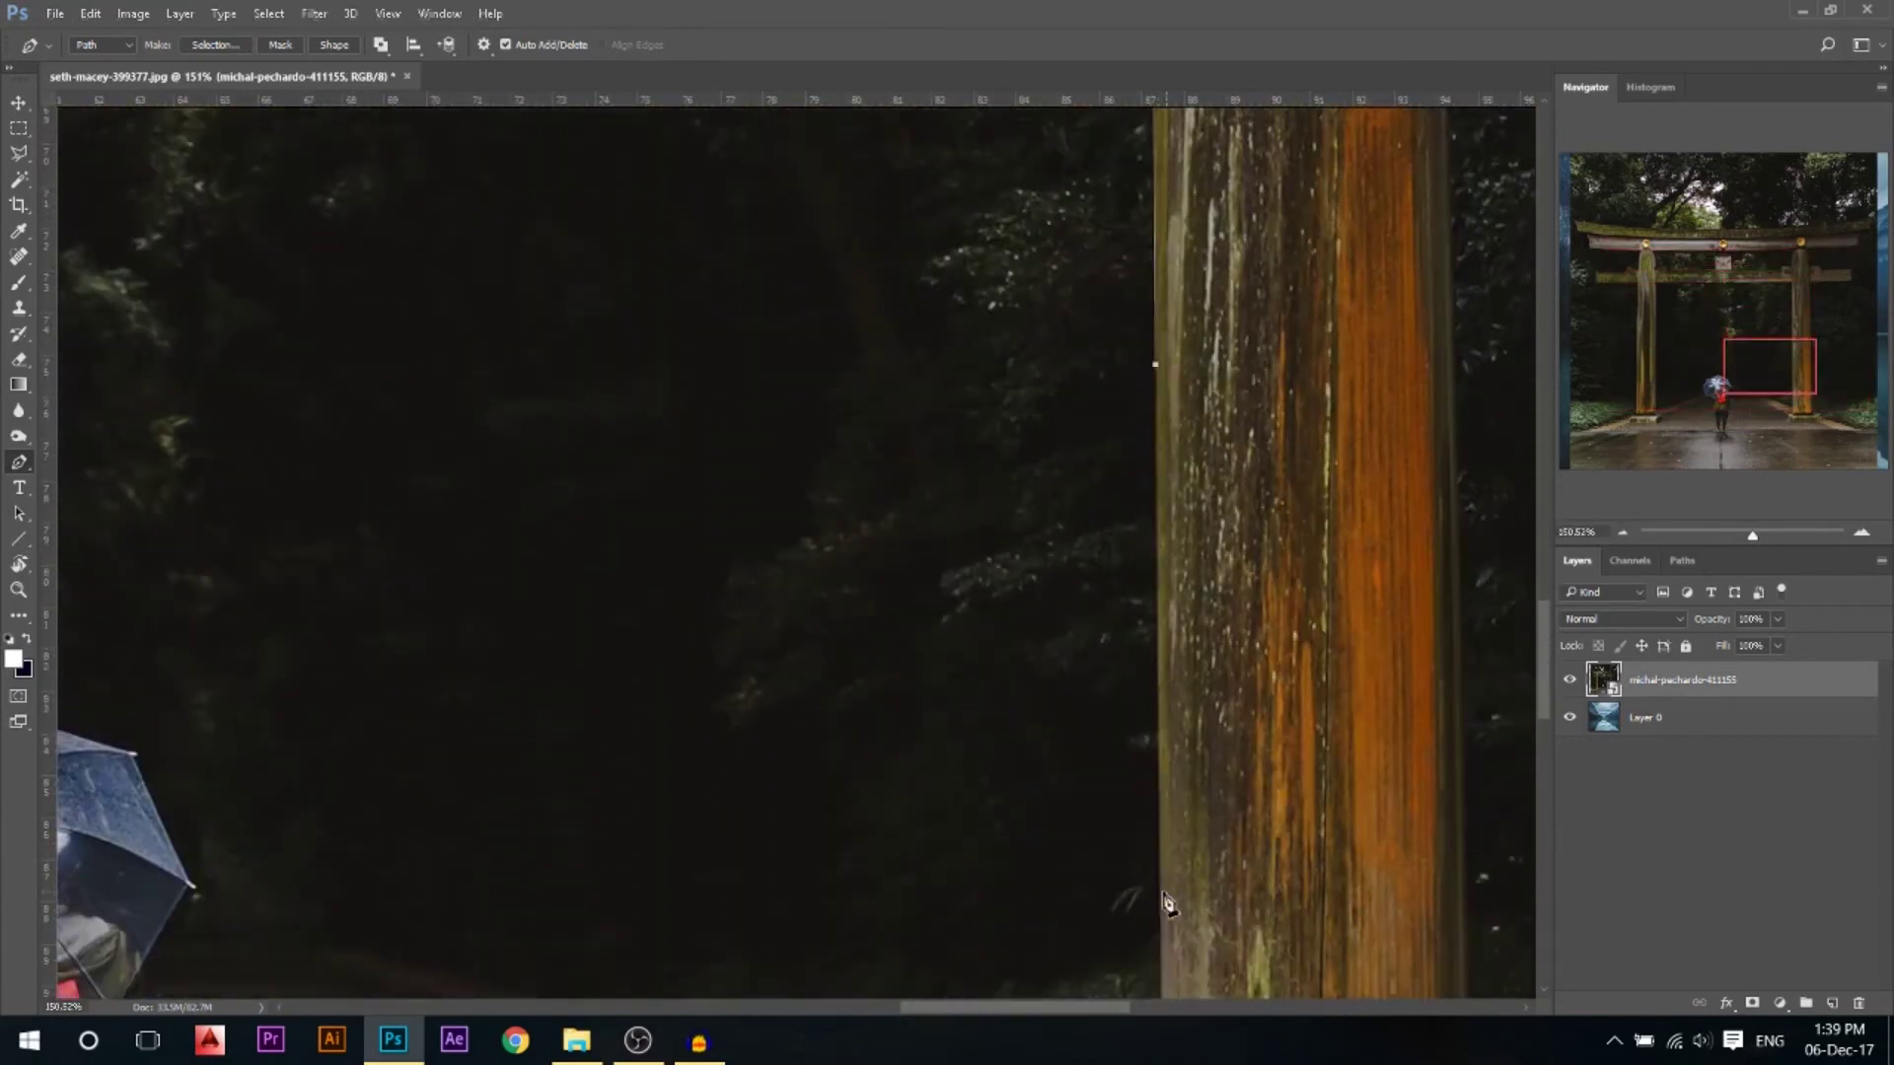
pyautogui.click(1176, 911)
pyautogui.click(1095, 951)
pyautogui.scroll(-5, 1100, 986)
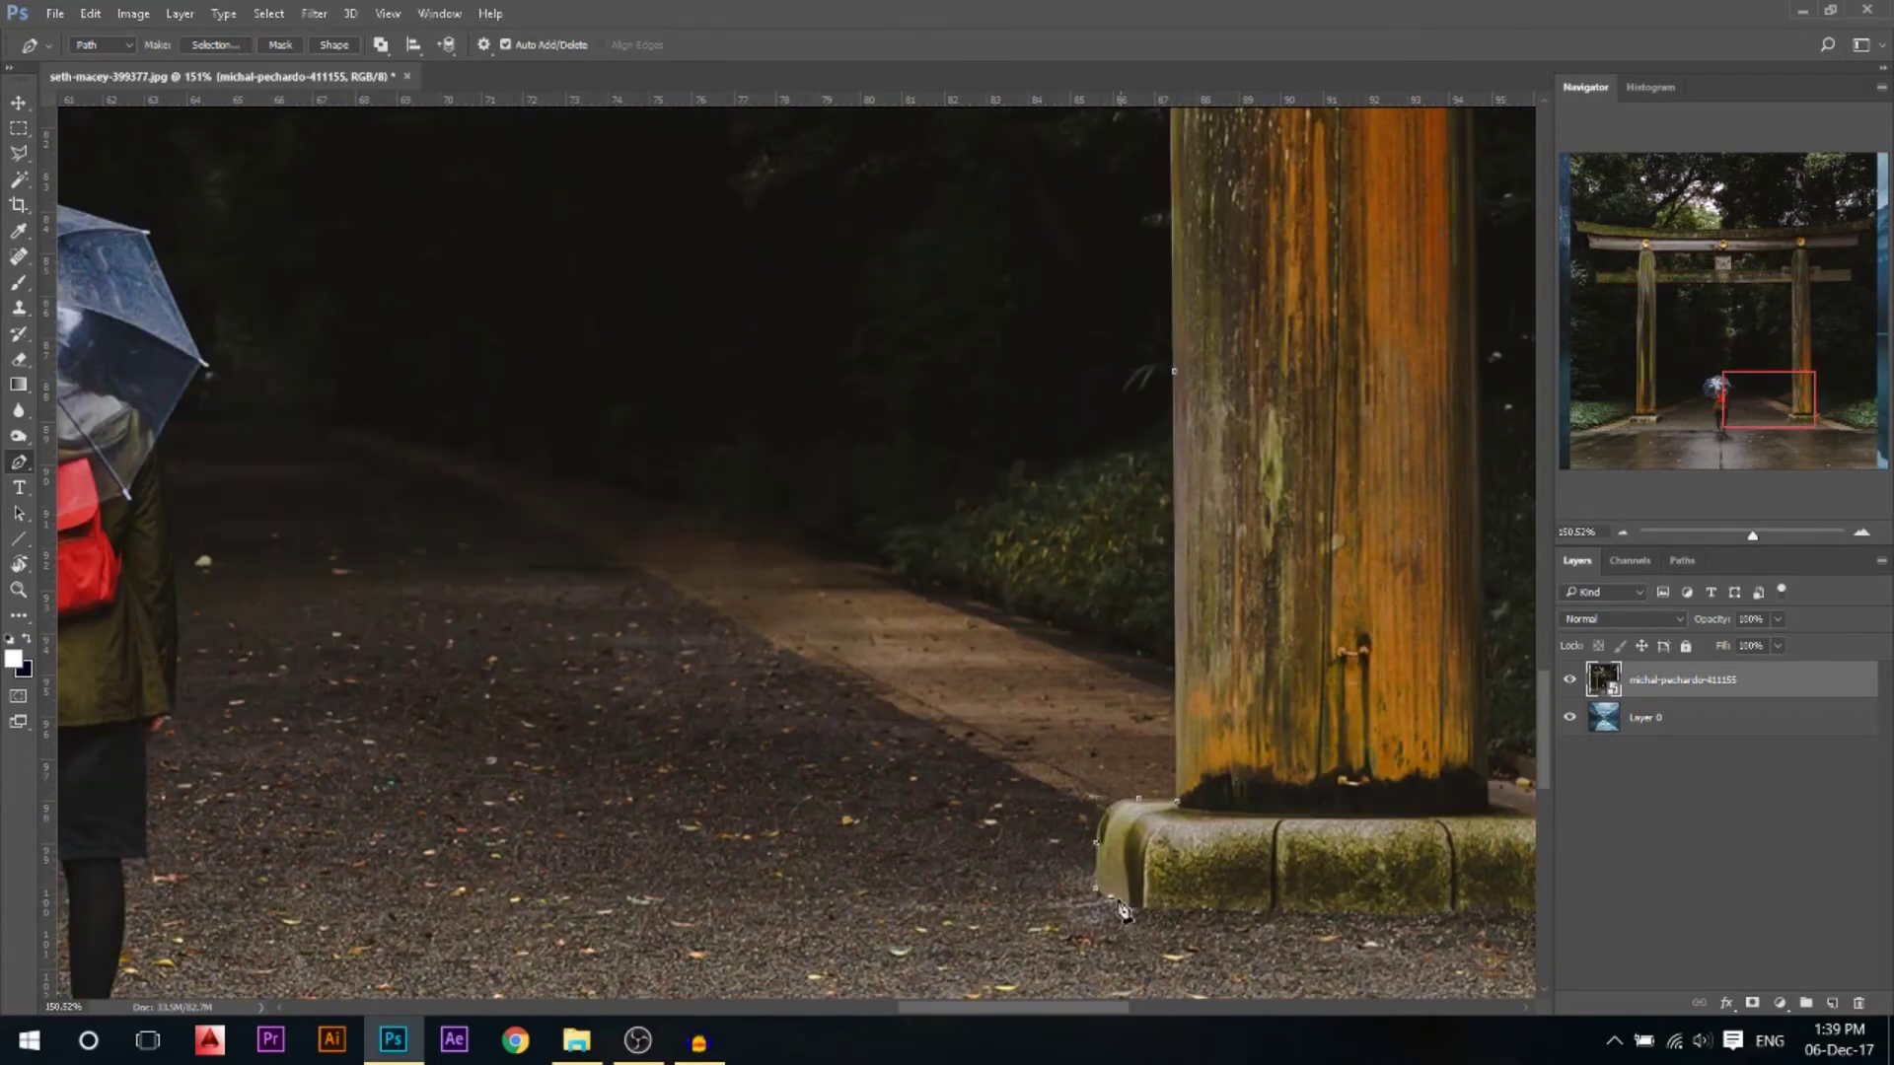
pyautogui.hscroll(5, 1184, 937)
pyautogui.click(1446, 889)
pyautogui.click(1361, 779)
# Extend the path up the right pillar's outer edge to the lower crossbeam
pyautogui.scroll(-3, 1230, 410)
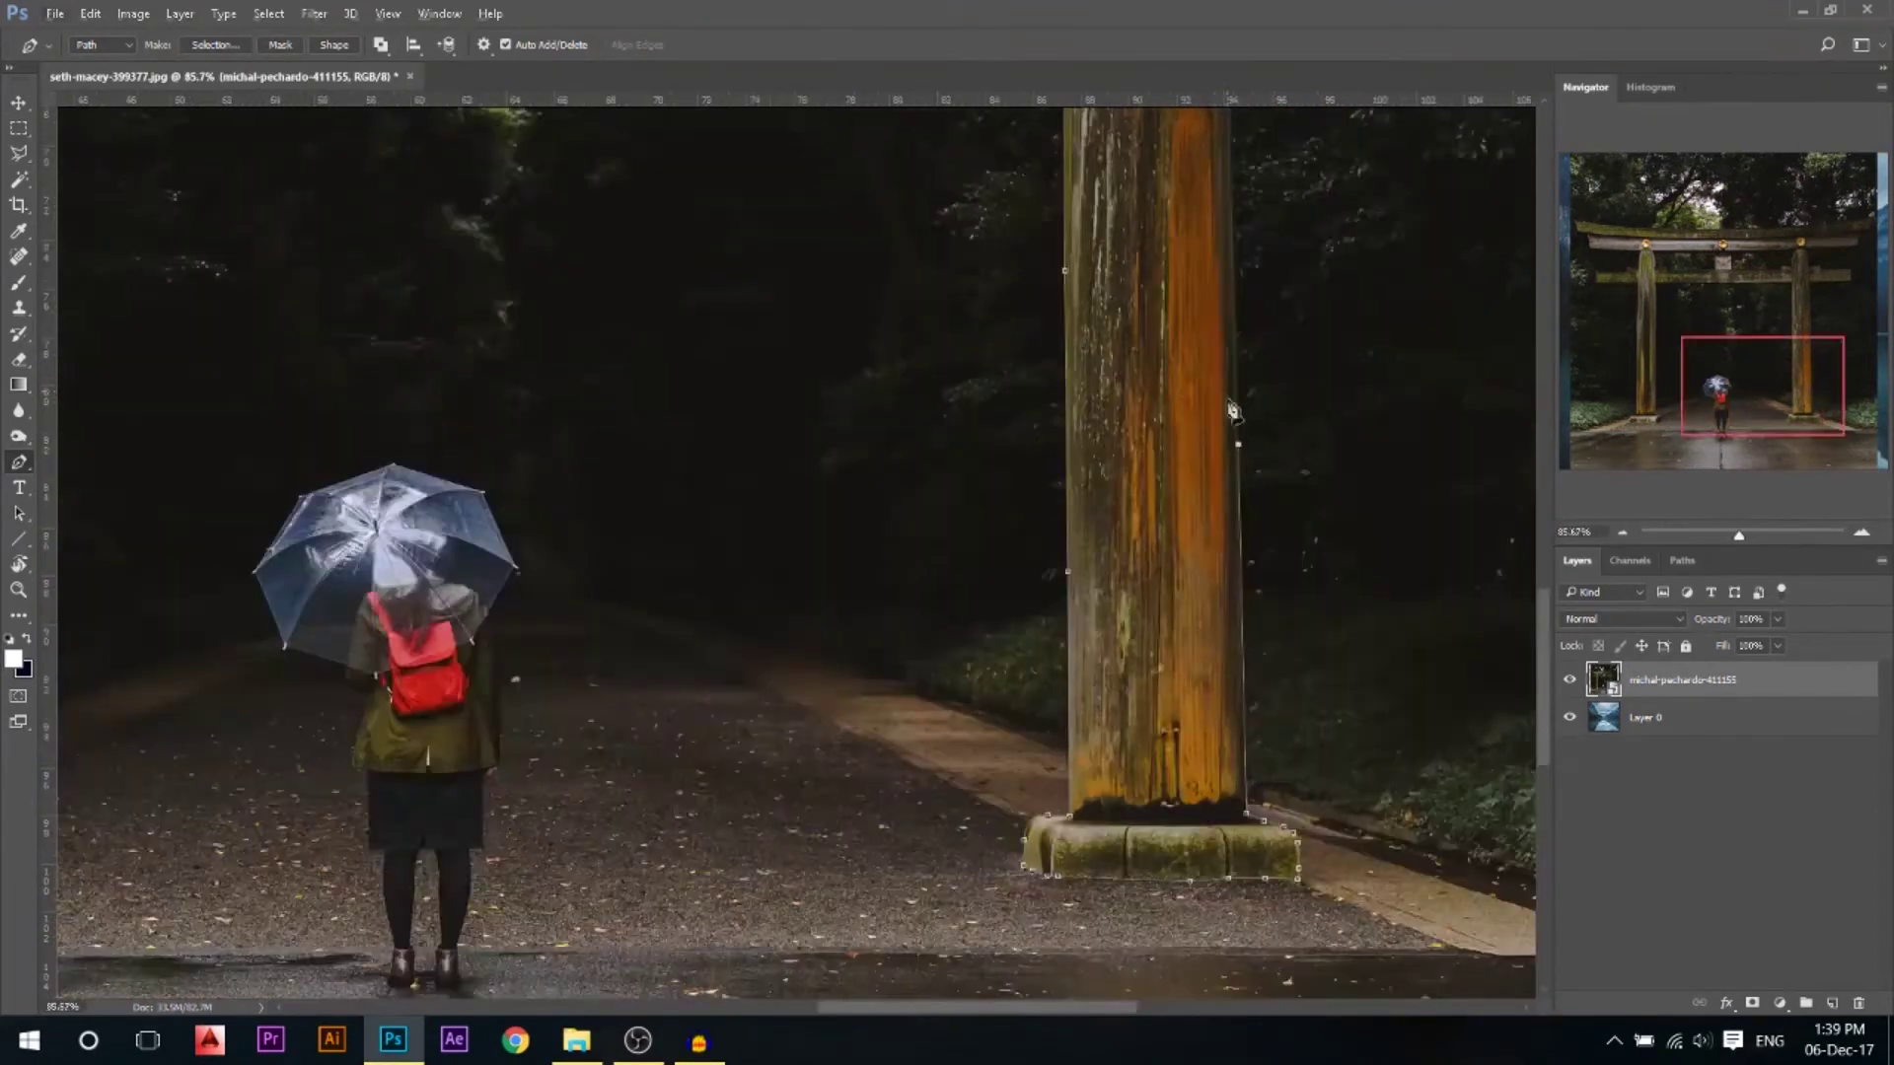
pyautogui.scroll(3, 1231, 286)
pyautogui.click(1213, 286)
pyautogui.scroll(5, 1253, 543)
pyautogui.click(1218, 537)
pyautogui.hscroll(6, 1233, 523)
pyautogui.click(1238, 514)
# Trace the right end of the lower crossbeam and continue the path onto the upper beam
pyautogui.moveTo(1244, 314); pyautogui.dragTo(1266, 308)
pyautogui.click(774, 324)
pyautogui.click(709, 260)
pyautogui.click(610, 282)
pyautogui.scroll(4, 620, 290)
pyautogui.click(705, 468)
pyautogui.click(1130, 402)
pyautogui.click(1474, 334)
# Trace the top beam's right tip and follow its curved upper edge toward the left side
pyautogui.scroll(2, 1489, 279)
pyautogui.moveTo(1364, 356); pyautogui.dragTo(1451, 348)
pyautogui.scroll(2, 1527, 277)
pyautogui.hscroll(2, 1527, 277)
pyautogui.click(1317, 321)
pyautogui.hscroll(-1, 1233, 336)
pyautogui.click(1184, 364)
pyautogui.click(654, 441)
pyautogui.hscroll(-6, 641, 454)
pyautogui.click(783, 480)
pyautogui.hscroll(-20, 612, 523)
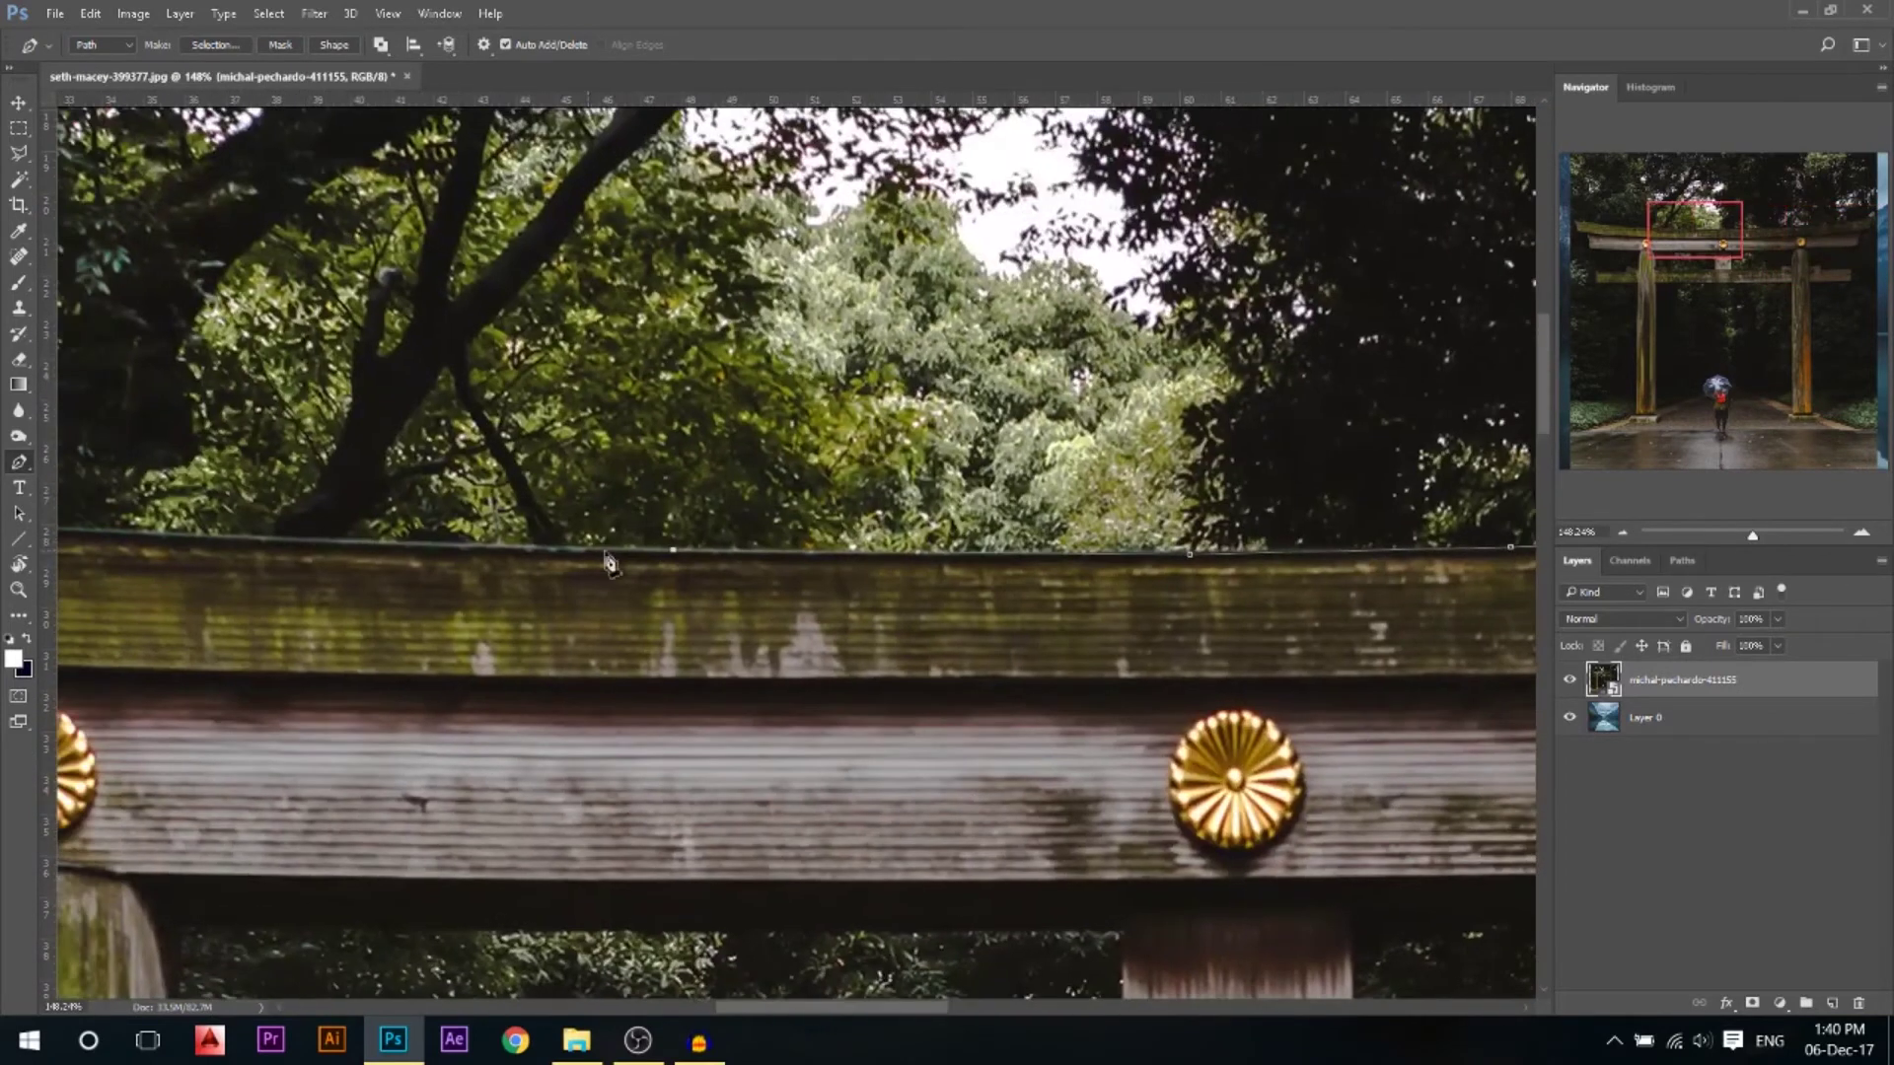
# Continue the path along the rest of the top edge and around the top beam's left end
pyautogui.click(611, 490)
pyautogui.click(374, 453)
pyautogui.click(230, 432)
pyautogui.click(128, 417)
pyautogui.click(193, 598)
pyautogui.click(207, 613)
pyautogui.click(304, 694)
pyautogui.click(353, 693)
pyautogui.click(393, 861)
# Trace the upper beam's underside back to the left pillar and outline the lower crossbeam's left end
pyautogui.scroll(-3, 464, 680)
pyautogui.click(460, 677)
pyautogui.scroll(-2, 985, 695)
pyautogui.click(931, 637)
pyautogui.click(923, 776)
pyautogui.click(923, 813)
pyautogui.moveTo(790, 790); pyautogui.dragTo(730, 775)
pyautogui.click(785, 850)
pyautogui.click(430, 851)
# Extend the path down the left pillar's outer edge to its stone base
pyautogui.moveTo(434, 856); pyautogui.dragTo(439, 420)
pyautogui.click(434, 543)
pyautogui.click(931, 580)
pyautogui.click(931, 982)
pyautogui.moveTo(927, 987); pyautogui.dragTo(964, 388)
pyautogui.scroll(-5, 942, 823)
pyautogui.click(893, 839)
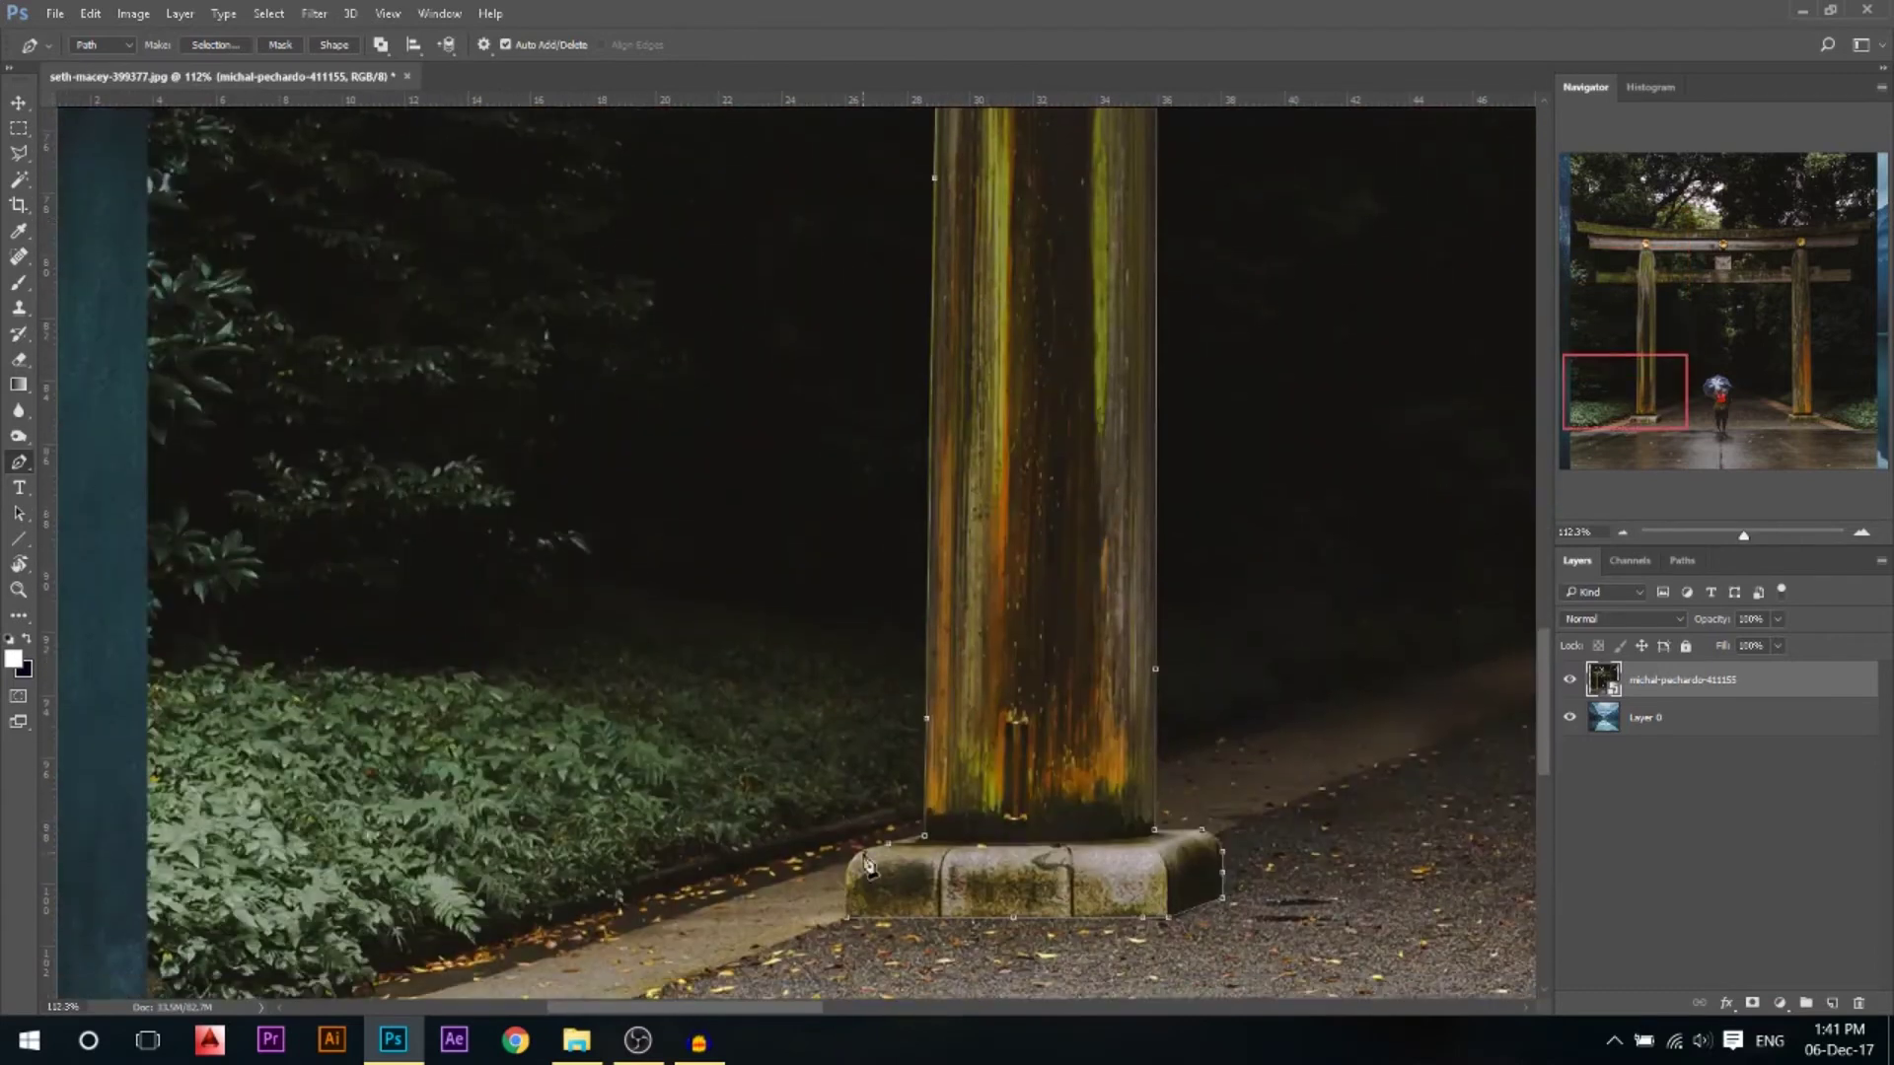
# Close the path at the left base, convert it to a selection and mask the gate layer with it
pyautogui.scroll(2, 873, 869)
pyautogui.click(842, 890)
pyautogui.click(844, 934)
pyautogui.rightClick(905, 866)
pyautogui.click(1016, 422)
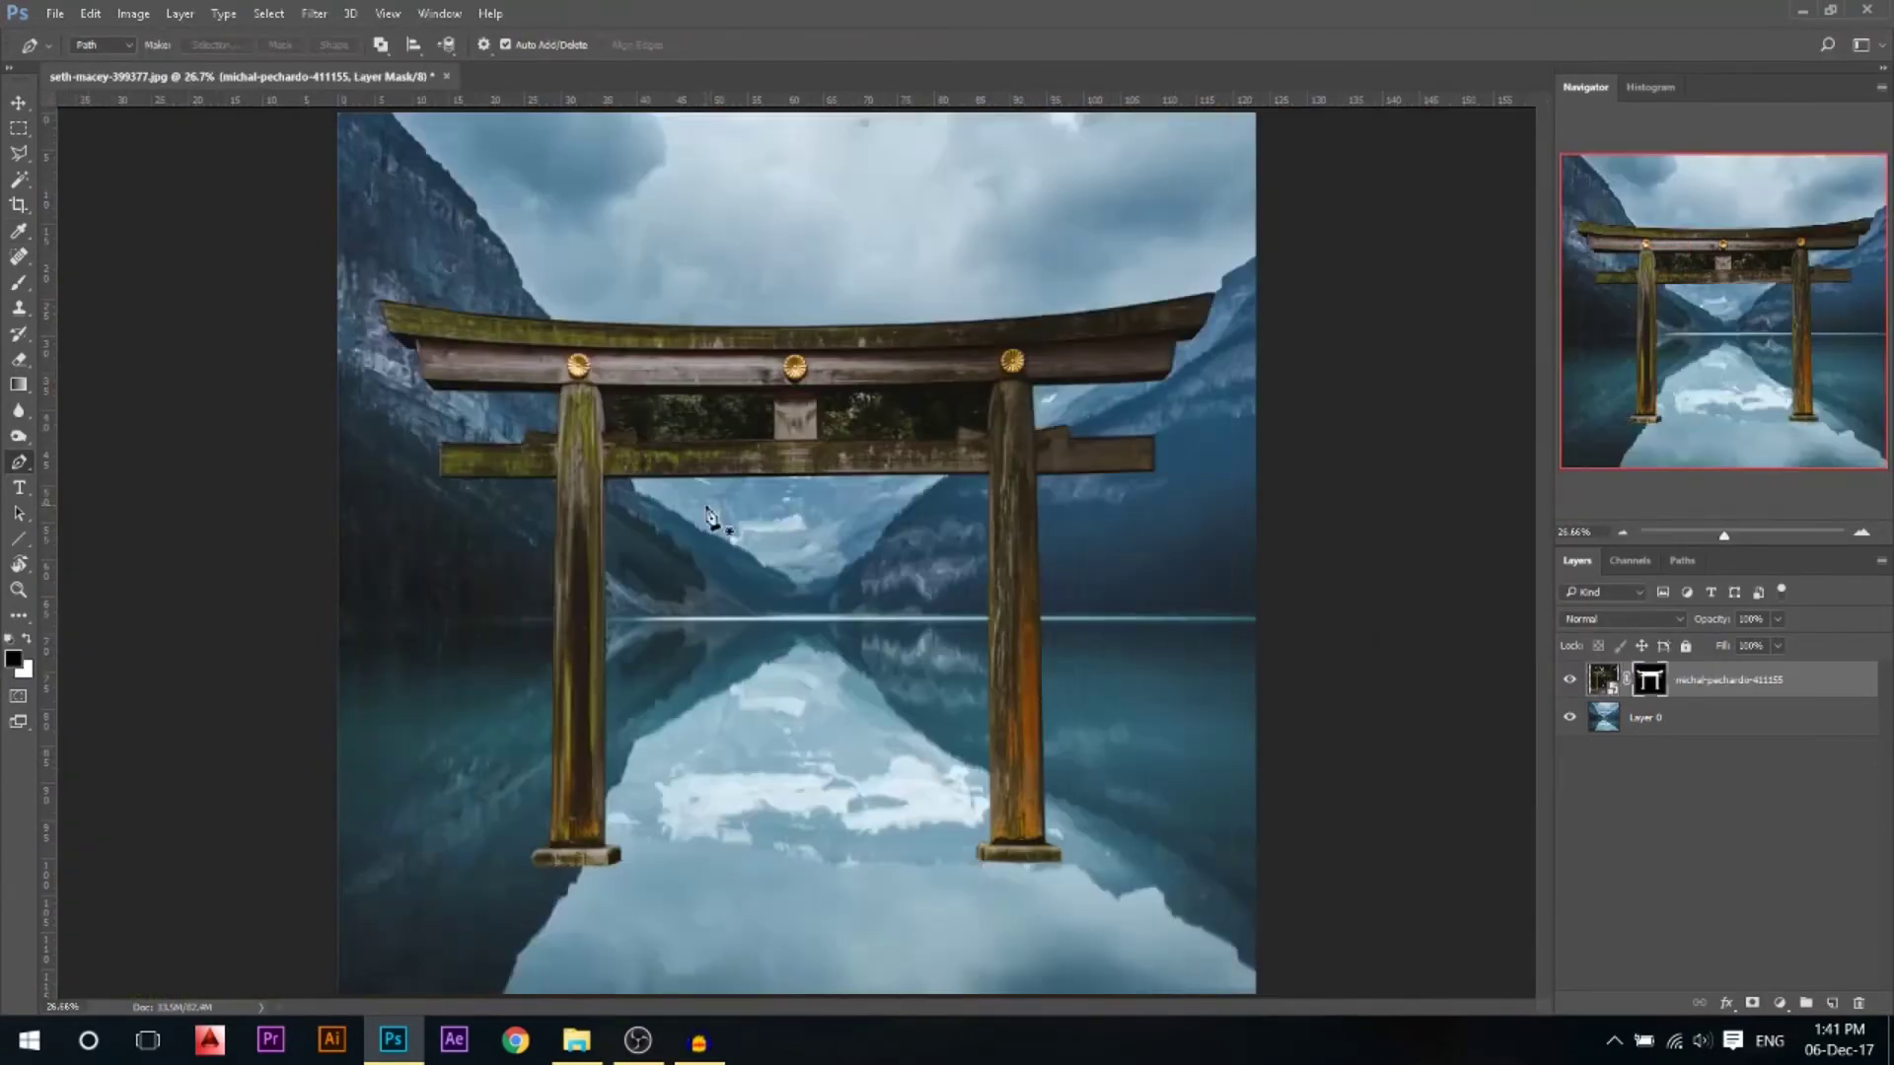
# Outline the openings between the gate's two beams and hide the leftover foliage there on the layer mask
pyautogui.scroll(2, 773, 434)
pyautogui.click(765, 427)
pyautogui.click(520, 429)
pyautogui.click(468, 346)
pyautogui.keyDown('shift'); pyautogui.click(839, 347); pyautogui.keyUp('shift')
pyautogui.click(1142, 340)
pyautogui.click(1090, 403)
pyautogui.click(1086, 426)
pyautogui.click(841, 426)
pyautogui.hotkey('alt', 'BackSpace')
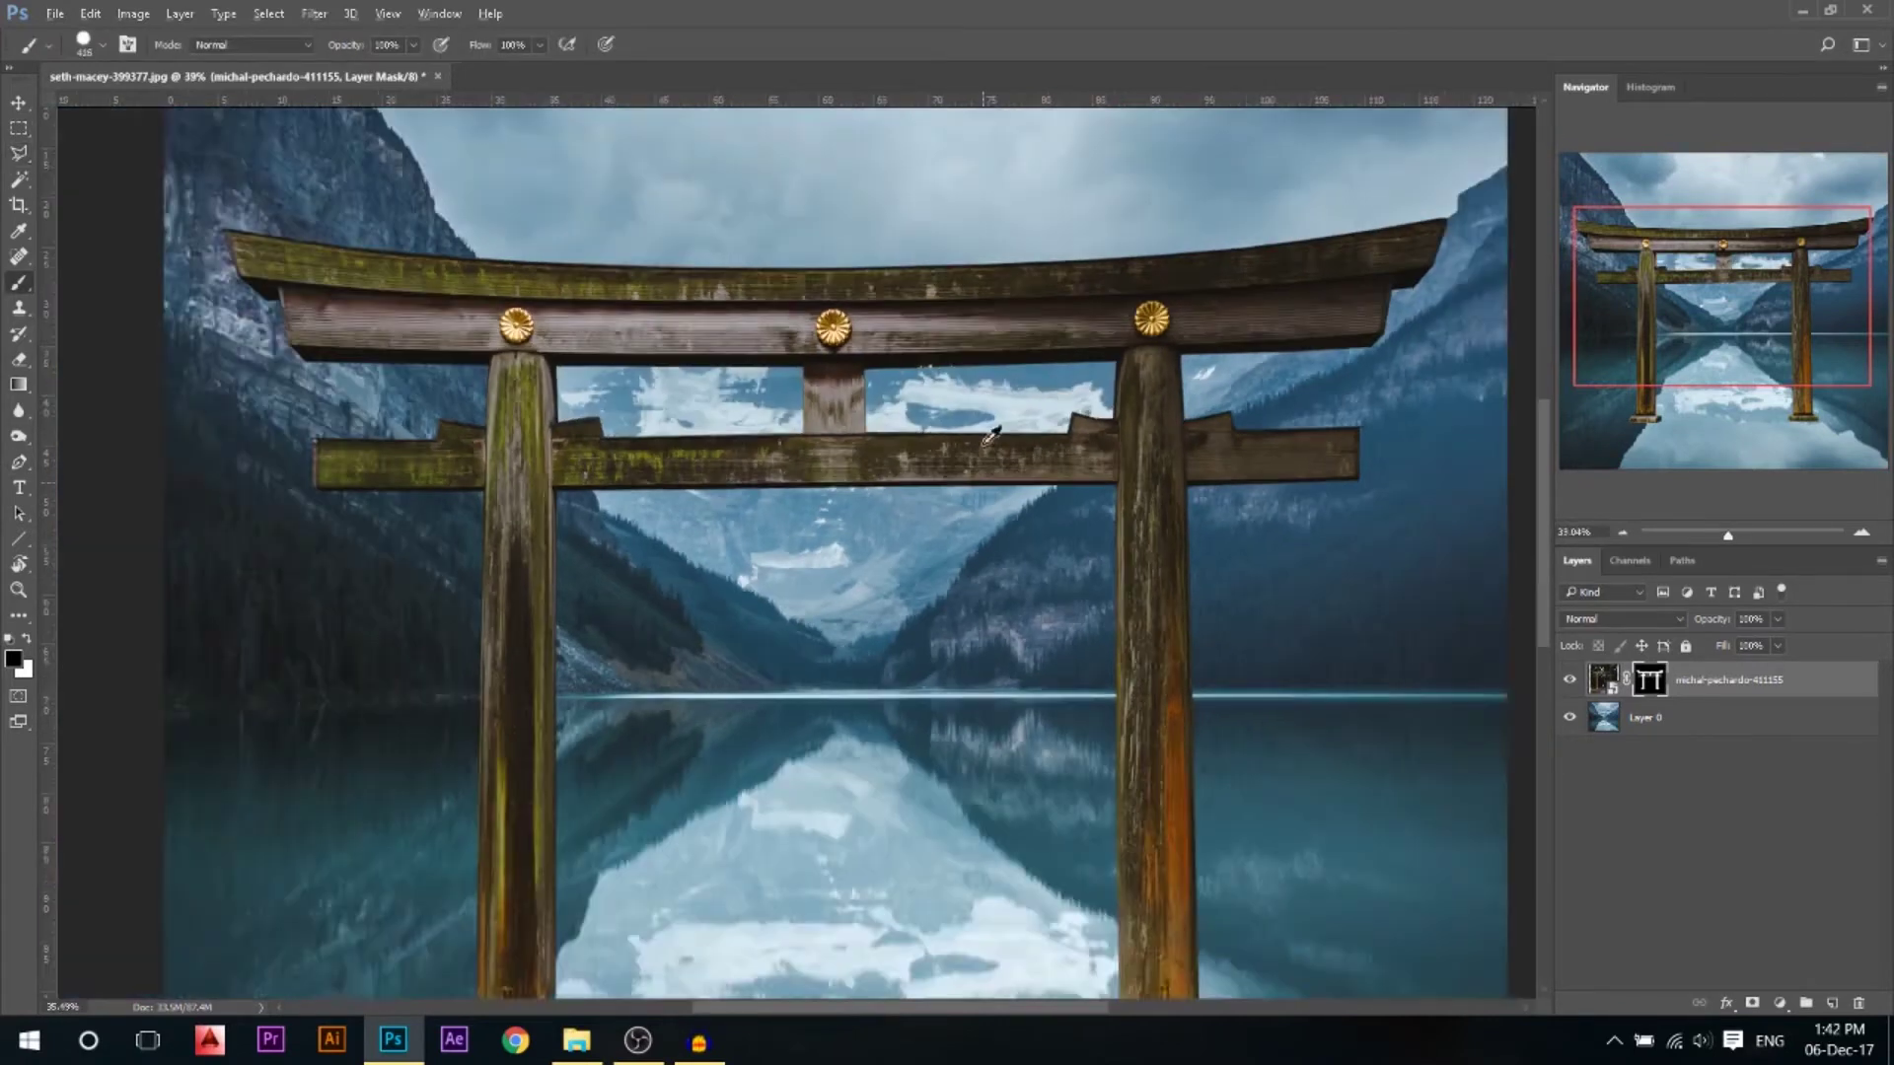
pyautogui.hotkey('ctrl', 'd')
# Scale the masked gate down around its centre so it sits within the lake scene
pyautogui.scroll(-2, 927, 483)
pyautogui.press('v')
pyautogui.hotkey('ctrl', 't')
pyautogui.moveTo(1172, 178); pyautogui.dragTo(1060, 276)
pyautogui.press('Return')
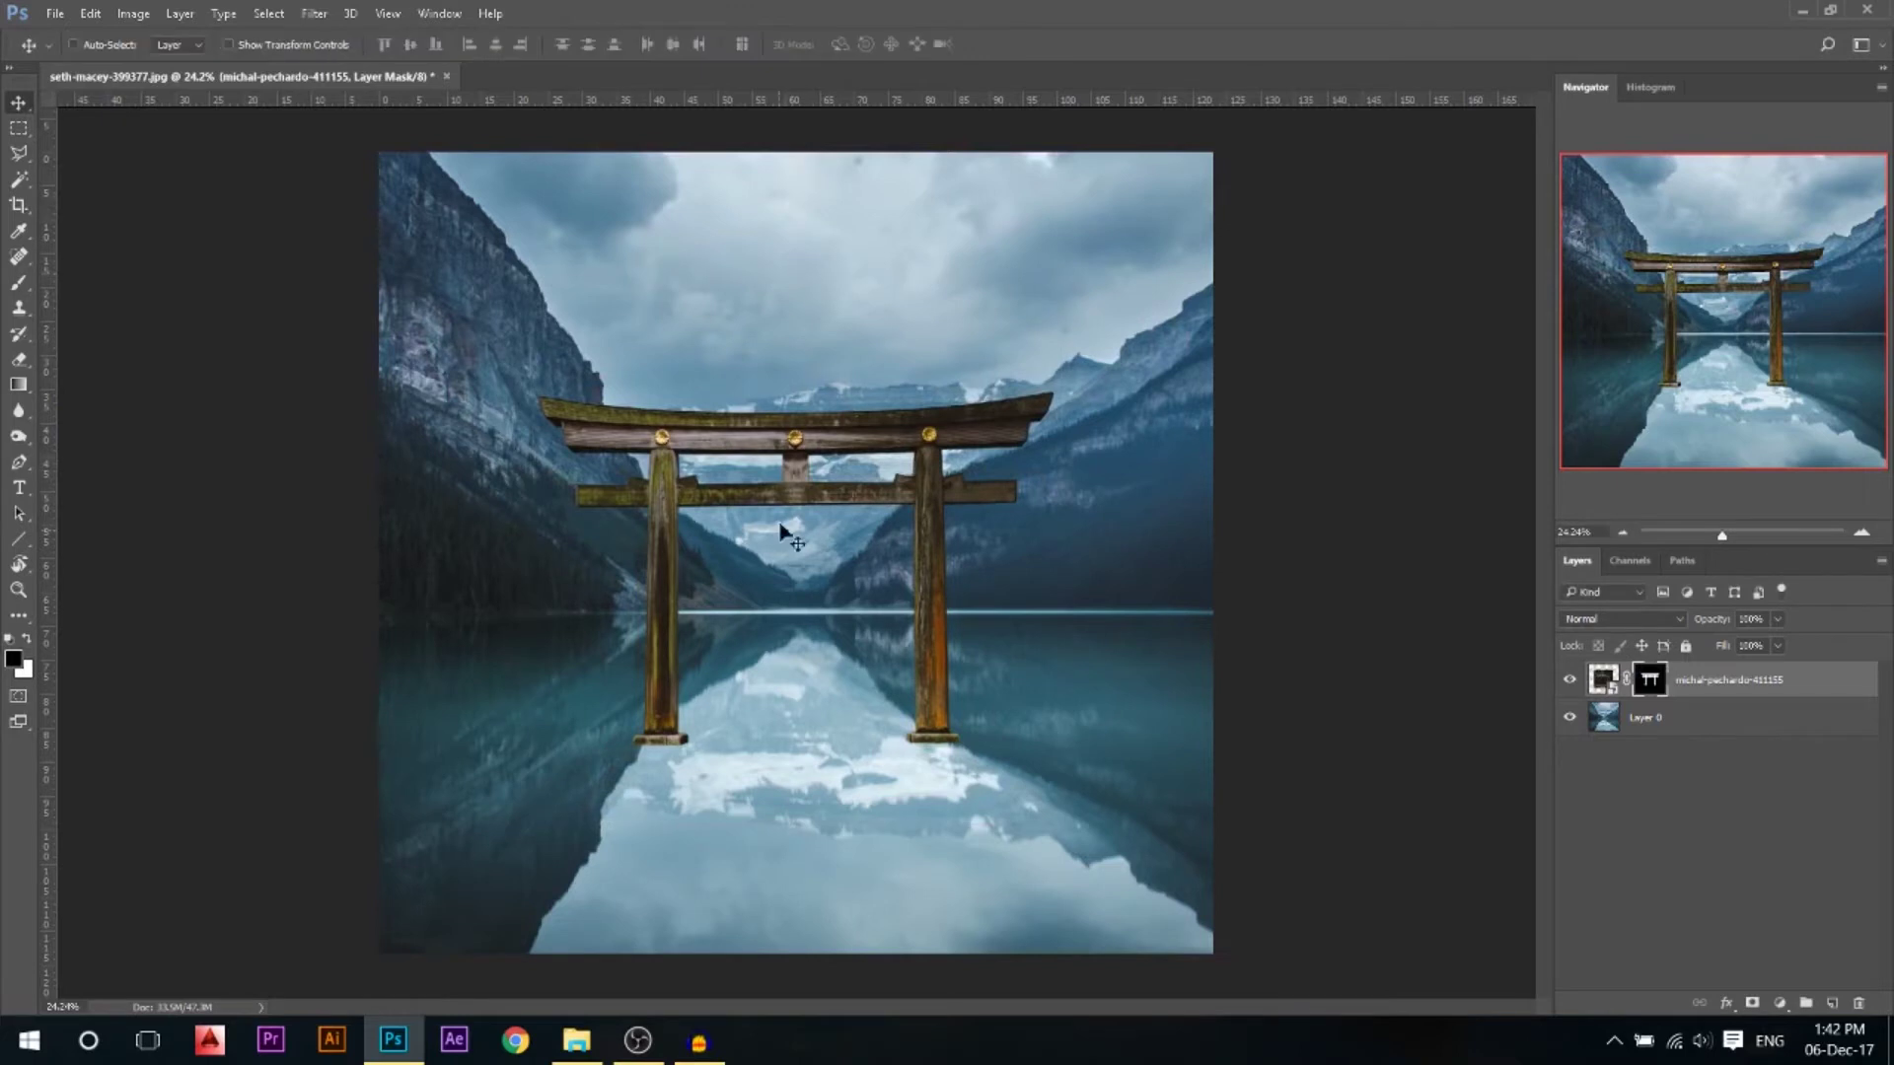
# Move the gate slightly up and scale it proportionally to about 97%
pyautogui.moveTo(789, 681); pyautogui.dragTo(786, 664)
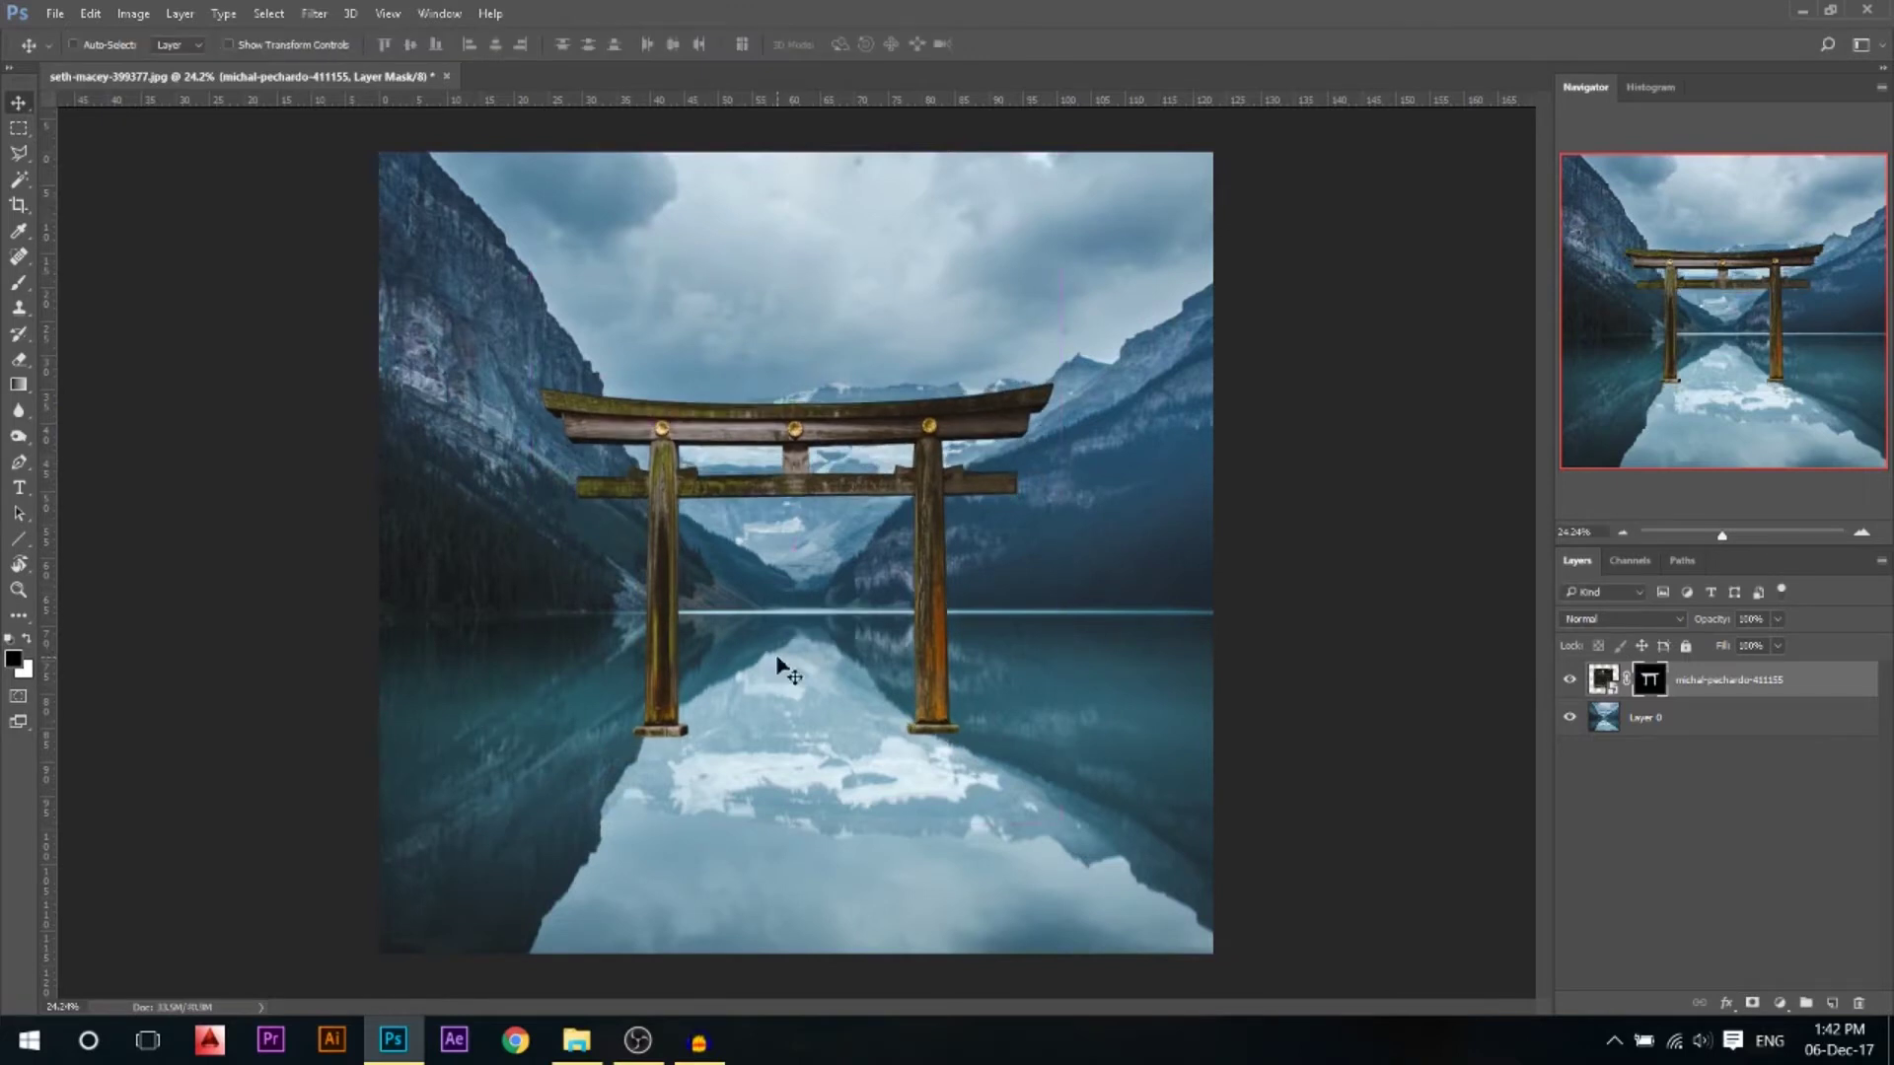
pyautogui.hotkey('ctrl', 't')
pyautogui.moveTo(1061, 275); pyautogui.dragTo(1055, 279)
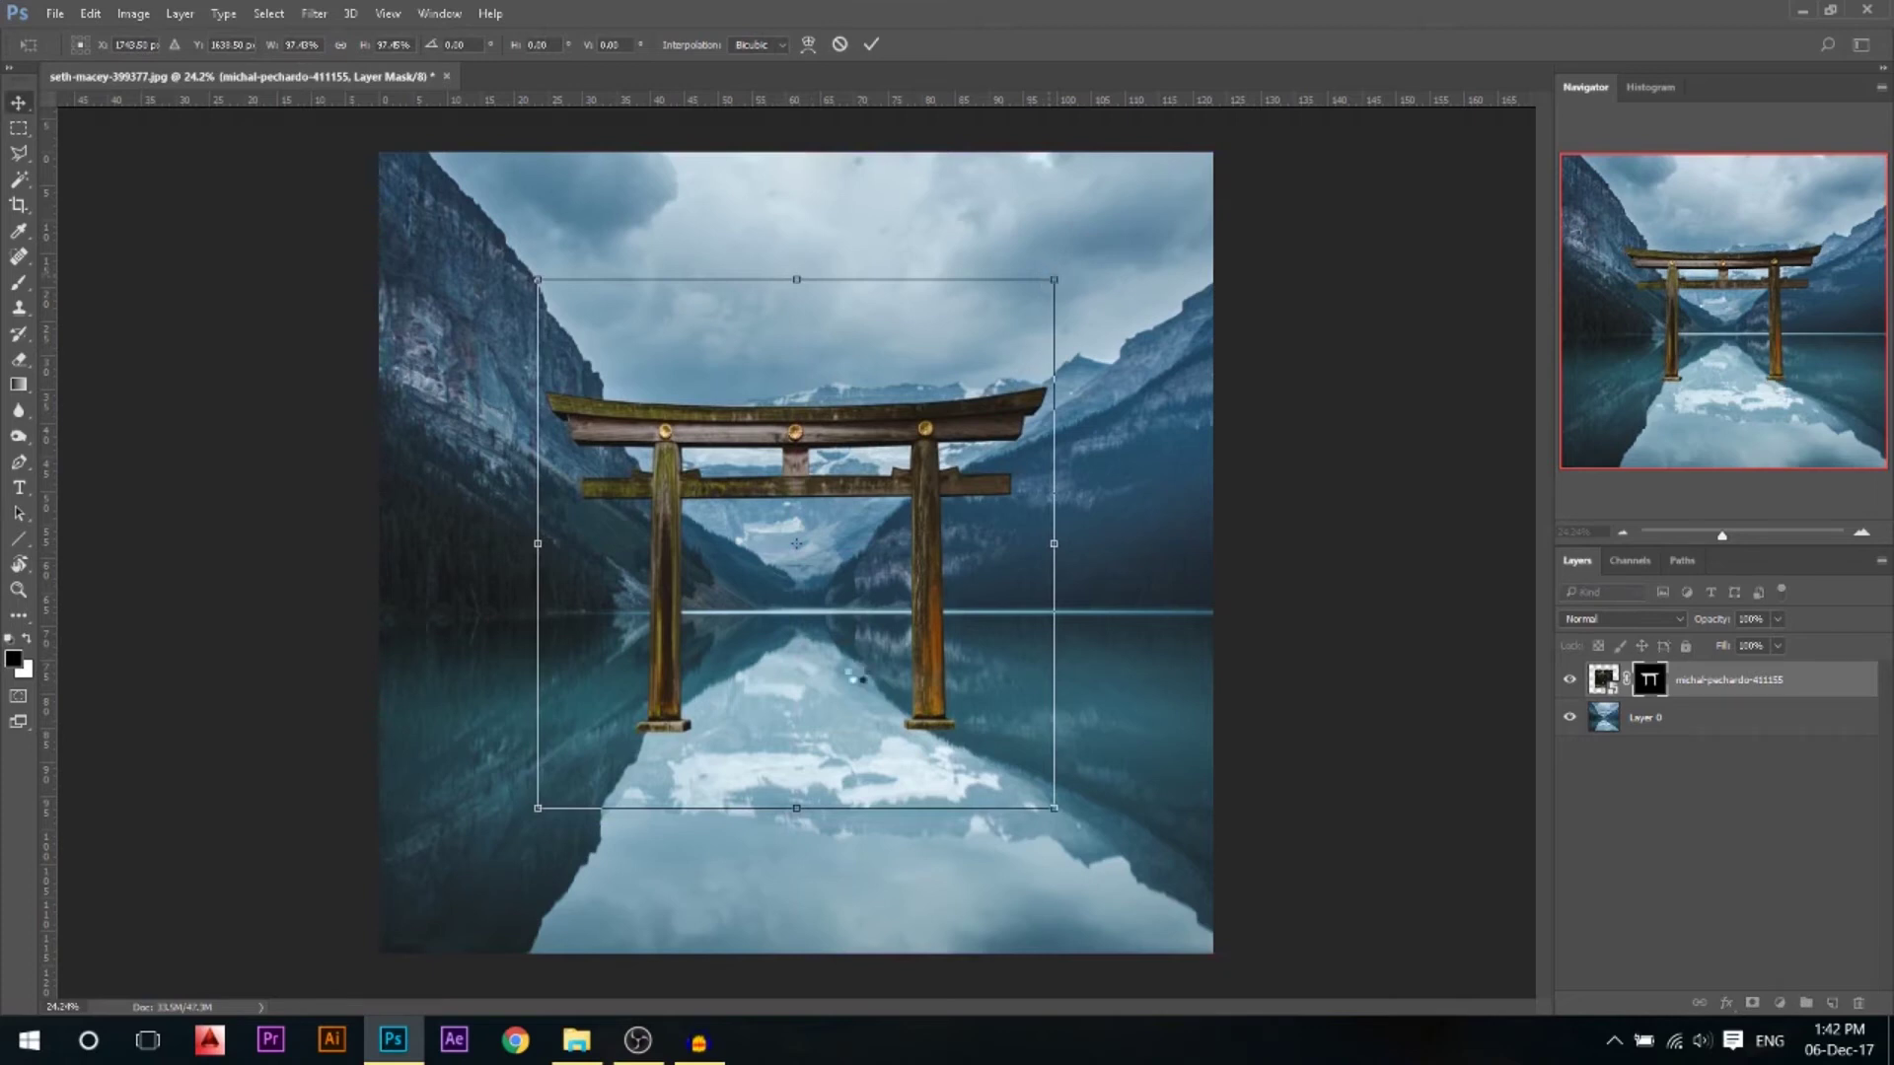
pyautogui.press('Return')
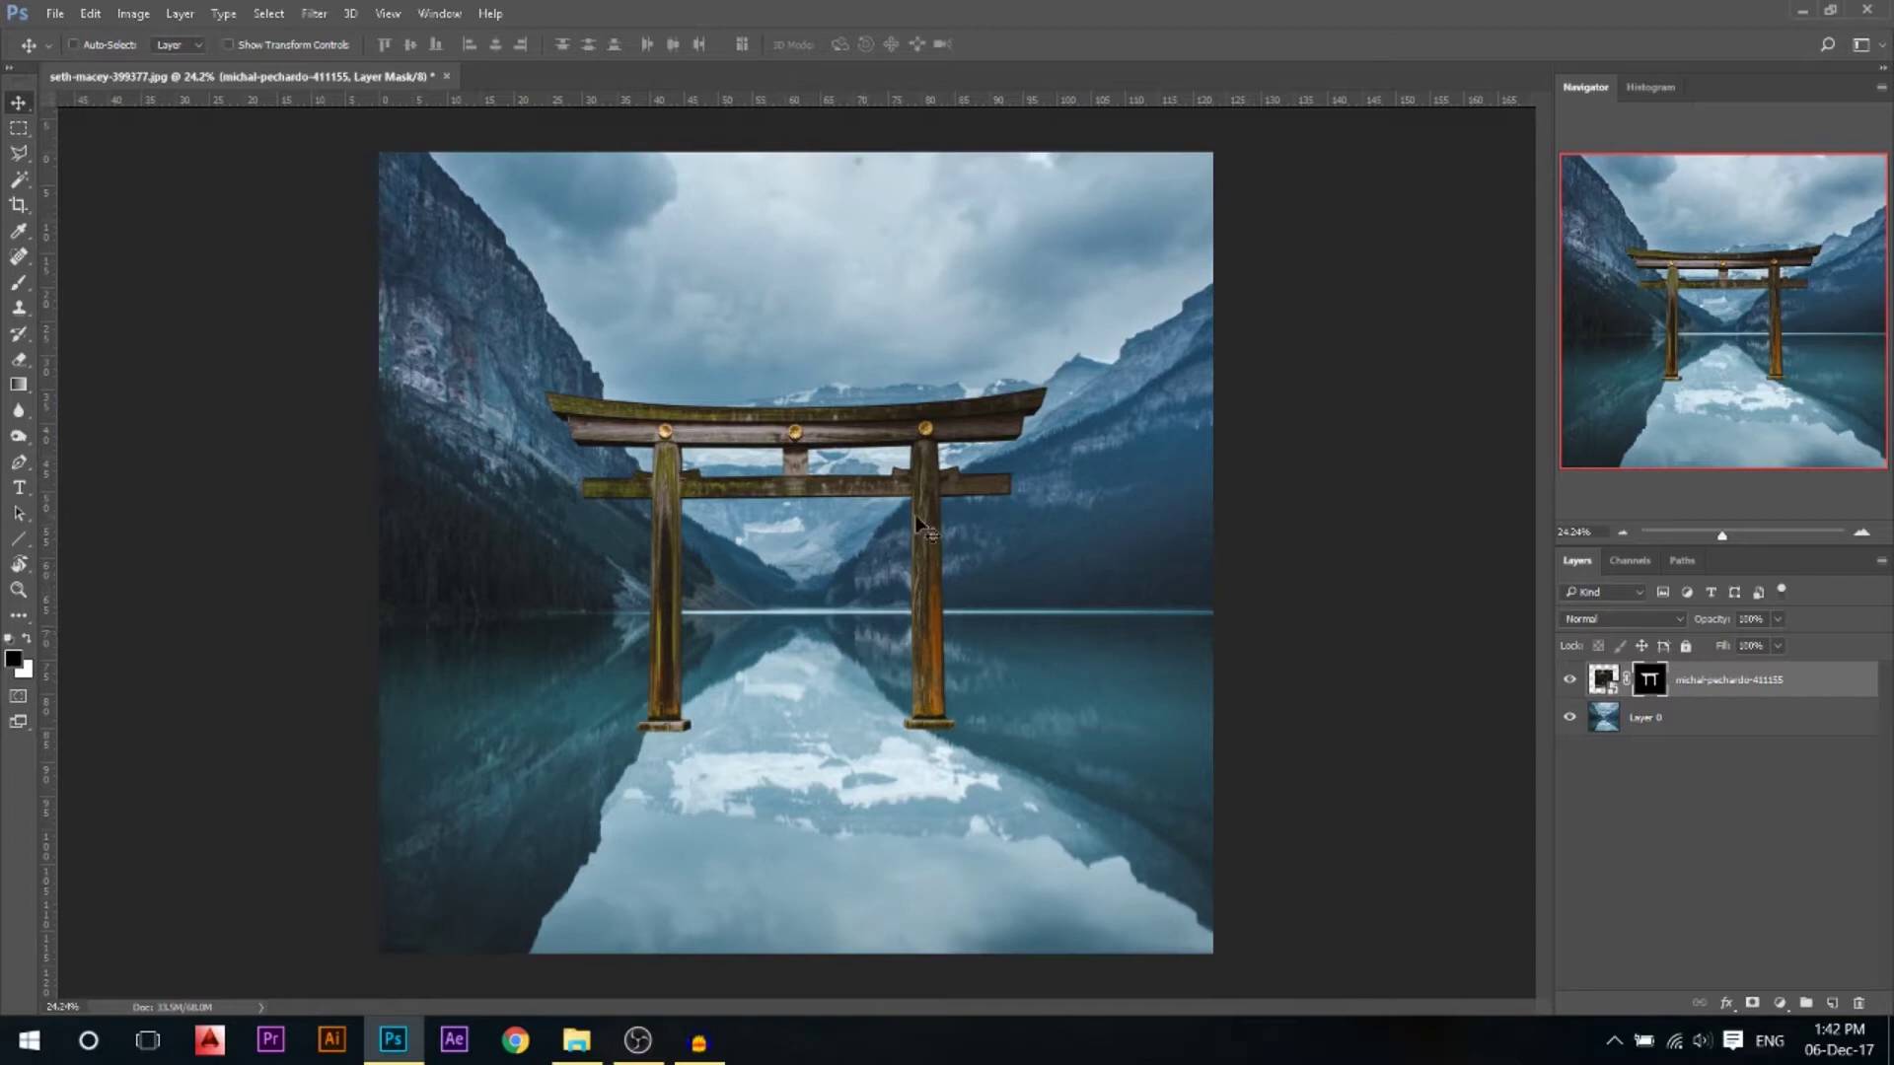
# Add a Hue/Saturation adjustment clipped to the gate layer and set the Master saturation to -11
pyautogui.click(1781, 1005)
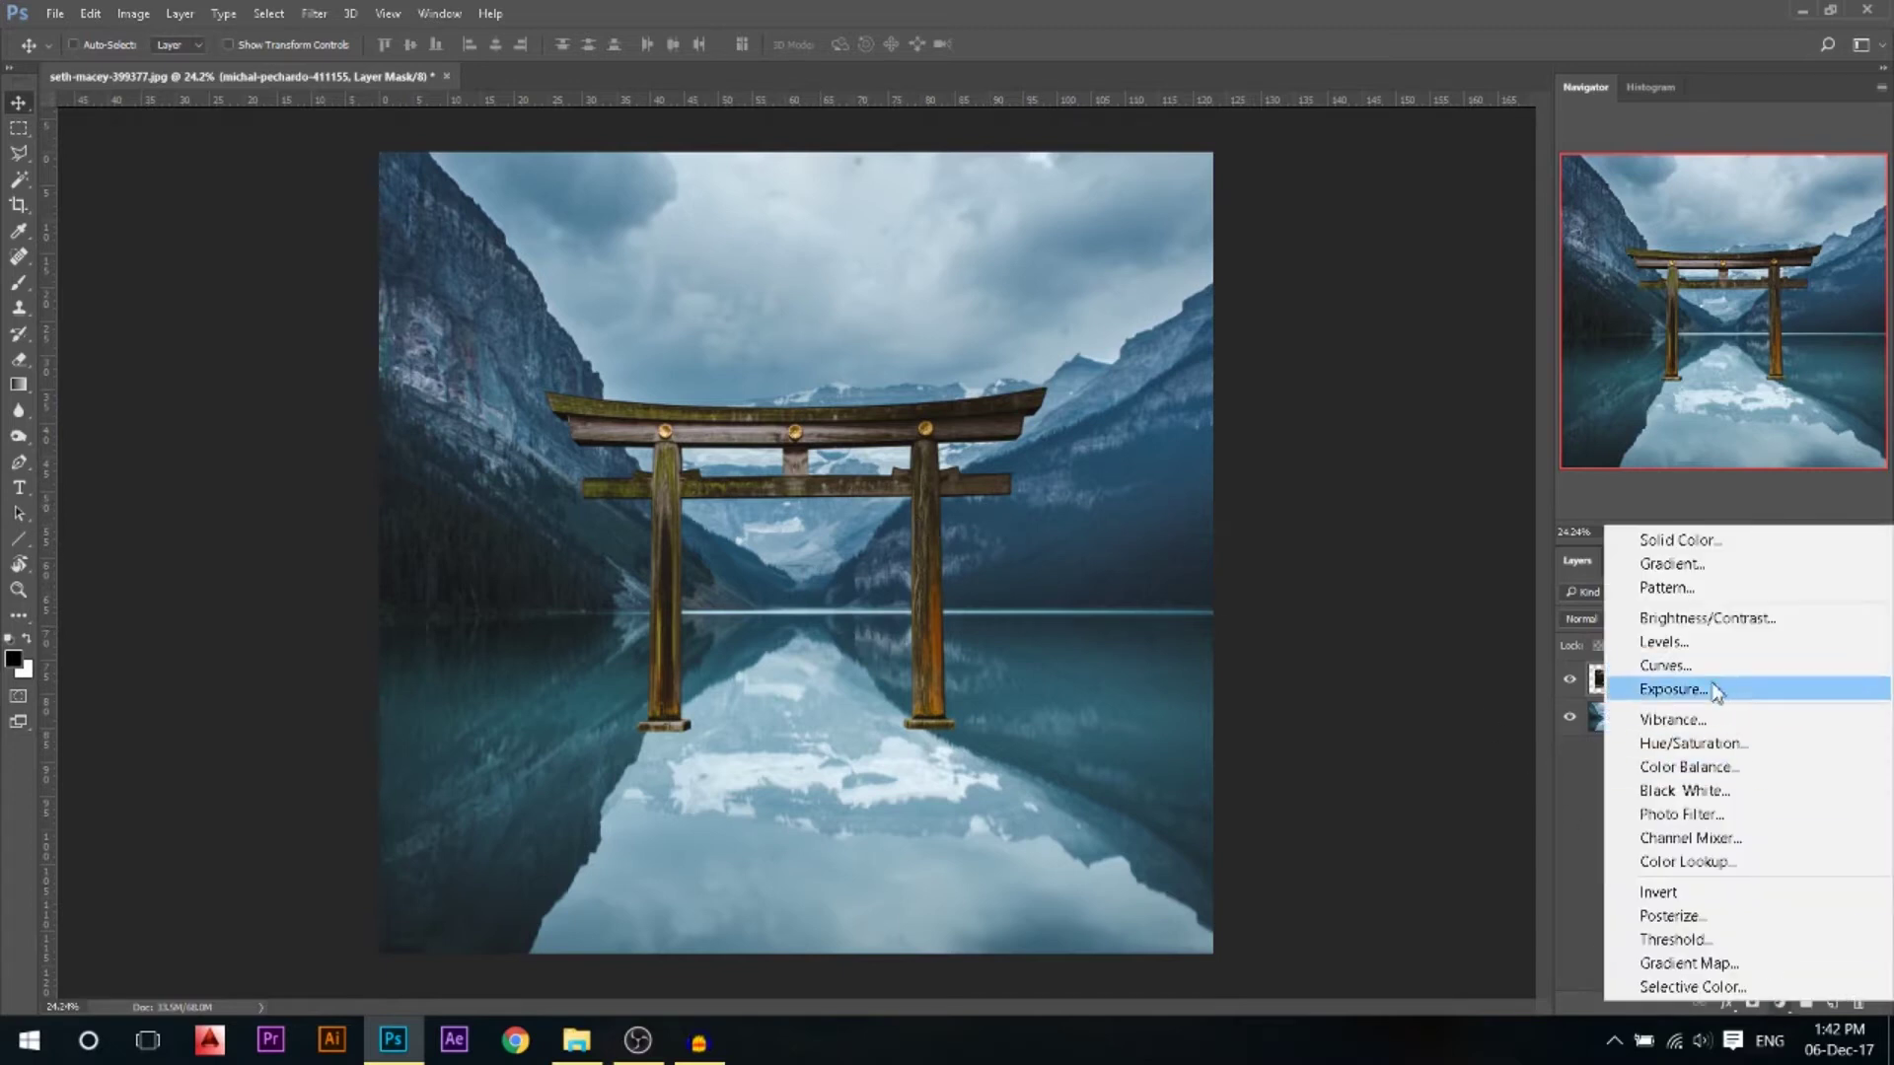
pyautogui.click(1680, 748)
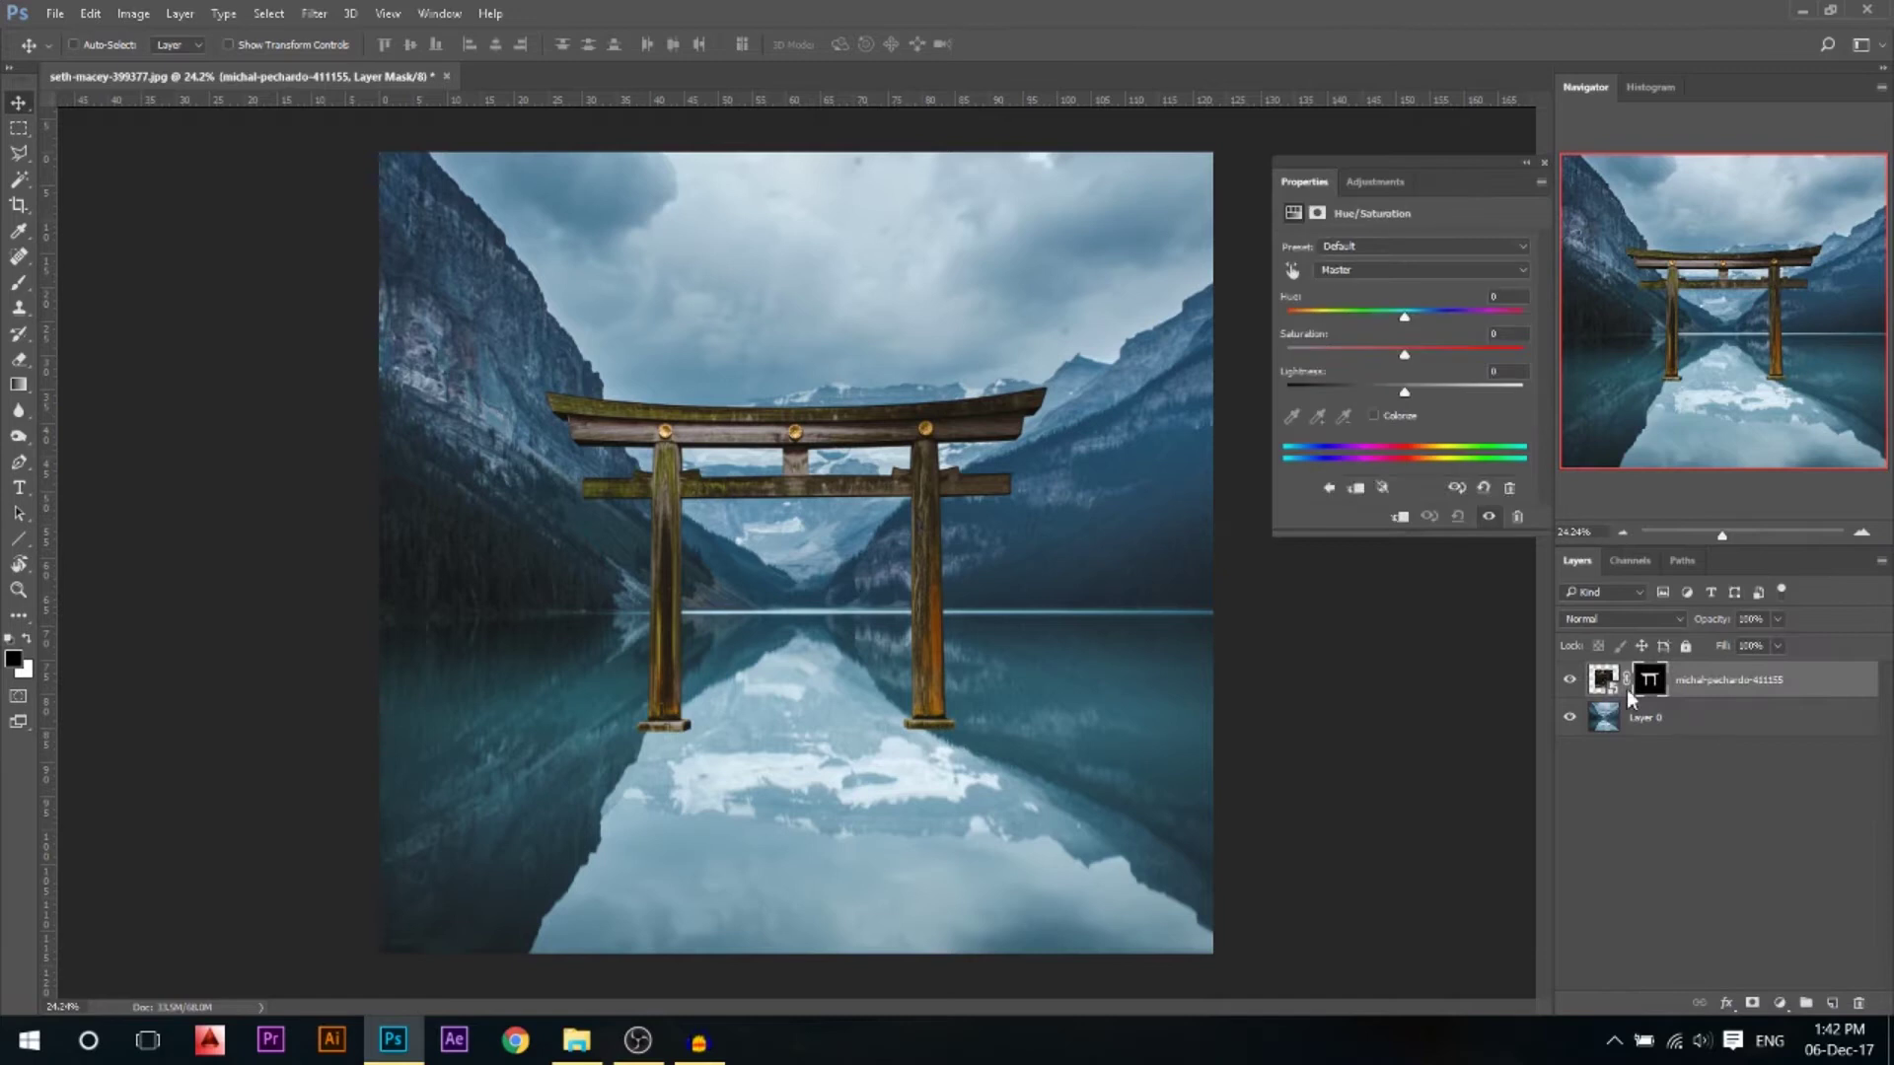
pyautogui.click(1400, 519)
pyautogui.moveTo(1407, 351)
pyautogui.mouseDown()
pyautogui.moveTo(1365, 357)
pyautogui.moveTo(1402, 351)
pyautogui.mouseUp()
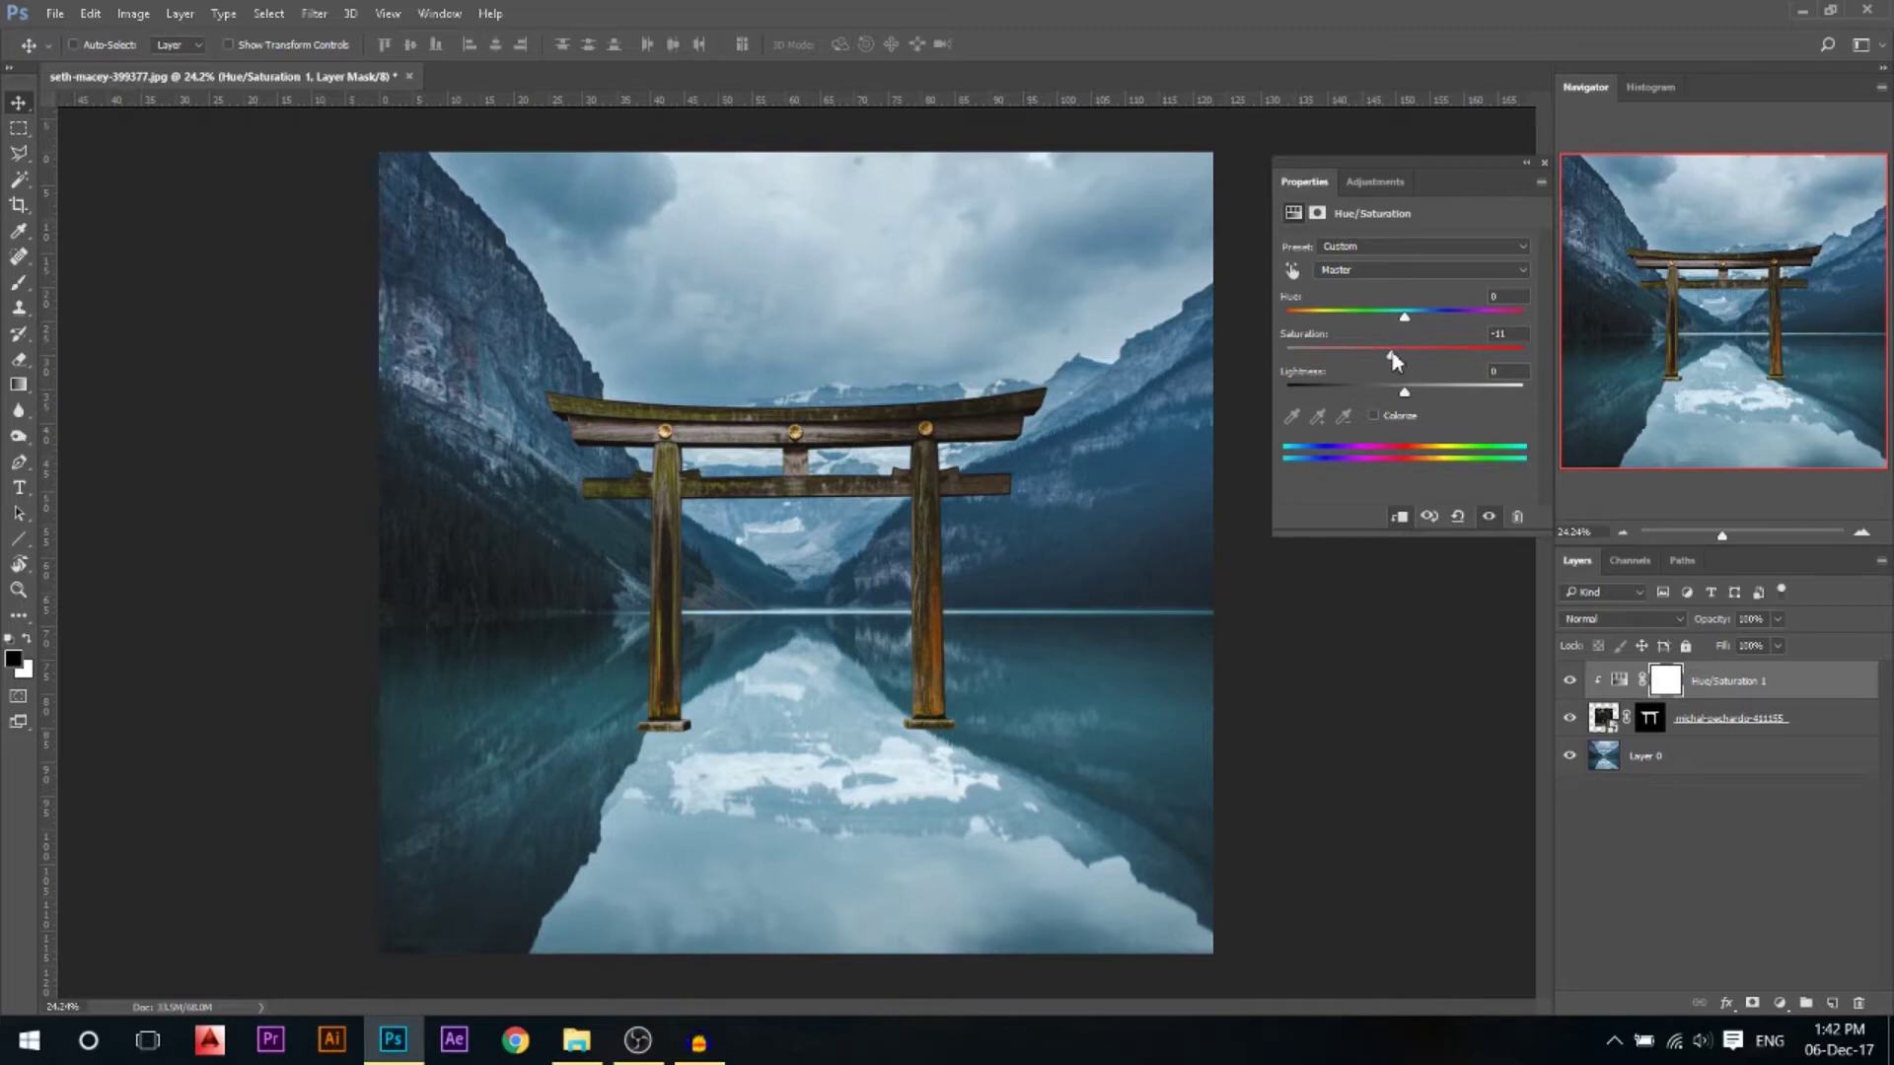
# Set the Reds range of the gate's Hue/Saturation adjustment to hue 0 and saturation -100
pyautogui.click(1389, 274)
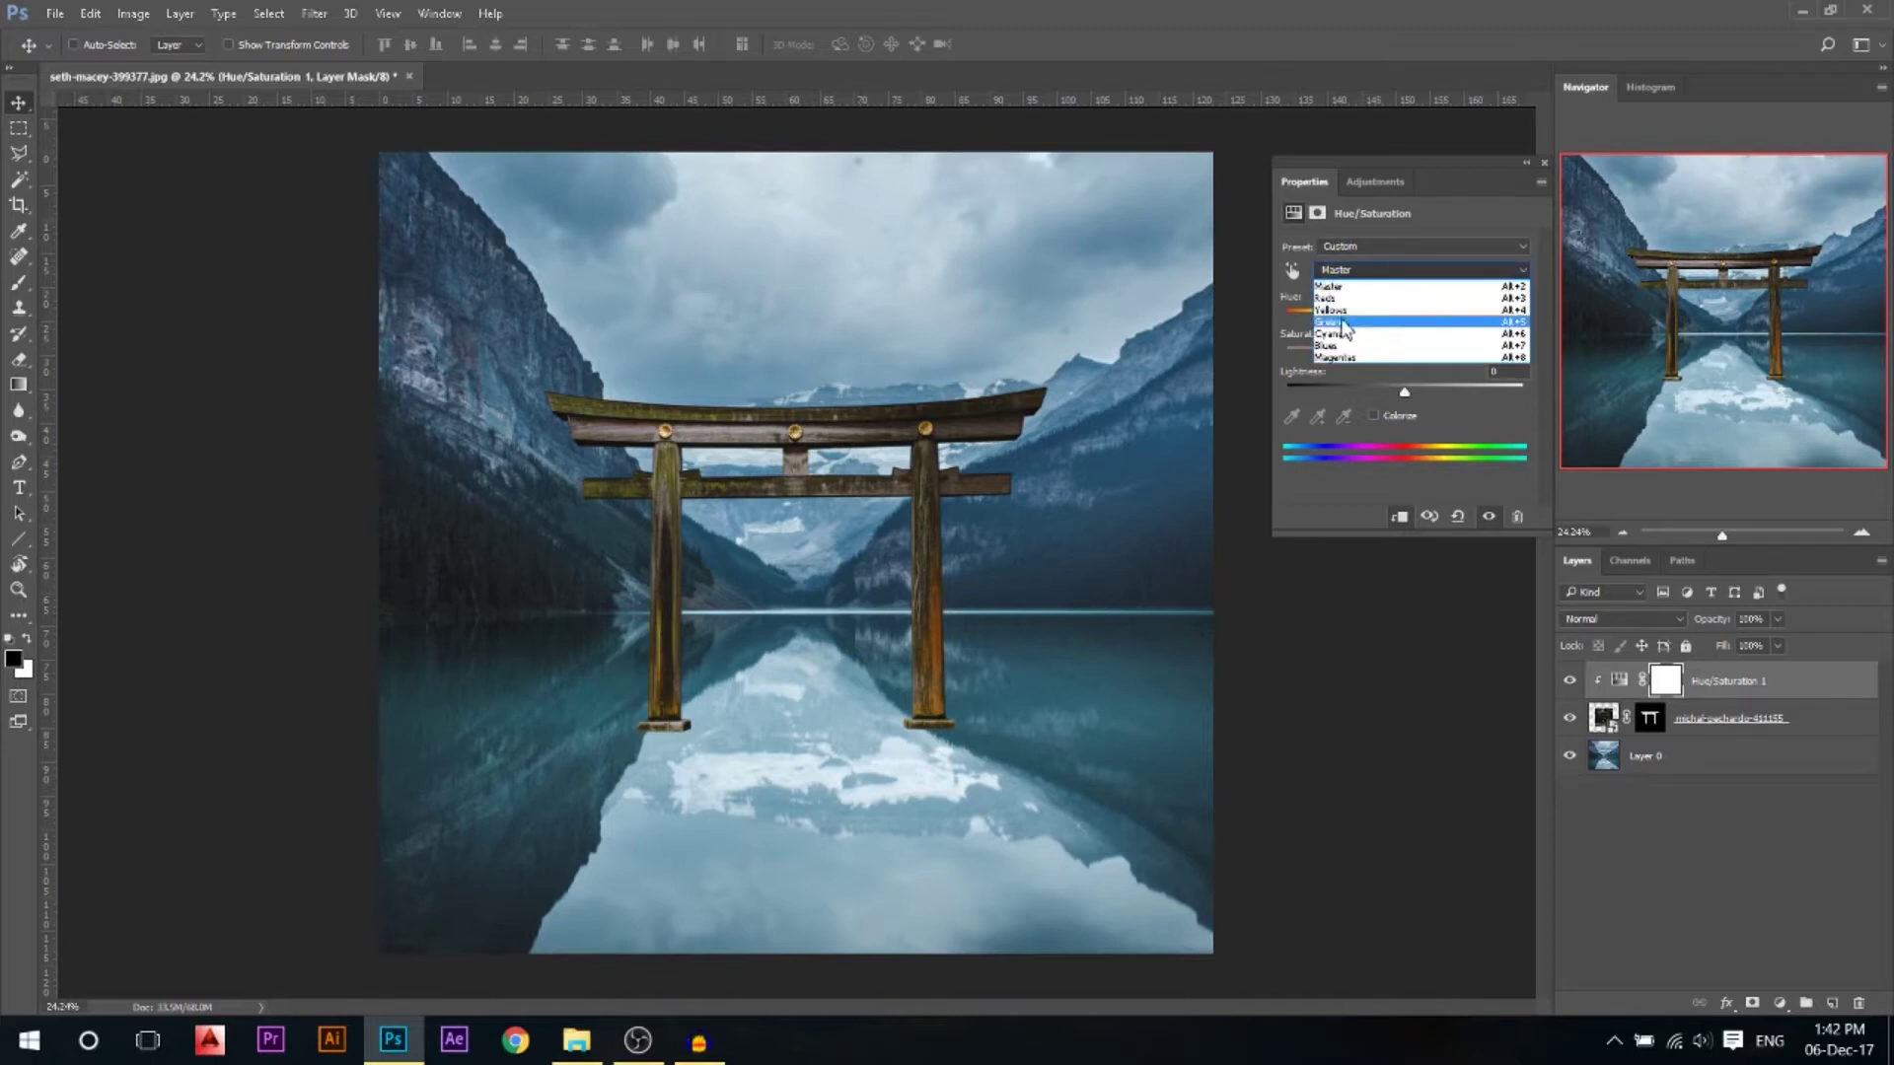
pyautogui.click(1341, 298)
pyautogui.click(1329, 351)
pyautogui.moveTo(1330, 352); pyautogui.dragTo(1320, 359)
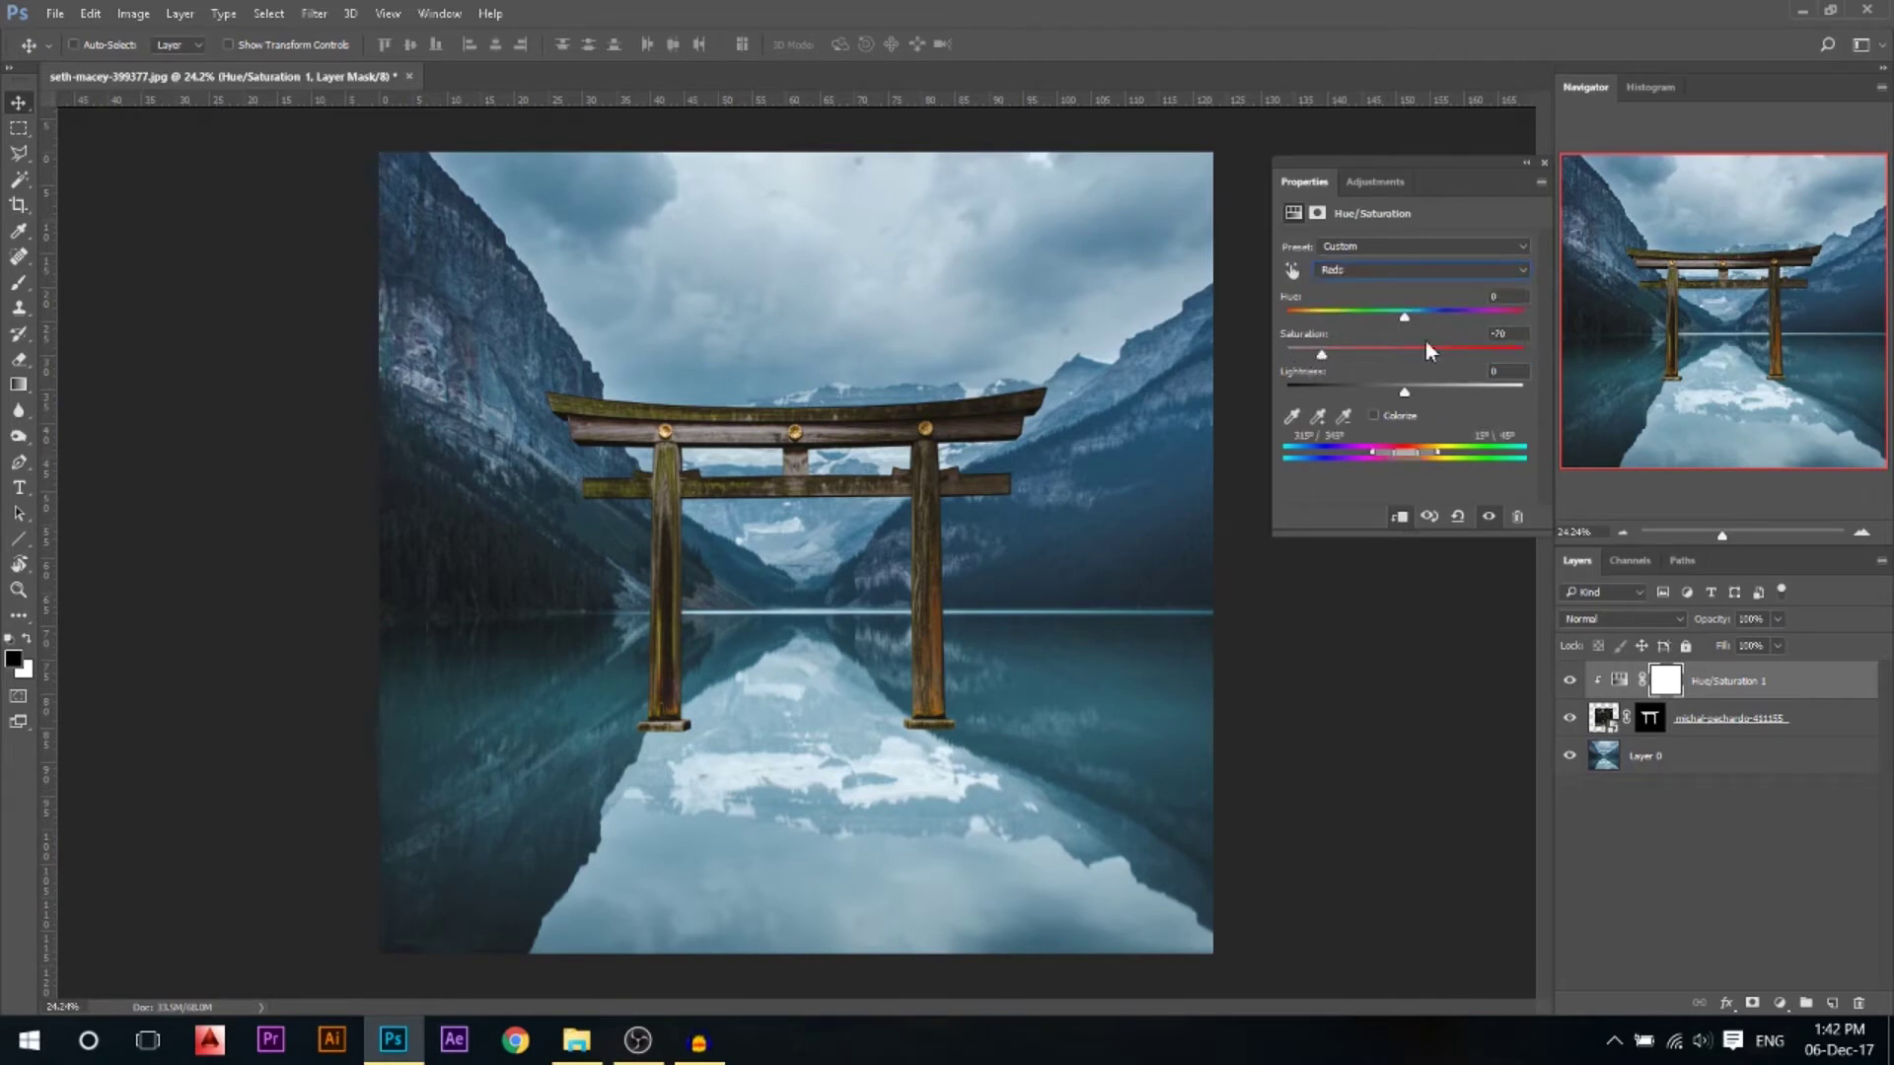
pyautogui.moveTo(1410, 320)
pyautogui.mouseDown()
pyautogui.moveTo(1513, 313)
pyautogui.moveTo(1311, 320)
pyautogui.moveTo(1438, 334)
pyautogui.mouseUp()
pyautogui.moveTo(1322, 355)
pyautogui.mouseDown()
pyautogui.moveTo(1542, 355)
pyautogui.moveTo(1455, 365)
pyautogui.moveTo(1520, 361)
pyautogui.moveTo(1485, 326)
pyautogui.moveTo(1289, 335)
pyautogui.moveTo(1310, 336)
pyautogui.mouseUp()
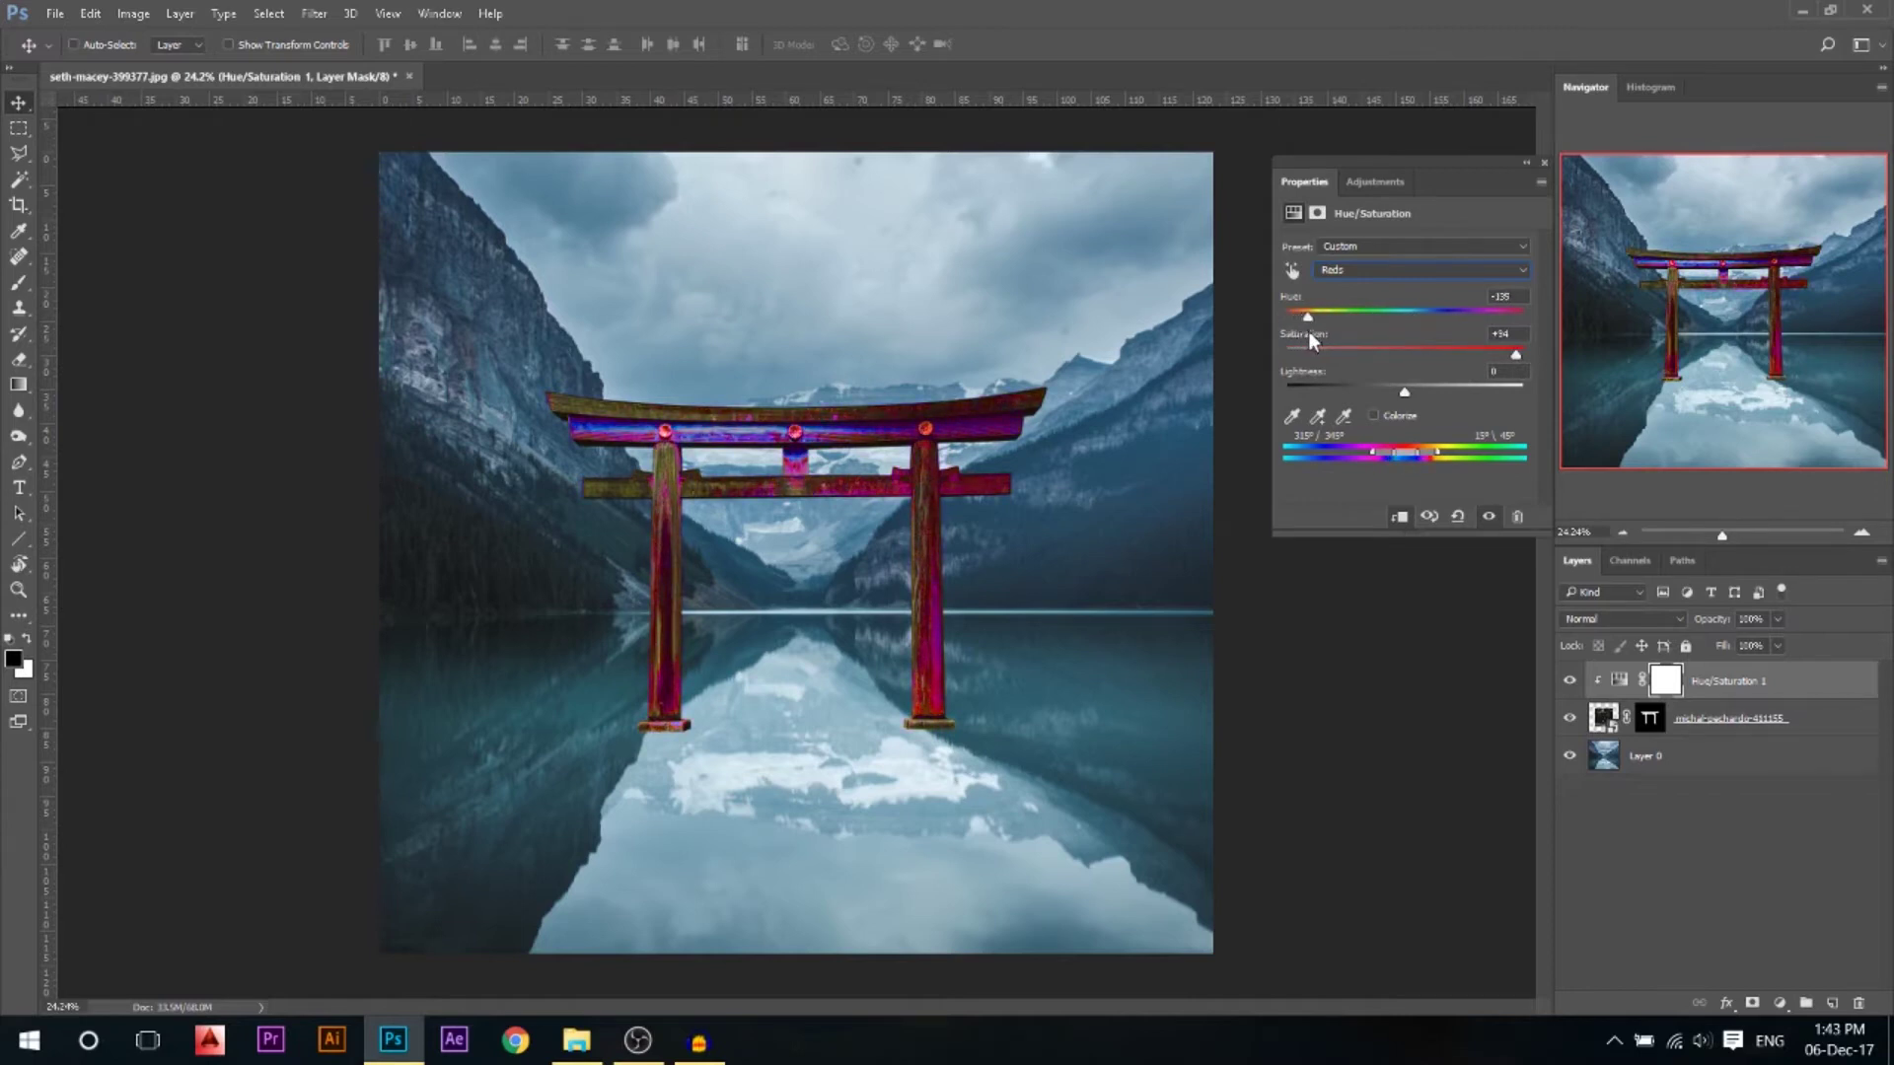
pyautogui.click(1303, 346)
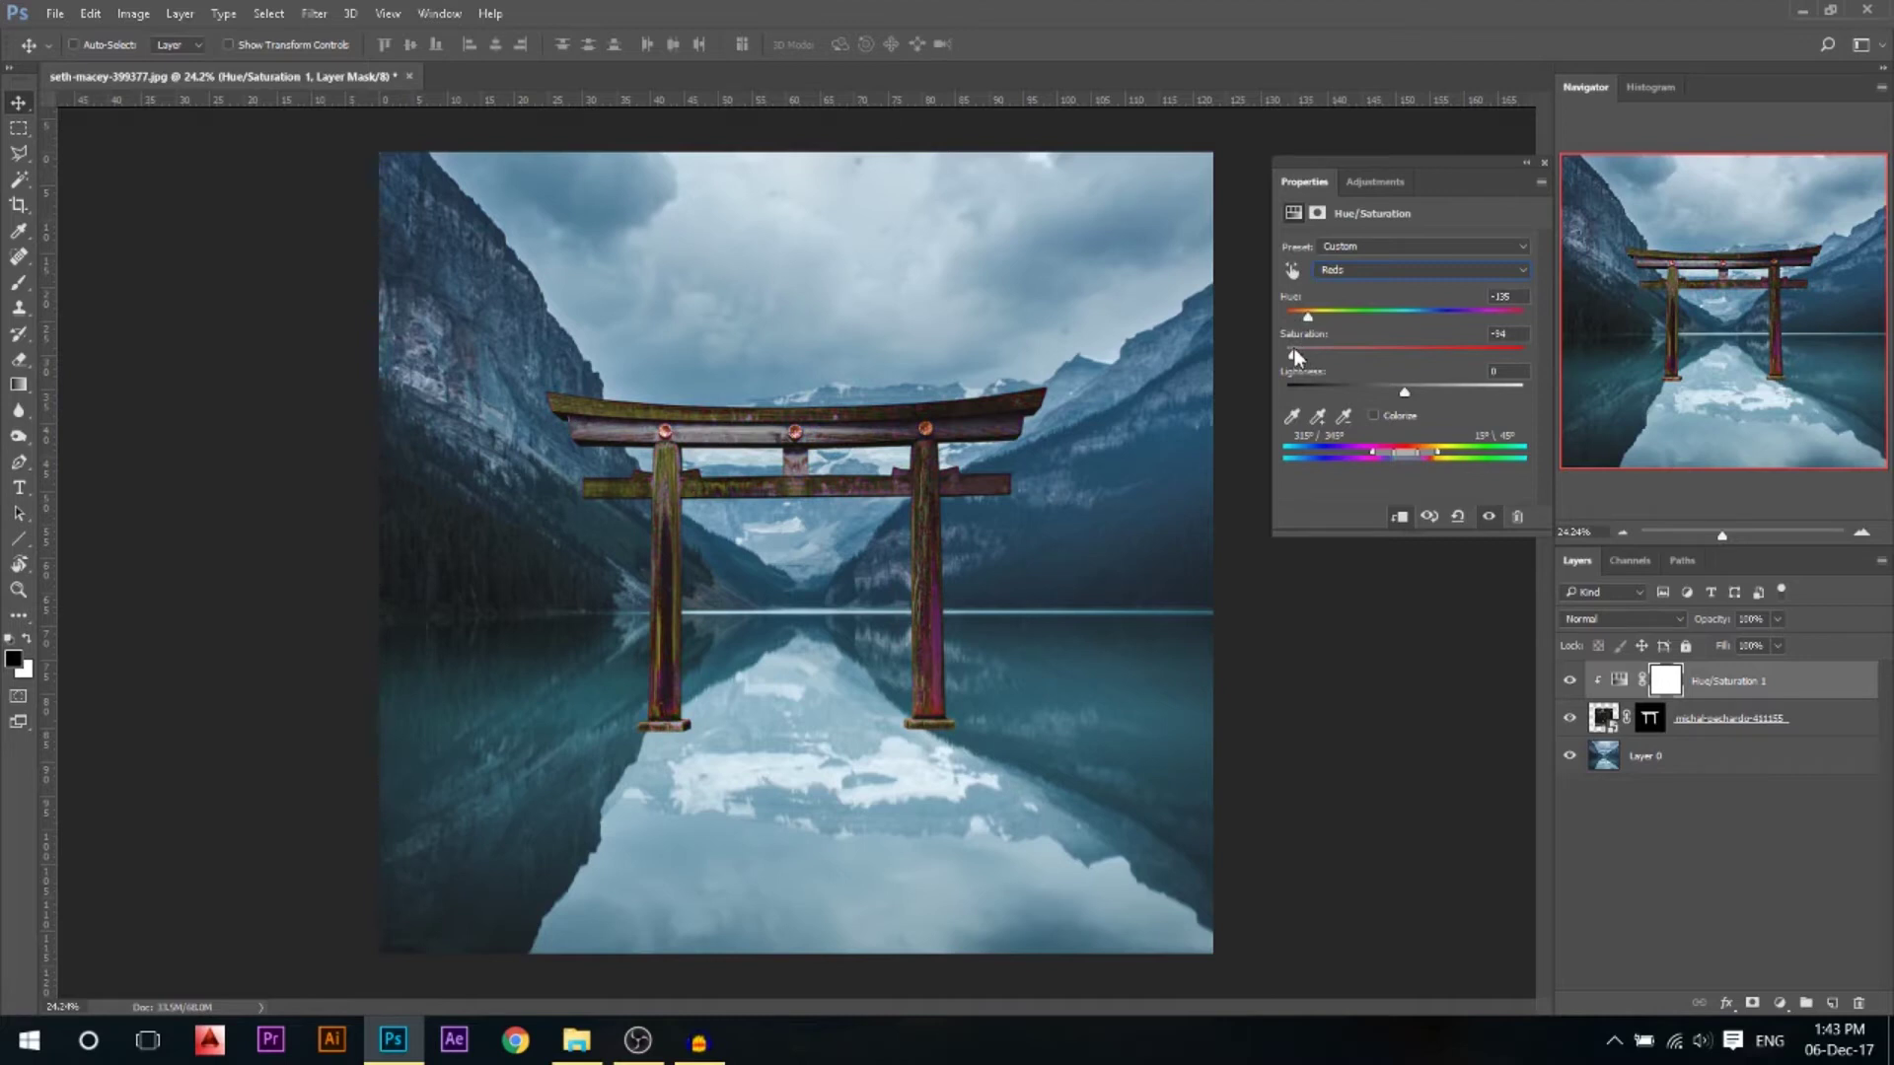
pyautogui.doubleClick(1501, 296)
pyautogui.write('0')
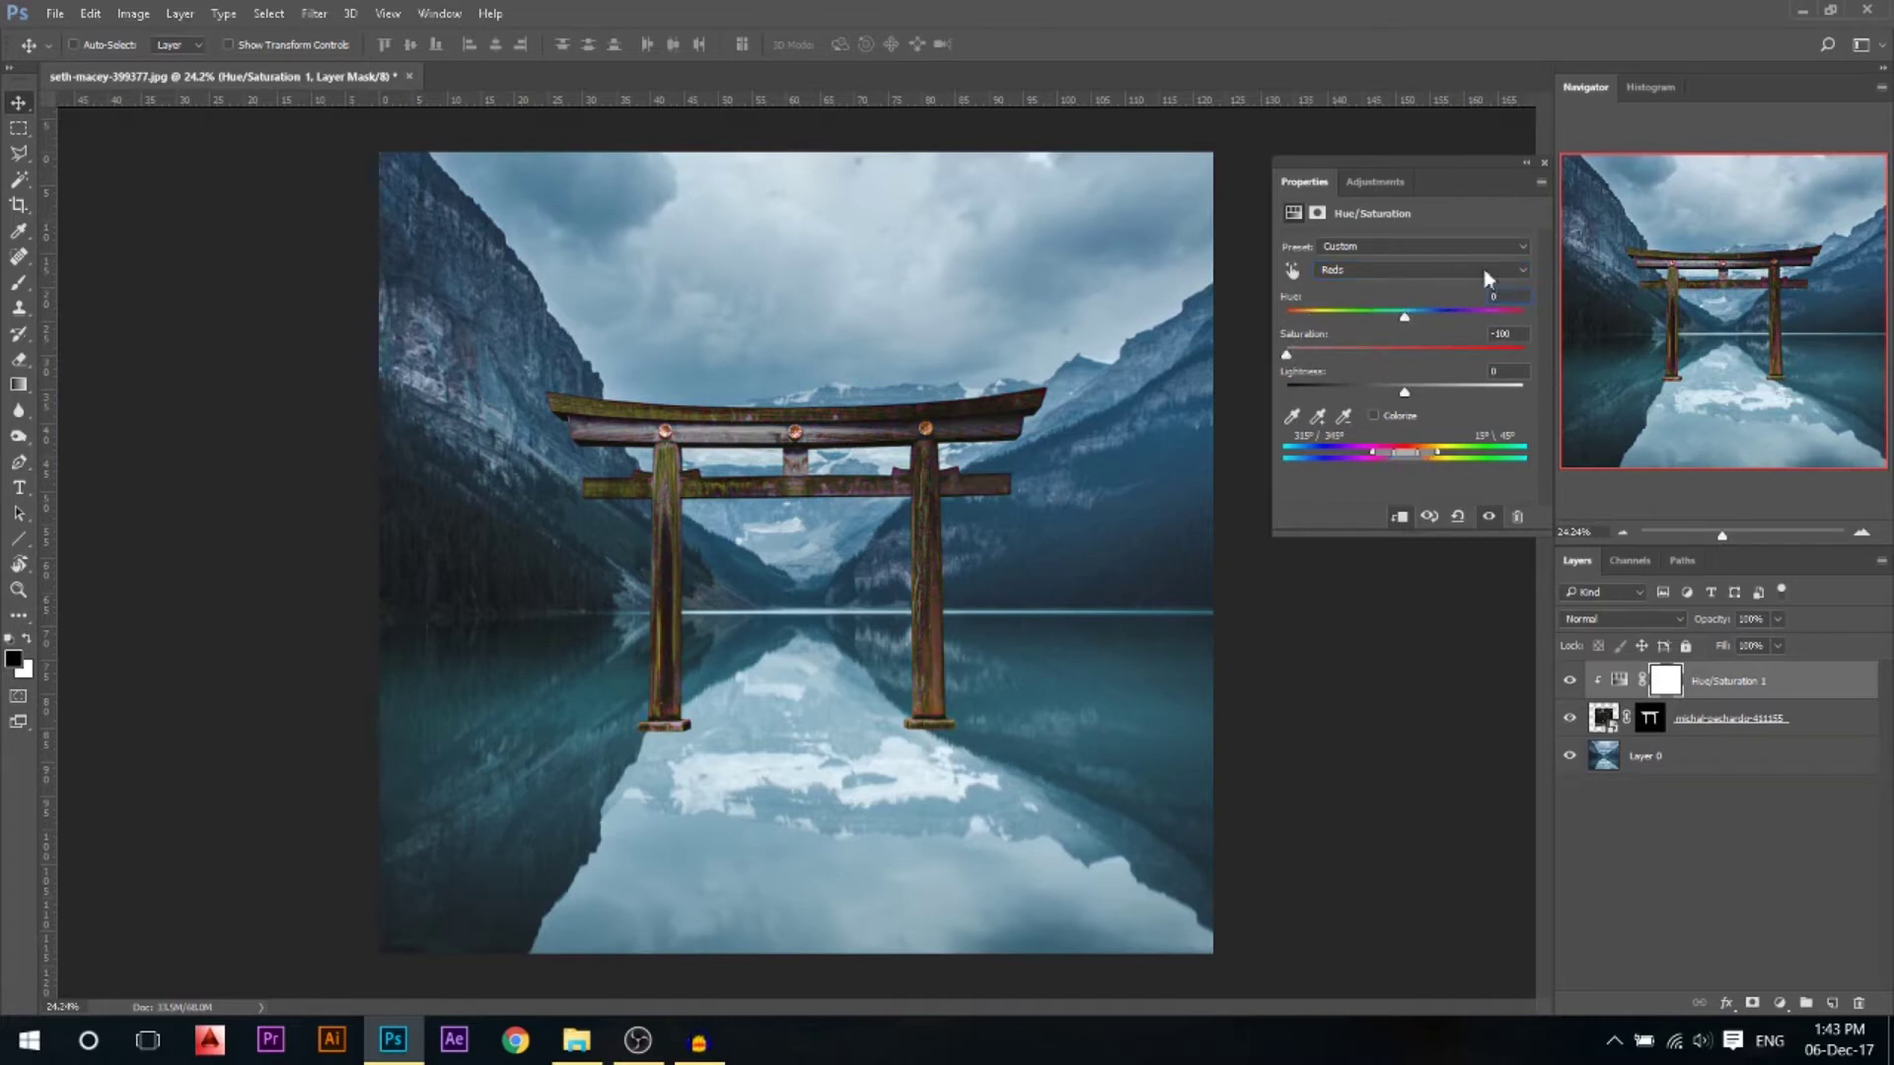
pyautogui.click(1544, 162)
# Add a Curves adjustment clipped to the gate and raise the midpoint of its Blue curve slightly
pyautogui.click(1779, 1005)
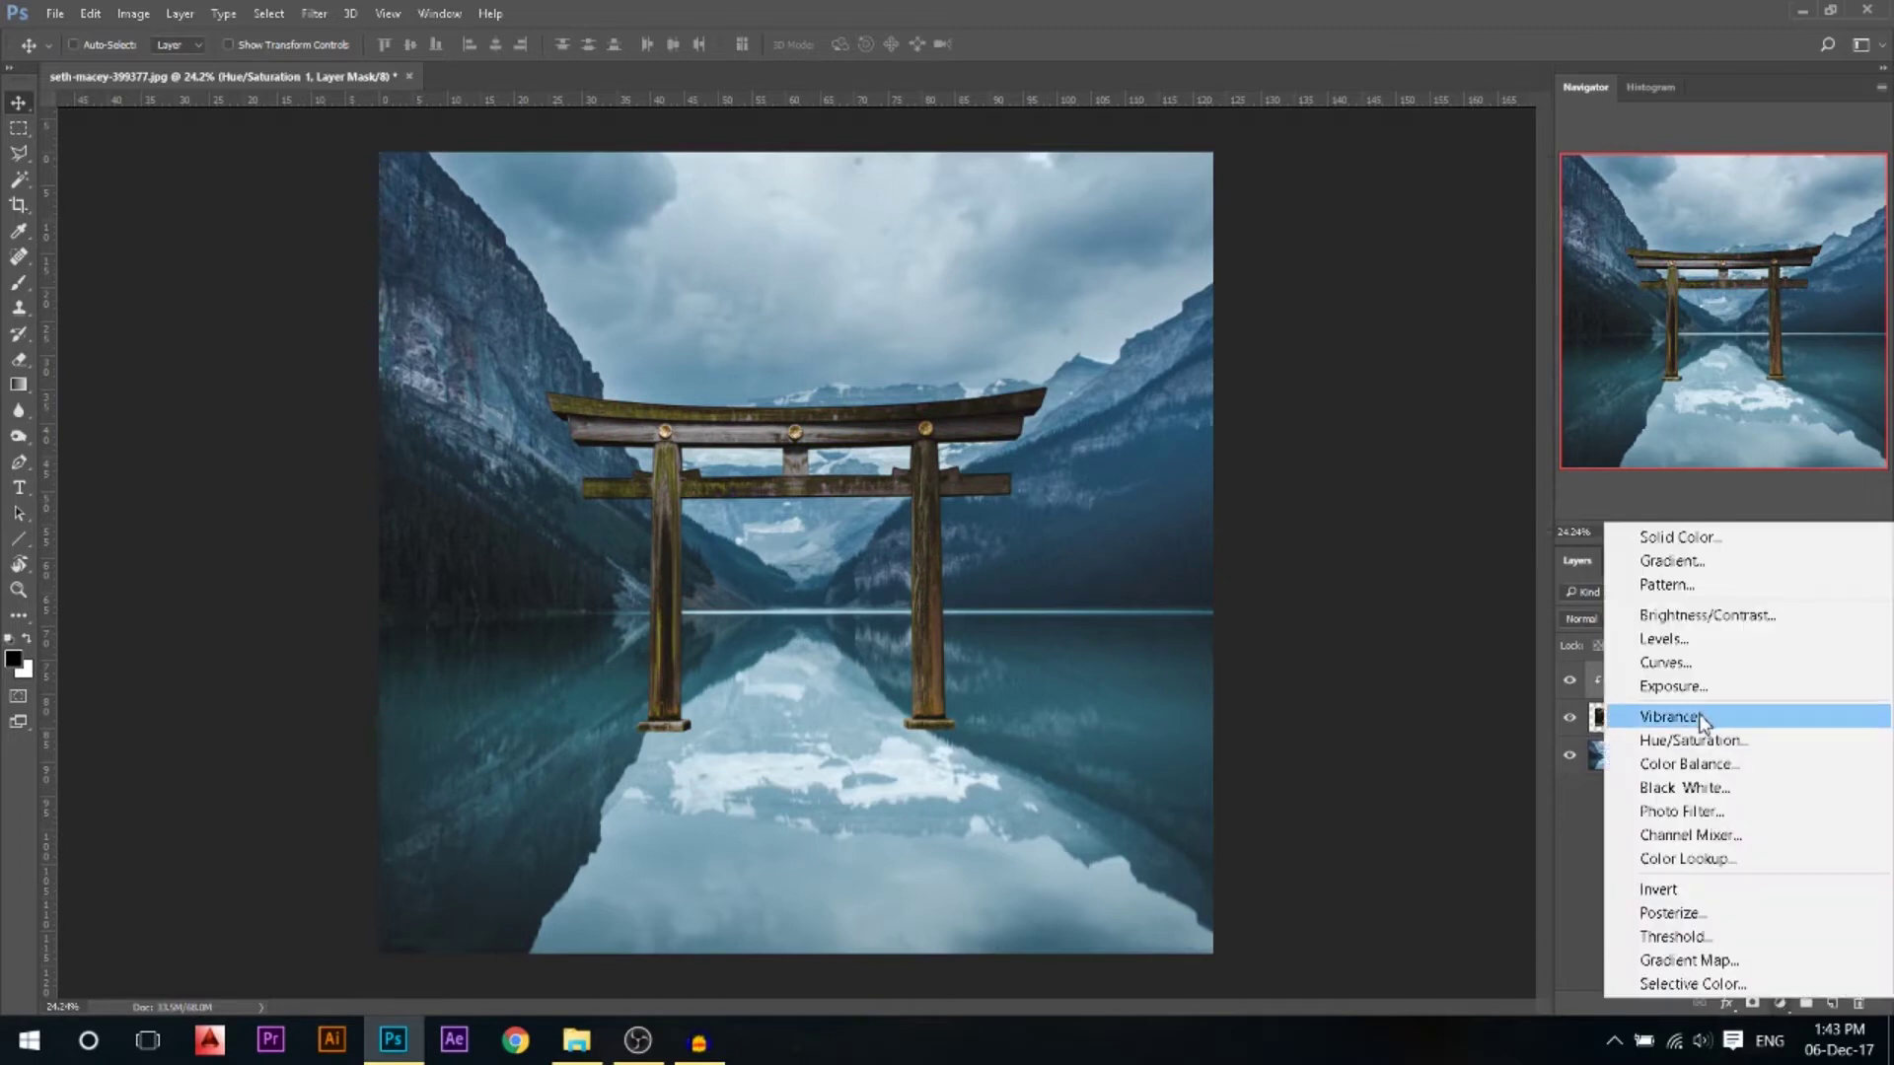
pyautogui.click(1671, 655)
pyautogui.click(1400, 517)
pyautogui.click(1396, 269)
pyautogui.click(1396, 323)
pyautogui.moveTo(1423, 387); pyautogui.dragTo(1416, 381)
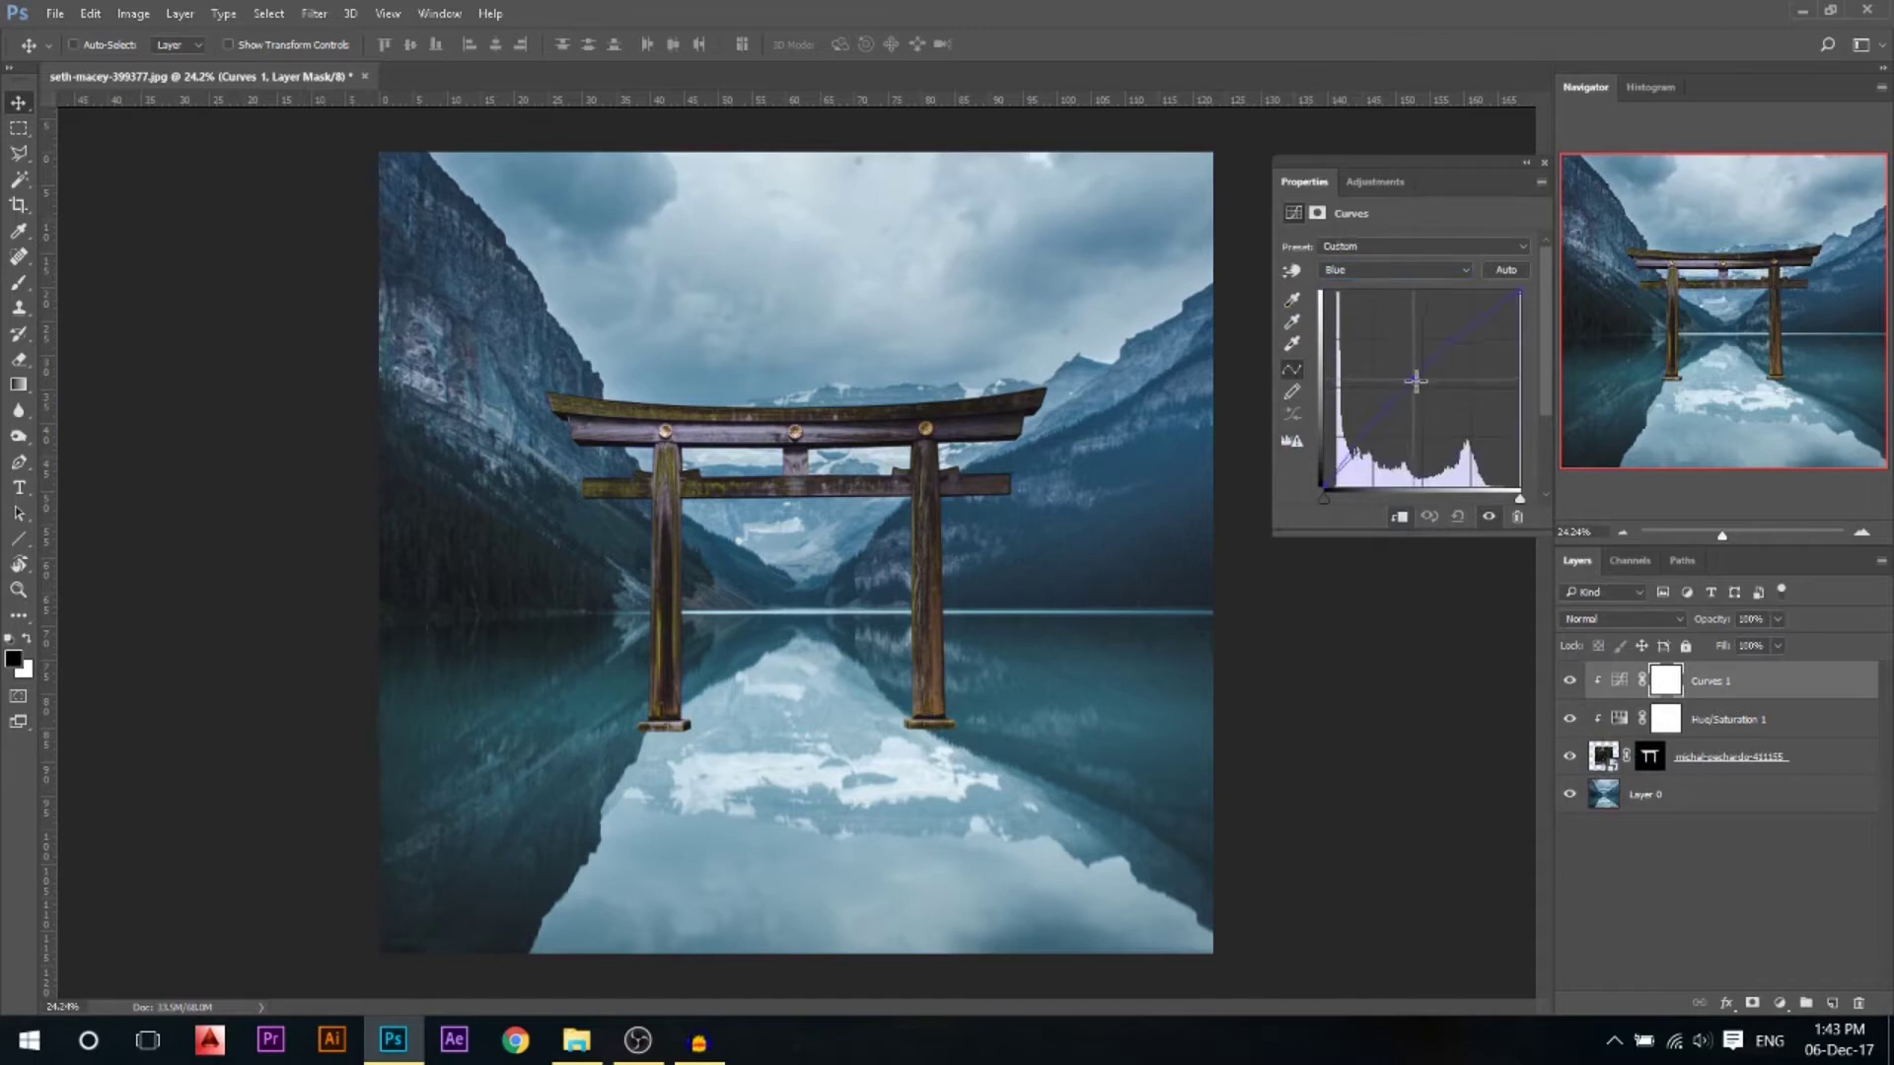
# Lower the midpoints of the Red and Green curves slightly in the gate's Curves adjustment
pyautogui.click(1391, 271)
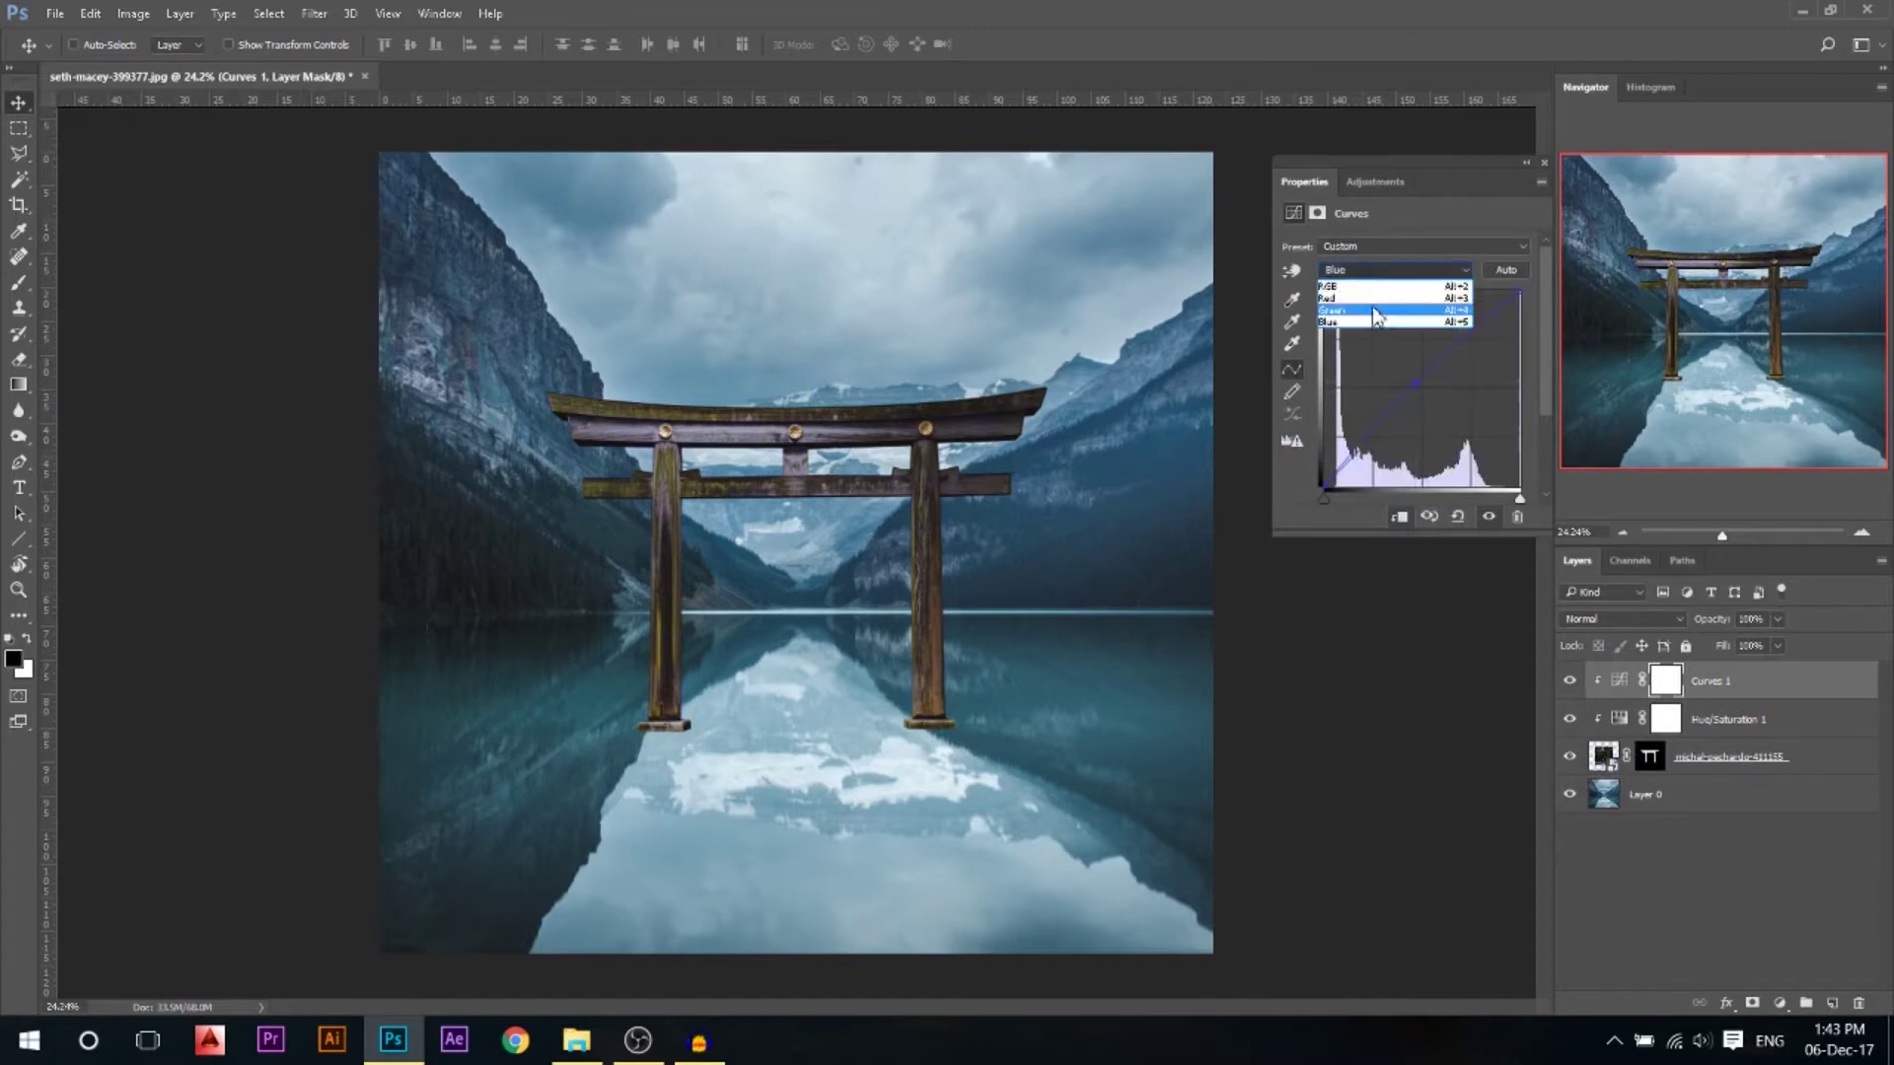
pyautogui.click(1381, 297)
pyautogui.moveTo(1431, 395); pyautogui.dragTo(1434, 397)
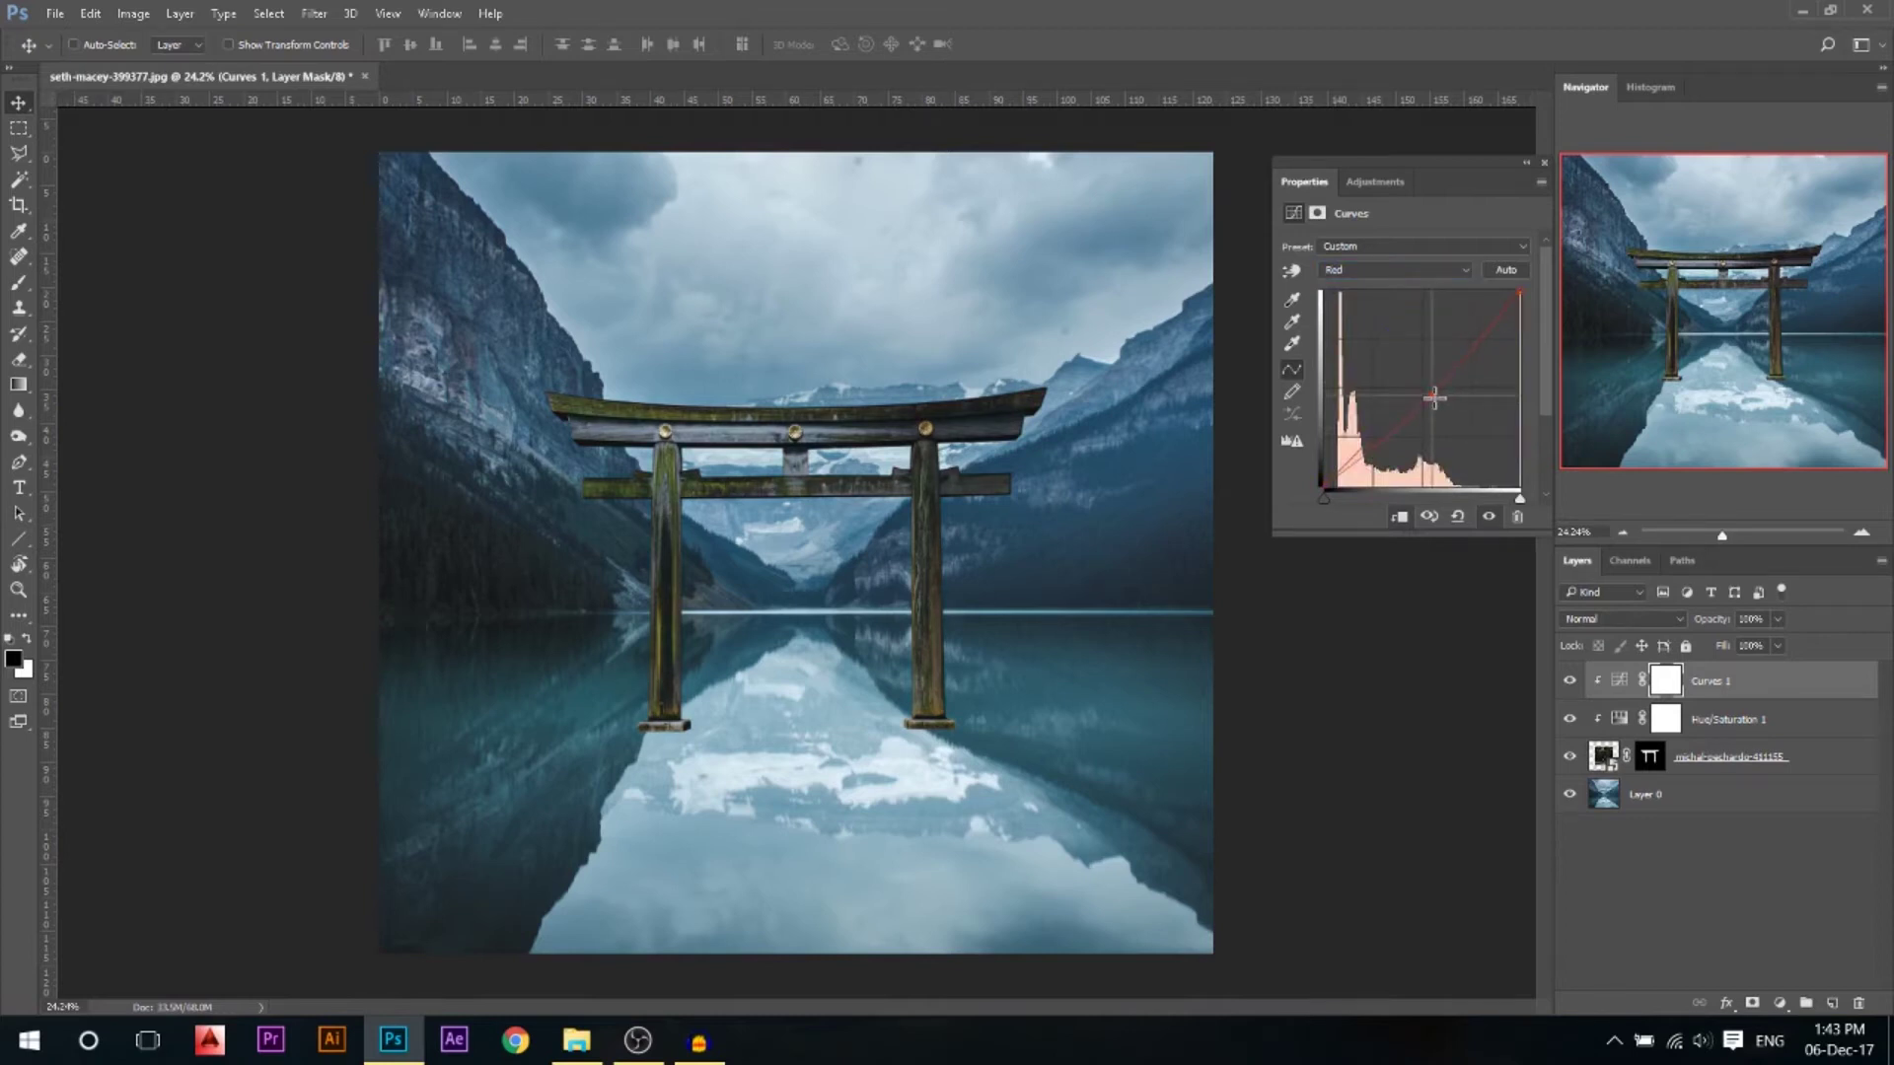
pyautogui.click(1370, 270)
pyautogui.click(1361, 315)
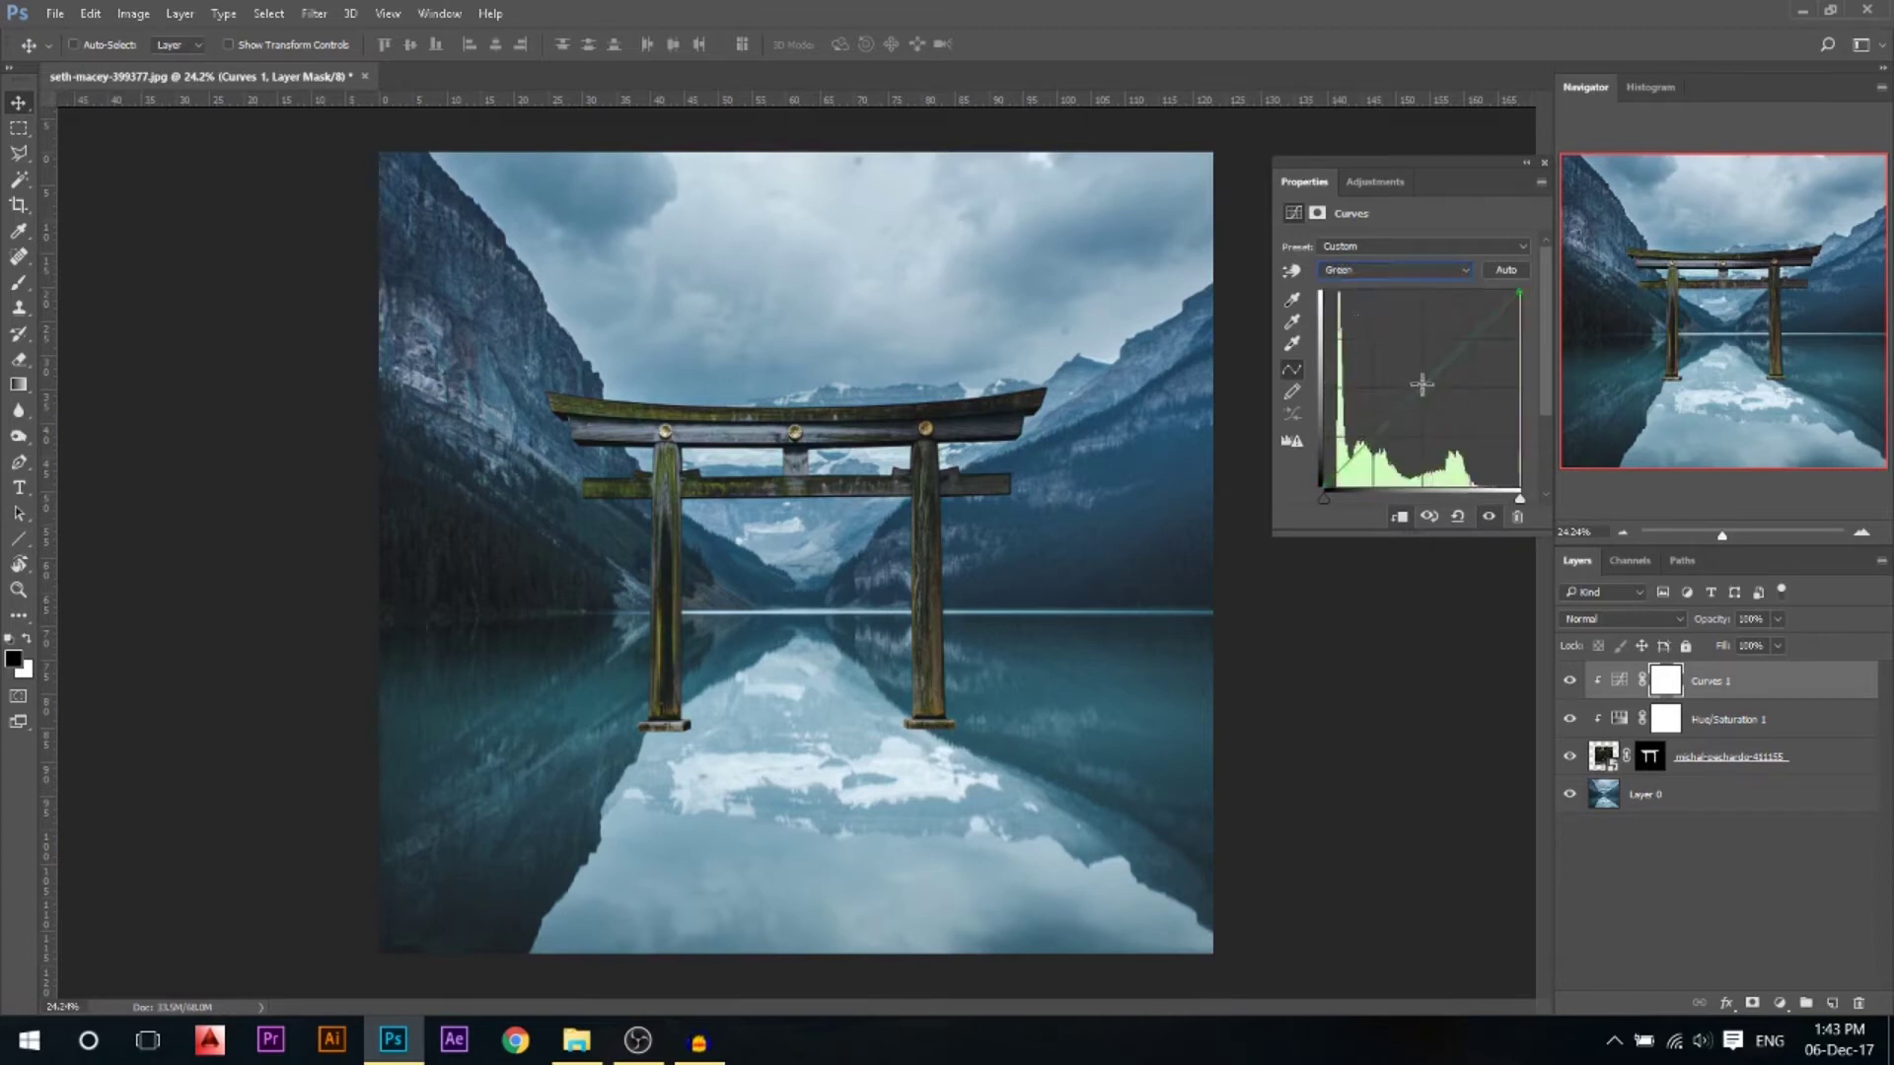
pyautogui.moveTo(1424, 387); pyautogui.dragTo(1428, 392)
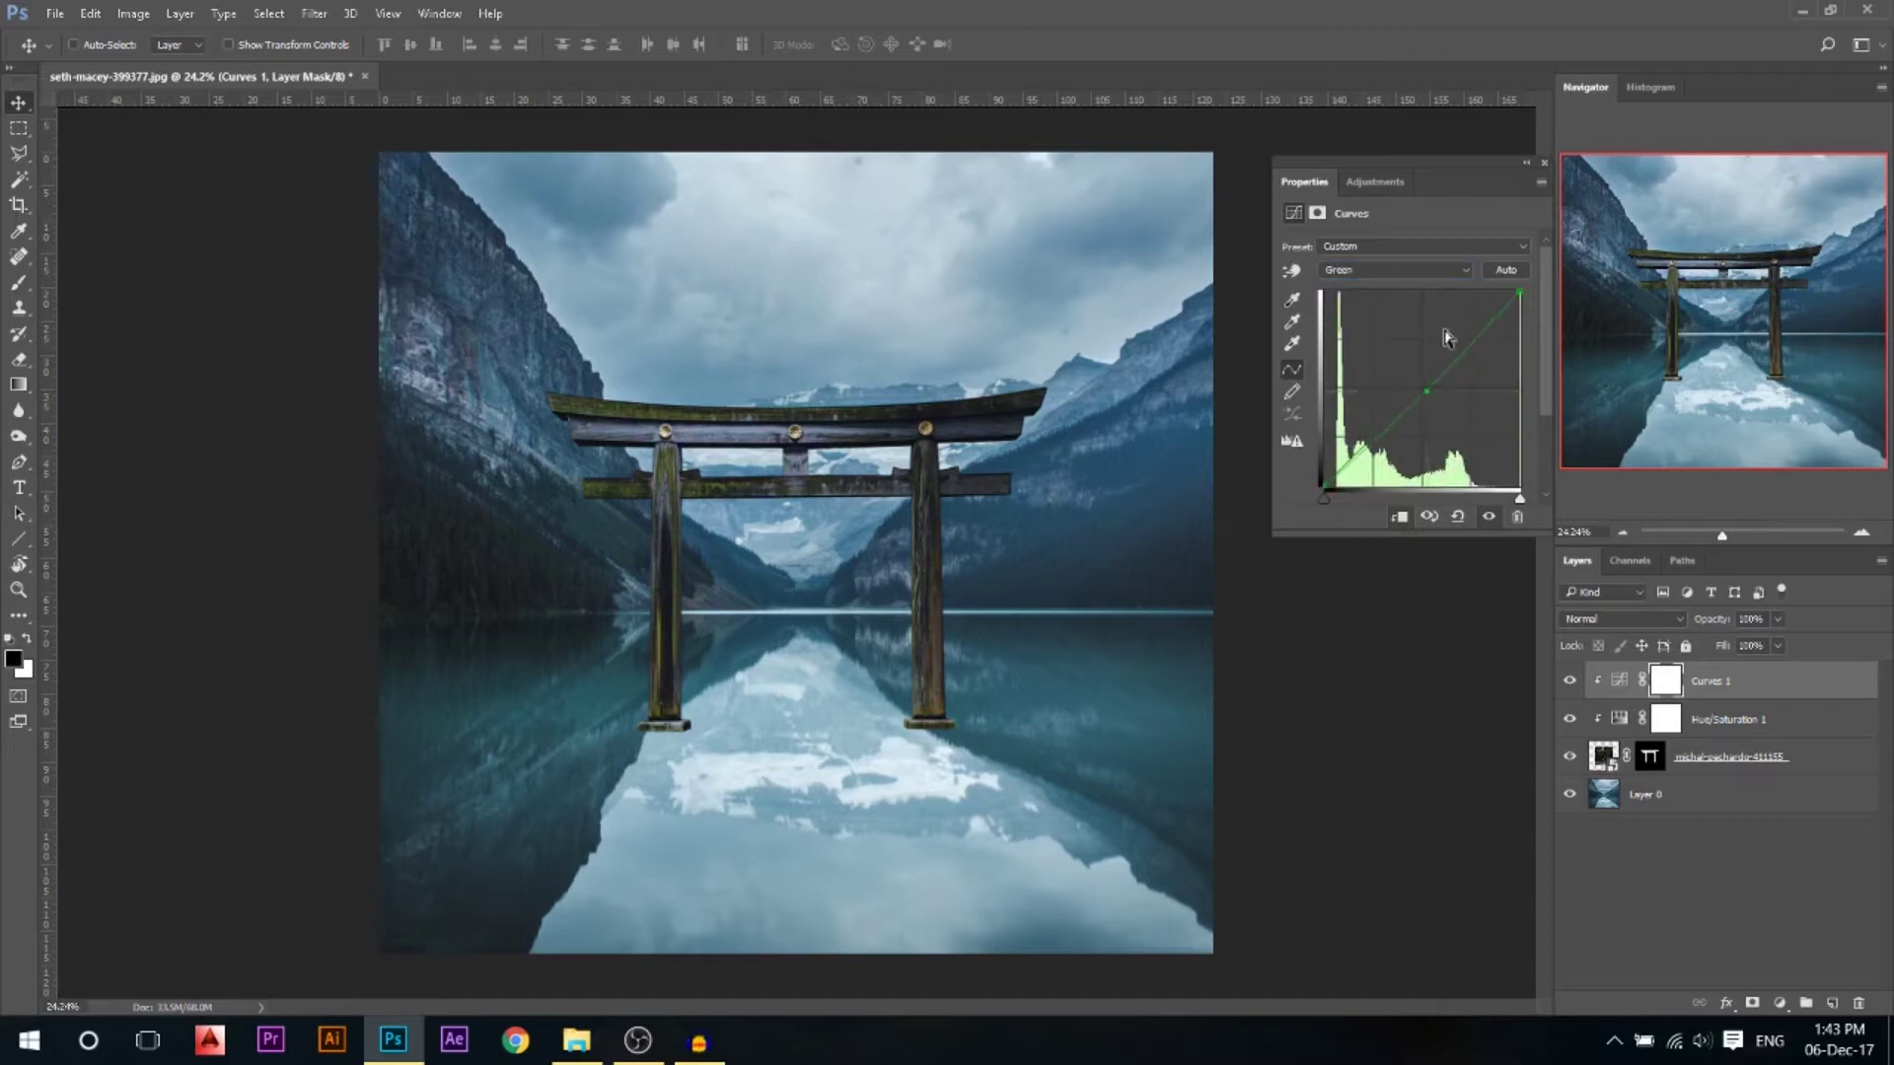
pyautogui.click(1544, 166)
# Reopen the gate's Hue/Saturation adjustment and set the Yellows saturation to -48
pyautogui.scroll(2, 742, 530)
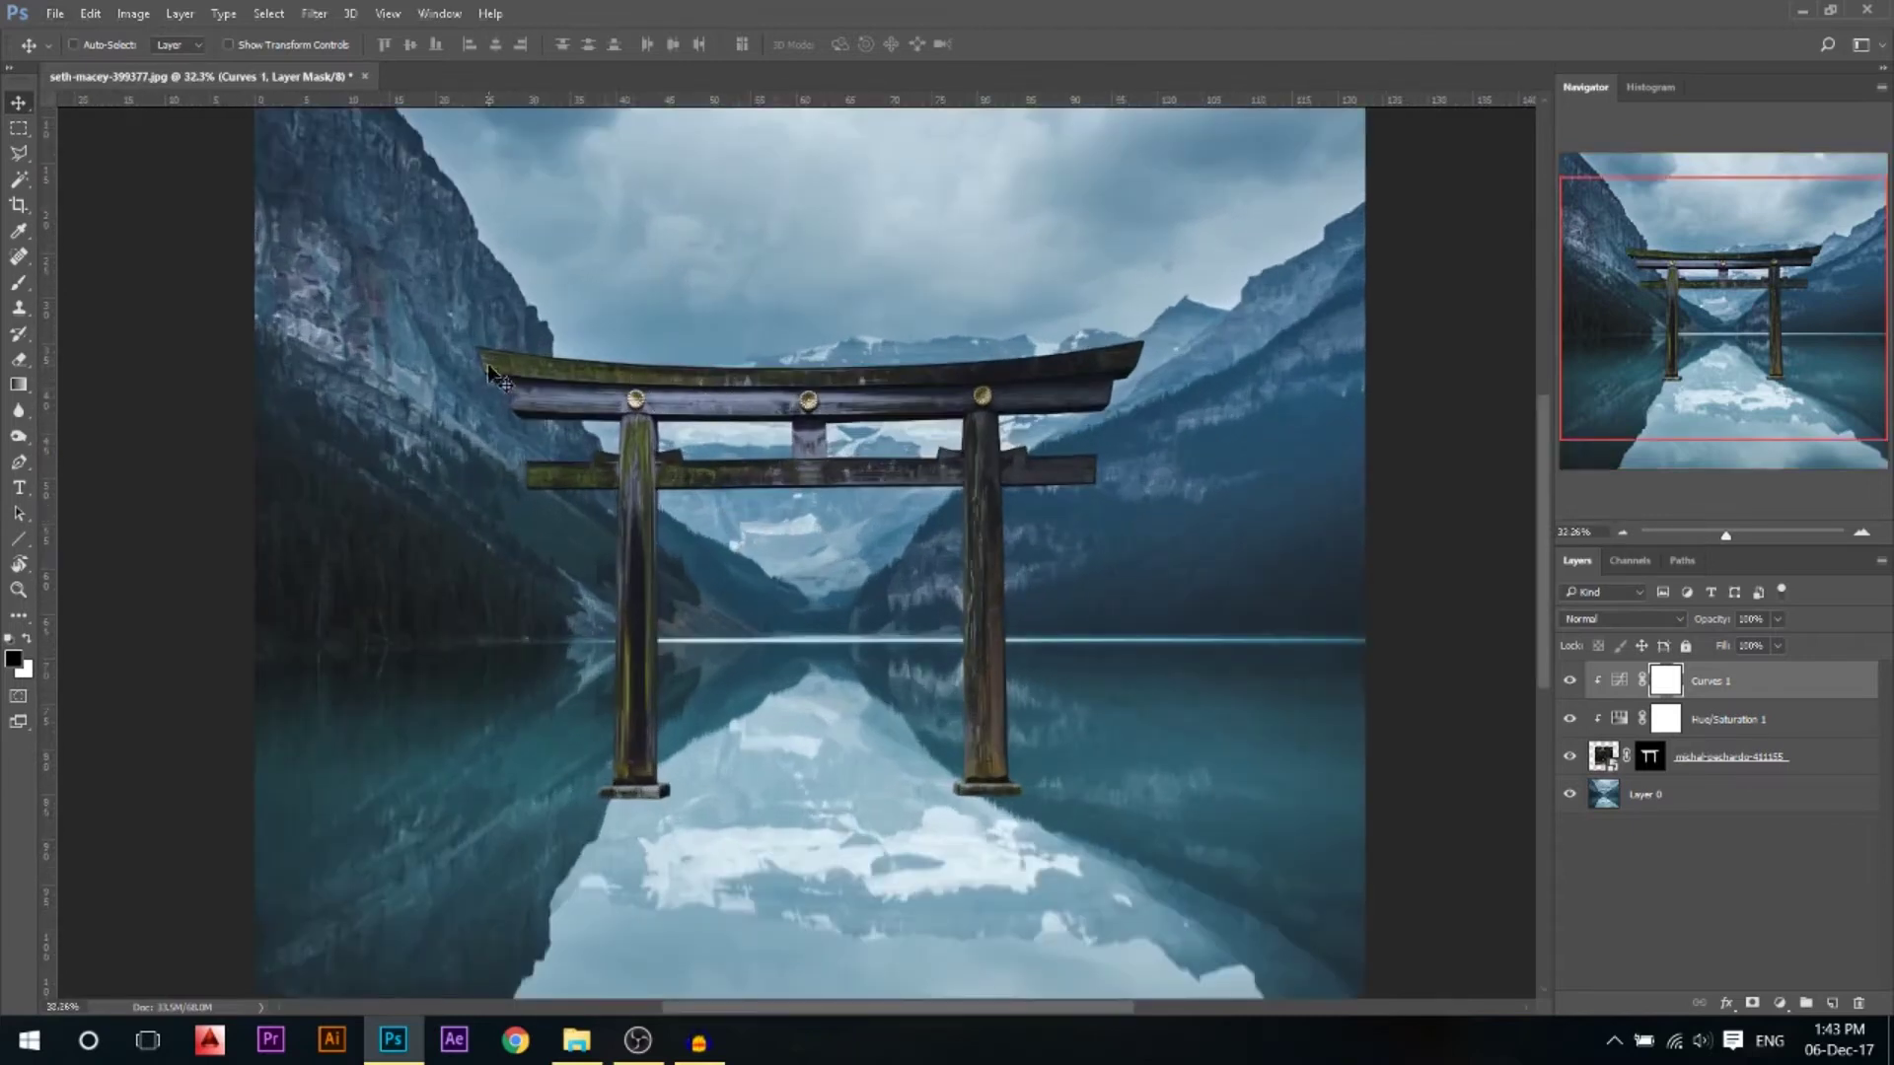
pyautogui.doubleClick(1621, 720)
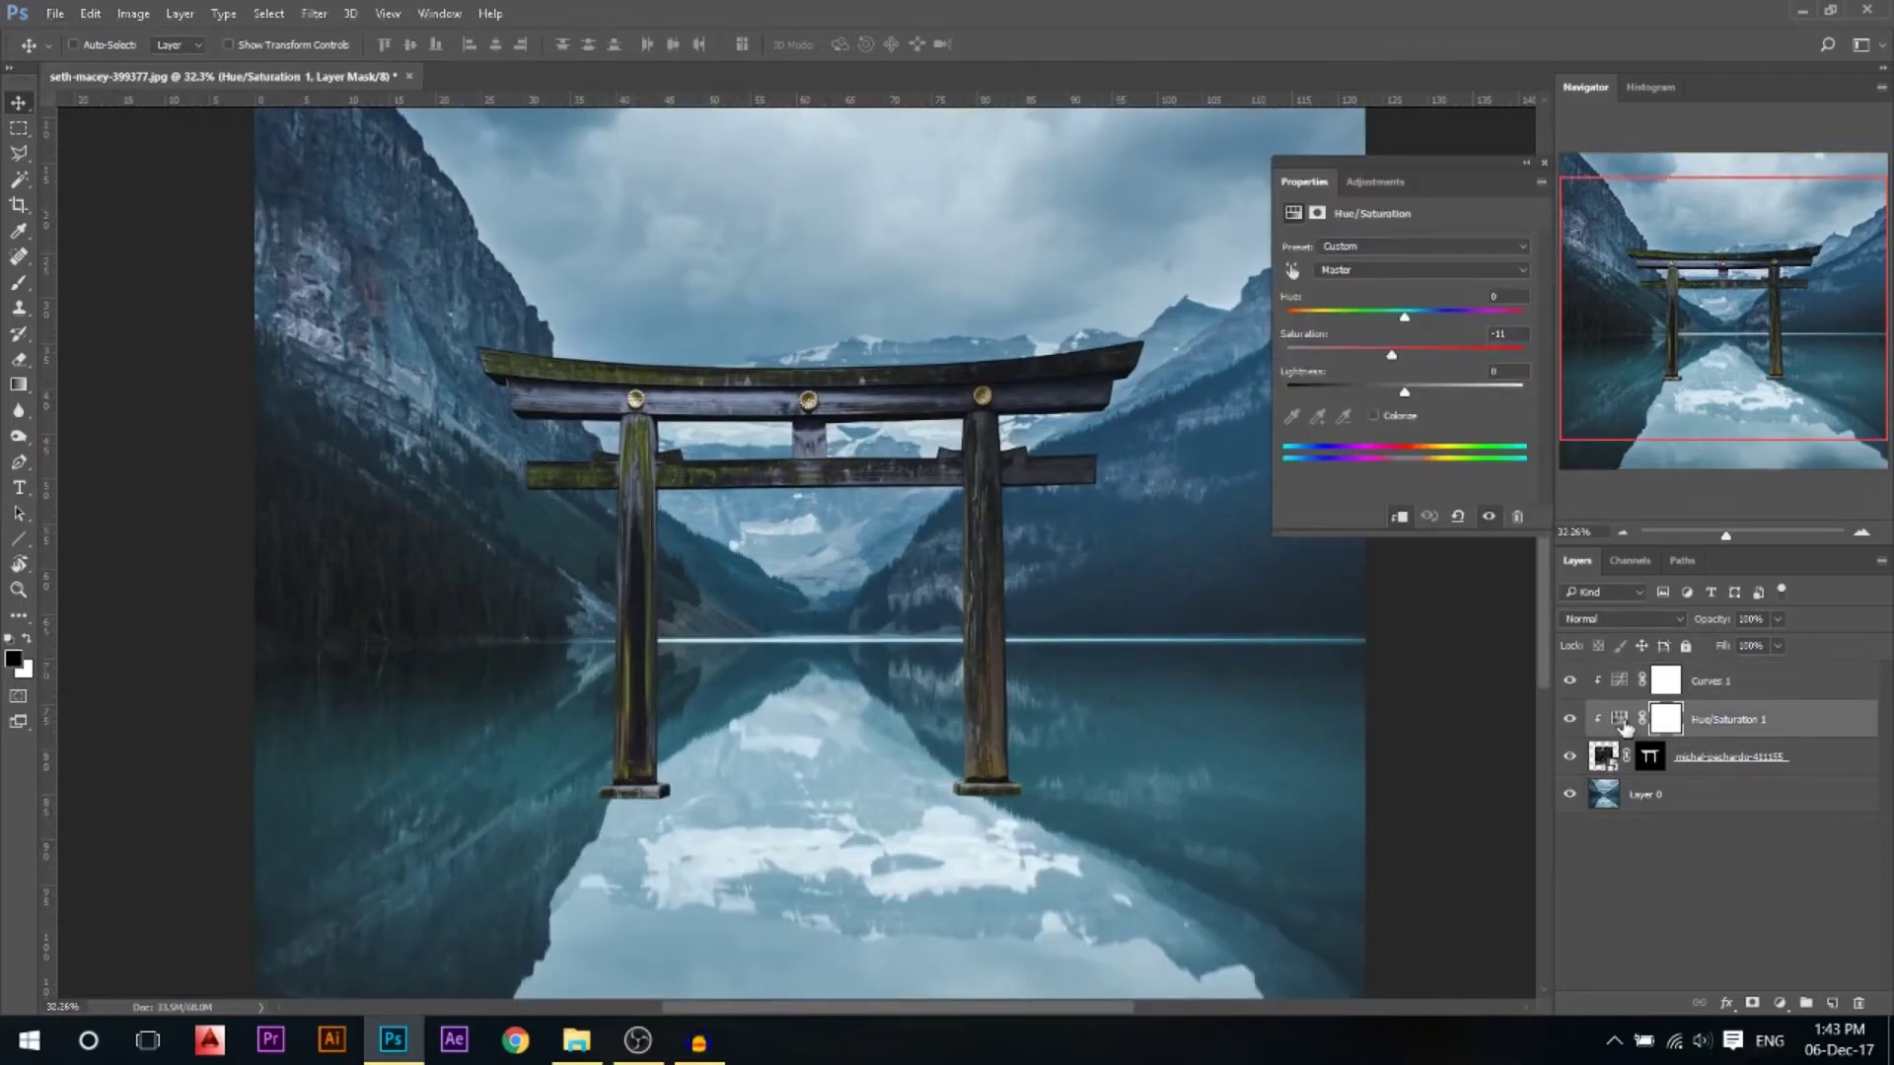
pyautogui.click(1381, 269)
pyautogui.click(1362, 298)
pyautogui.moveTo(1363, 345); pyautogui.dragTo(1316, 351)
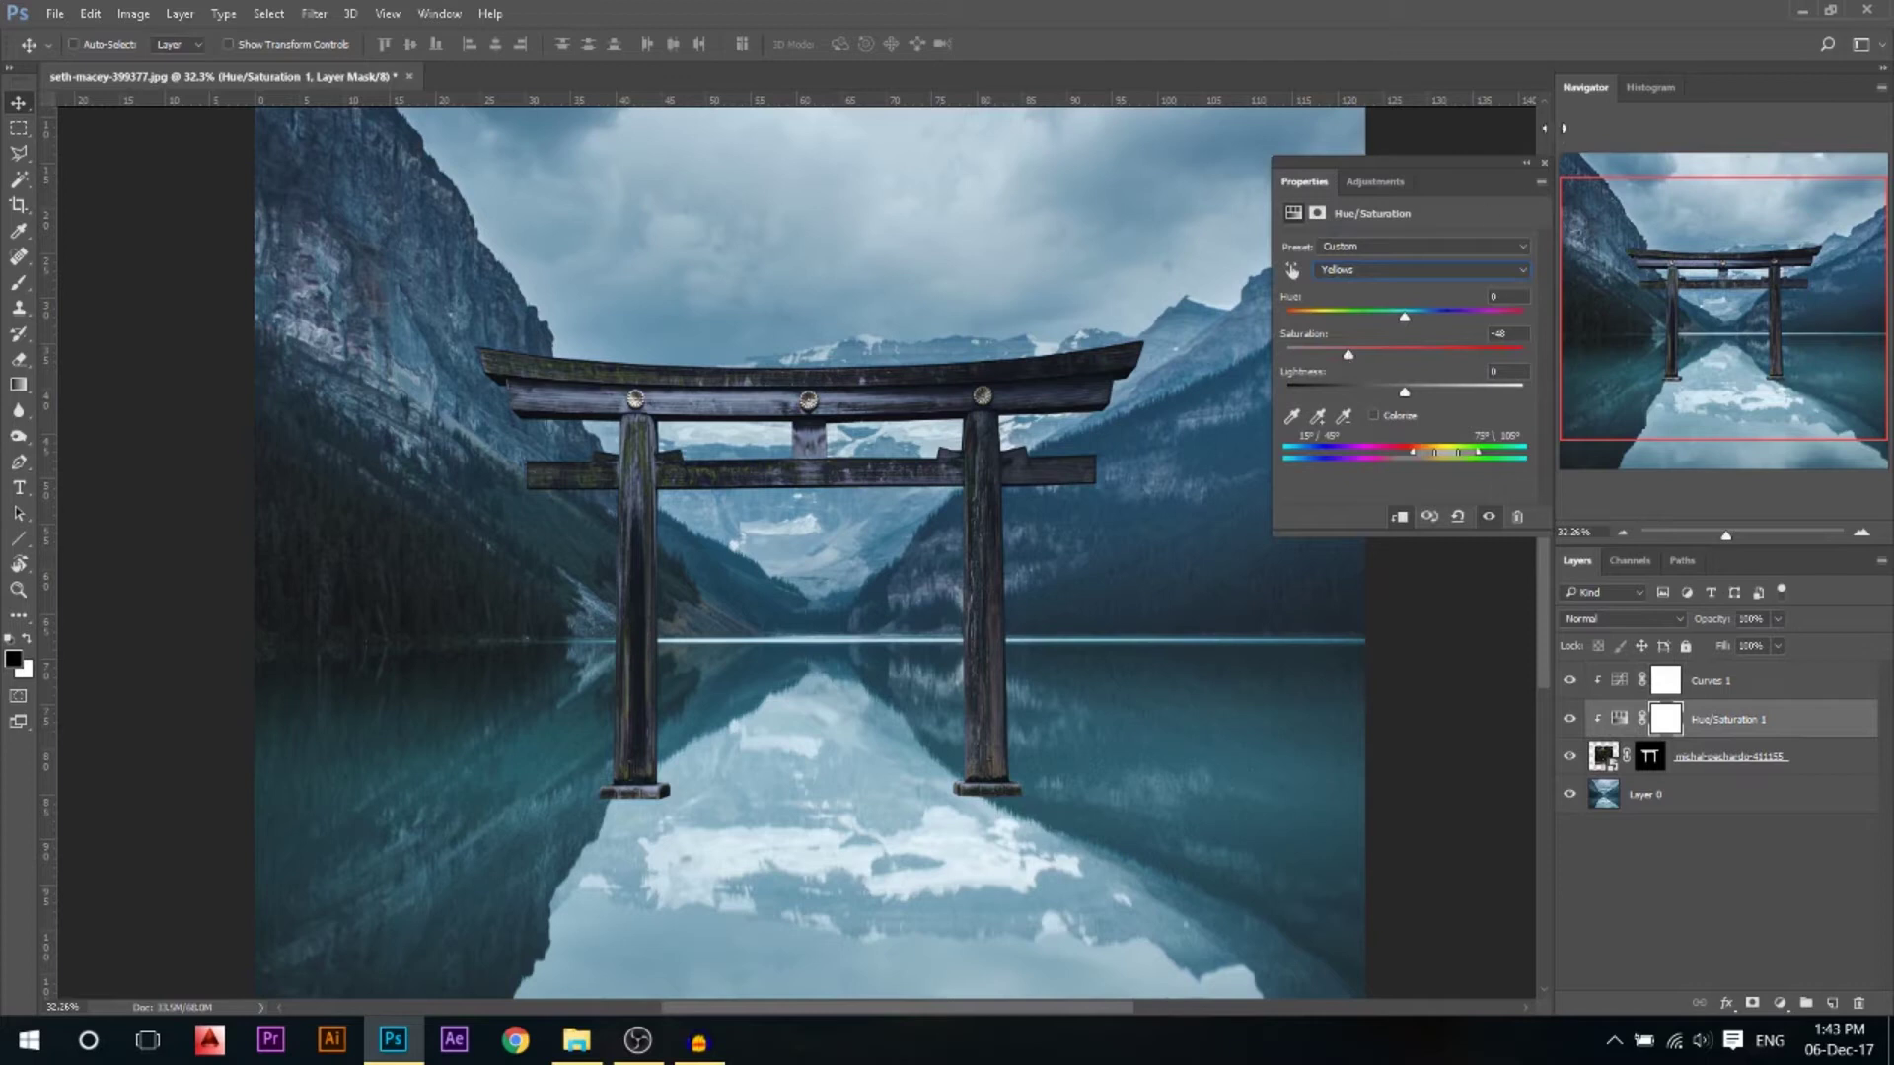
pyautogui.click(1543, 160)
# Add a second Curves adjustment above Hue/Saturation, lowering the RGB curve's white end and slightly raising its black end
pyautogui.scroll(-2, 868, 489)
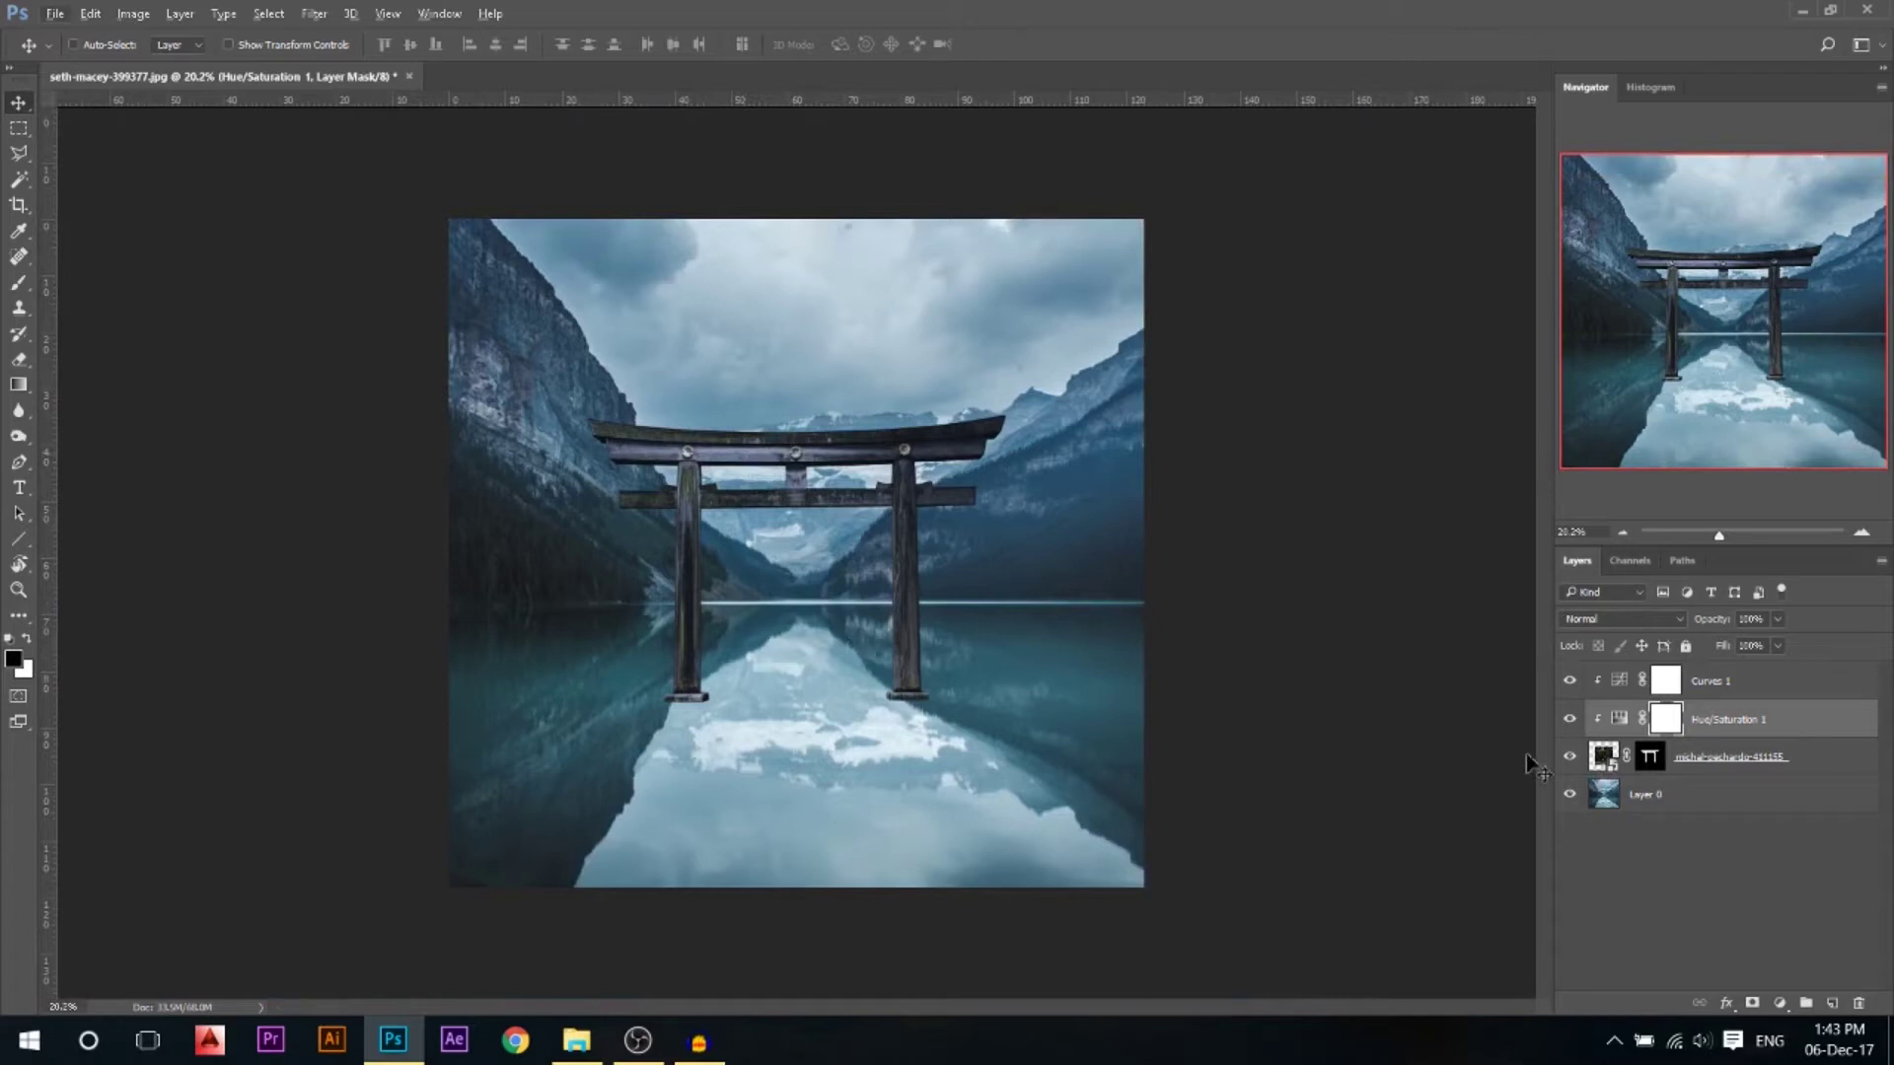
pyautogui.click(1779, 1003)
pyautogui.click(1667, 681)
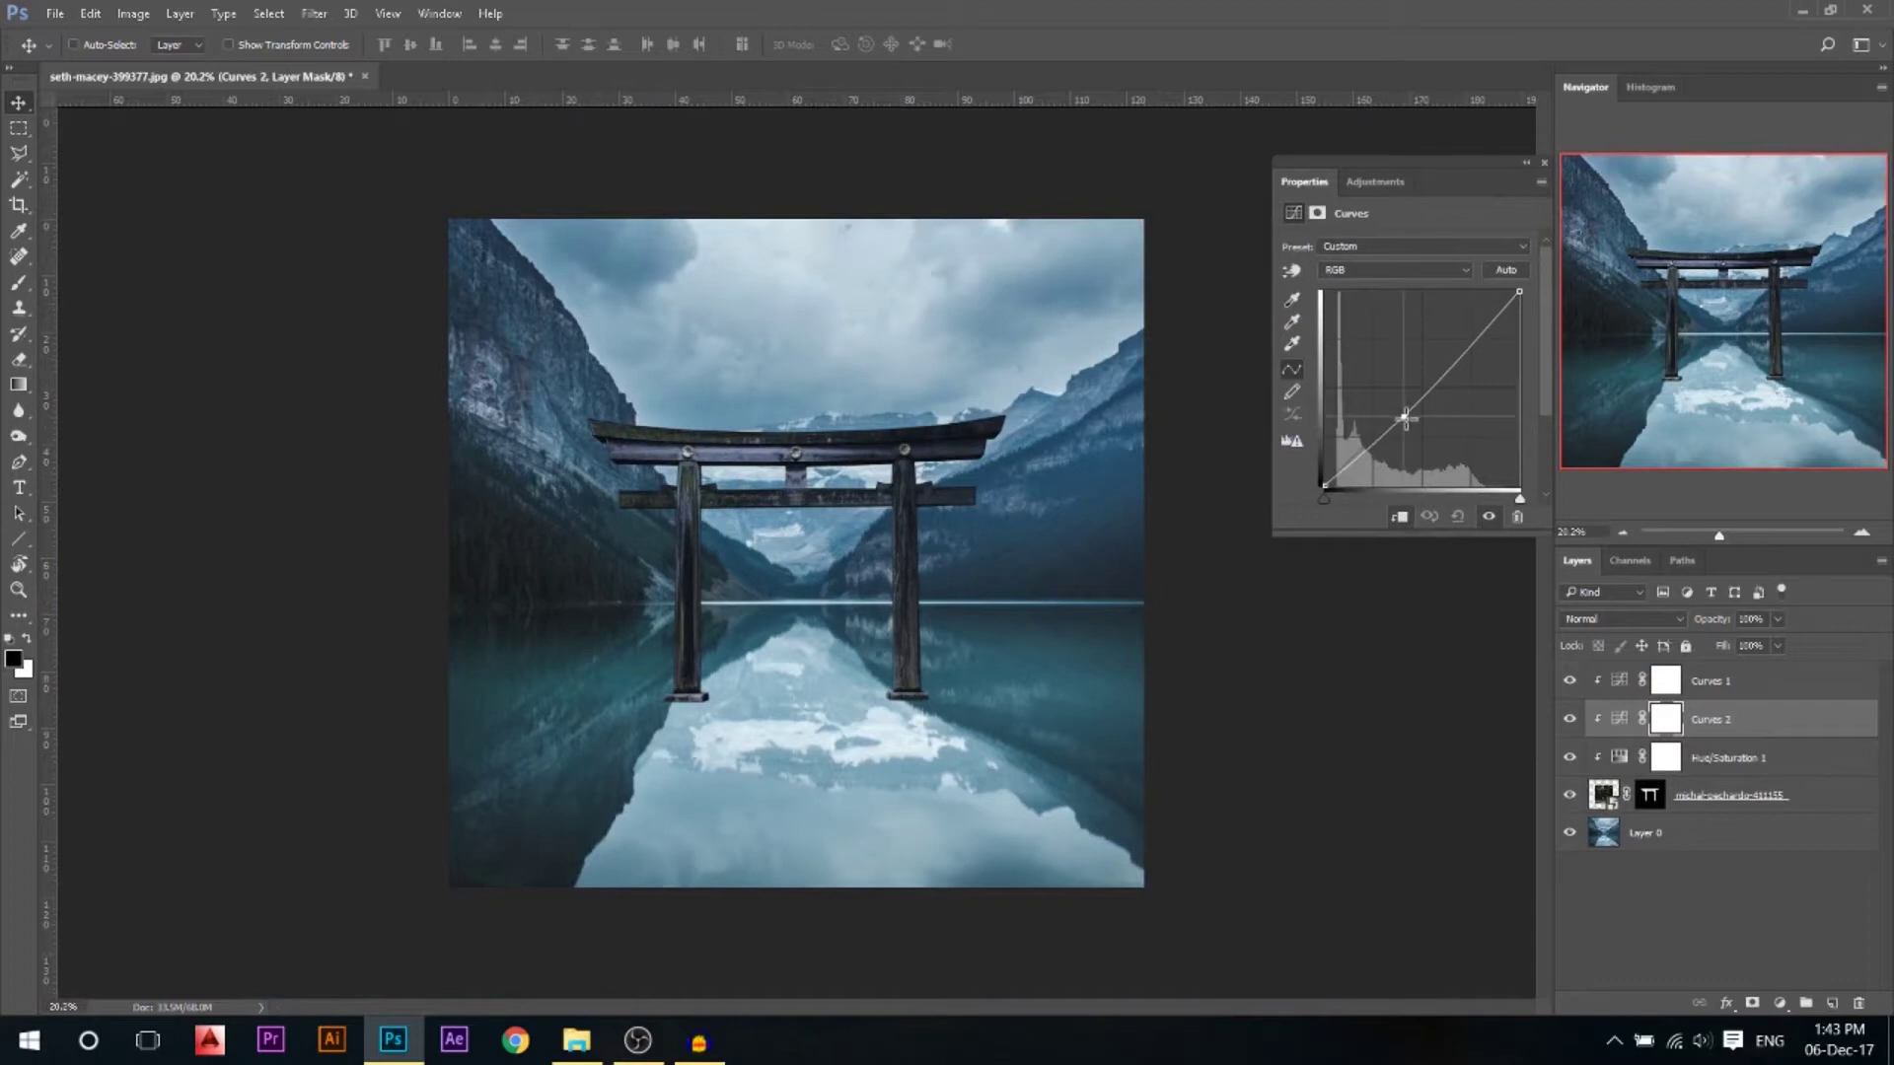
pyautogui.moveTo(1520, 292); pyautogui.dragTo(1519, 341)
pyautogui.moveTo(1327, 482); pyautogui.dragTo(1323, 478)
pyautogui.moveTo(1522, 344); pyautogui.dragTo(1534, 356)
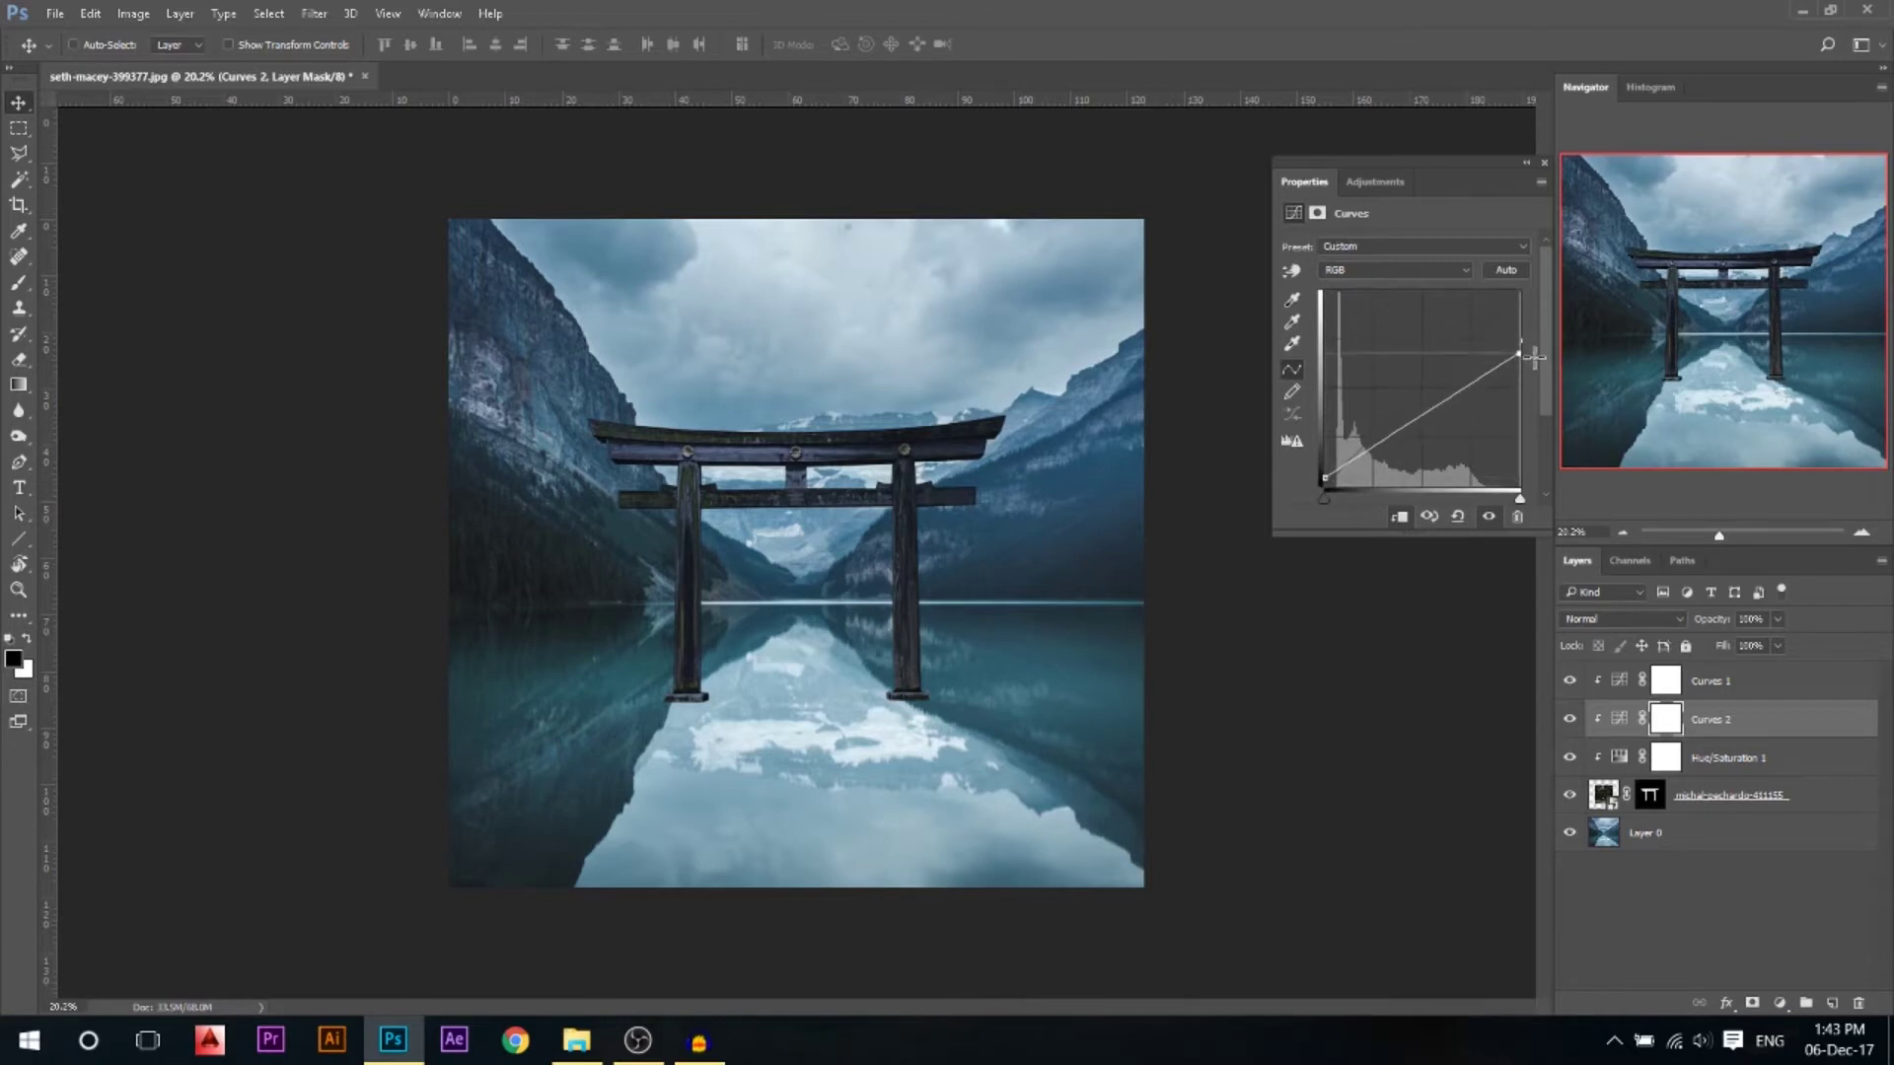
pyautogui.click(1543, 161)
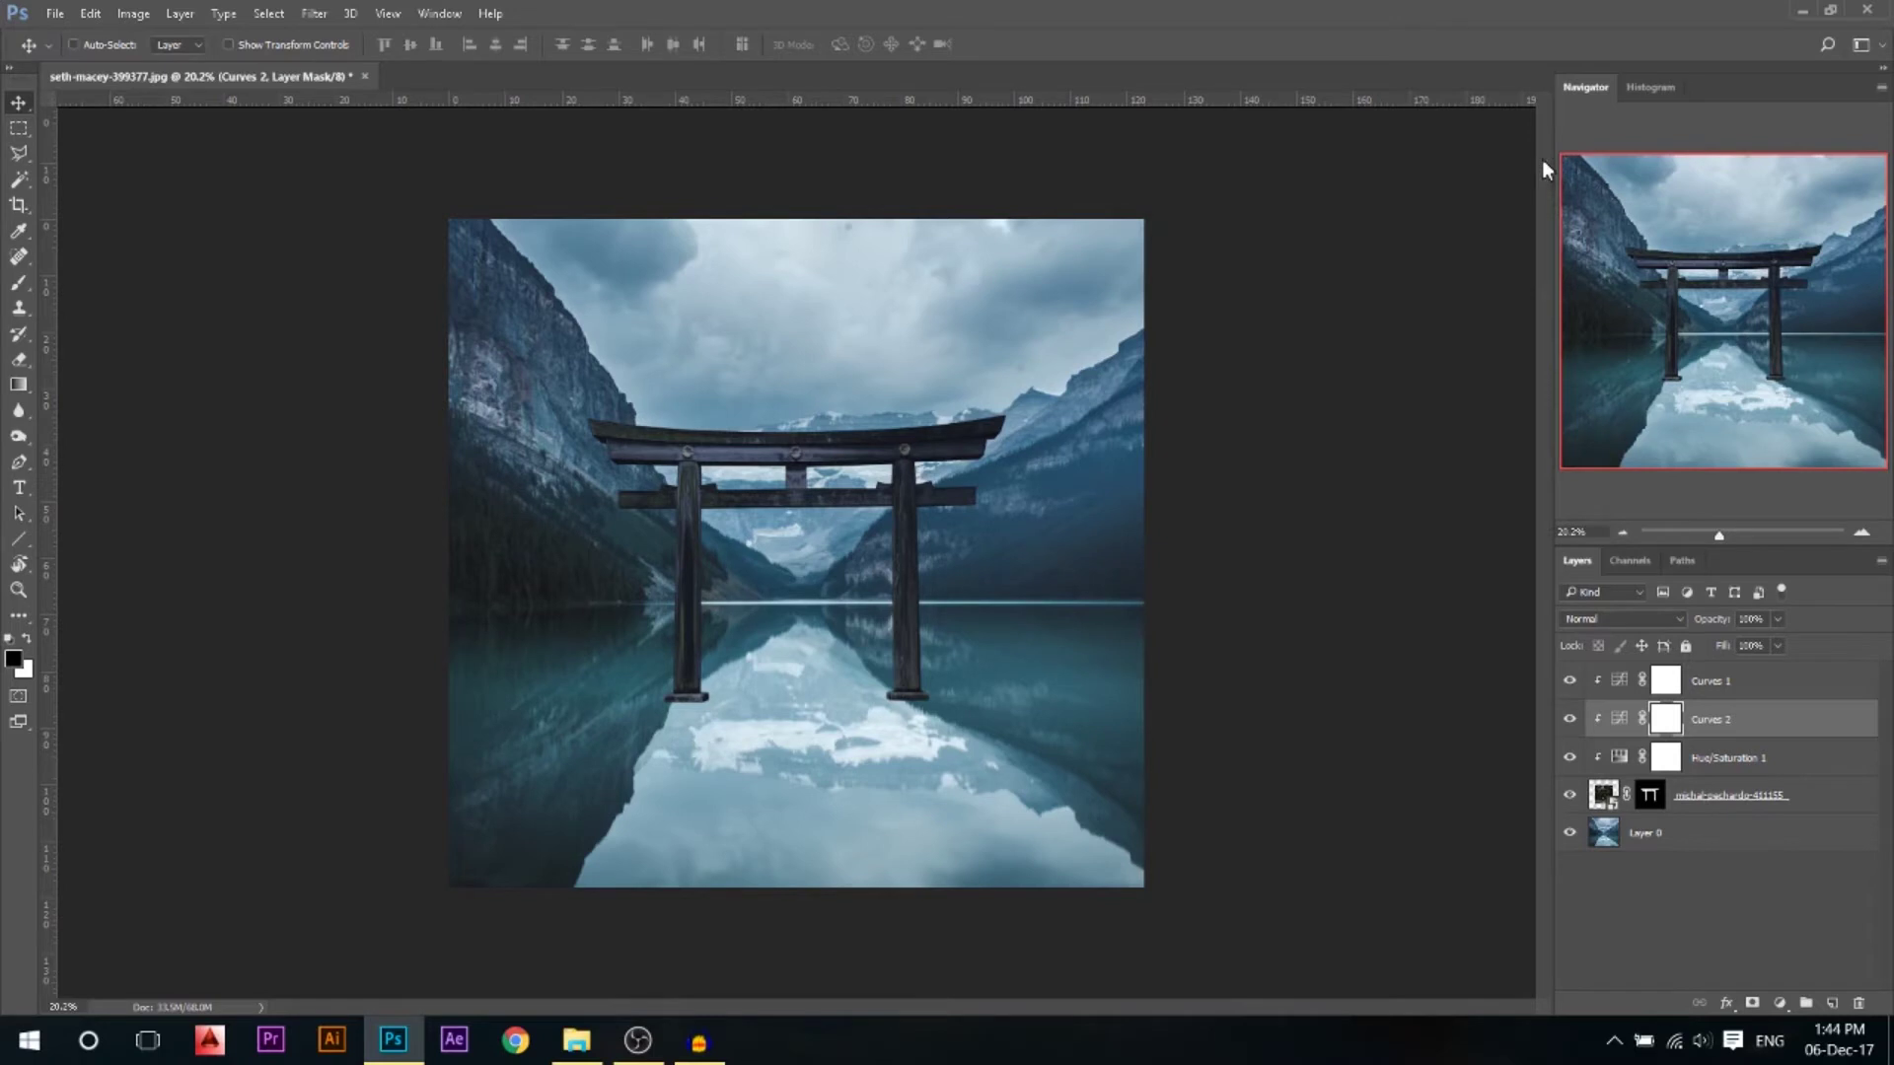
# Create an empty layer directly above the lake photo and sample the sky's blue-grey #8fb0c3 as the brush's foreground colour
pyautogui.scroll(3, 997, 424)
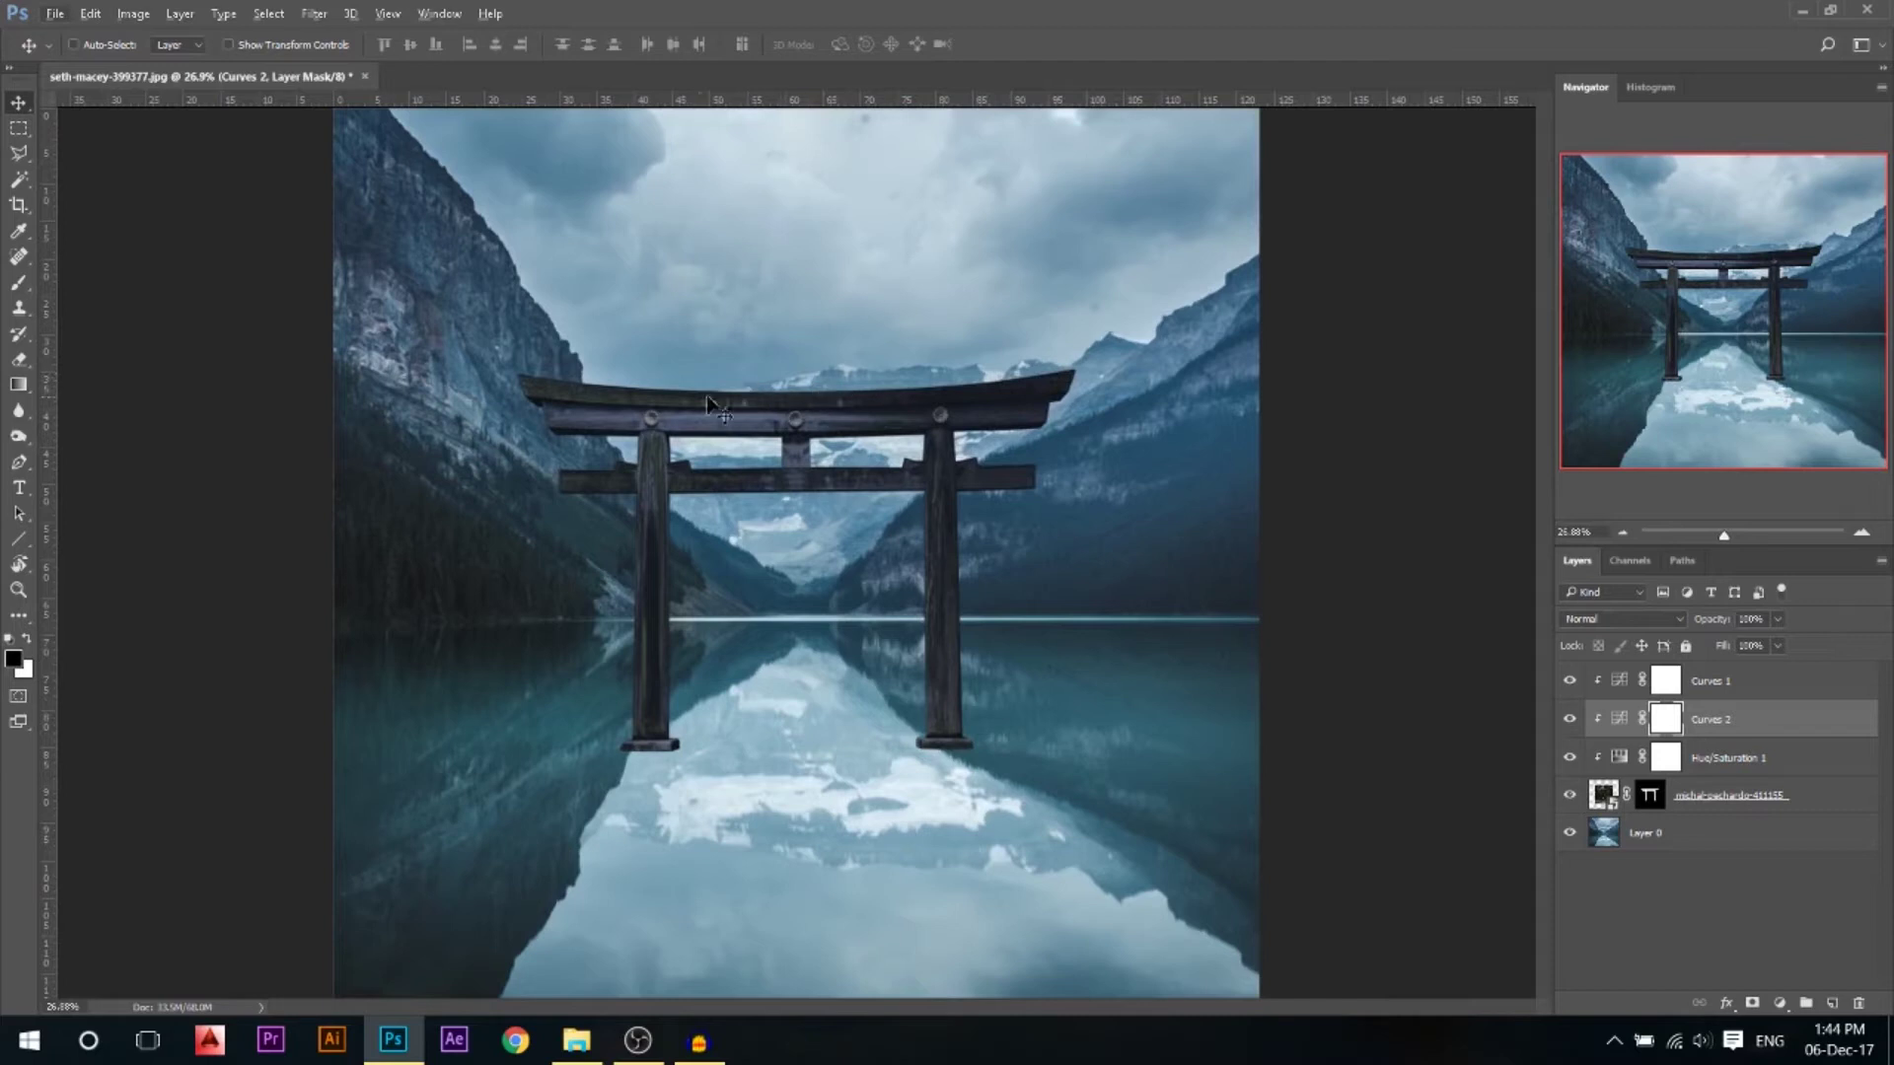
pyautogui.scroll(-2, 1015, 429)
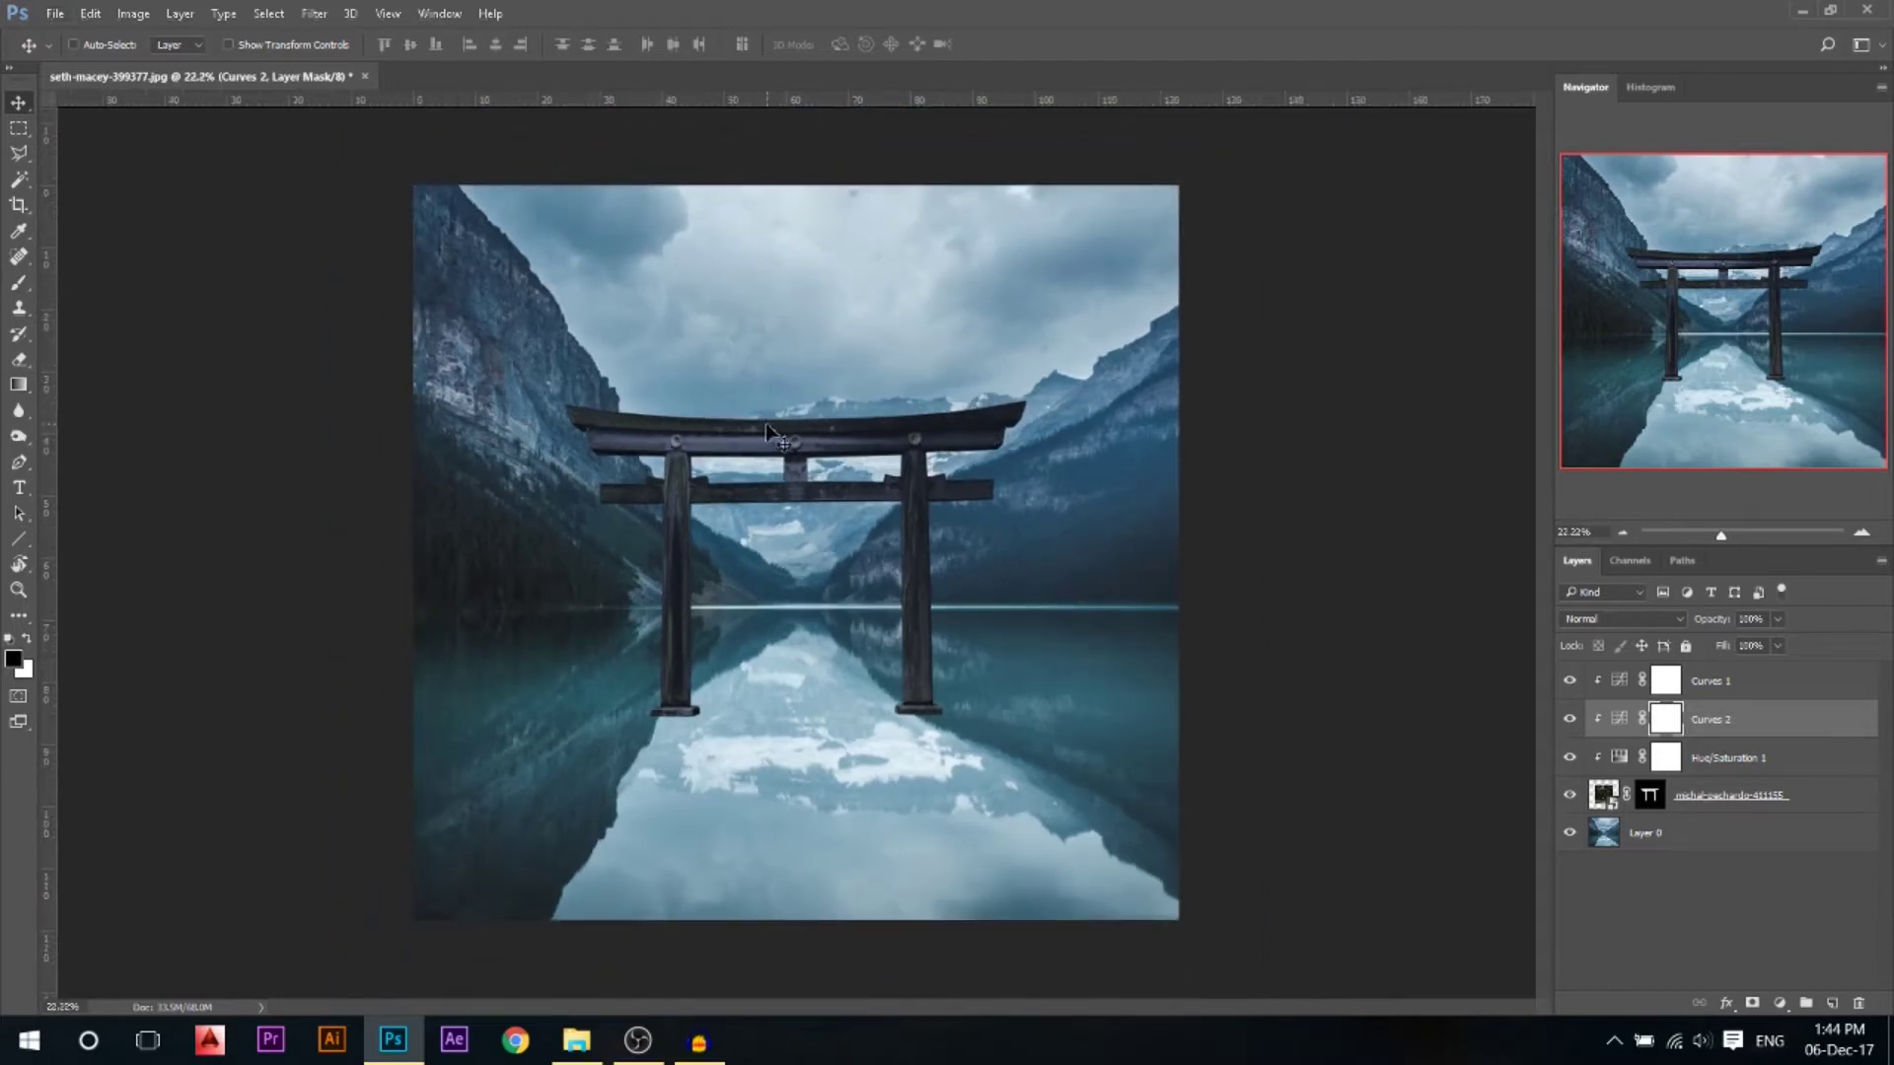
pyautogui.click(1685, 834)
pyautogui.click(1834, 1003)
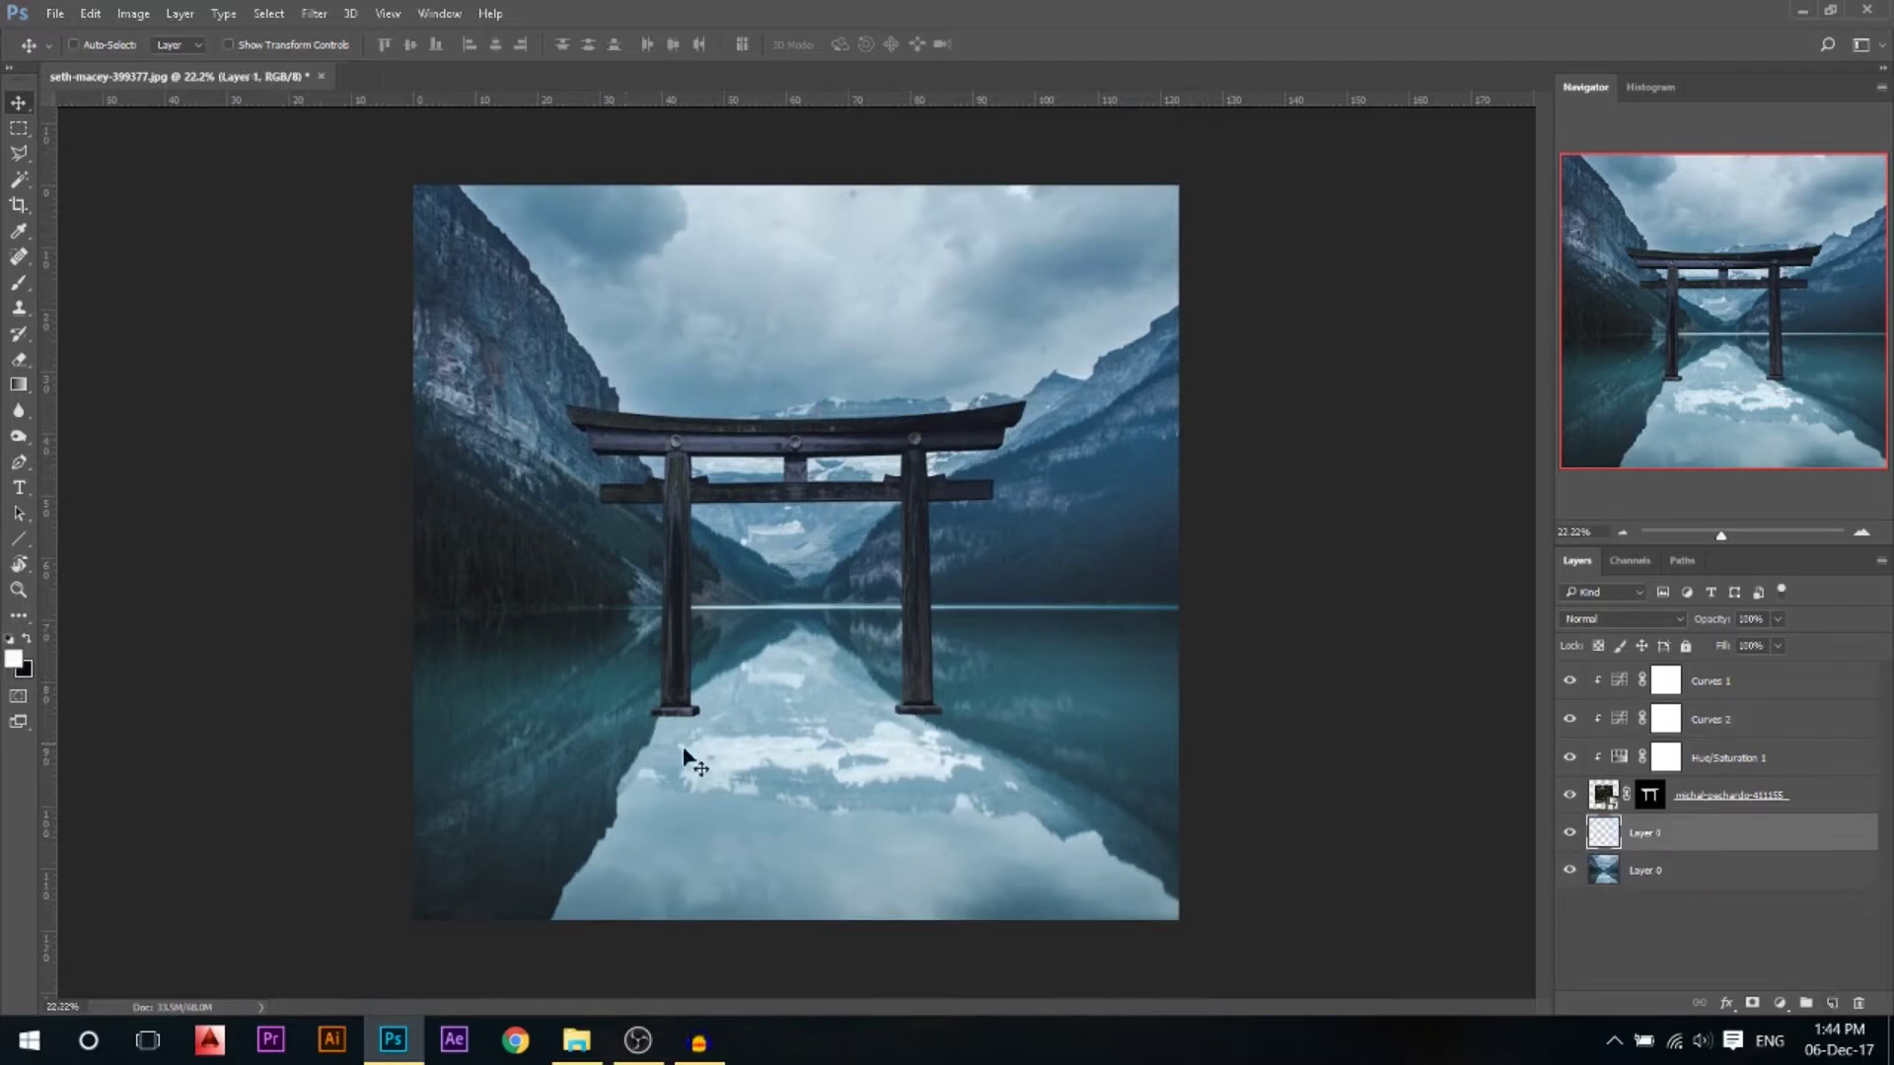
pyautogui.click(30, 285)
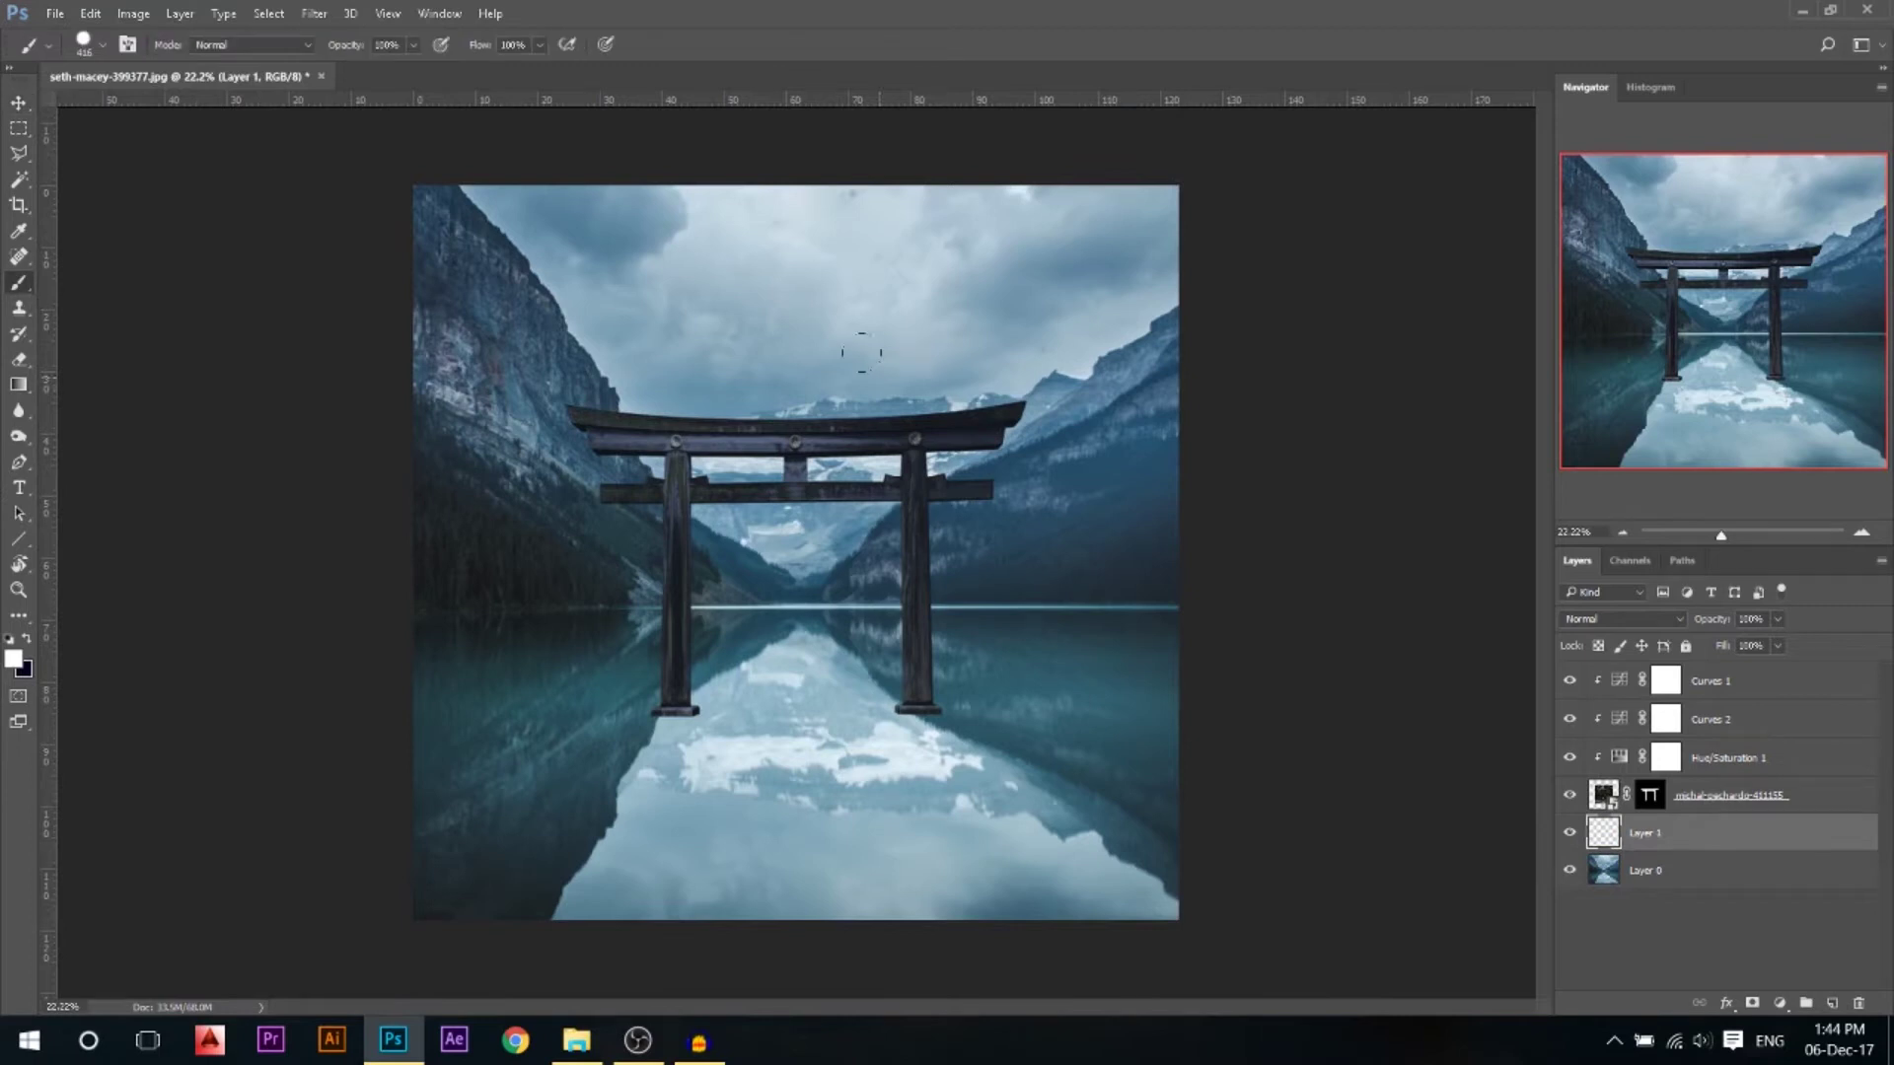
pyautogui.rightClick(748, 366)
pyautogui.click(14, 658)
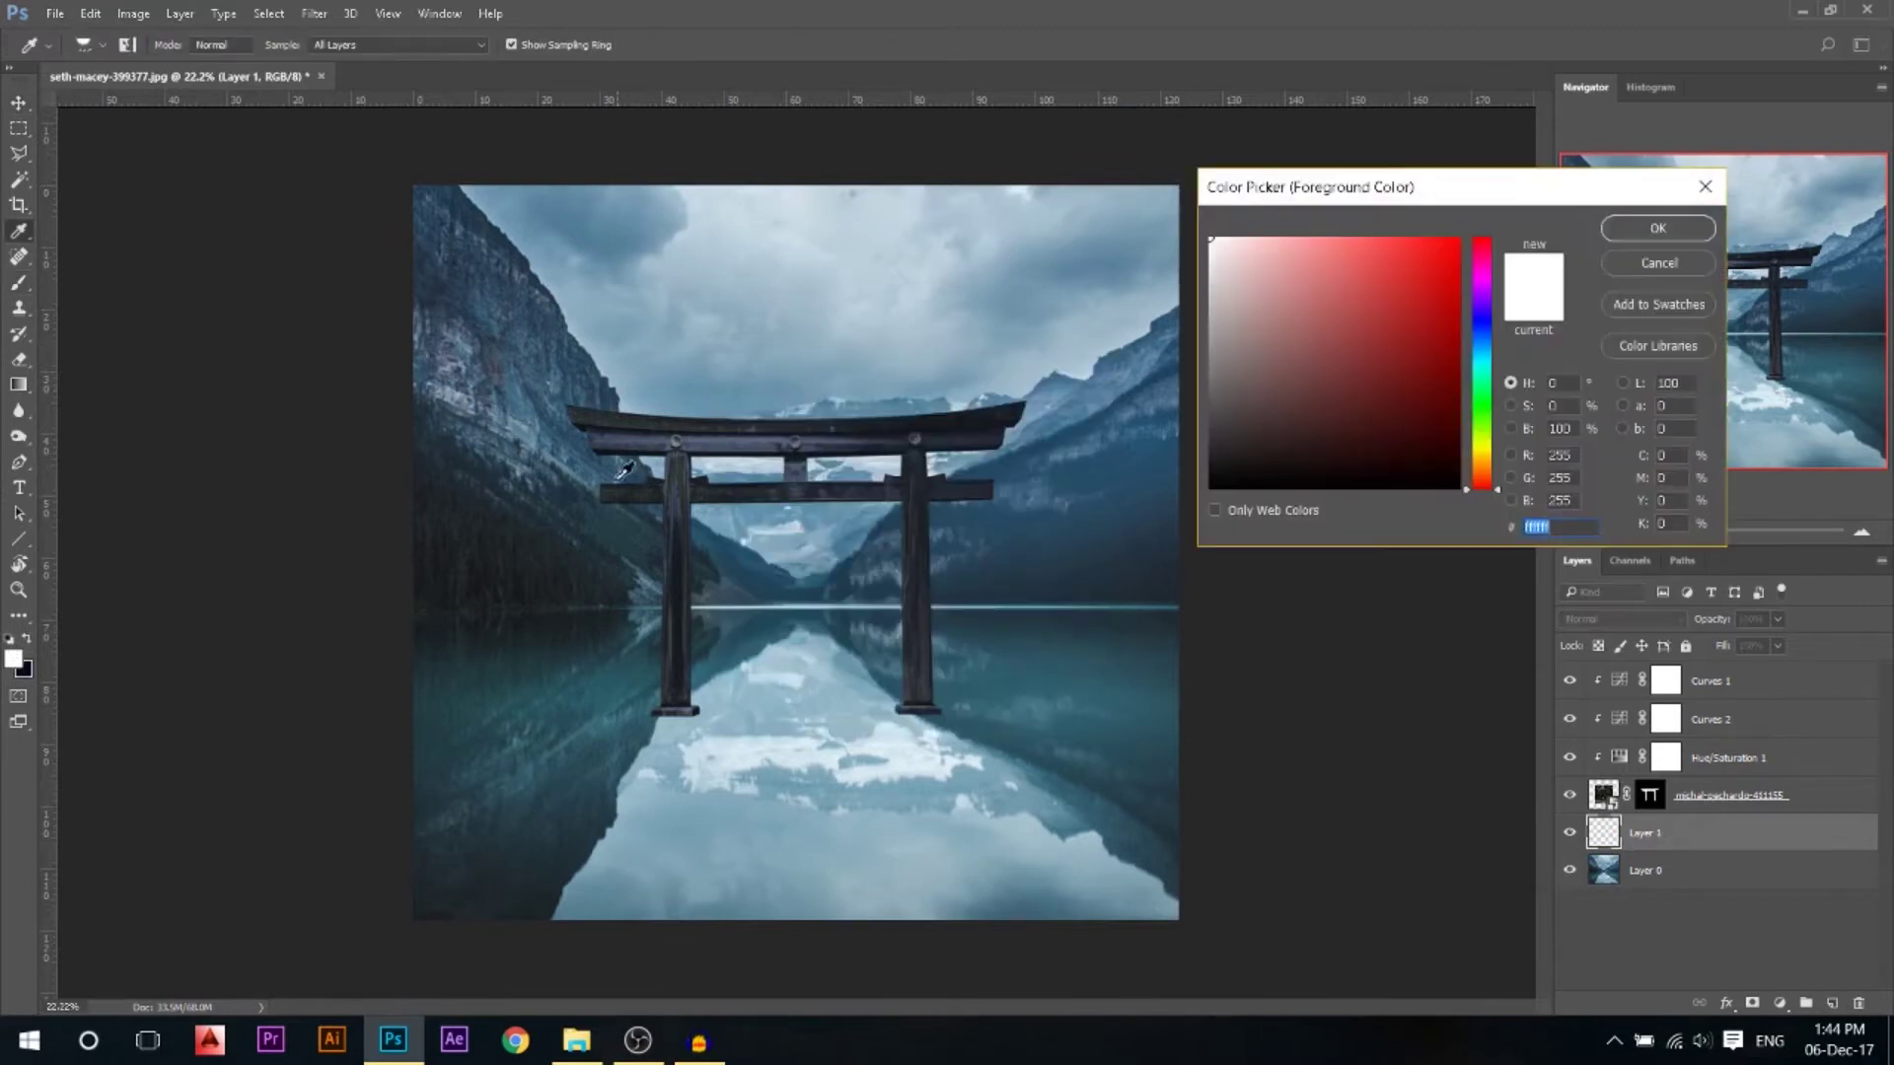
pyautogui.click(610, 373)
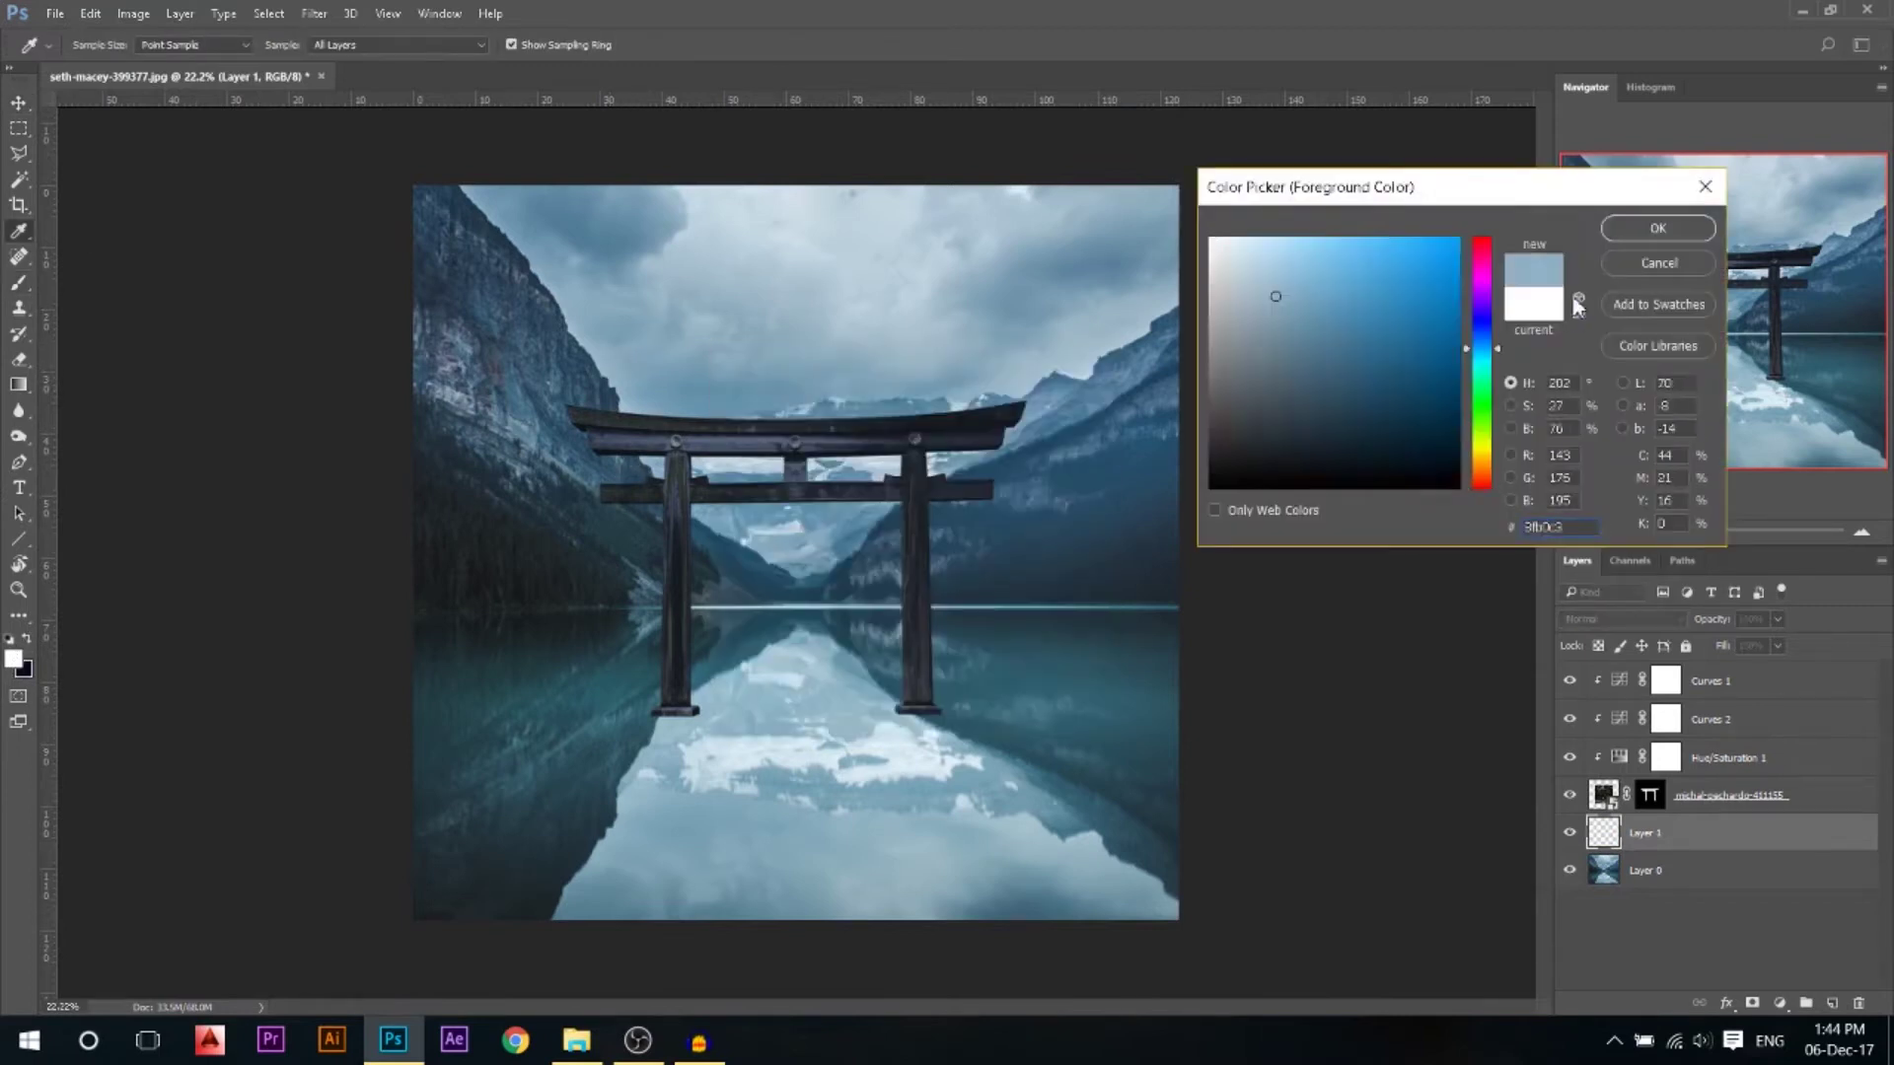
pyautogui.press('Return')
# Paint haze over the distant peaks and the mountain ridges on both sides using a soft 587 px brush at 35% opacity
pyautogui.press('3')
pyautogui.press('5')
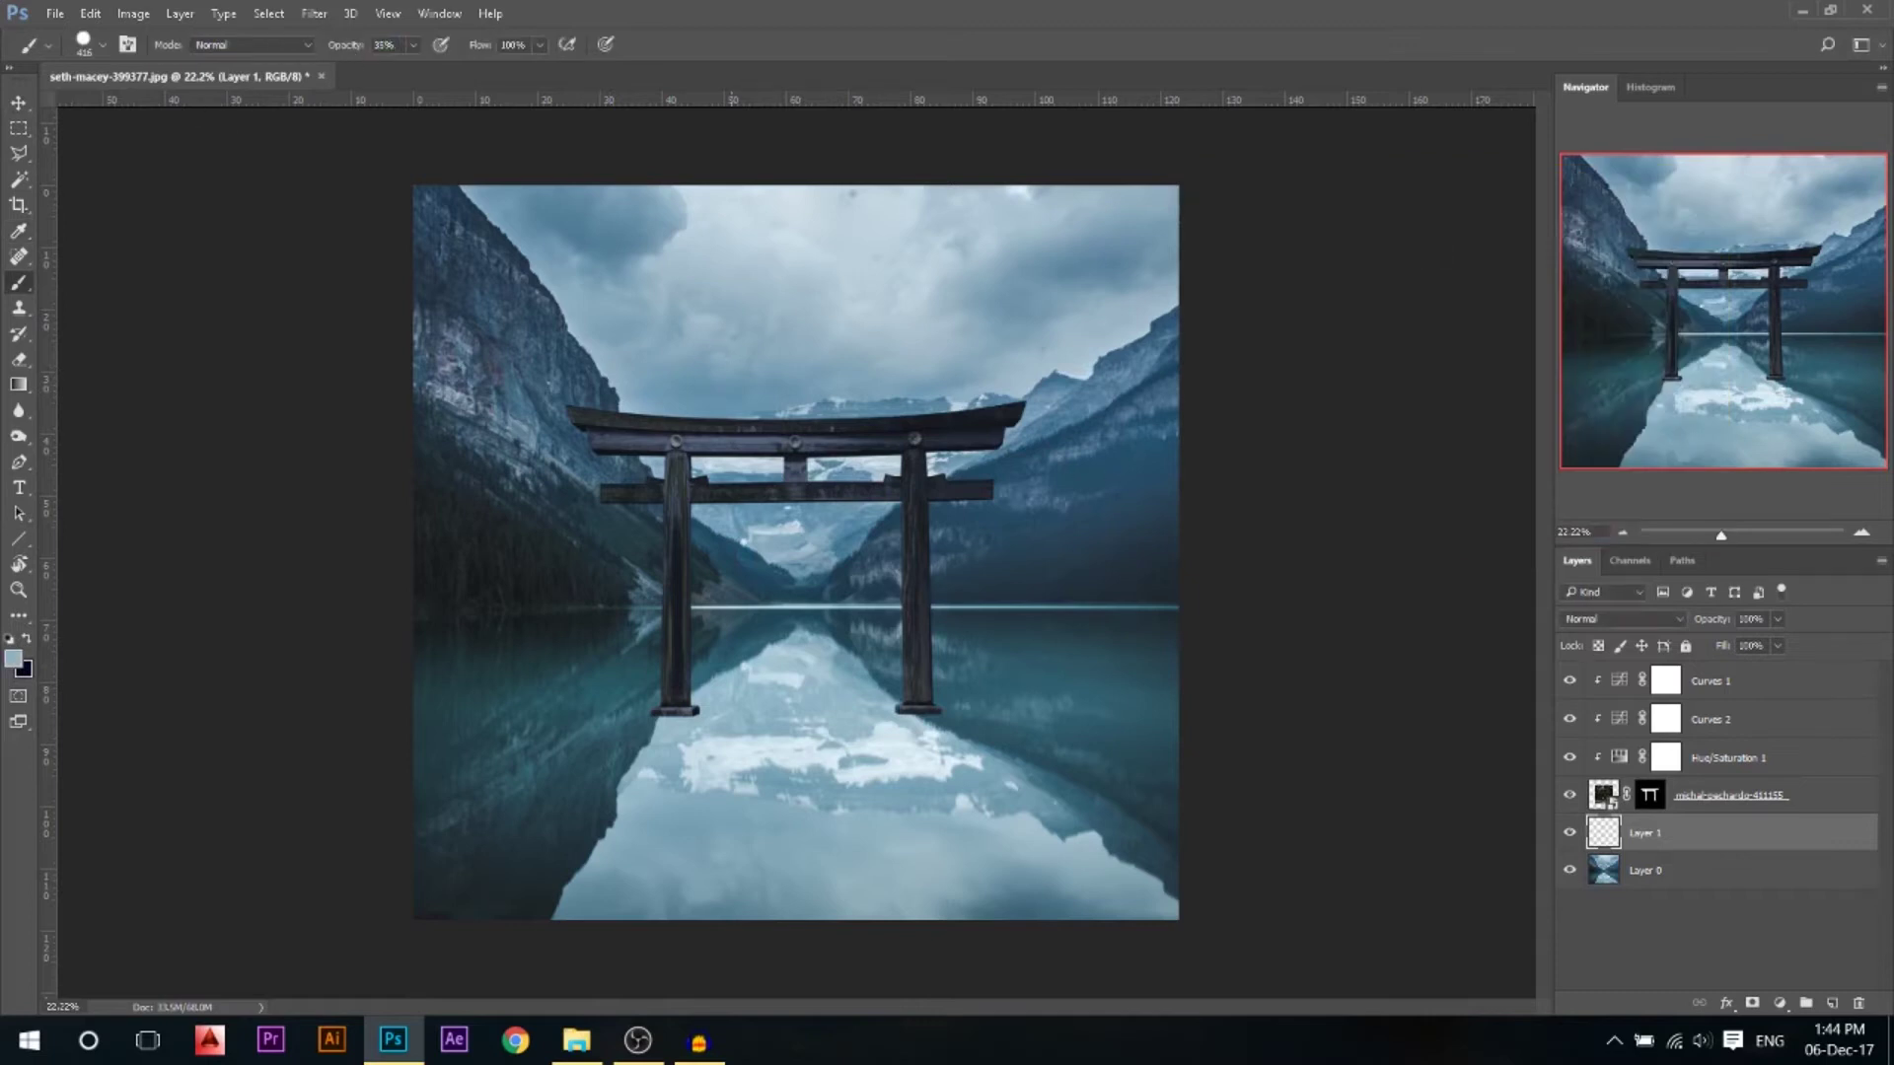
pyautogui.rightClick(898, 375)
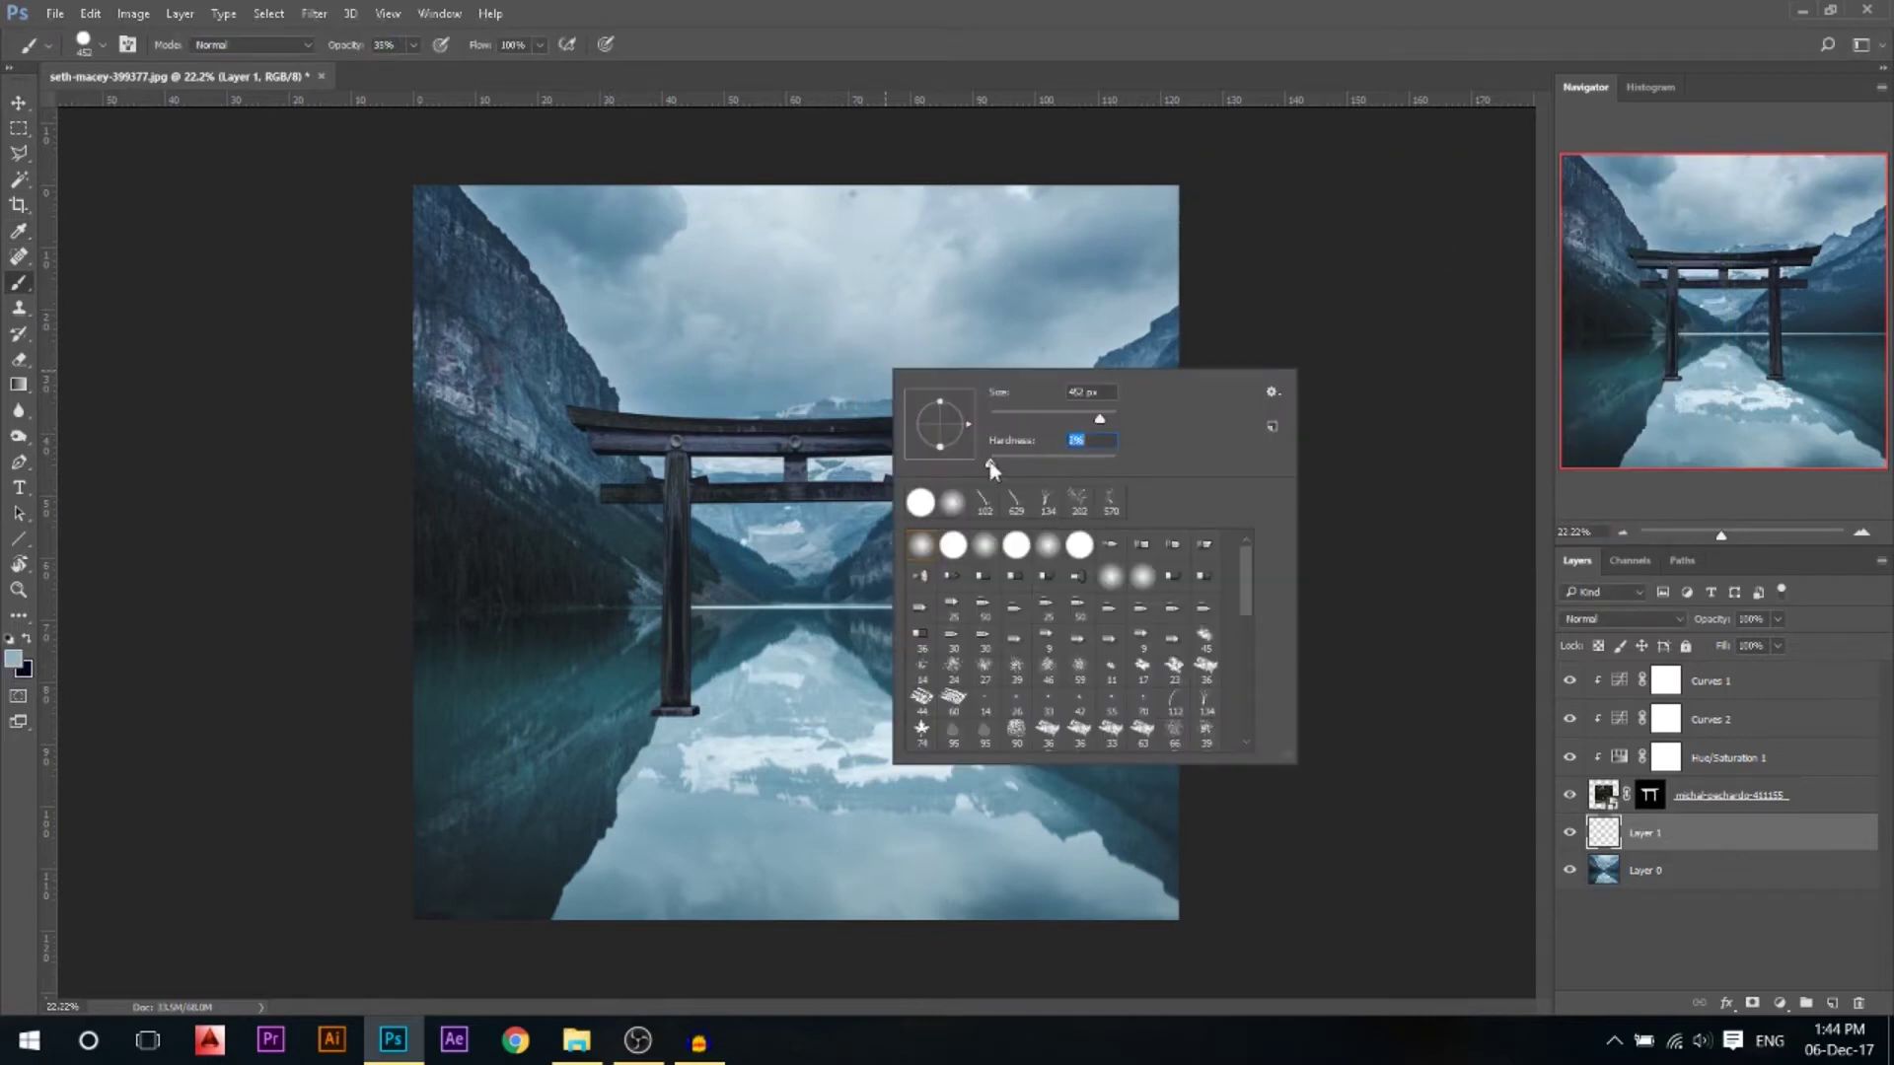
pyautogui.keyDown('alt'); pyautogui.rightClick(797, 377); pyautogui.keyUp('alt')
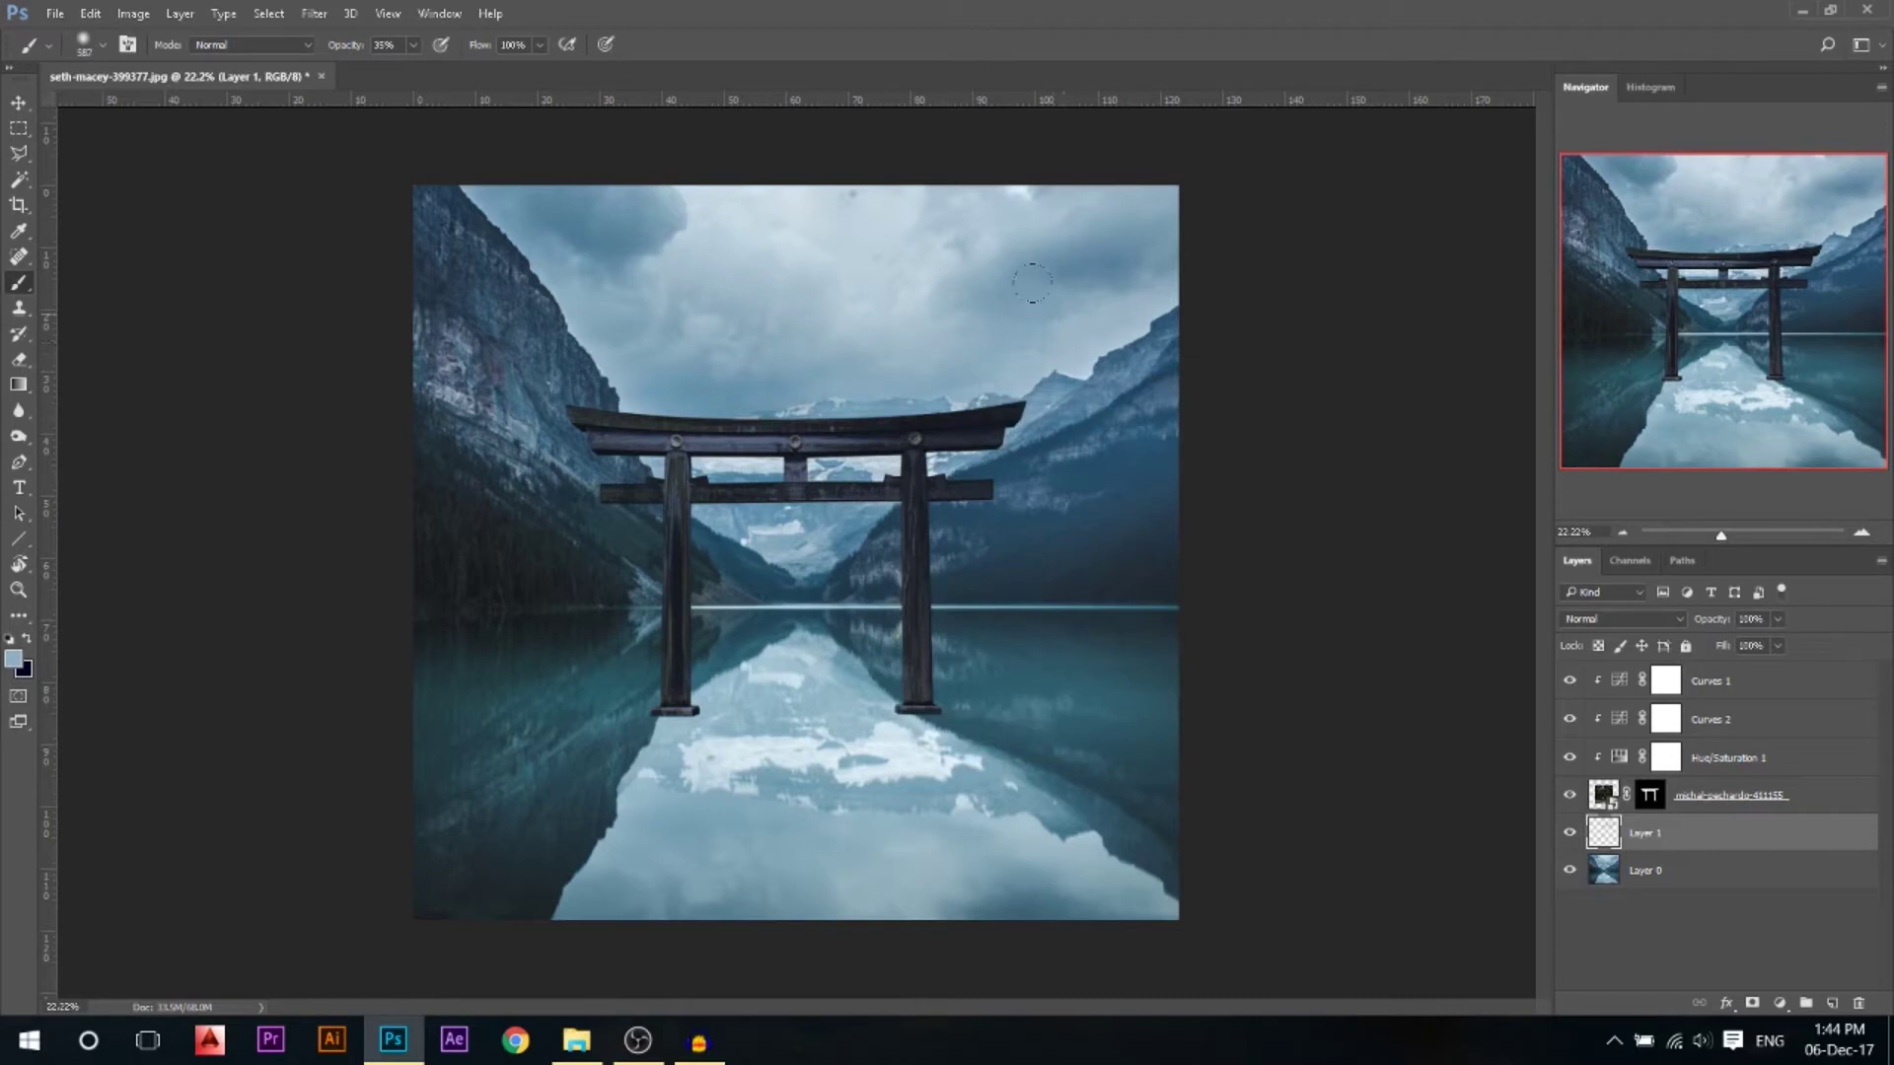
pyautogui.moveTo(1059, 287)
pyautogui.mouseDown()
pyautogui.moveTo(1085, 395)
pyautogui.moveTo(1145, 256)
pyautogui.moveTo(1154, 335)
pyautogui.mouseUp()
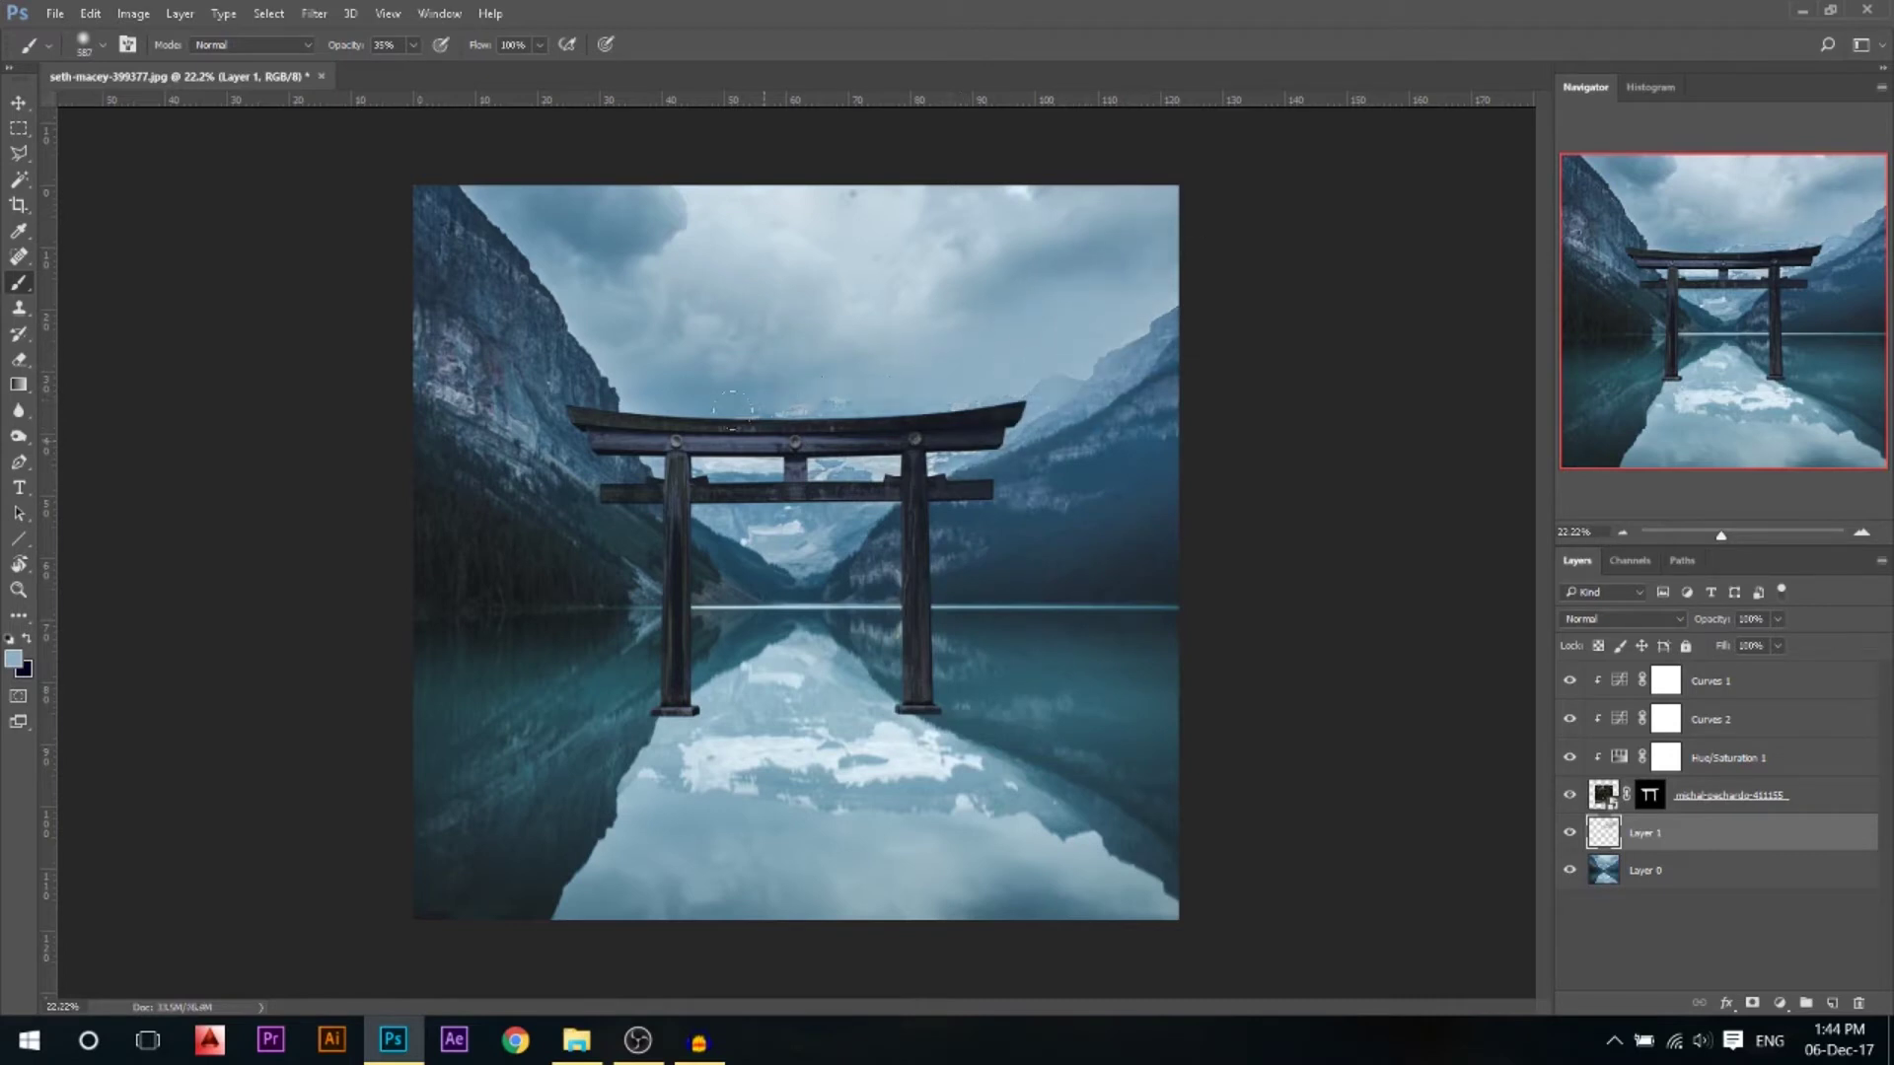
pyautogui.moveTo(683, 397); pyautogui.dragTo(728, 394)
pyautogui.moveTo(545, 258)
pyautogui.mouseDown()
pyautogui.moveTo(609, 317)
pyautogui.moveTo(524, 211)
pyautogui.moveTo(545, 250)
pyautogui.moveTo(556, 236)
pyautogui.moveTo(450, 153)
pyautogui.moveTo(522, 229)
pyautogui.moveTo(426, 171)
pyautogui.moveTo(499, 204)
pyautogui.moveTo(623, 359)
pyautogui.mouseUp()
pyautogui.moveTo(780, 513)
pyautogui.mouseDown()
pyautogui.moveTo(750, 582)
pyautogui.moveTo(972, 508)
pyautogui.moveTo(1169, 330)
pyautogui.mouseUp()
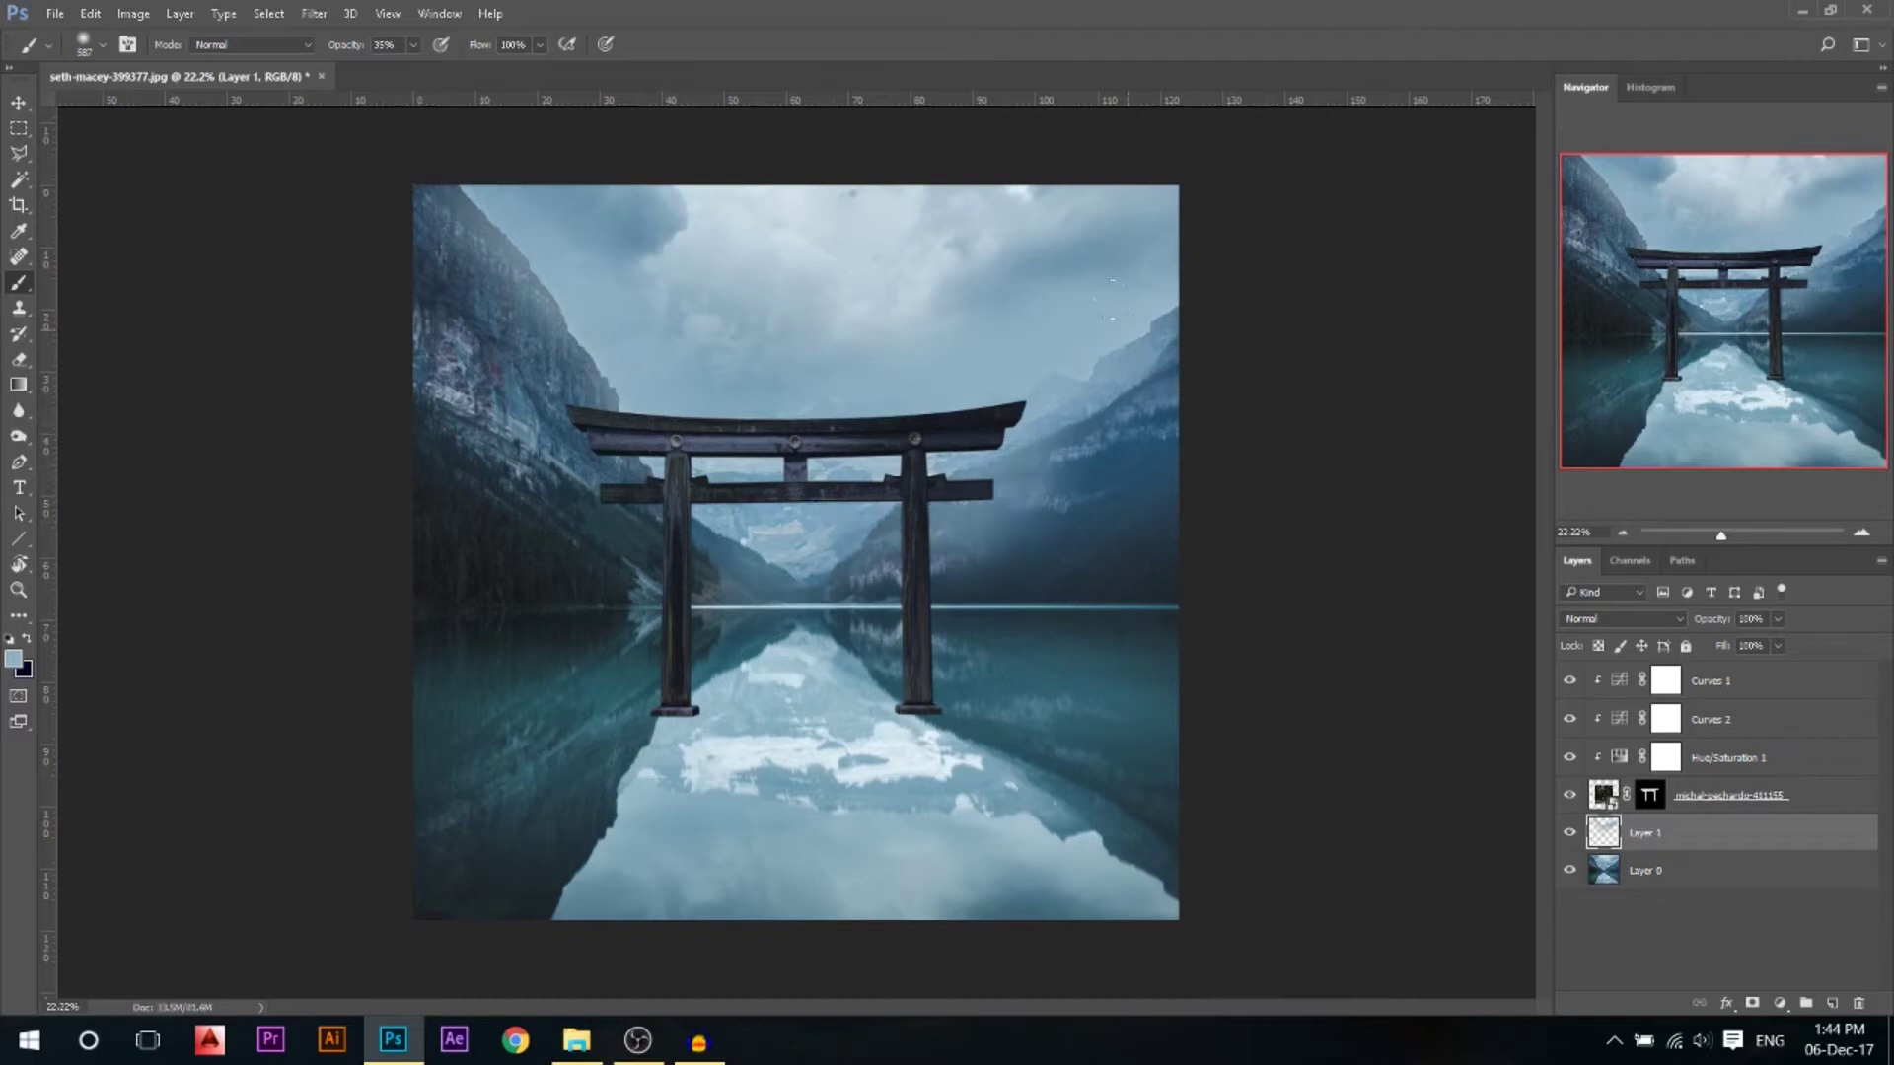
# Lower the haze layer's opacity to 84% and compare the scene with the layer hidden and shown
pyautogui.click(18, 101)
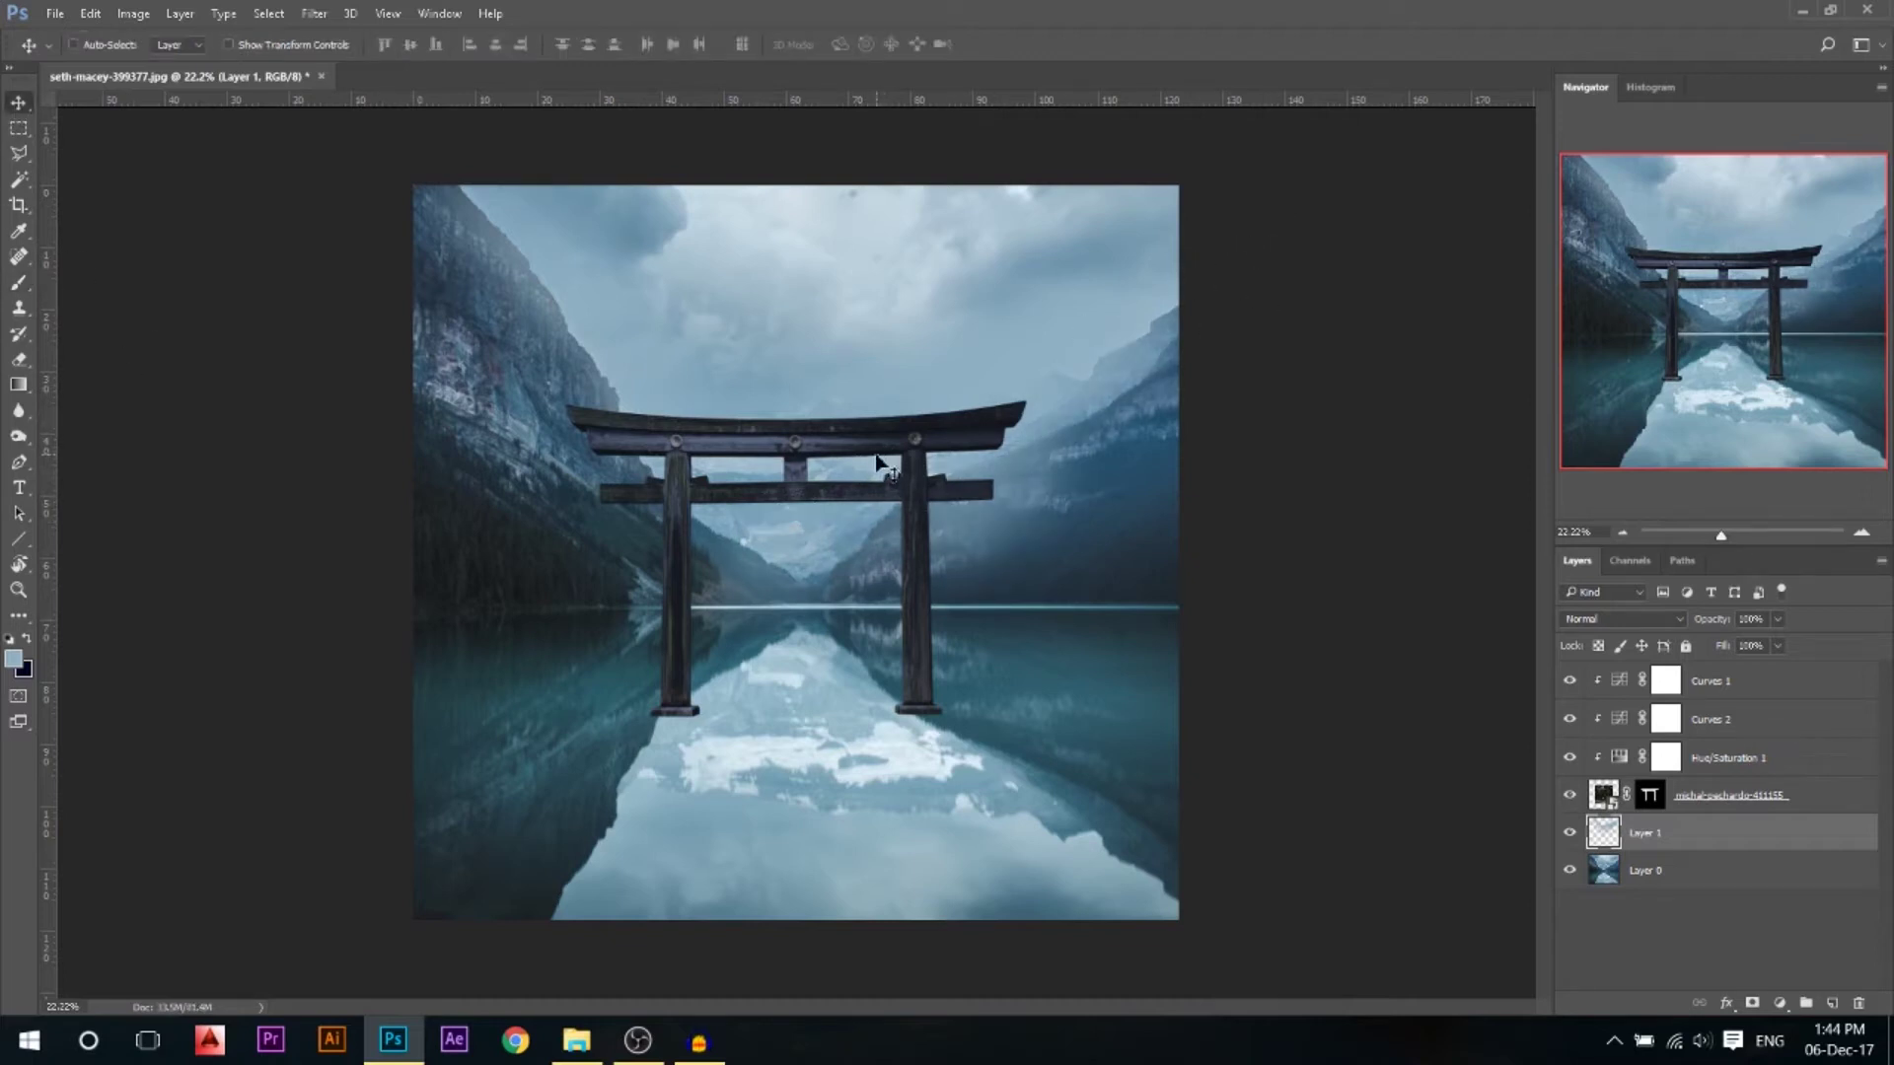
pyautogui.moveTo(1728, 630); pyautogui.dragTo(1718, 629)
pyautogui.click(1570, 833)
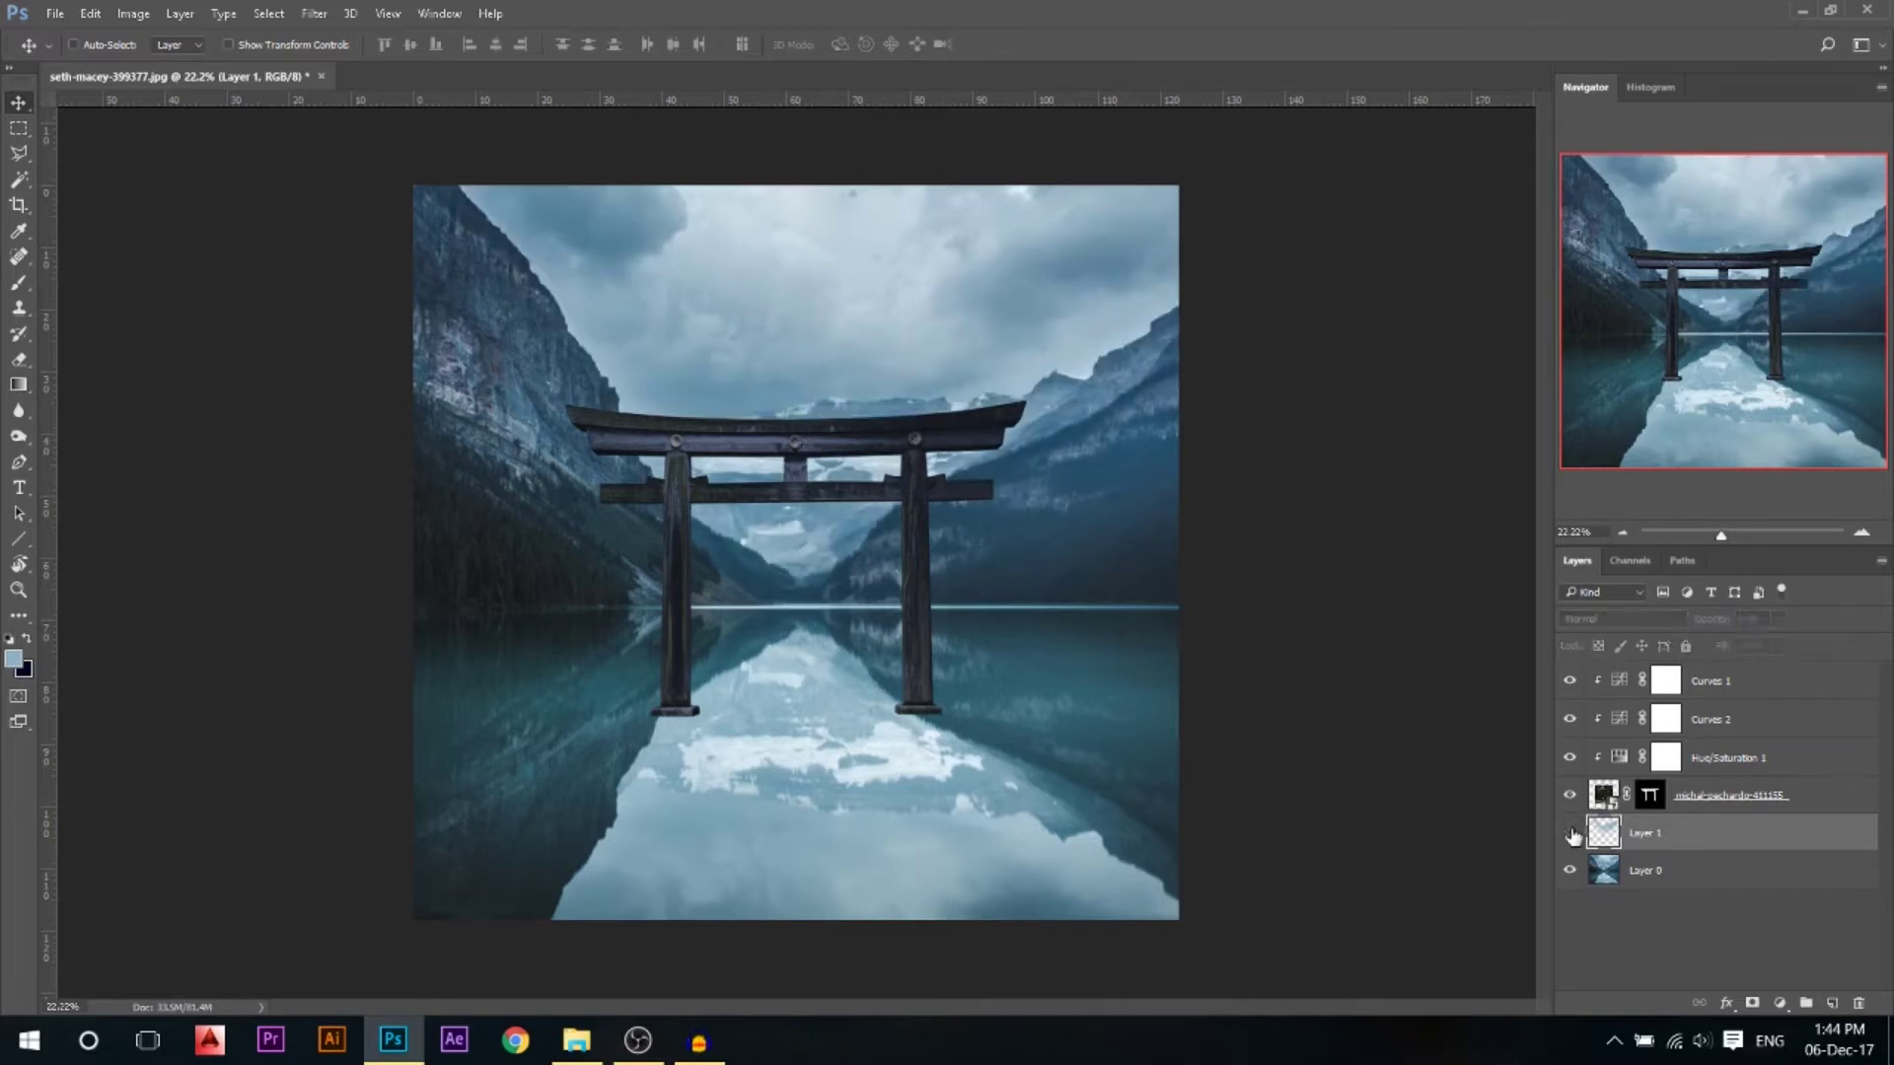
pyautogui.click(1570, 835)
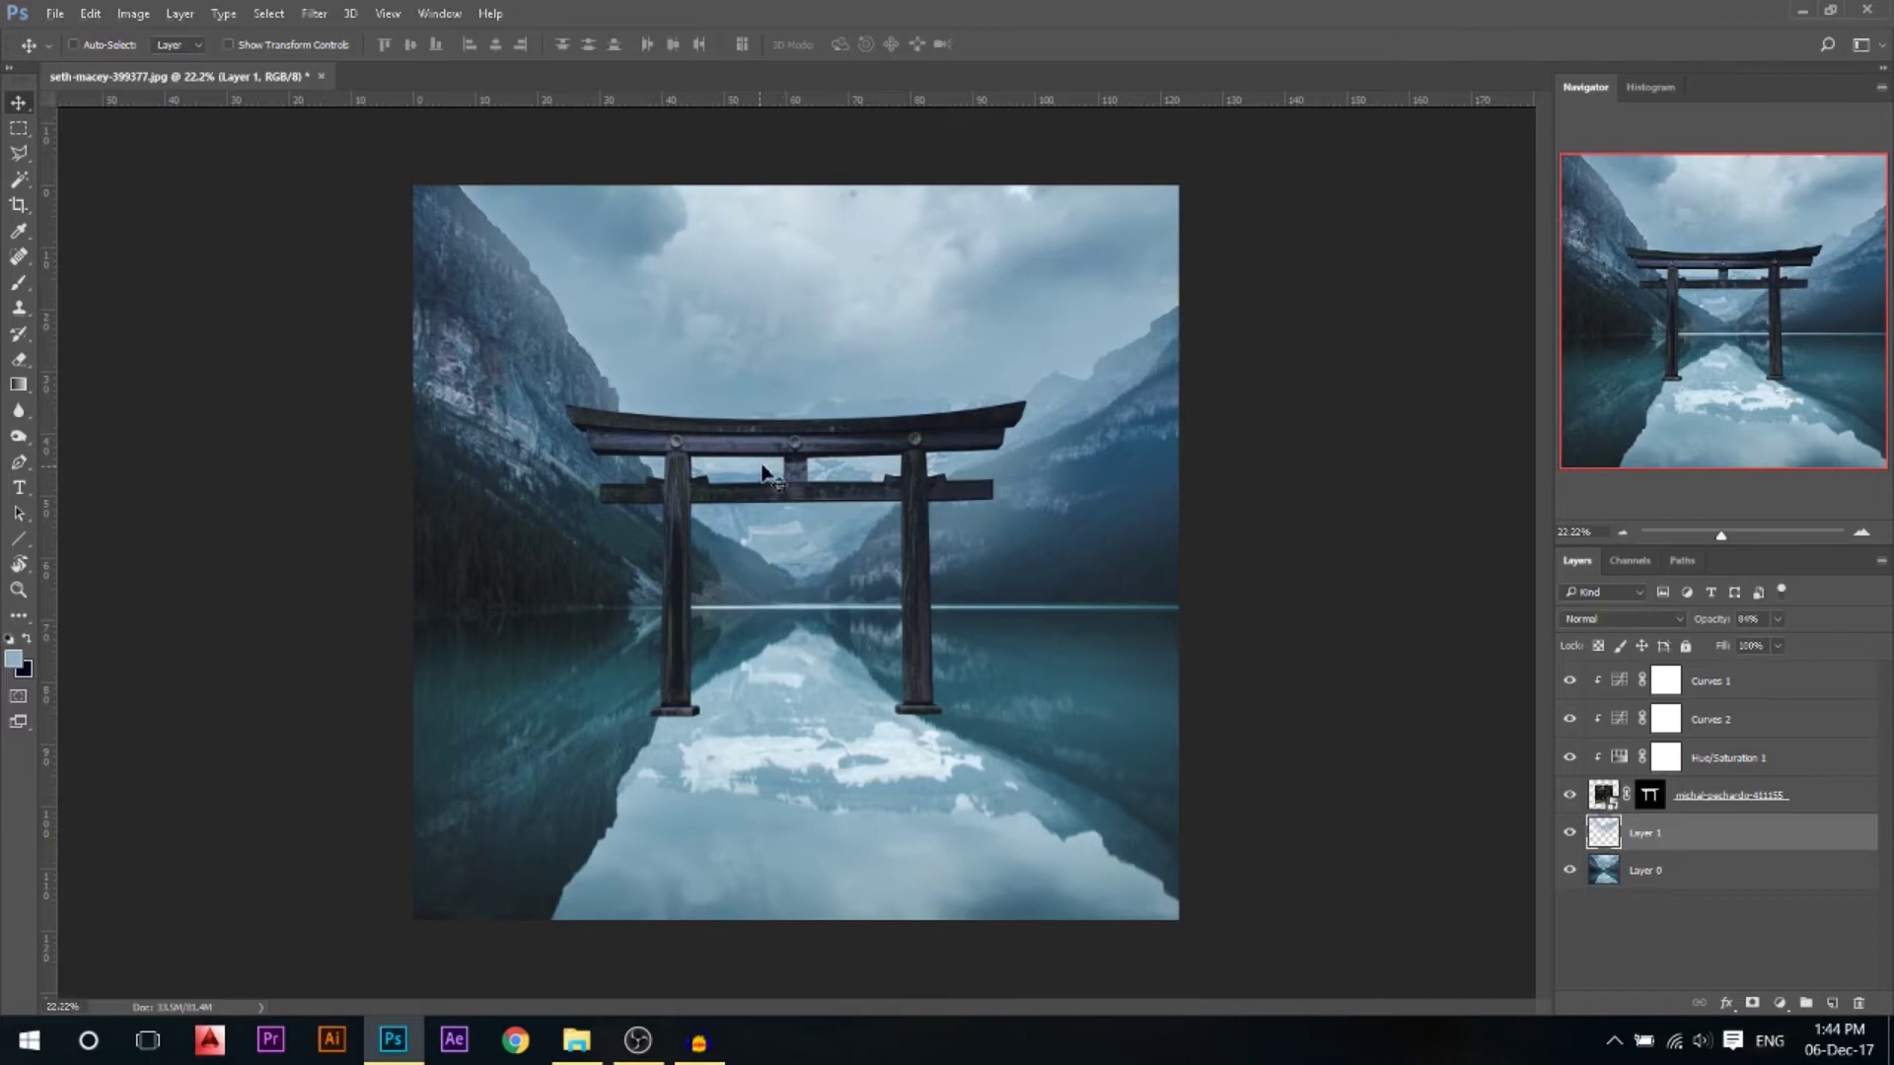
# Group the gate layer together with its two Curves adjustments and its Hue/Saturation adjustment
pyautogui.scroll(-1, 760, 464)
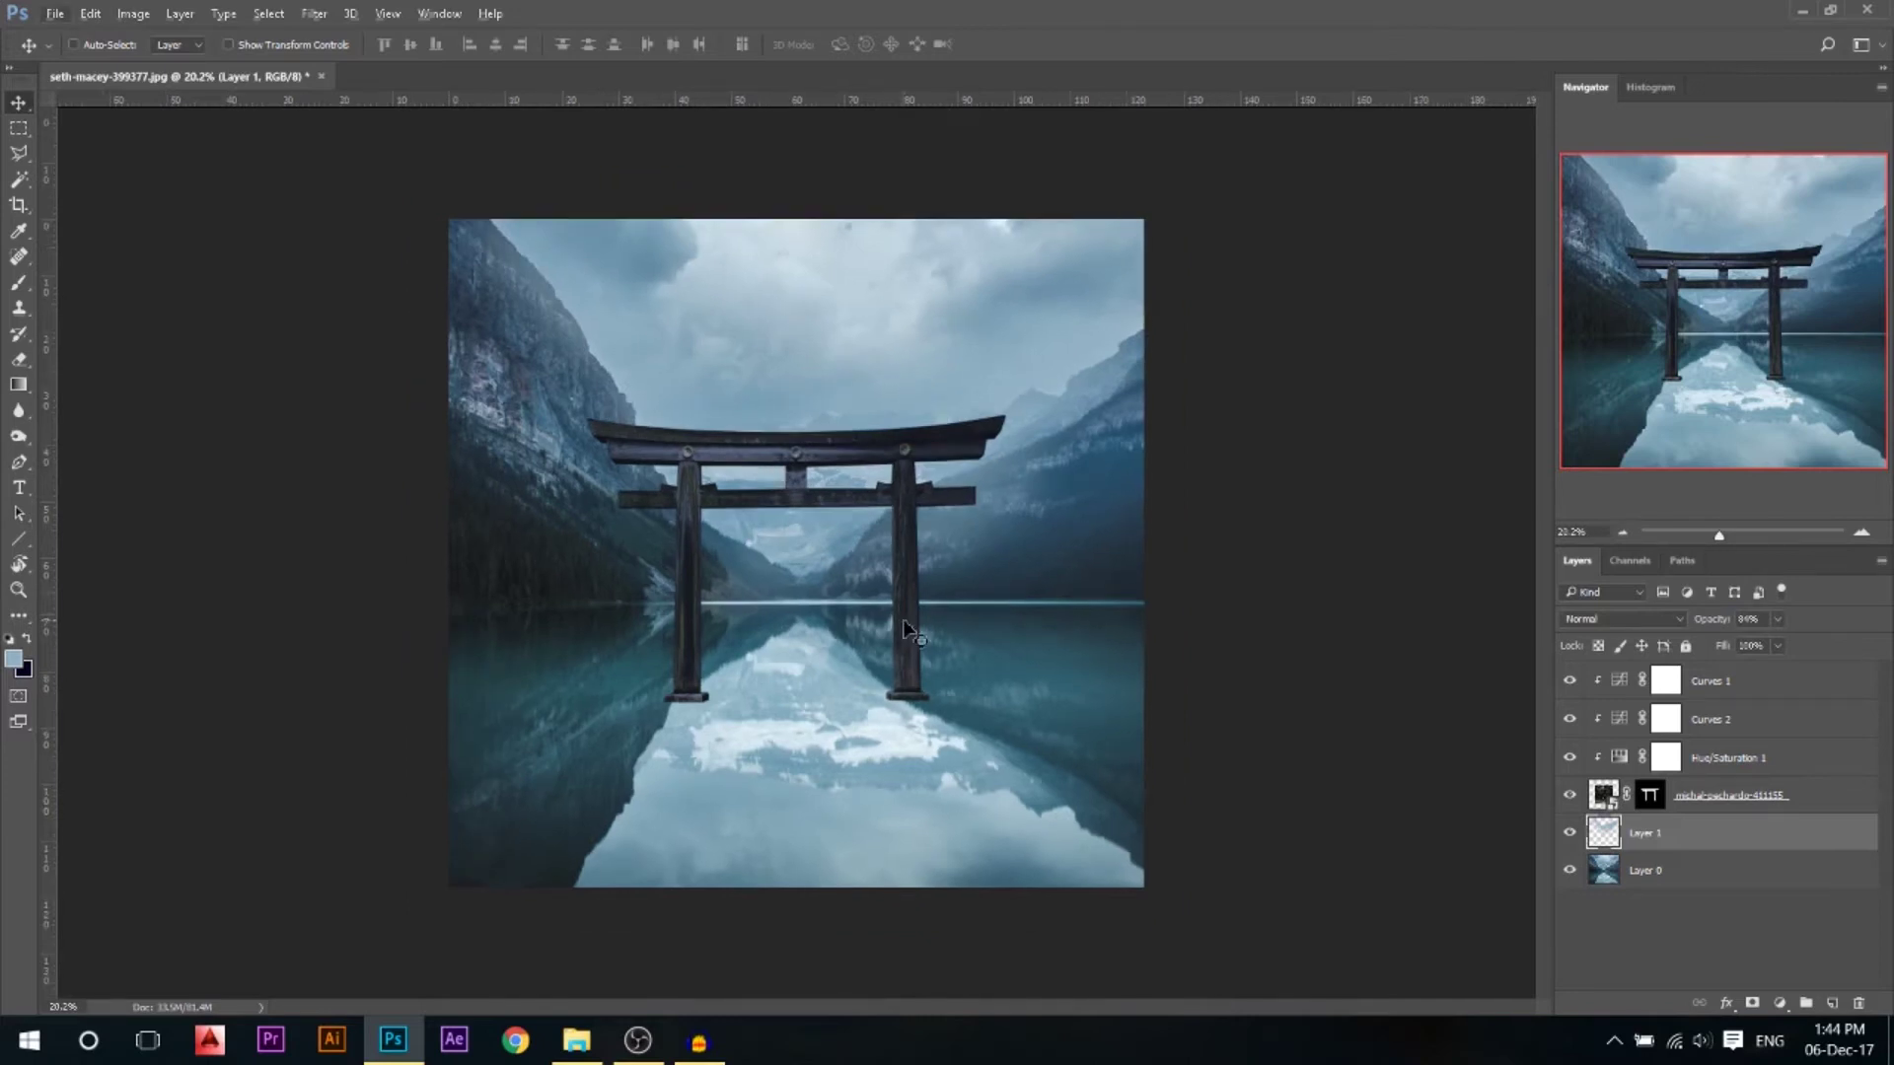
pyautogui.scroll(4, 888, 691)
pyautogui.scroll(-1, 888, 690)
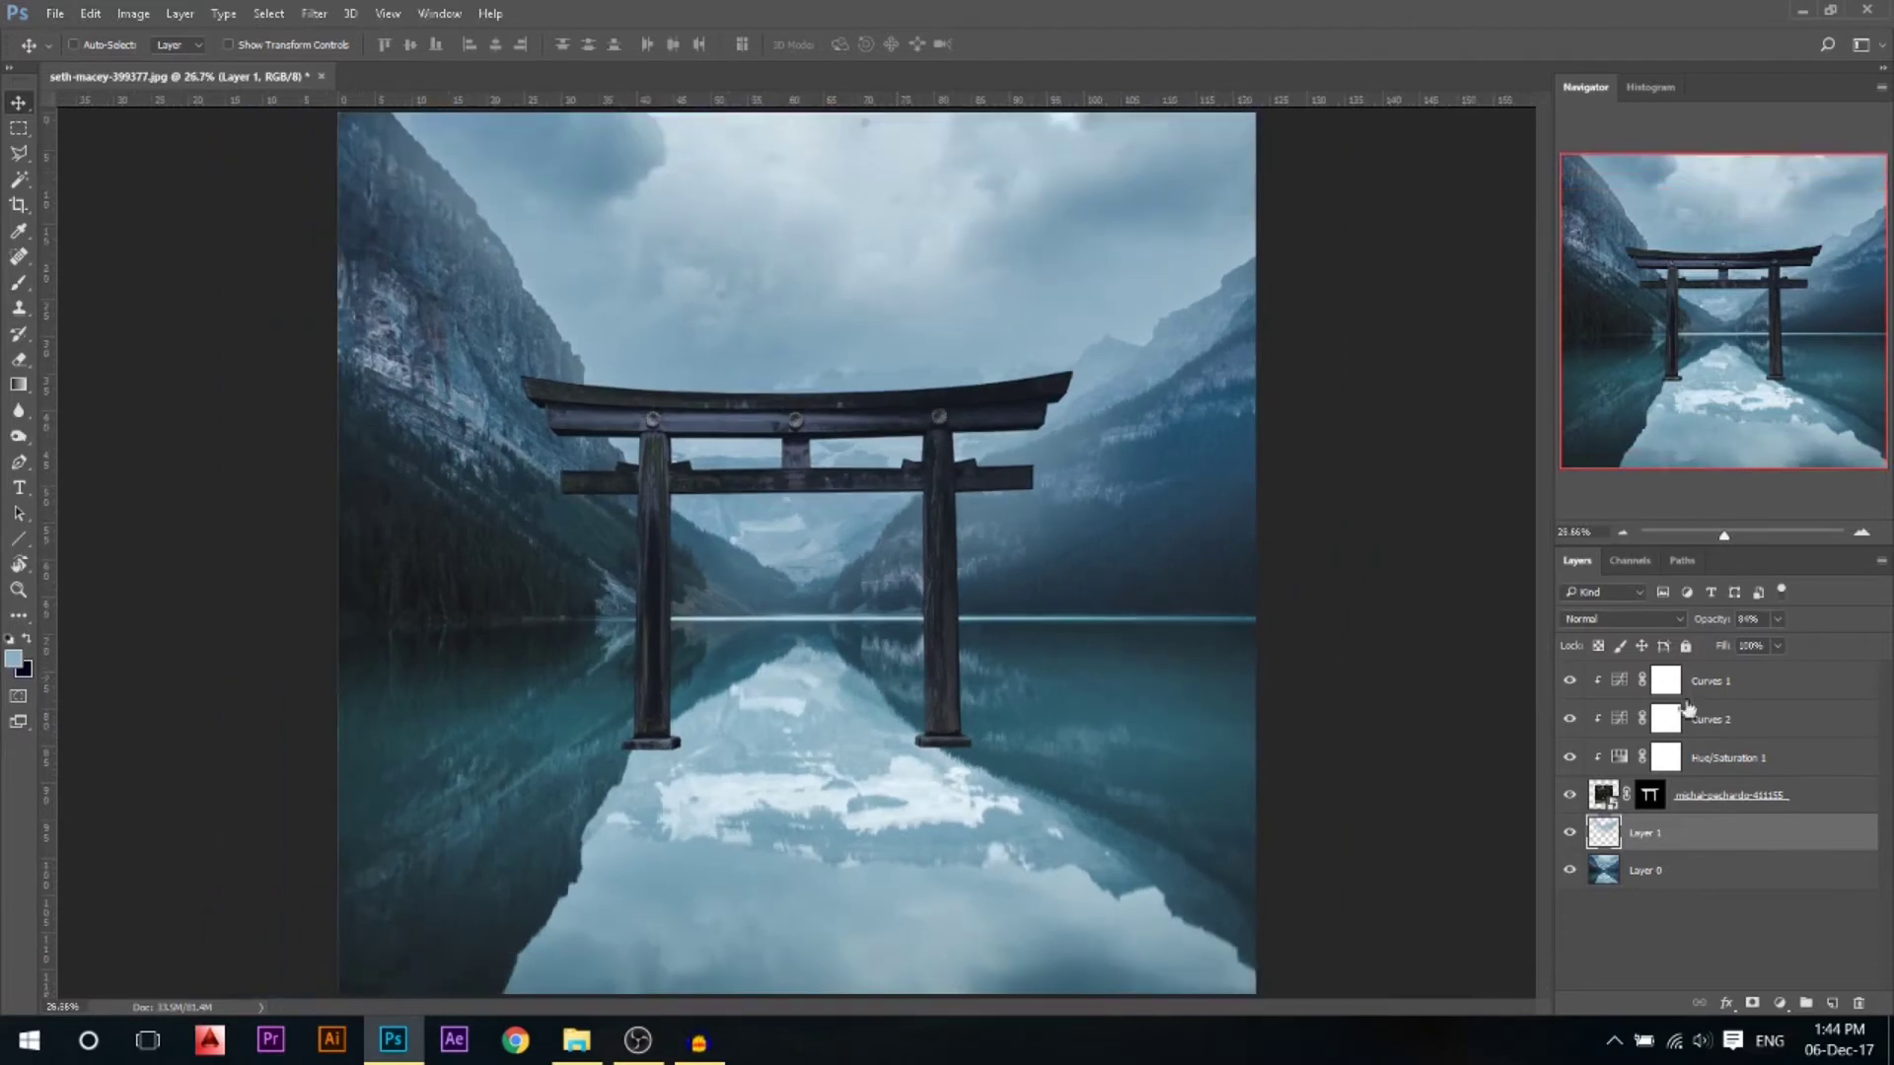
pyautogui.click(1760, 687)
pyautogui.keyDown('shift'); pyautogui.click(1708, 792); pyautogui.keyUp('shift')
pyautogui.hotkey('ctrl', 'g')
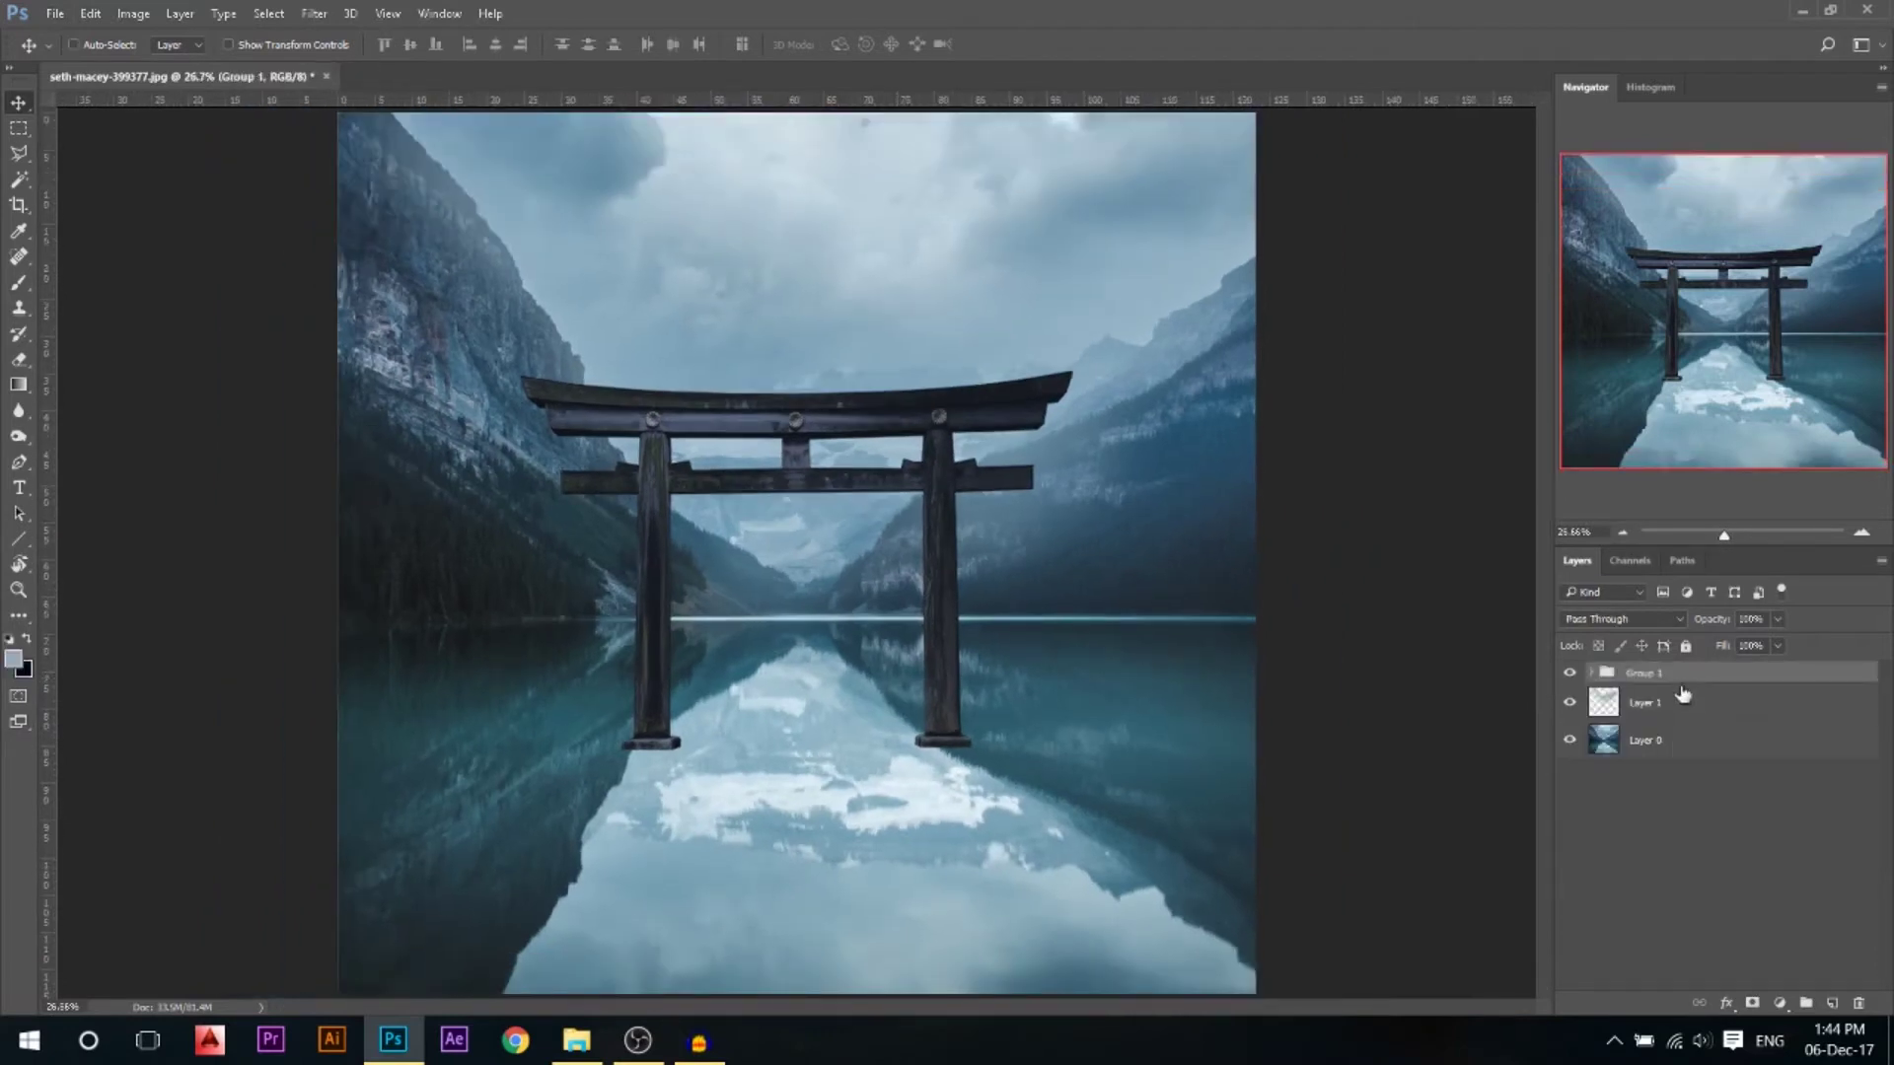
# Rename the gate's layer group as Post
pyautogui.doubleClick(1643, 673)
pyautogui.press('Return')
# Place the ashley-bean-90639 photo of the levitating woman above the Post group at its original placement size
pyautogui.click(576, 1041)
pyautogui.moveTo(1248, 256); pyautogui.dragTo(712, 622)
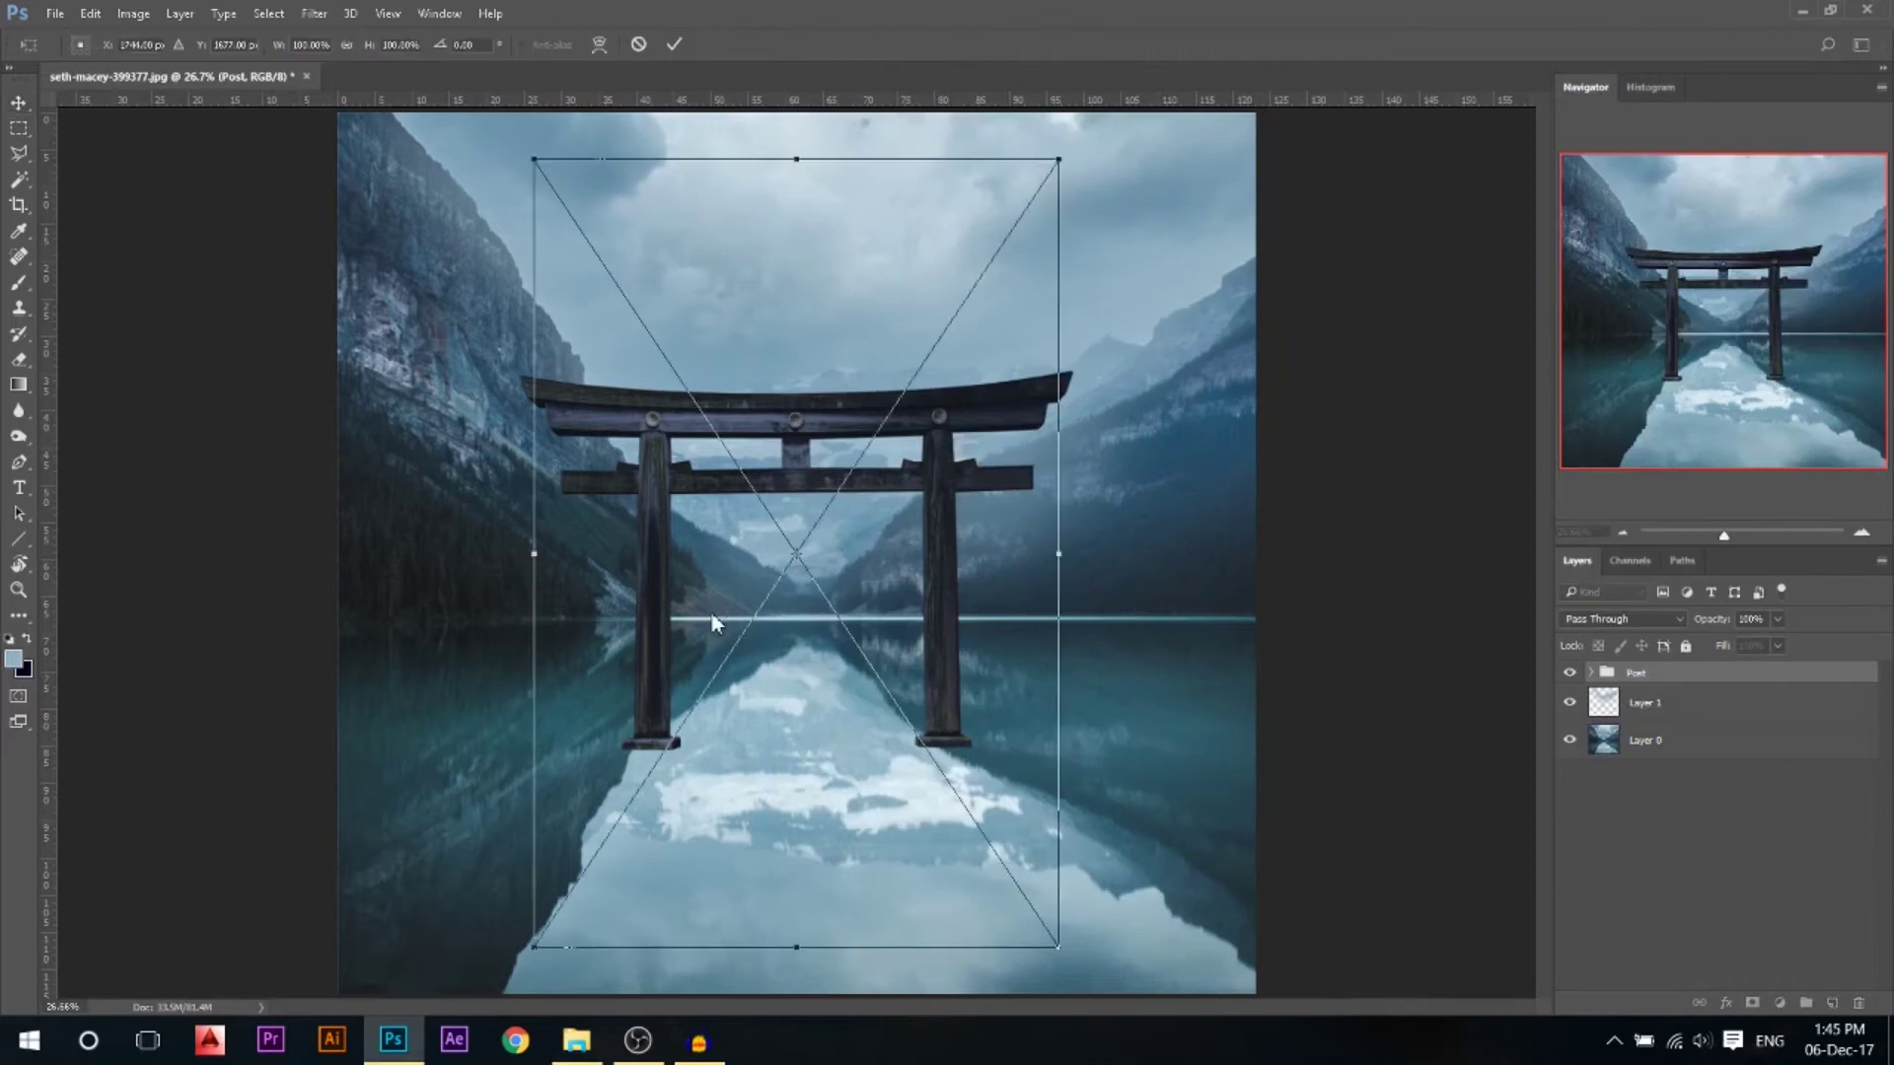
pyautogui.press('Return')
pyautogui.scroll(3, 712, 621)
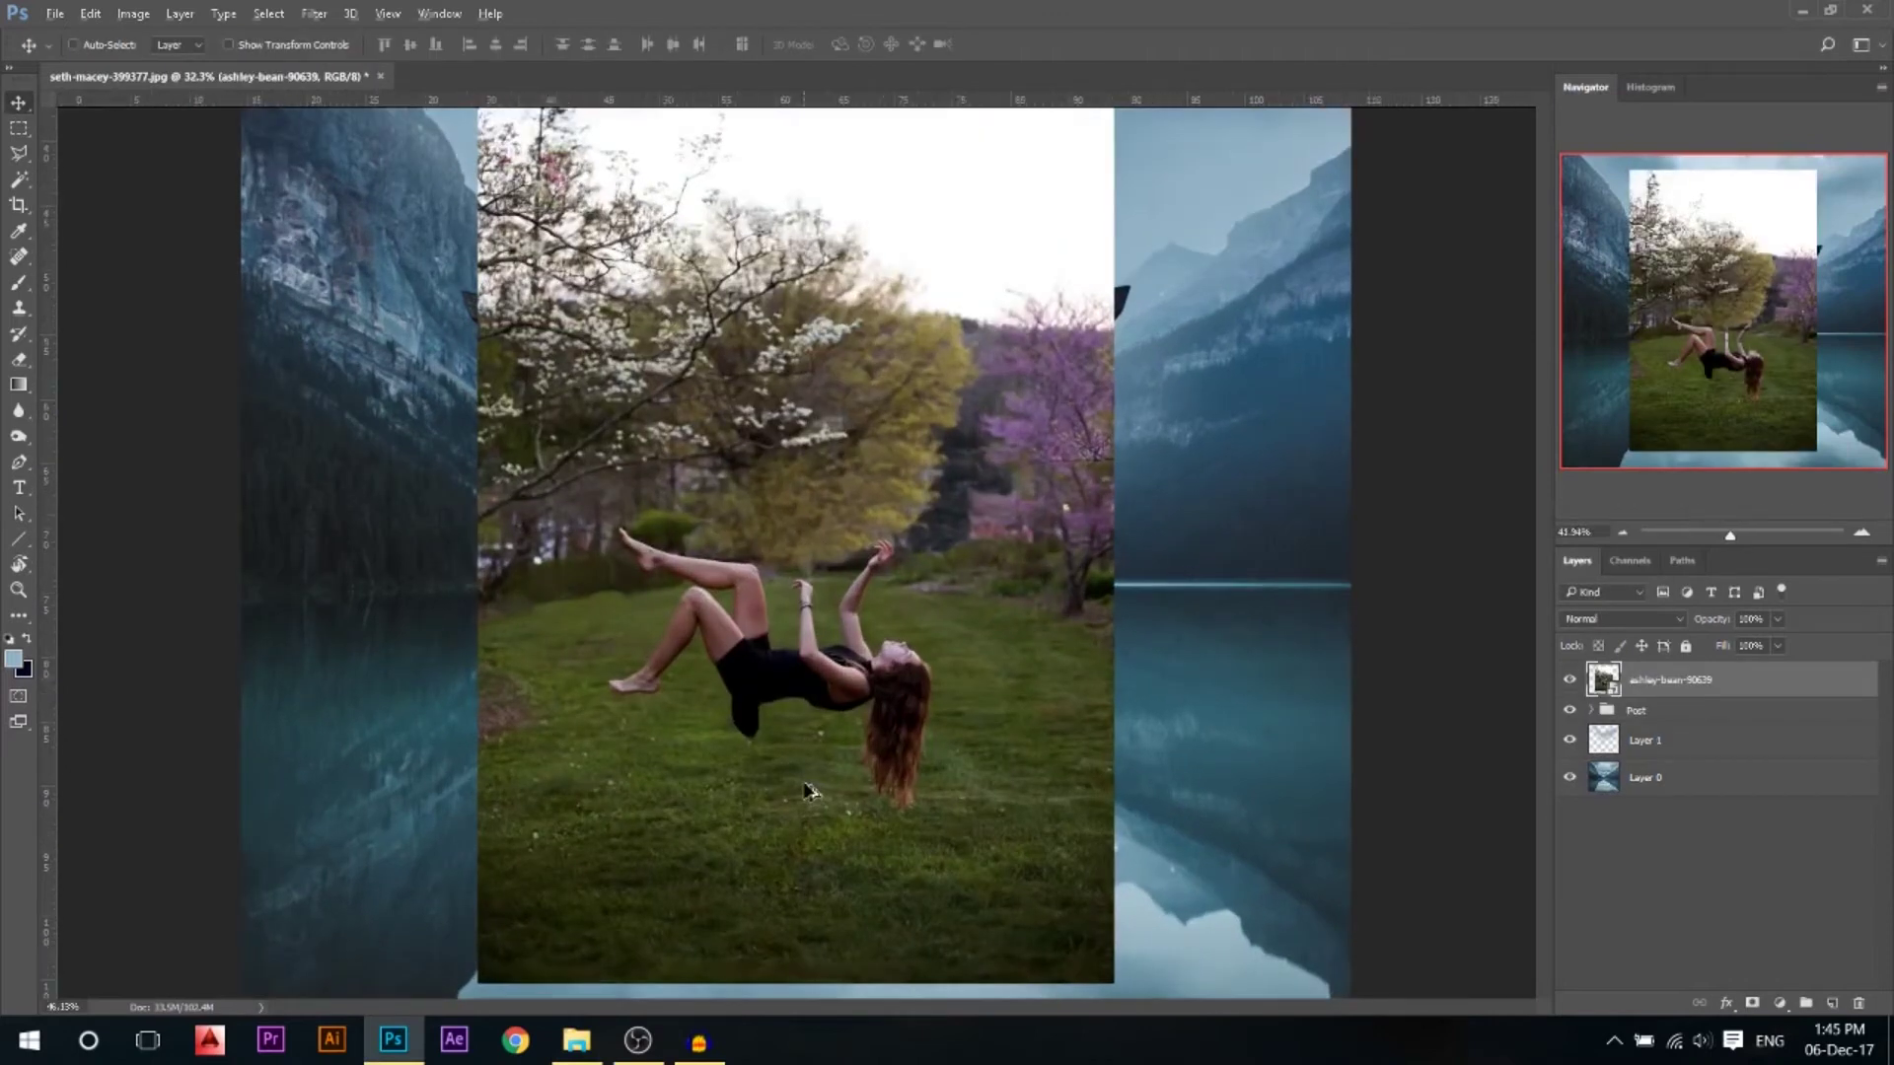
# Trace the sole and heel of the woman's lower foot with a Pen tool path
pyautogui.click(18, 462)
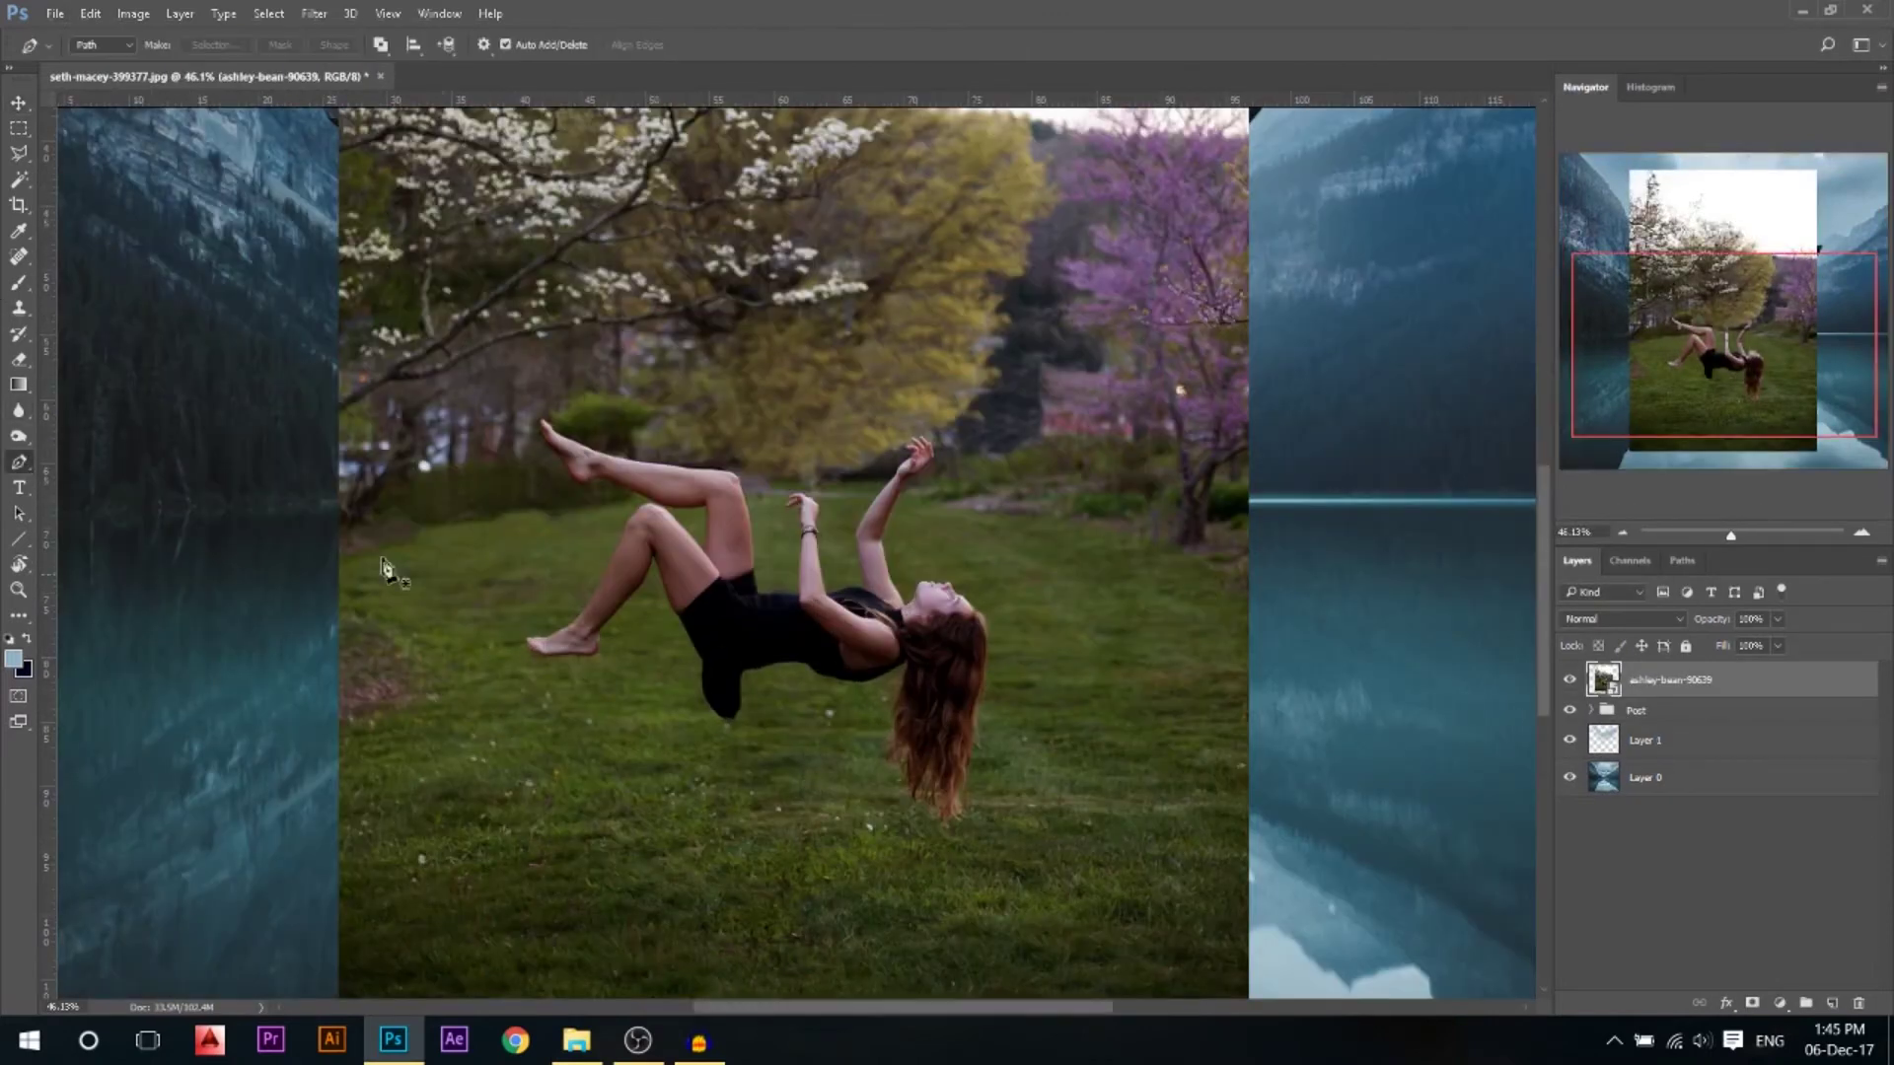
pyautogui.scroll(3, 690, 671)
pyautogui.scroll(5, 550, 666)
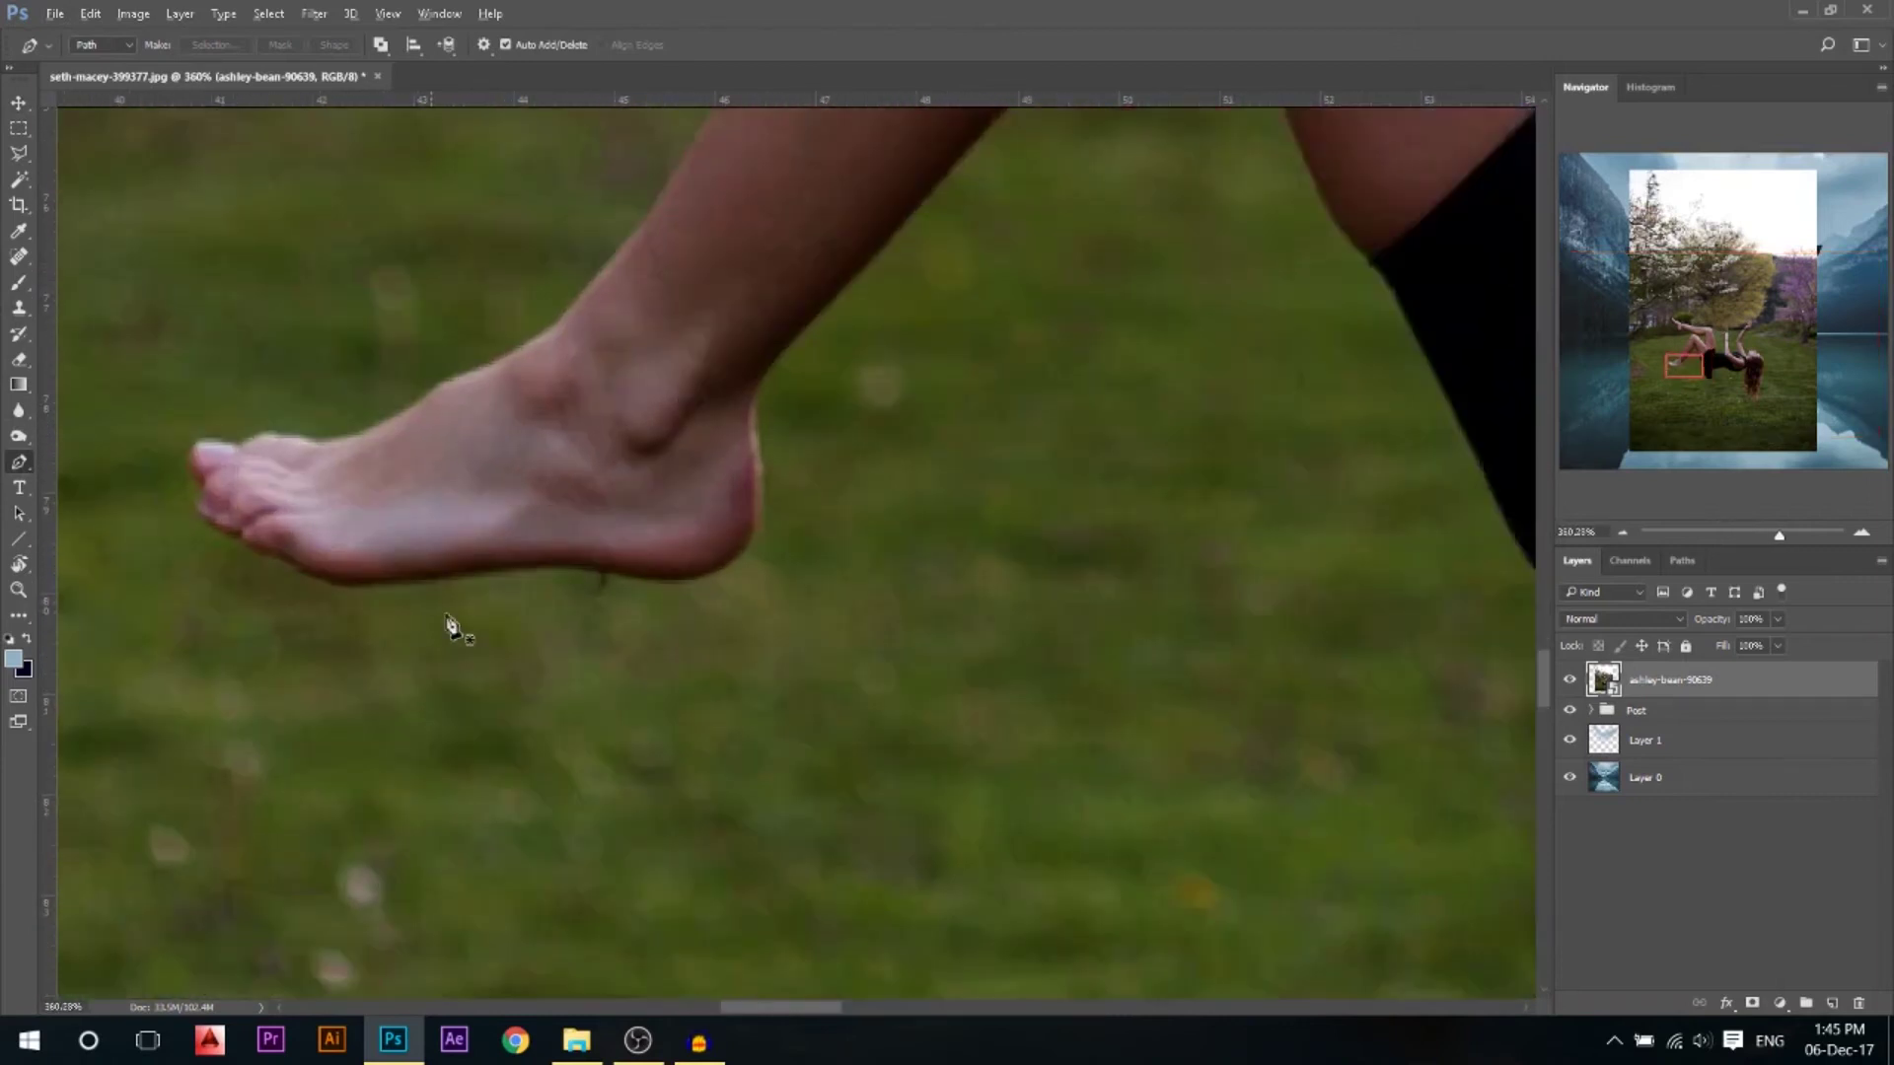
pyautogui.click(364, 587)
pyautogui.click(449, 577)
pyautogui.click(513, 566)
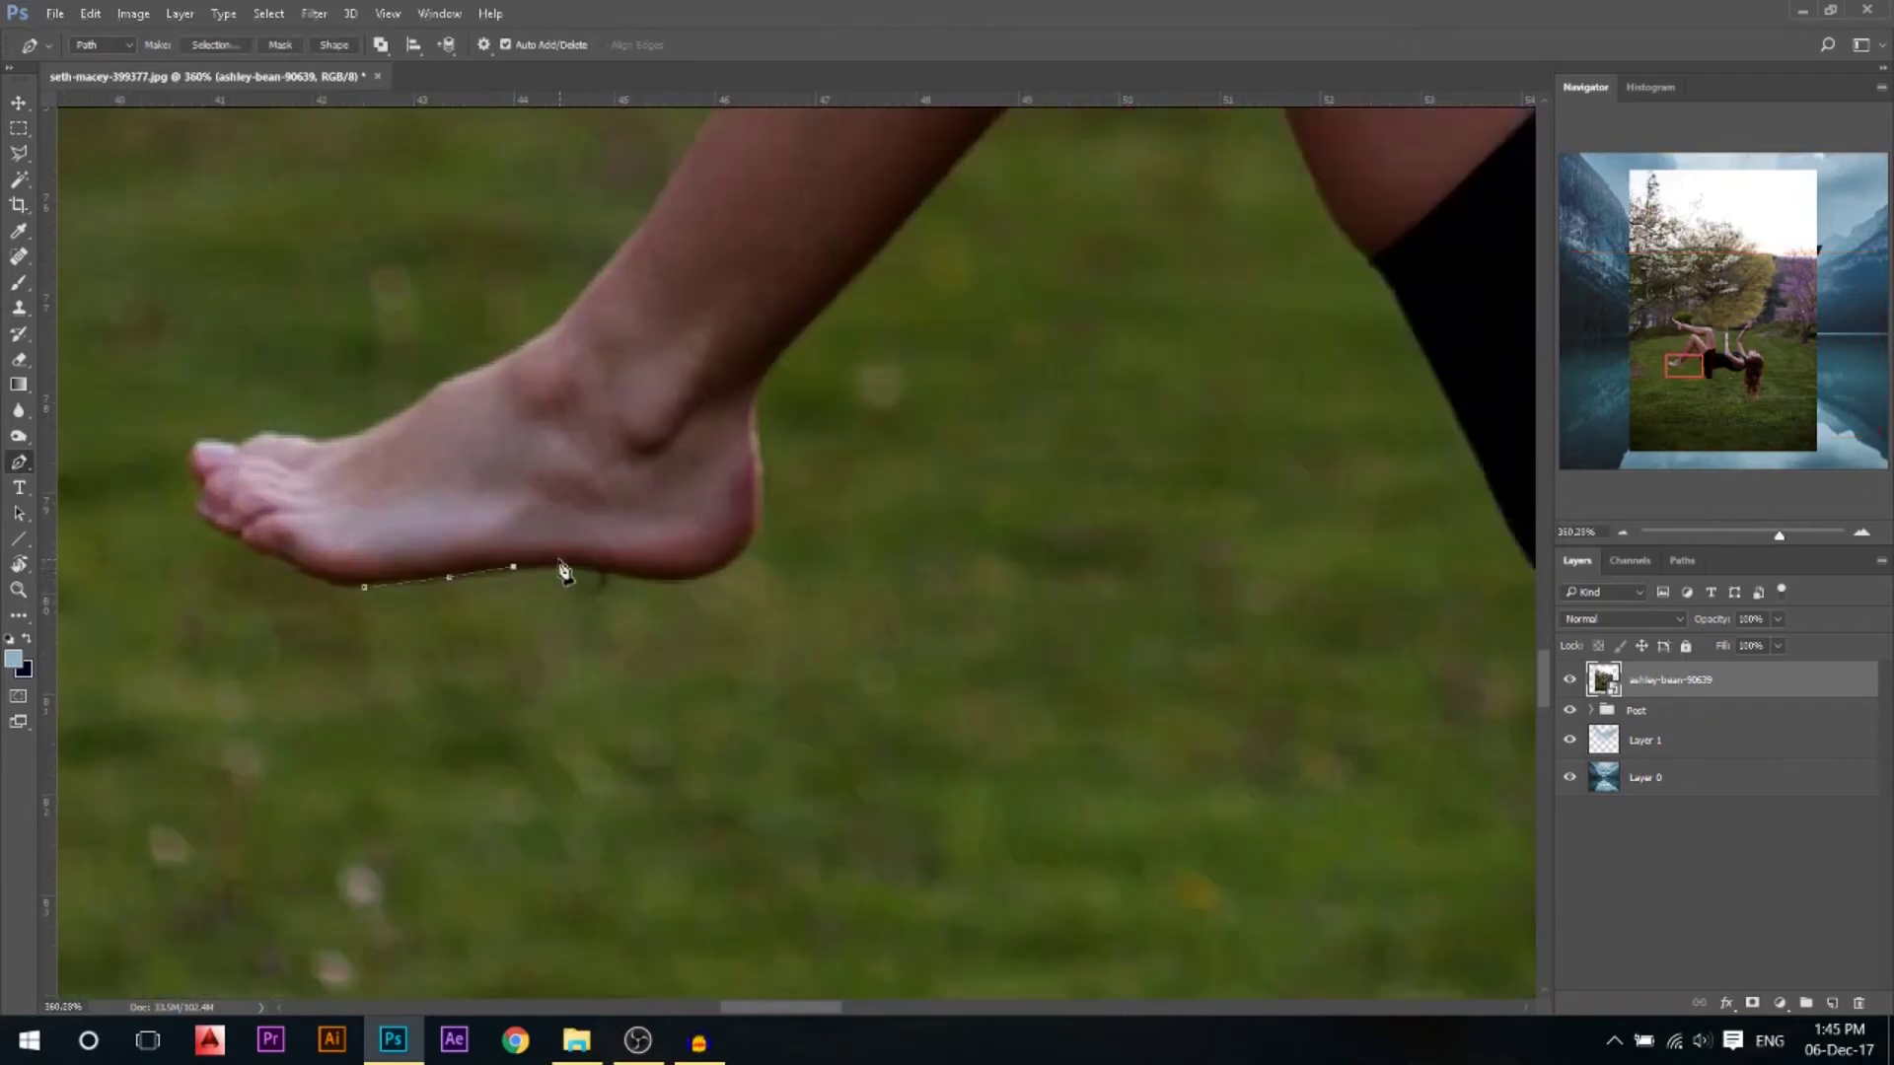
pyautogui.click(578, 563)
pyautogui.click(627, 580)
pyautogui.click(694, 580)
pyautogui.click(752, 545)
pyautogui.click(761, 485)
# Delete the unfinished foot path together with the placed ashley-bean-90639 photo layer
pyautogui.scroll(-7, 701, 523)
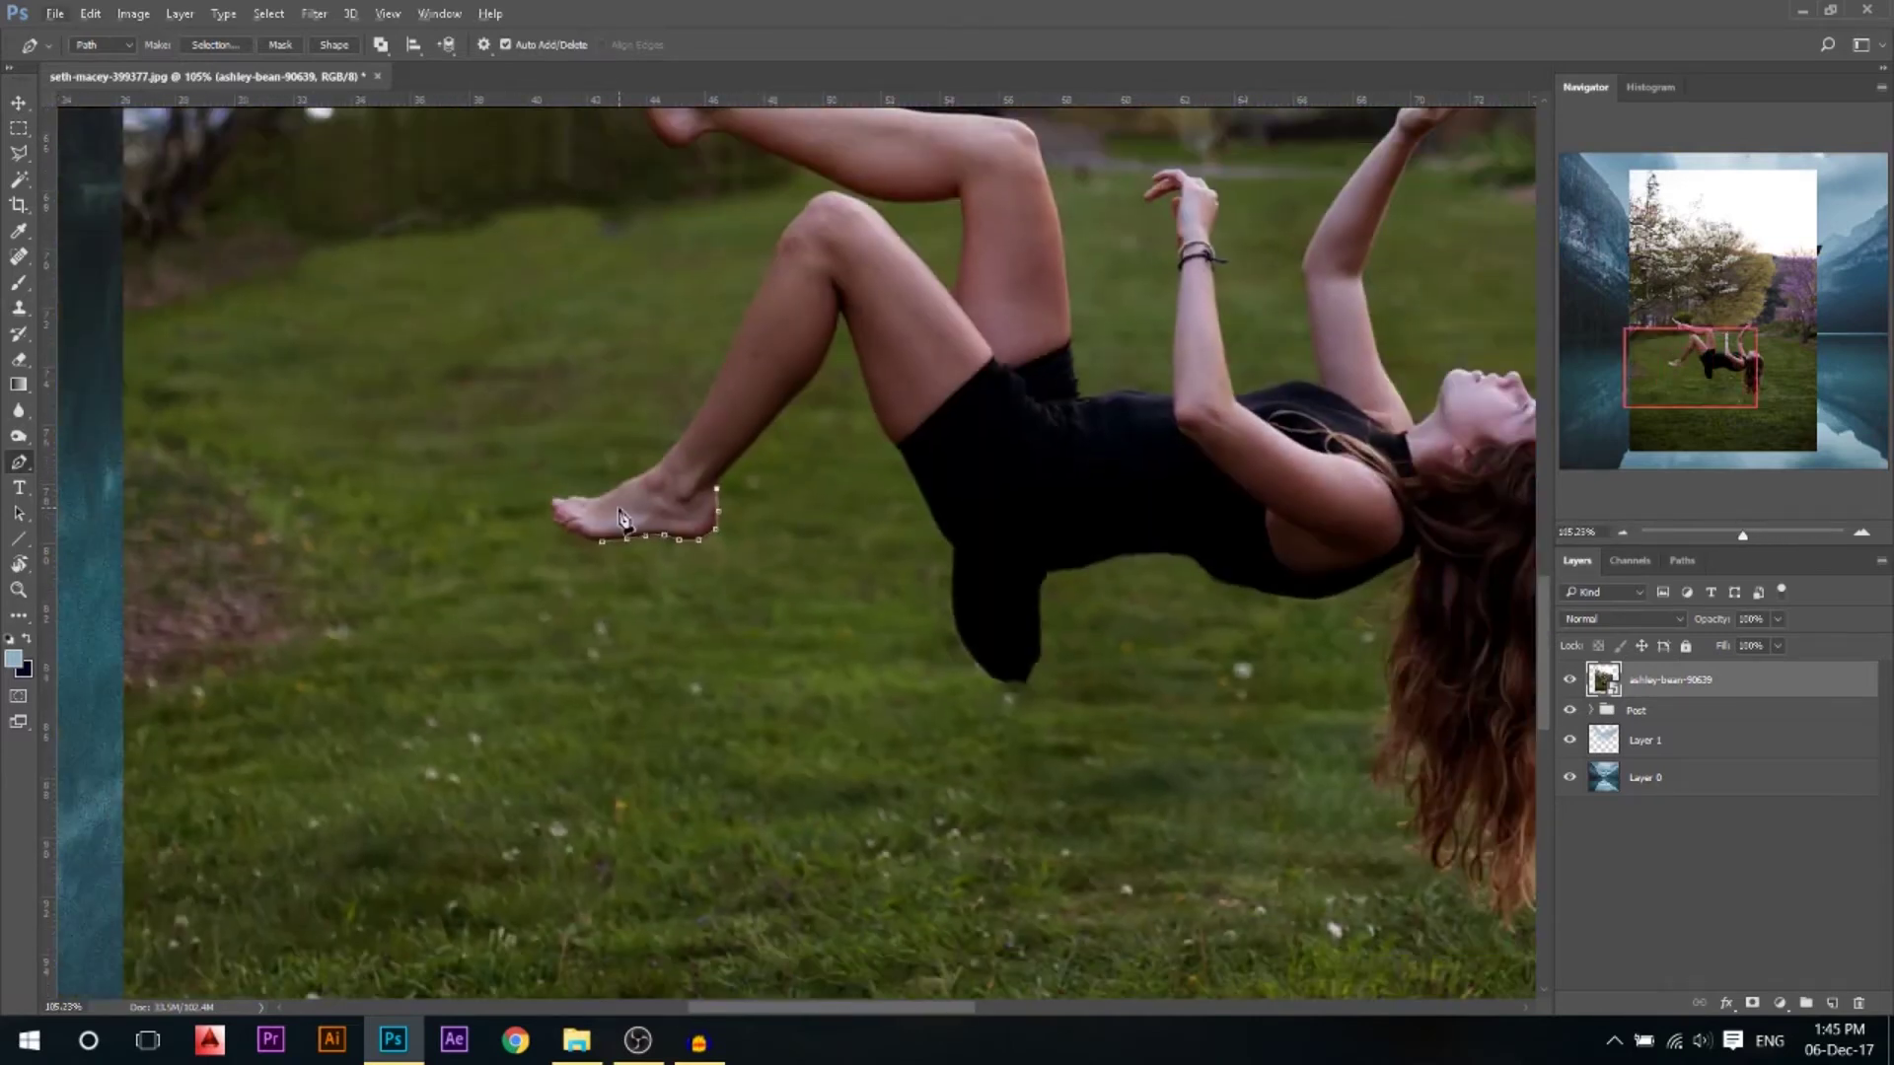
pyautogui.press('Delete')
pyautogui.press('Delete')
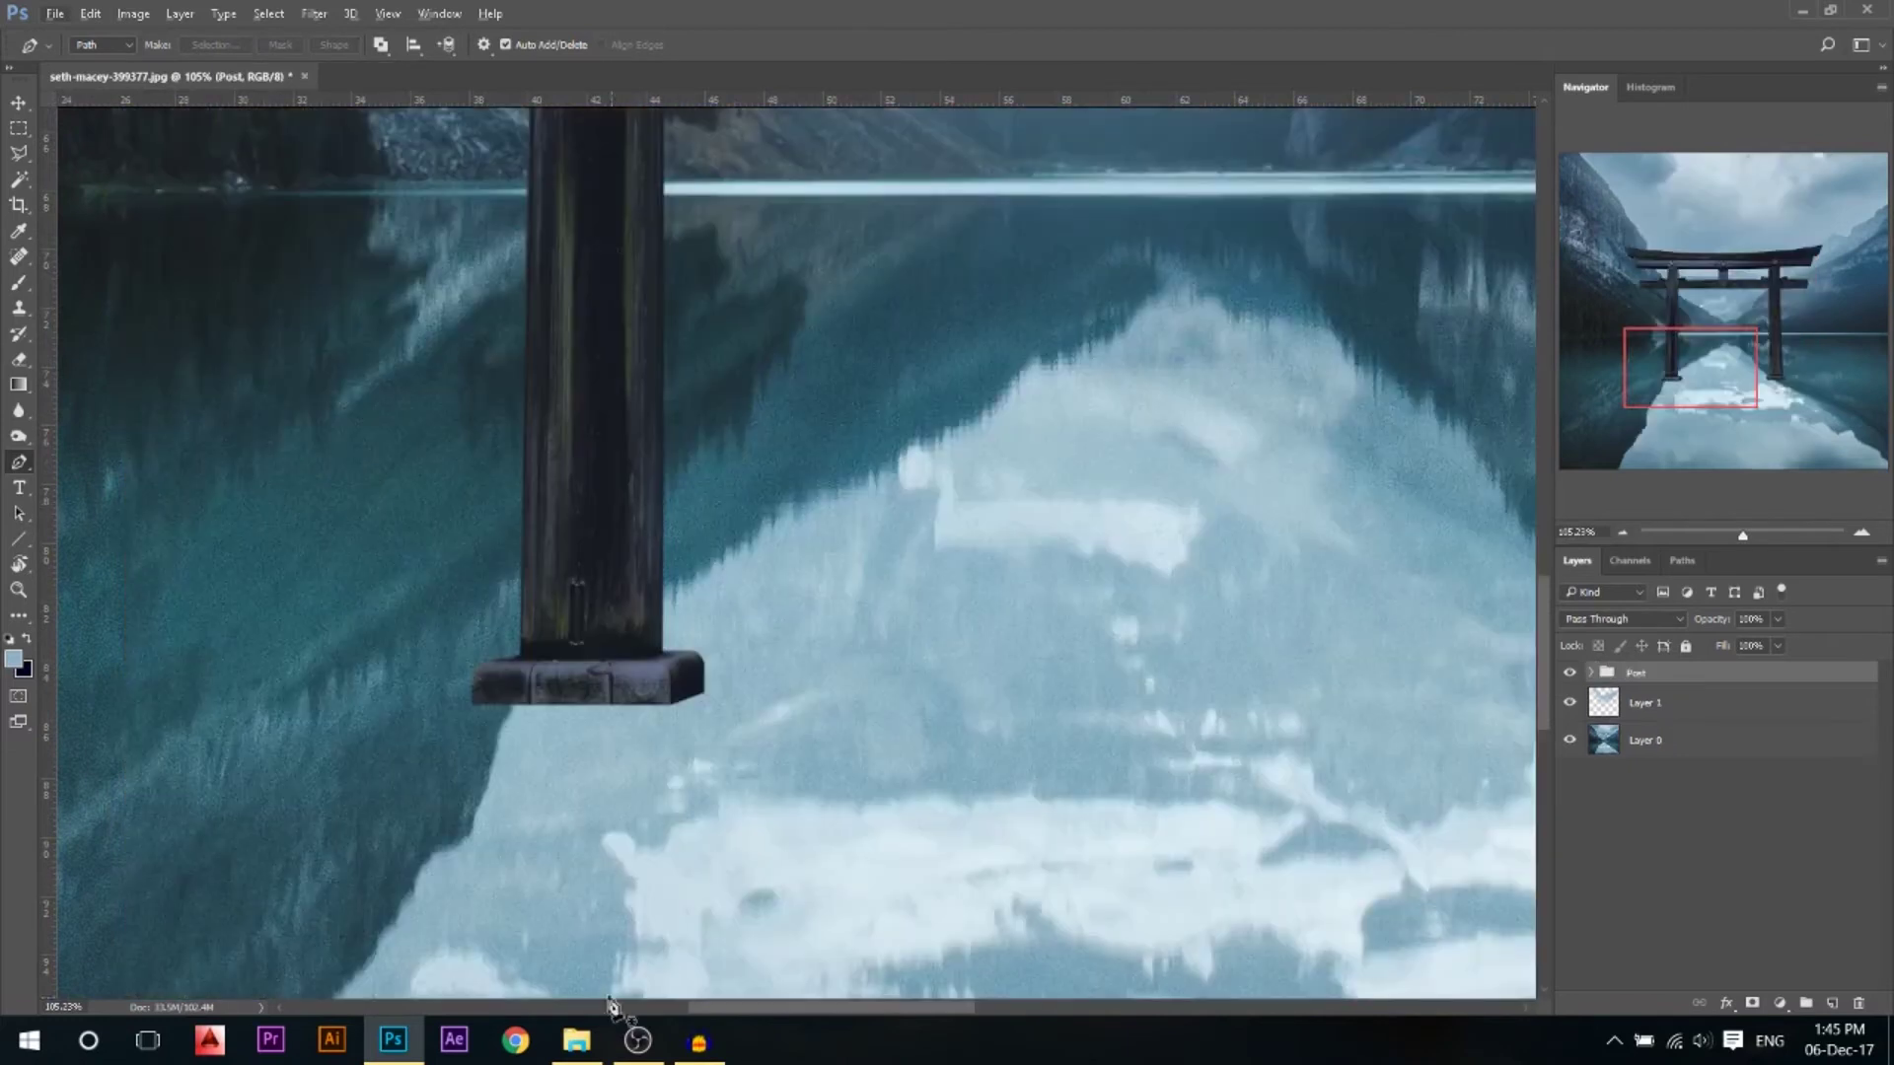
# Switch to File Explorer and open Floating.psd from the Freedom folder in Photoshop
pyautogui.click(577, 1040)
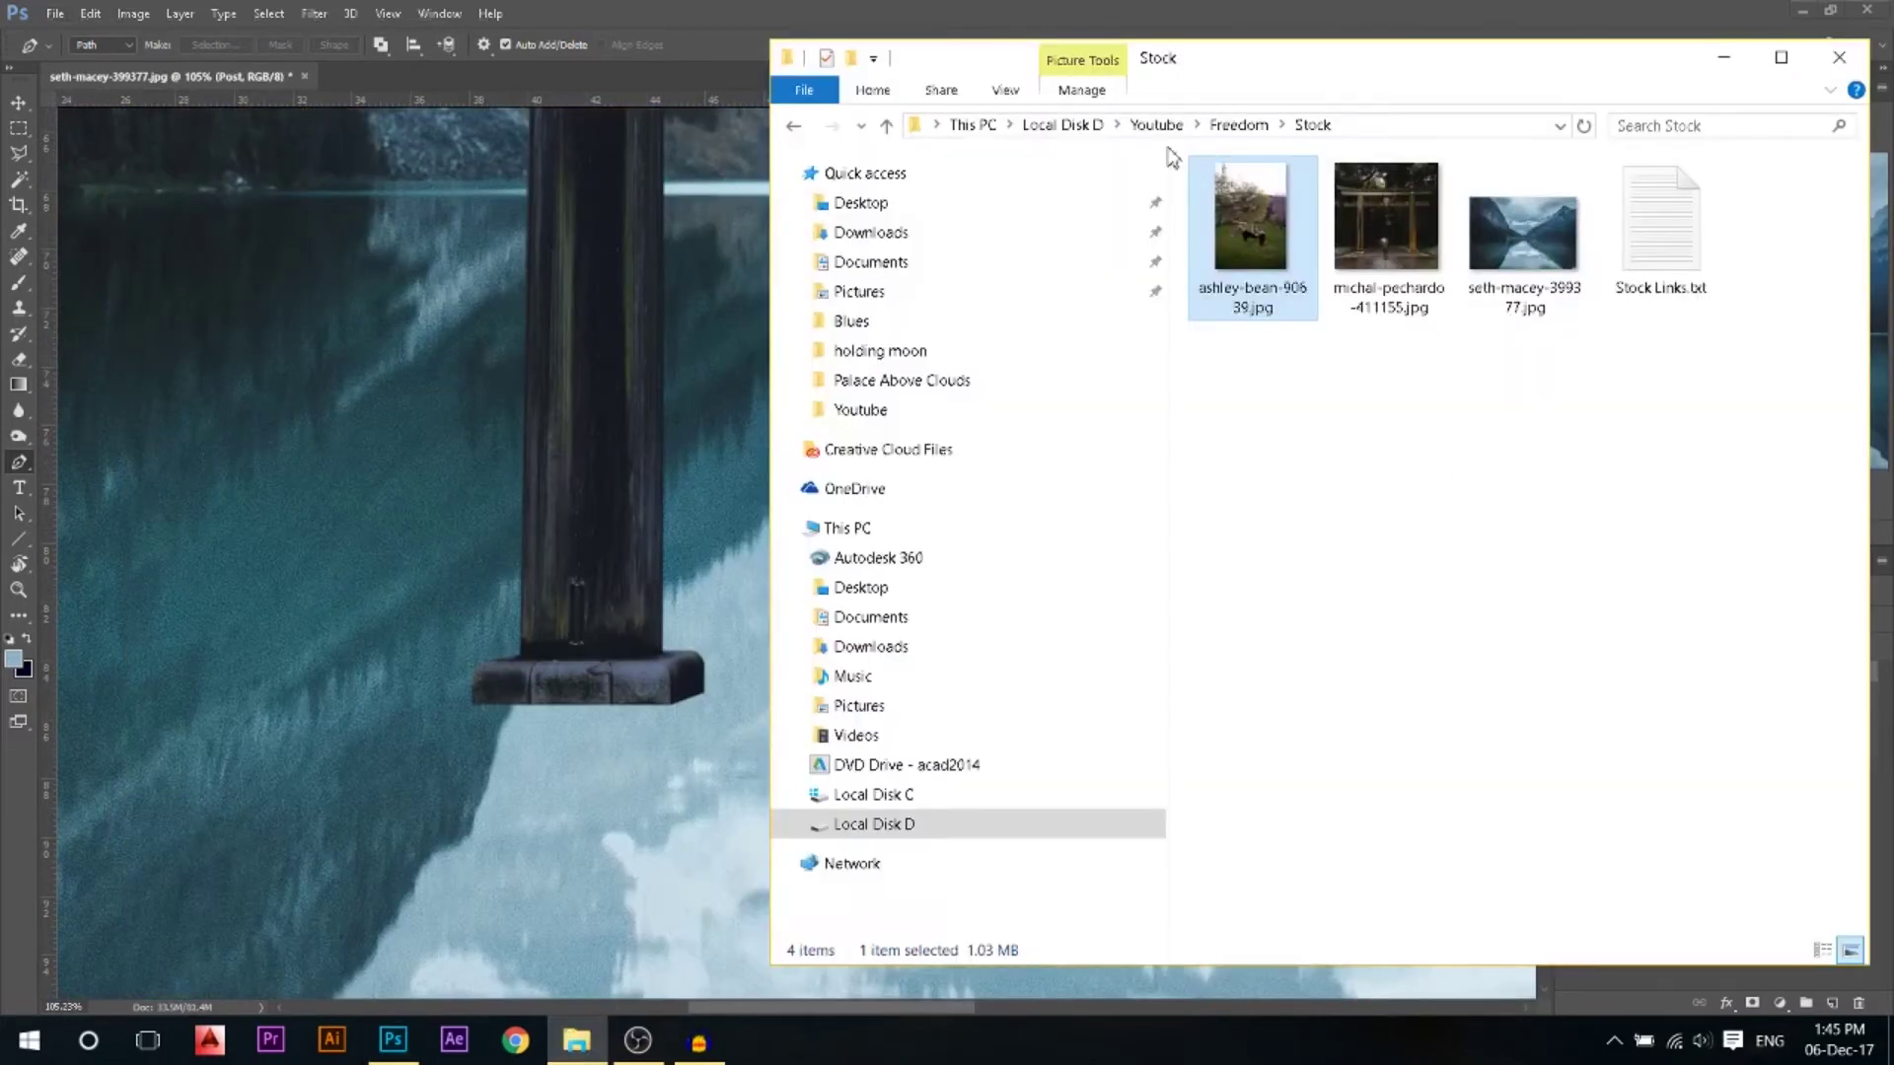
pyautogui.click(1239, 124)
pyautogui.doubleClick(1779, 247)
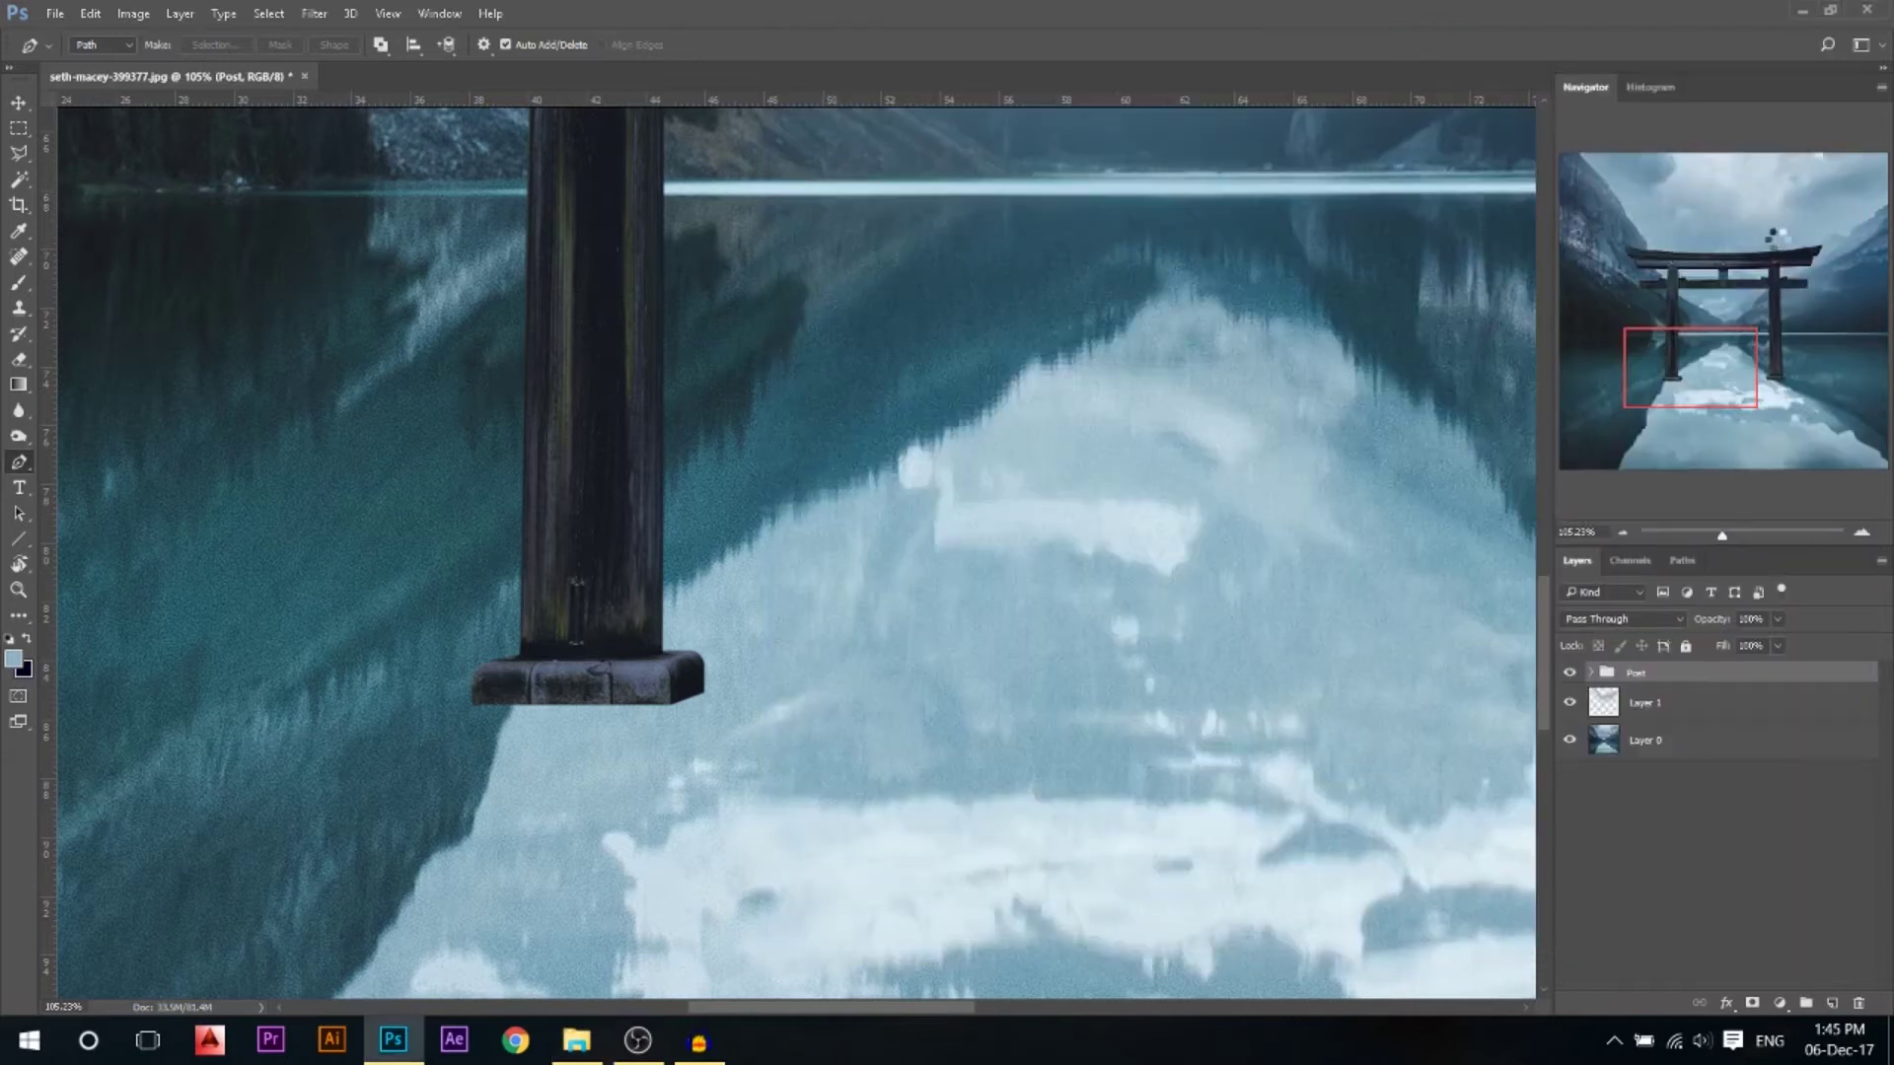
# Copy the masked model layer from the Model Rope group of Floating.psd into the seth-macey-399377.jpg composite
pyautogui.scroll(-2, 1709, 792)
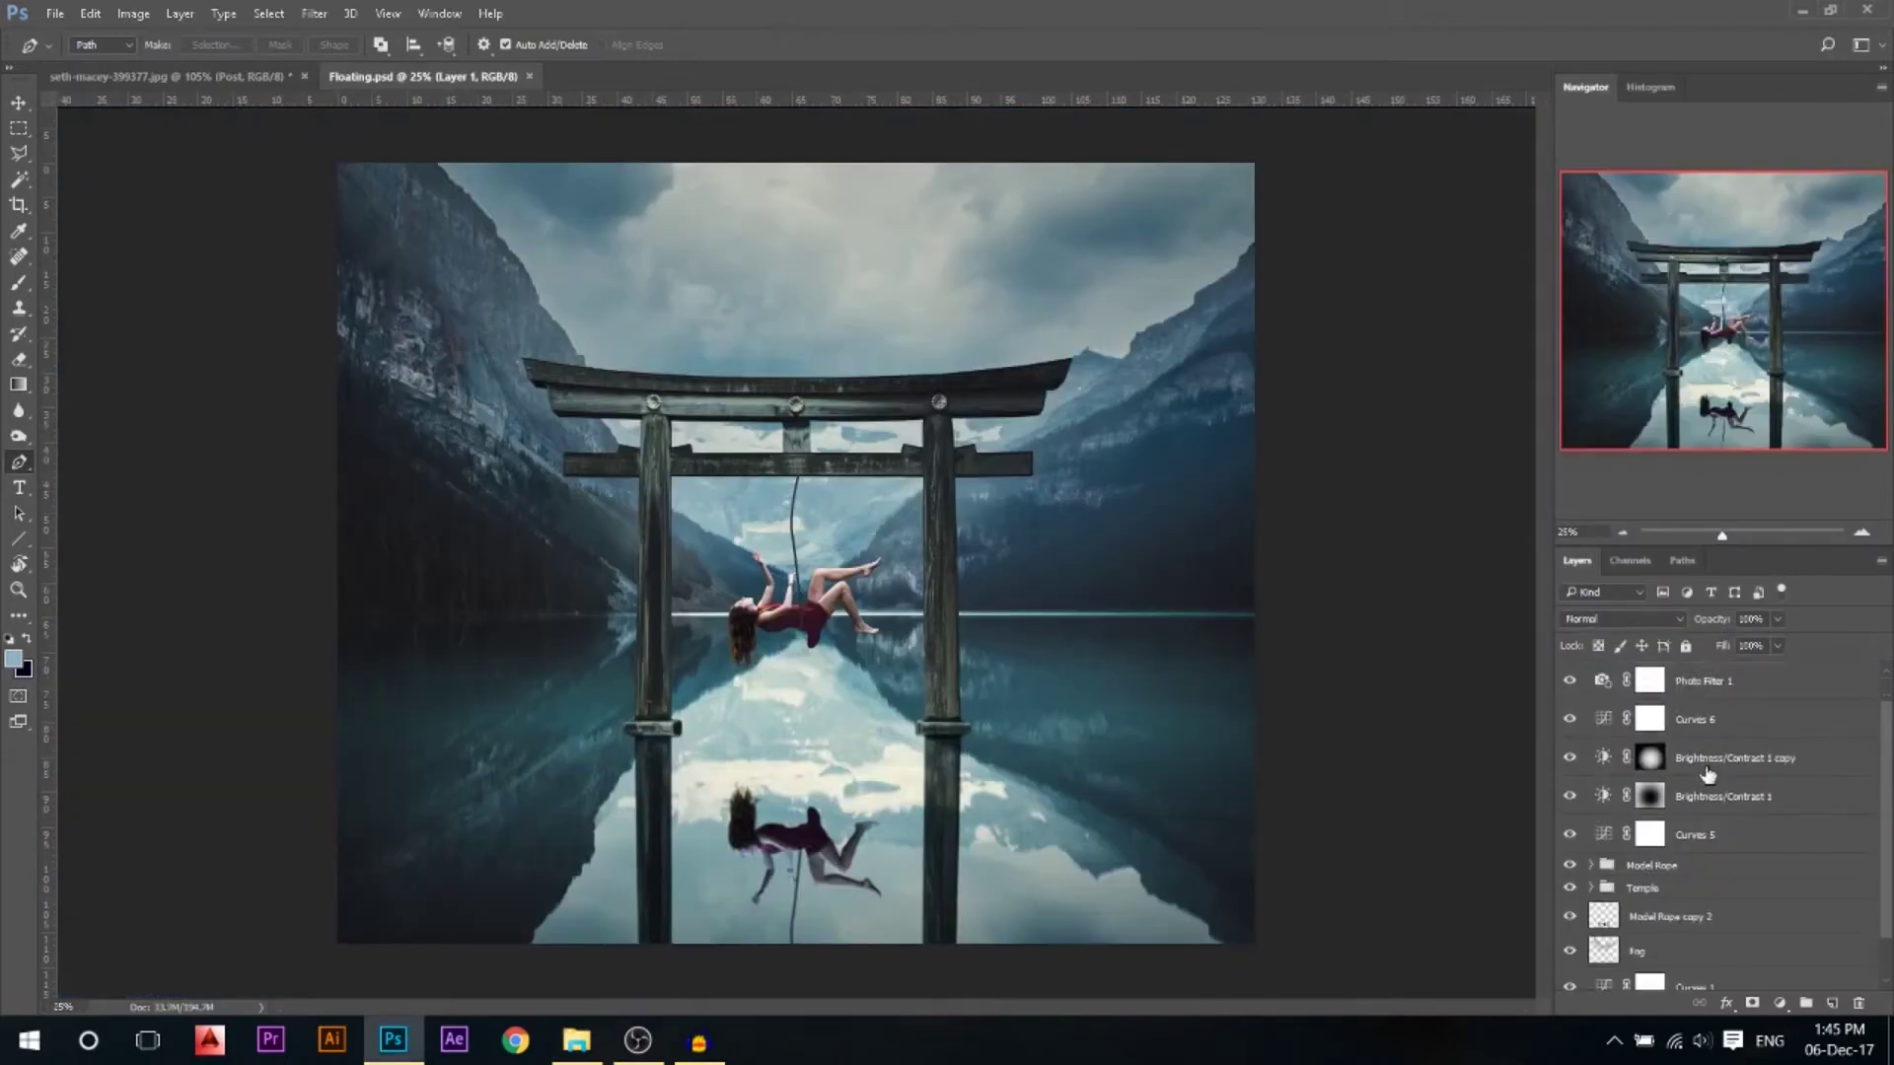
pyautogui.click(1591, 815)
pyautogui.scroll(-2, 1717, 878)
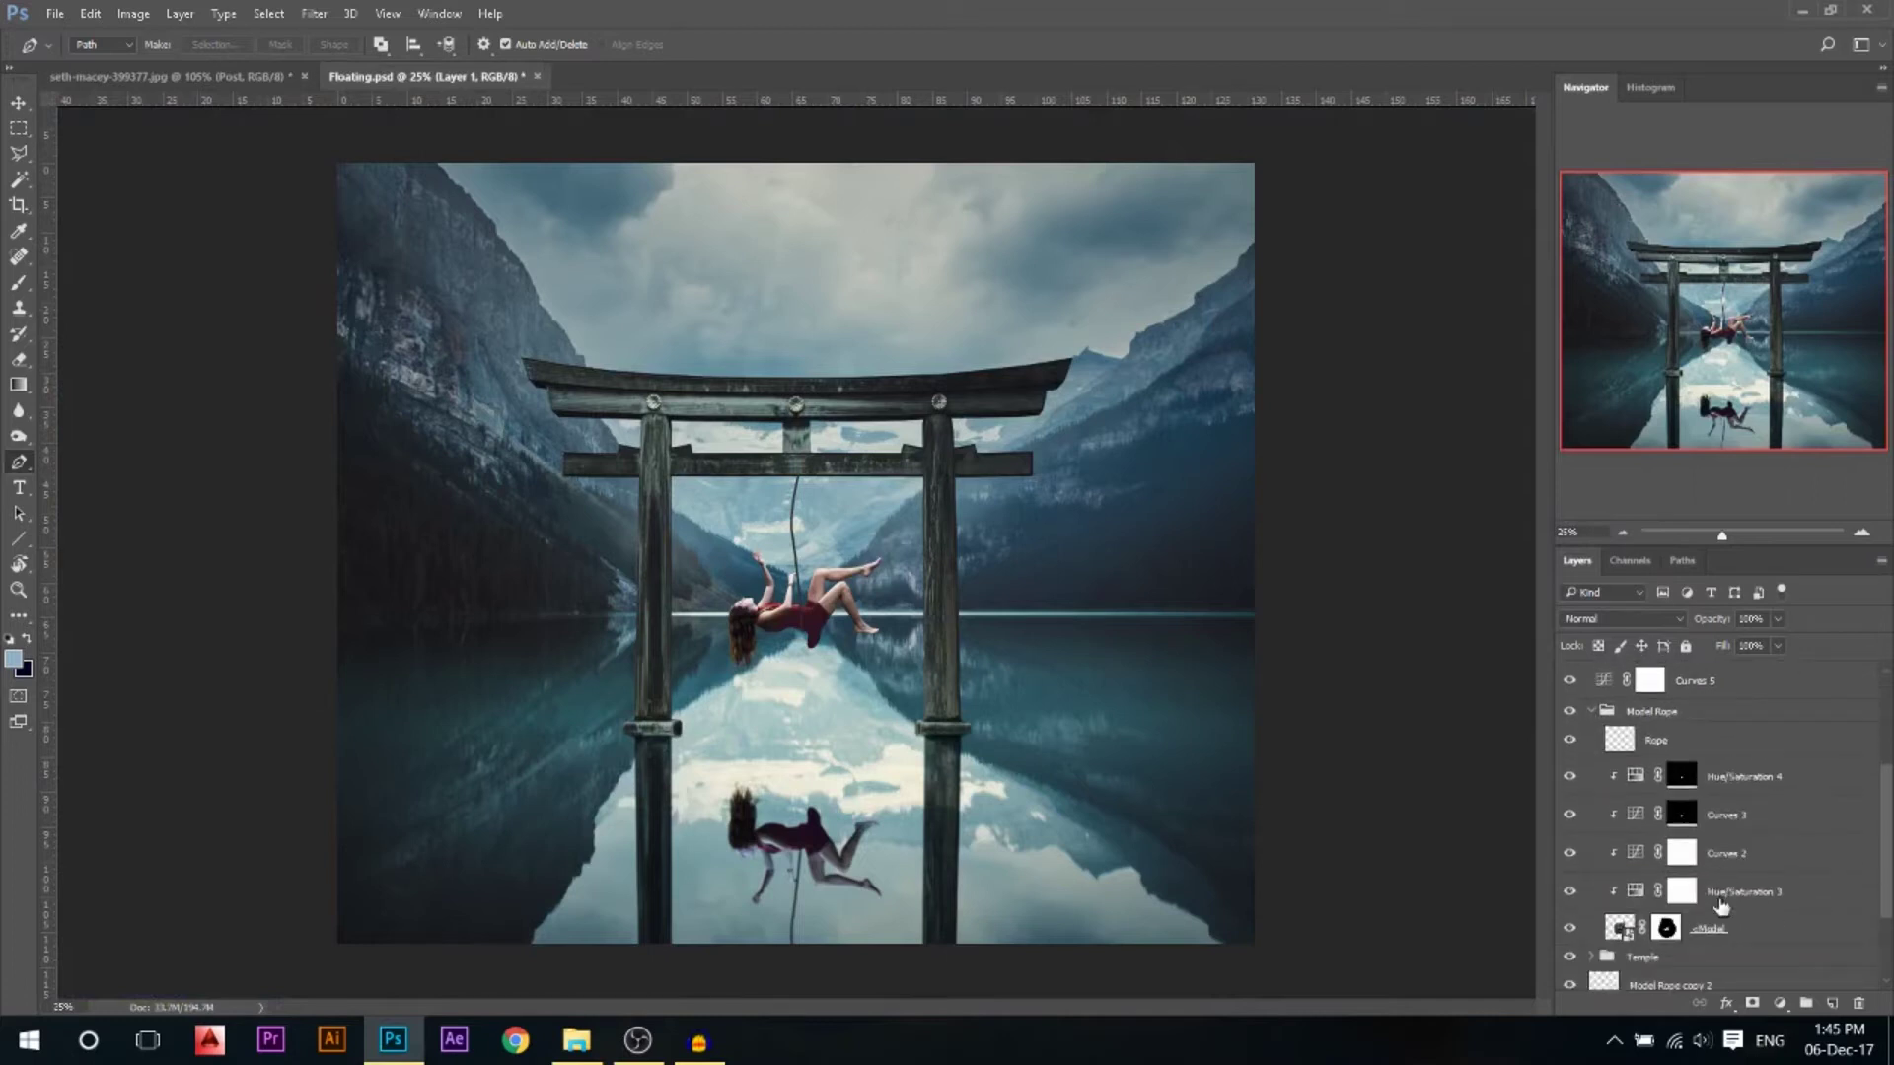
pyautogui.click(1717, 928)
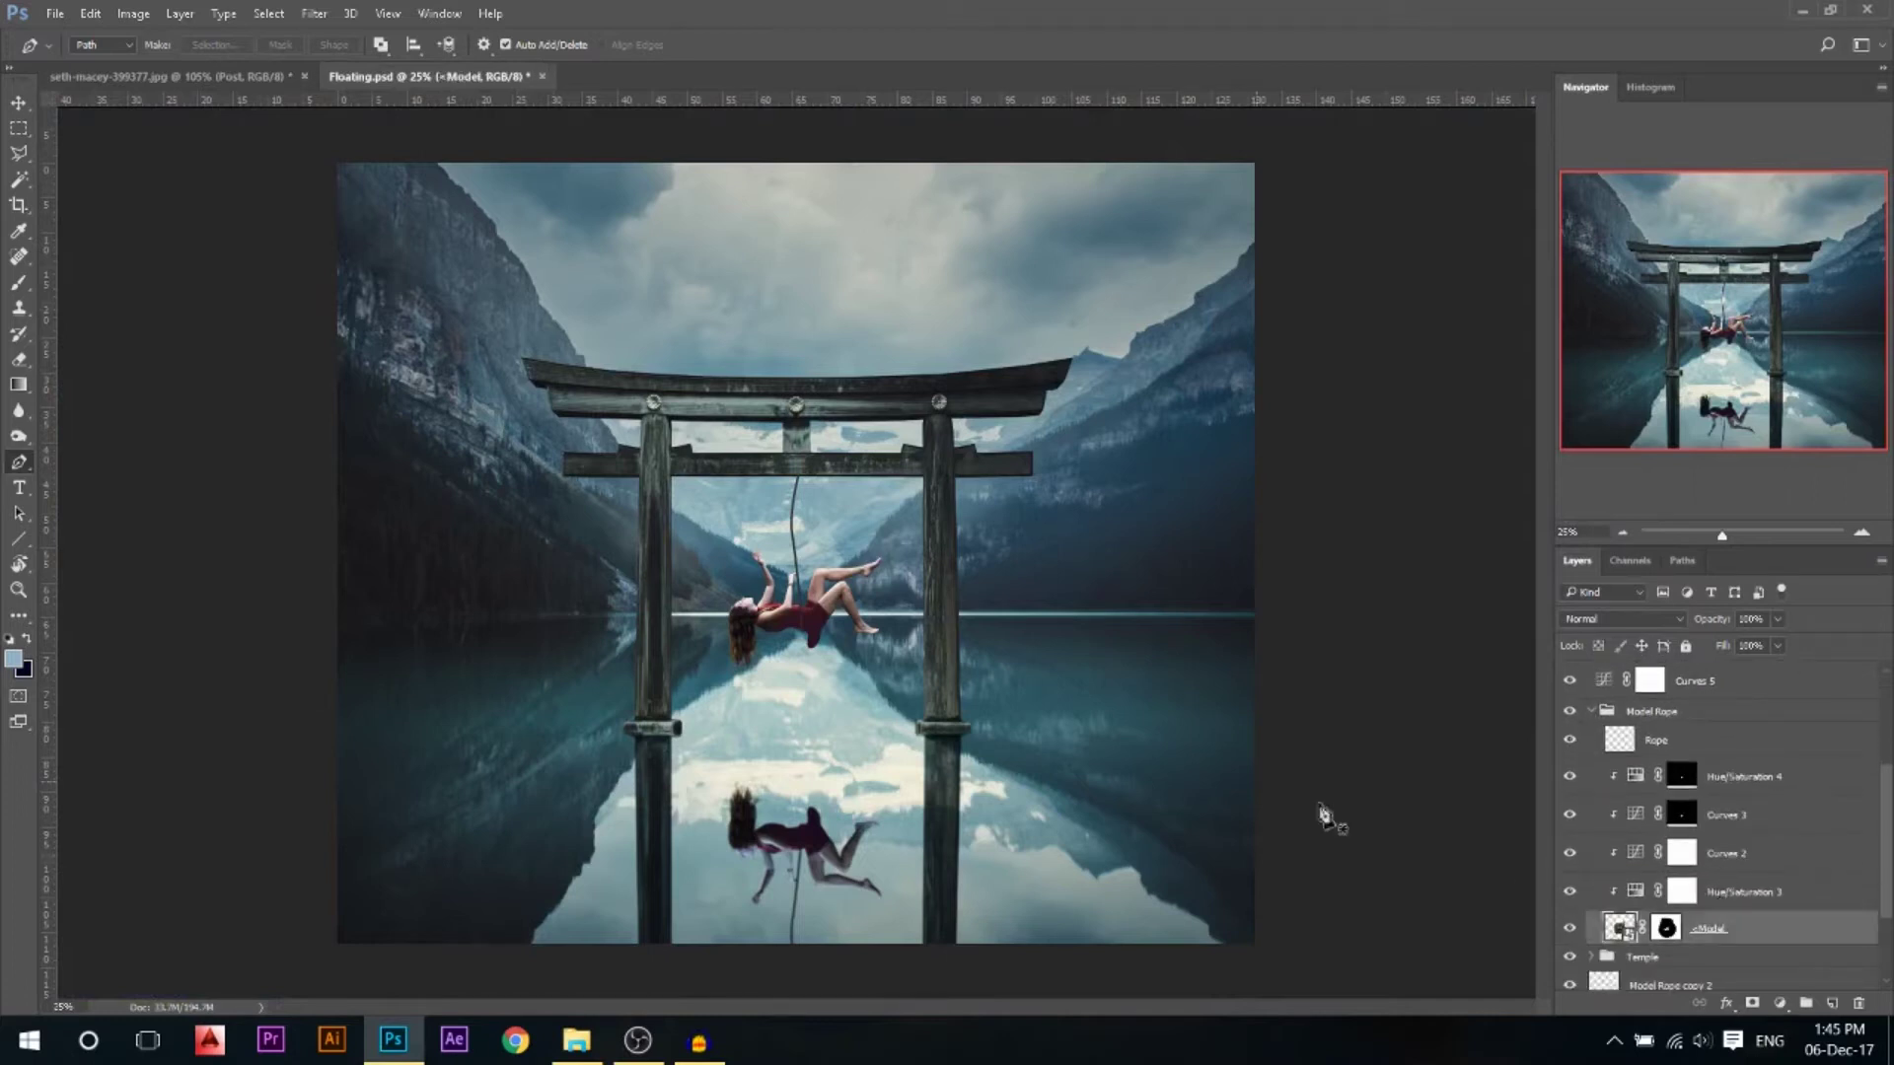
pyautogui.click(19, 102)
pyautogui.moveTo(550, 337); pyautogui.dragTo(866, 461)
# Position the floating model between the two gate posts just above the water, keeping her original size
pyautogui.scroll(-5, 866, 460)
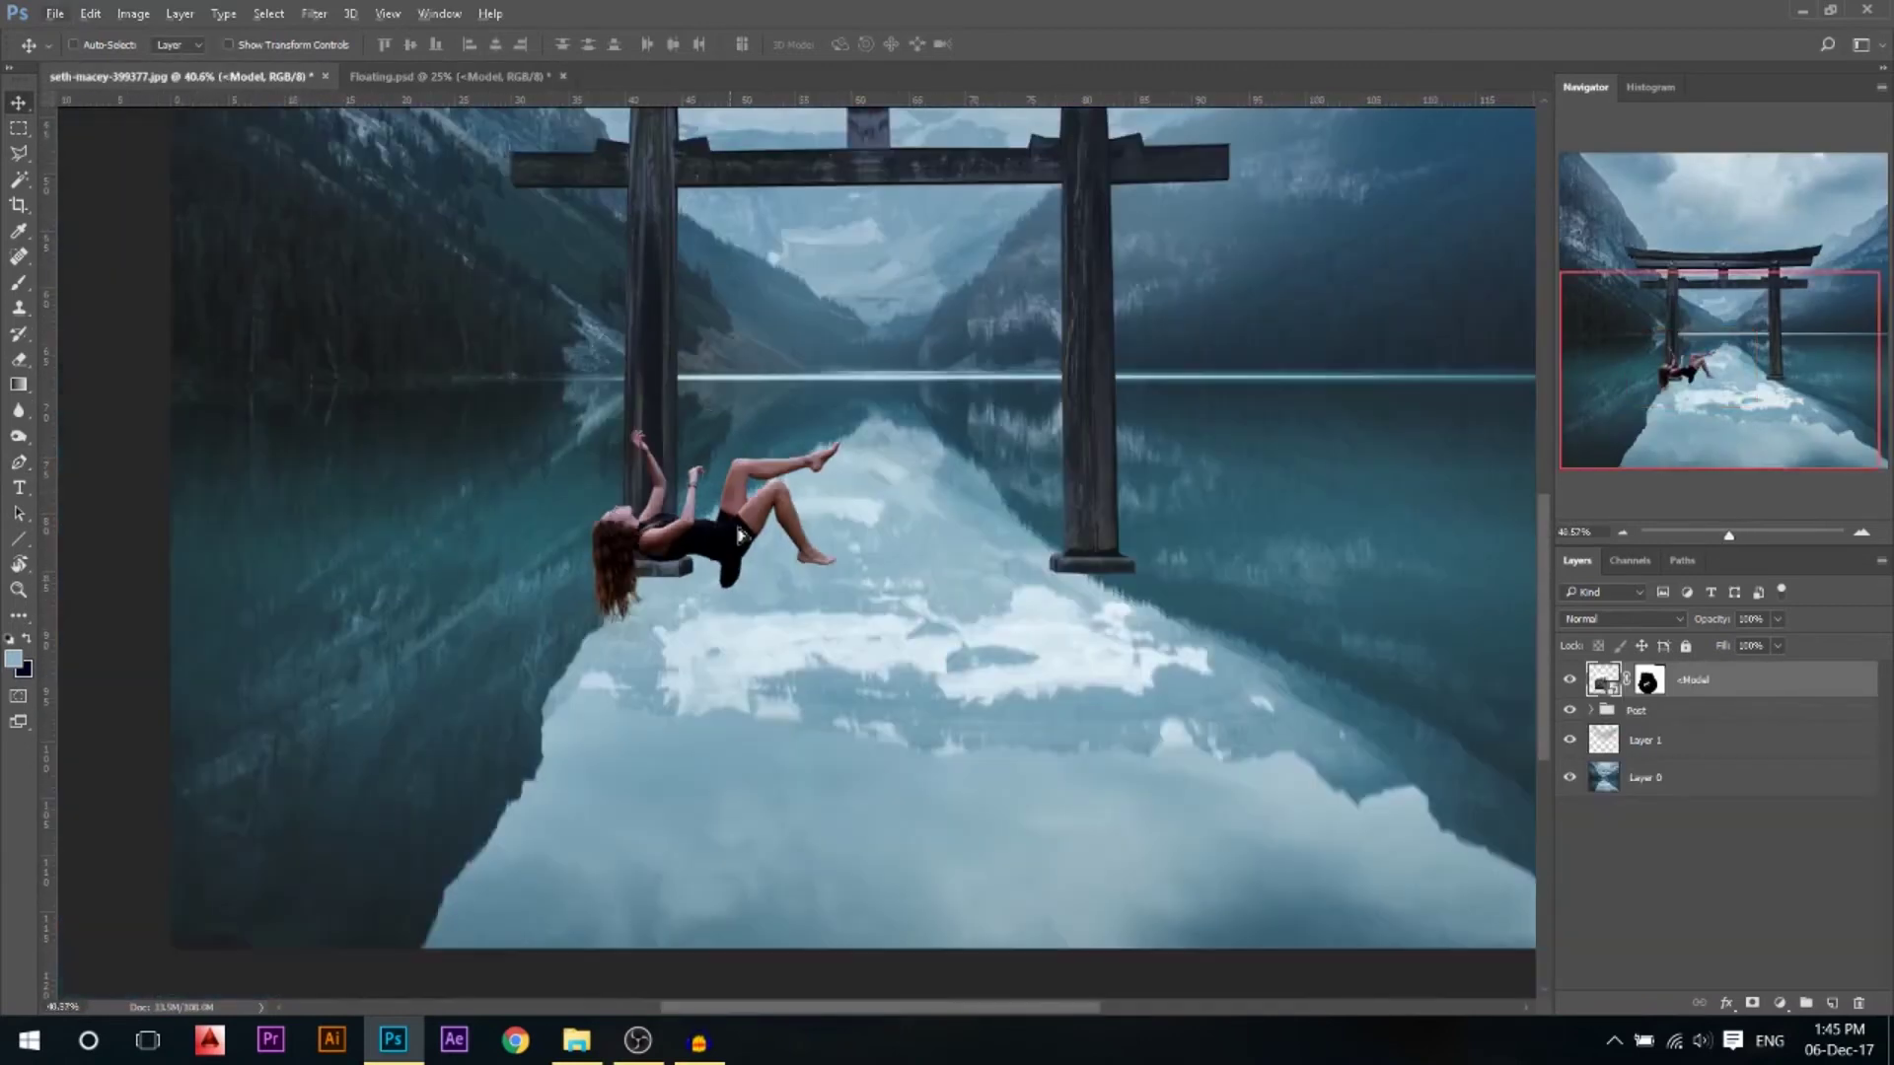
pyautogui.moveTo(945, 414); pyautogui.dragTo(1049, 341)
pyautogui.hotkey('ctrl', 't')
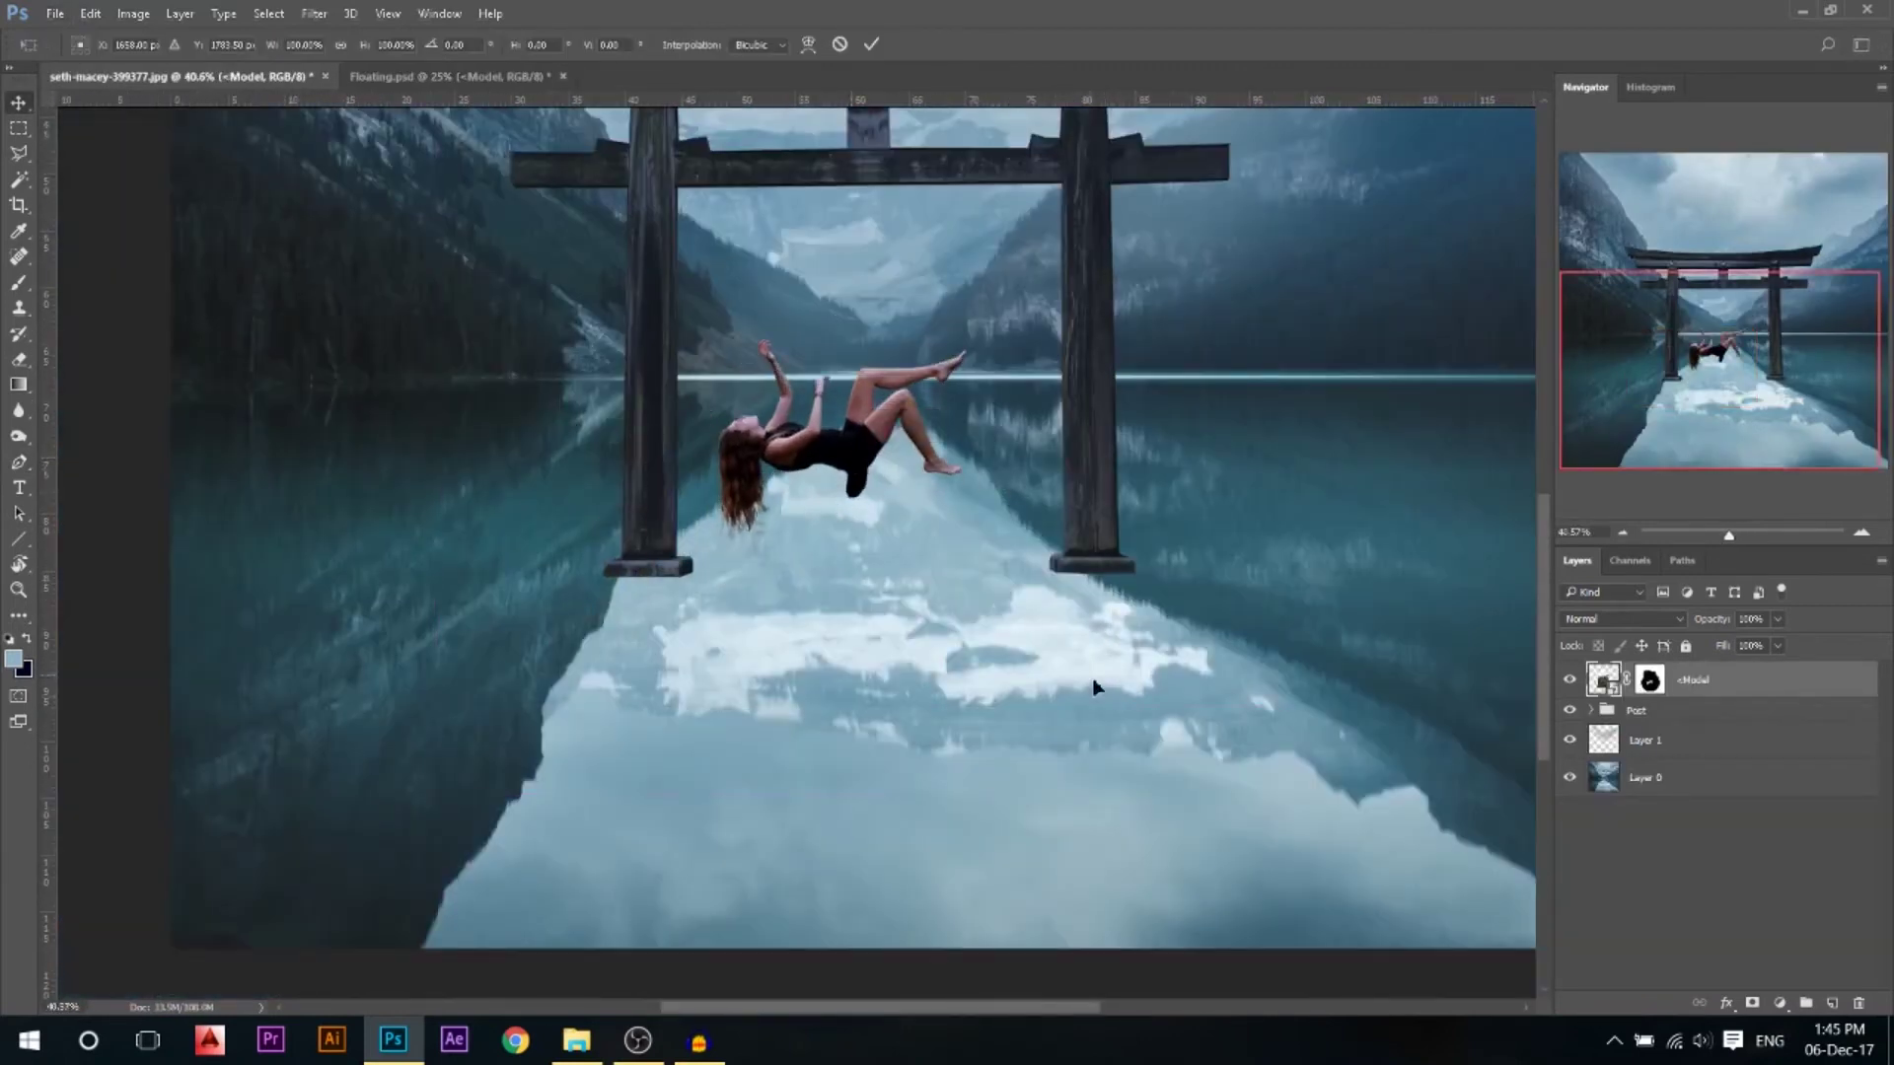
pyautogui.press('Return')
# Close the Floating.psd document and return to the lake composite
pyautogui.scroll(-2, 901, 626)
pyautogui.rightClick(497, 79)
pyautogui.click(583, 122)
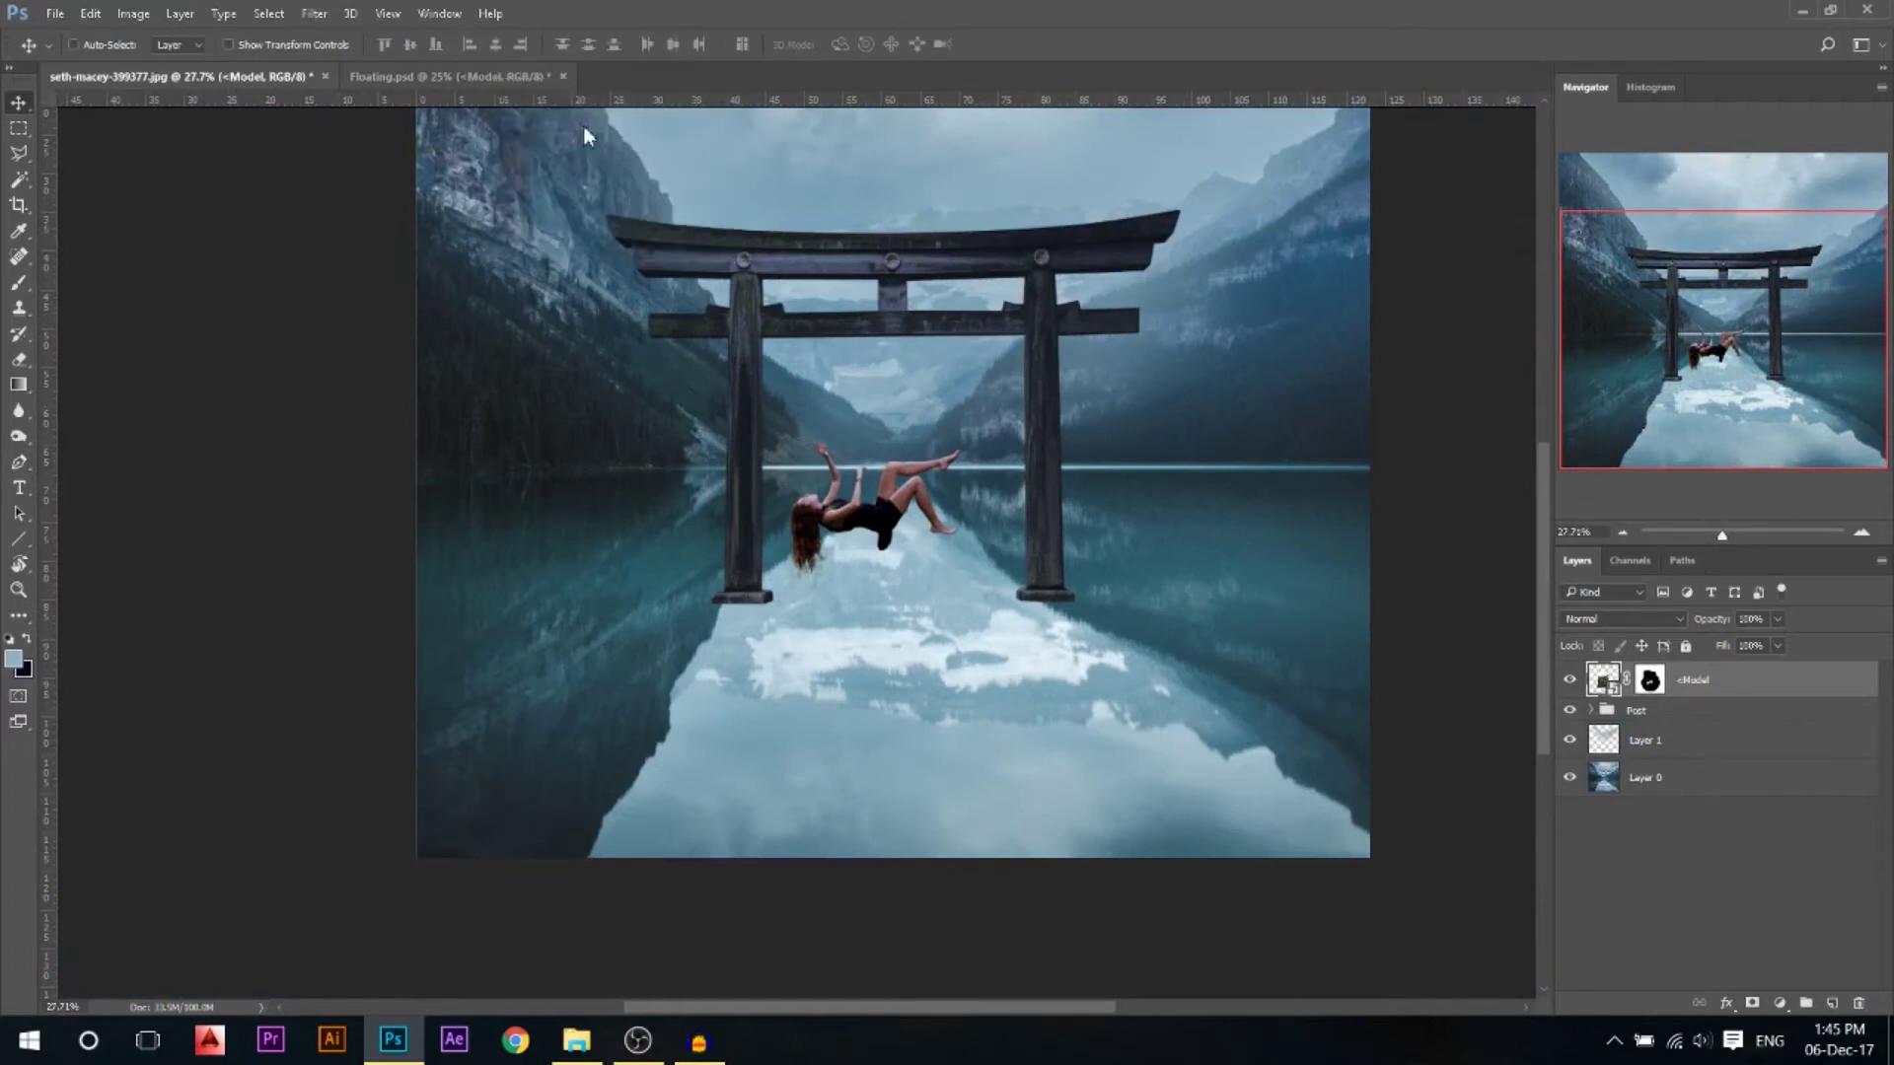
pyautogui.click(940, 400)
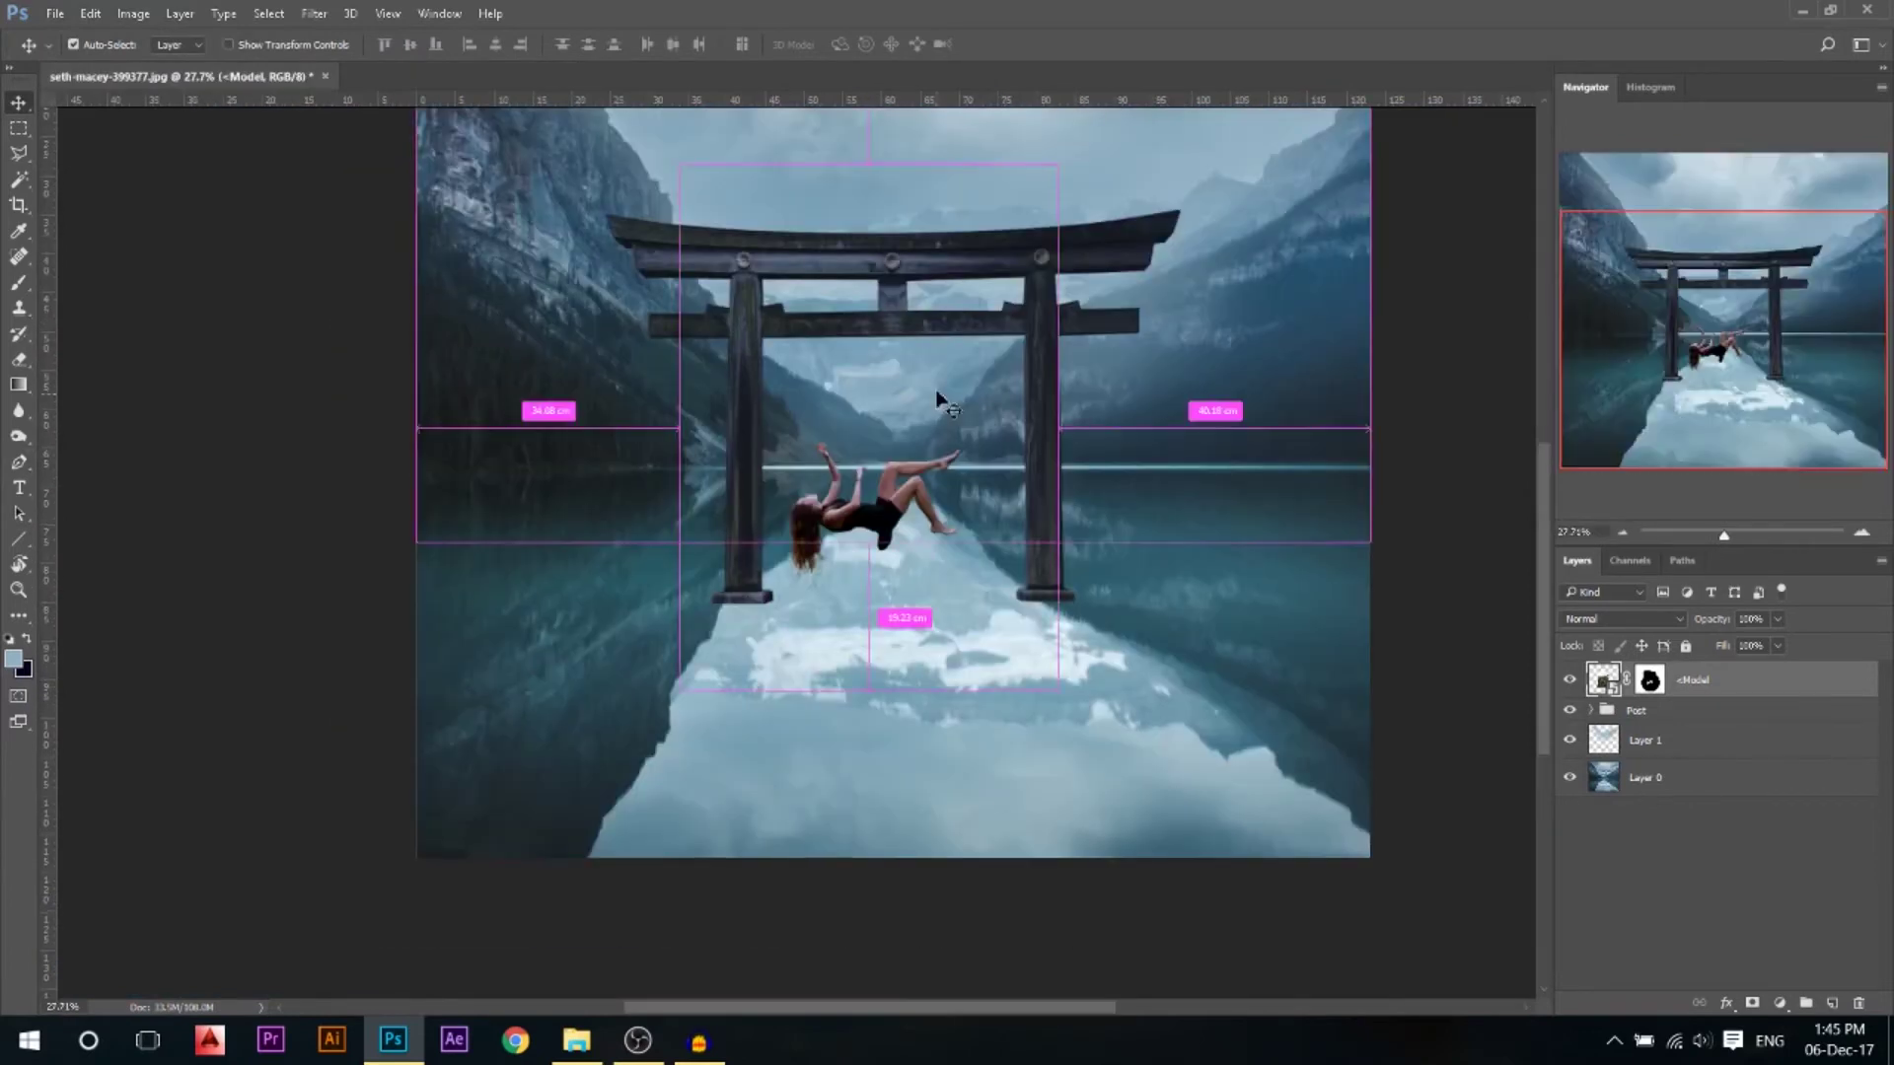
# Move the model slightly so she floats centred beneath the gate's crossbeam
pyautogui.scroll(-1, 802, 666)
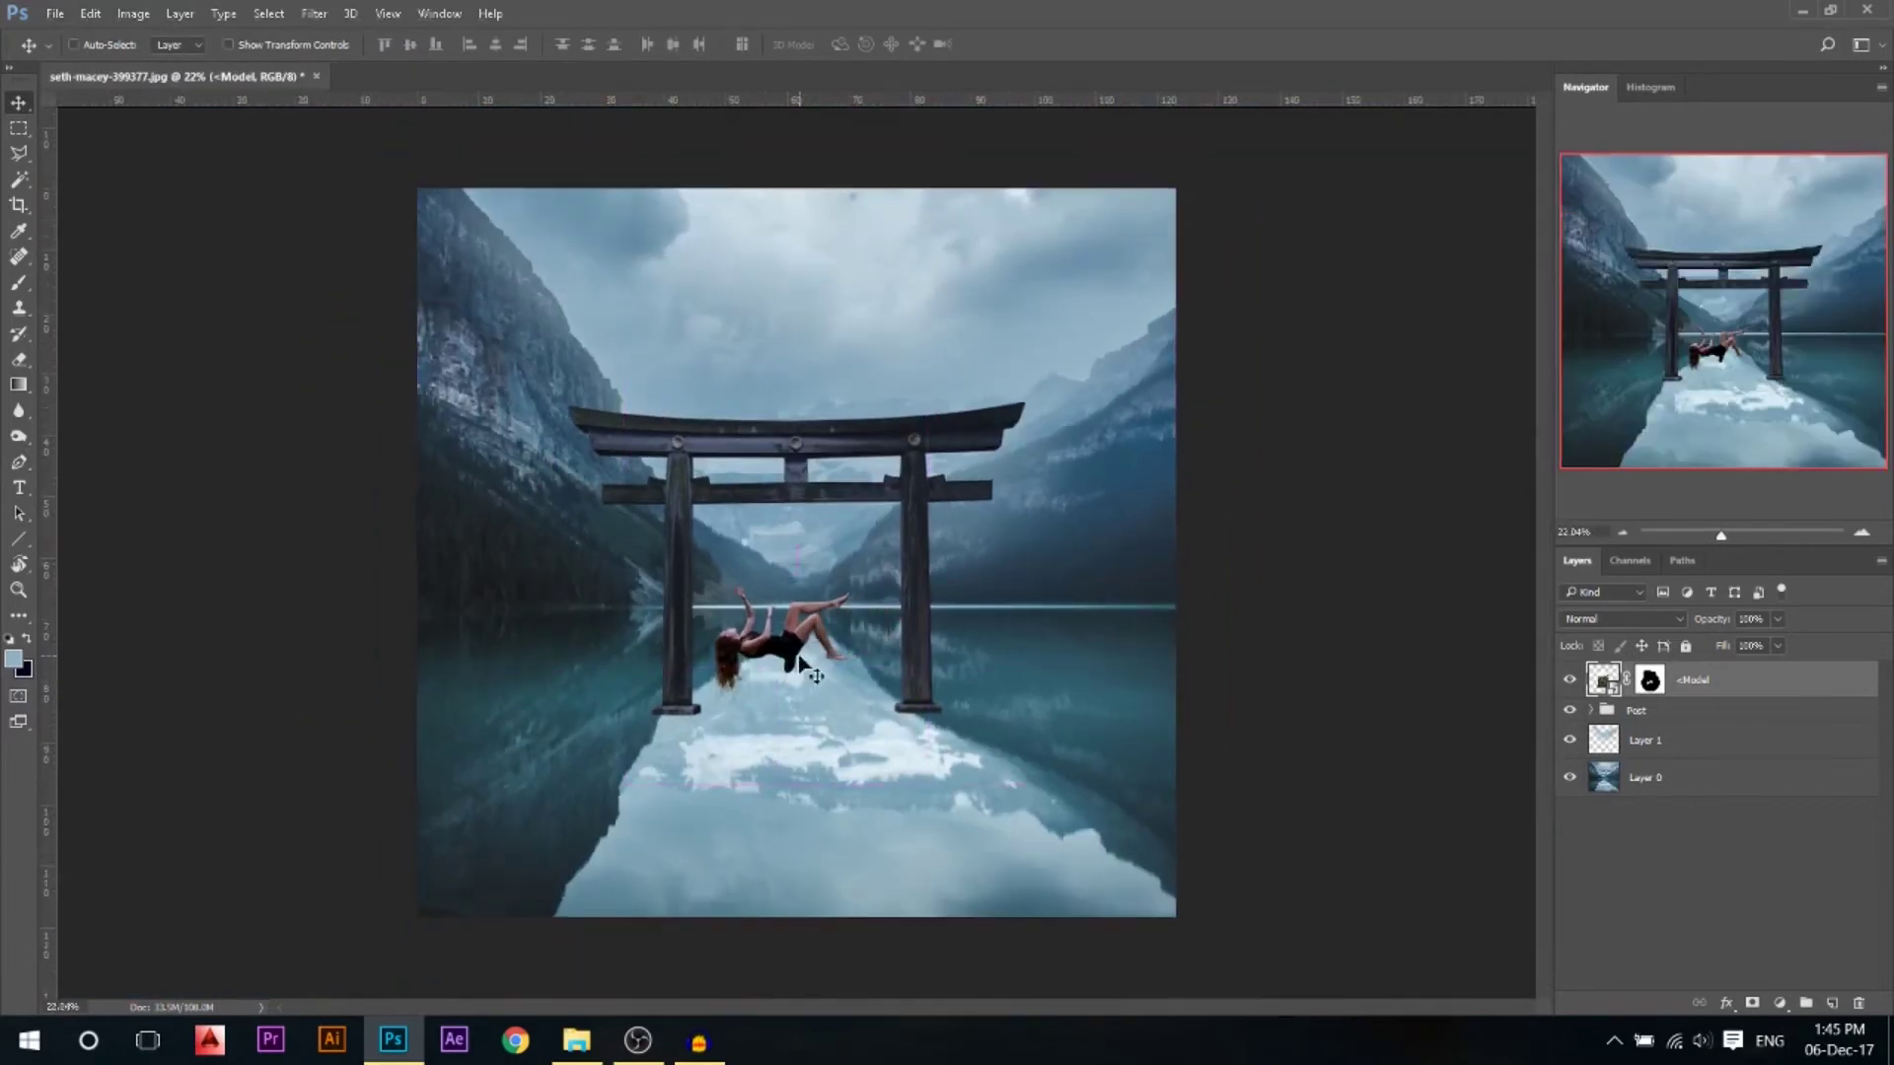
pyautogui.scroll(2, 802, 666)
pyautogui.moveTo(785, 673); pyautogui.dragTo(811, 664)
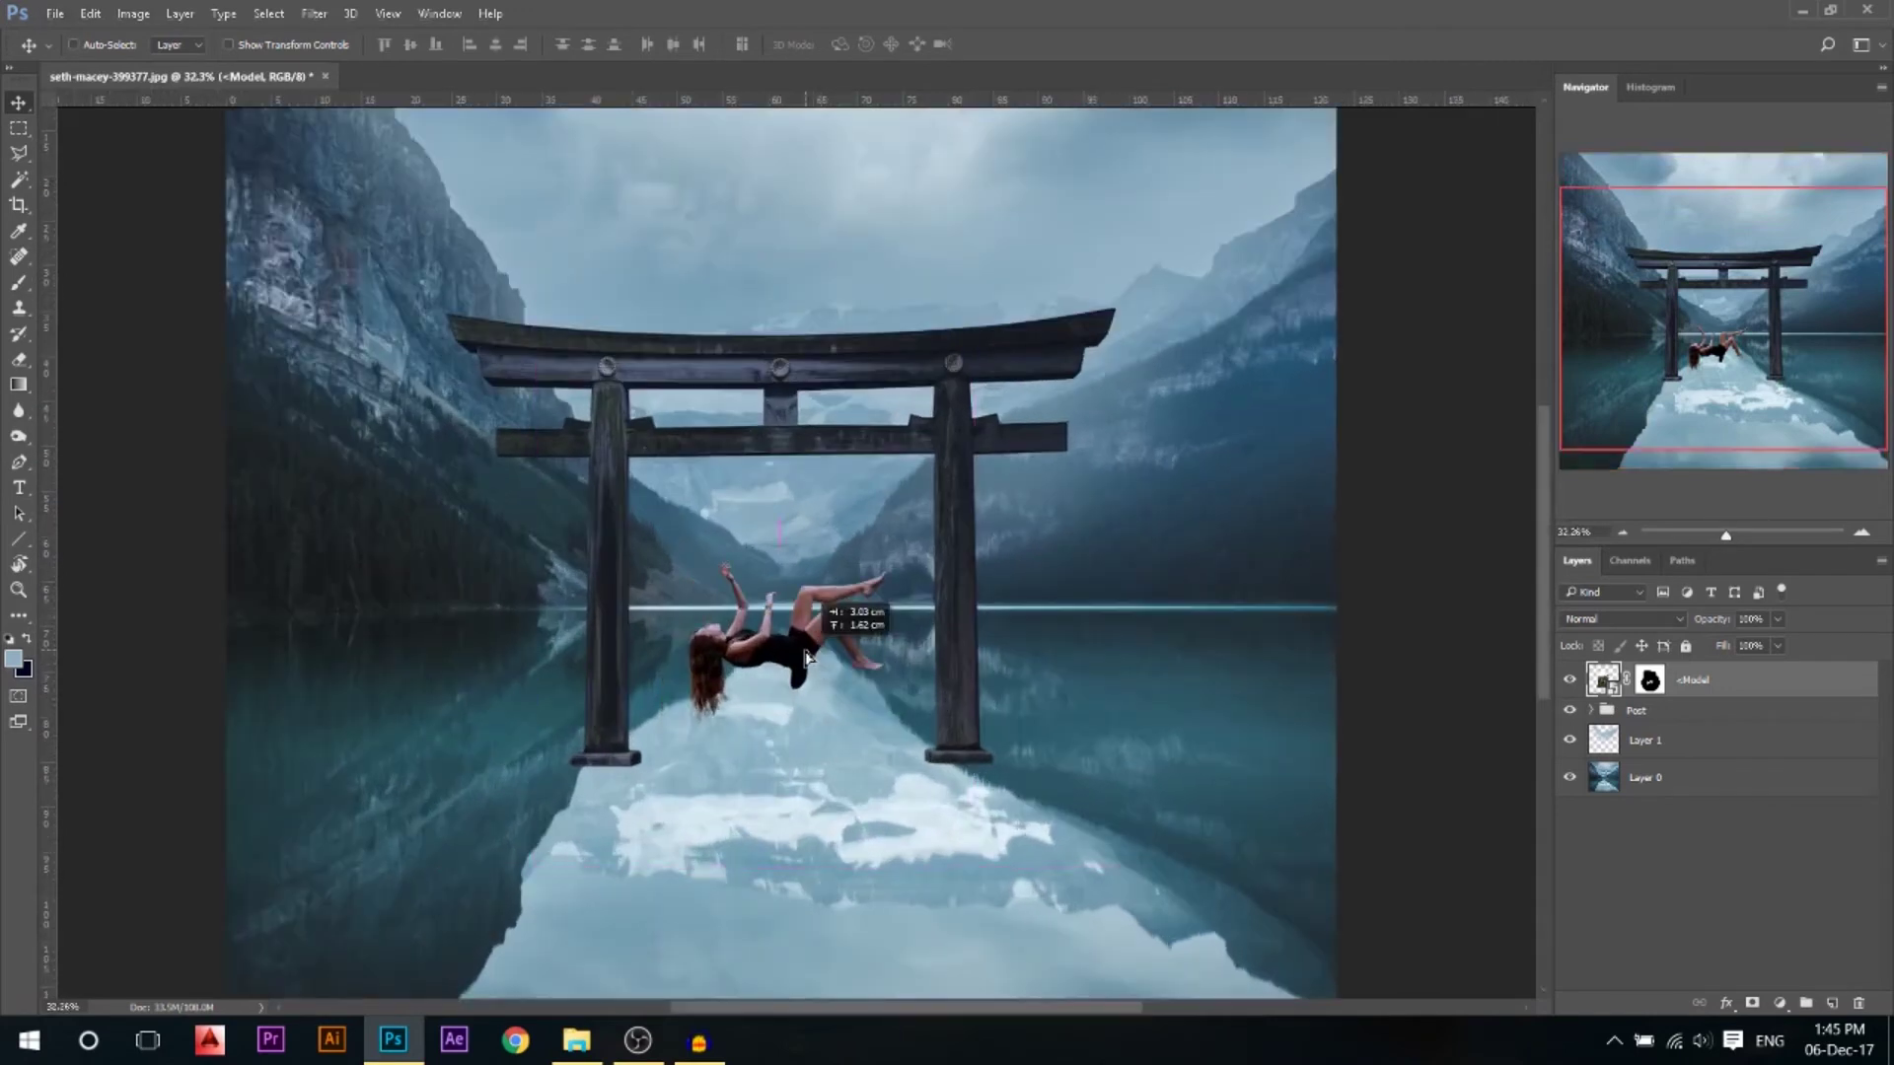
# Select the model's layer mask and examine how her cut-out sits in the scene at different magnifications
pyautogui.click(1649, 681)
pyautogui.scroll(5, 789, 676)
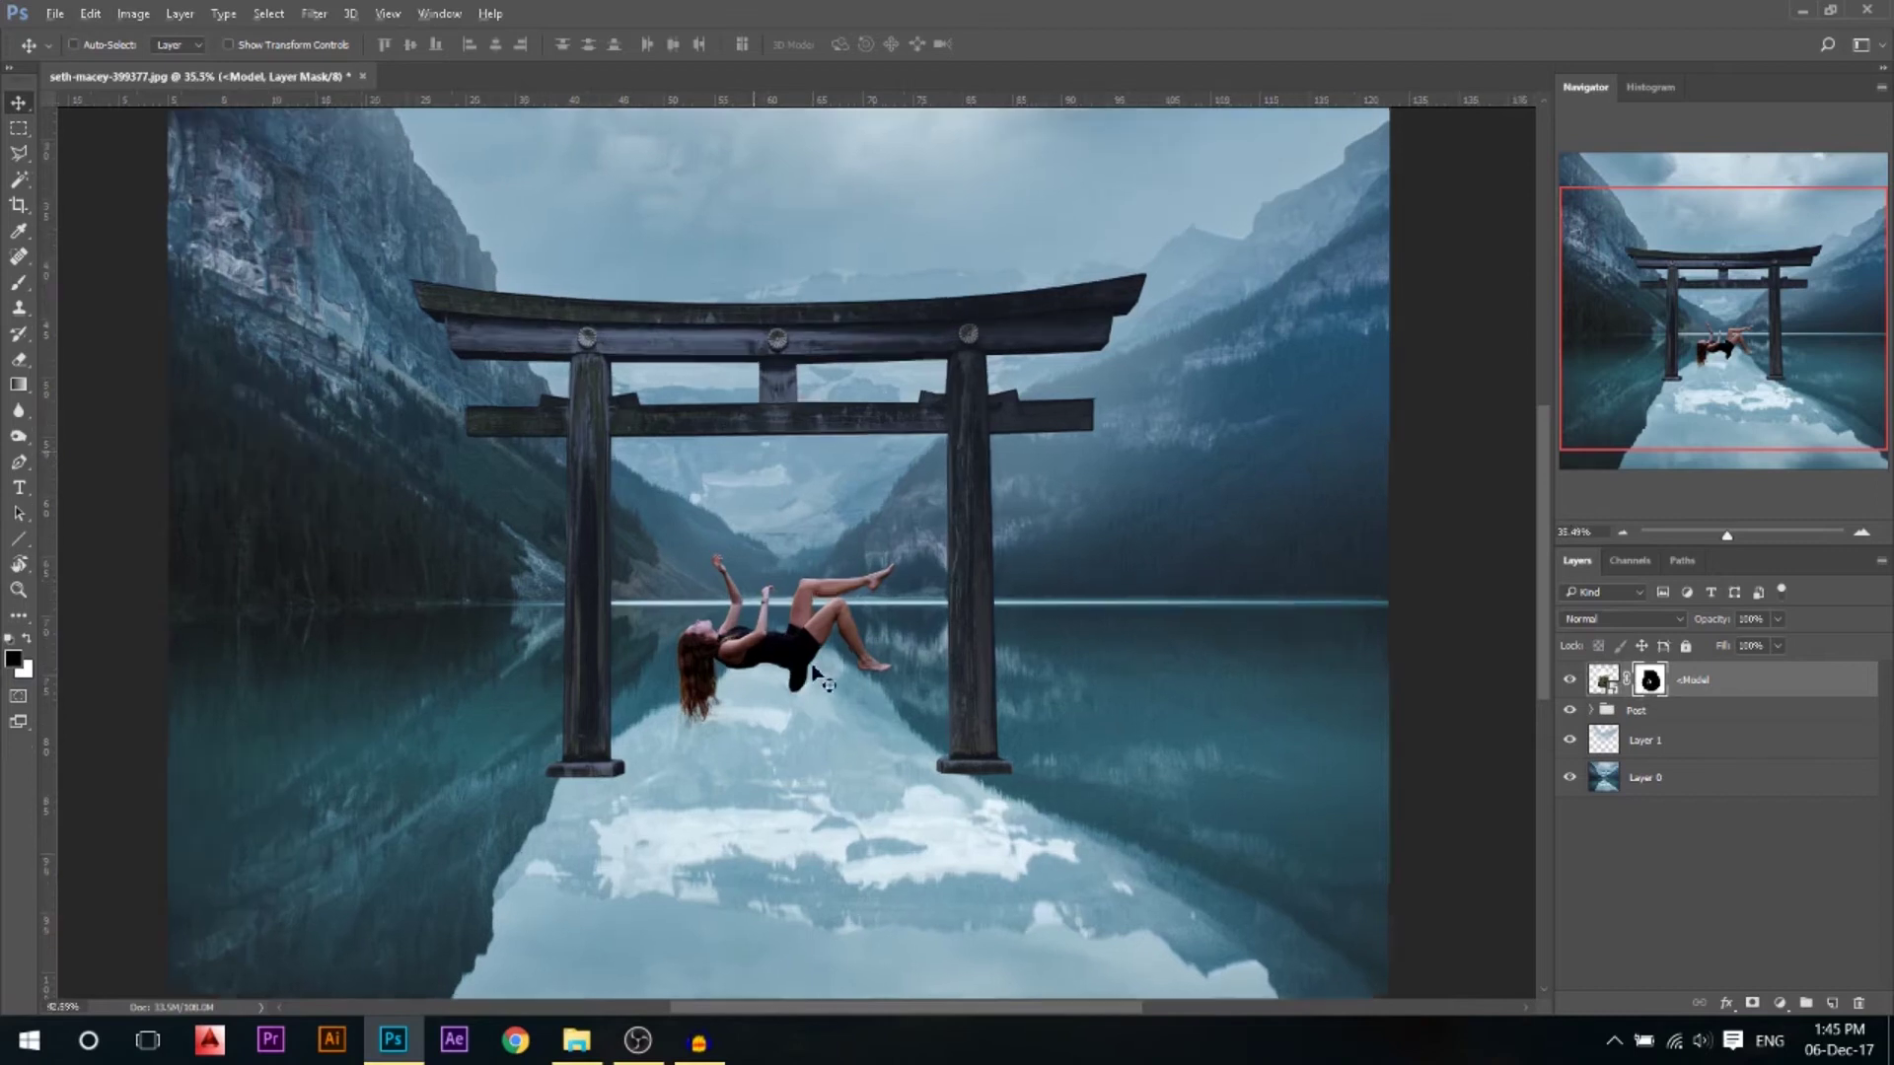
pyautogui.scroll(-5, 589, 748)
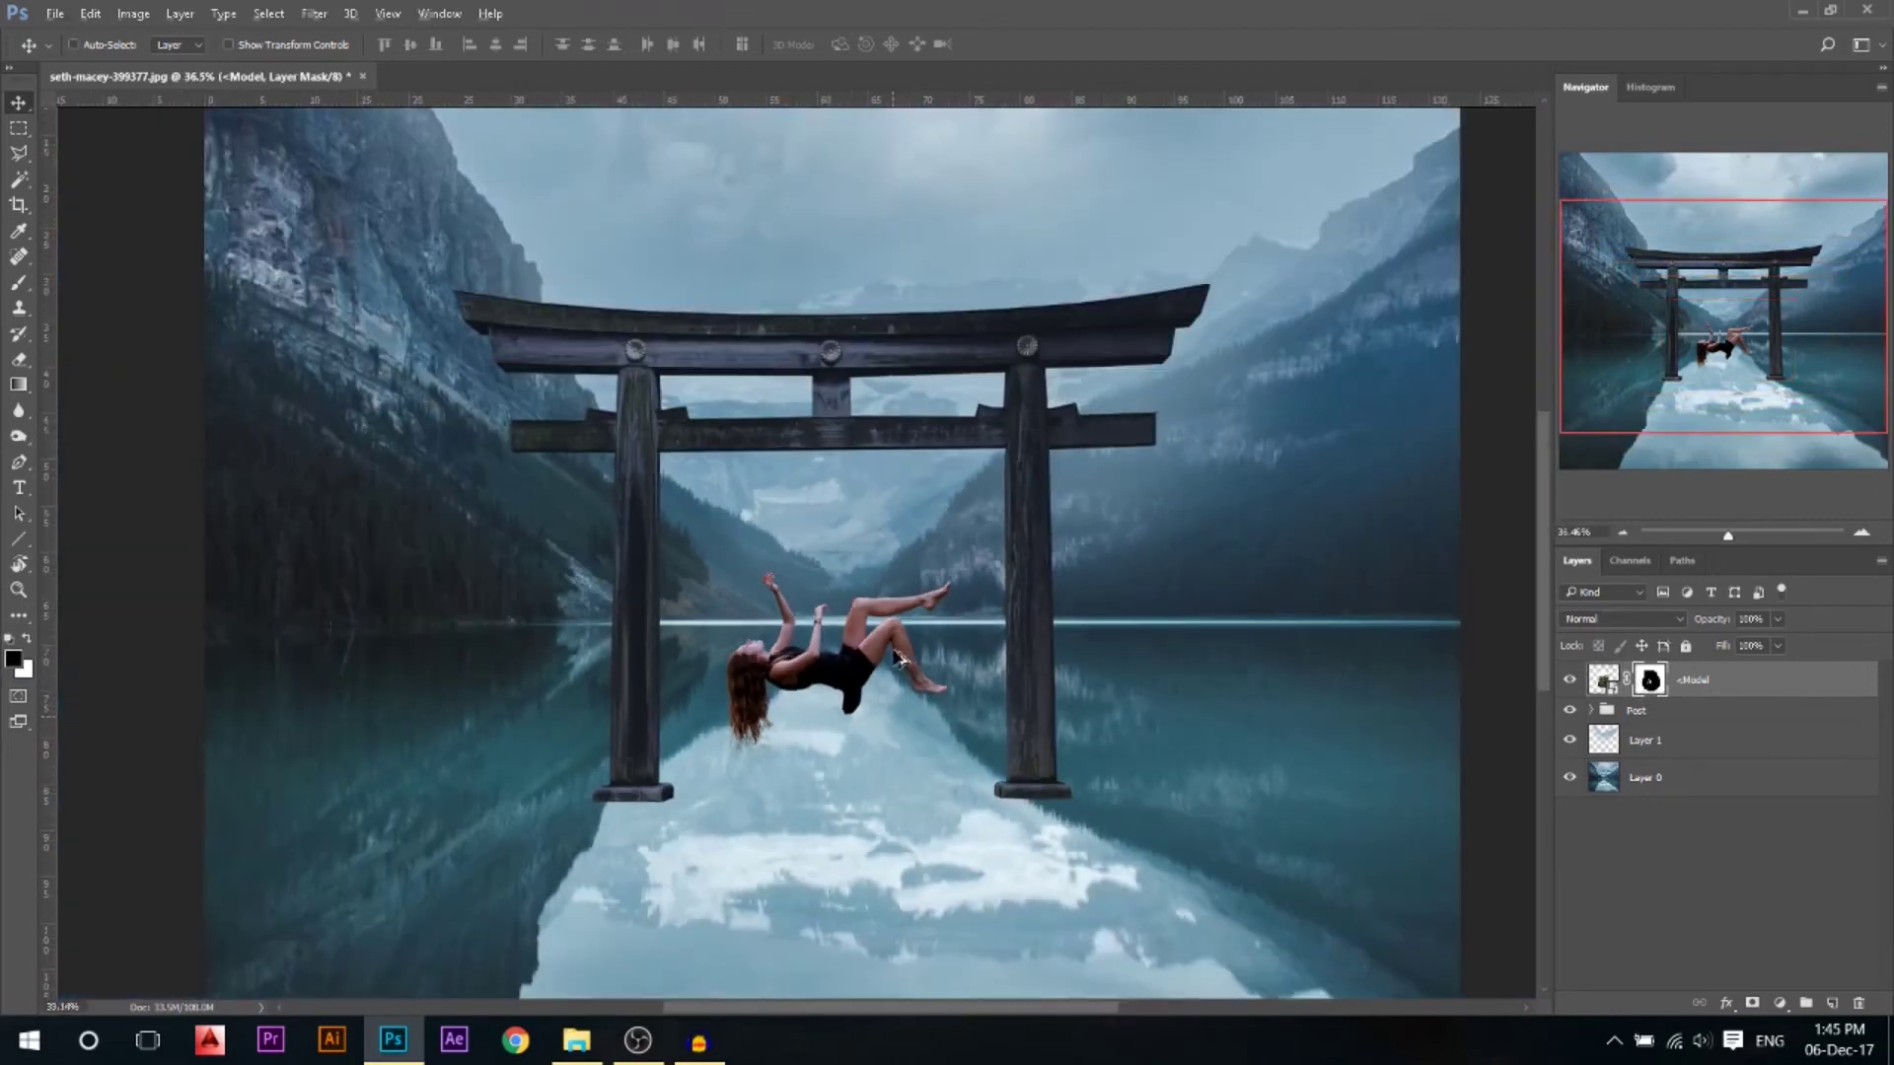
pyautogui.scroll(3, 917, 701)
pyautogui.scroll(-3, 868, 680)
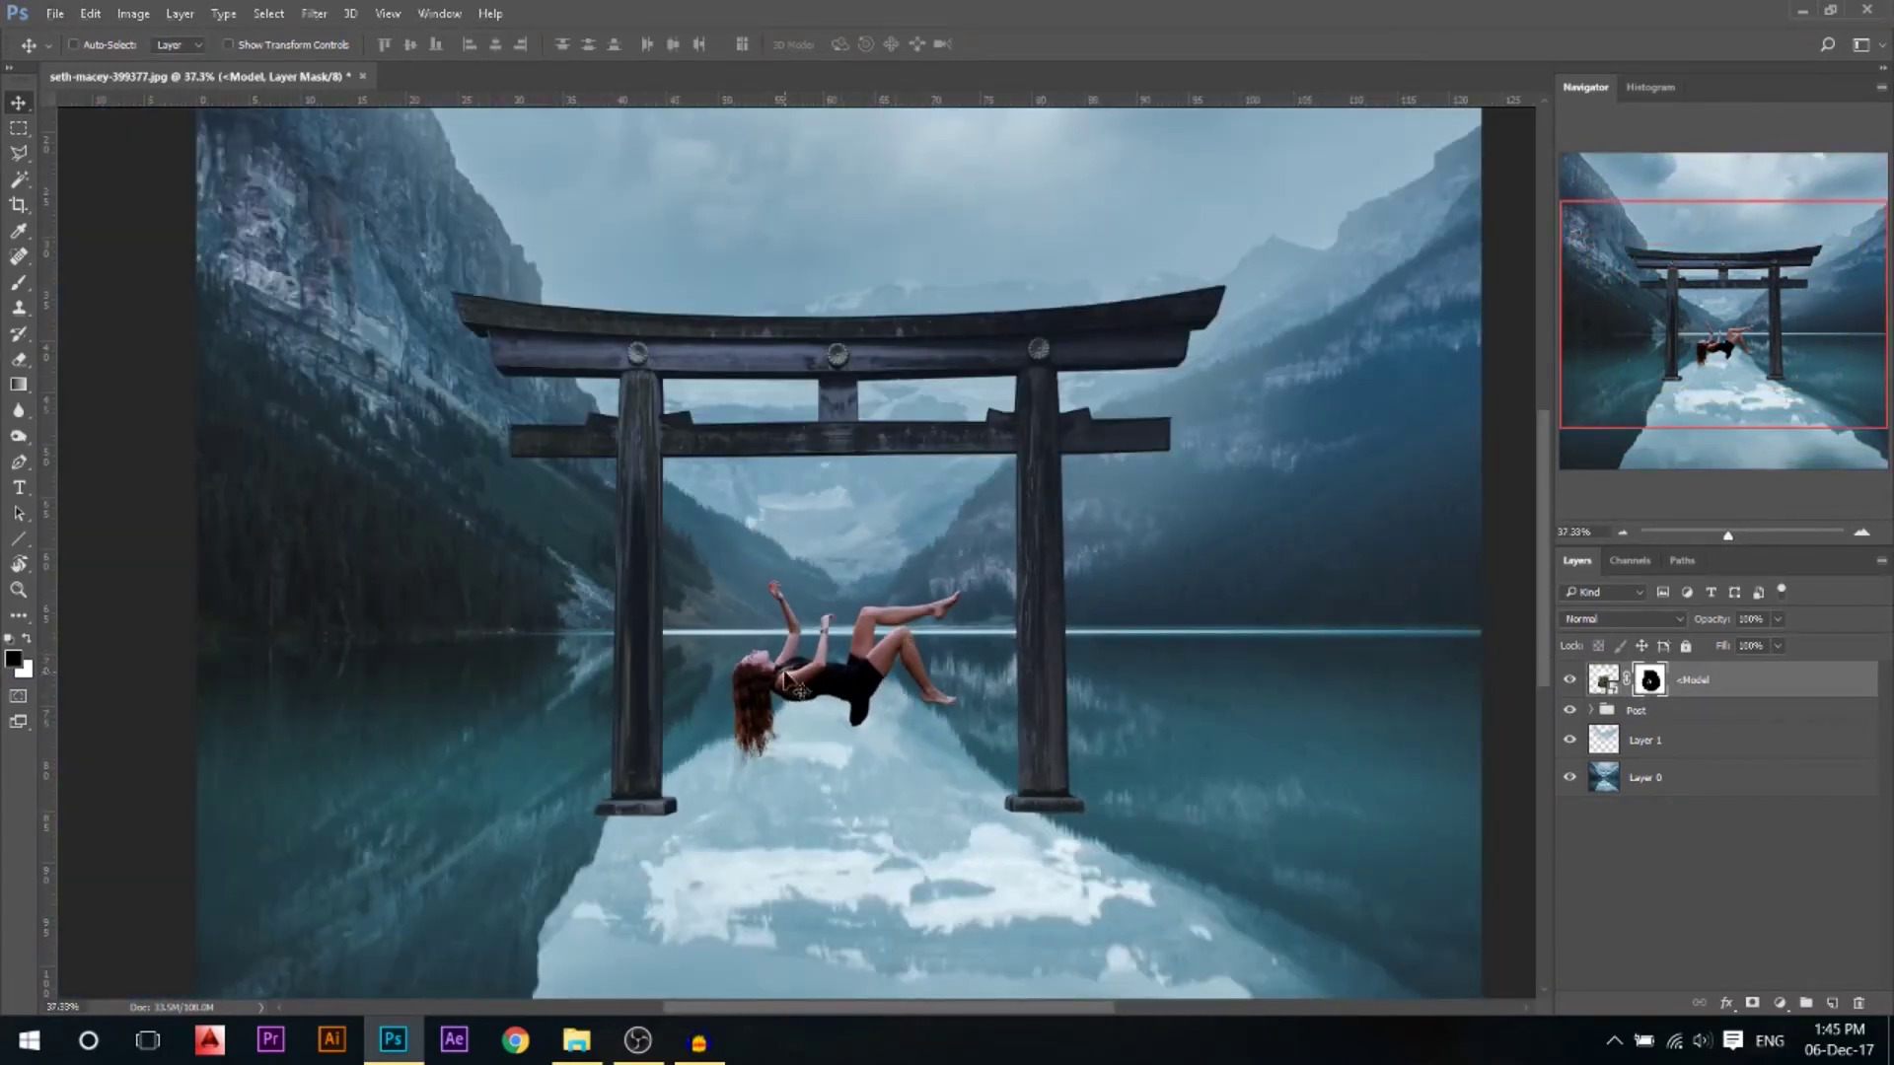
pyautogui.scroll(-1, 843, 671)
pyautogui.scroll(1, 854, 671)
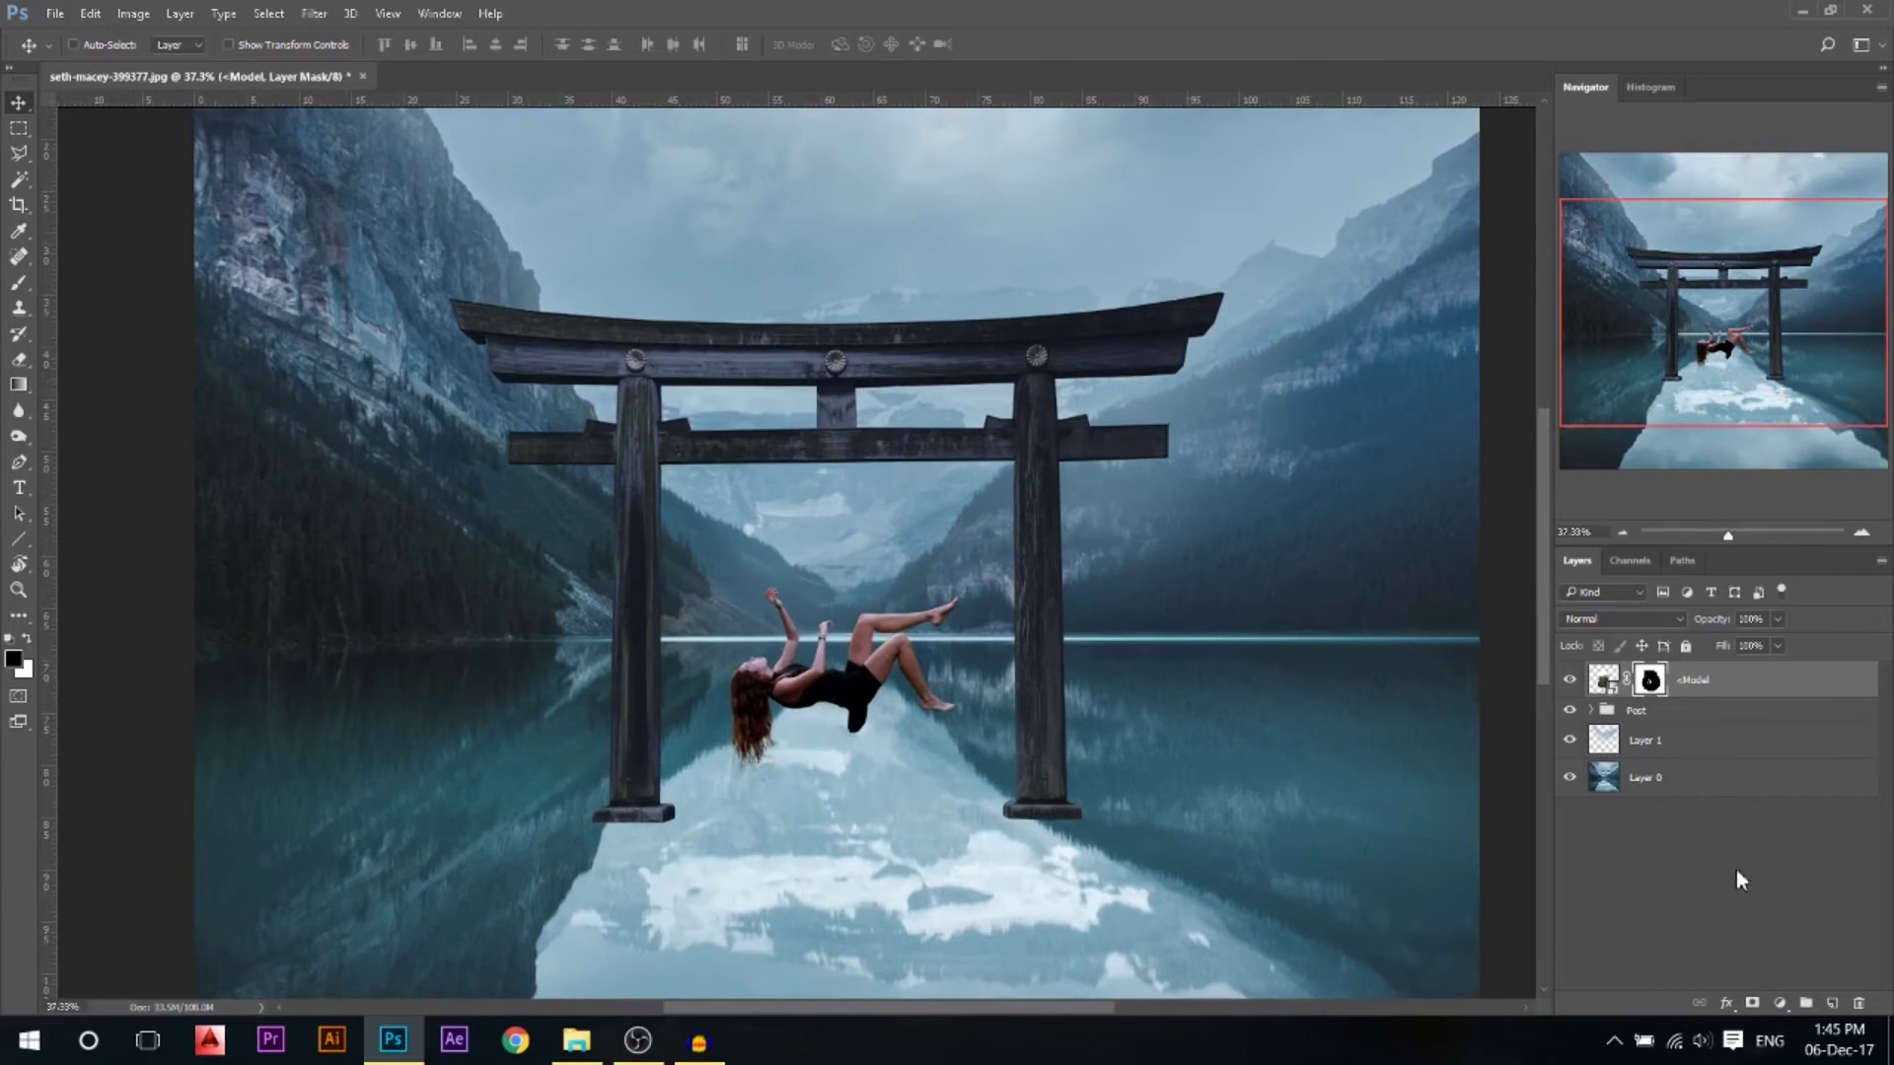
# Add a Hue/Saturation adjustment clipped to the model and lower the saturation of its Reds
pyautogui.click(1781, 1004)
pyautogui.click(1707, 742)
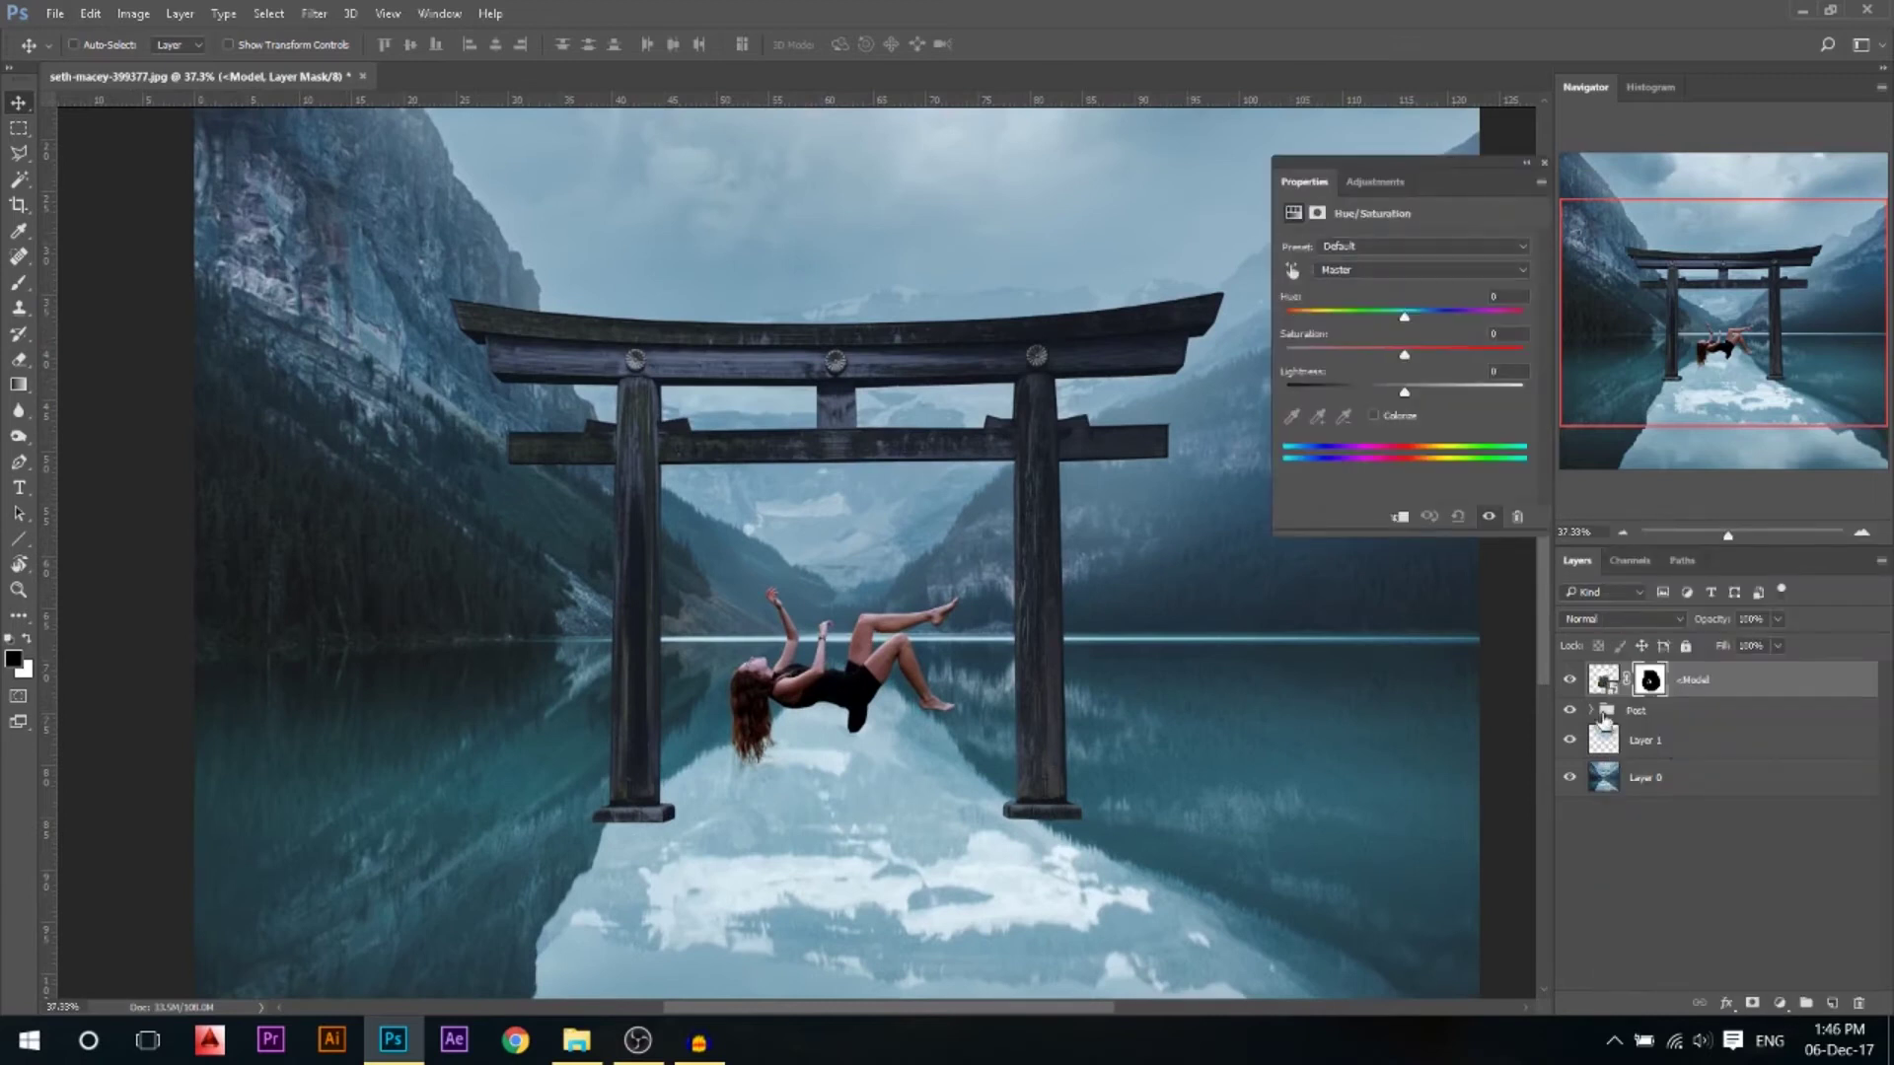
pyautogui.click(1400, 517)
pyautogui.click(1365, 272)
pyautogui.click(1340, 298)
pyautogui.moveTo(1376, 357); pyautogui.dragTo(1365, 353)
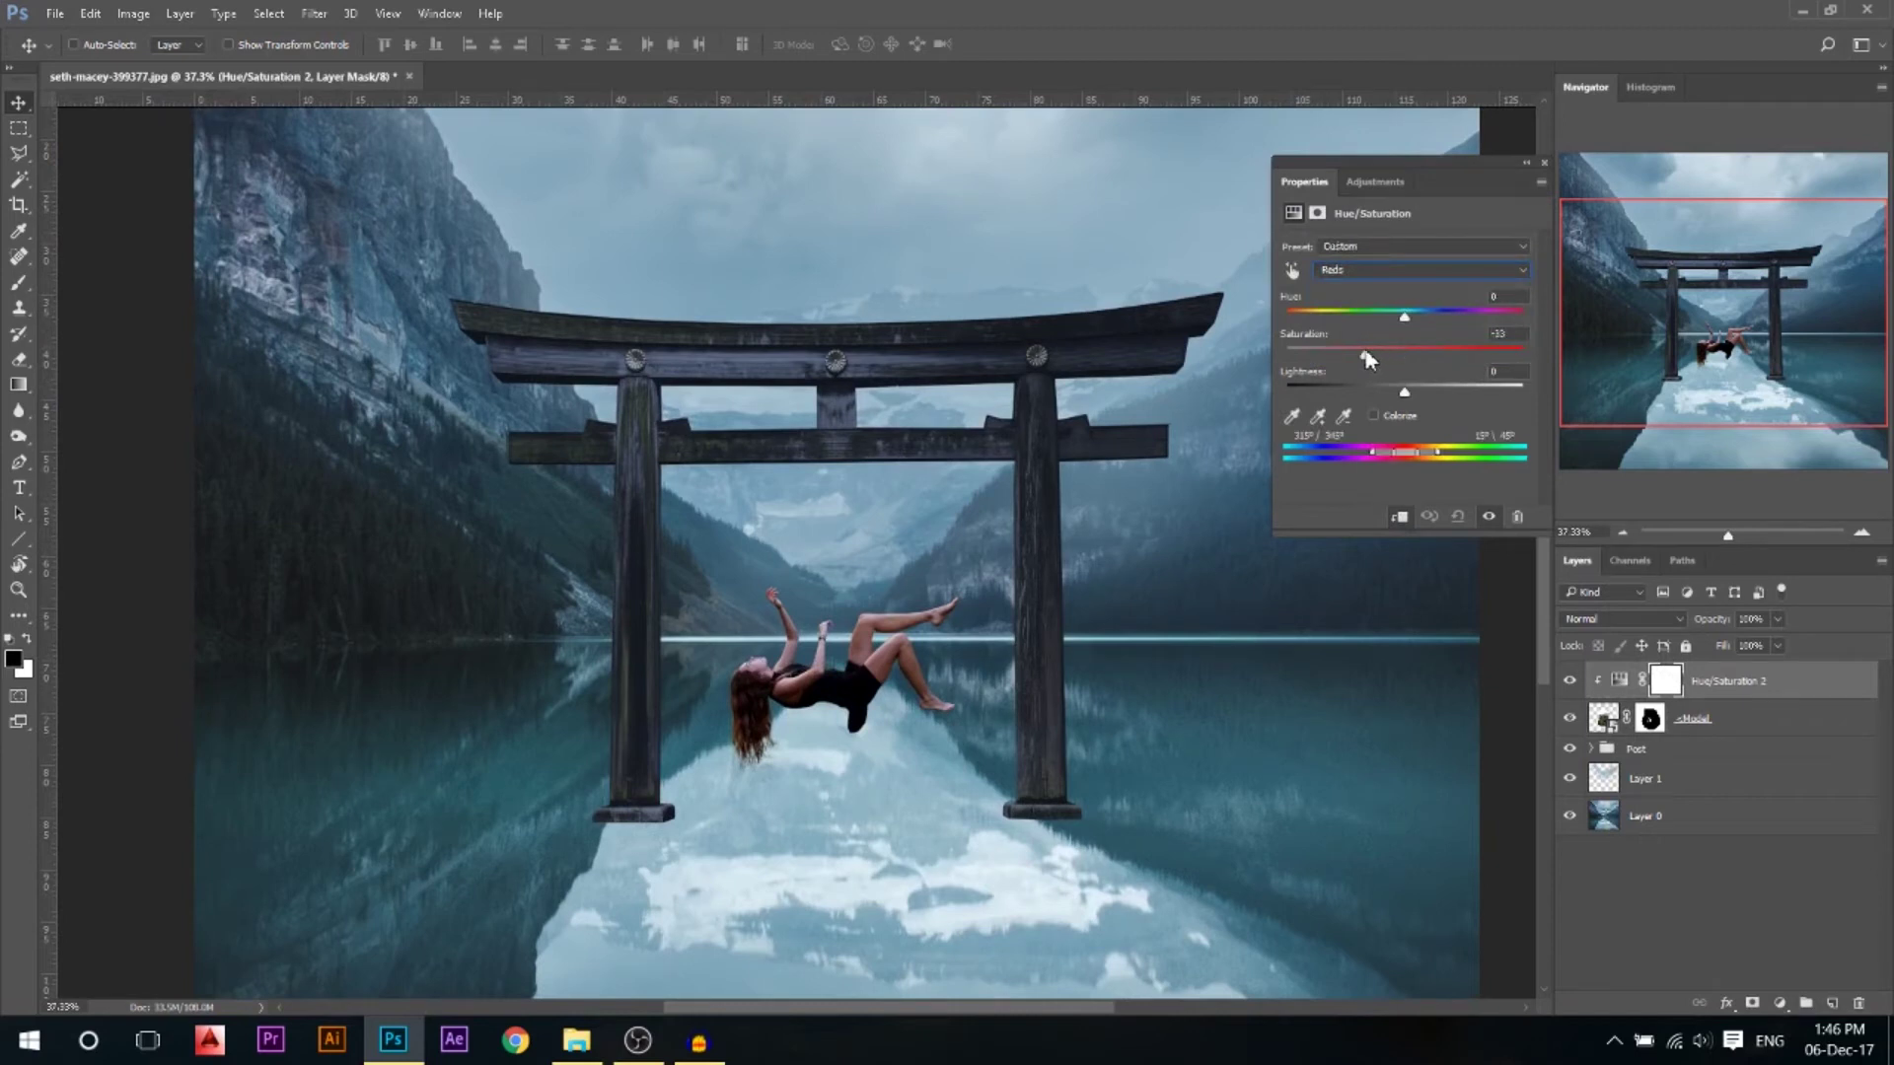
pyautogui.moveTo(1531, 353); pyautogui.dragTo(1379, 365)
pyautogui.click(1543, 163)
# Add a Curves adjustment clipped to the model, slightly lowering the RGB white point and lifting the black point
pyautogui.click(1782, 1002)
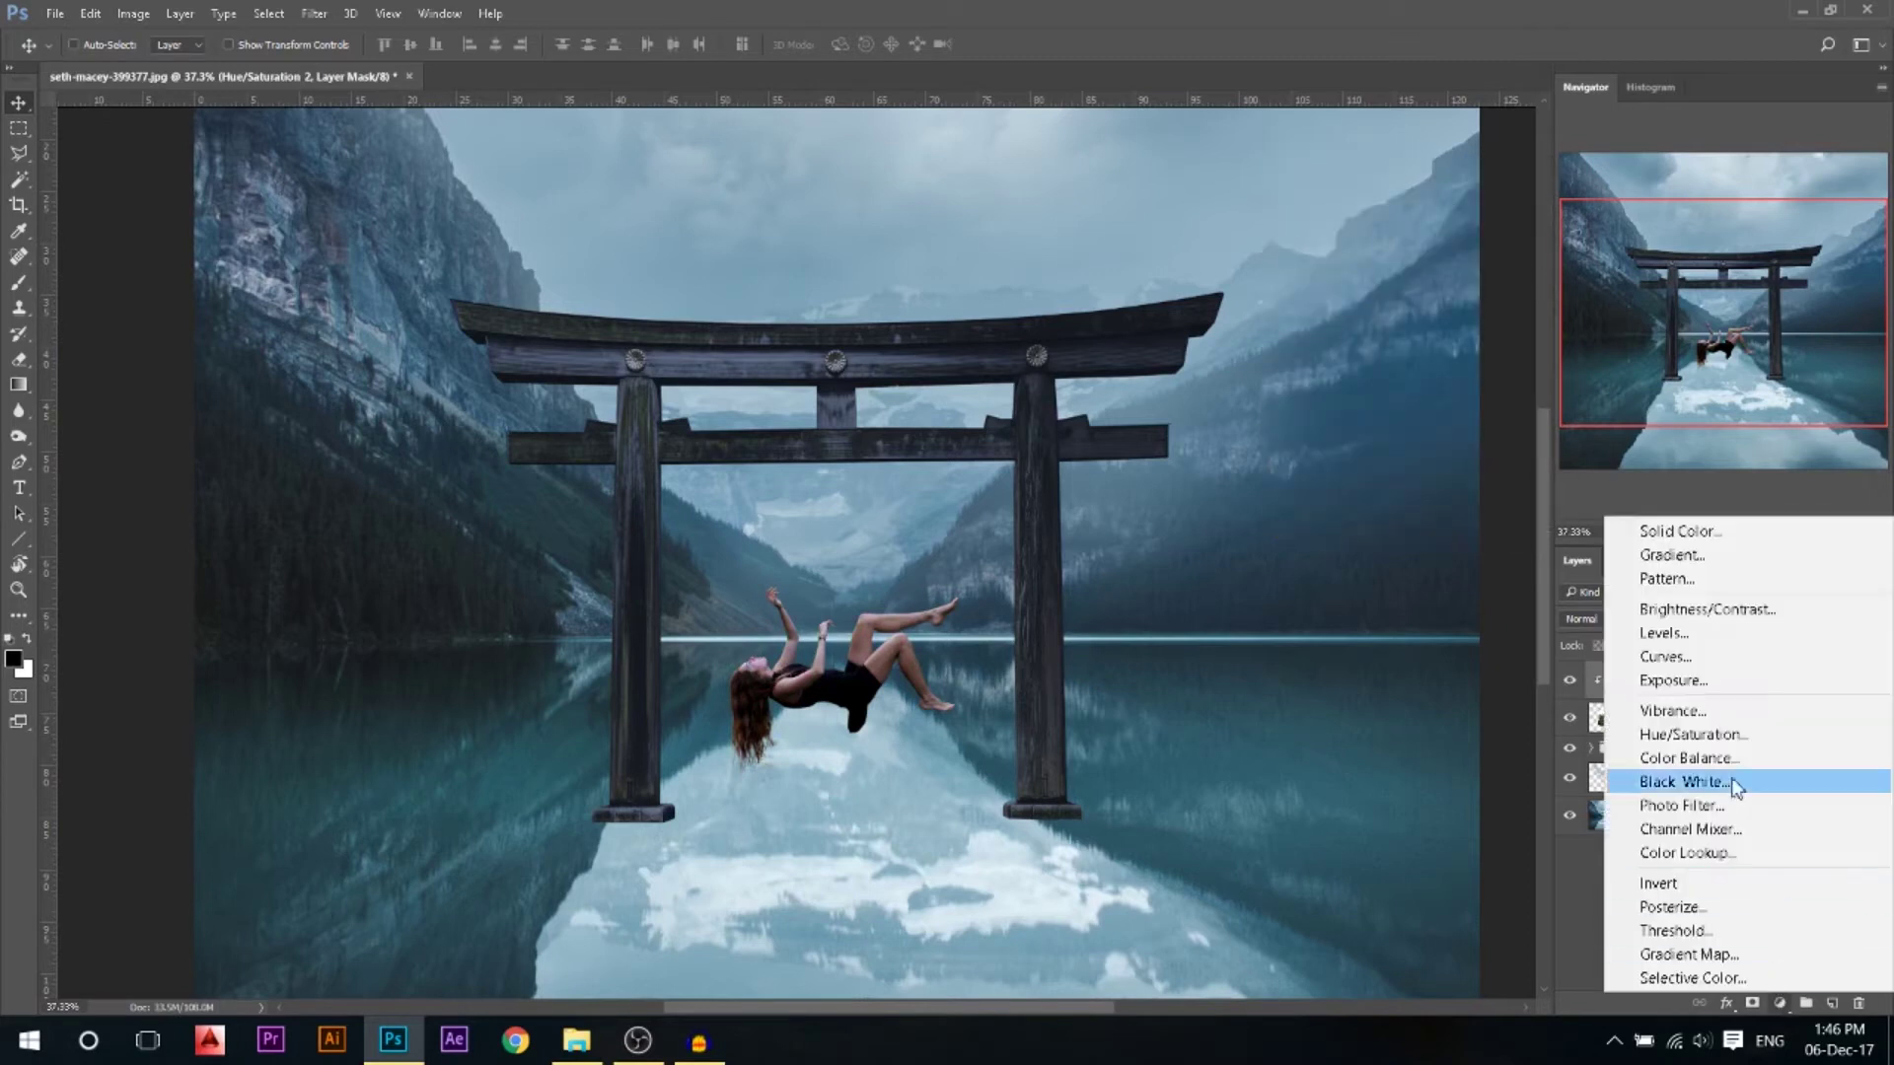
pyautogui.click(1711, 651)
pyautogui.click(1405, 520)
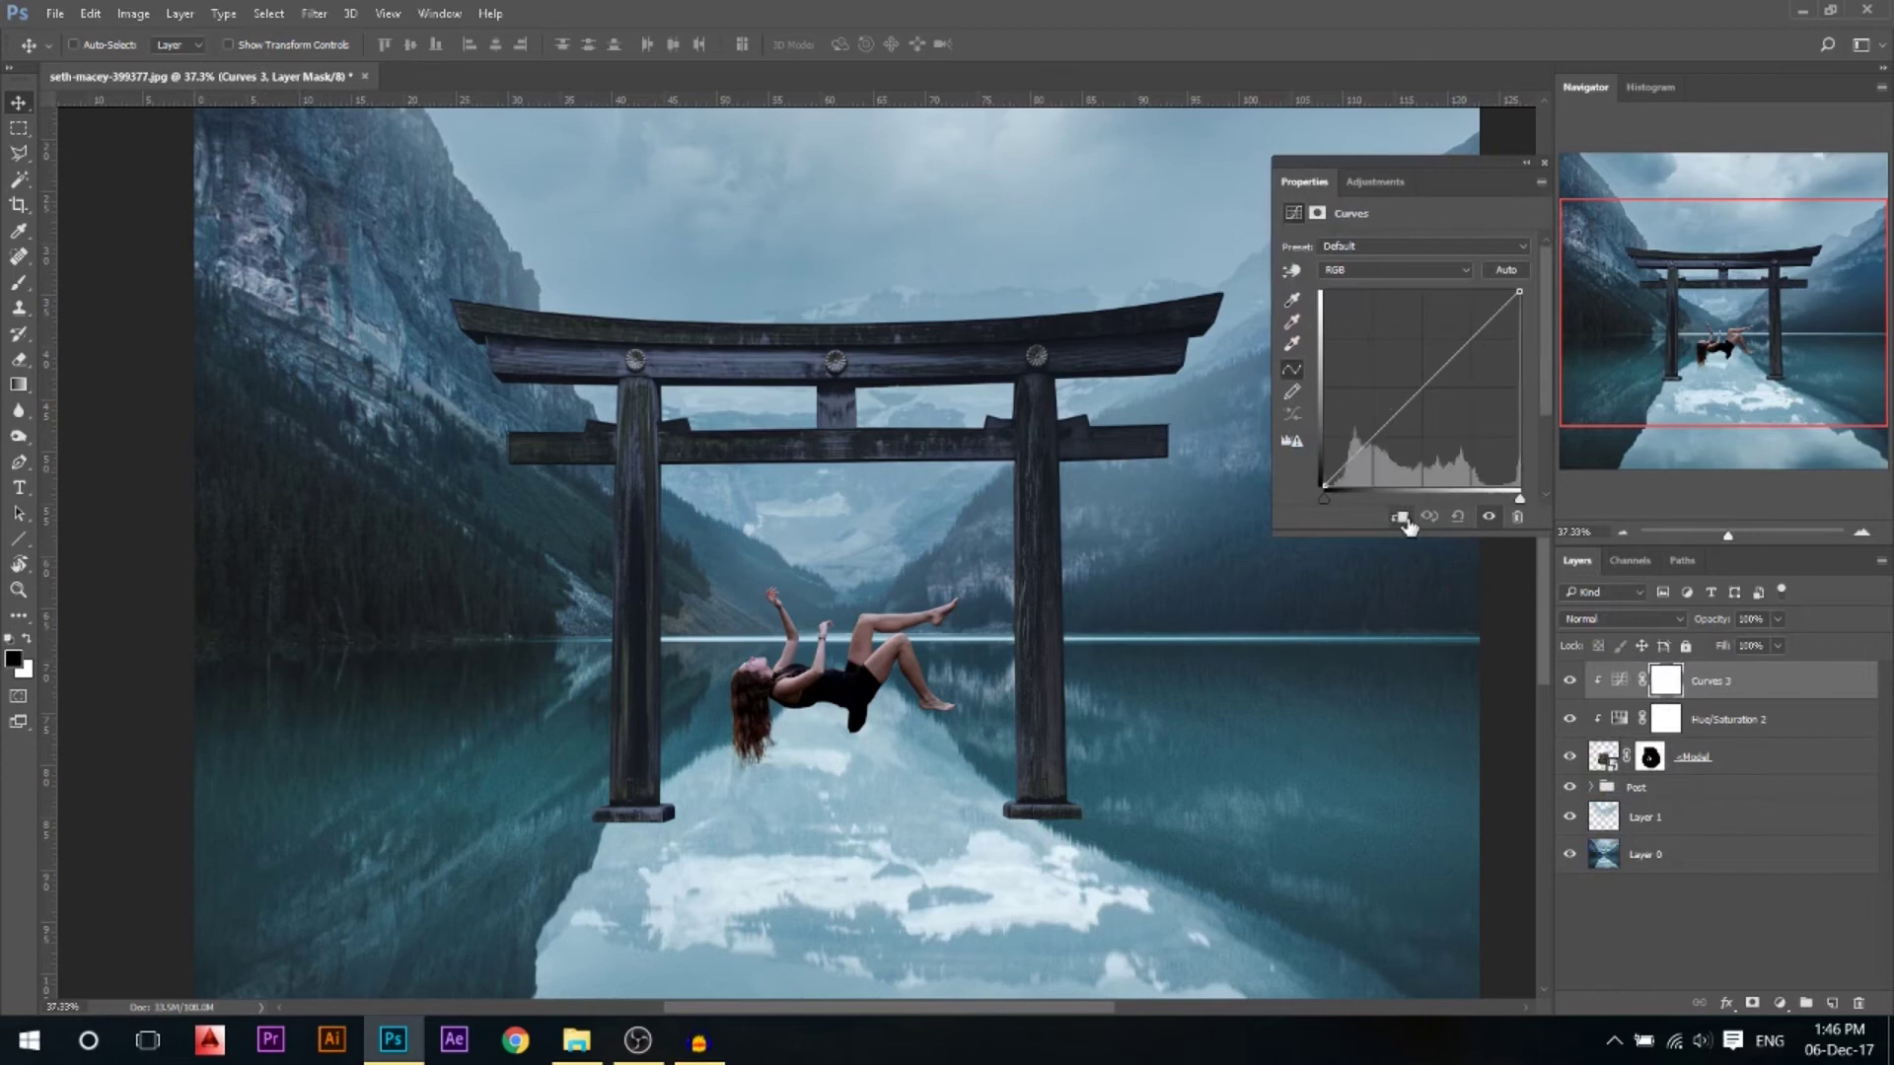
pyautogui.moveTo(1517, 293)
pyautogui.mouseDown()
pyautogui.moveTo(1517, 335)
pyautogui.moveTo(1520, 308)
pyautogui.mouseUp()
pyautogui.moveTo(1327, 485); pyautogui.dragTo(1326, 478)
# Lower the midtones of the Red curve slightly and raise those of the Blue curve for the model
pyautogui.click(1381, 270)
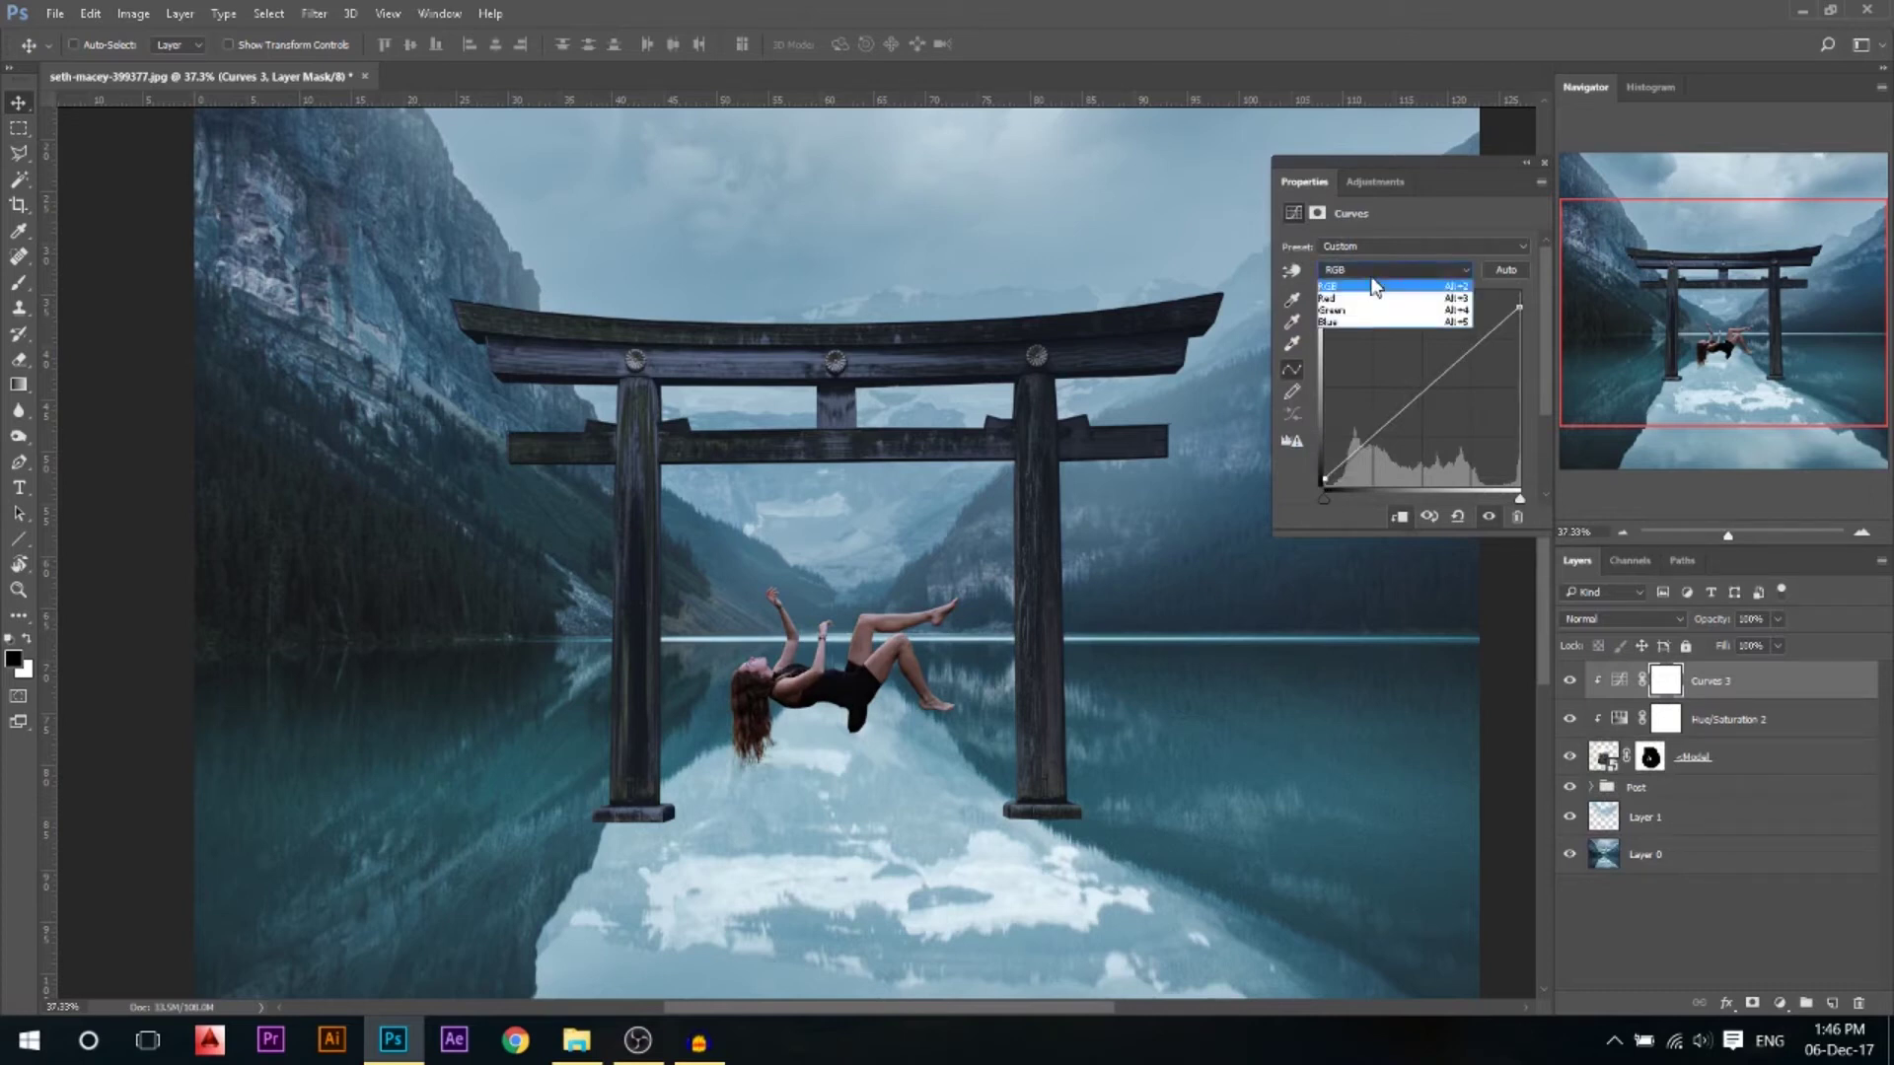
pyautogui.click(1366, 289)
pyautogui.moveTo(1423, 394); pyautogui.dragTo(1427, 393)
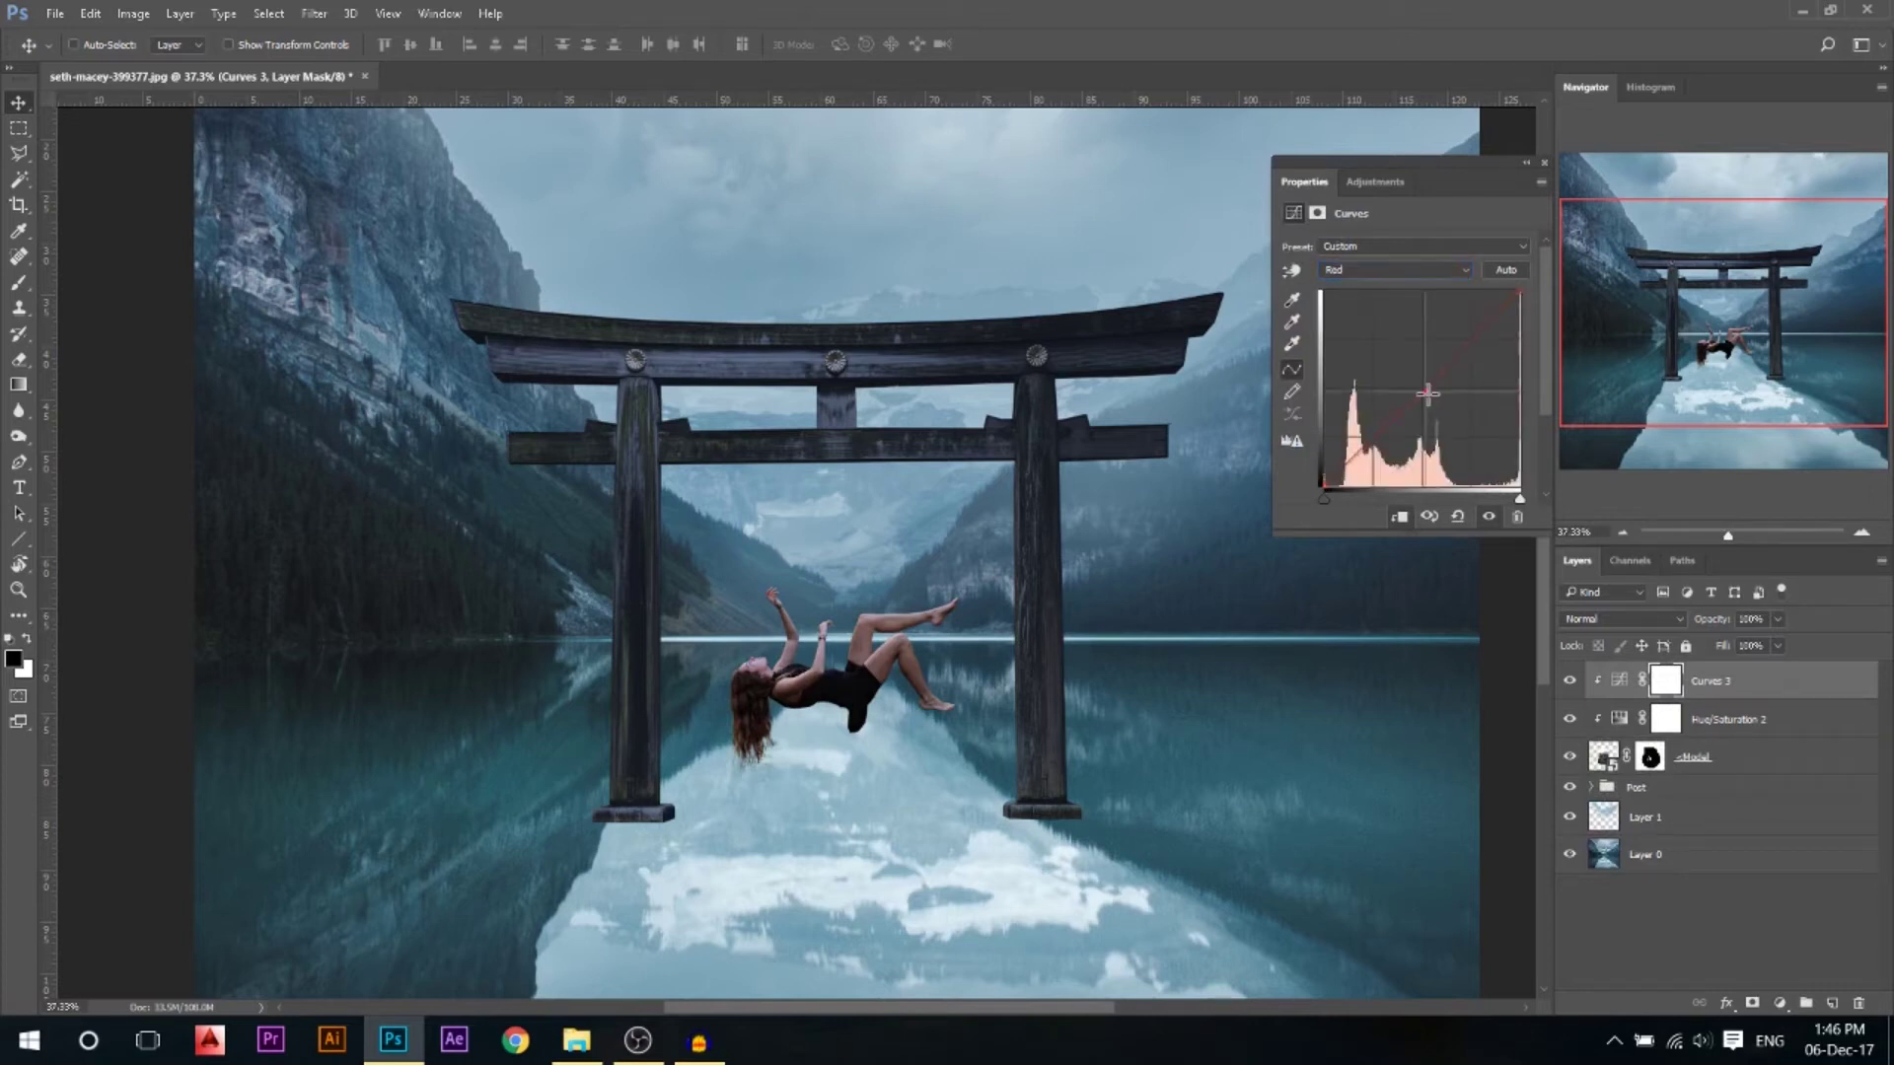
pyautogui.click(1405, 270)
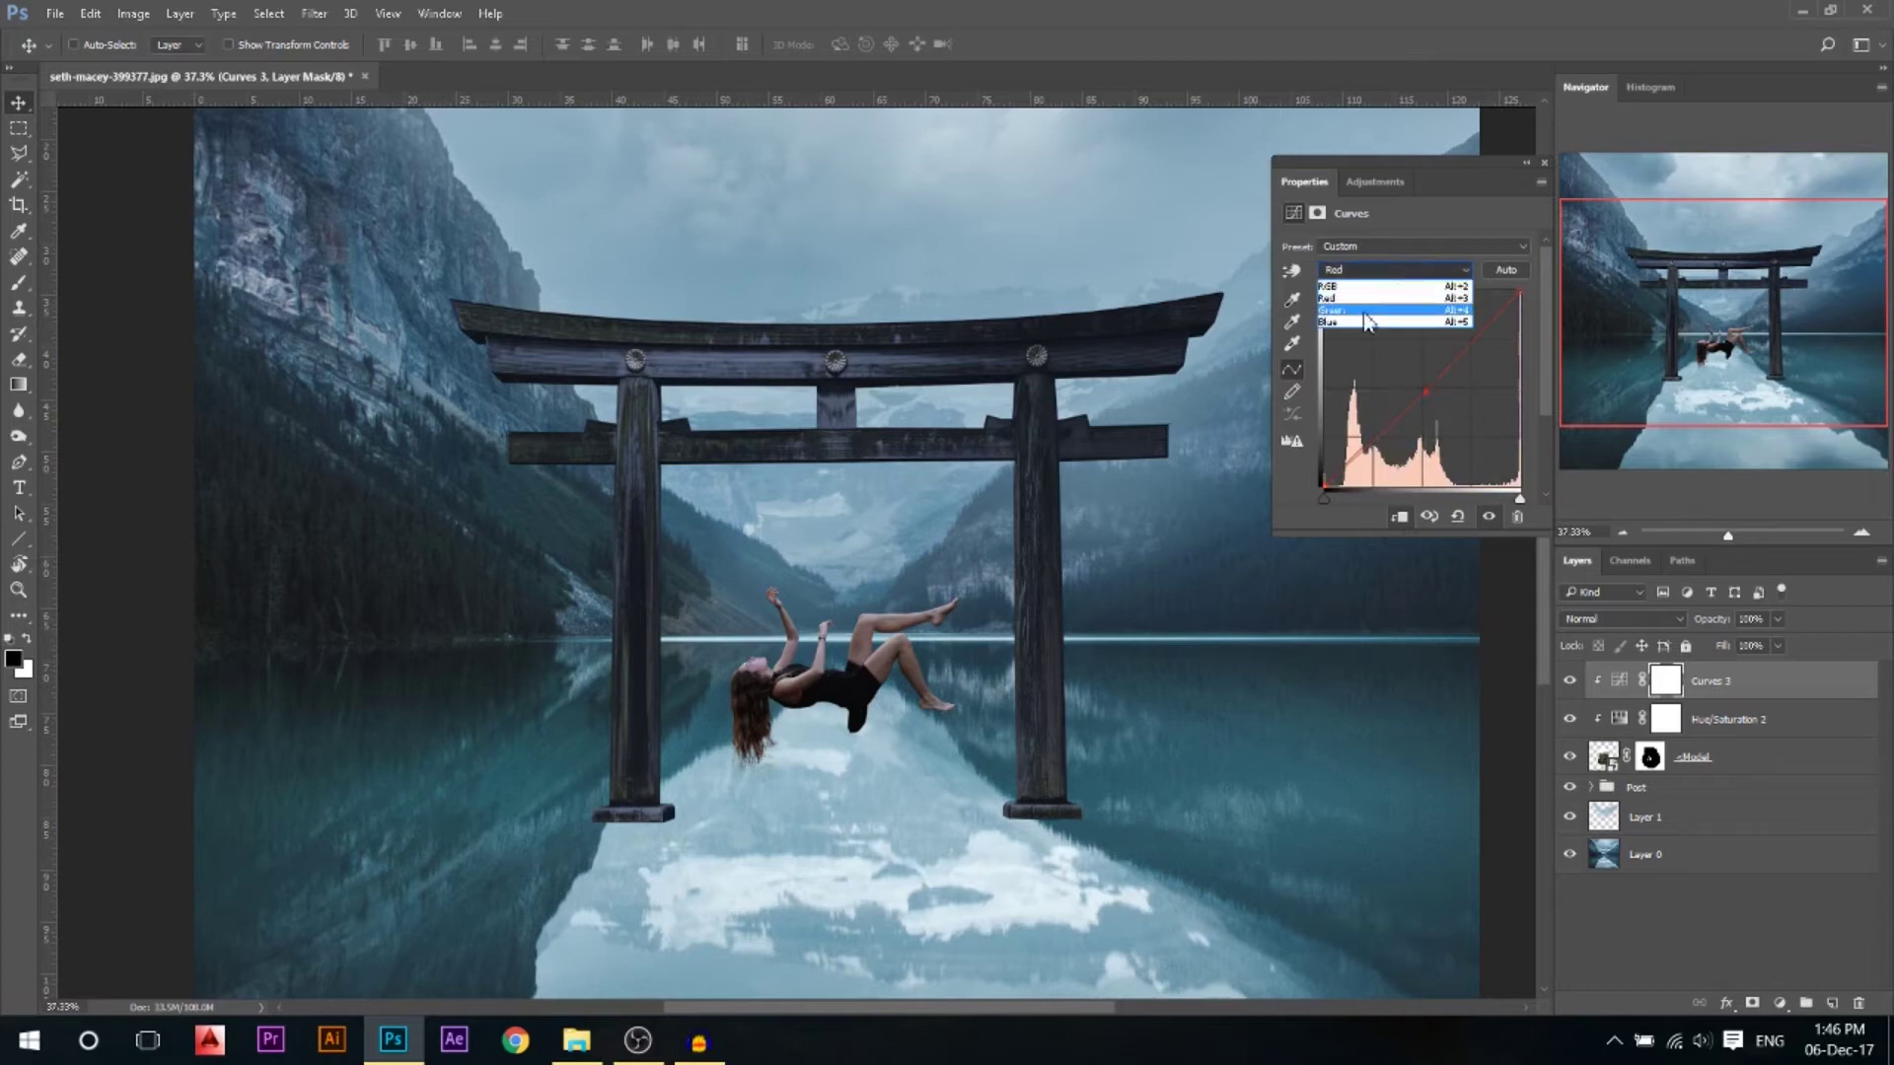
pyautogui.click(1357, 322)
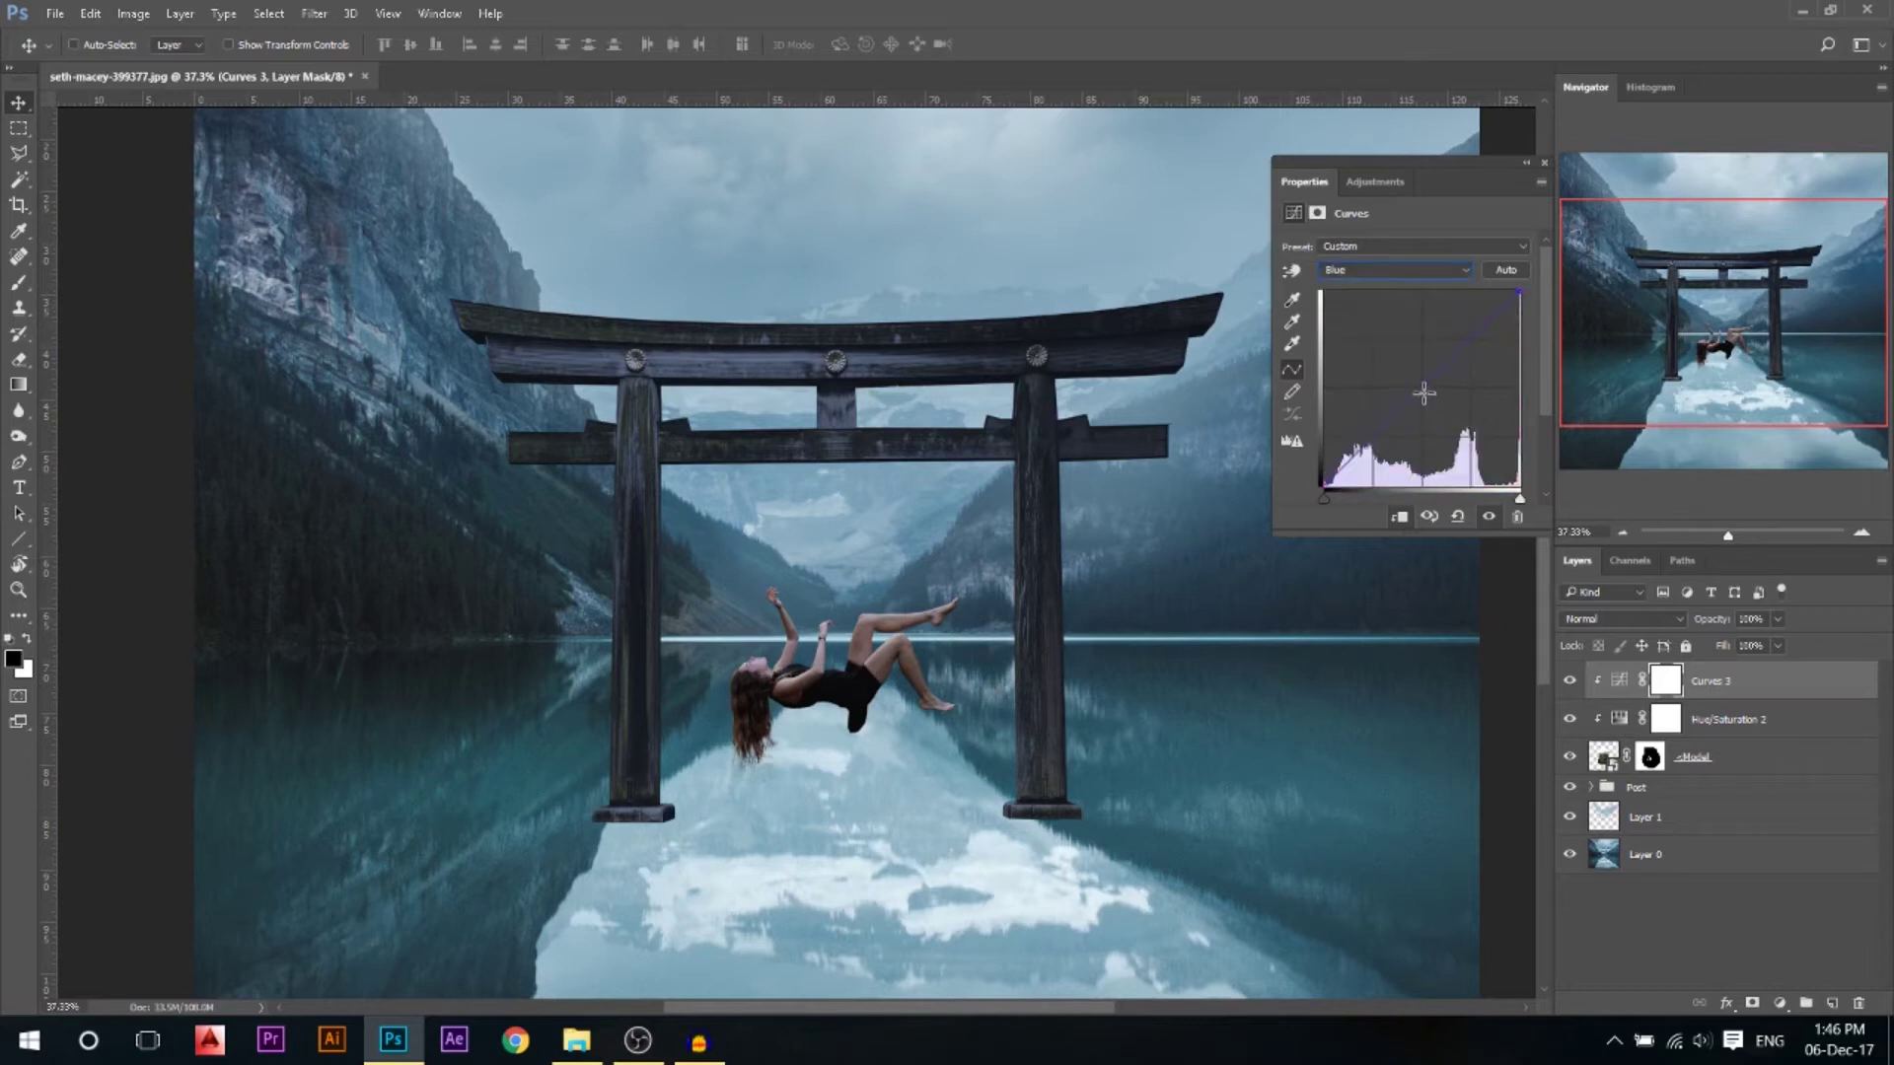
pyautogui.moveTo(1424, 394); pyautogui.dragTo(1420, 388)
pyautogui.click(1546, 165)
# Compare the model with the new Curves adjustment hidden and shown, and check her blend with the whole scene
pyautogui.click(1571, 683)
pyautogui.click(1570, 682)
pyautogui.click(1570, 683)
pyautogui.click(1571, 683)
pyautogui.scroll(-3, 727, 845)
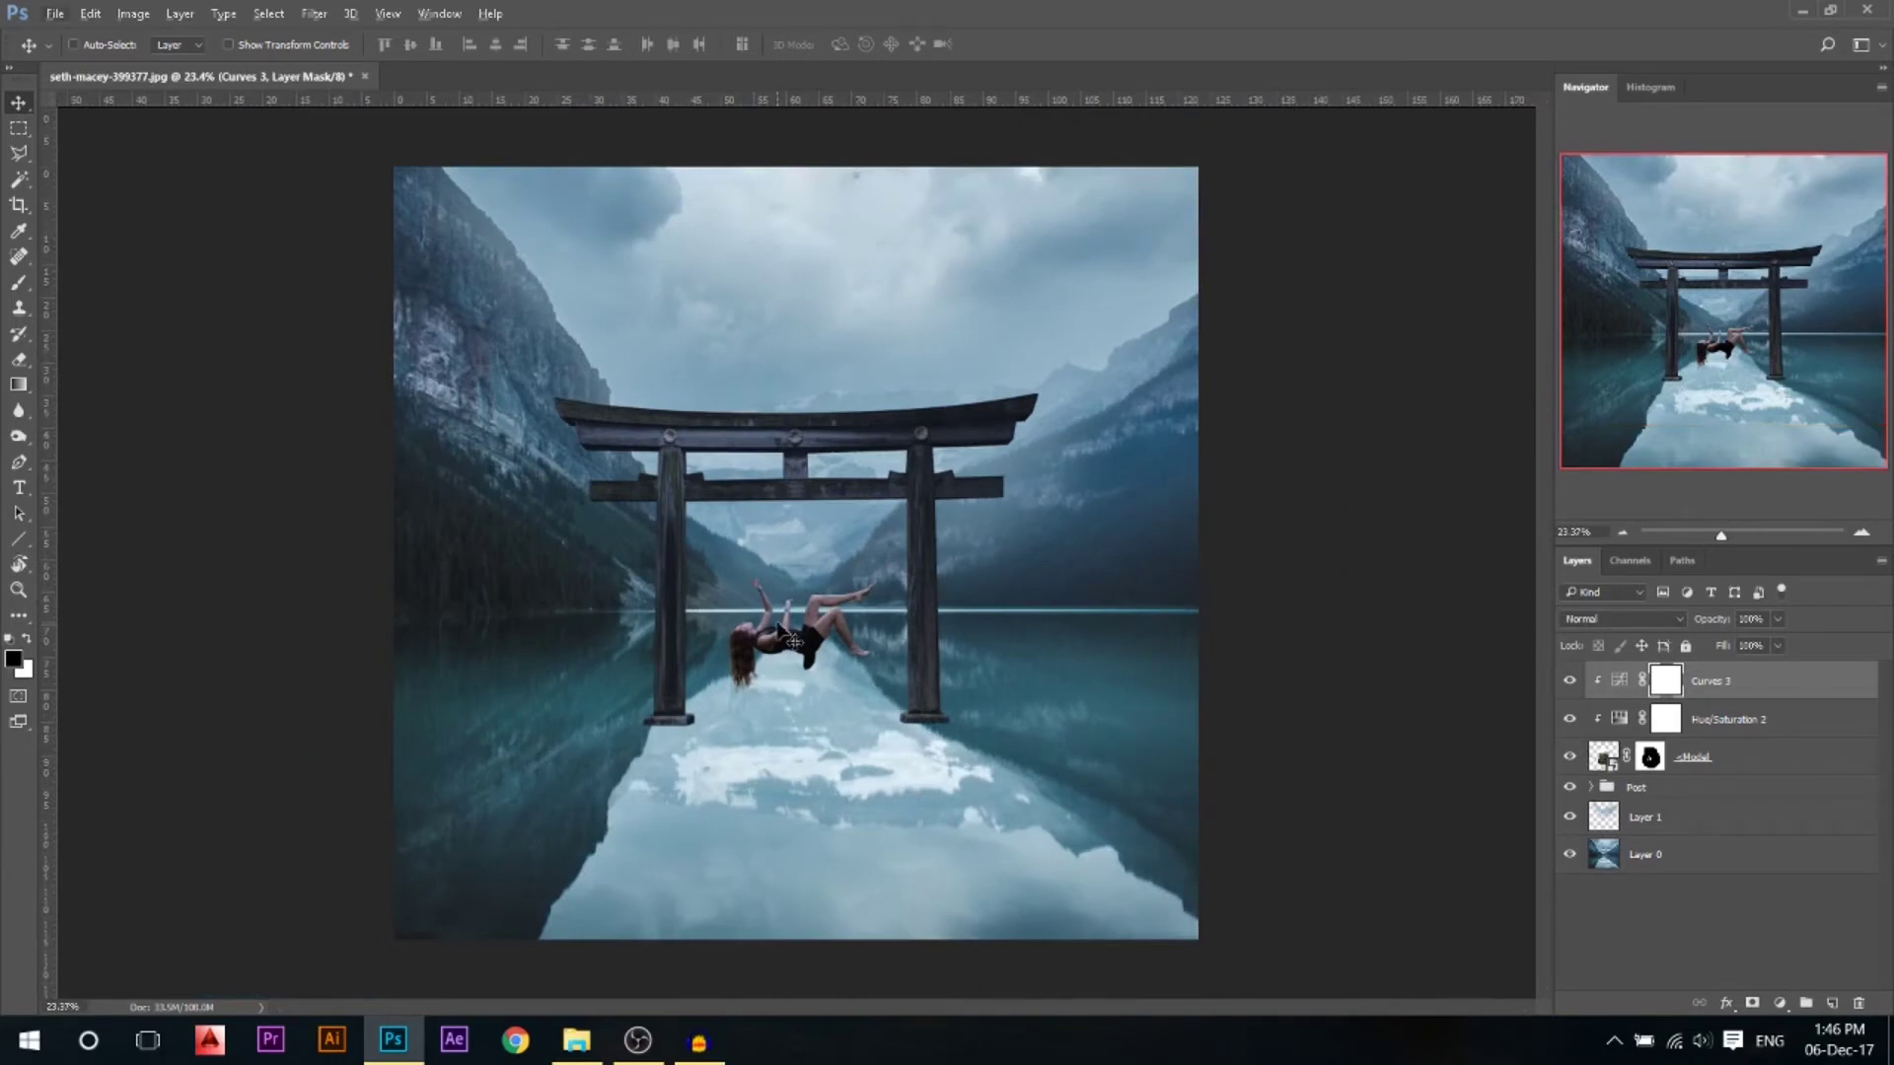
pyautogui.scroll(4, 783, 618)
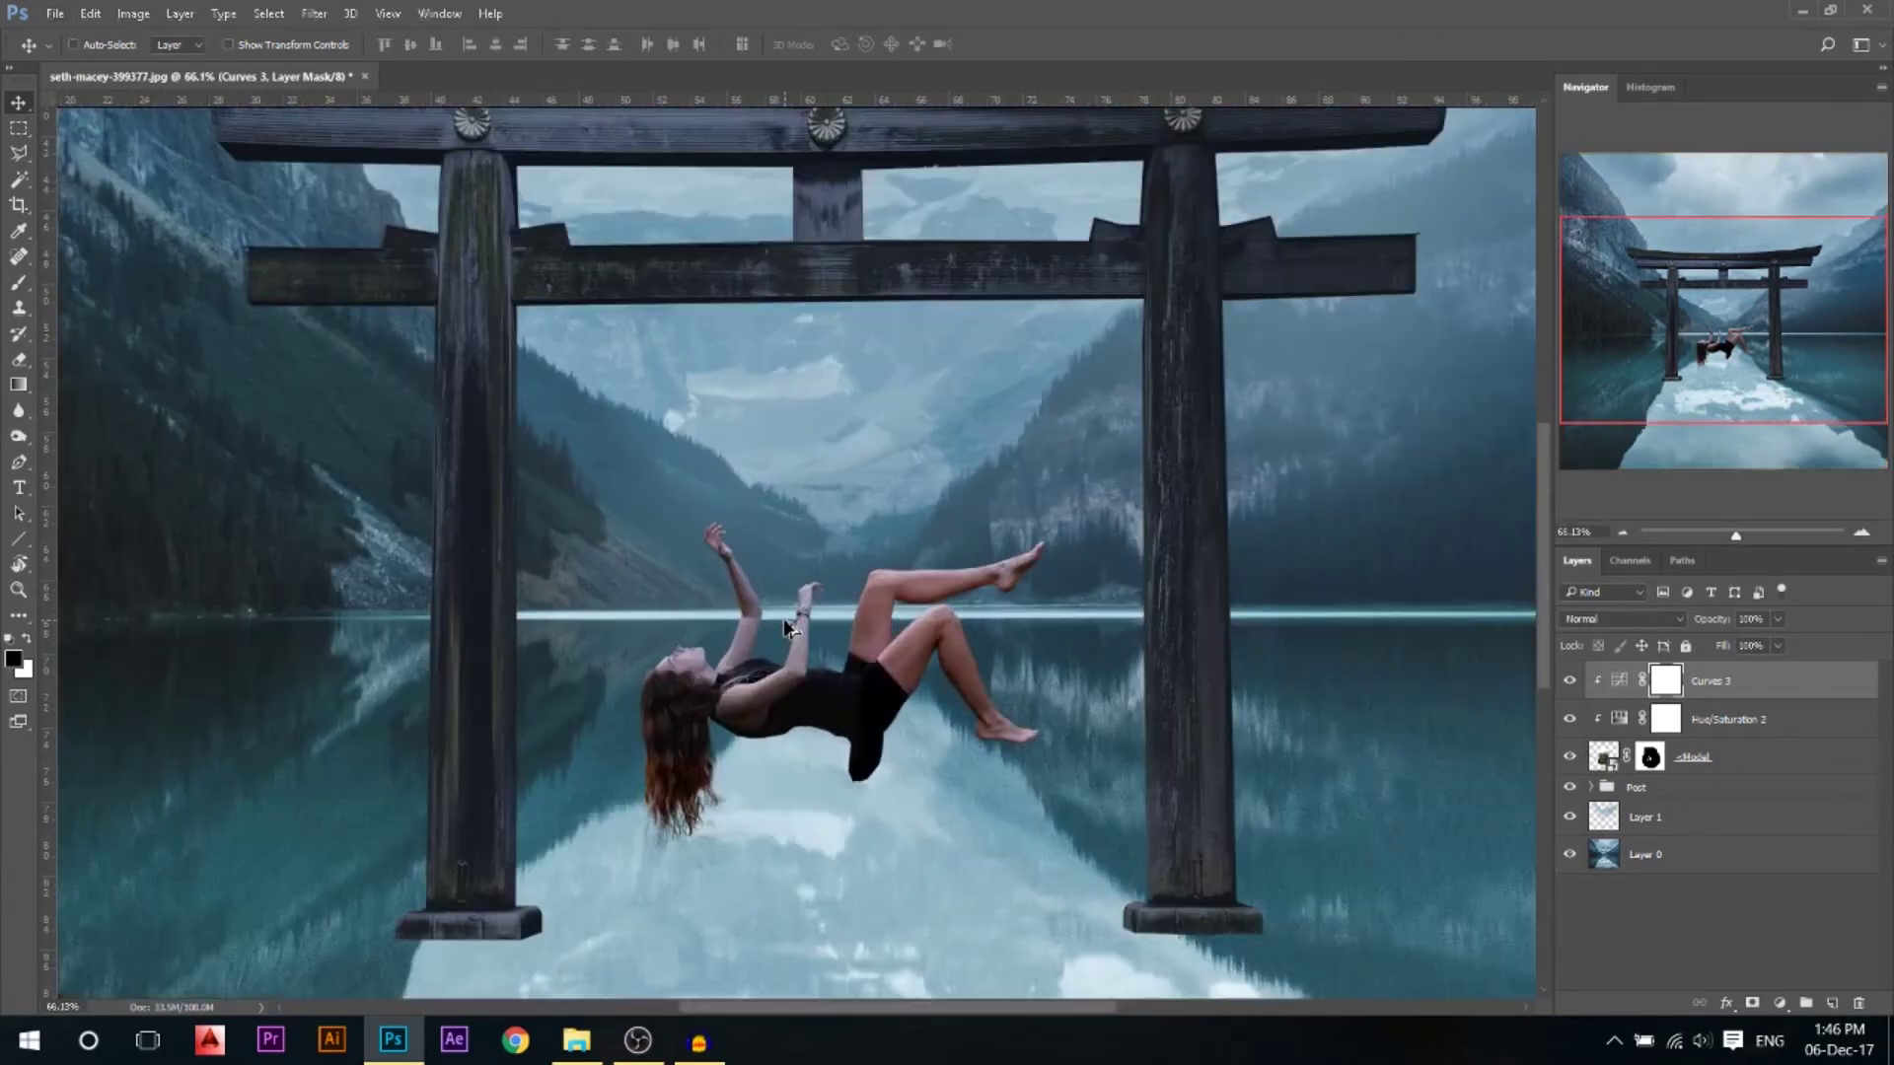
pyautogui.scroll(-2, 811, 592)
pyautogui.scroll(2, 811, 592)
pyautogui.scroll(-3, 811, 592)
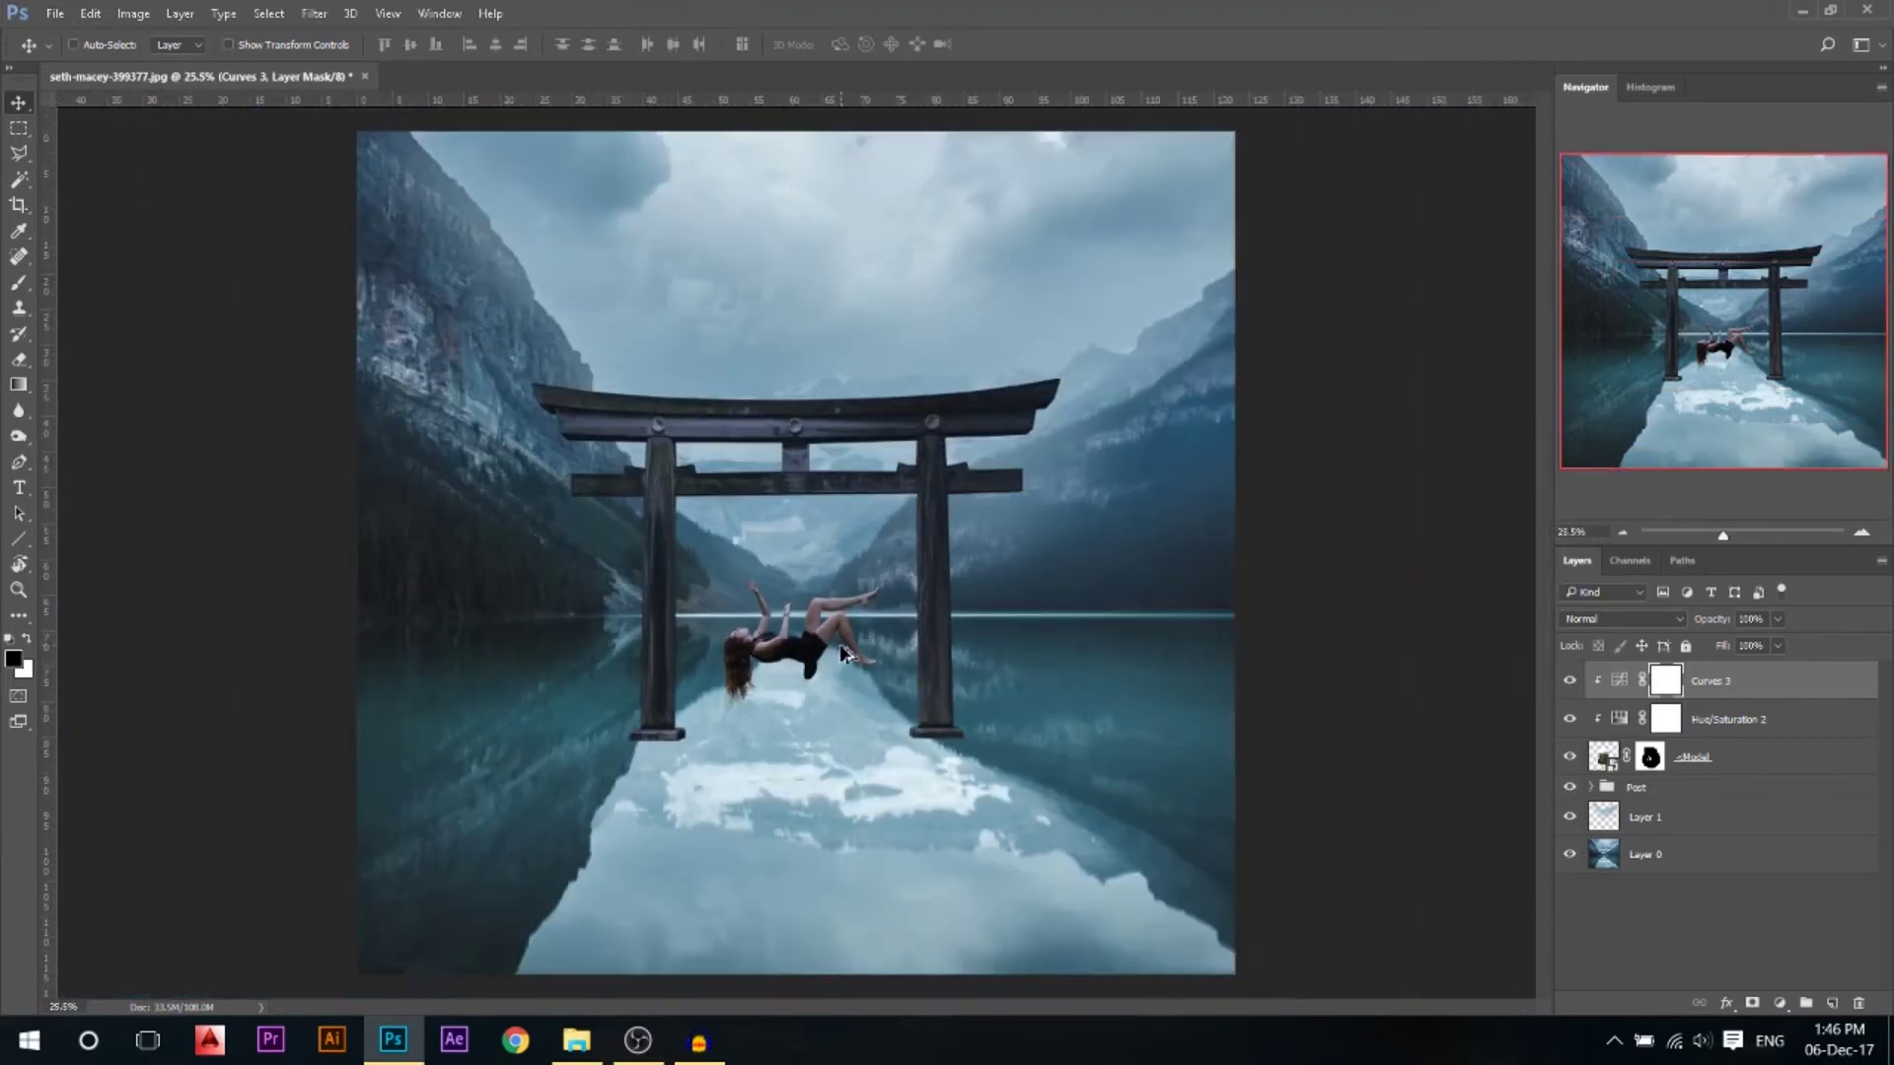
# Select the Post group that holds the gate and collapse it in the layer stack
pyautogui.keyDown('ctrl'); pyautogui.click(937, 528); pyautogui.keyUp('ctrl')
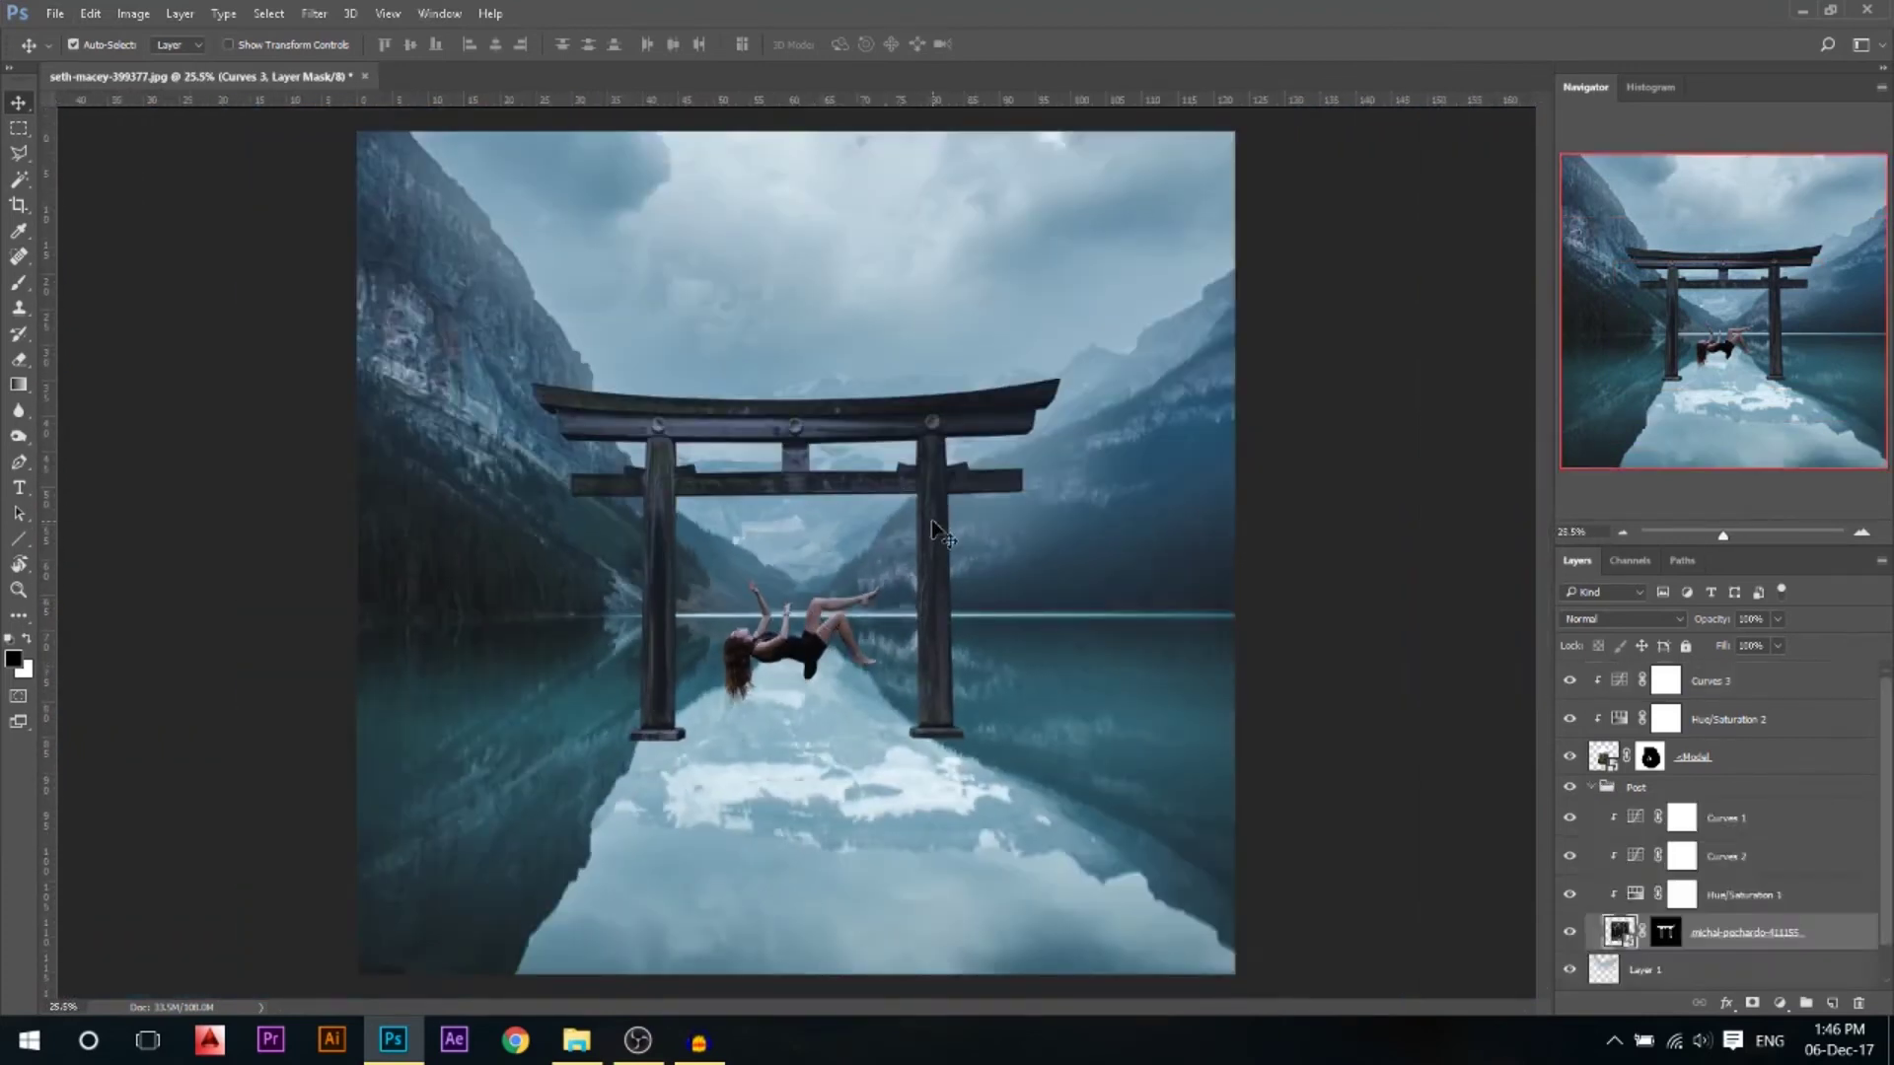
pyautogui.click(1648, 792)
pyautogui.click(1590, 788)
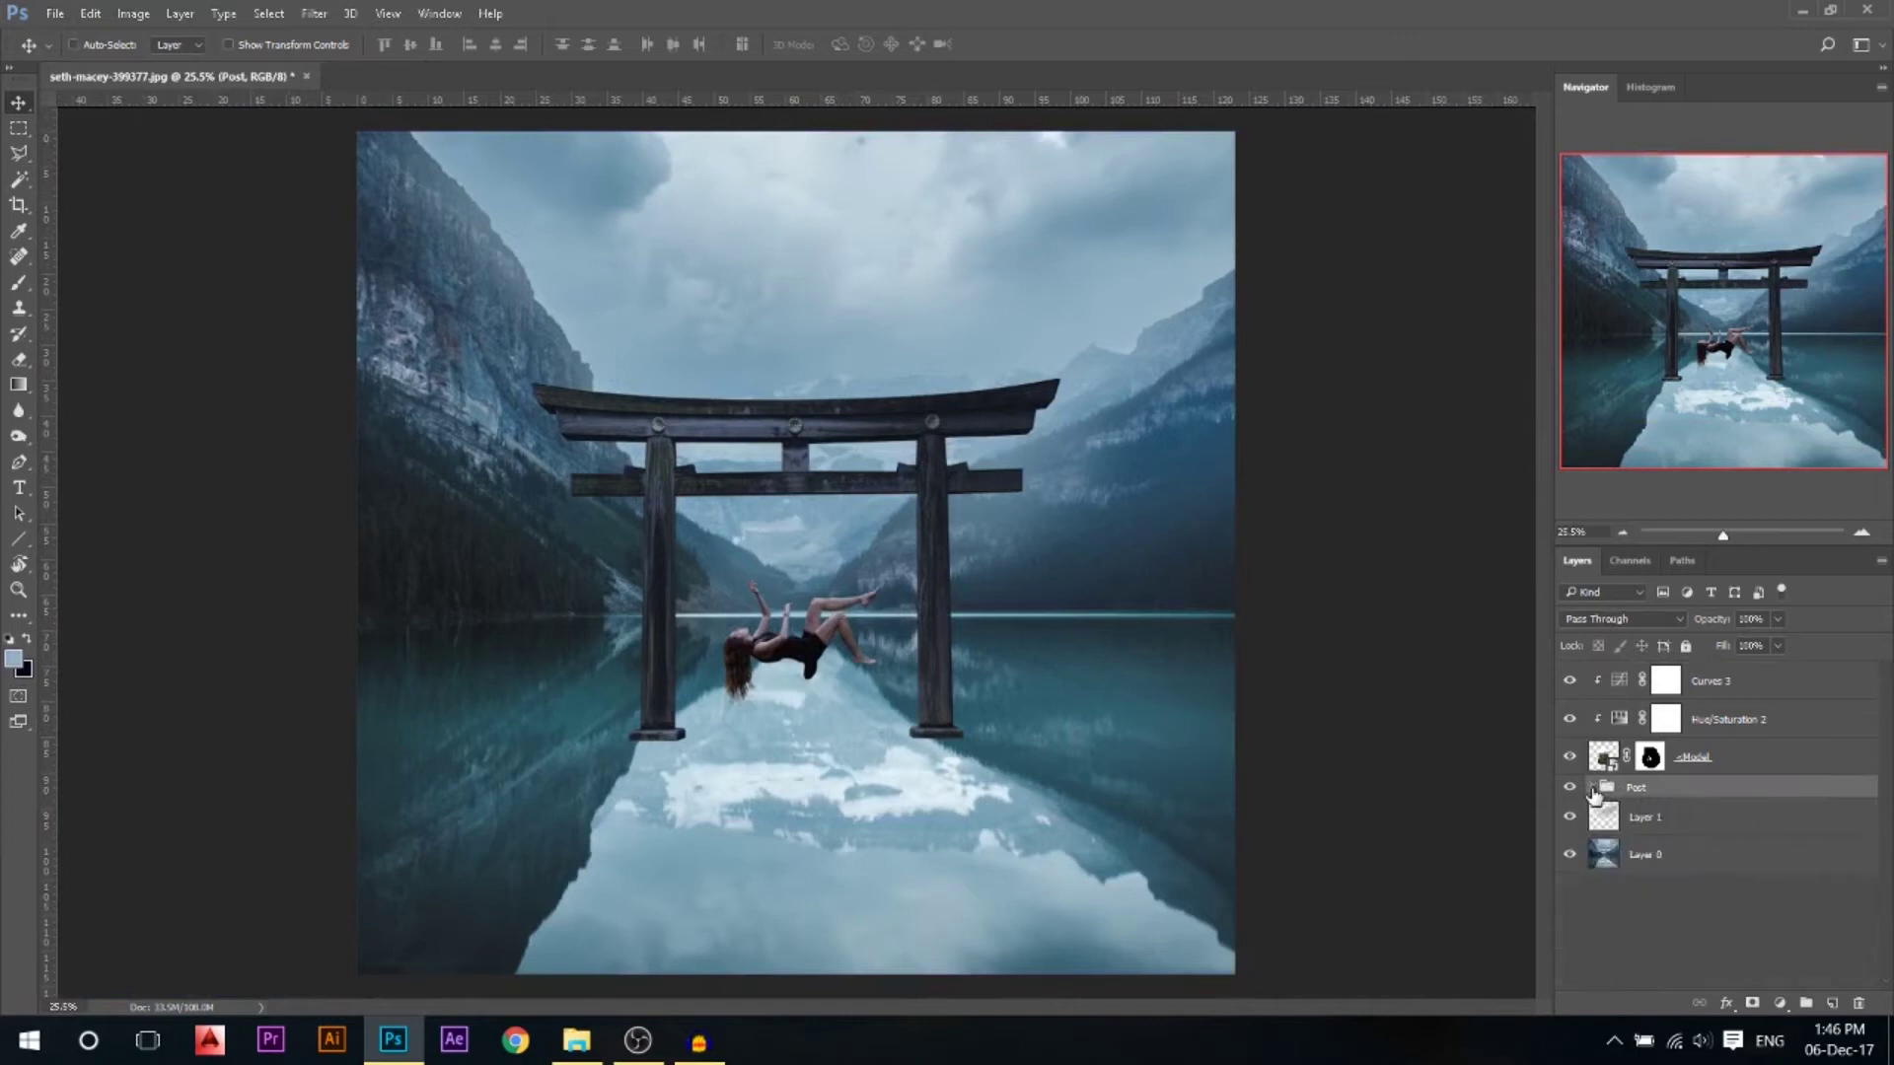
# Scale the gate's Post group up evenly about its centre to about 111%
pyautogui.hotkey('ctrl', 't')
pyautogui.moveTo(1069, 266); pyautogui.dragTo(1110, 248)
pyautogui.moveTo(1110, 247); pyautogui.dragTo(1108, 250)
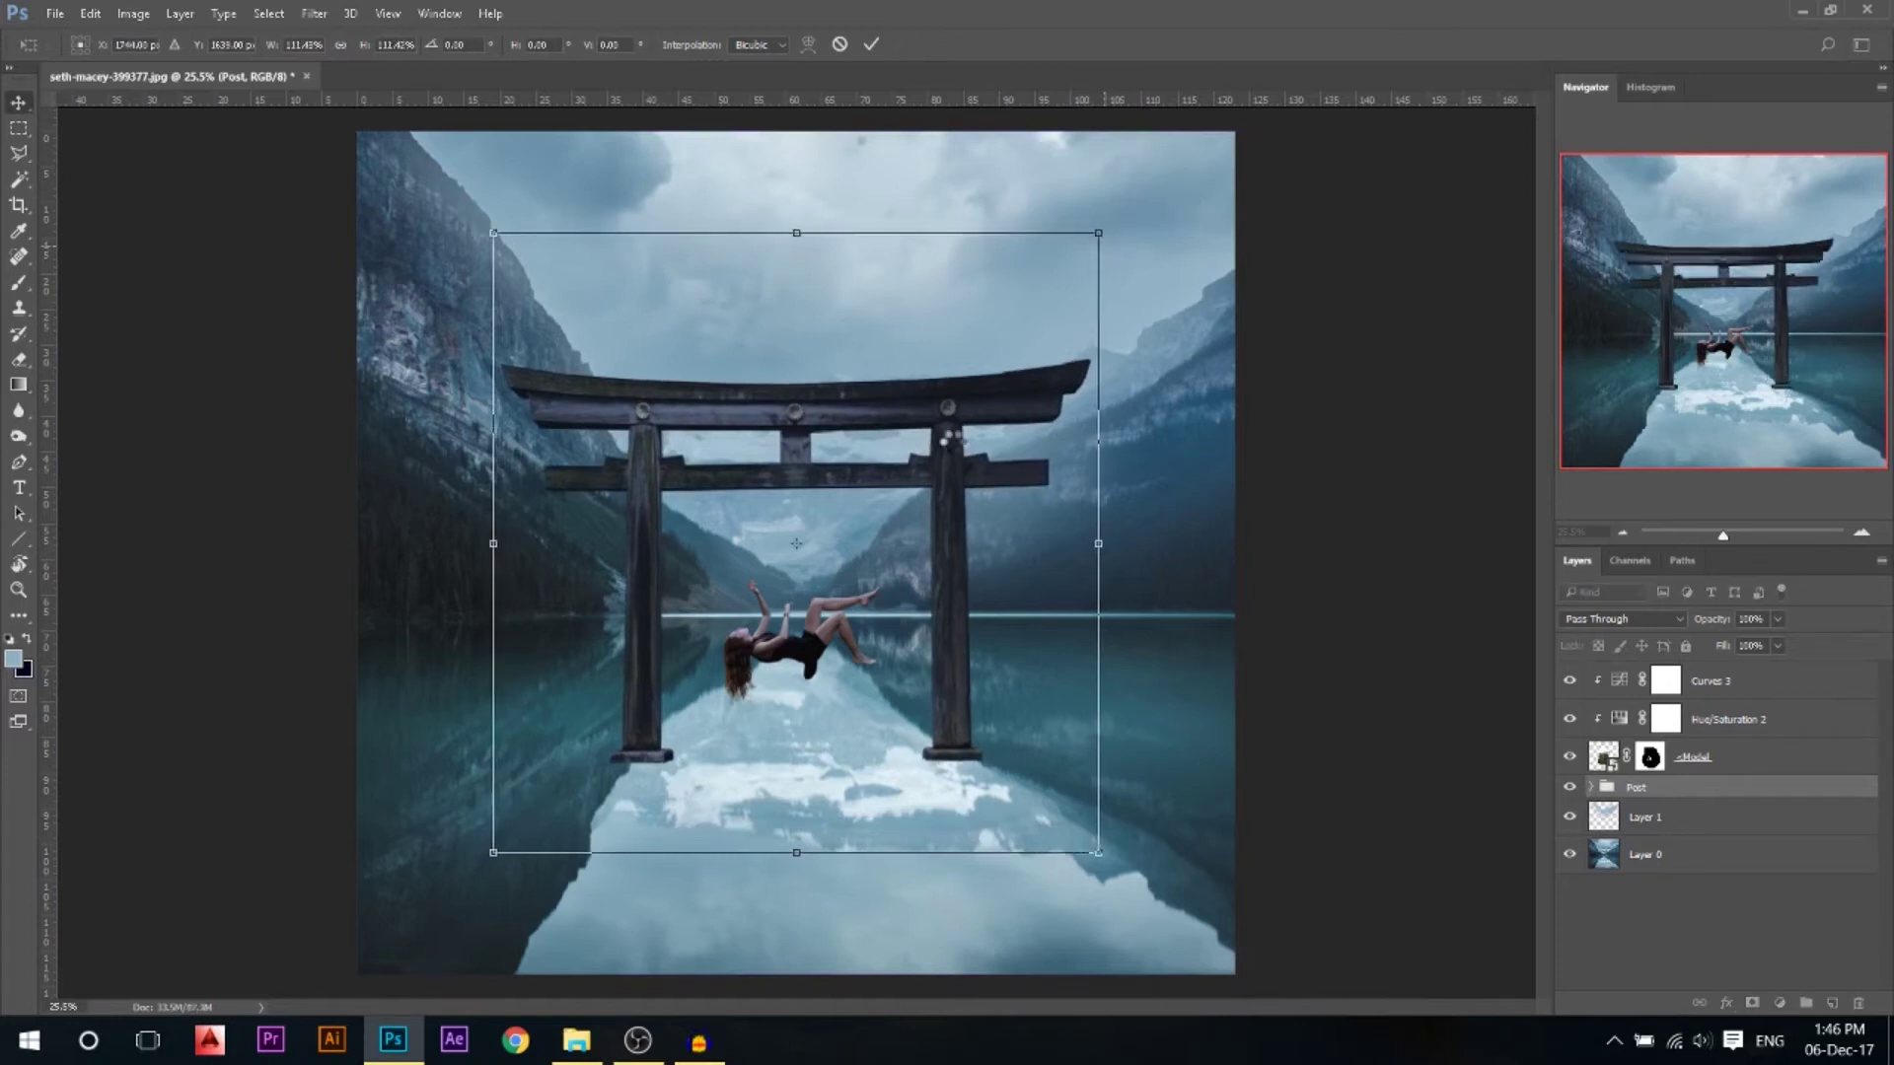
pyautogui.press('Return')
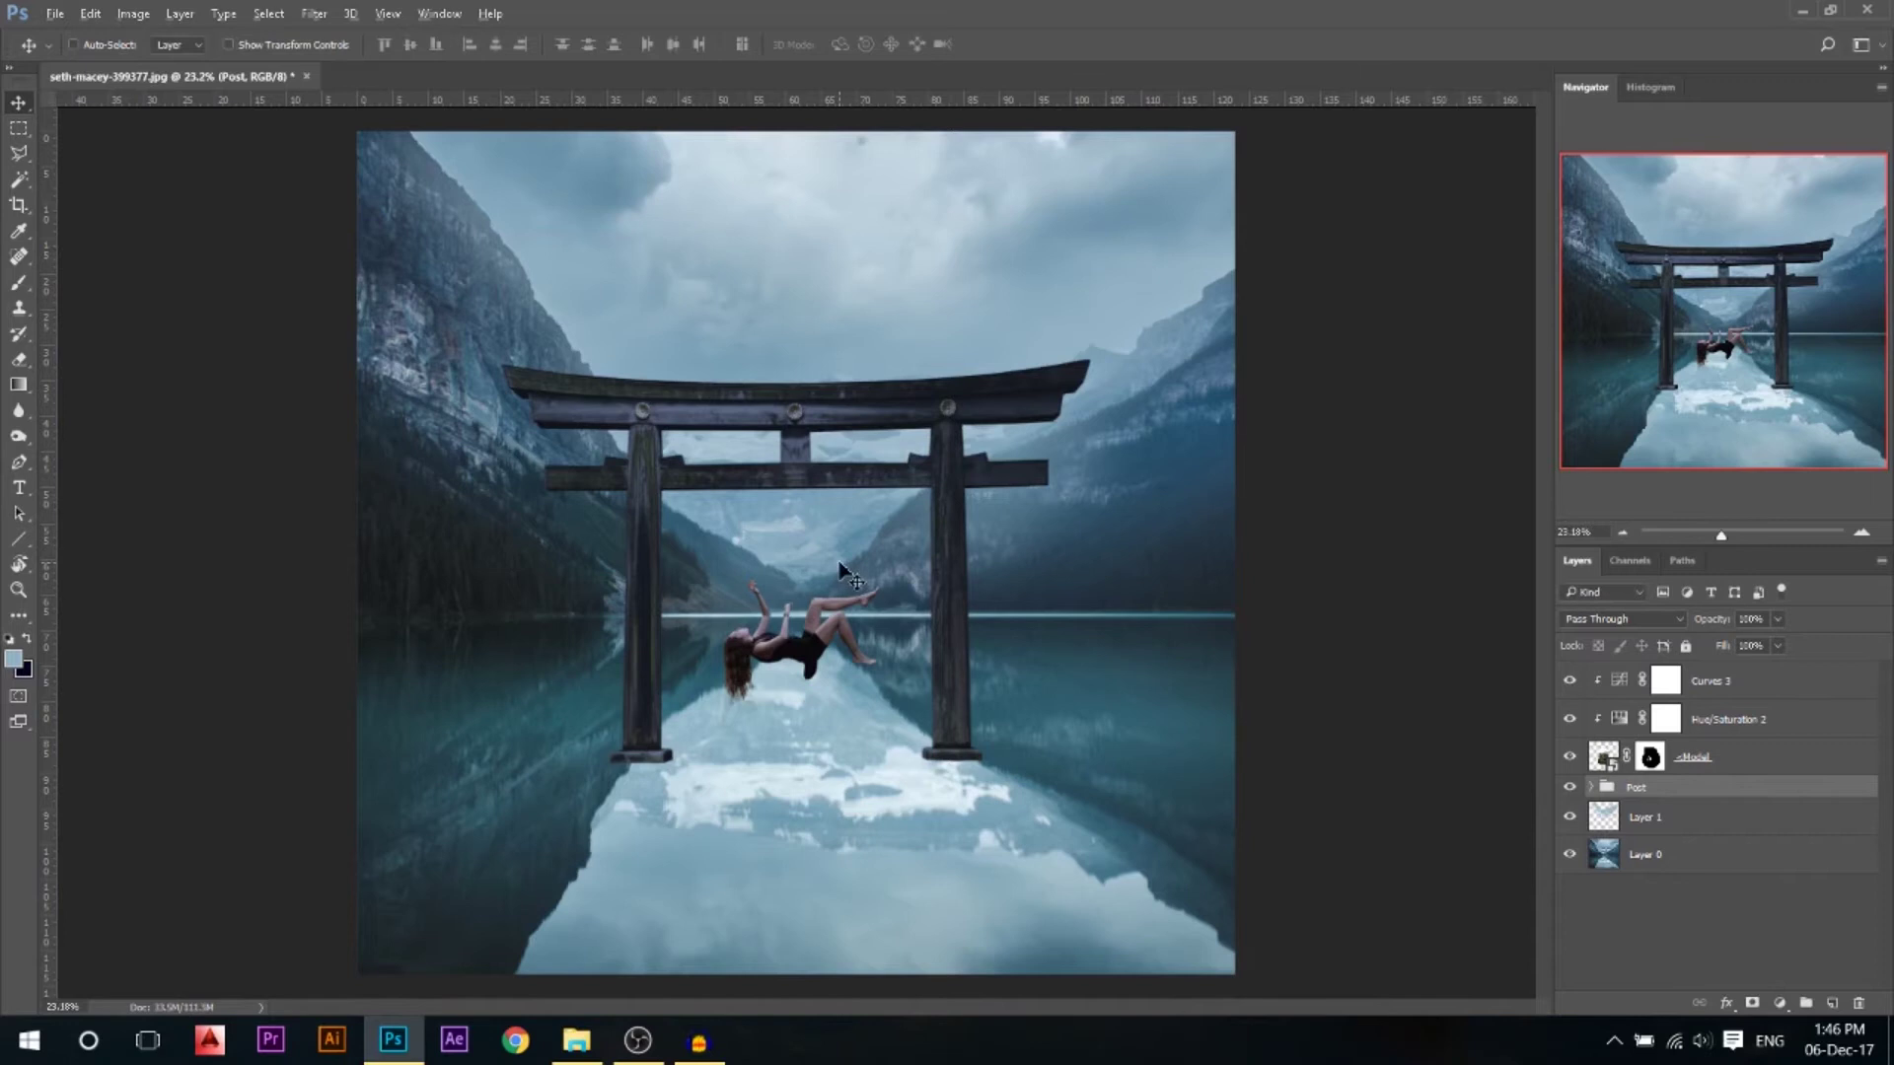
# Select the model layer and set the Pencil tool's size to 2 px
pyautogui.scroll(1, 820, 660)
pyautogui.keyDown('ctrl'); pyautogui.click(820, 660); pyautogui.keyUp('ctrl')
pyautogui.scroll(2, 789, 646)
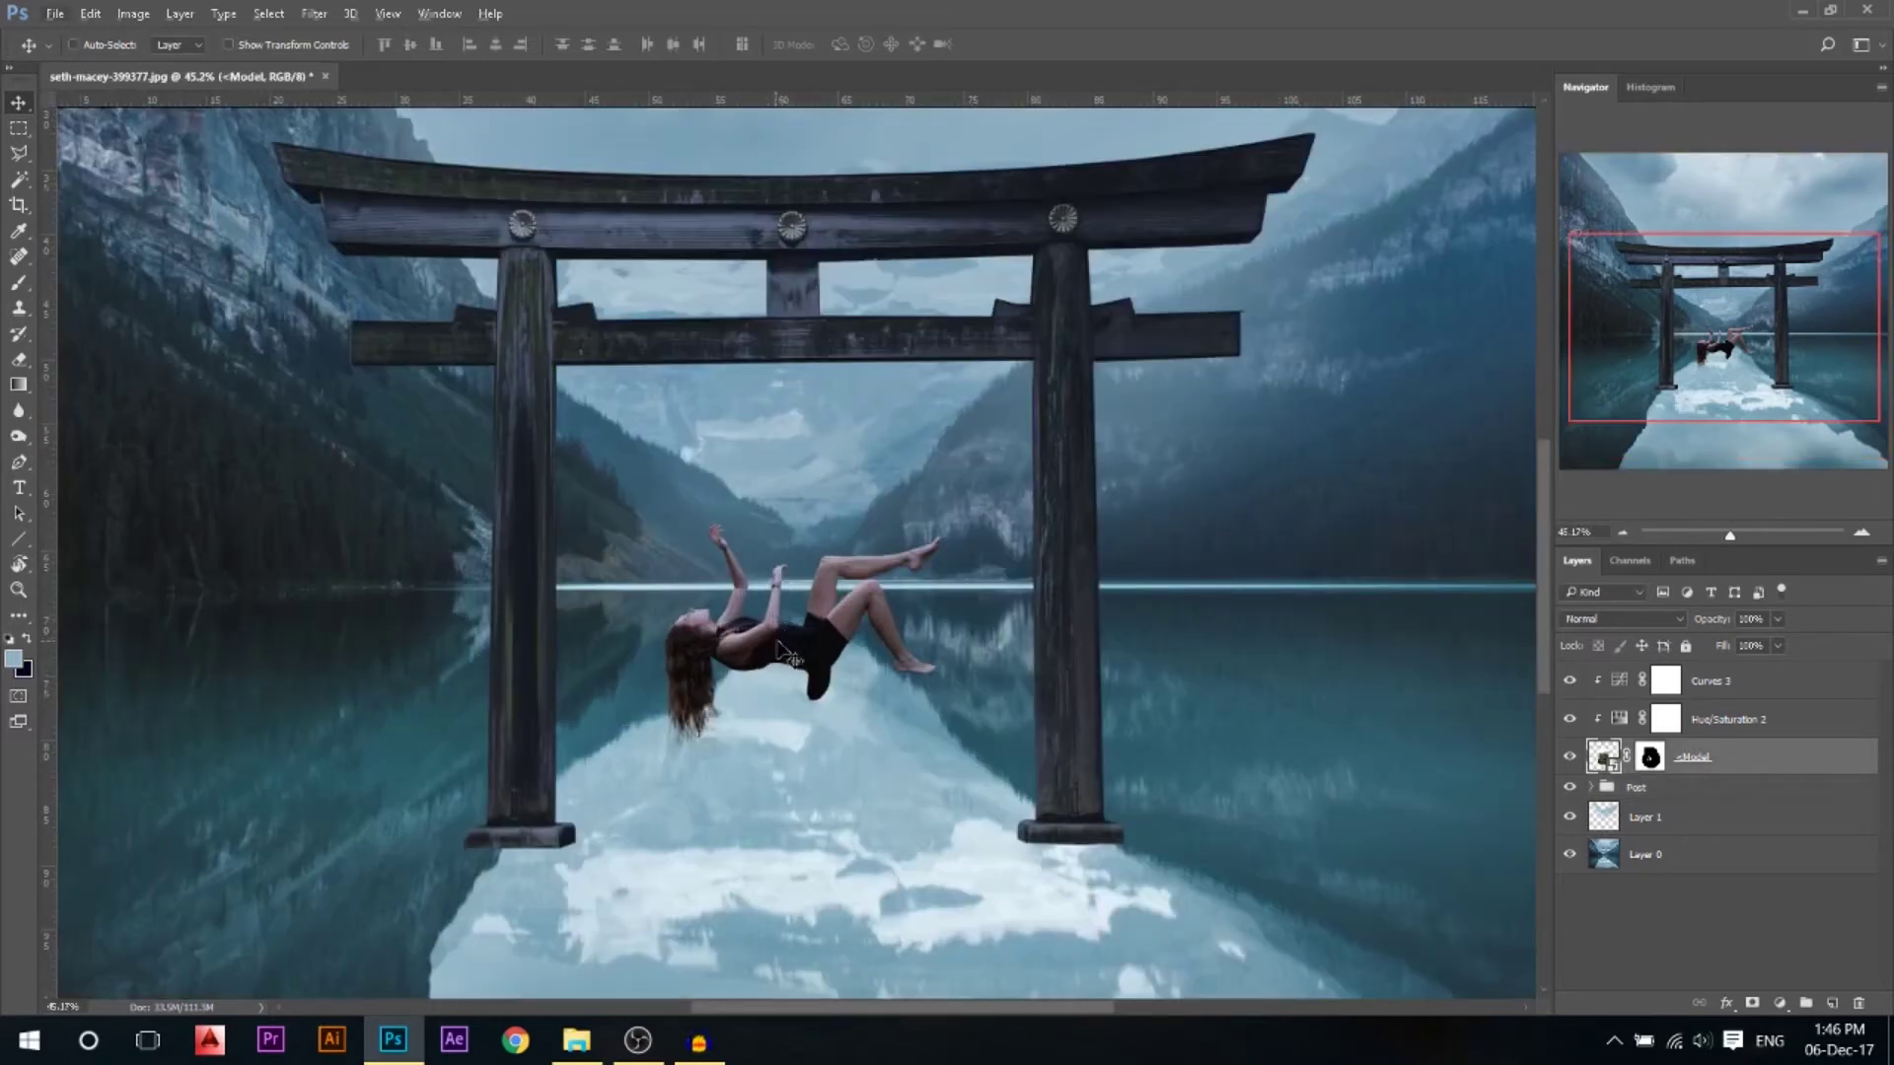
pyautogui.scroll(-2, 815, 629)
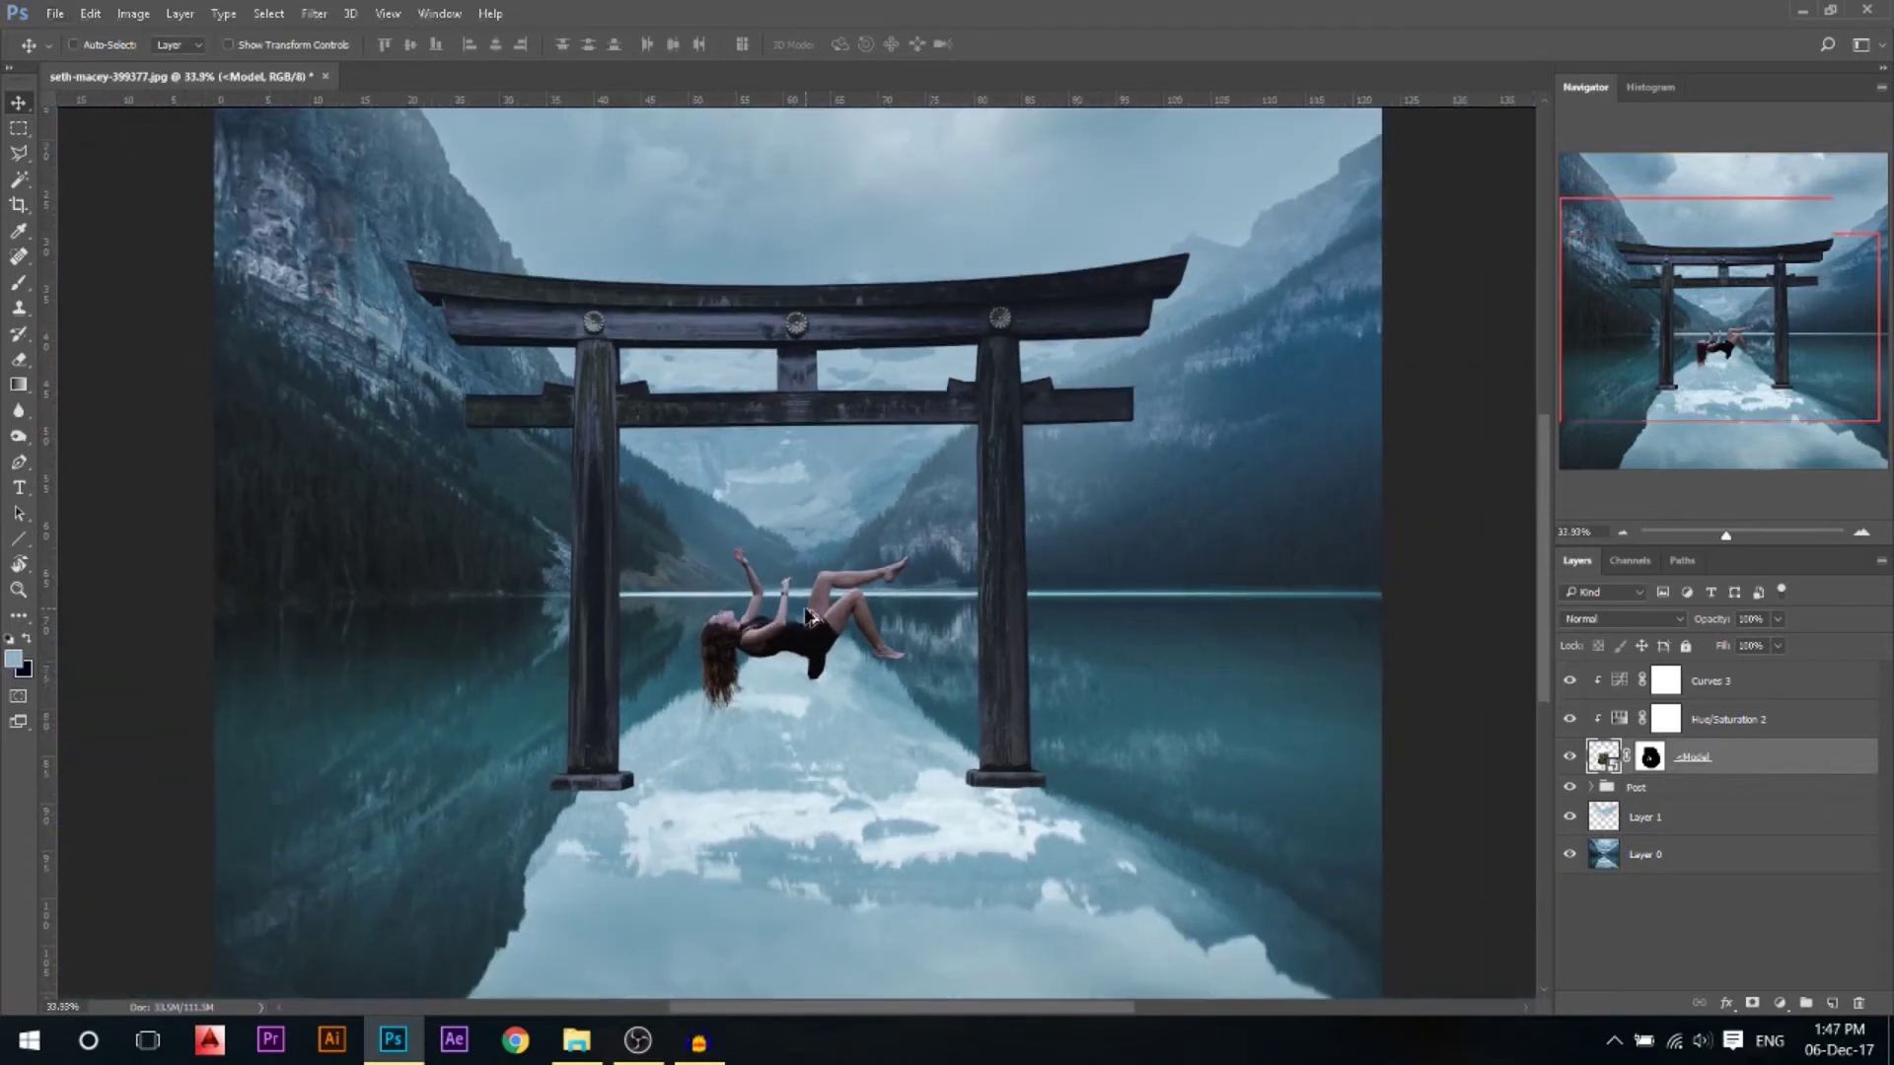
pyautogui.scroll(3, 772, 646)
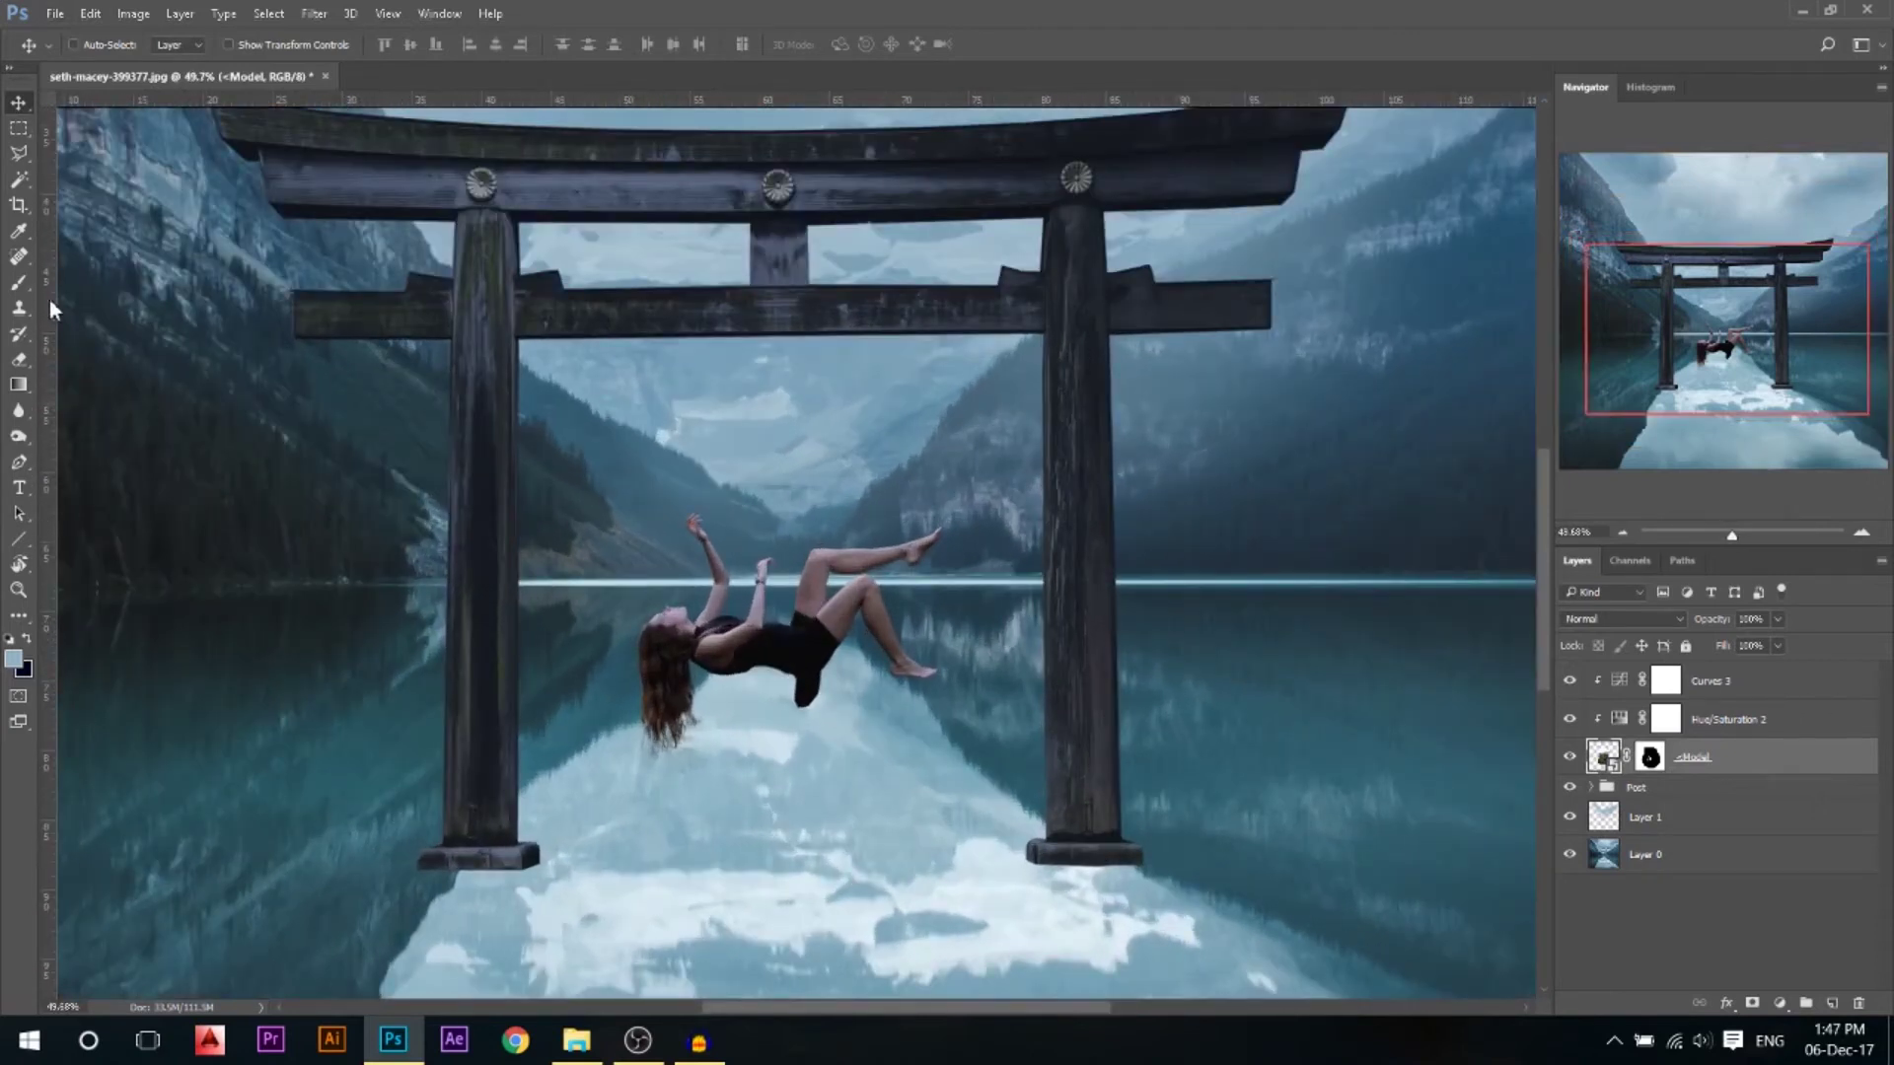
pyautogui.click(18, 283)
pyautogui.rightClick(16, 281)
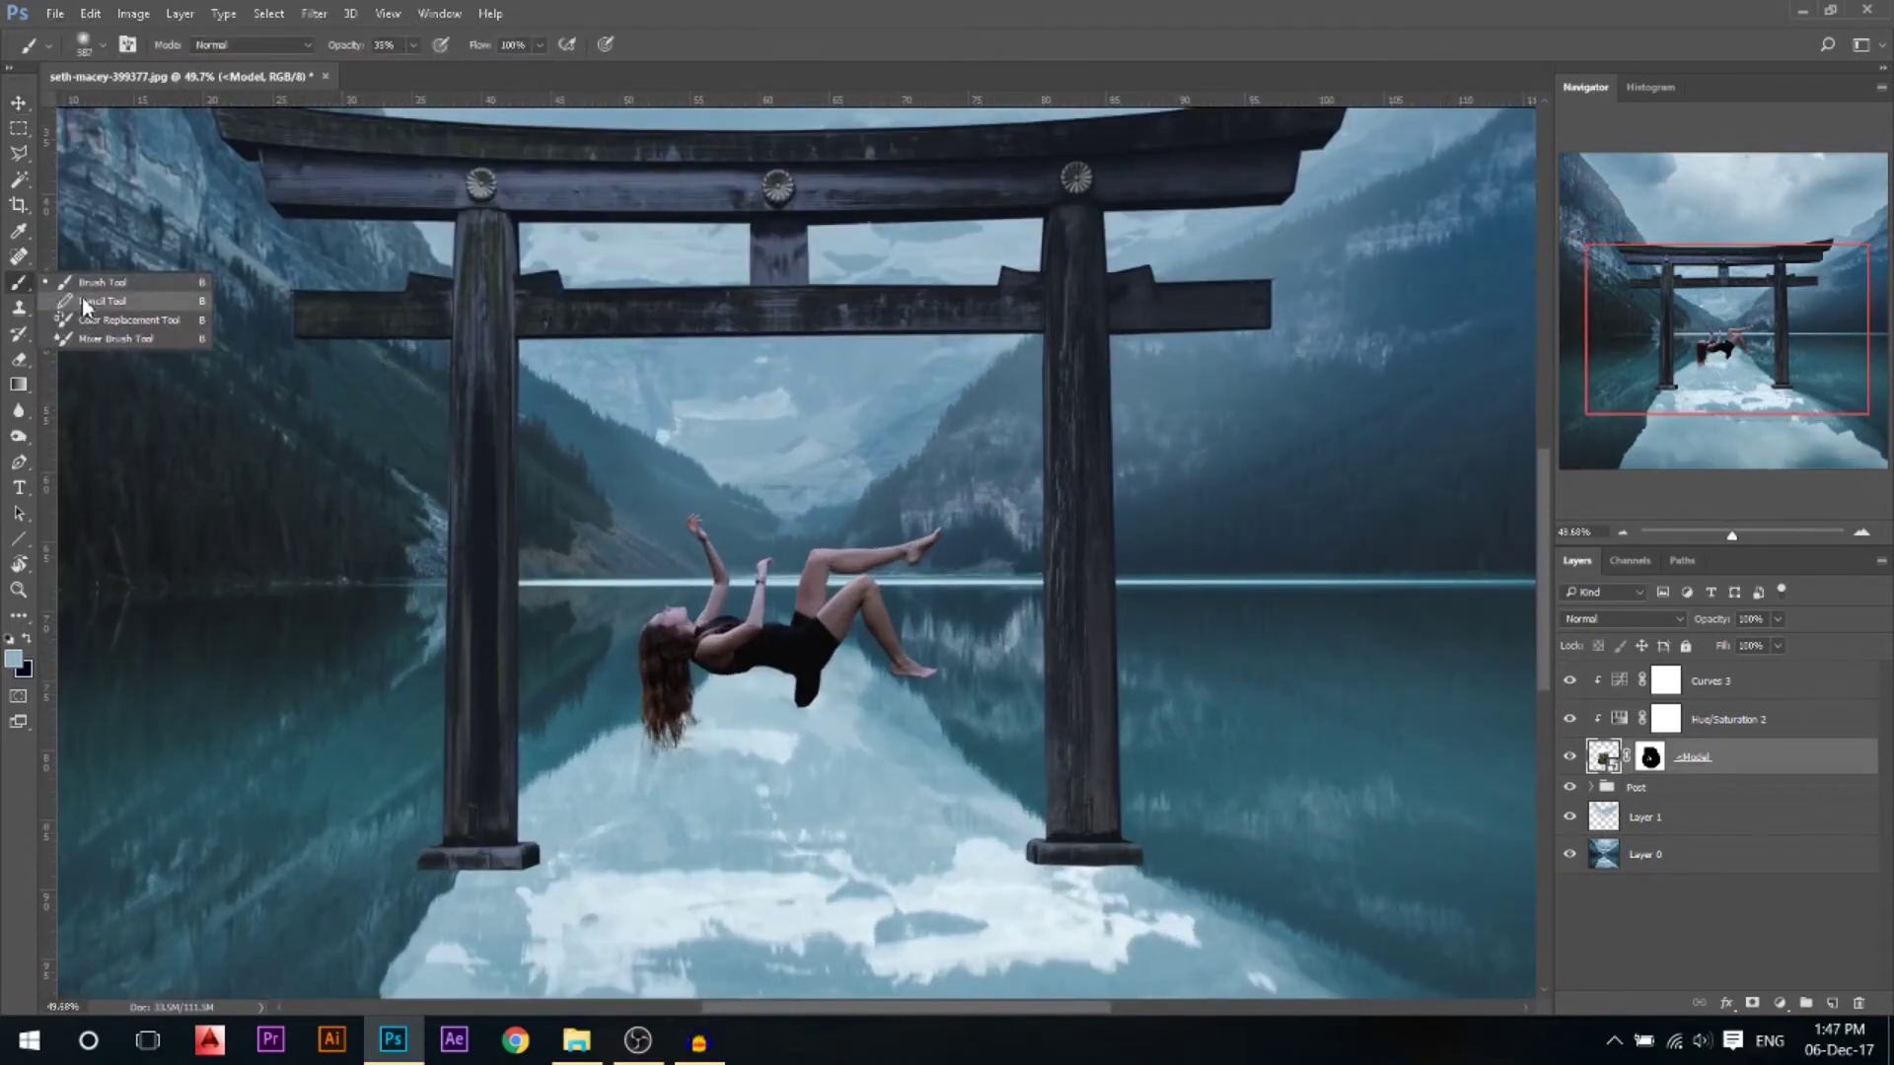
pyautogui.click(81, 298)
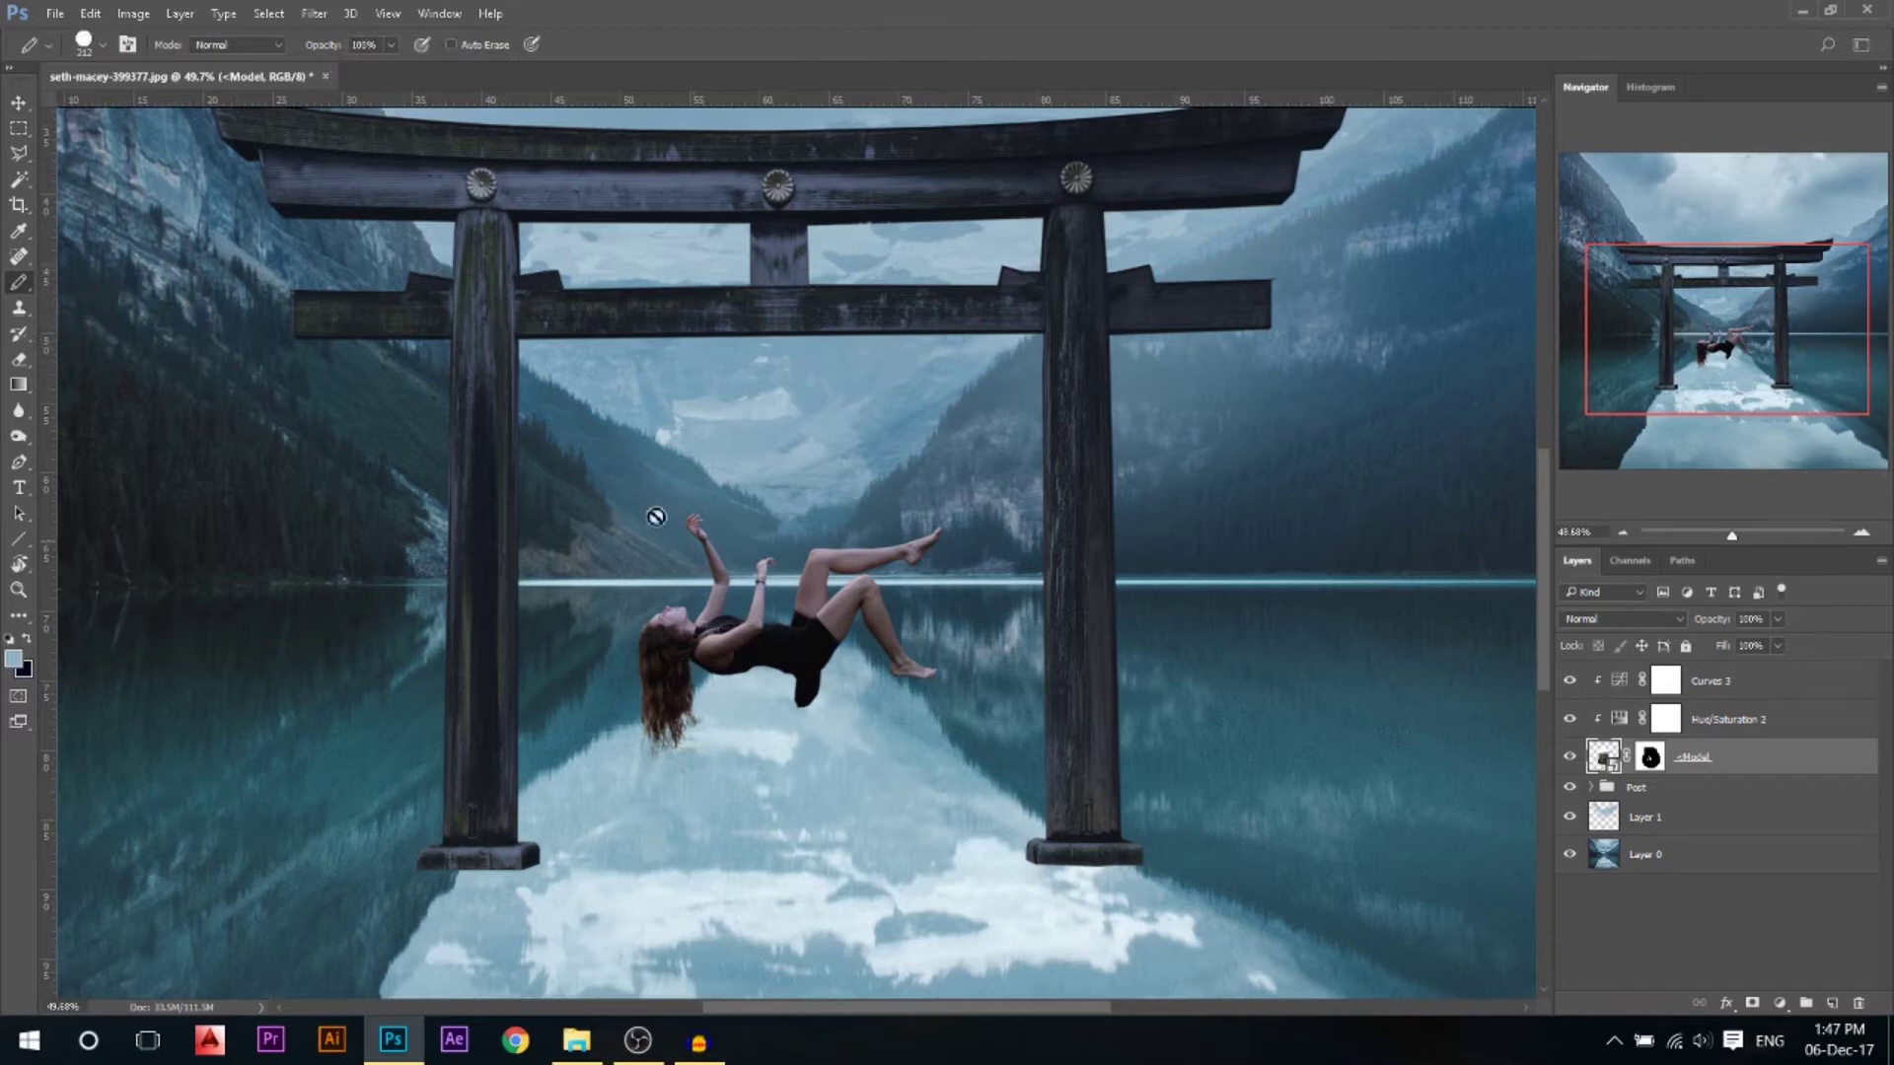
pyautogui.rightClick(732, 560)
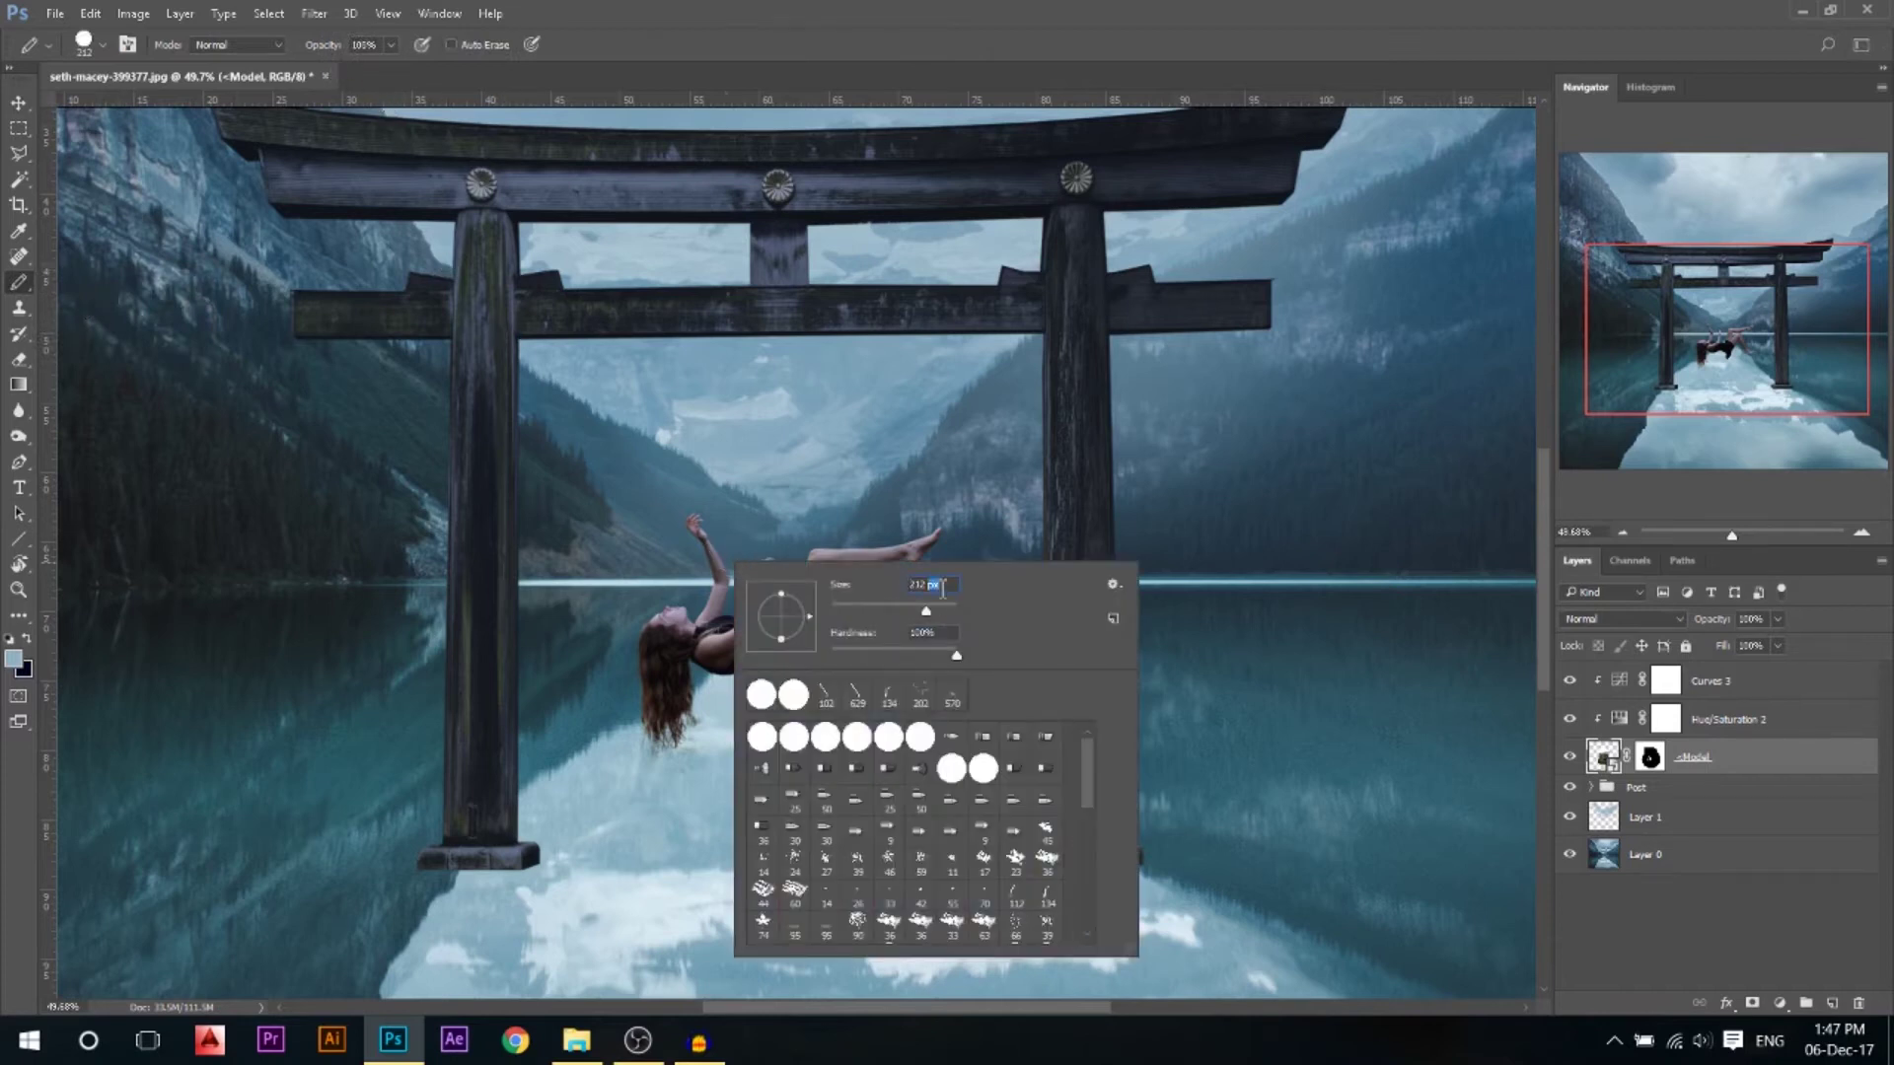
pyautogui.write('2')
pyautogui.click(22, 104)
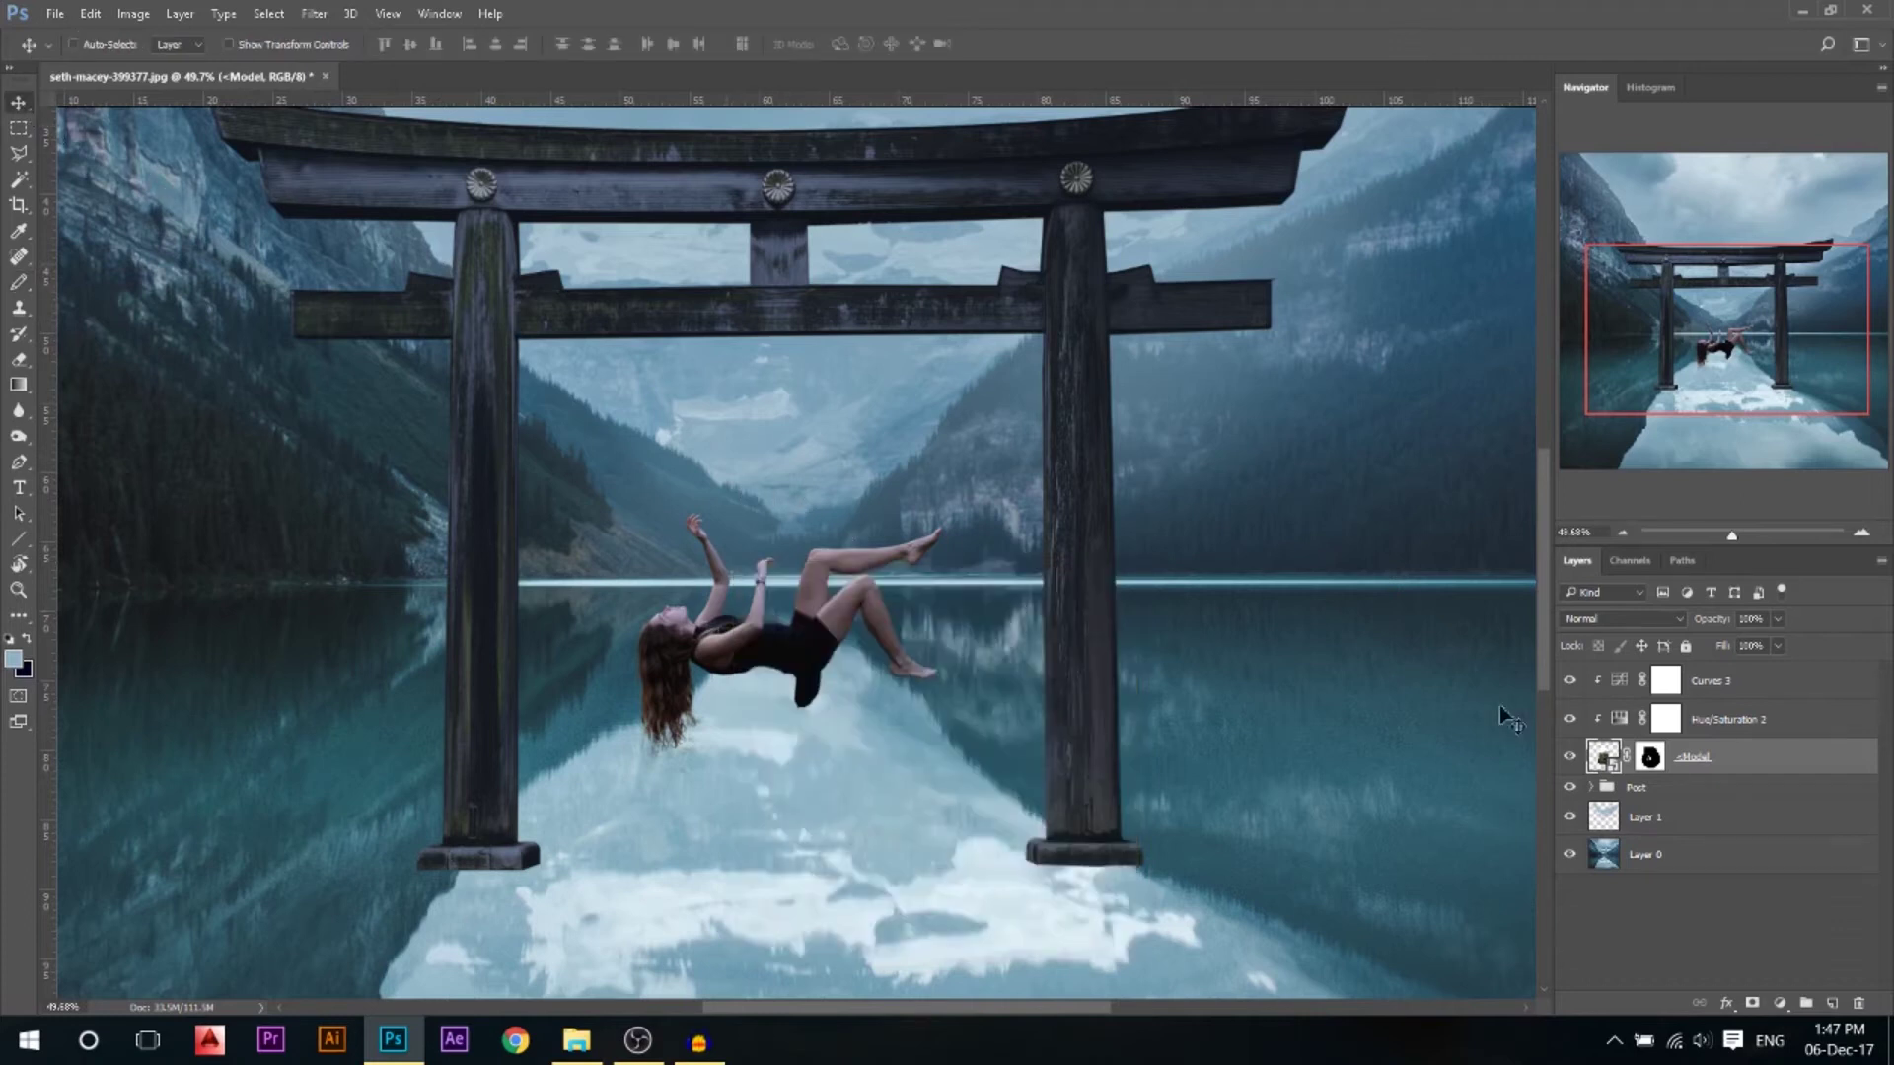
# Add a new layer above Curves 3 and name it Rope
pyautogui.click(1701, 688)
pyautogui.click(1831, 1004)
pyautogui.doubleClick(1645, 681)
pyautogui.write('Rope')
pyautogui.press('Return')
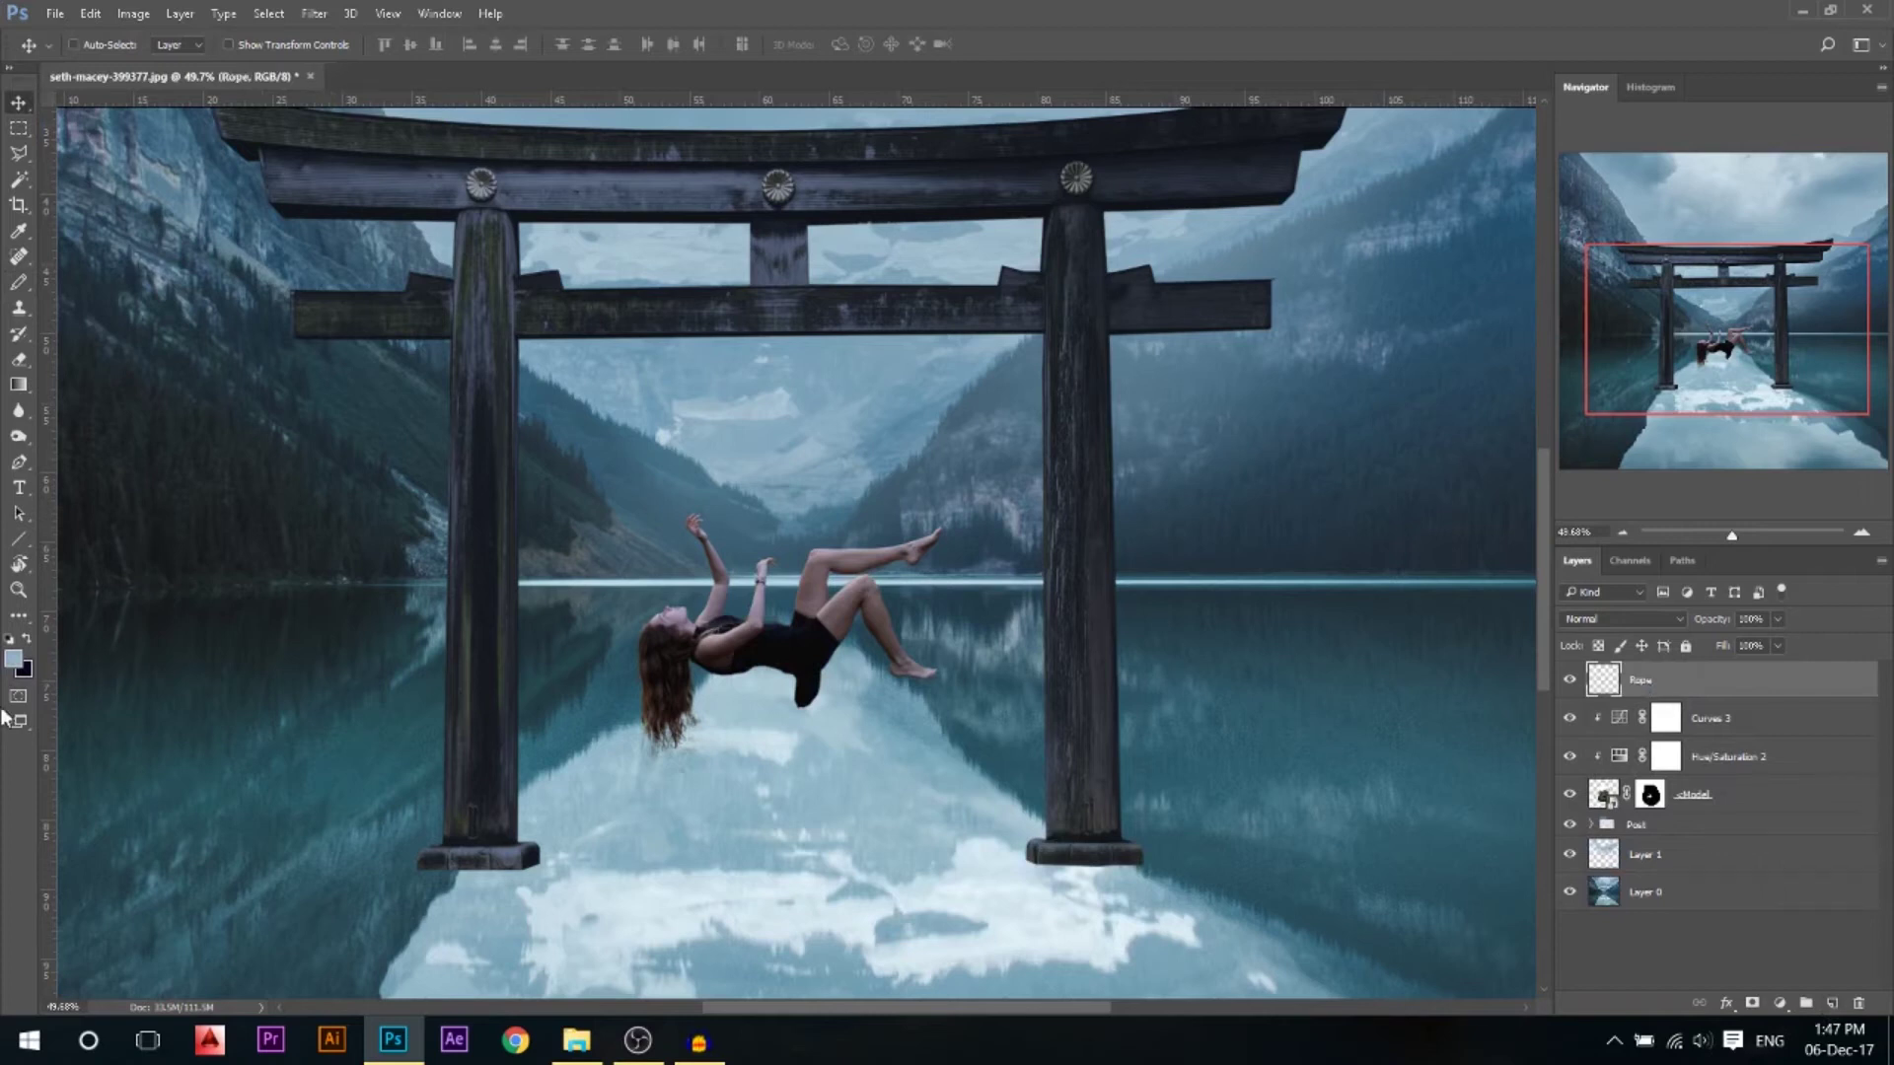
# Set the foreground colour to dark grey #2e2e2e
pyautogui.click(14, 659)
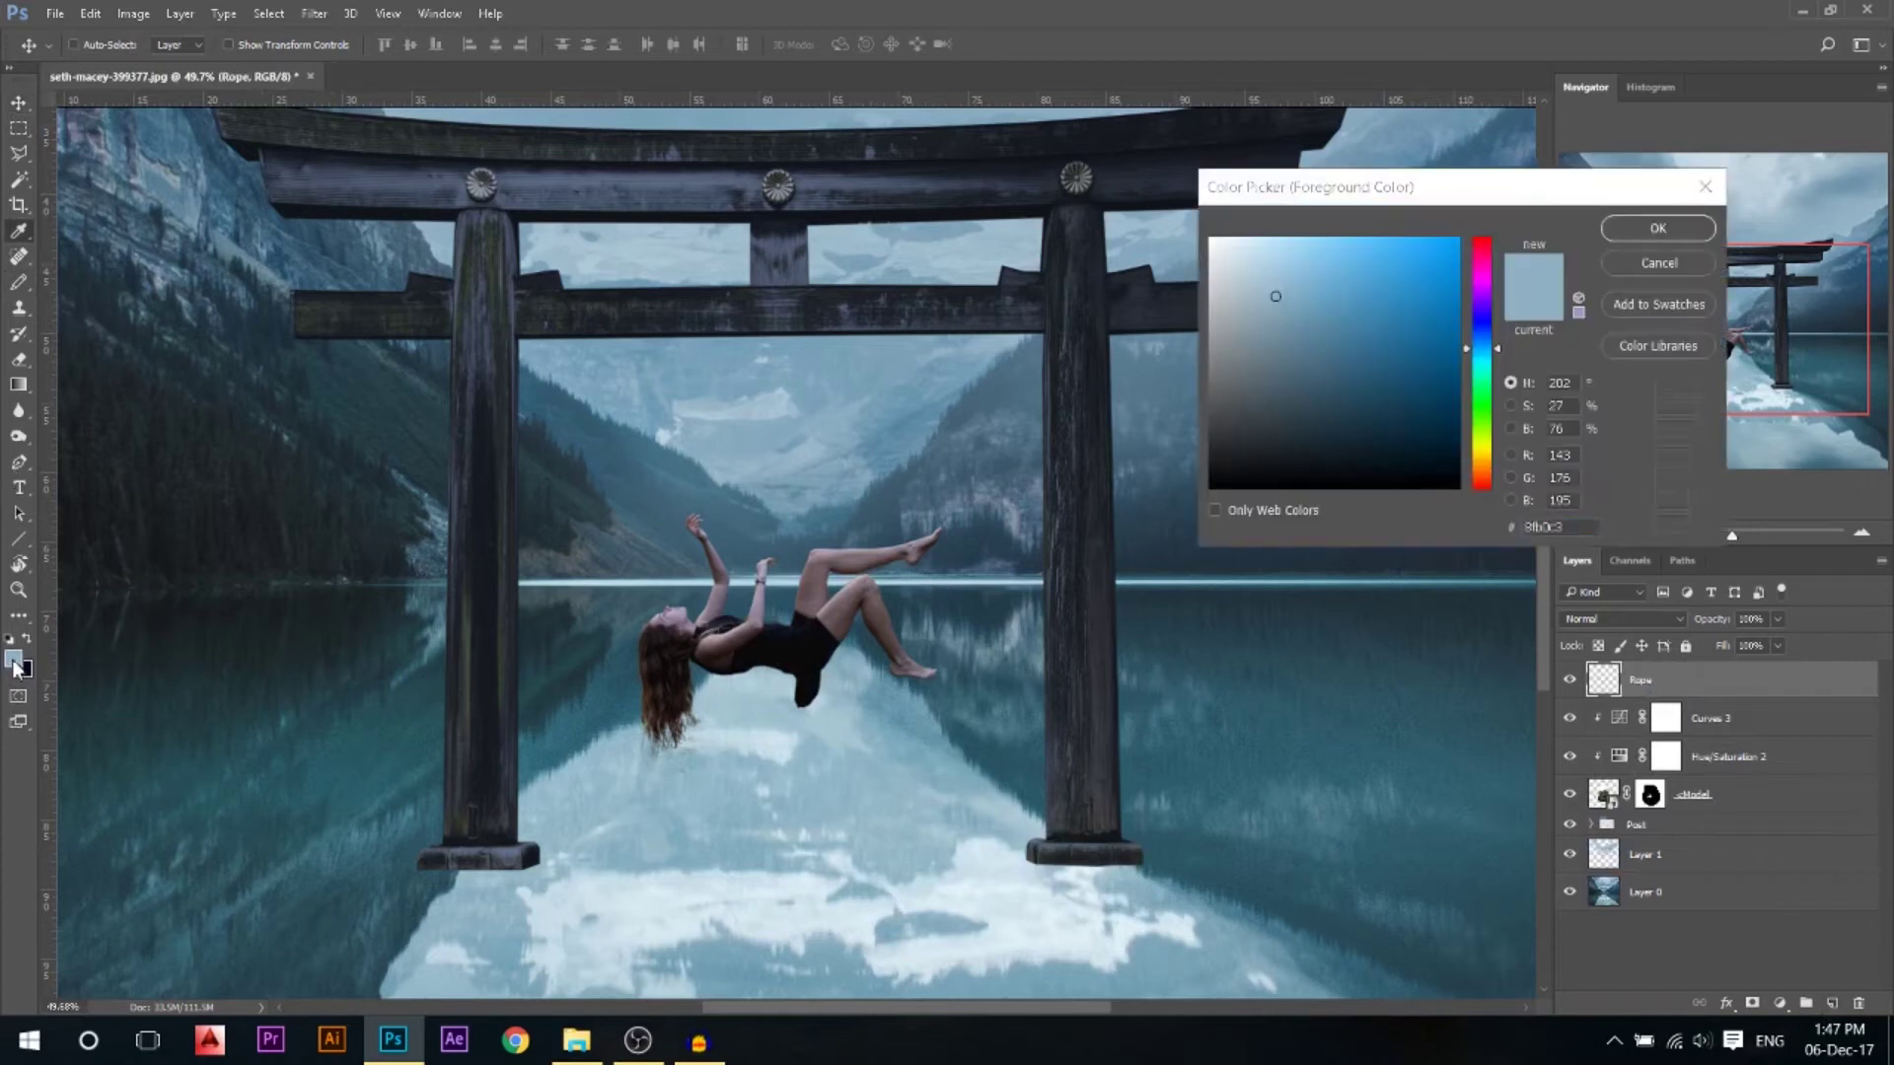
pyautogui.moveTo(1216, 444); pyautogui.dragTo(1196, 445)
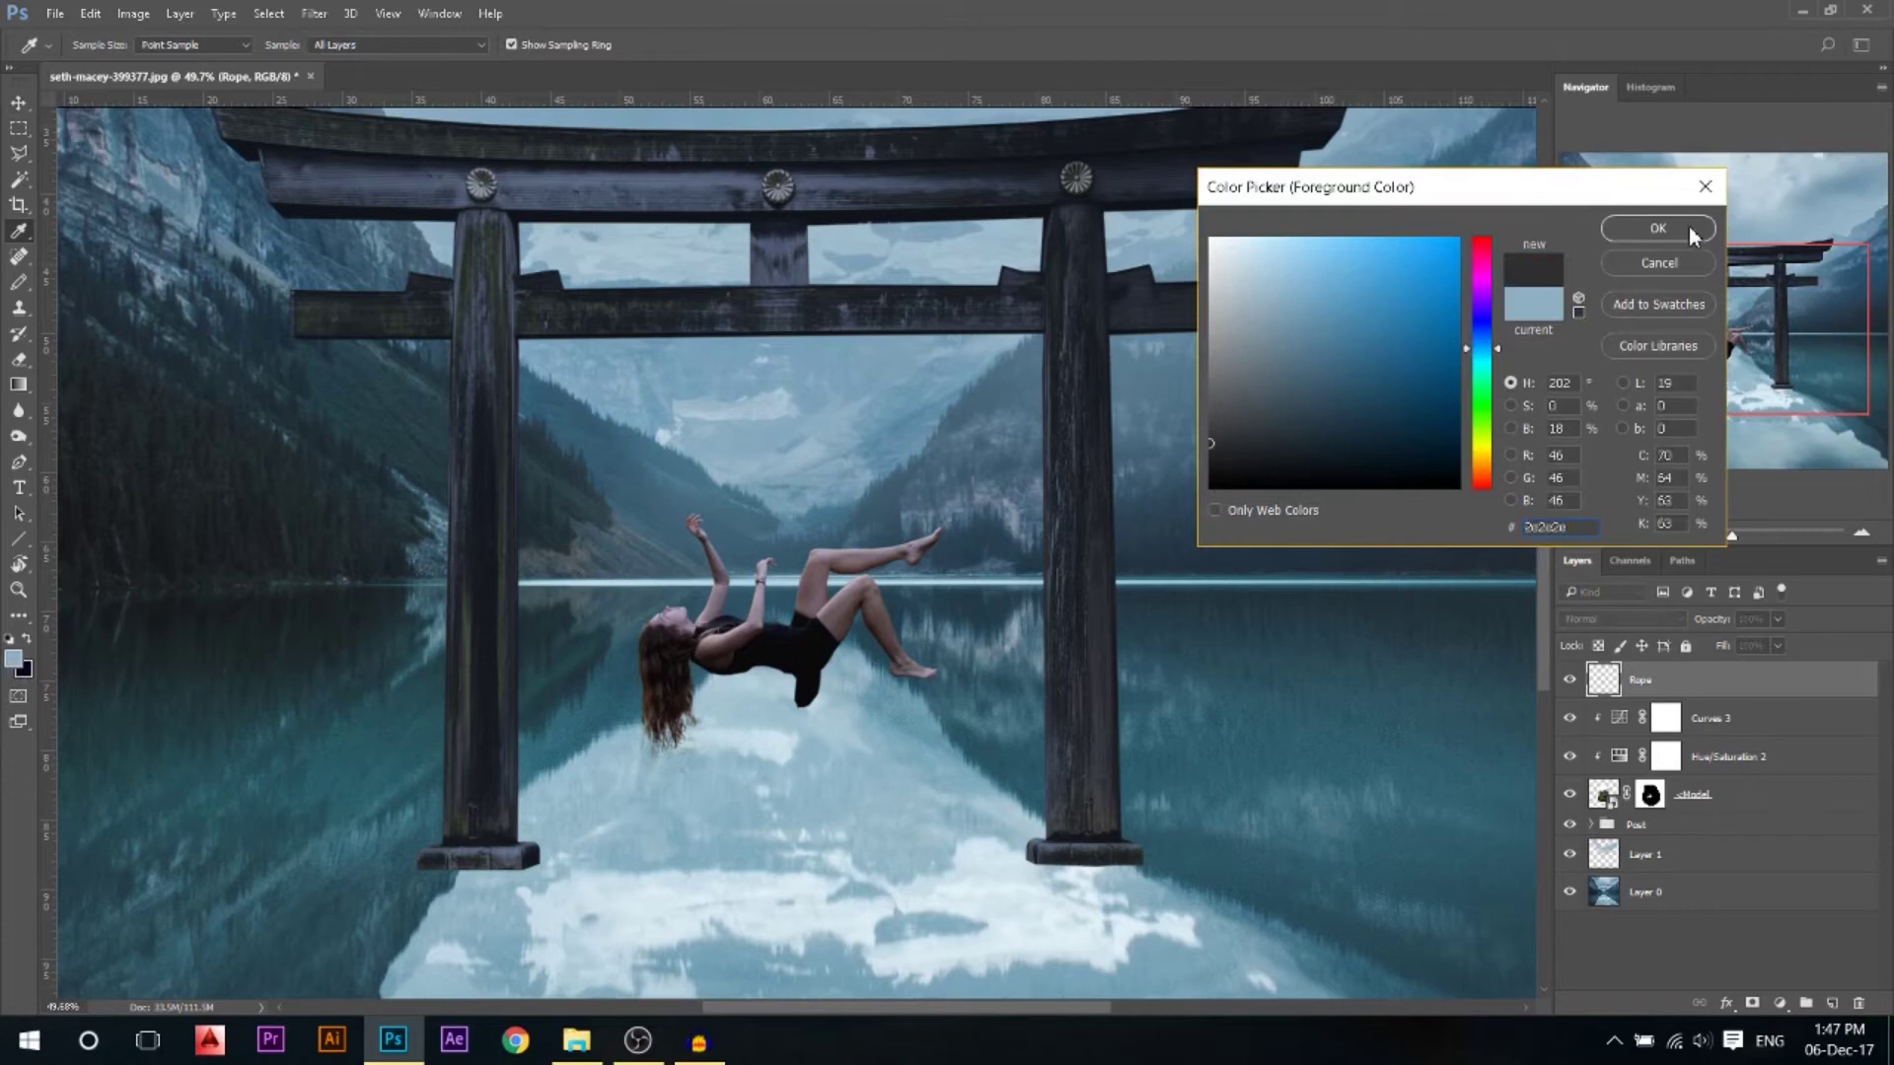
pyautogui.click(1657, 228)
pyautogui.press('v')
# Draw a slightly curved pen path from the middle of the gate's lower crossbeam down to the woman's waist
pyautogui.click(18, 461)
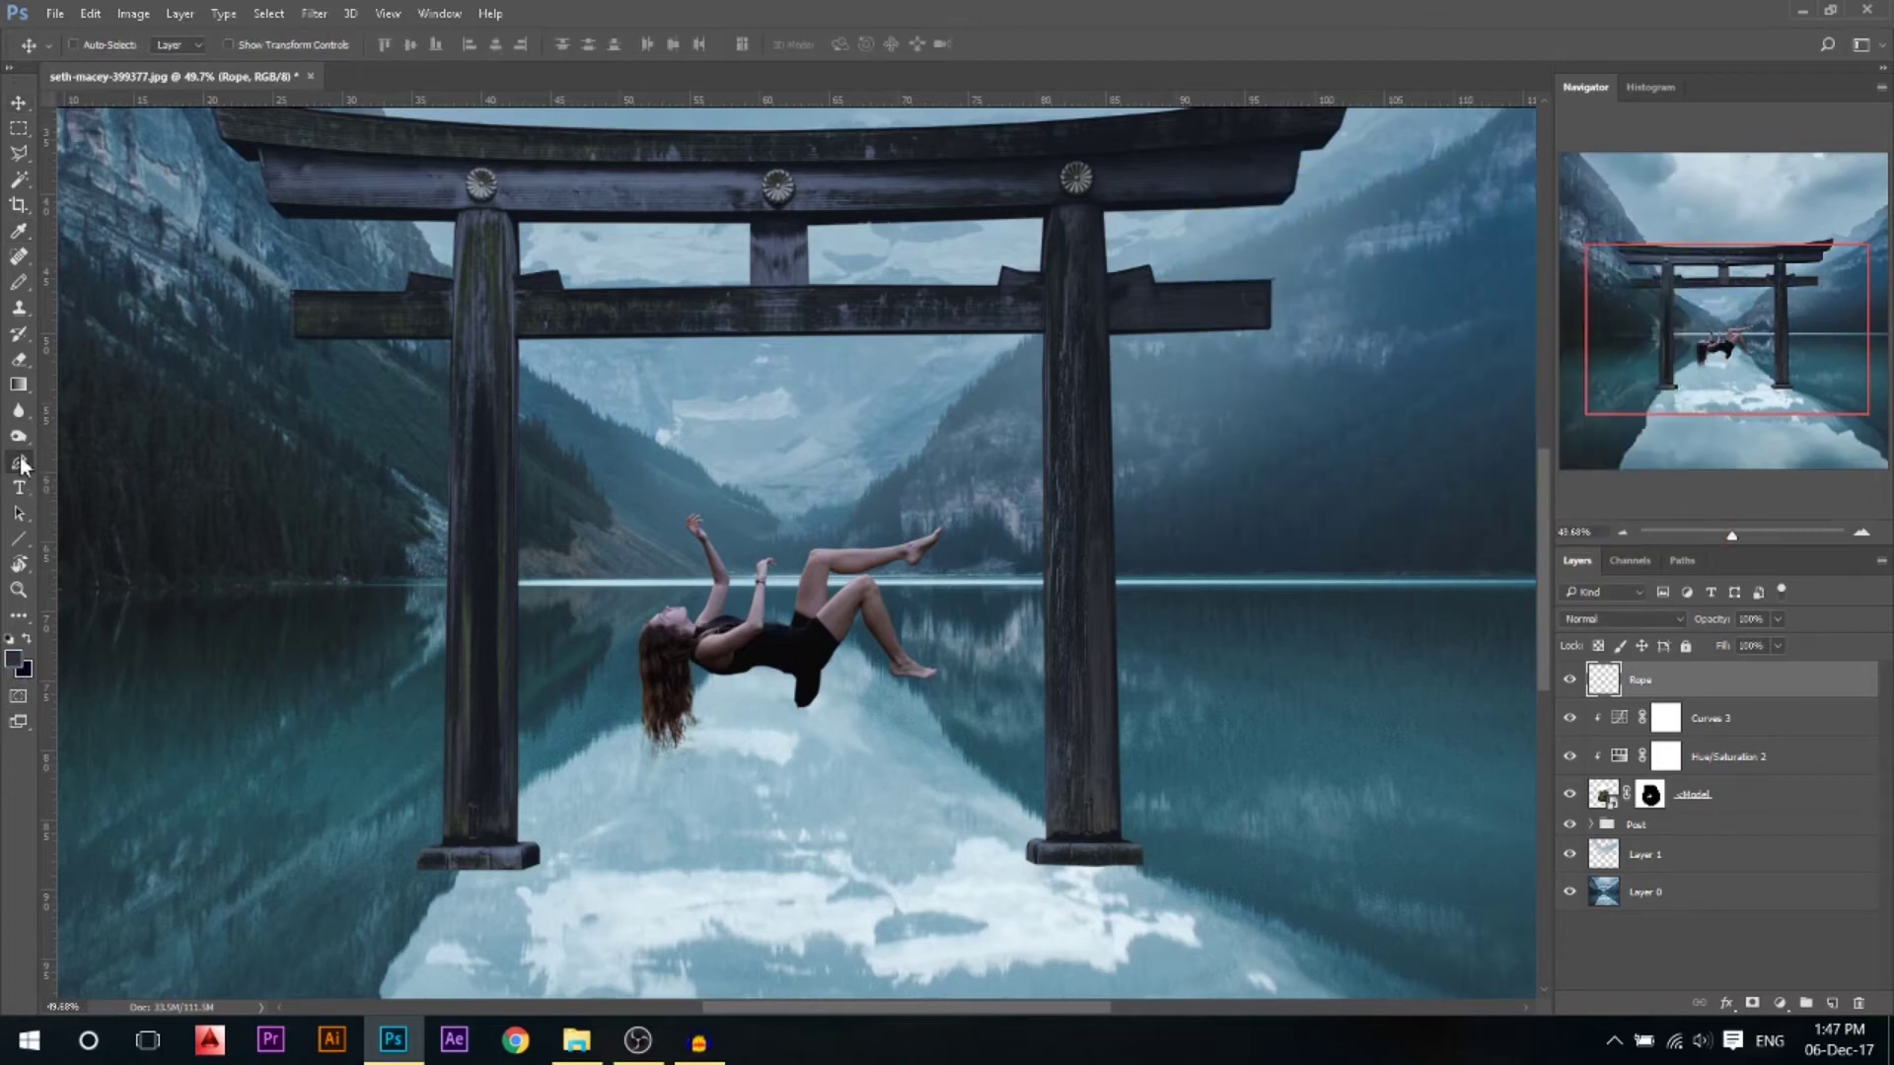
pyautogui.click(798, 337)
pyautogui.moveTo(788, 658); pyautogui.dragTo(824, 558)
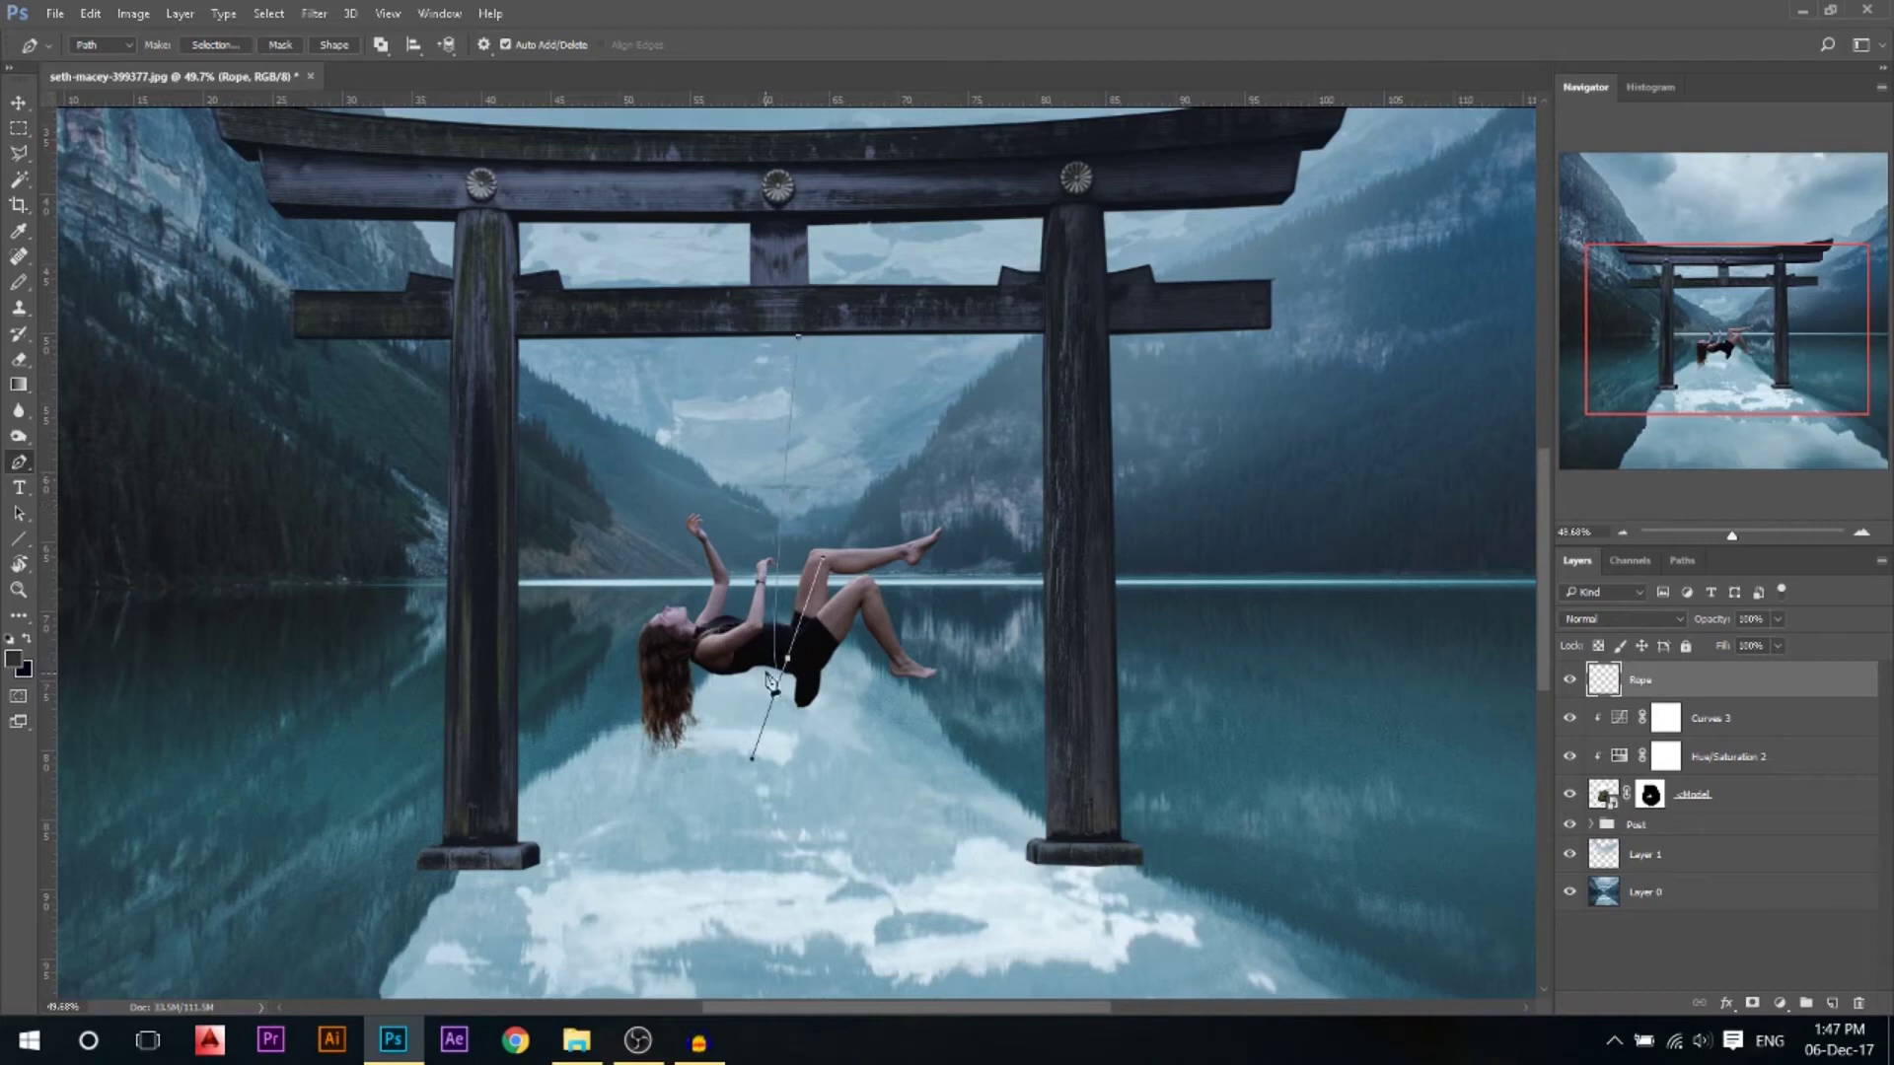
# Stroke the rope path with the Pencil on the Rope layer, without simulated pressure, and dismiss the path
pyautogui.rightClick(801, 476)
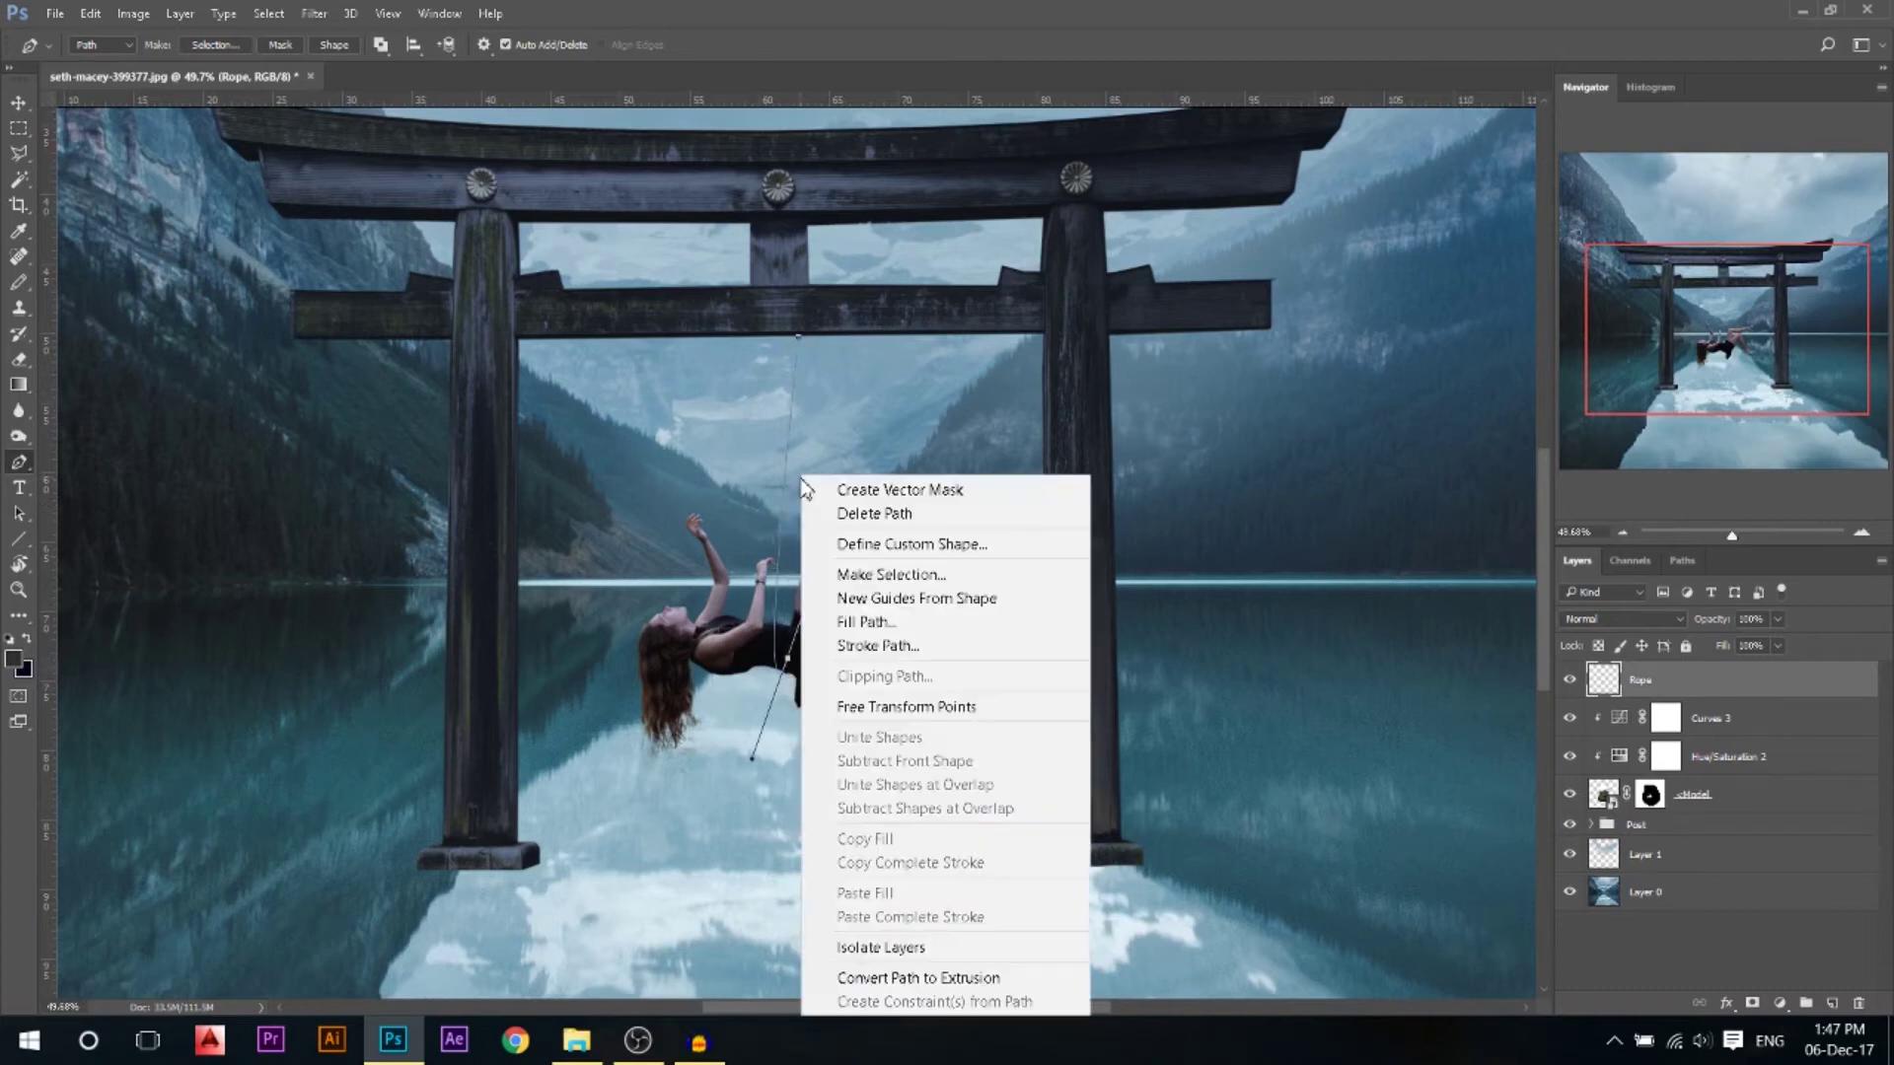
pyautogui.click(903, 646)
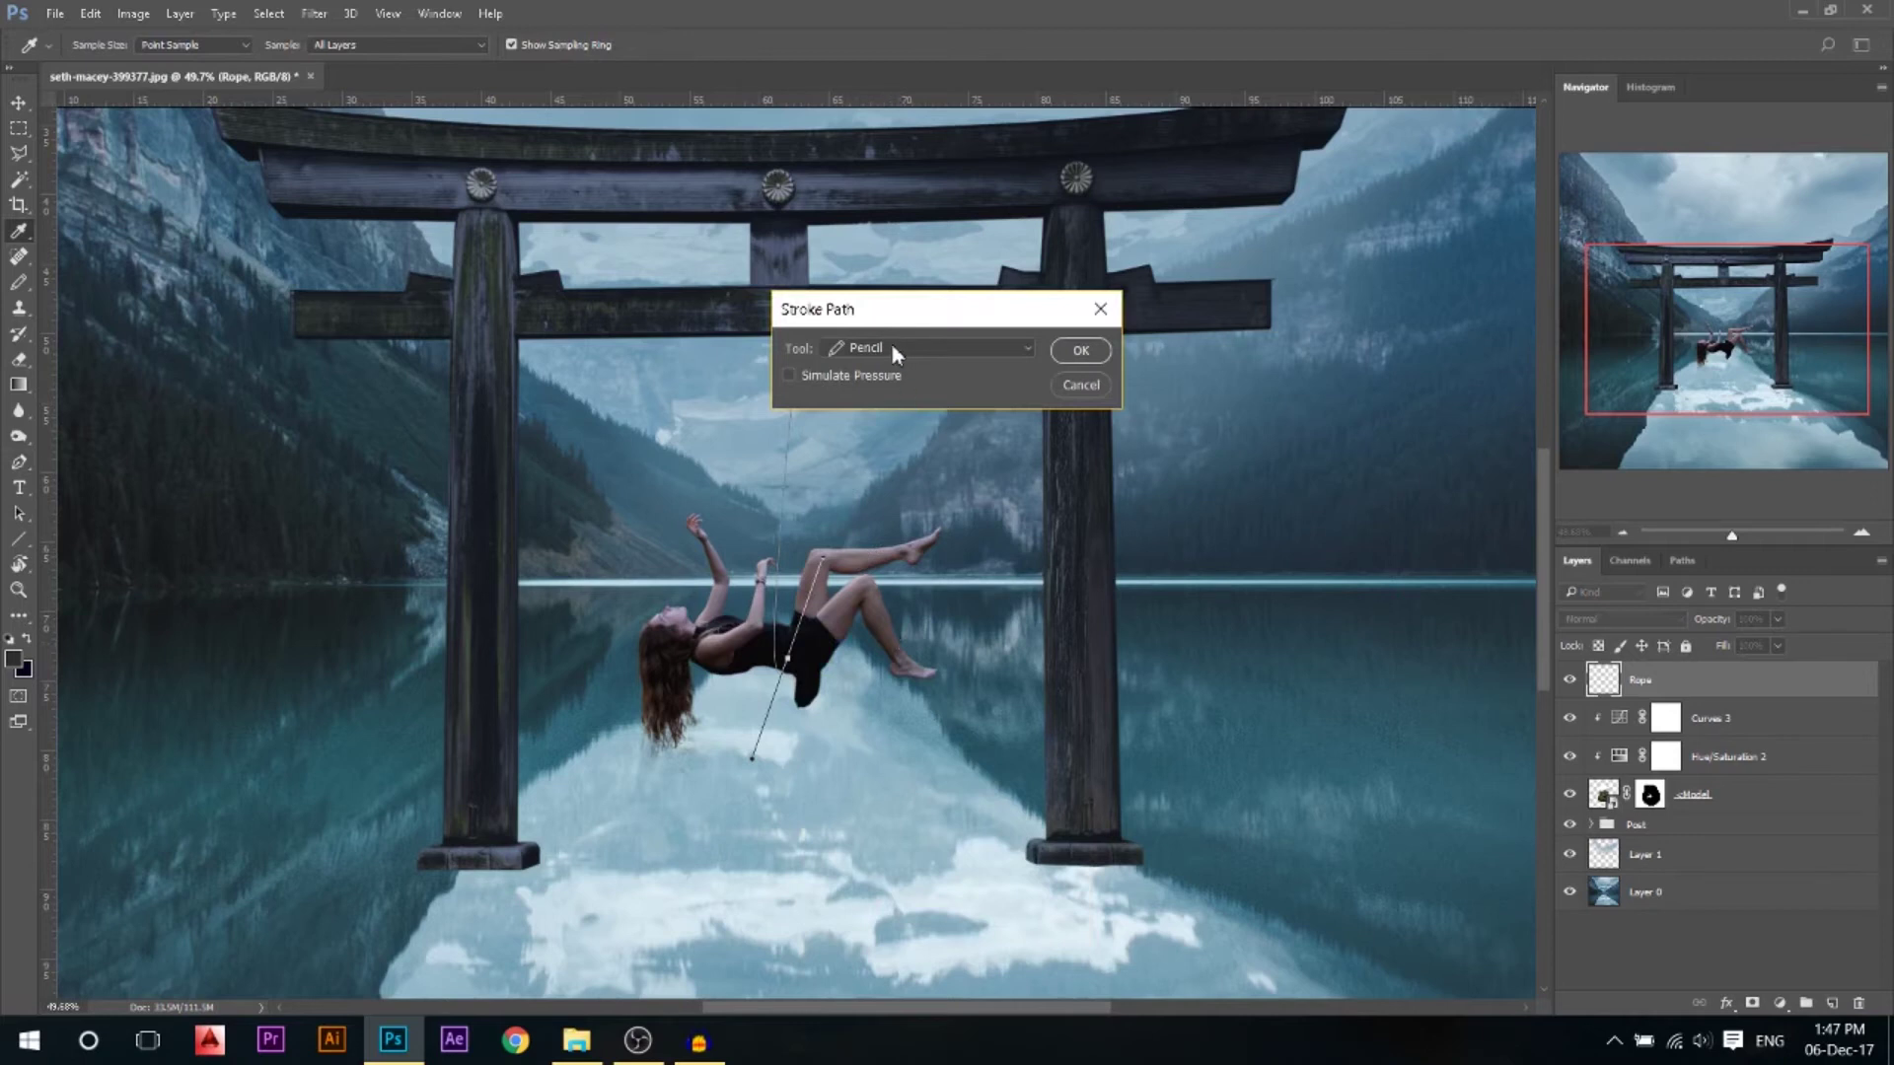
pyautogui.click(1059, 359)
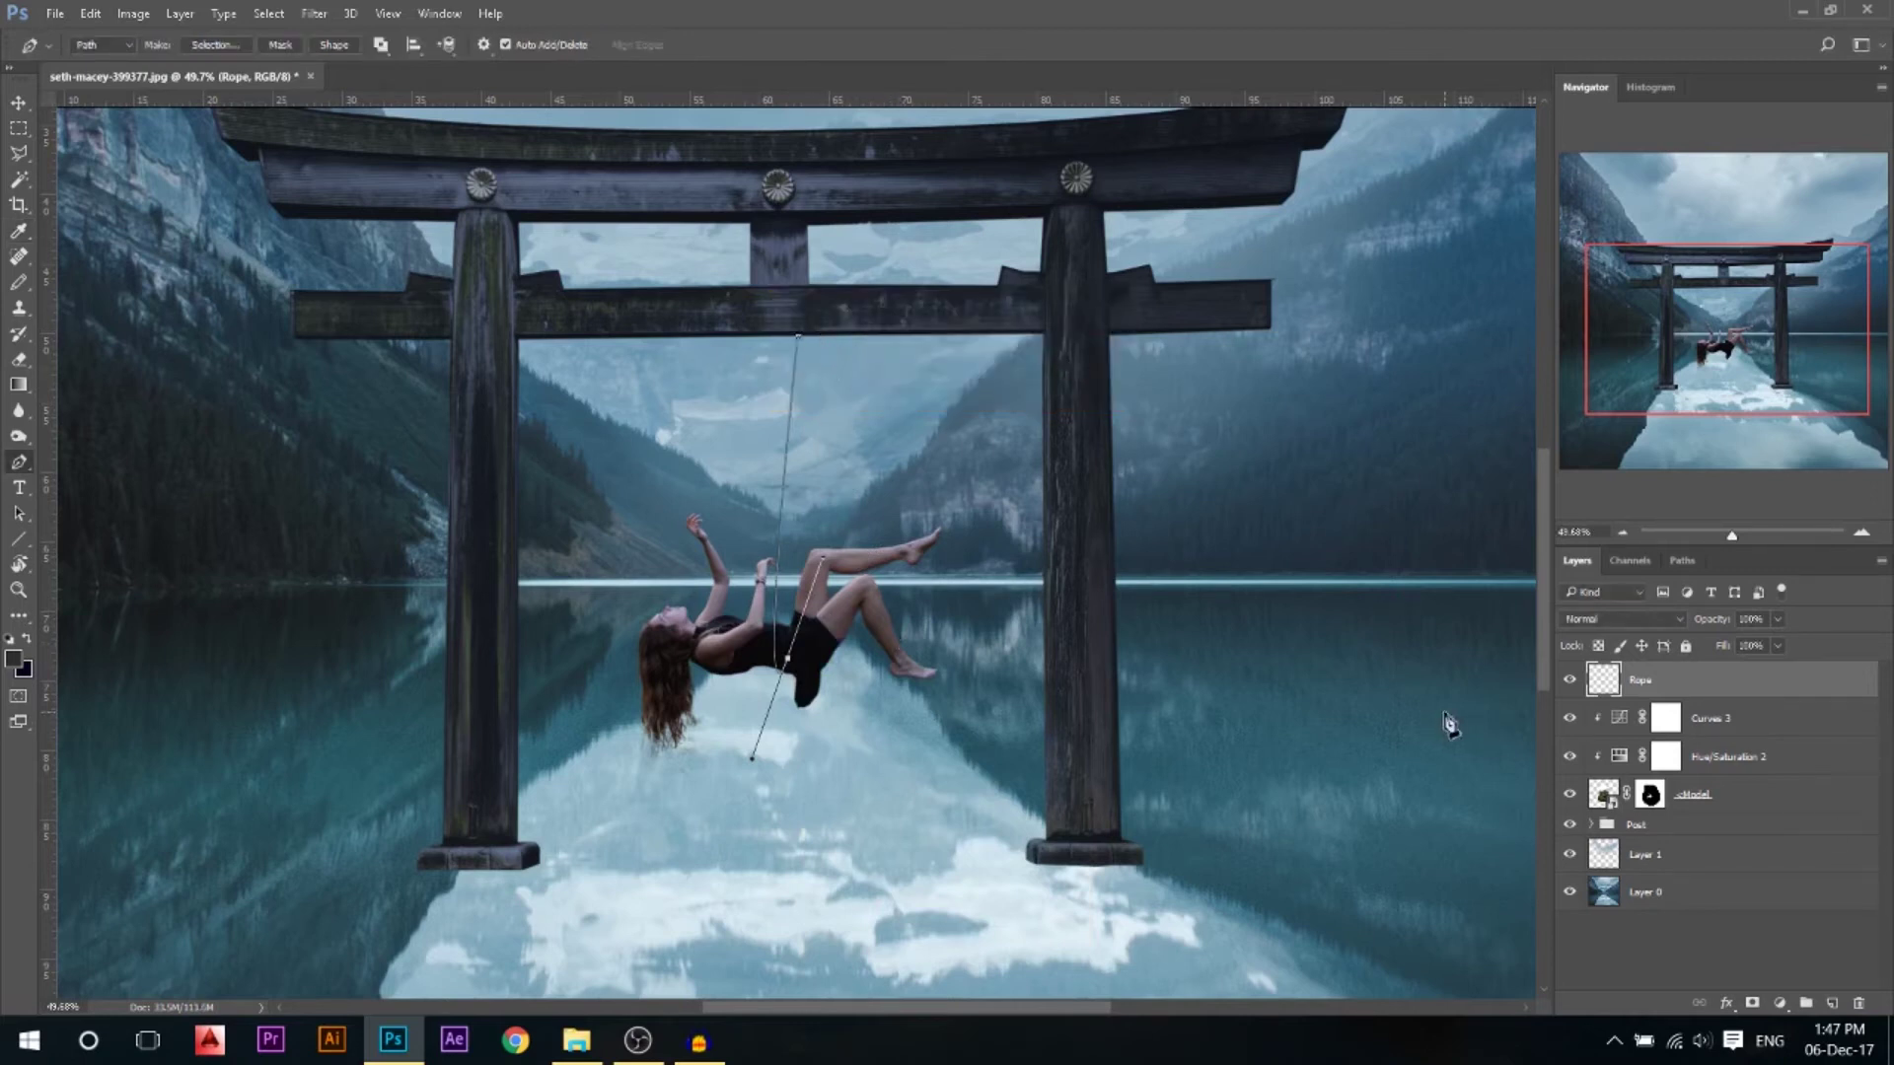
pyautogui.press('Return')
pyautogui.press('Return')
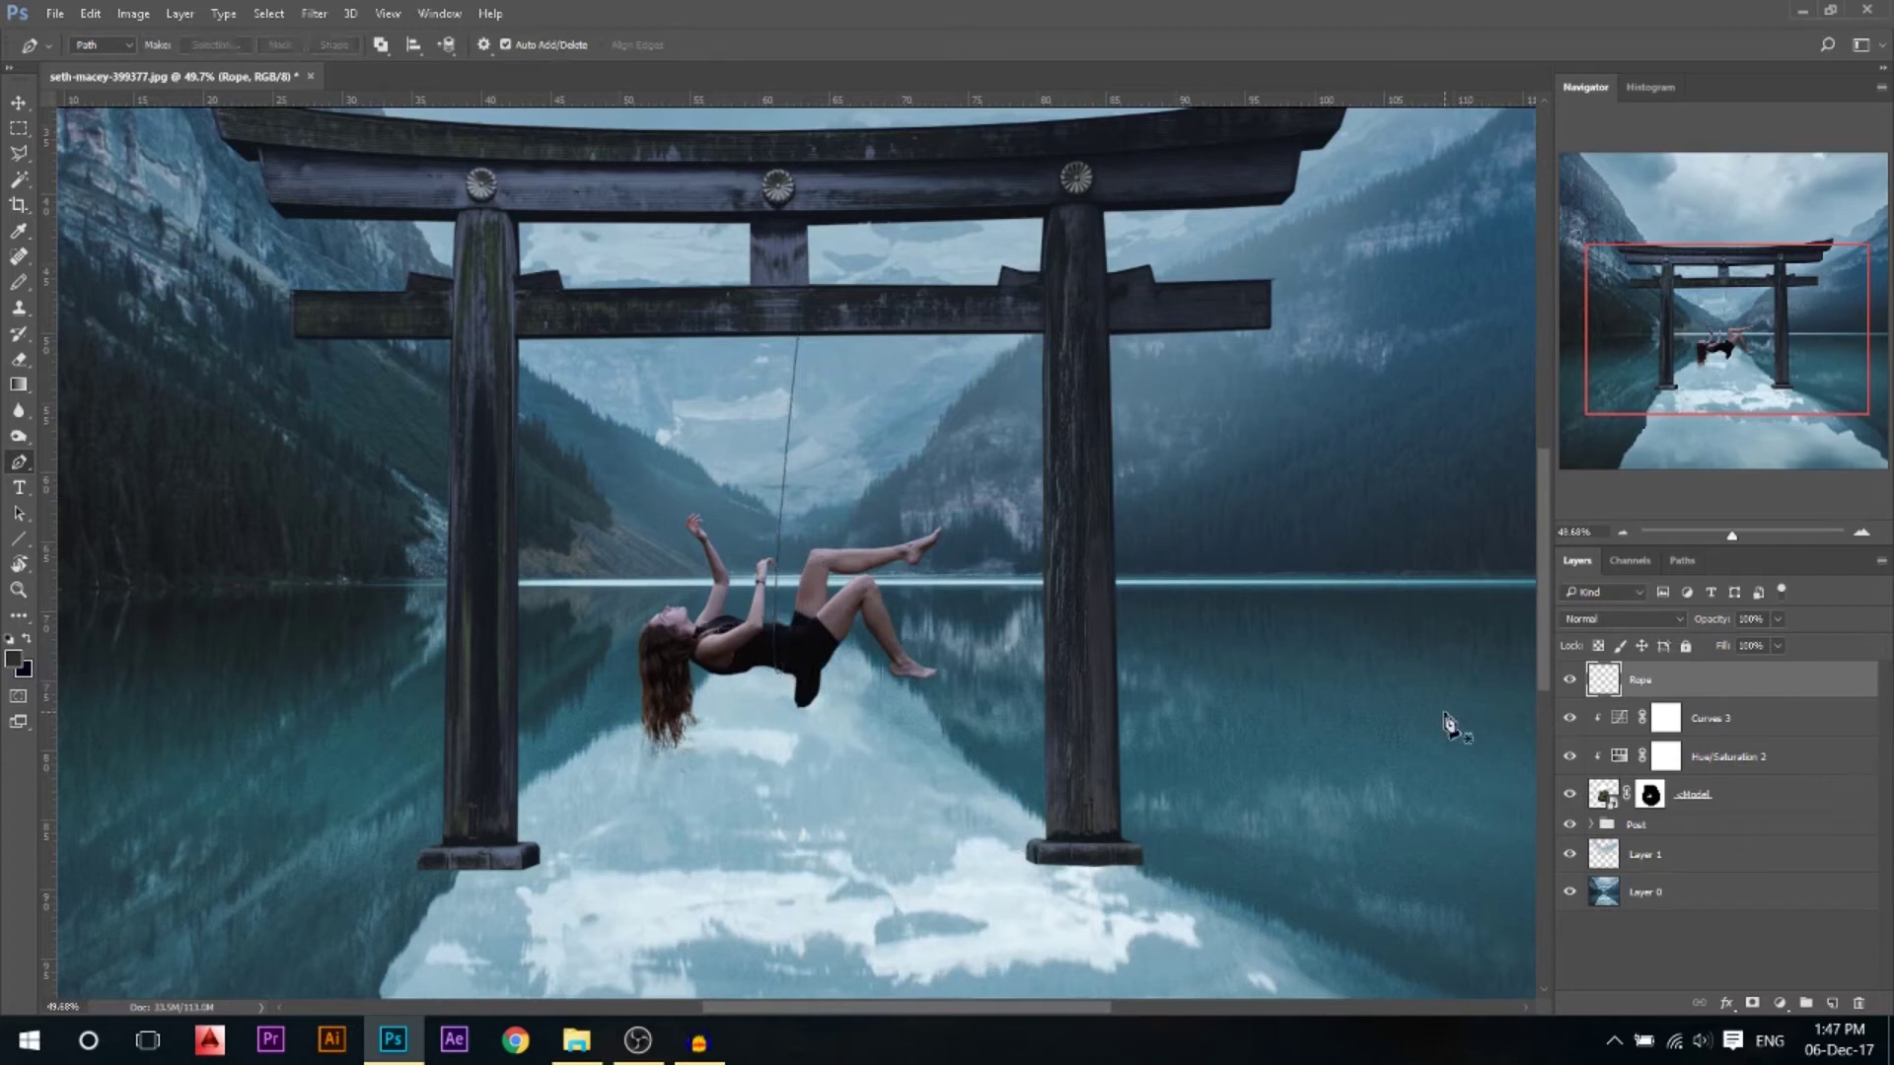
# Try placing the Rope layer directly below the model layer
pyautogui.click(16, 106)
pyautogui.moveTo(1738, 700); pyautogui.dragTo(1738, 812)
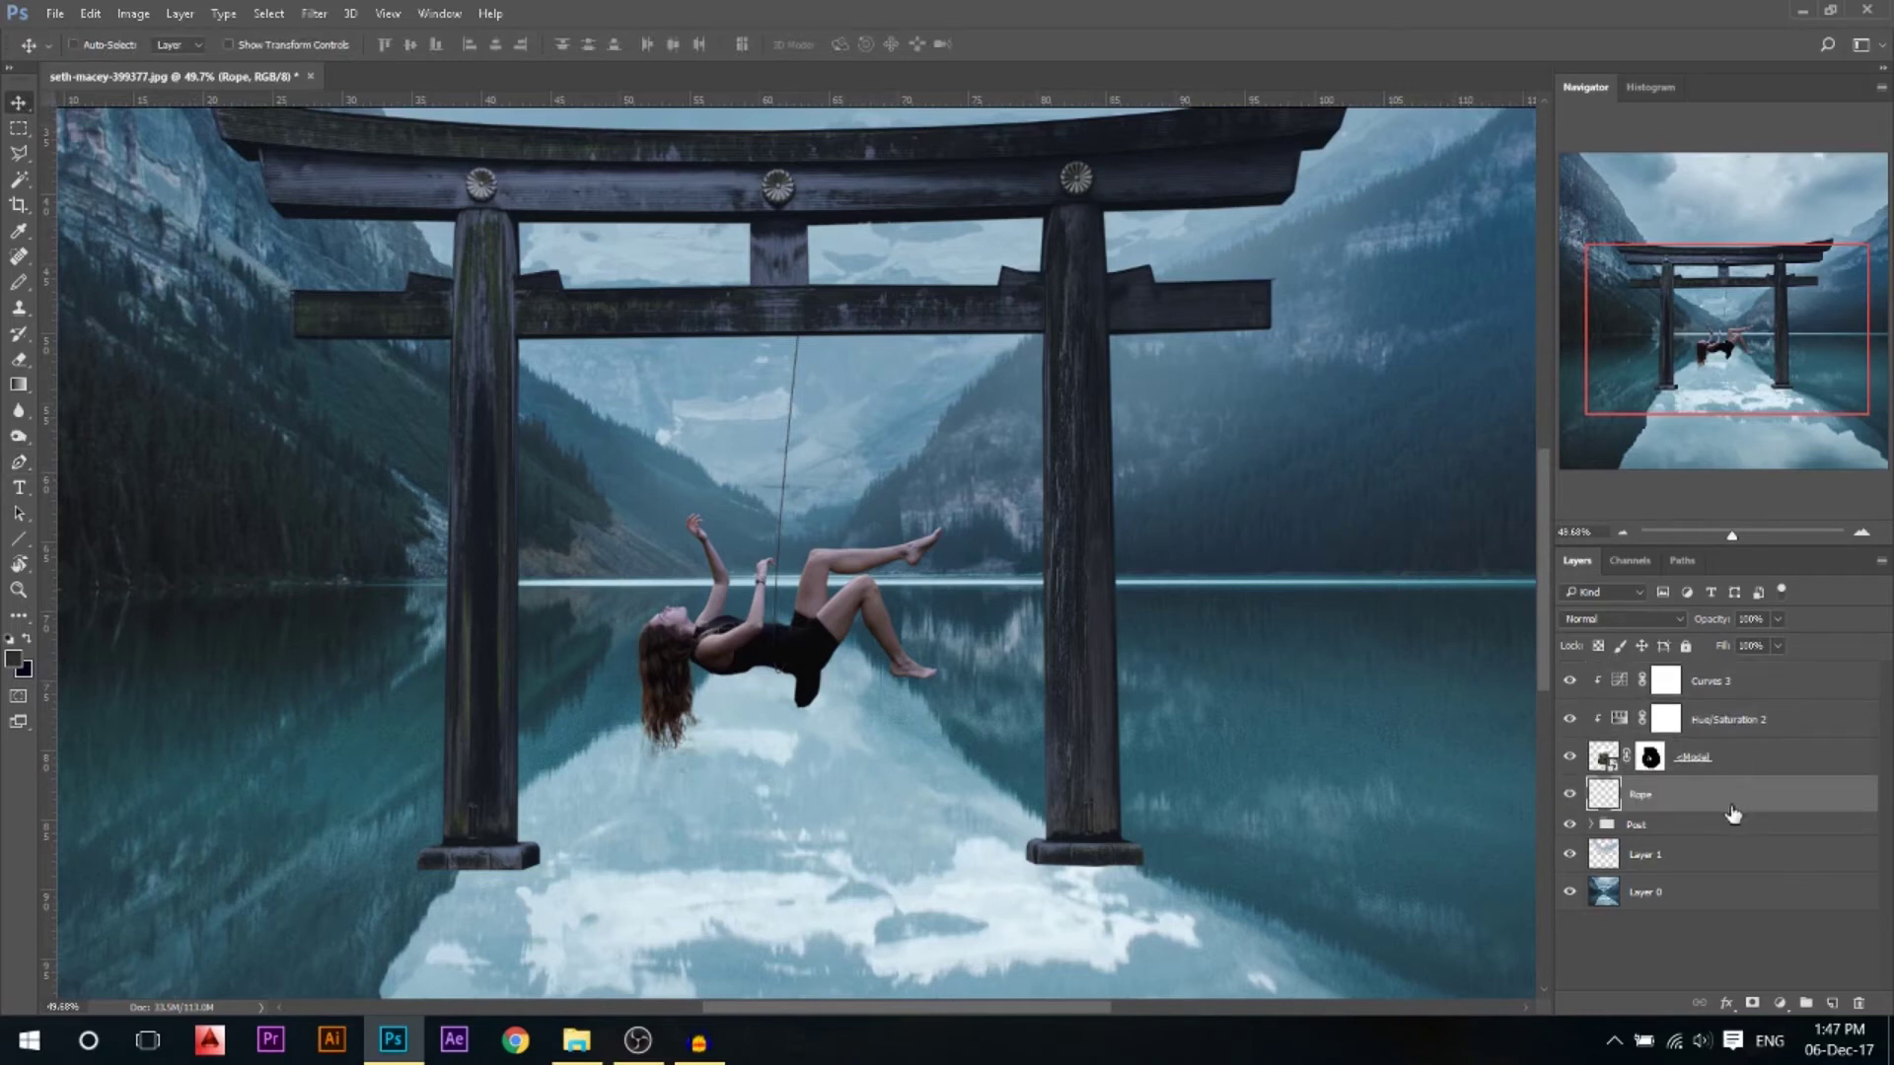
pyautogui.scroll(5, 829, 707)
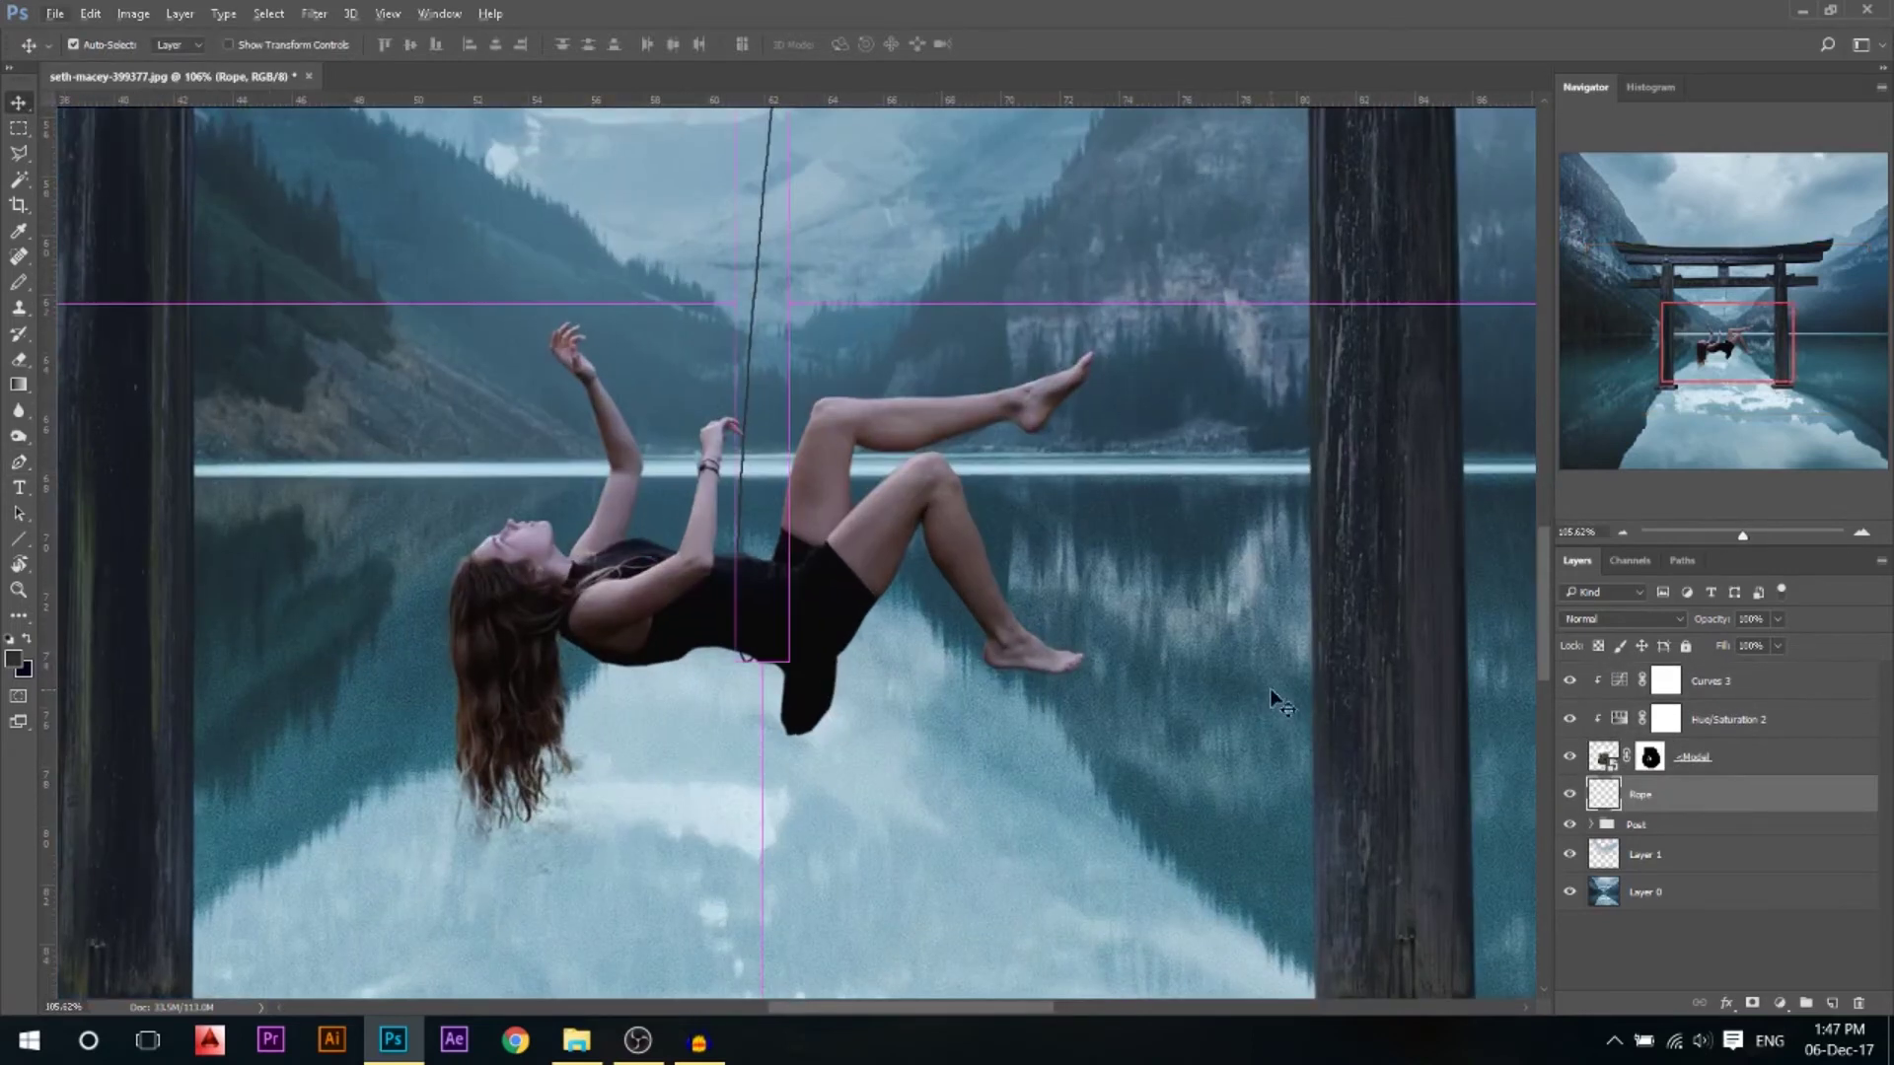
pyautogui.hotkey('ctrl', 'z')
# Erase the part of the rope that crosses the woman's dress with a small eraser
pyautogui.scroll(4, 740, 634)
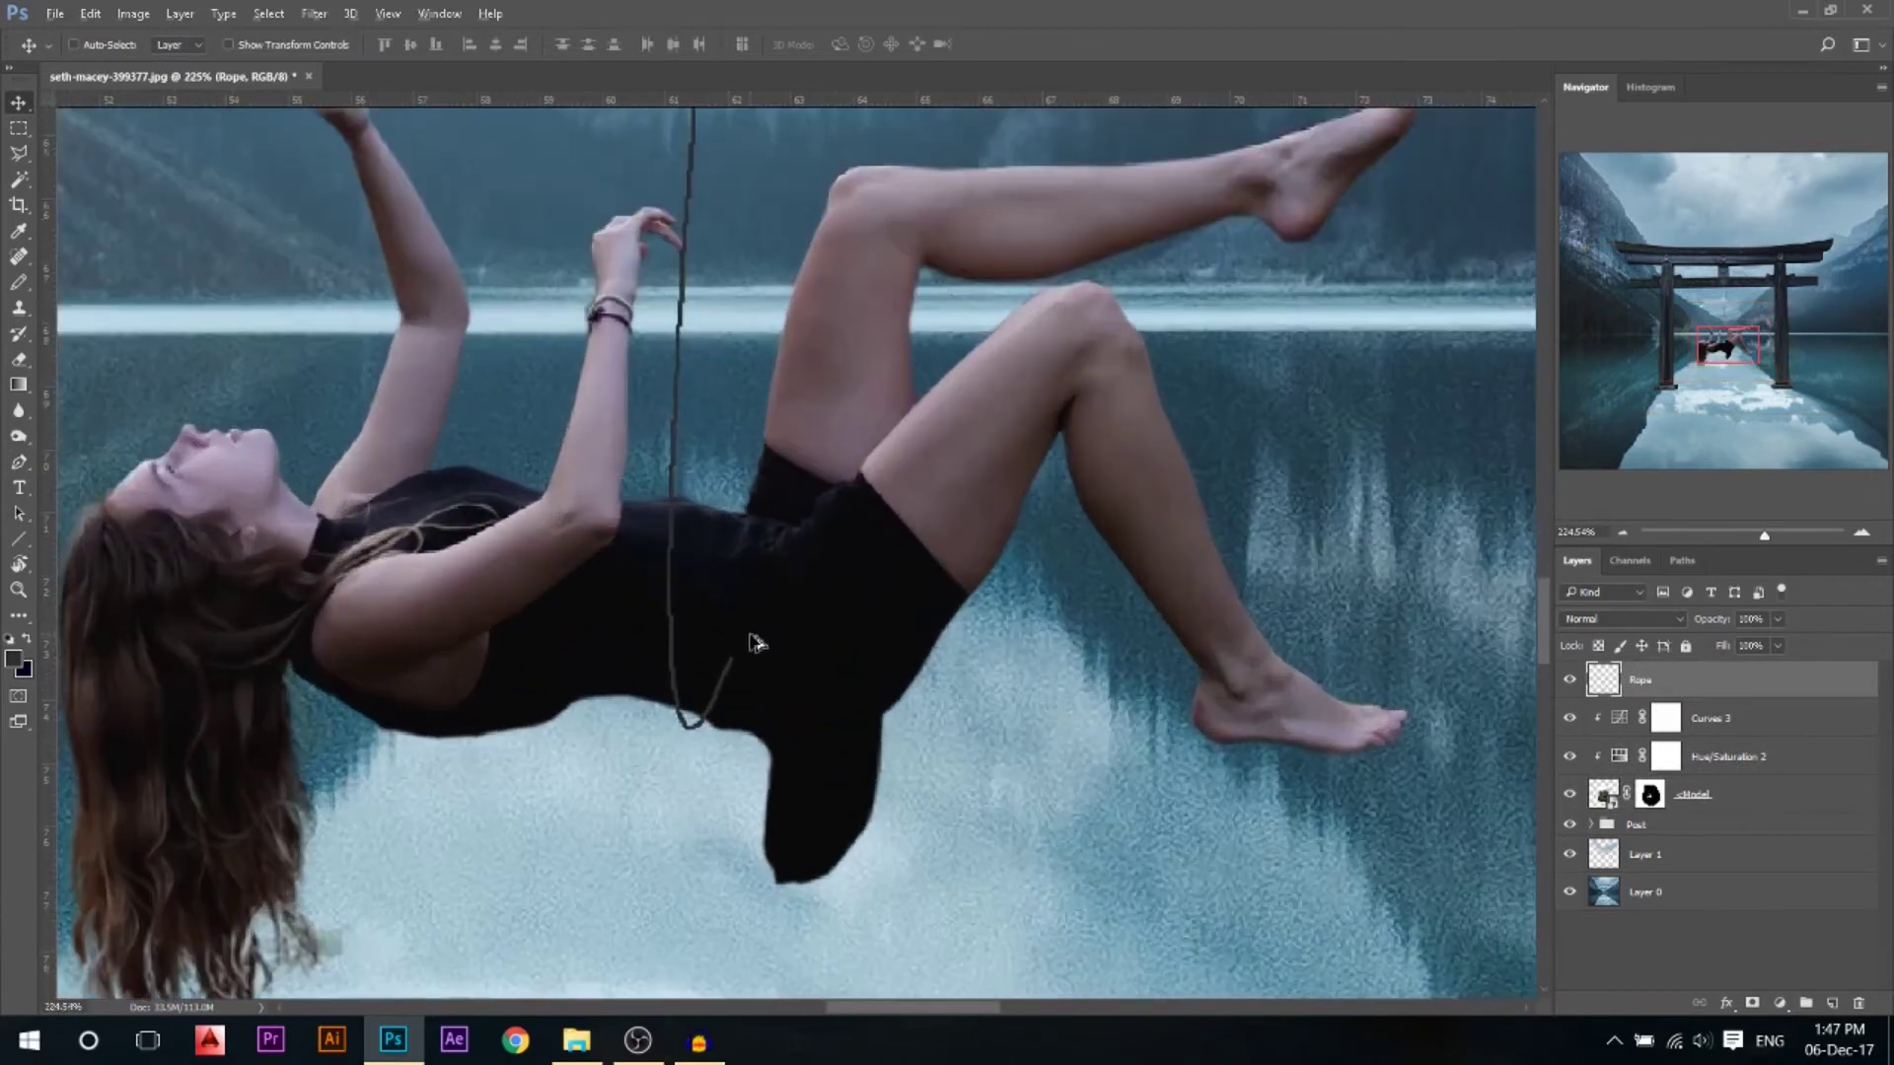
pyautogui.press('e')
pyautogui.hotkey('alt', 'e')
pyautogui.click(19, 360)
pyautogui.moveTo(537, 487)
pyautogui.mouseDown()
pyautogui.moveTo(582, 488)
pyautogui.moveTo(607, 530)
pyautogui.mouseUp()
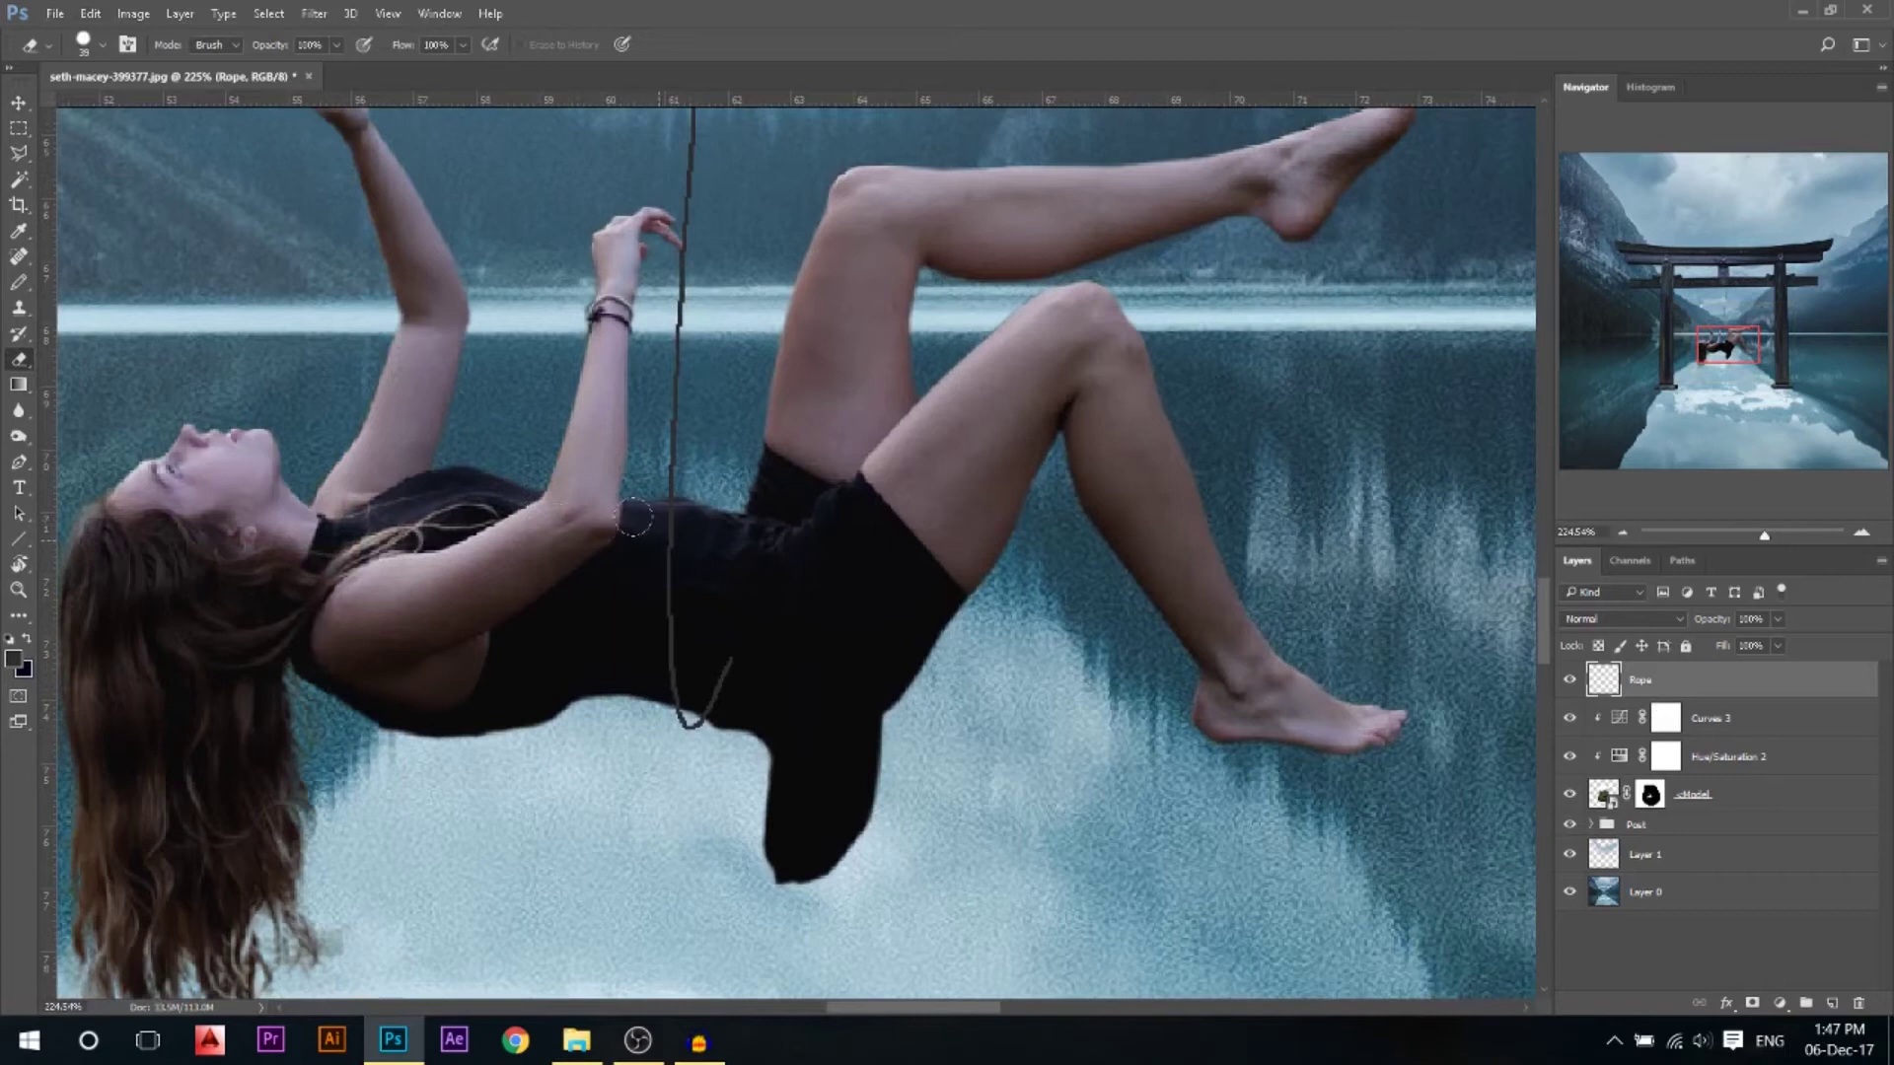
pyautogui.keyDown('alt'); pyautogui.rightClick(702, 694); pyautogui.keyUp('alt')
pyautogui.moveTo(658, 516); pyautogui.dragTo(668, 674)
pyautogui.scroll(-3, 969, 752)
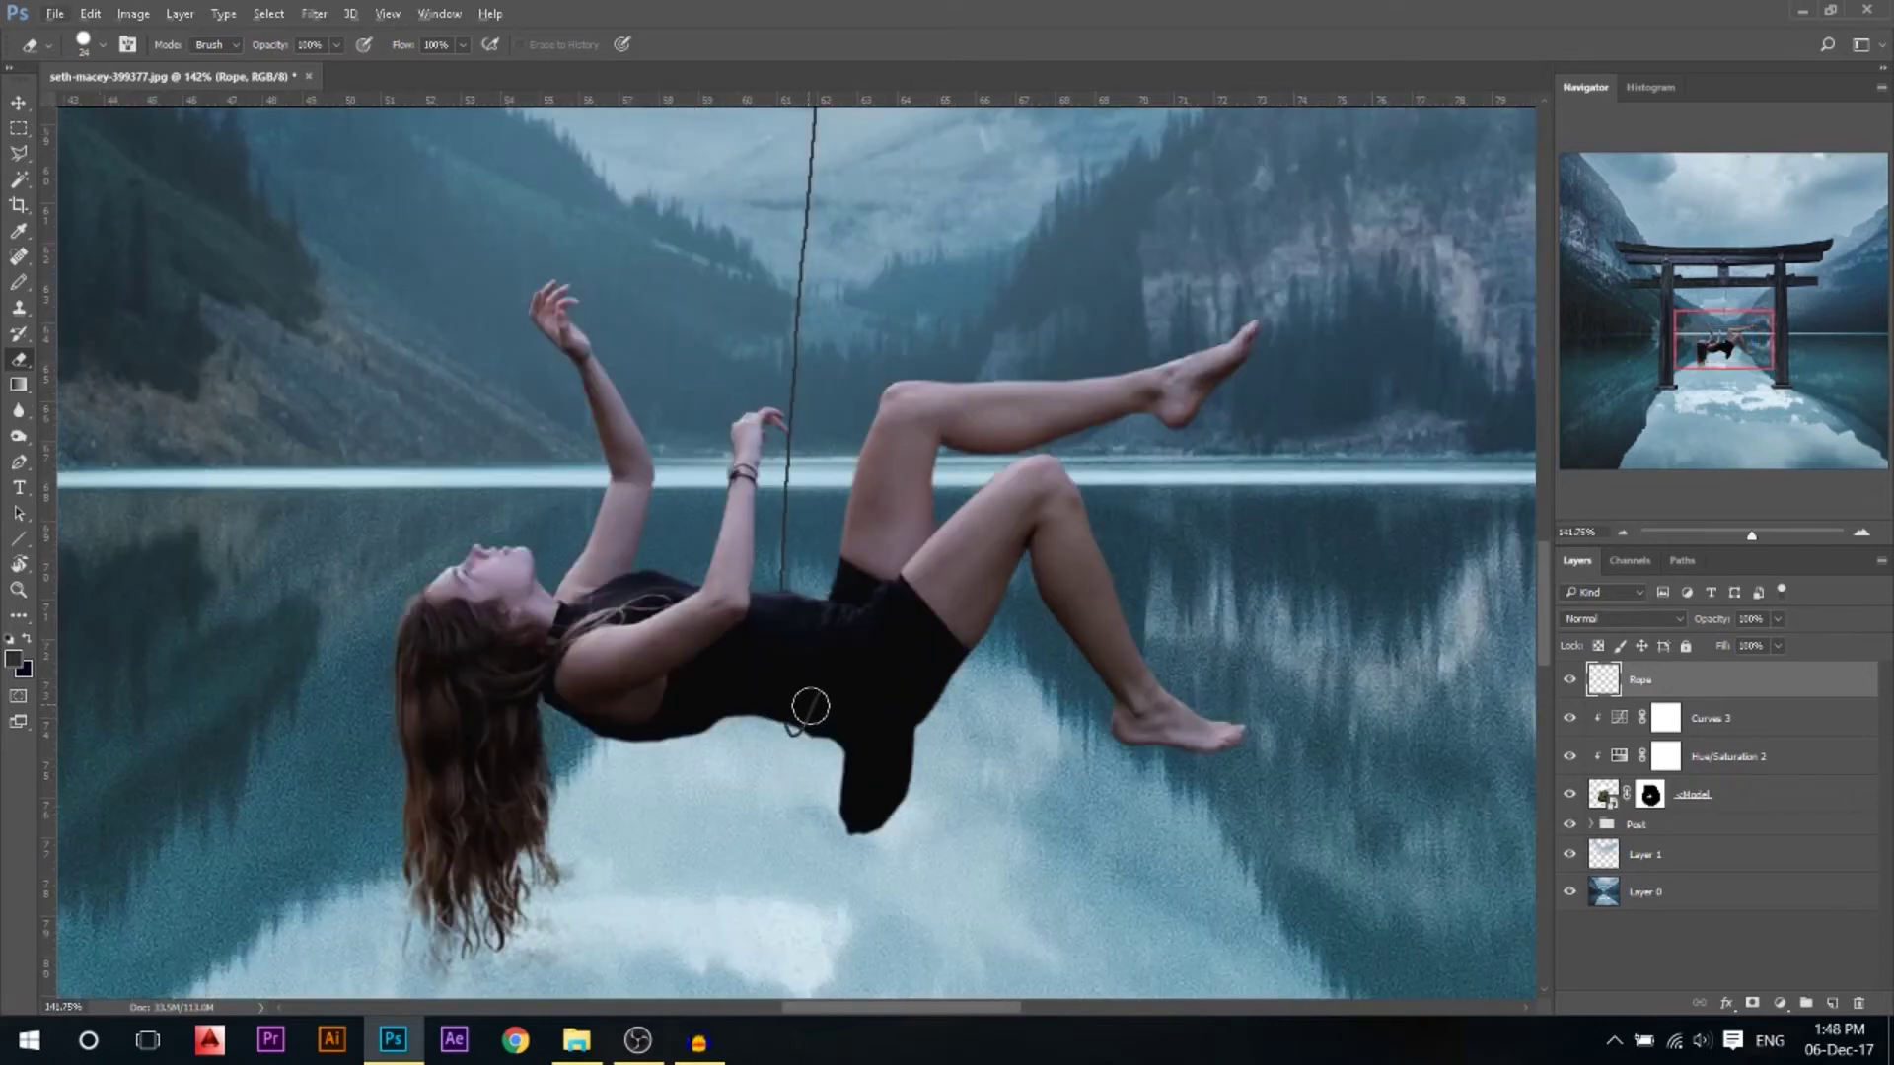
pyautogui.scroll(-2, 812, 701)
pyautogui.scroll(-2, 698, 453)
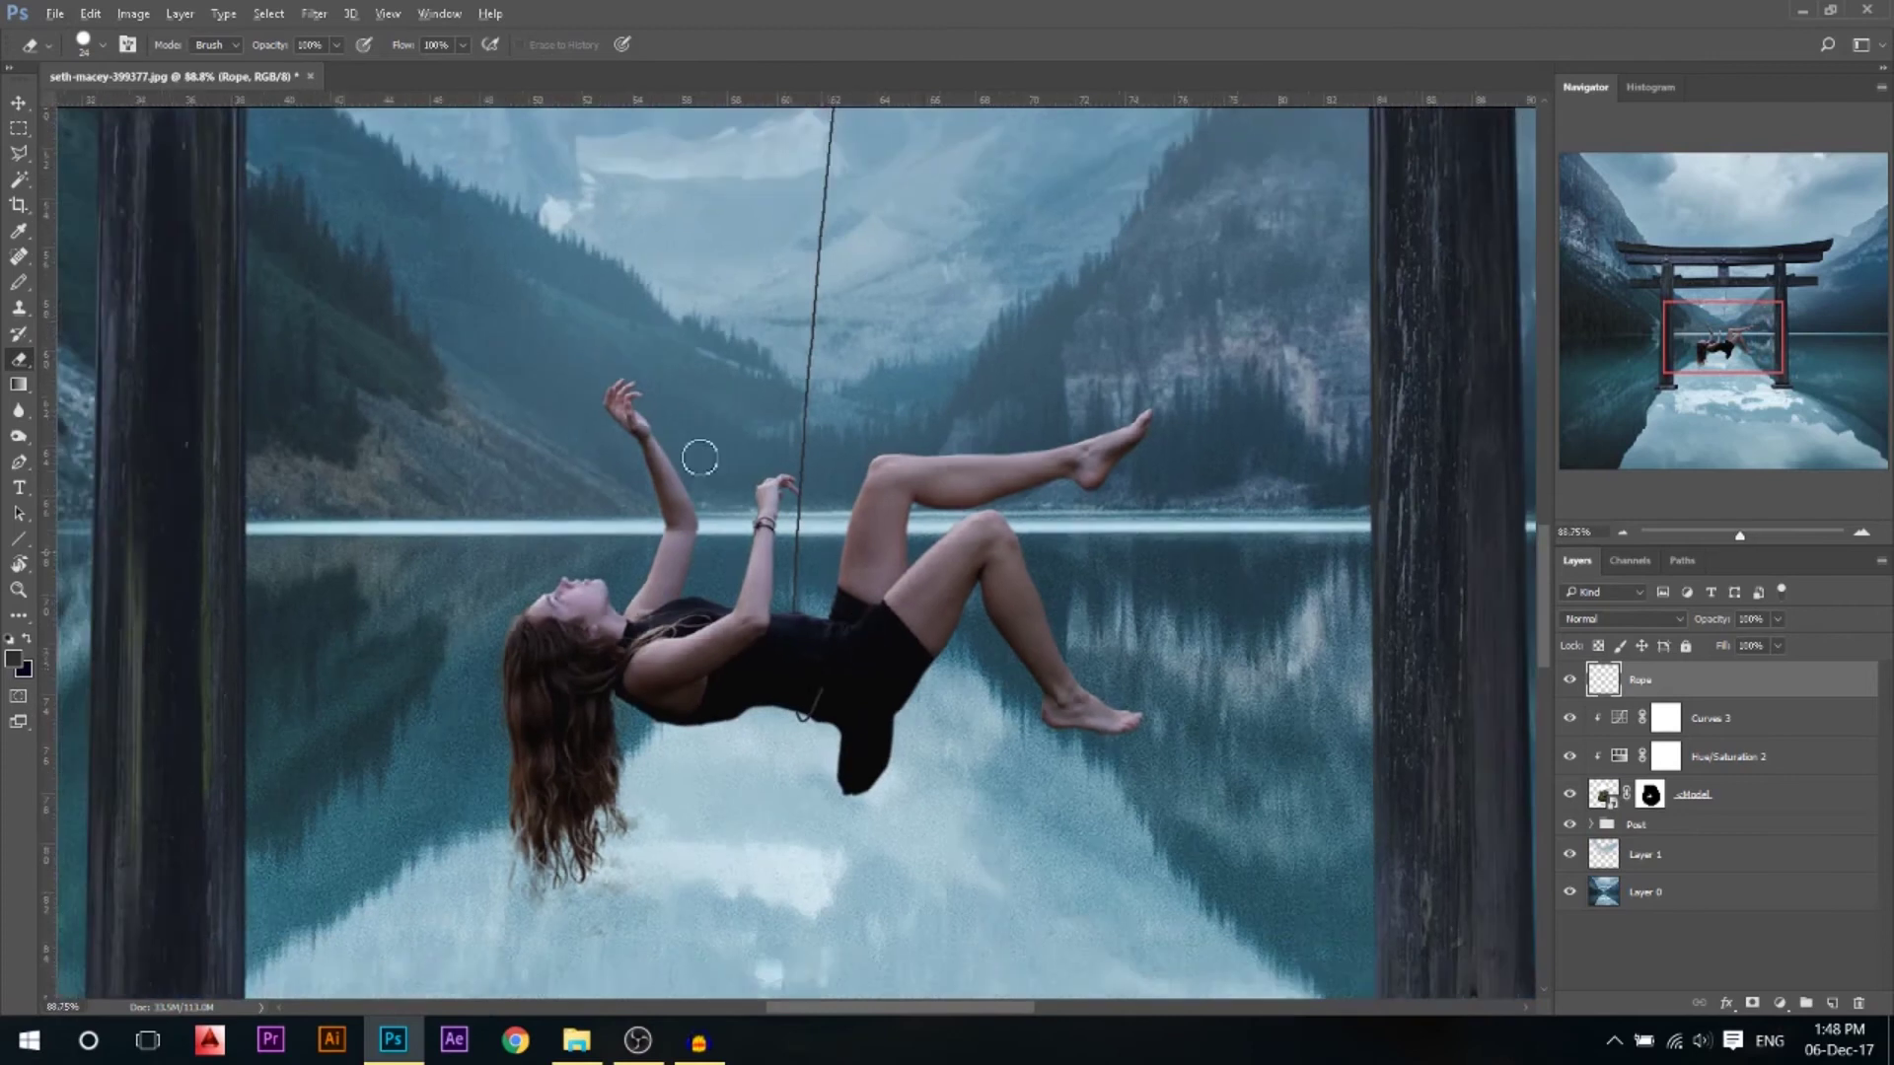
# Duplicate the Rope layer and merge the copy with the original to strengthen the line
pyautogui.click(15, 108)
pyautogui.scroll(-1, 1214, 486)
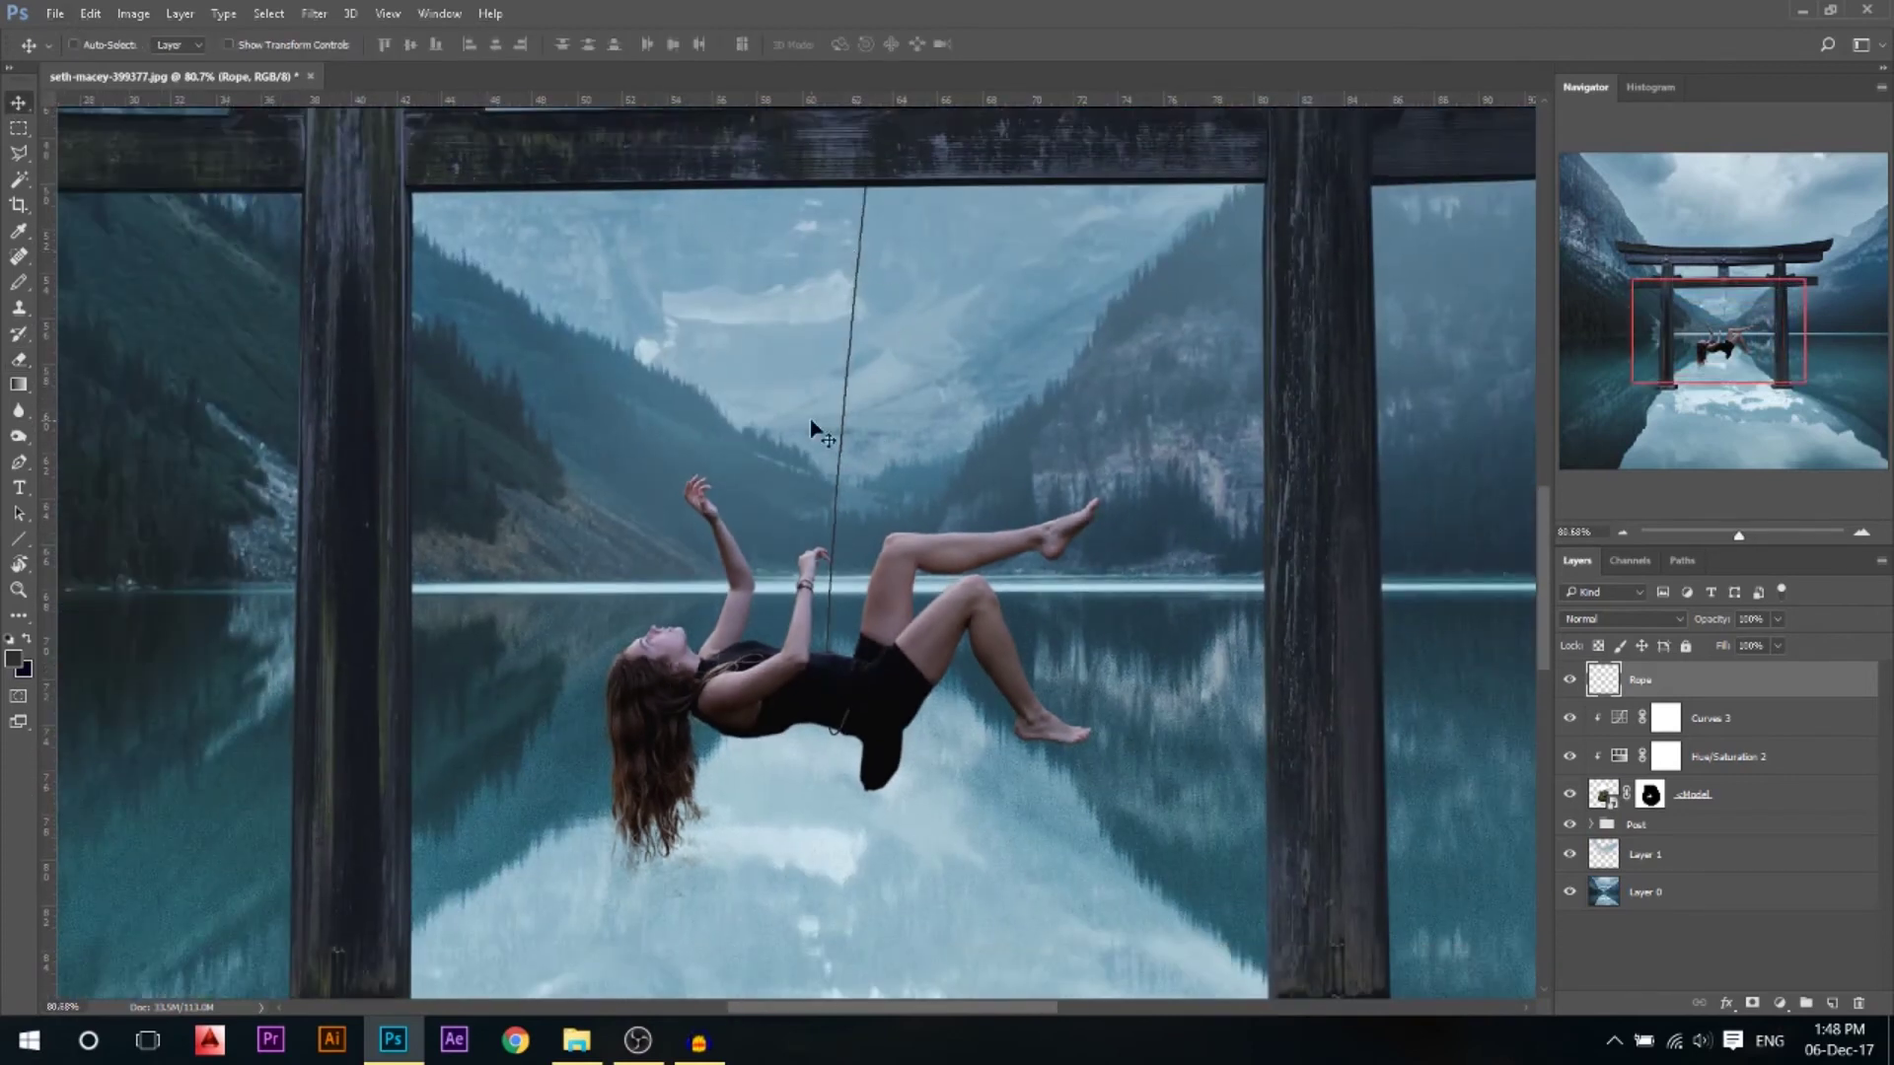
pyautogui.scroll(-5, 750, 530)
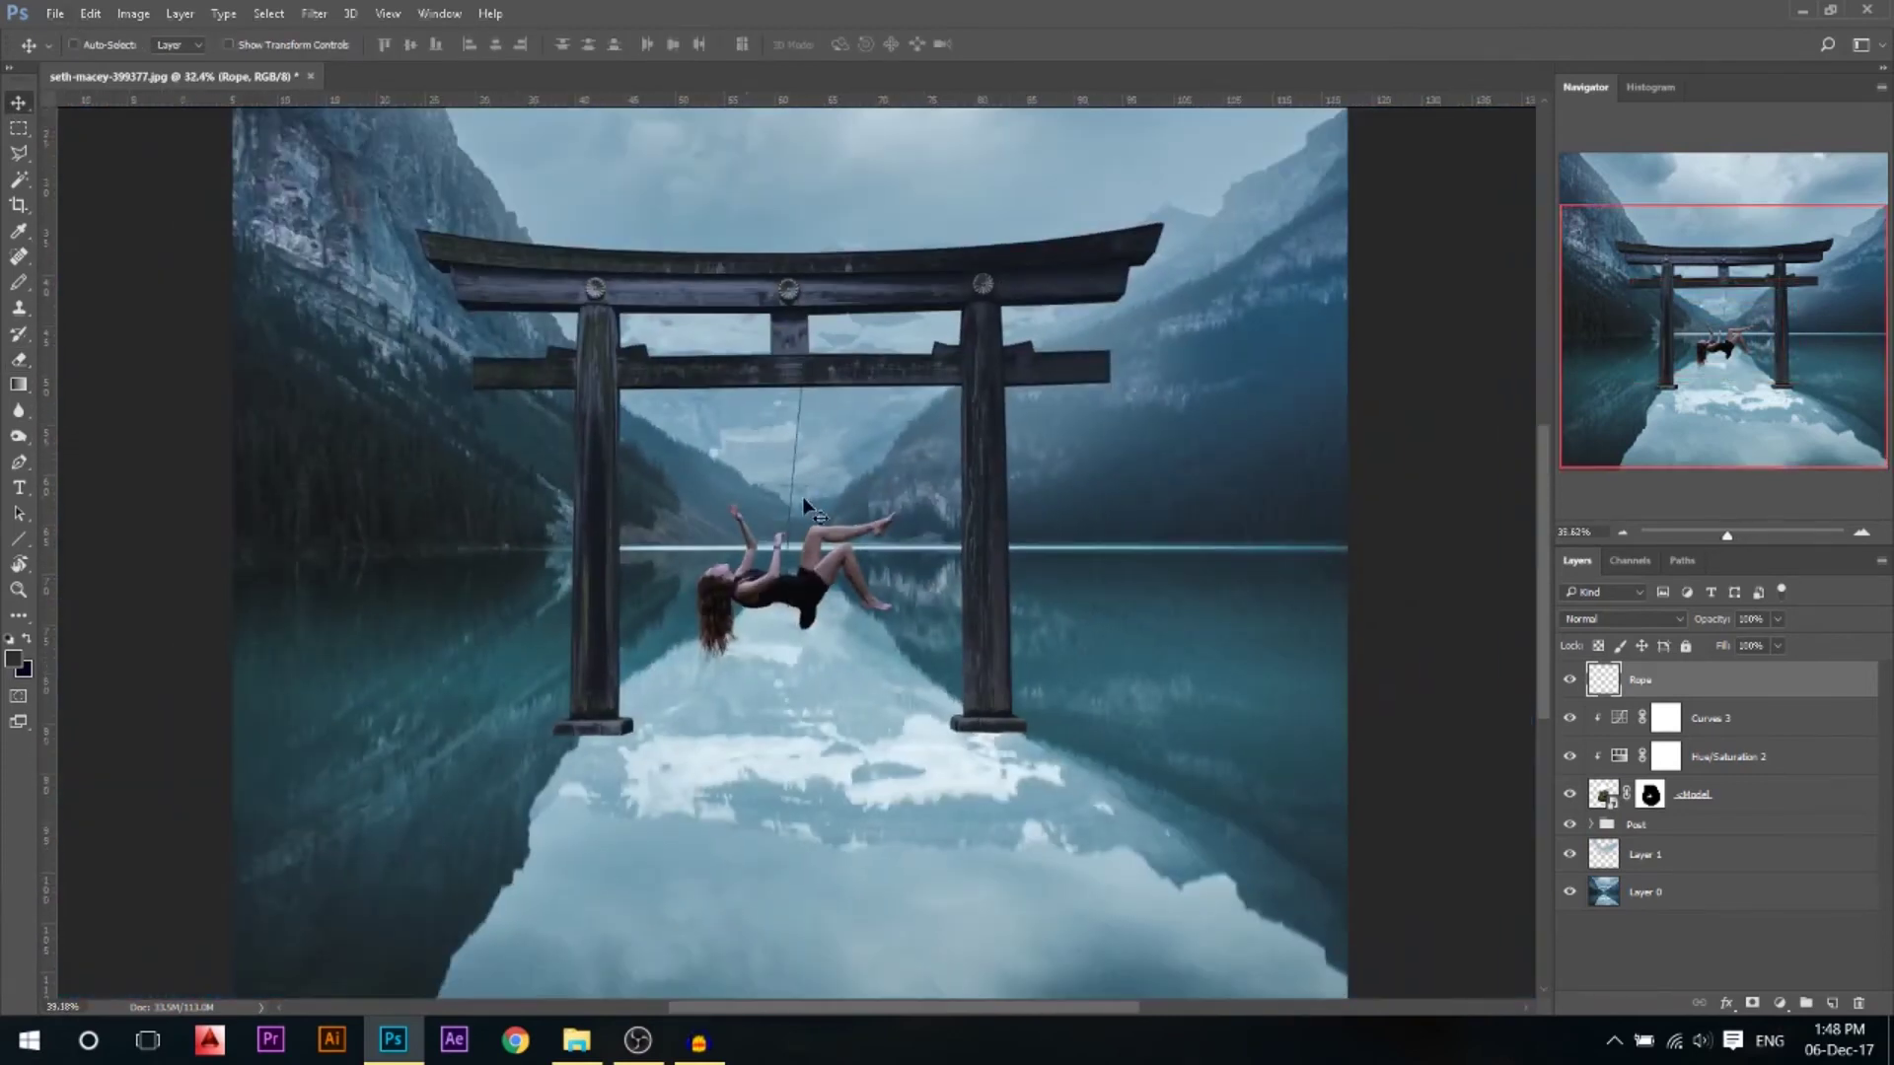
pyautogui.scroll(3, 802, 496)
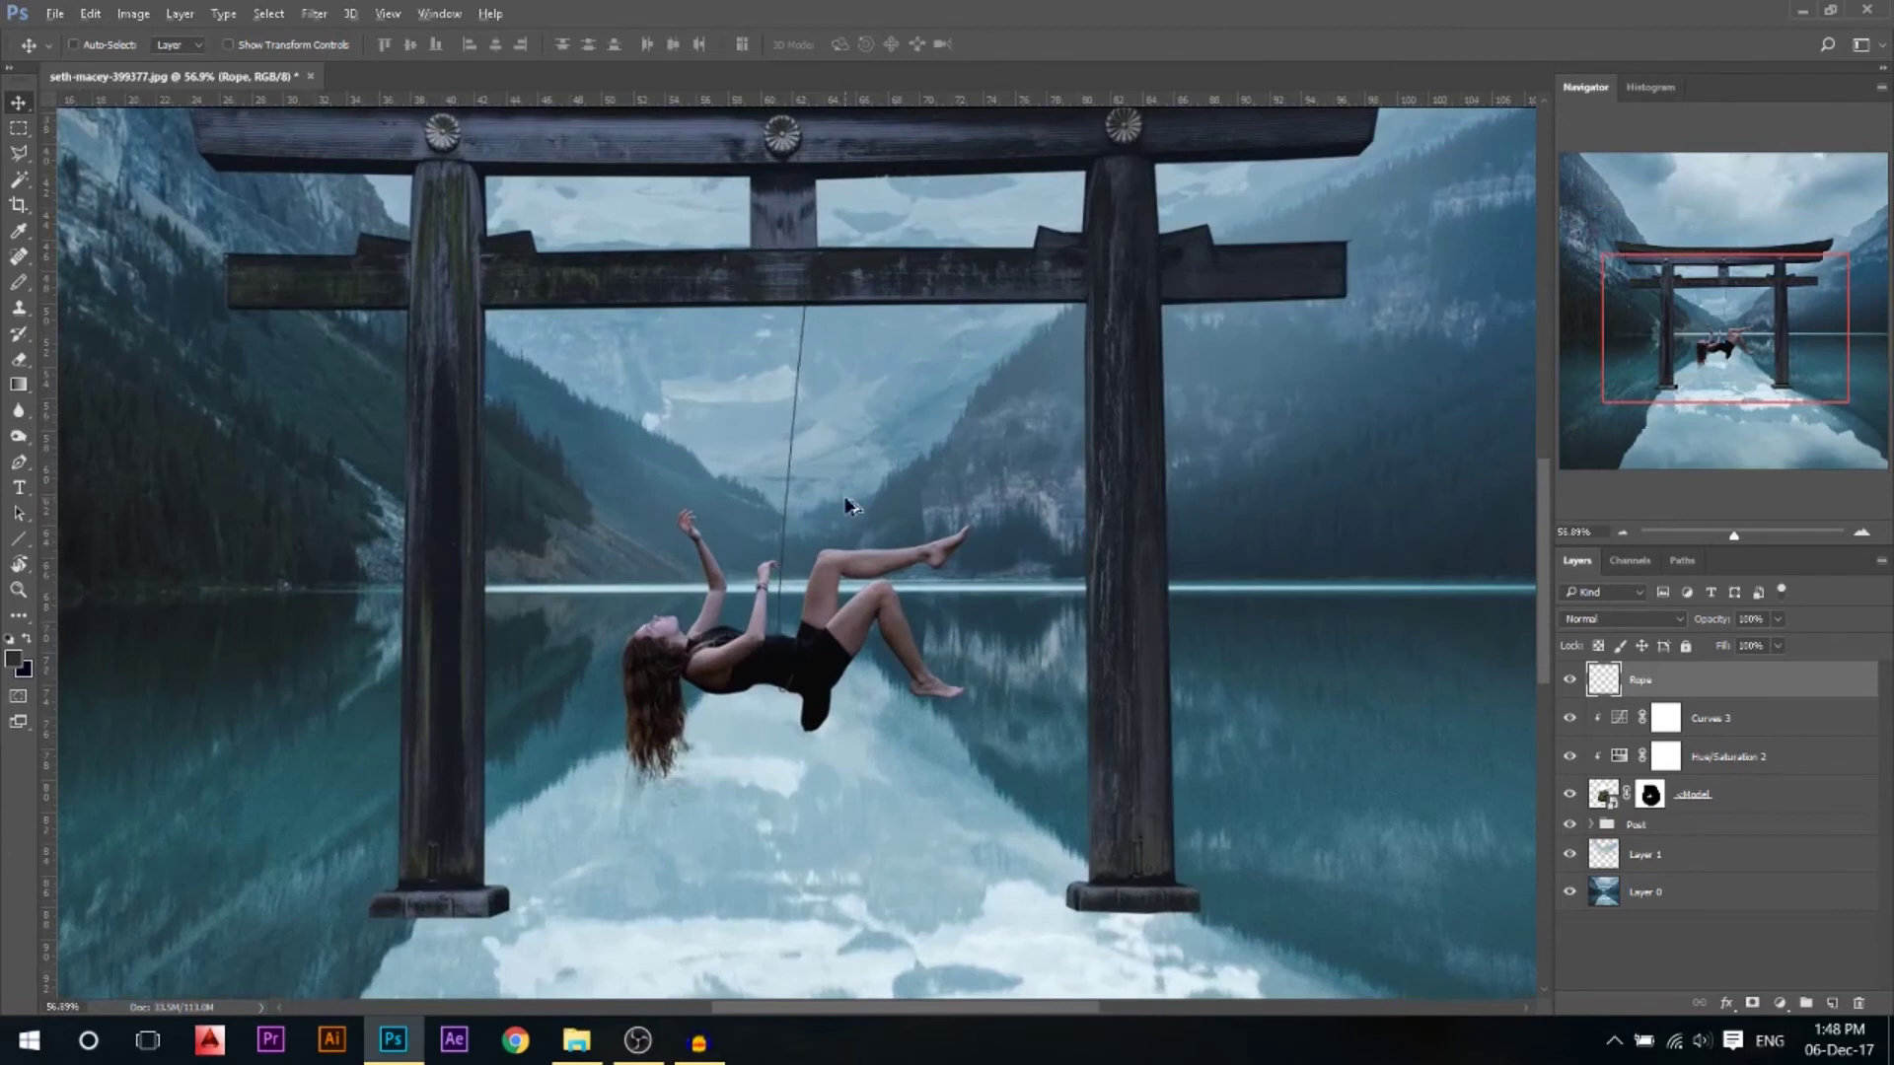
pyautogui.hotkey('ctrl', 'j')
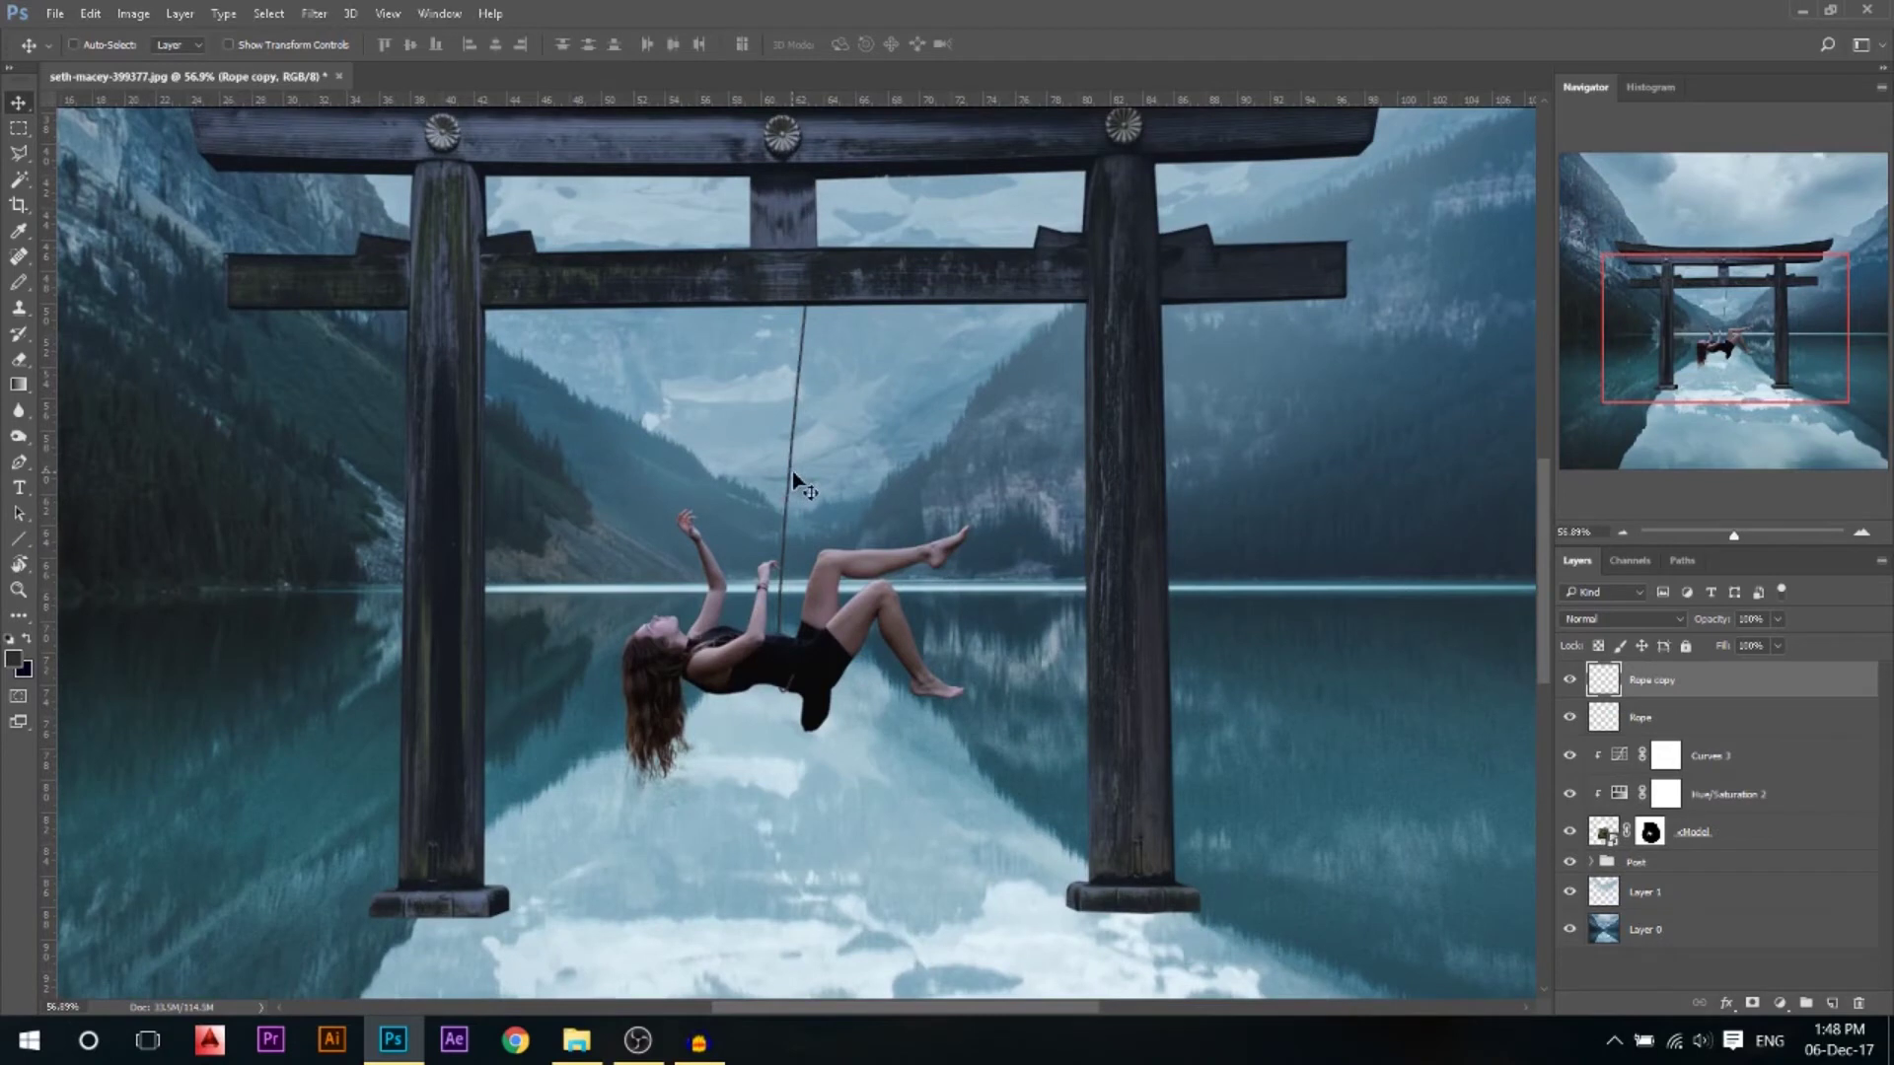
pyautogui.press('ctrl')
pyautogui.keyDown('ctrl'); pyautogui.click(1696, 718); pyautogui.keyUp('ctrl')
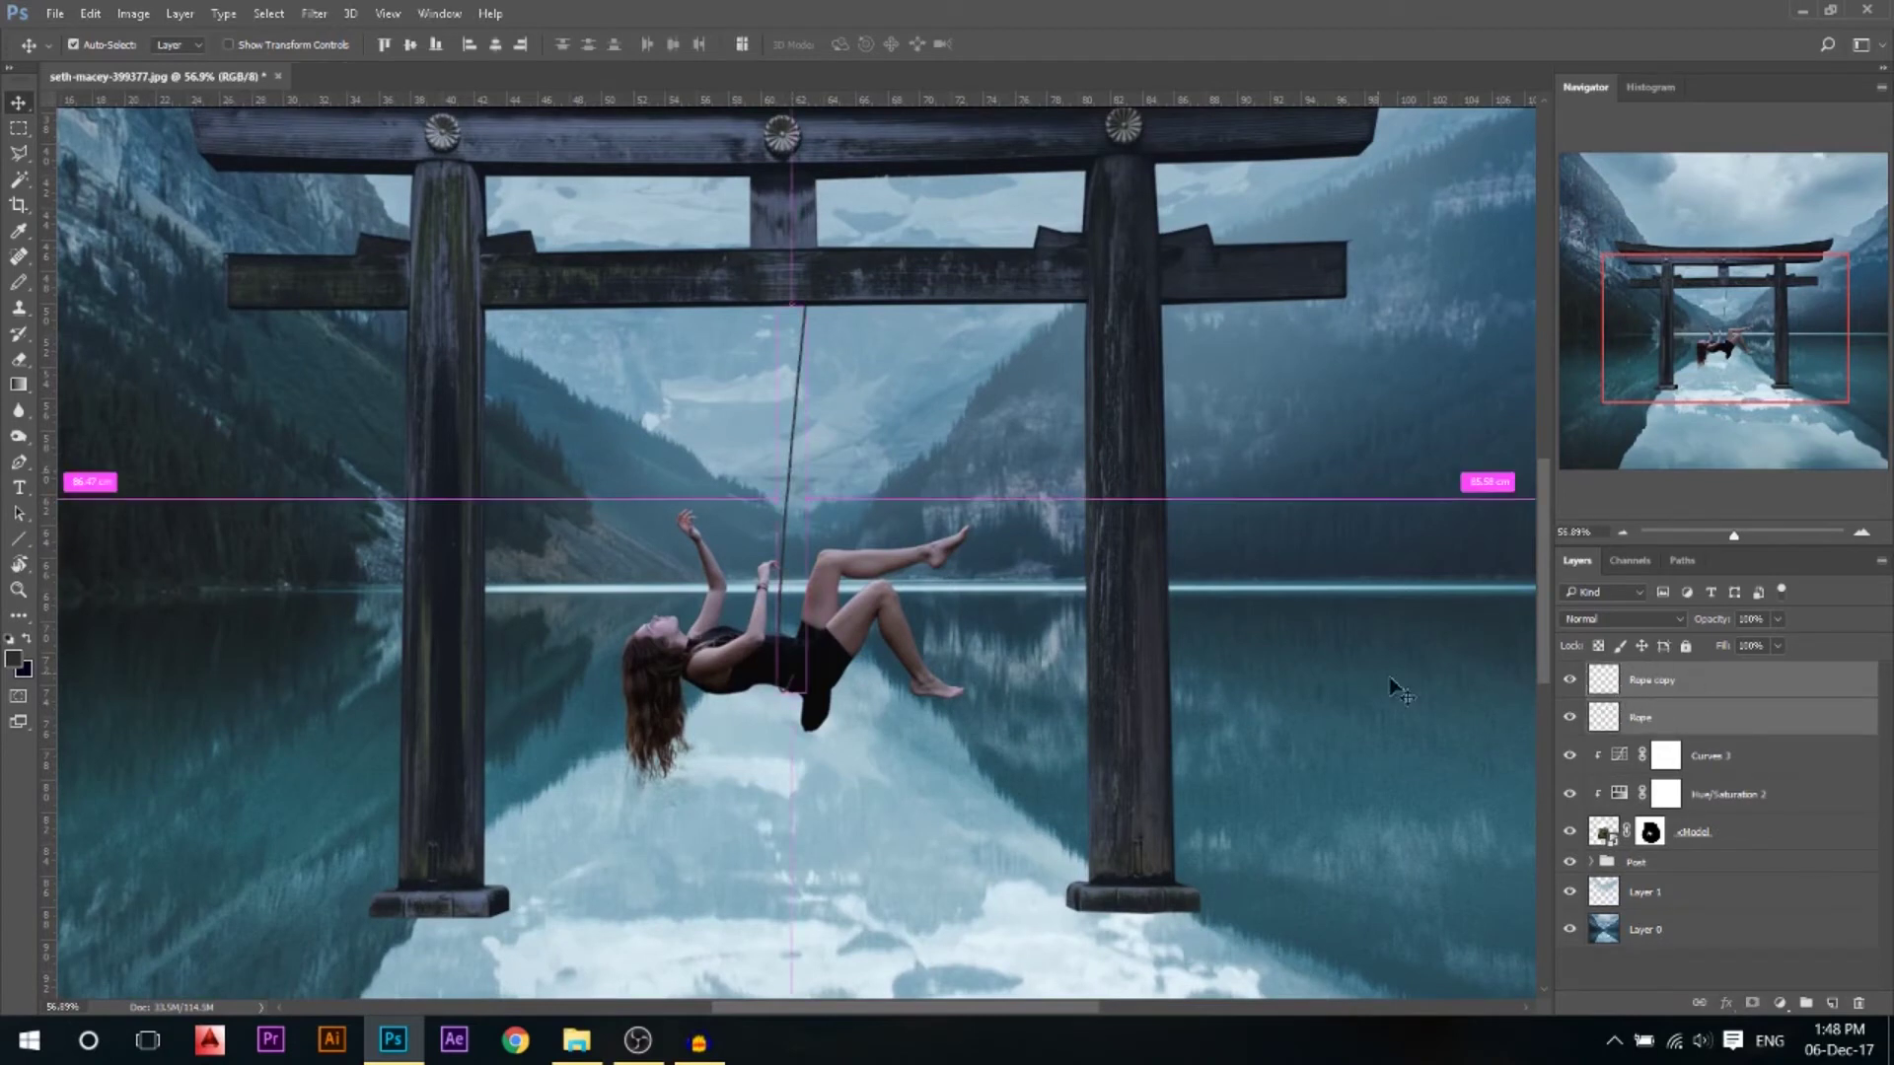
pyautogui.hotkey('ctrl', 'e')
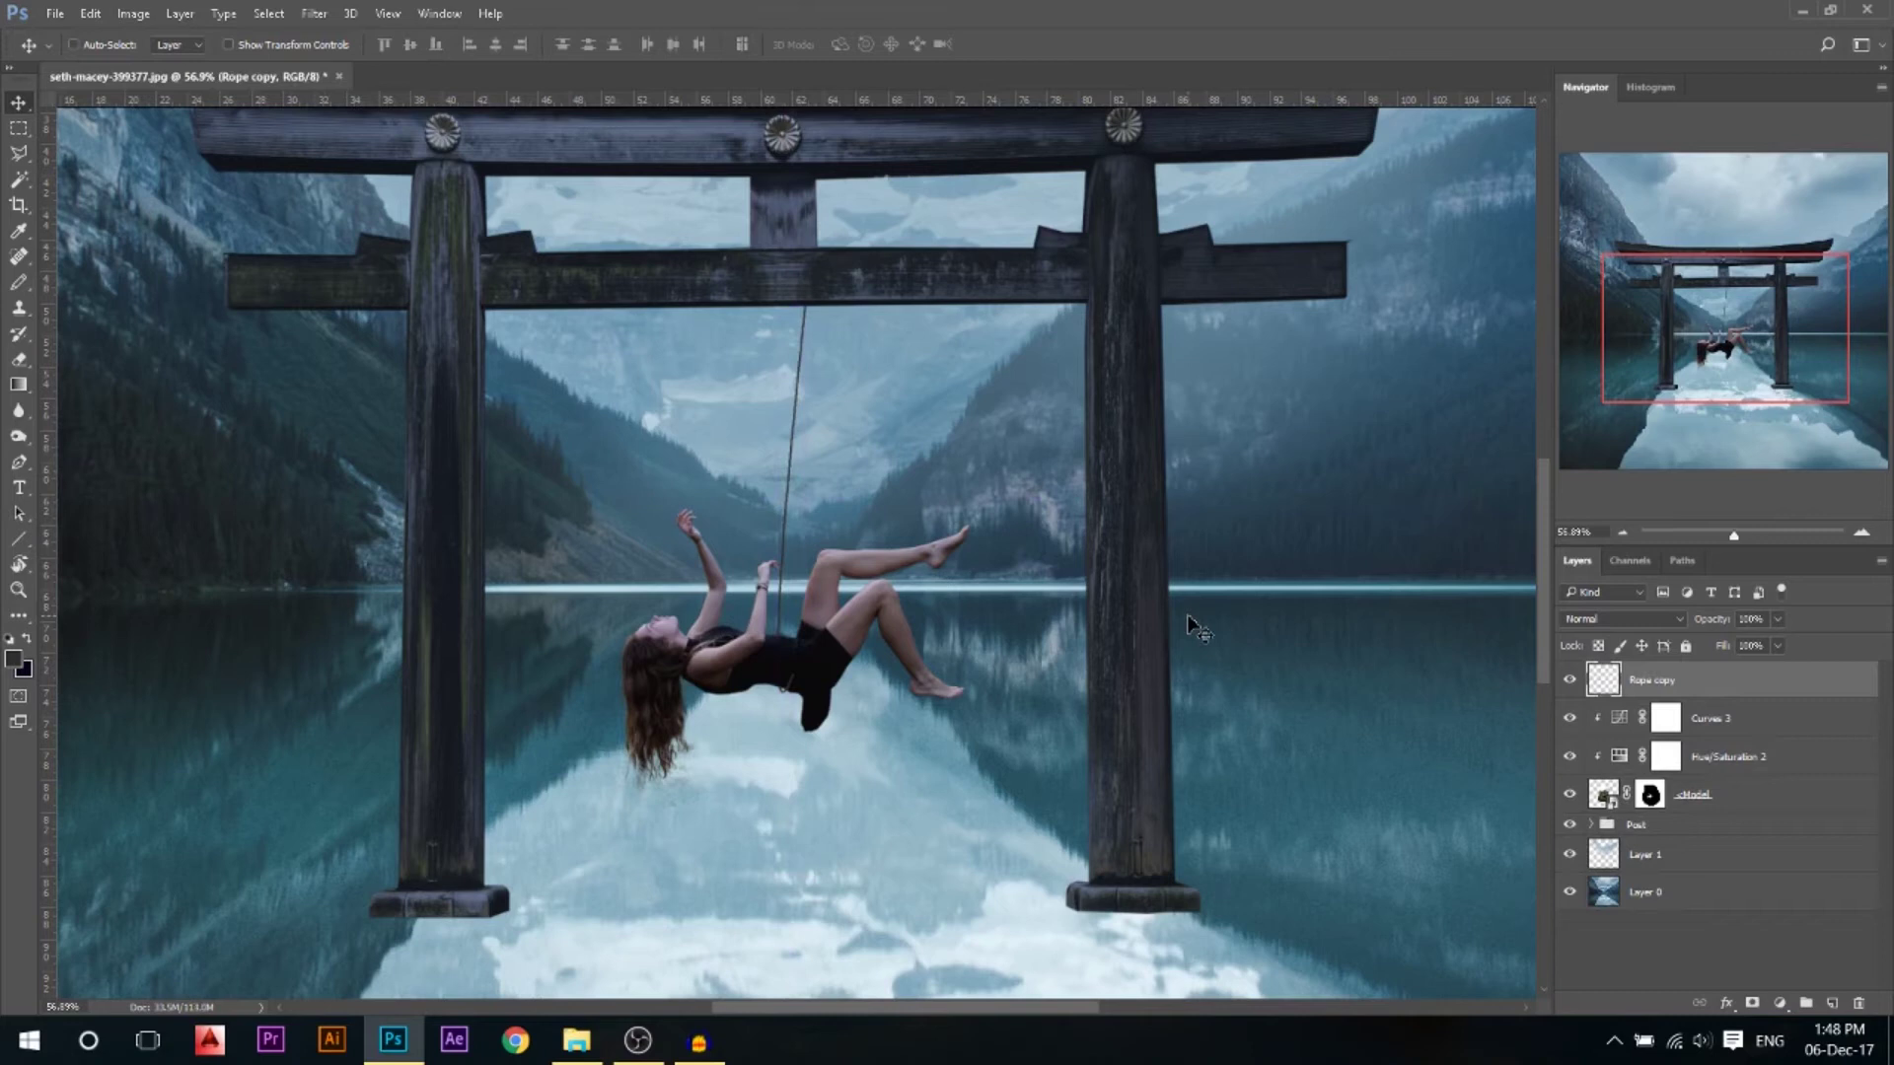
# Duplicate the merged rope once more and merge both layers into a single, darker rope layer
pyautogui.hotkey('ctrl', 'j')
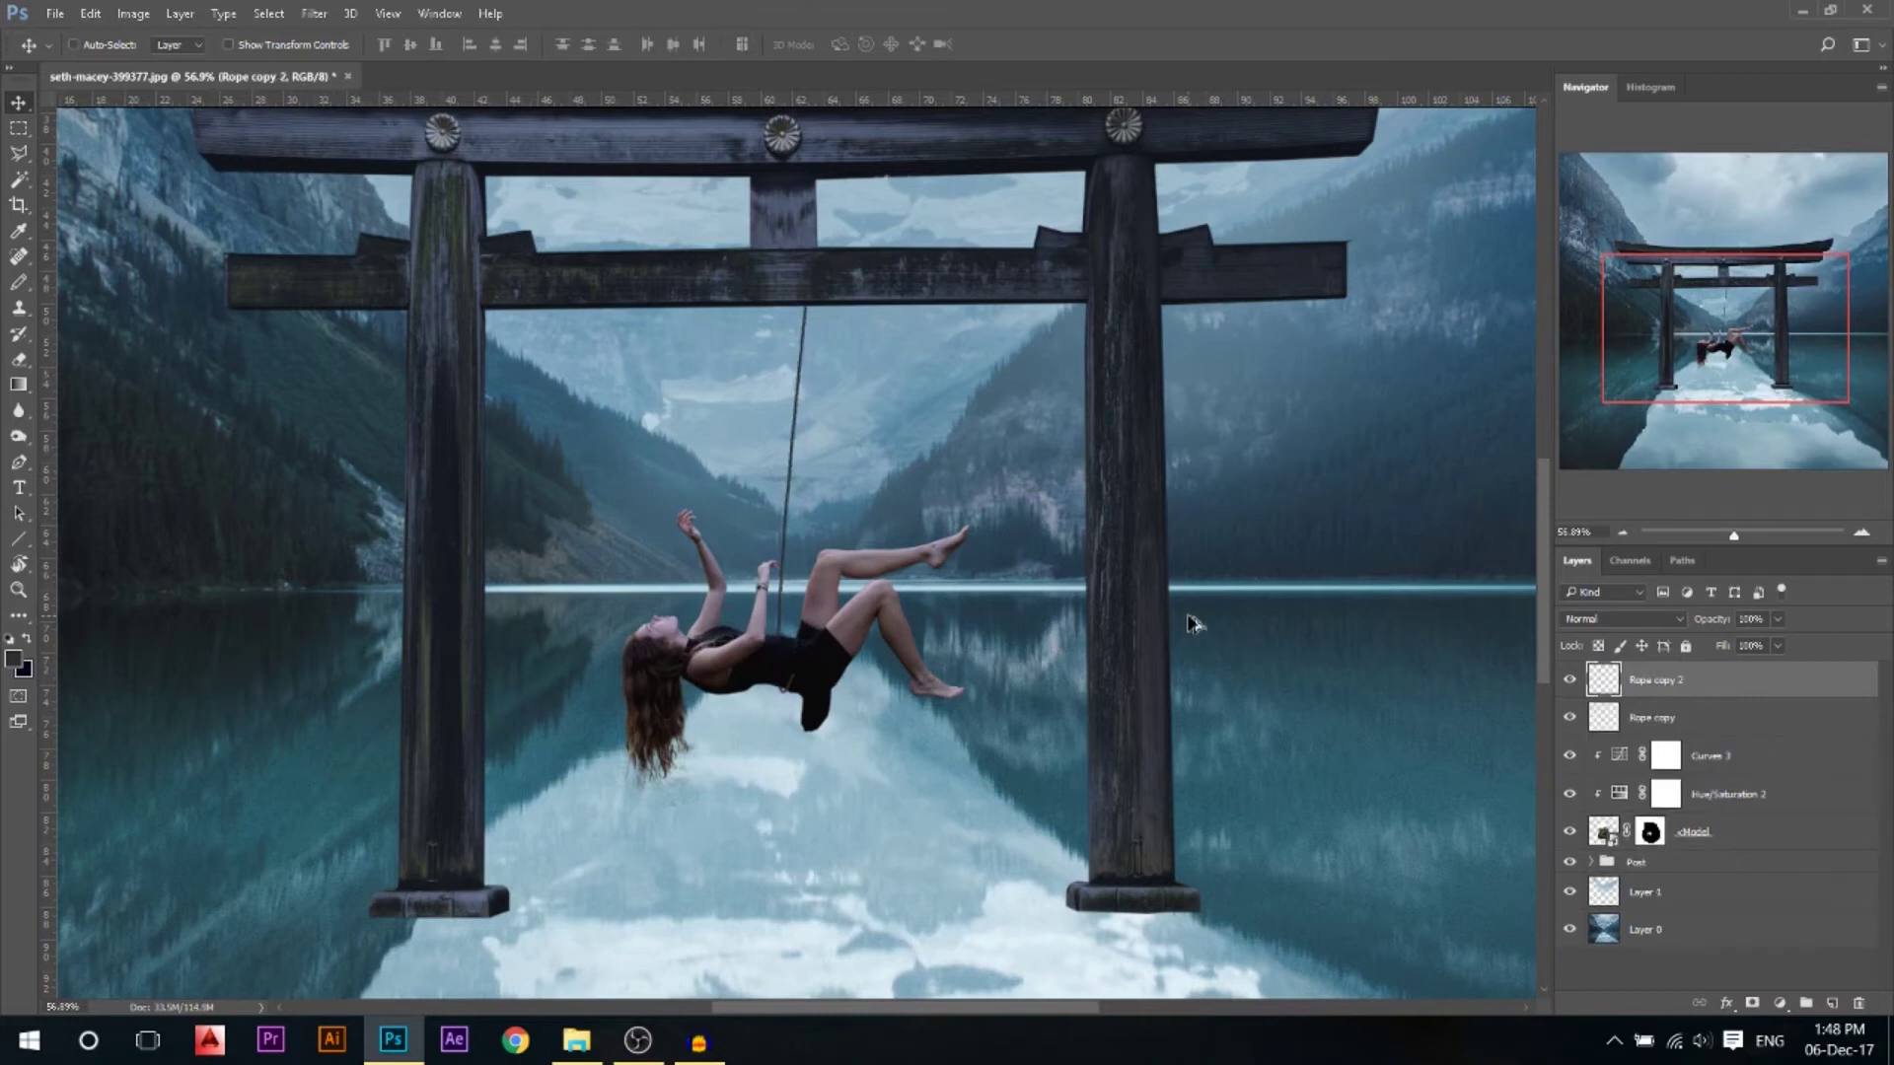
pyautogui.keyDown('ctrl'); pyautogui.click(1701, 718); pyautogui.keyUp('ctrl')
pyautogui.hotkey('ctrl', 'e')
pyautogui.scroll(-5, 759, 561)
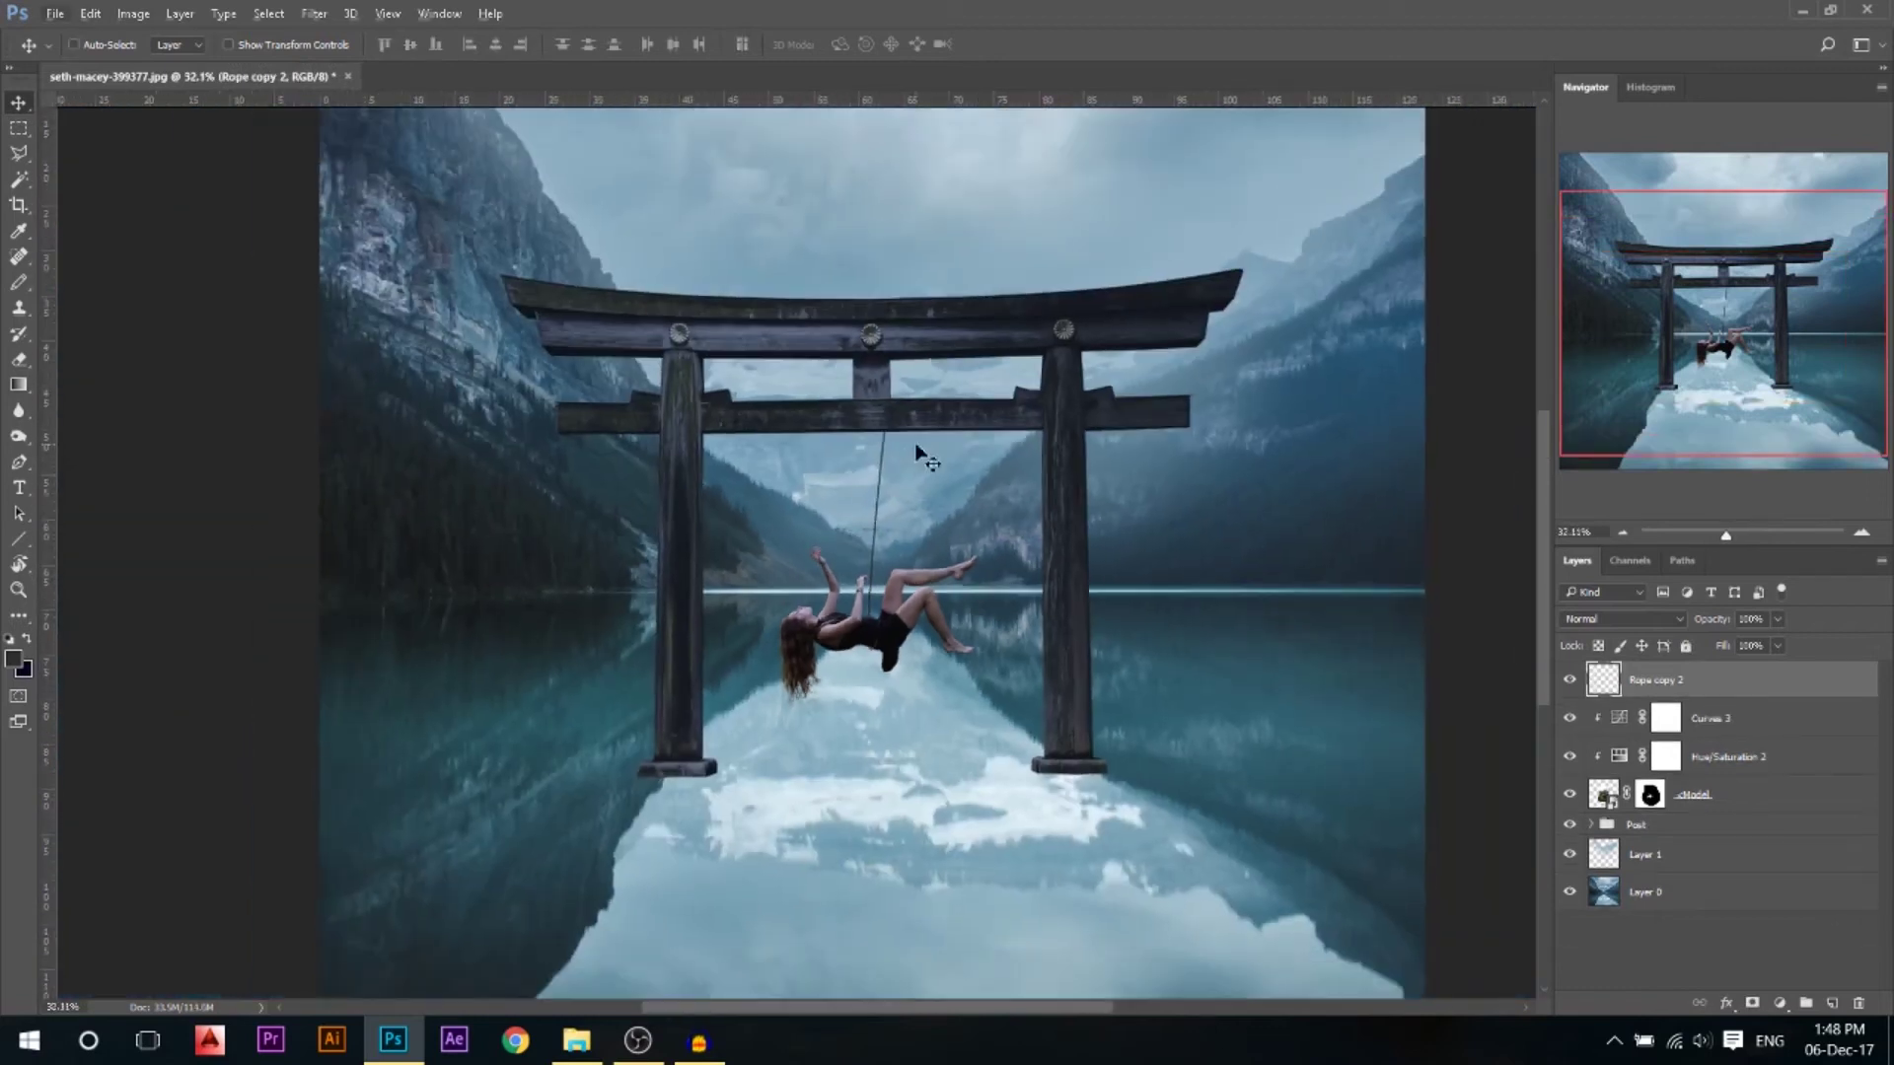
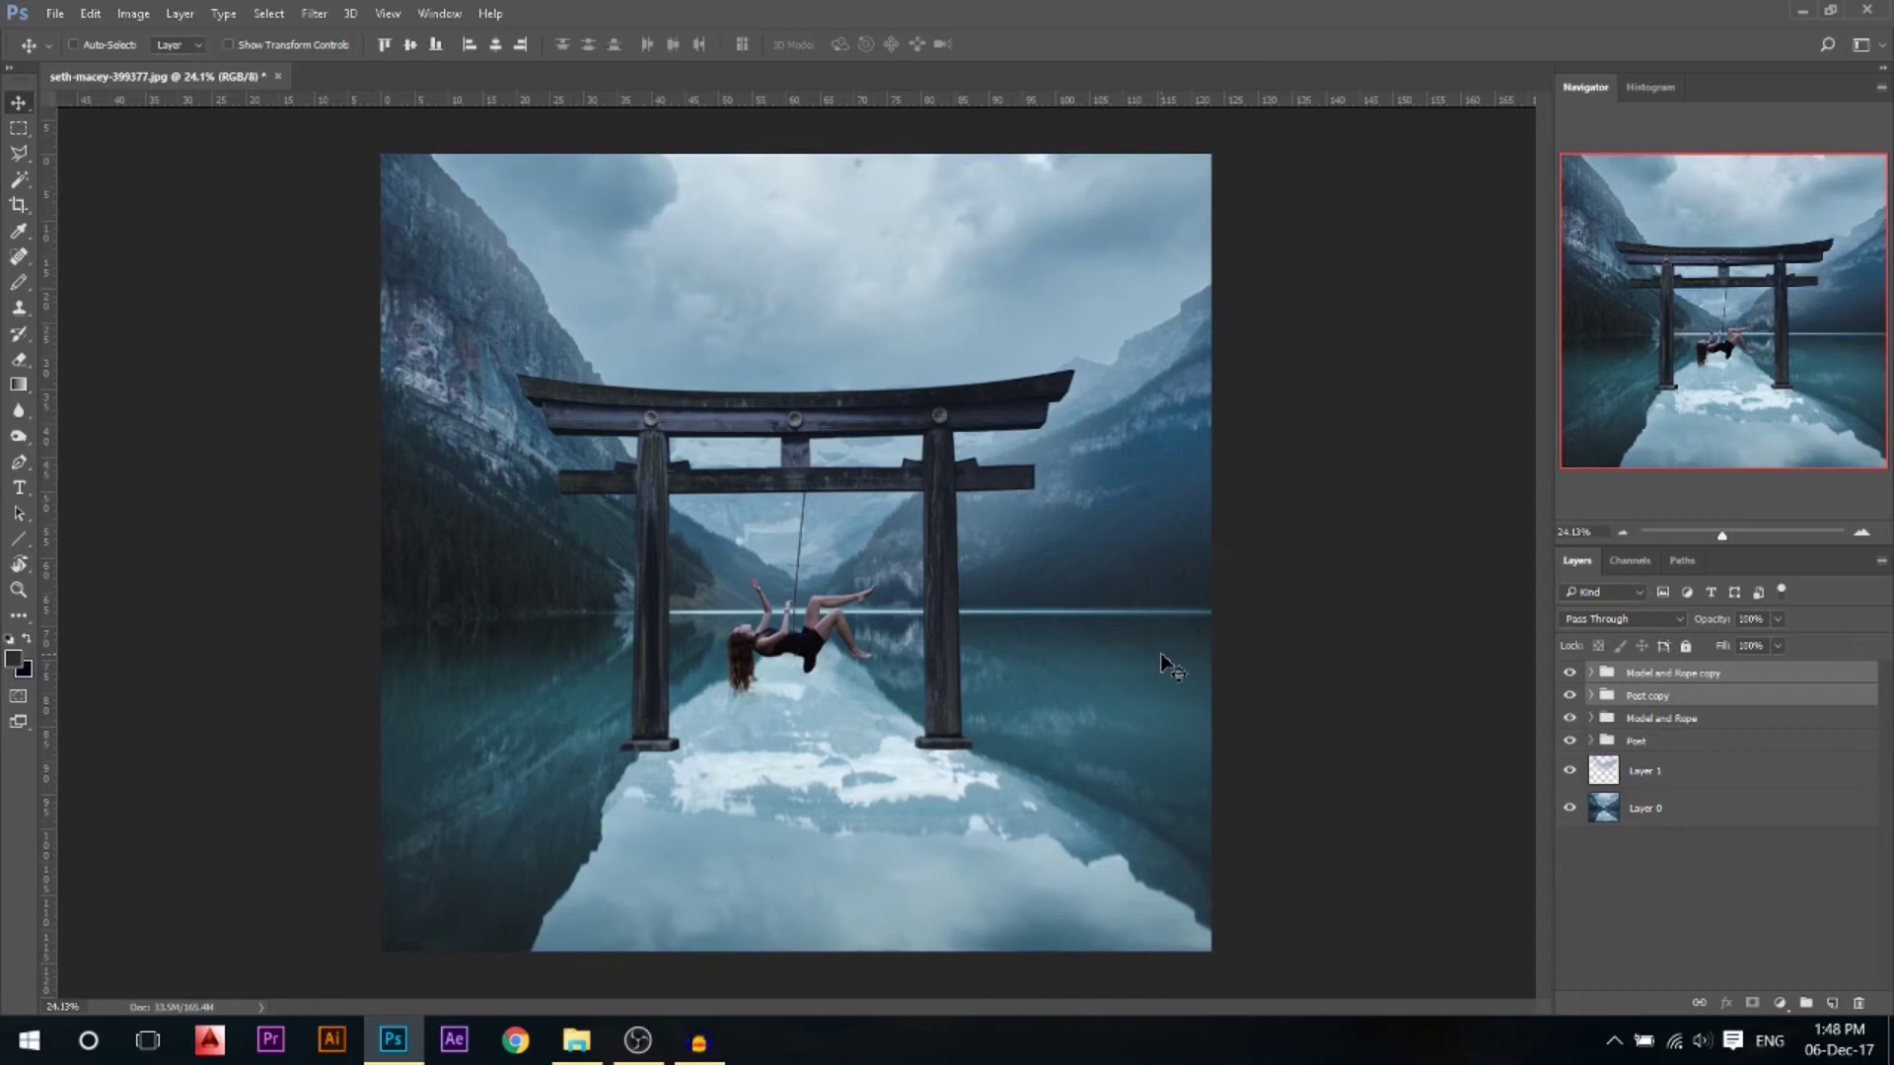
# Merge the copied model and post groups into one layer, flip it vertically and place it below the gate as a reflection
pyautogui.hotkey('ctrl', 'e')
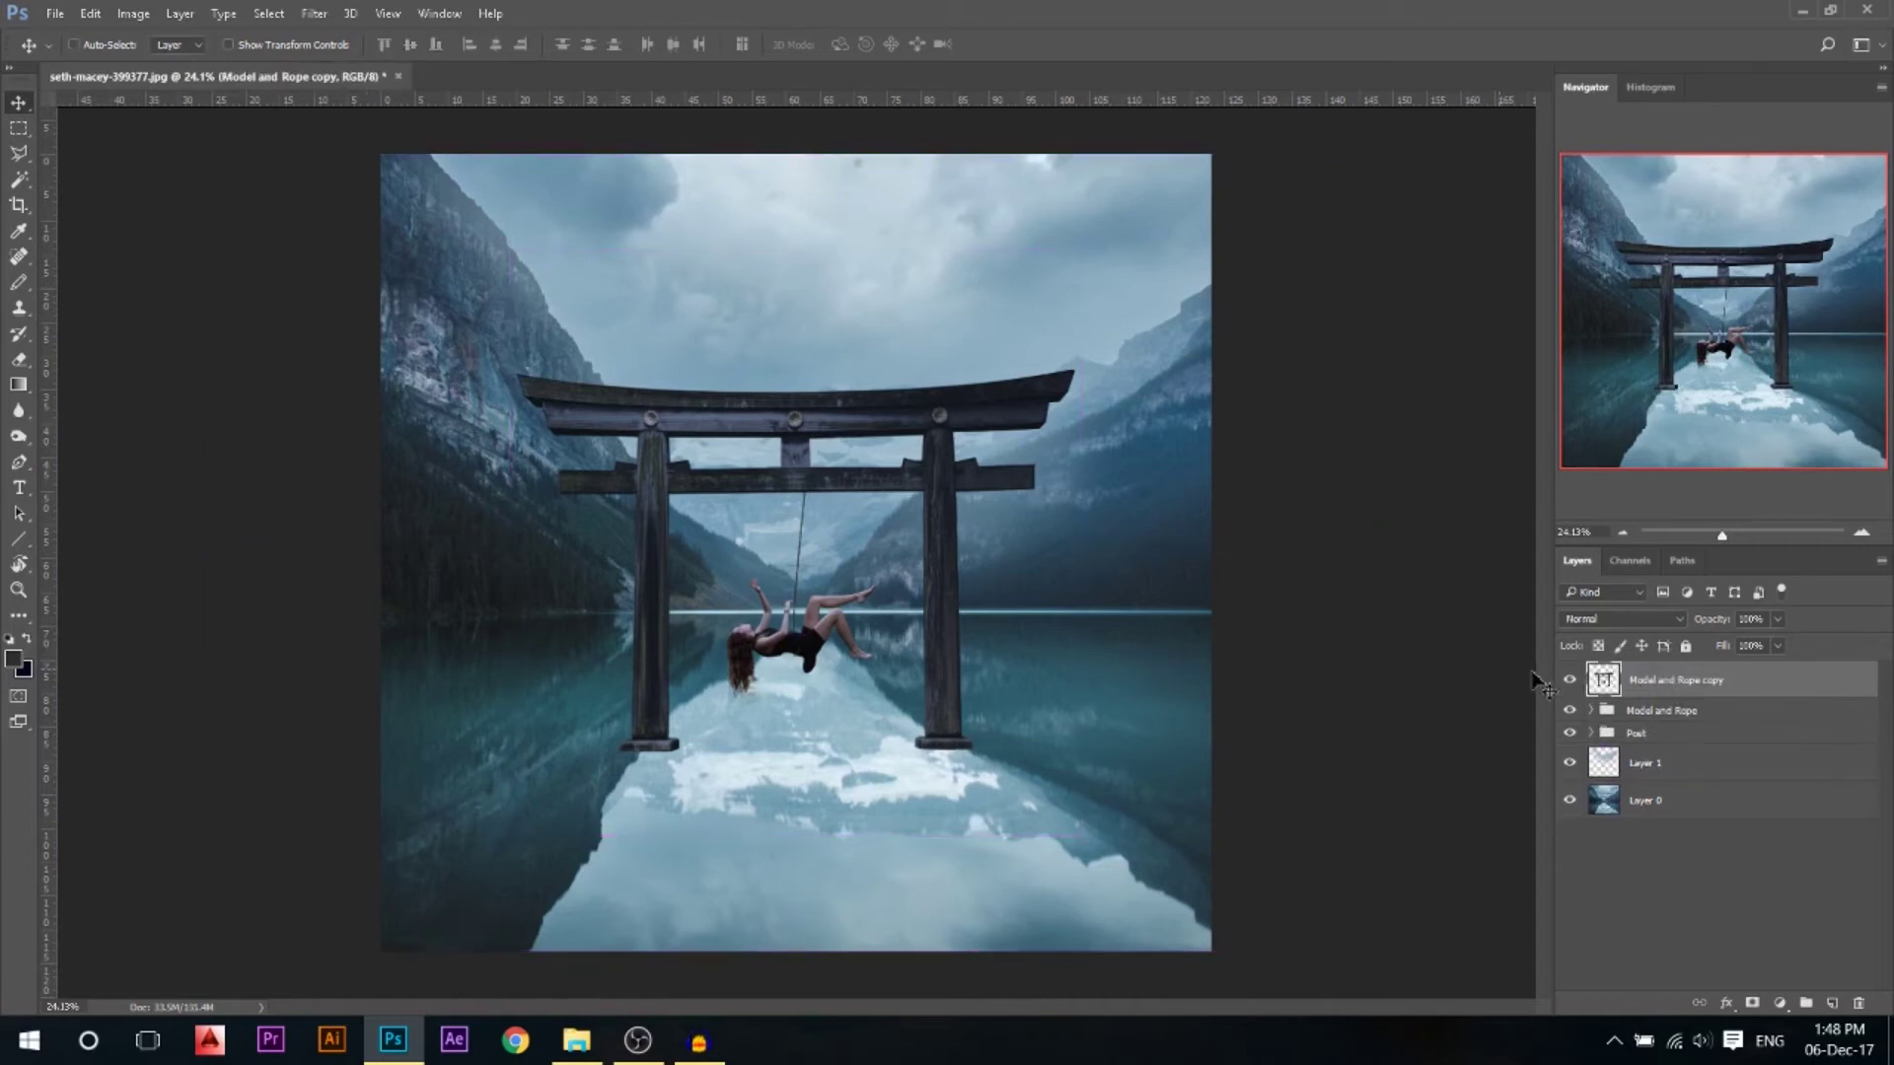
pyautogui.press('ctrl')
pyautogui.hotkey('ctrl', 't')
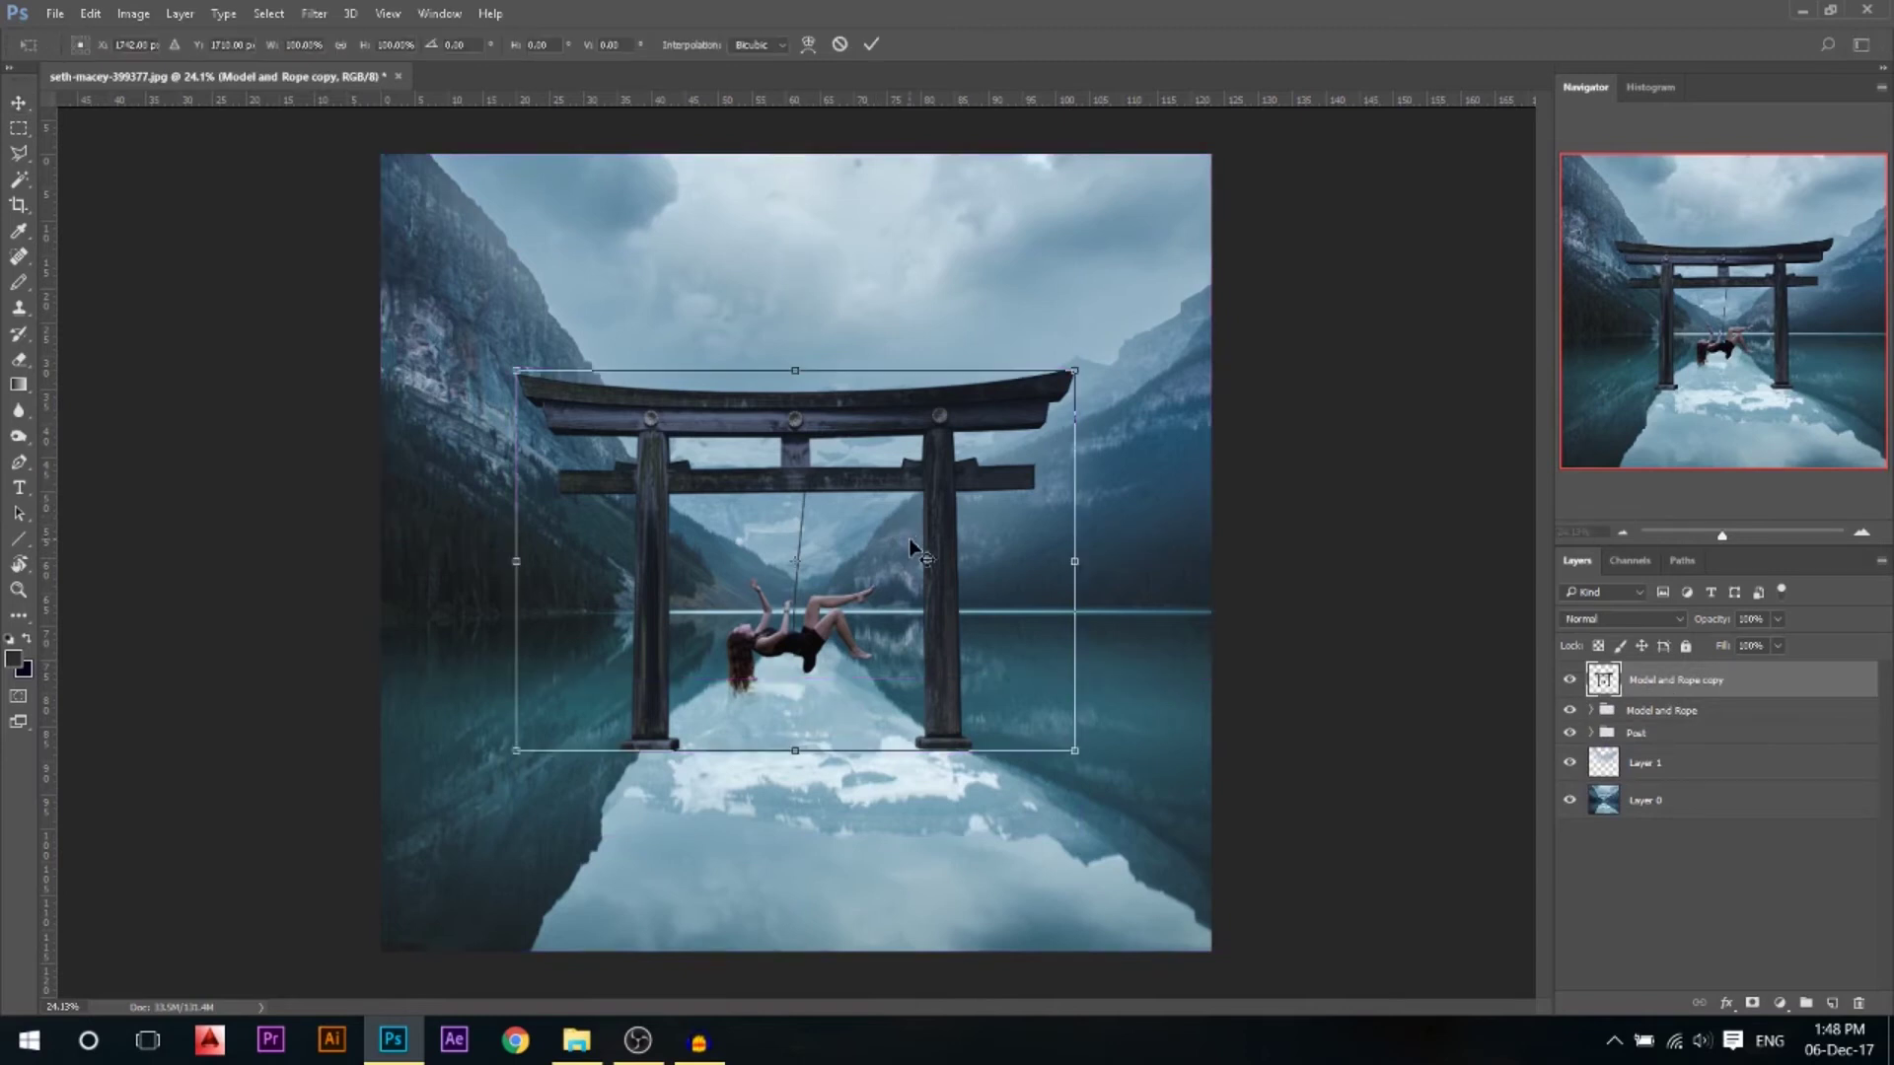
pyautogui.rightClick(909, 545)
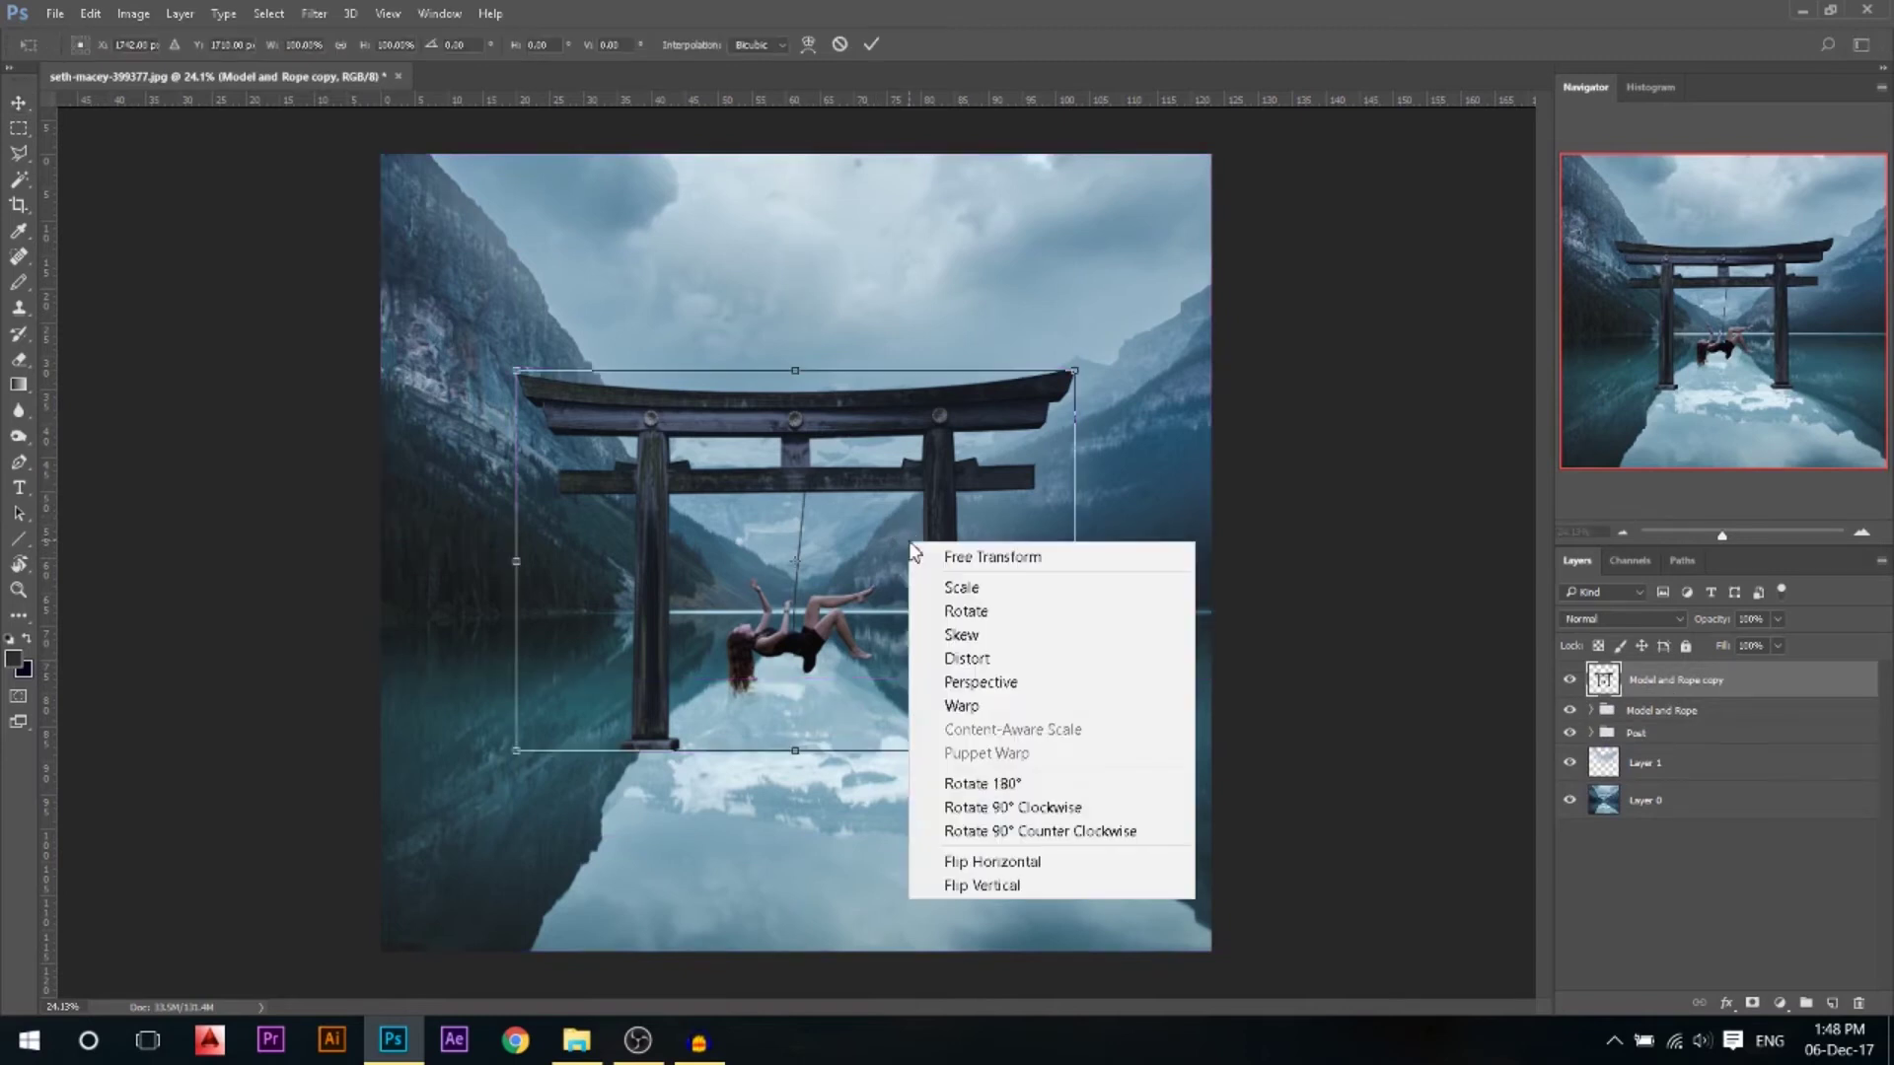
pyautogui.click(1016, 878)
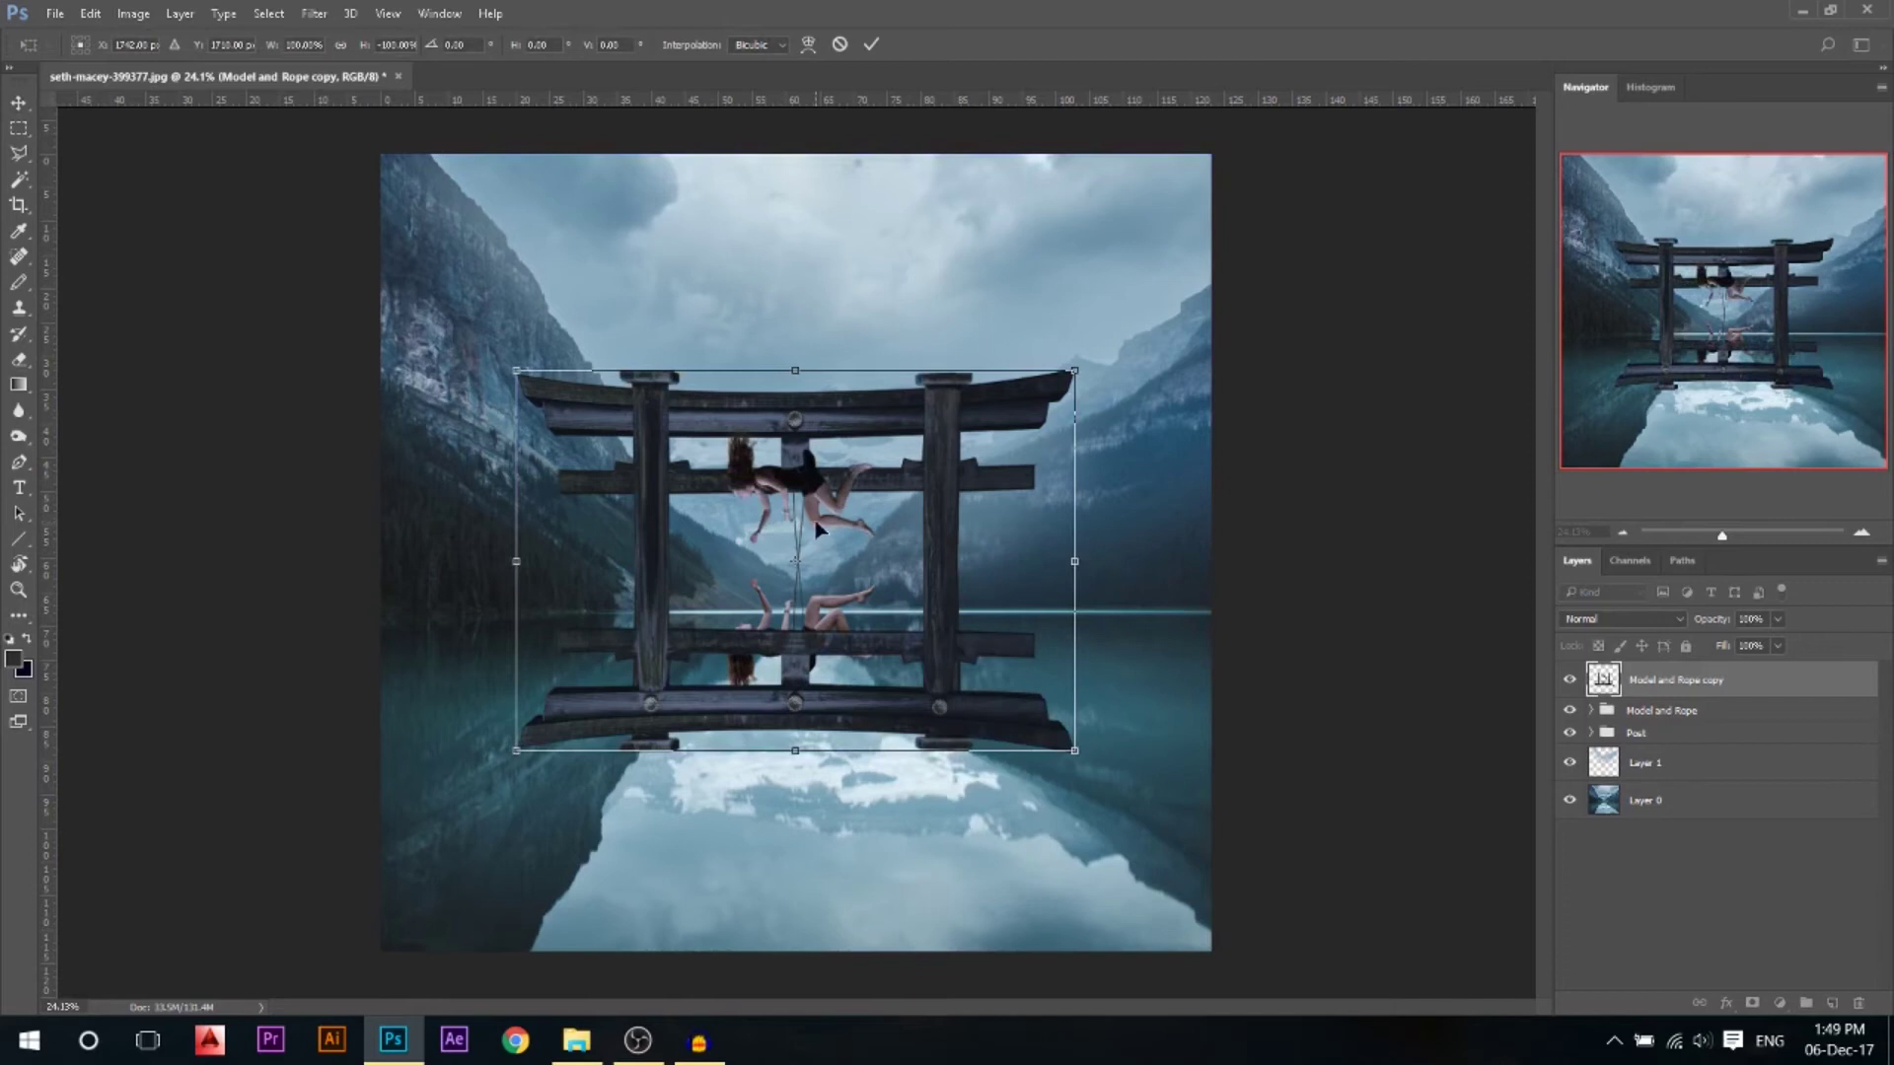
pyautogui.moveTo(888, 472); pyautogui.dragTo(896, 827)
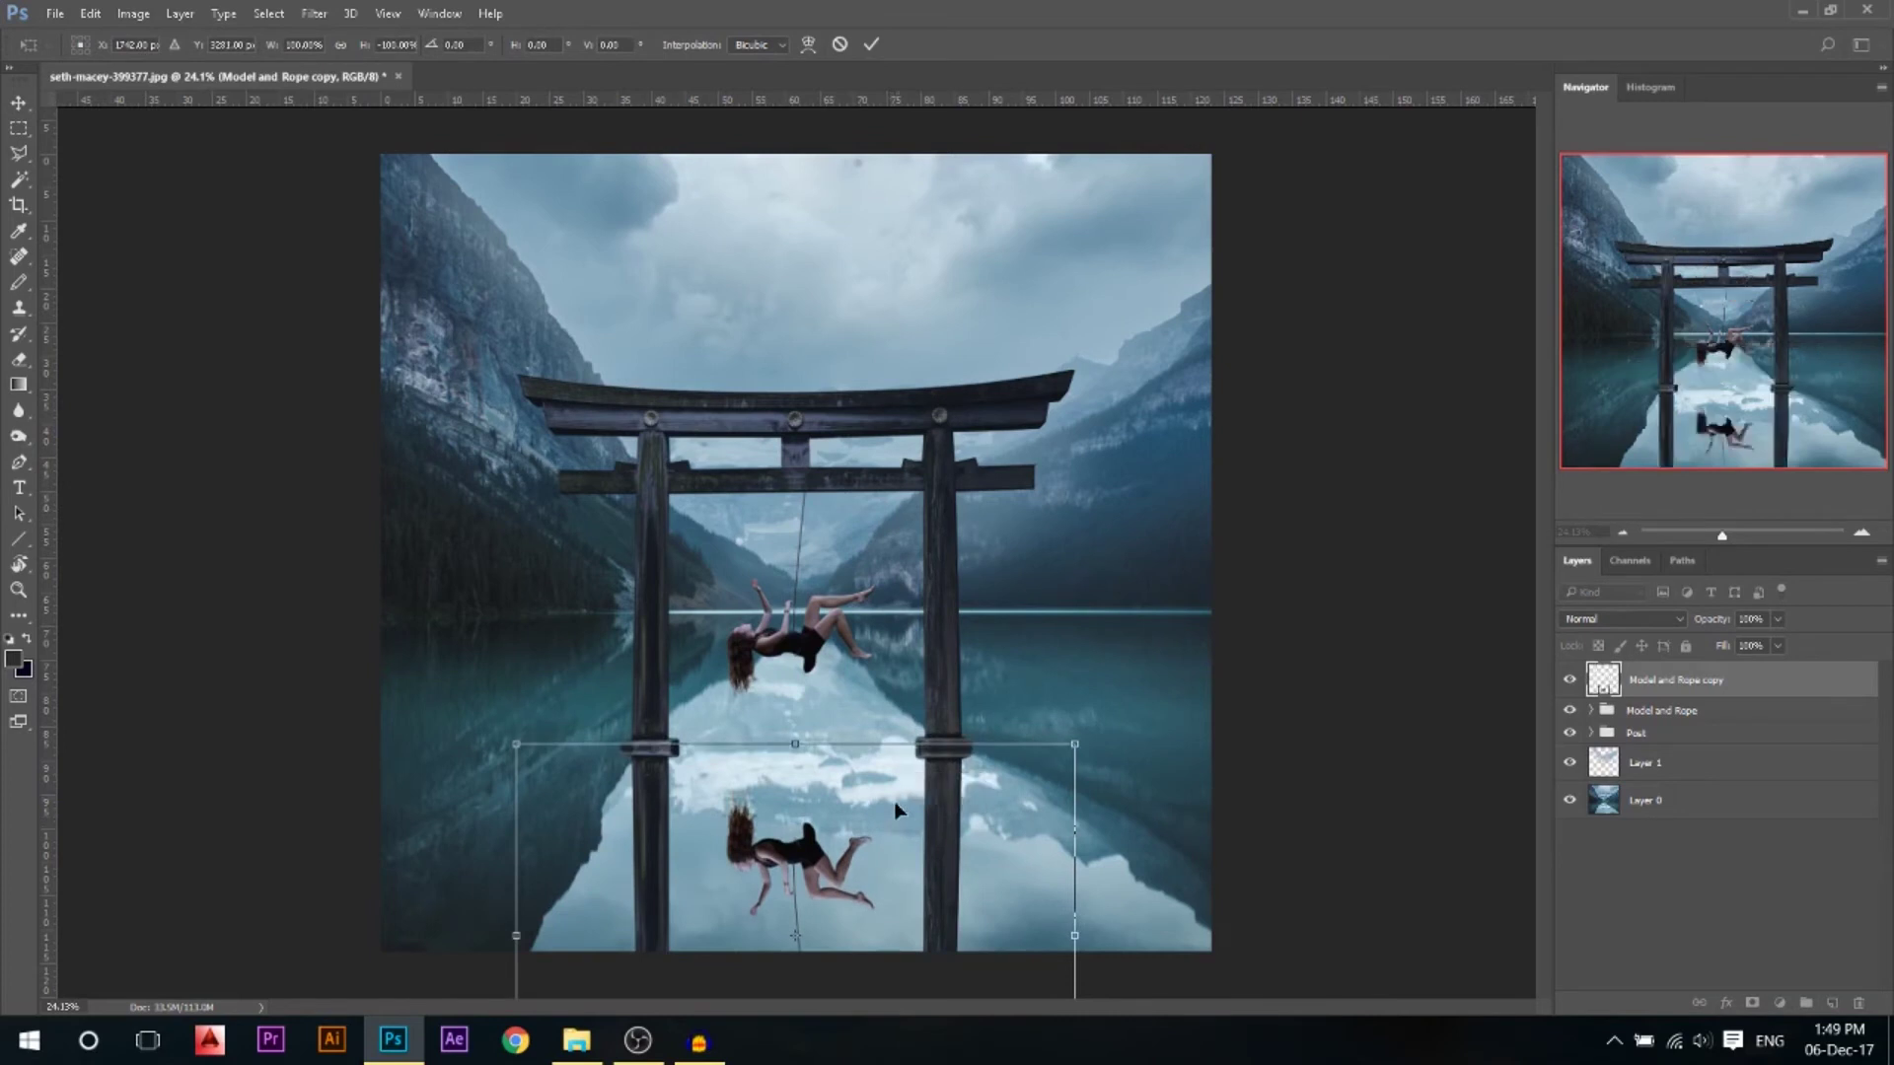
pyautogui.press('Return')
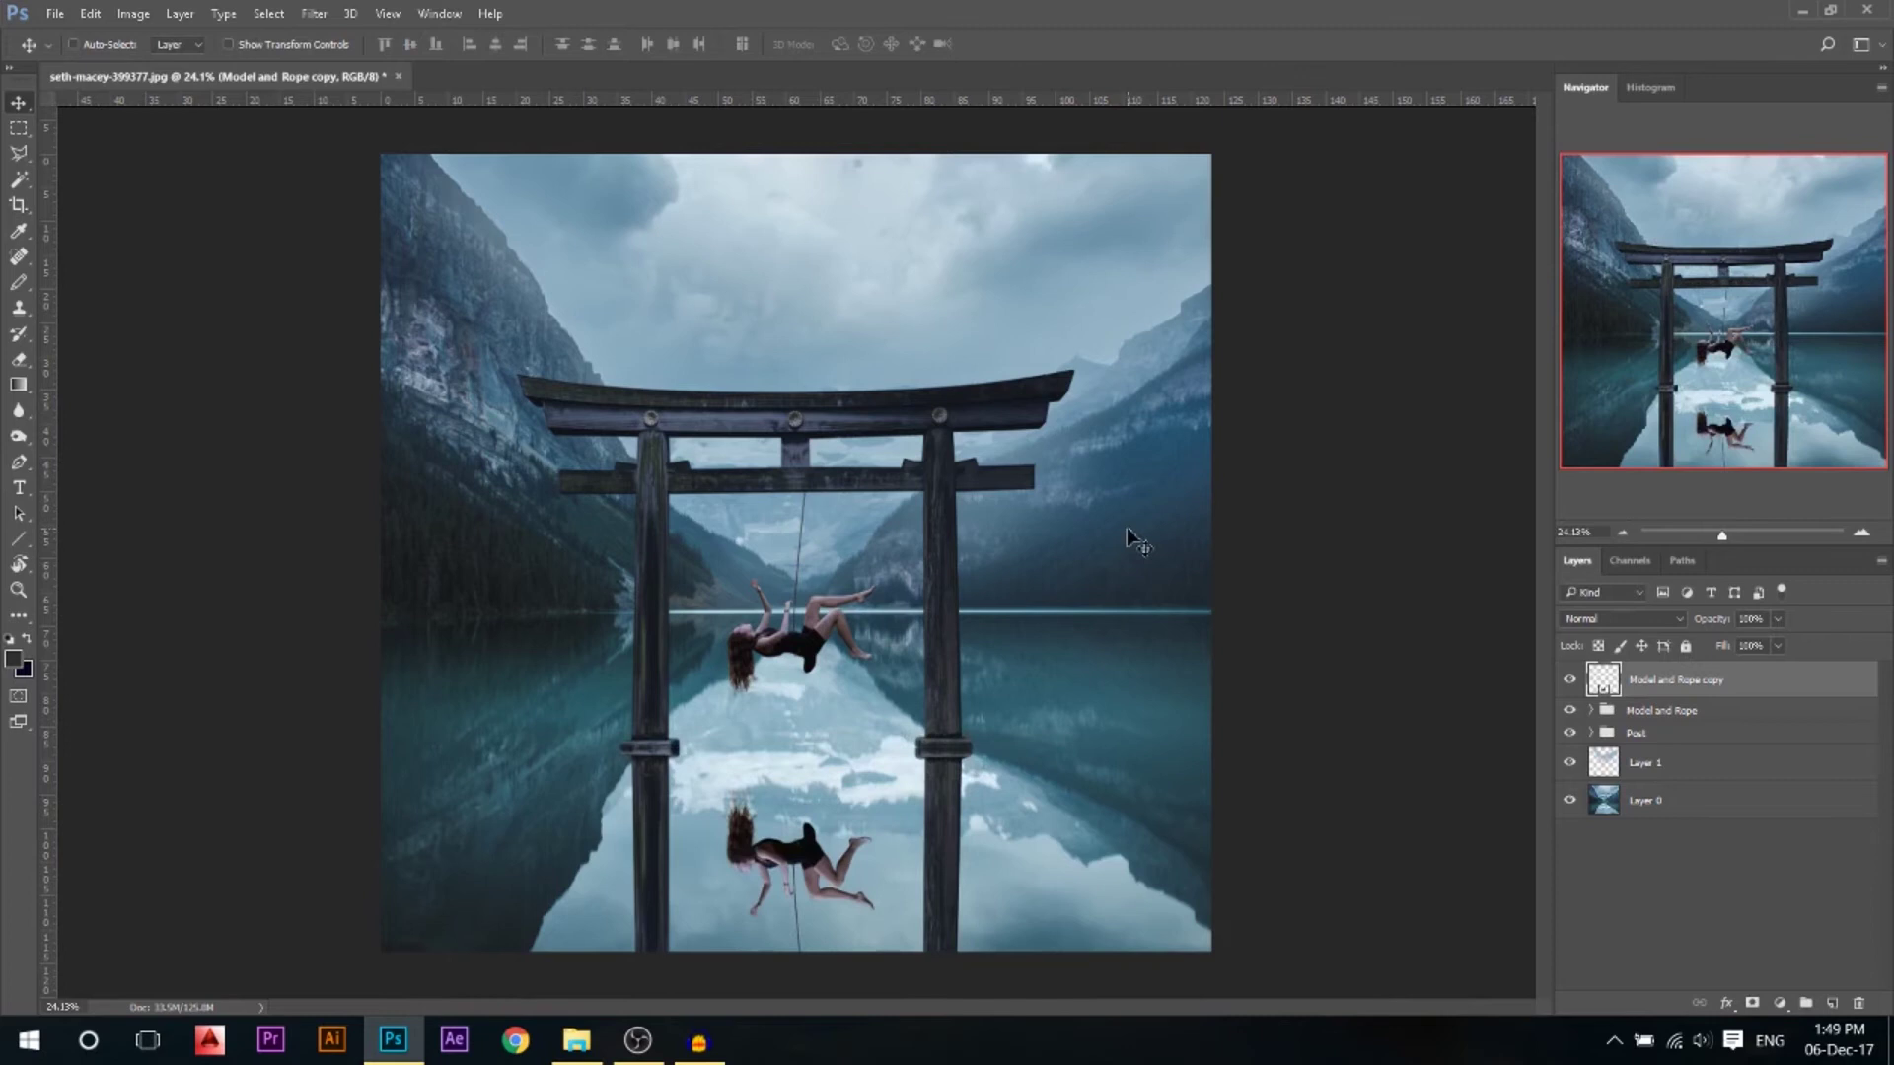
# Compare the colours of the mountain base and its water reflection with the colour picker, without keeping a sampled colour
pyautogui.click(12, 658)
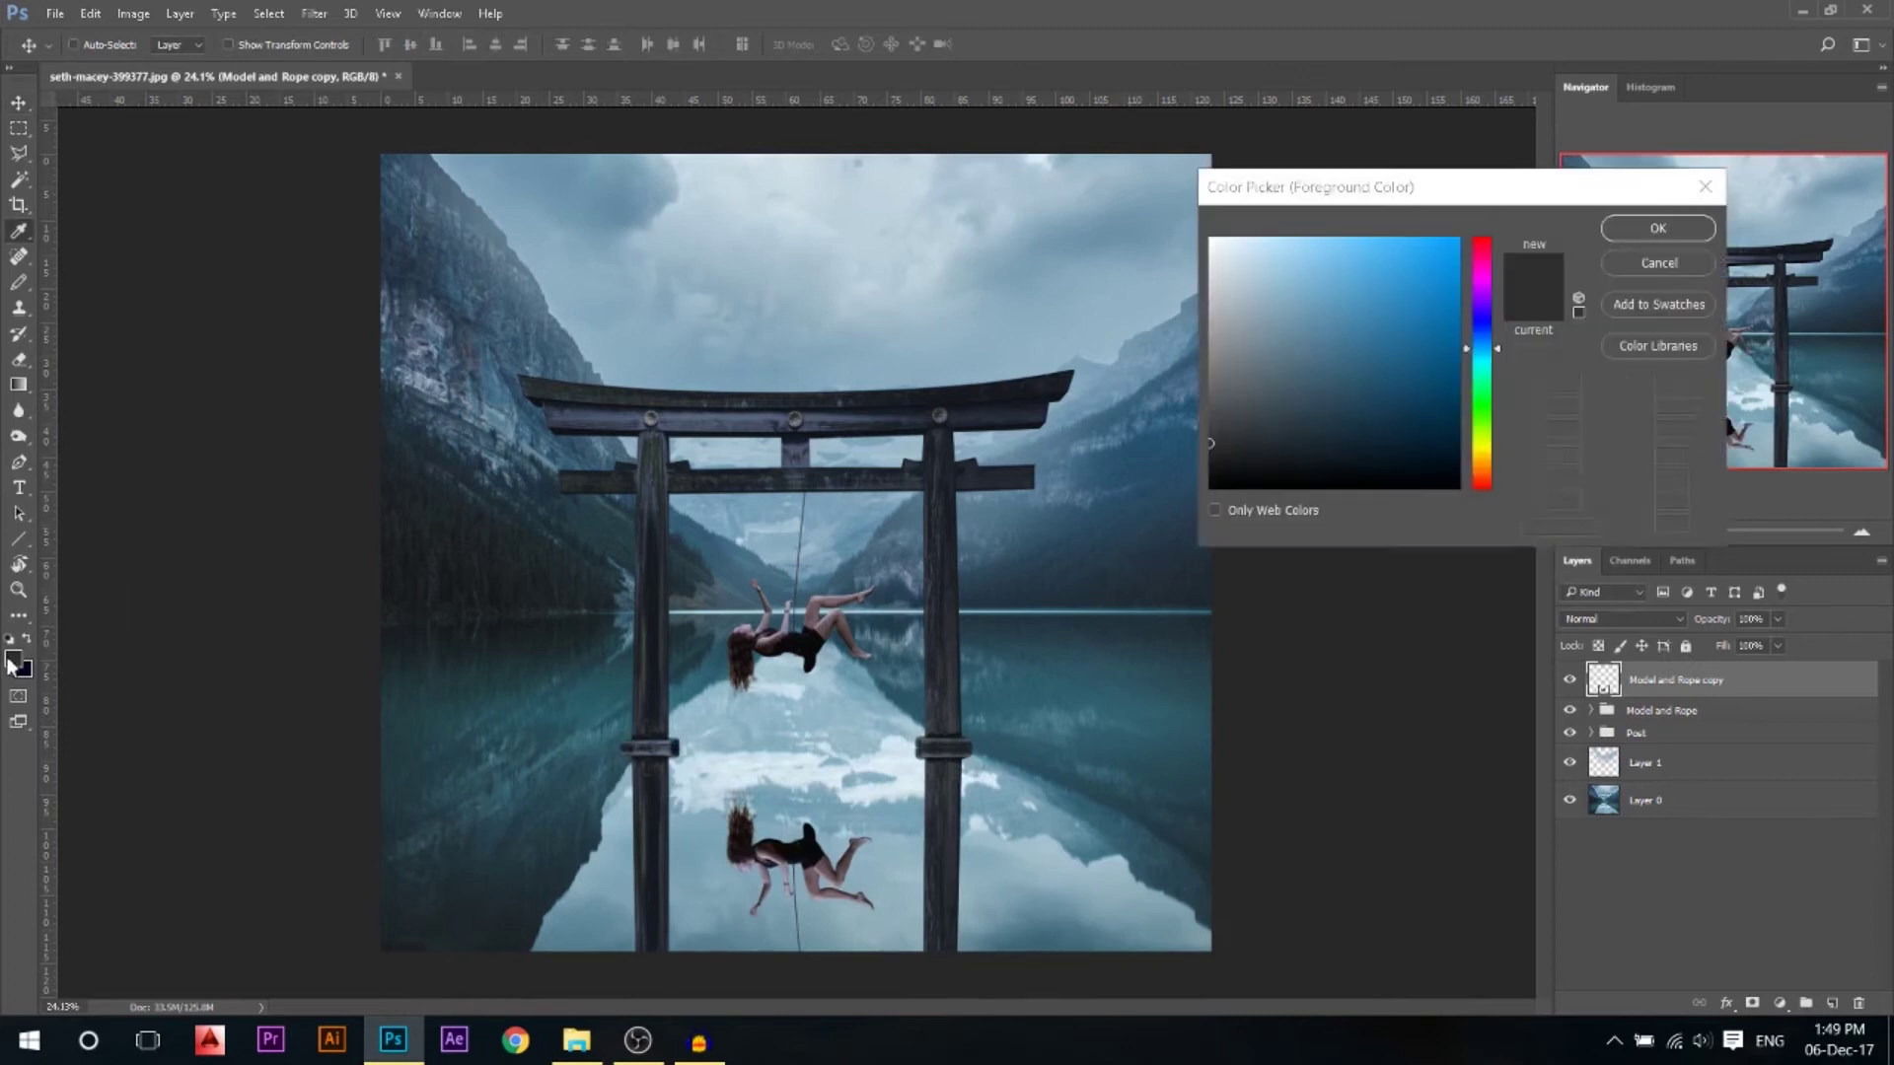
pyautogui.click(1155, 591)
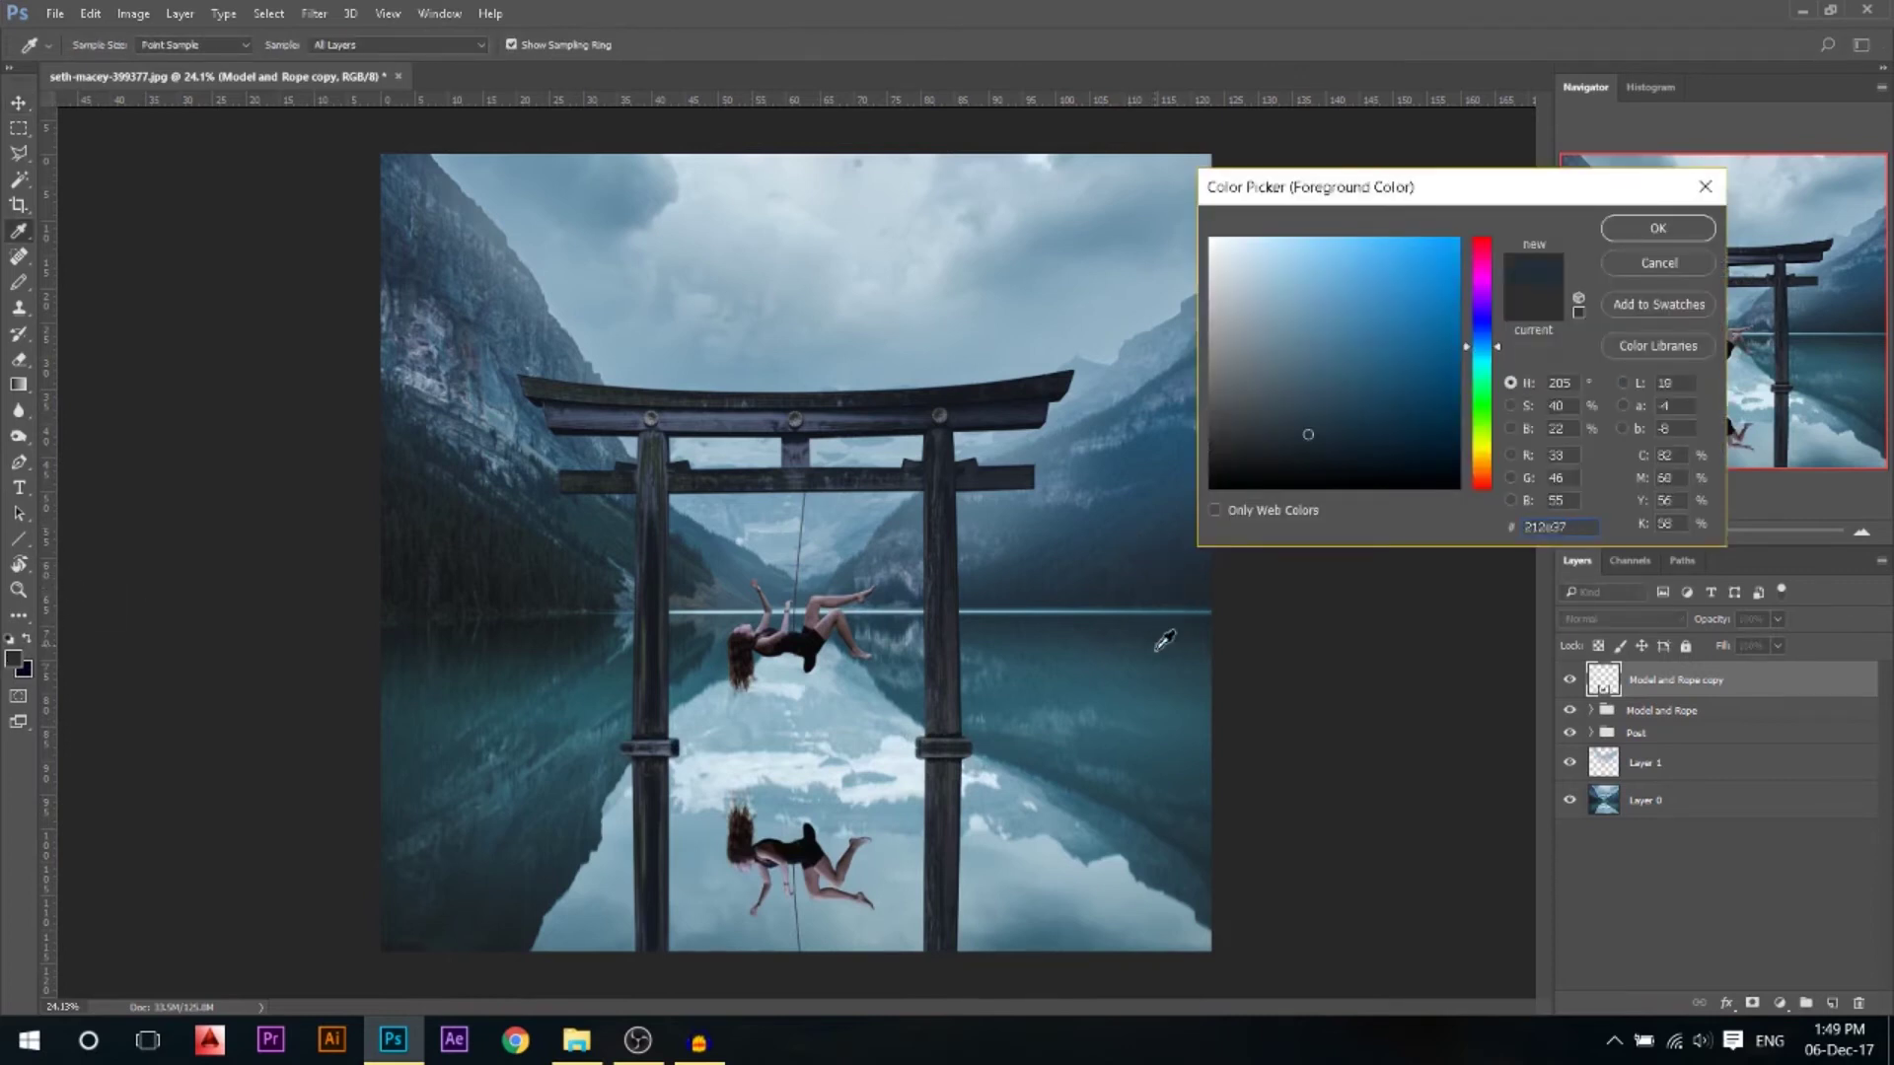
pyautogui.click(1162, 621)
pyautogui.moveTo(1163, 624)
pyautogui.mouseDown()
pyautogui.moveTo(1164, 574)
pyautogui.moveTo(1164, 623)
pyautogui.moveTo(1161, 592)
pyautogui.mouseUp()
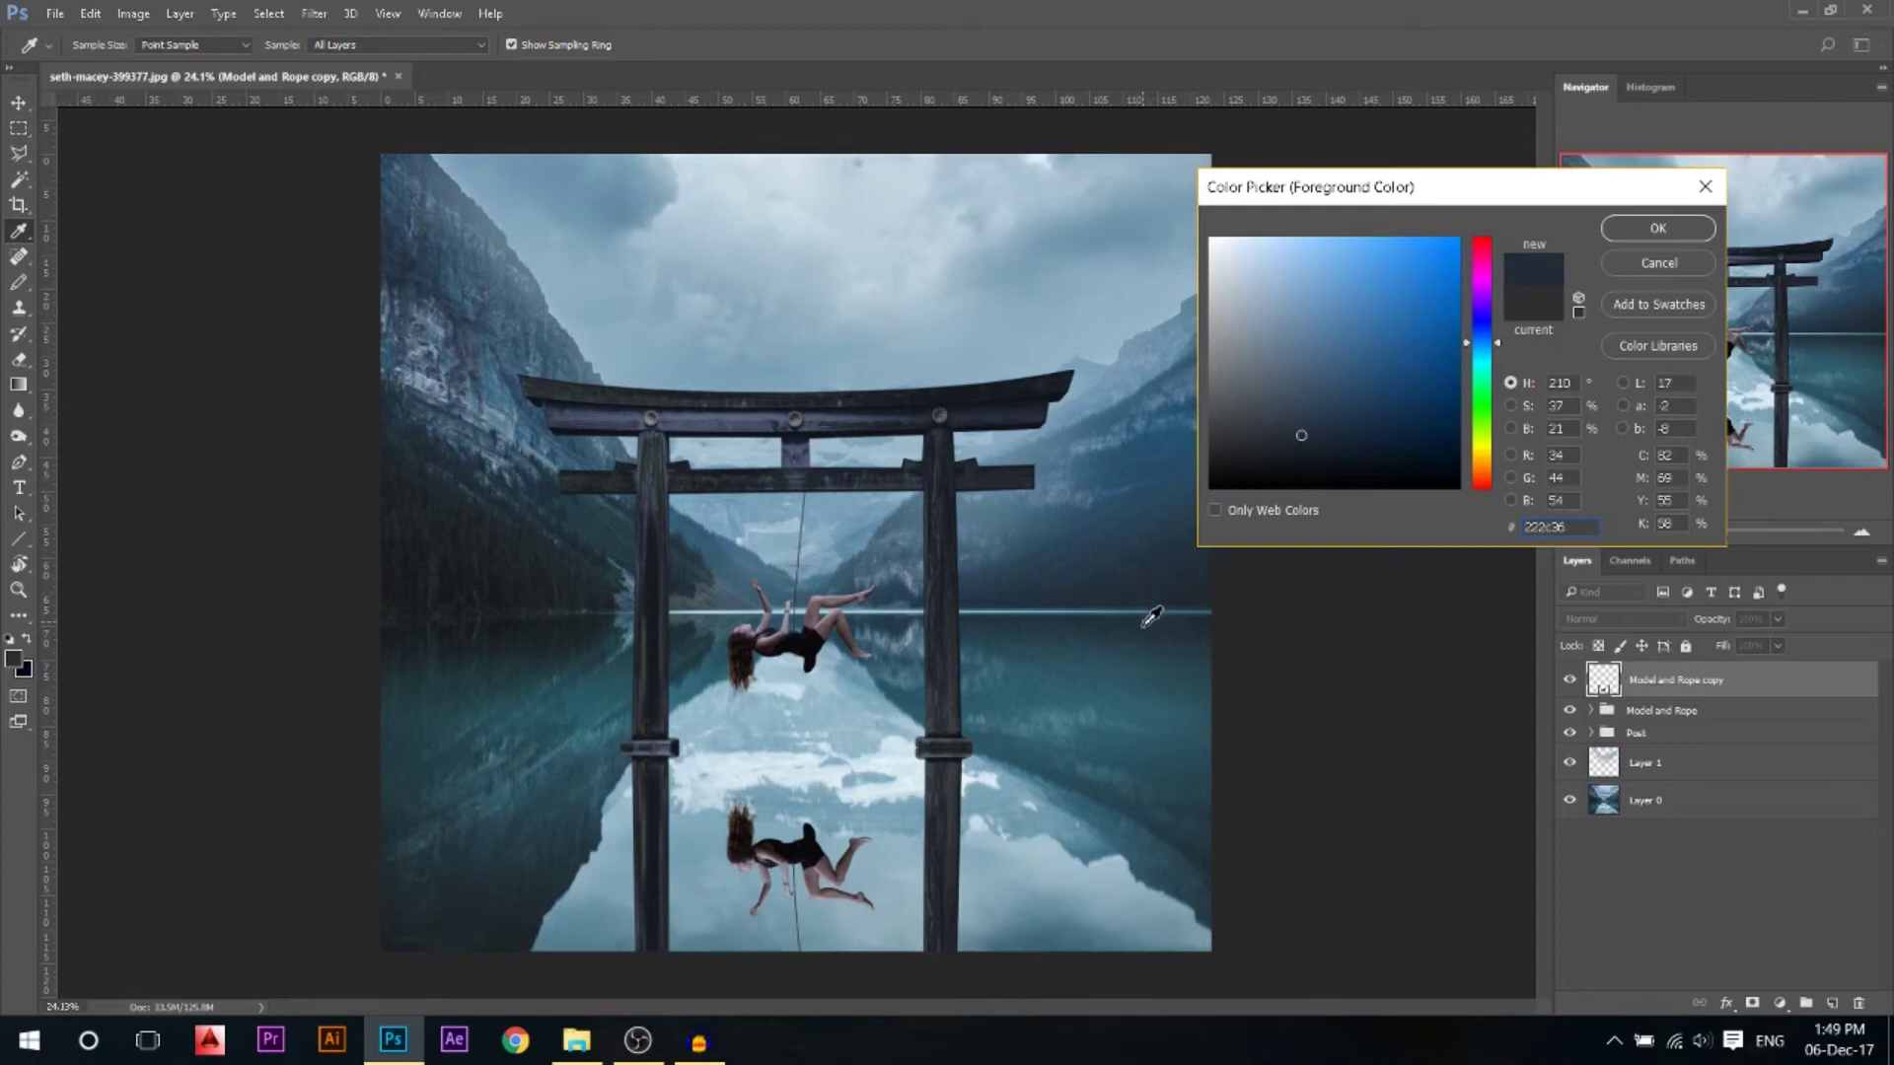
pyautogui.click(1154, 611)
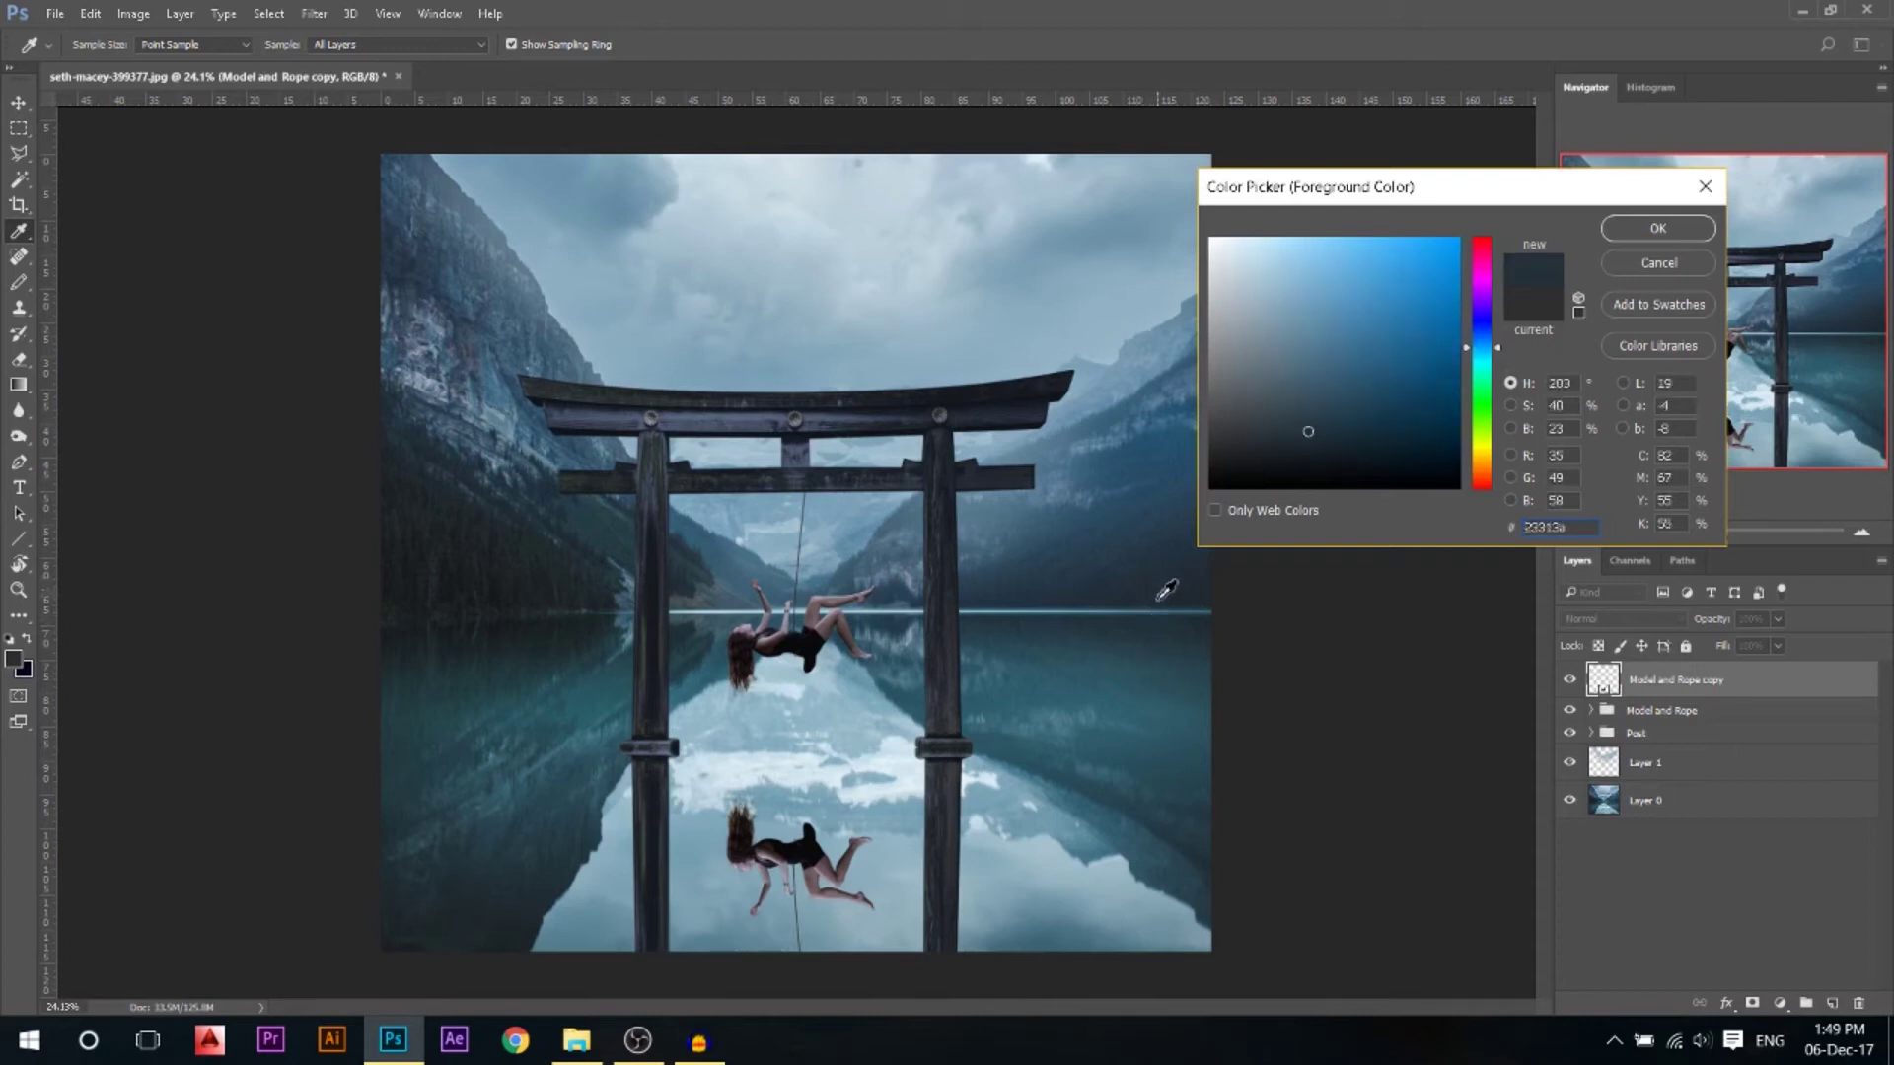
pyautogui.click(1164, 592)
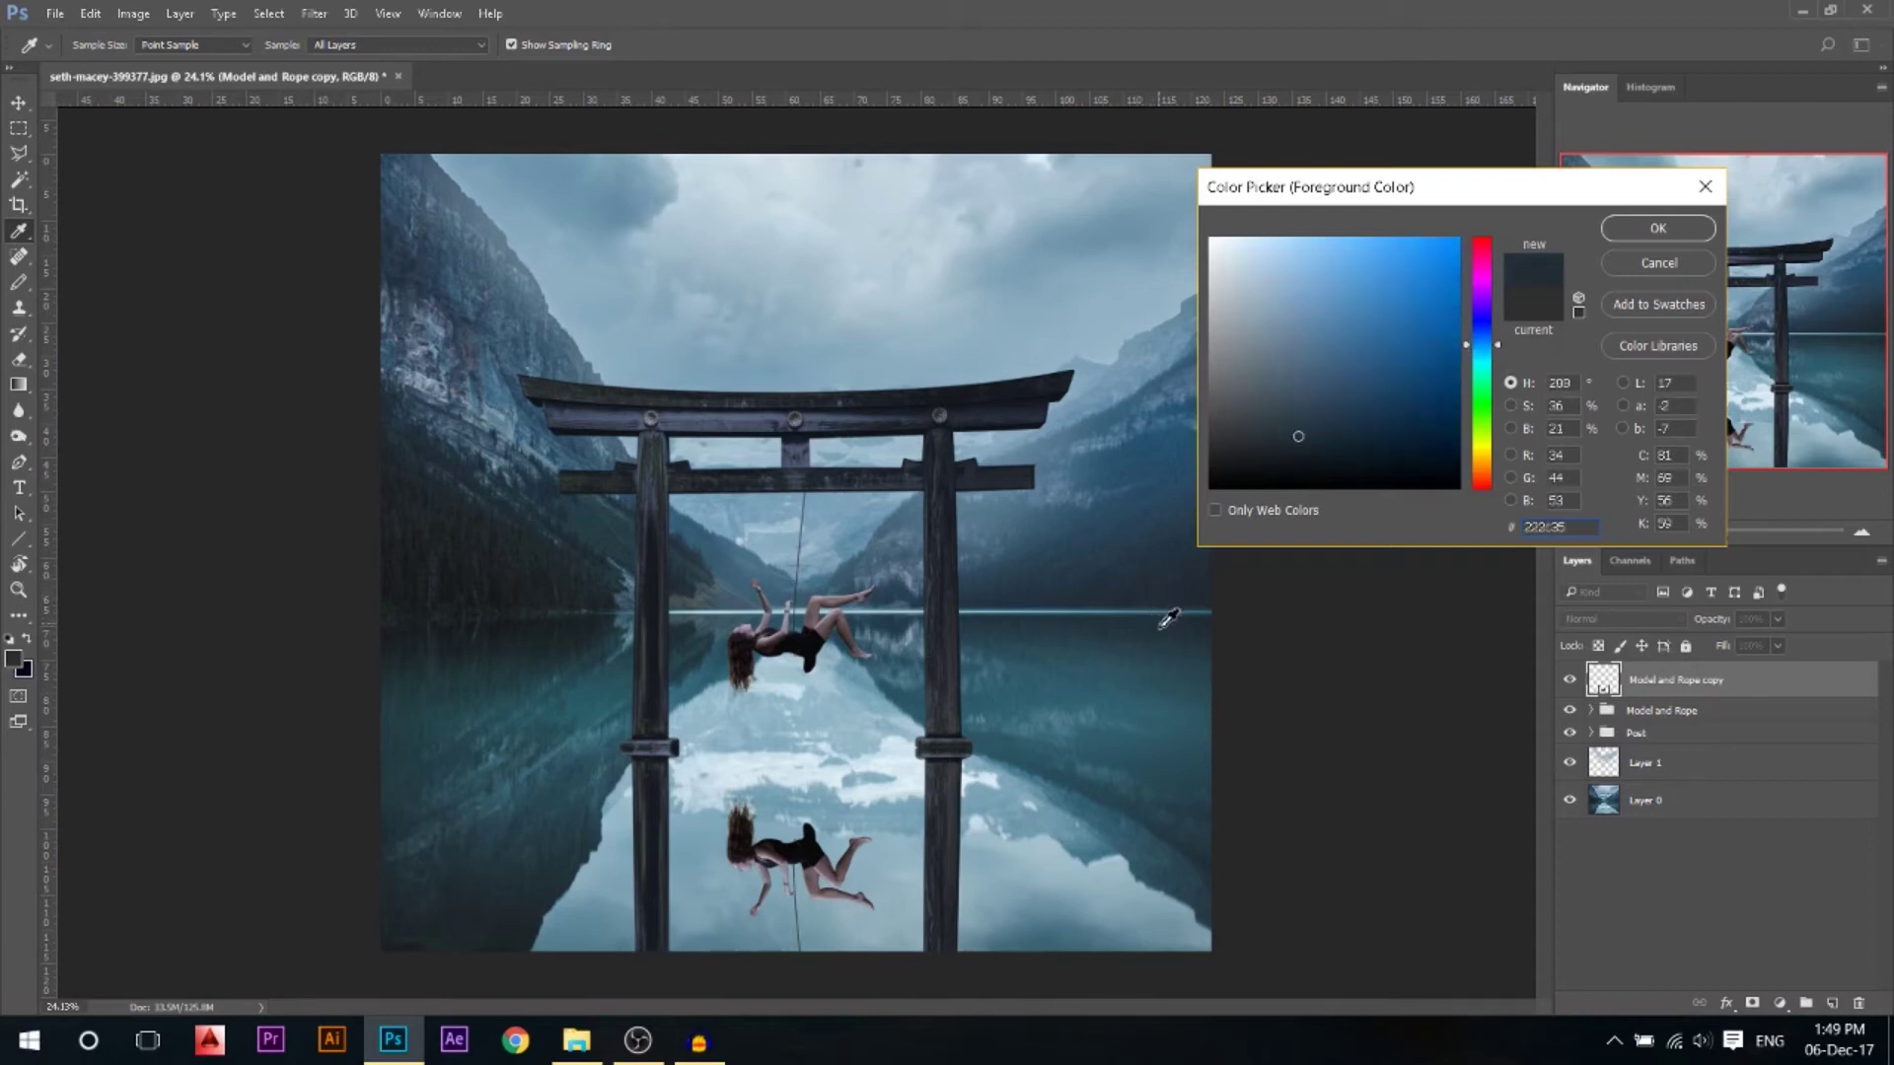
pyautogui.click(1162, 624)
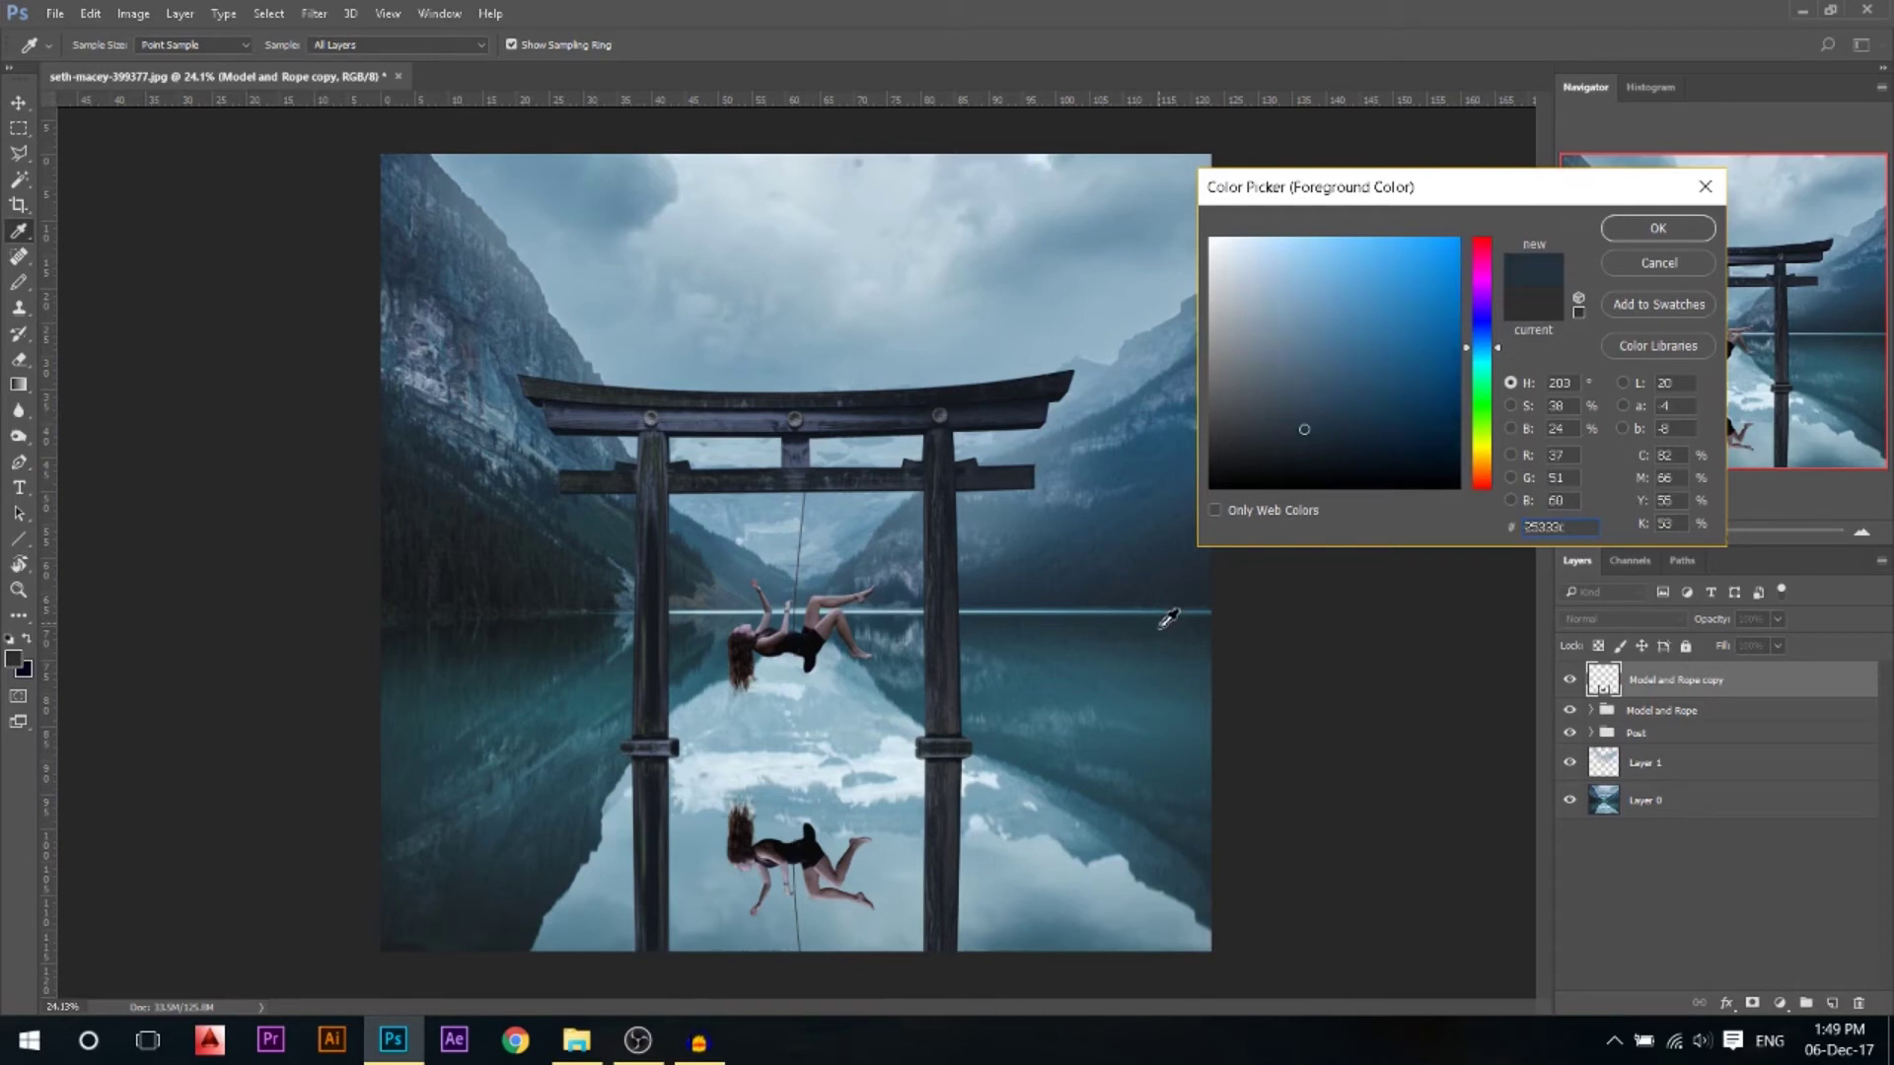
pyautogui.click(1631, 260)
pyautogui.press('v')
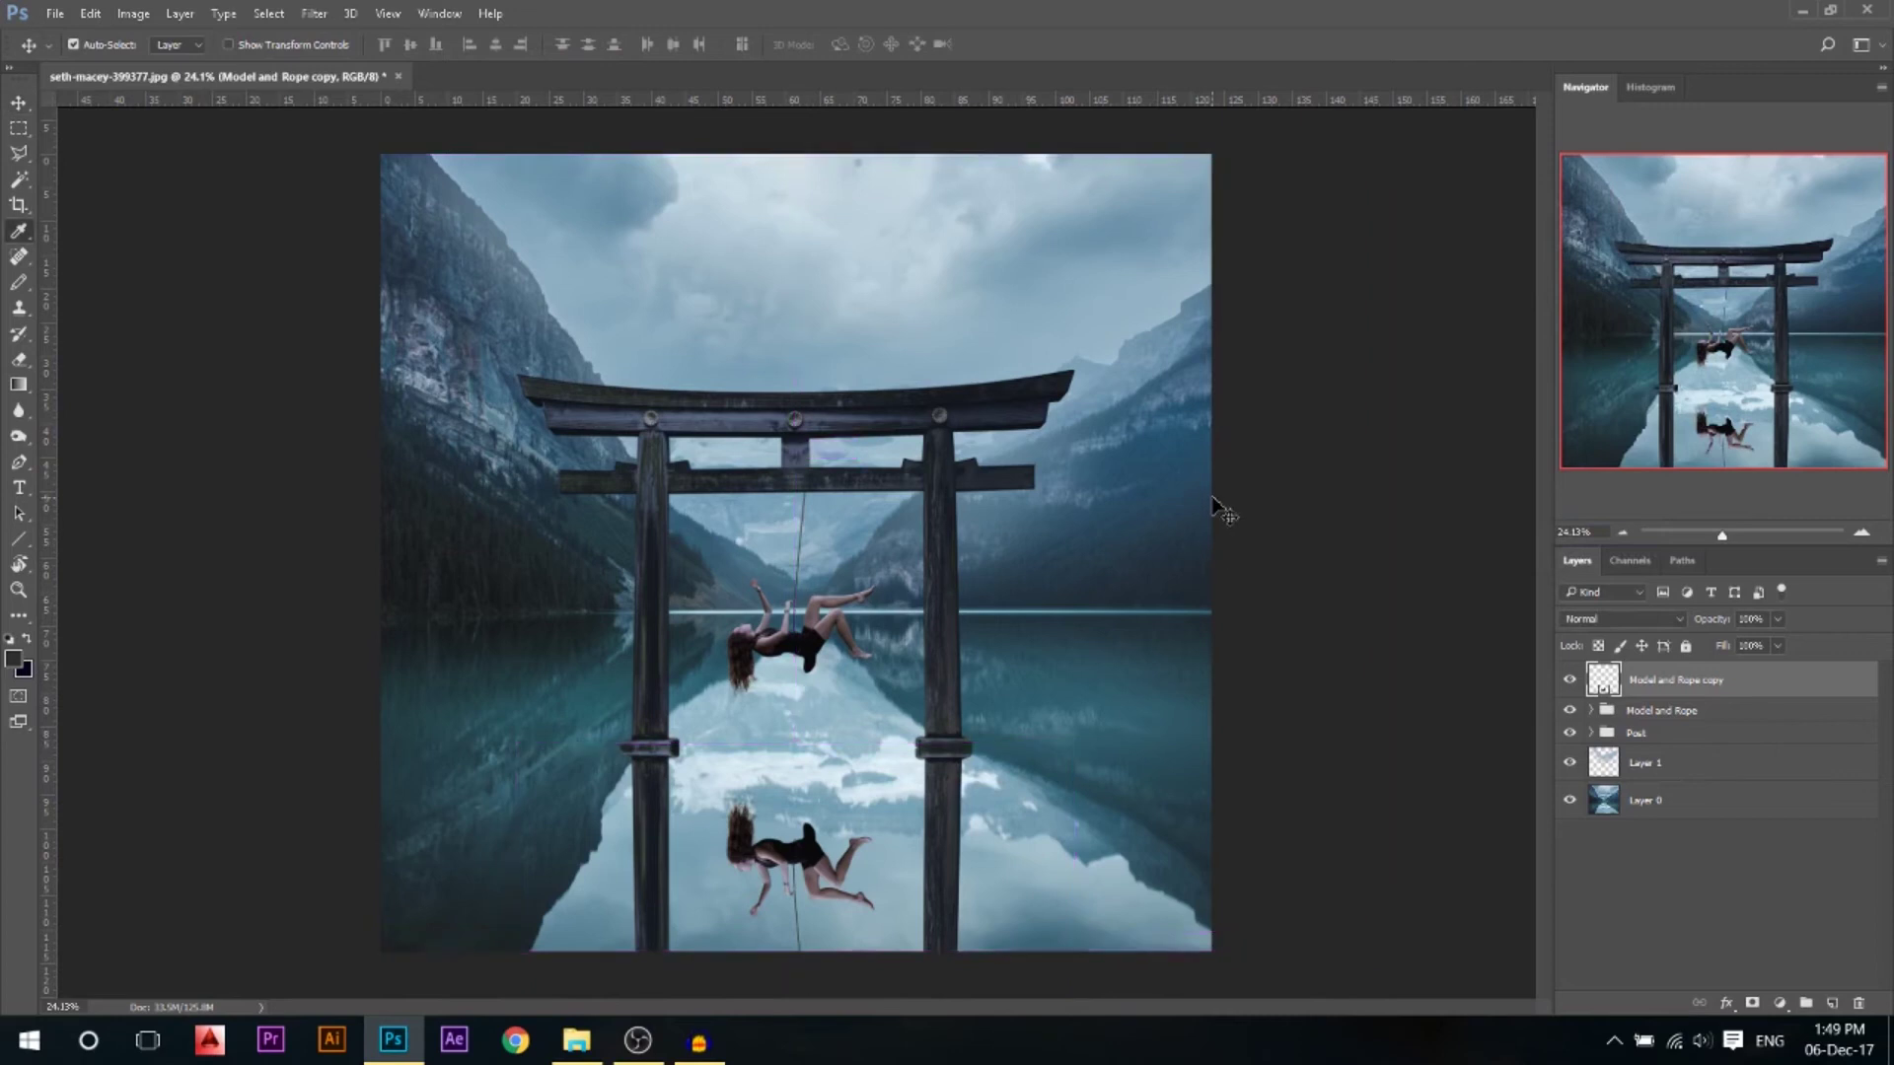
# Shift the hue of the flipped reflection layer slightly in the negative direction with Hue/Saturation
pyautogui.hotkey('ctrl', 'u')
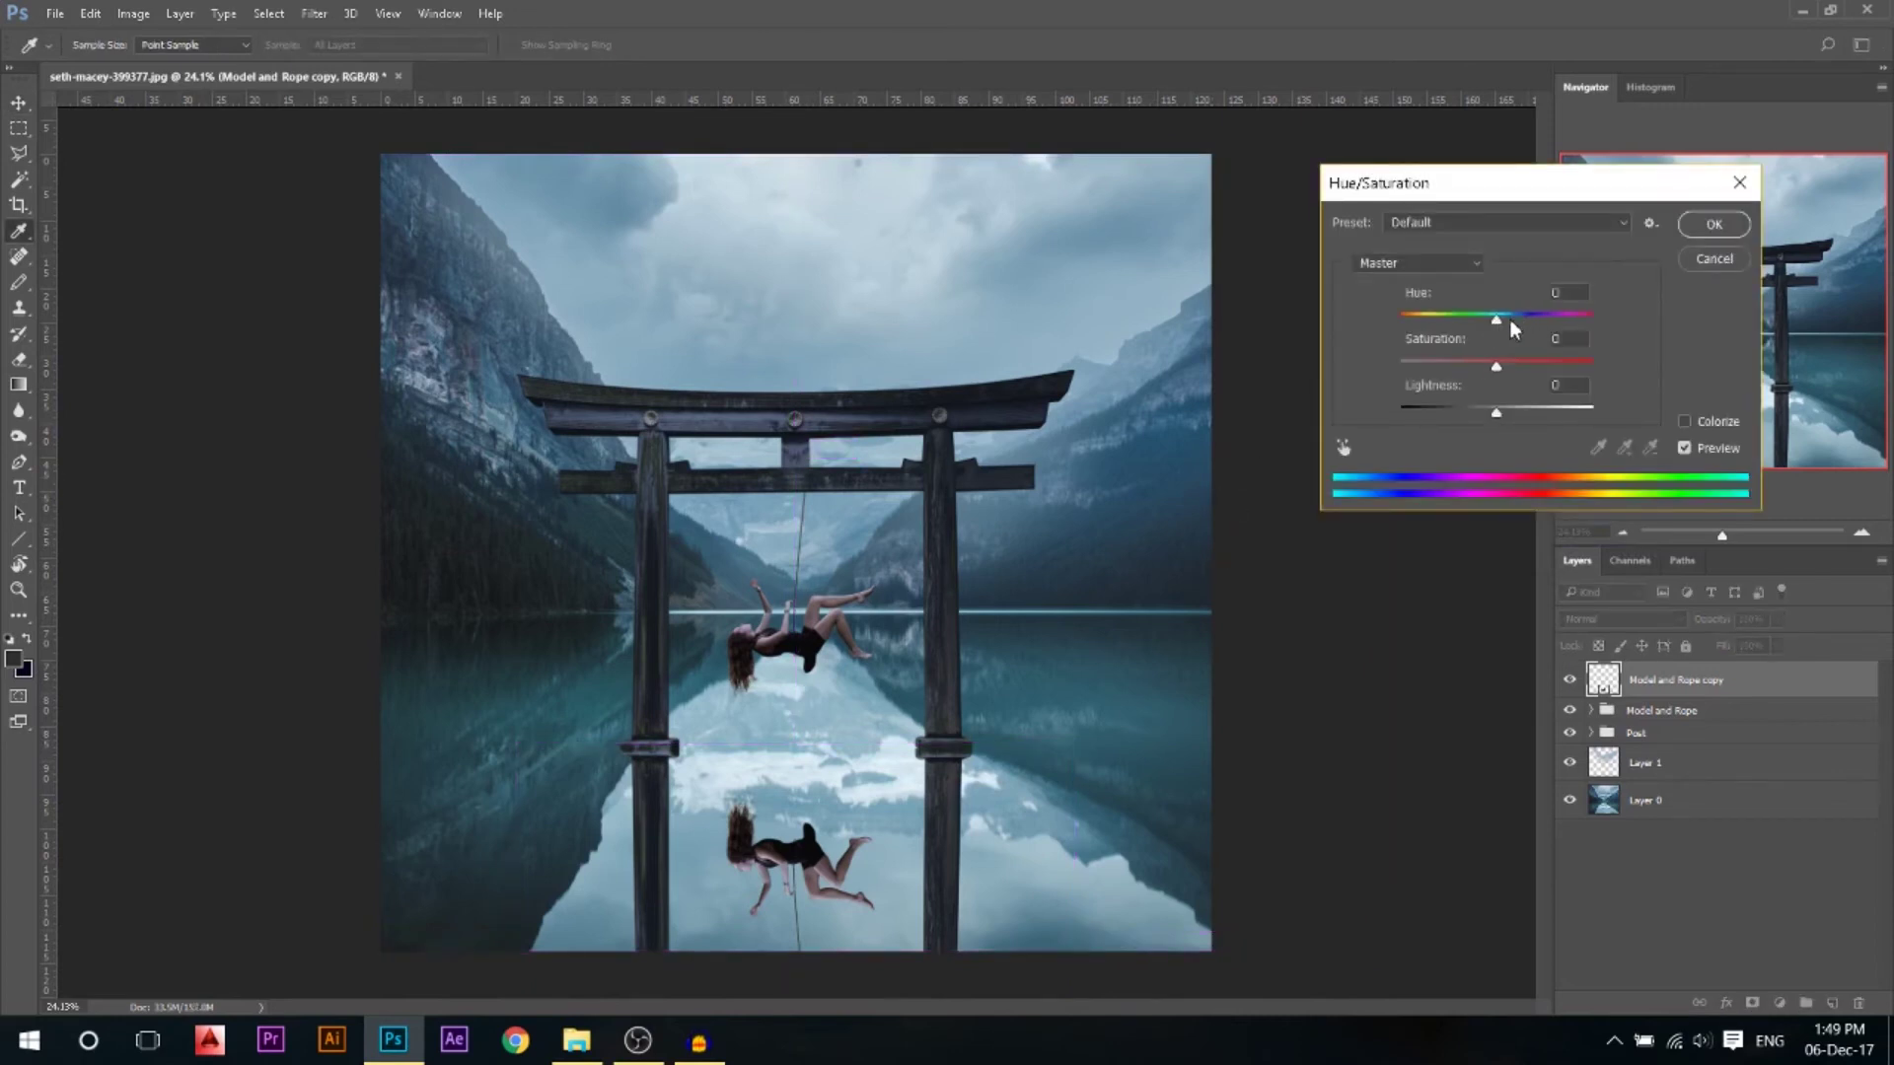
pyautogui.moveTo(1494, 317); pyautogui.dragTo(1490, 318)
pyautogui.click(1714, 225)
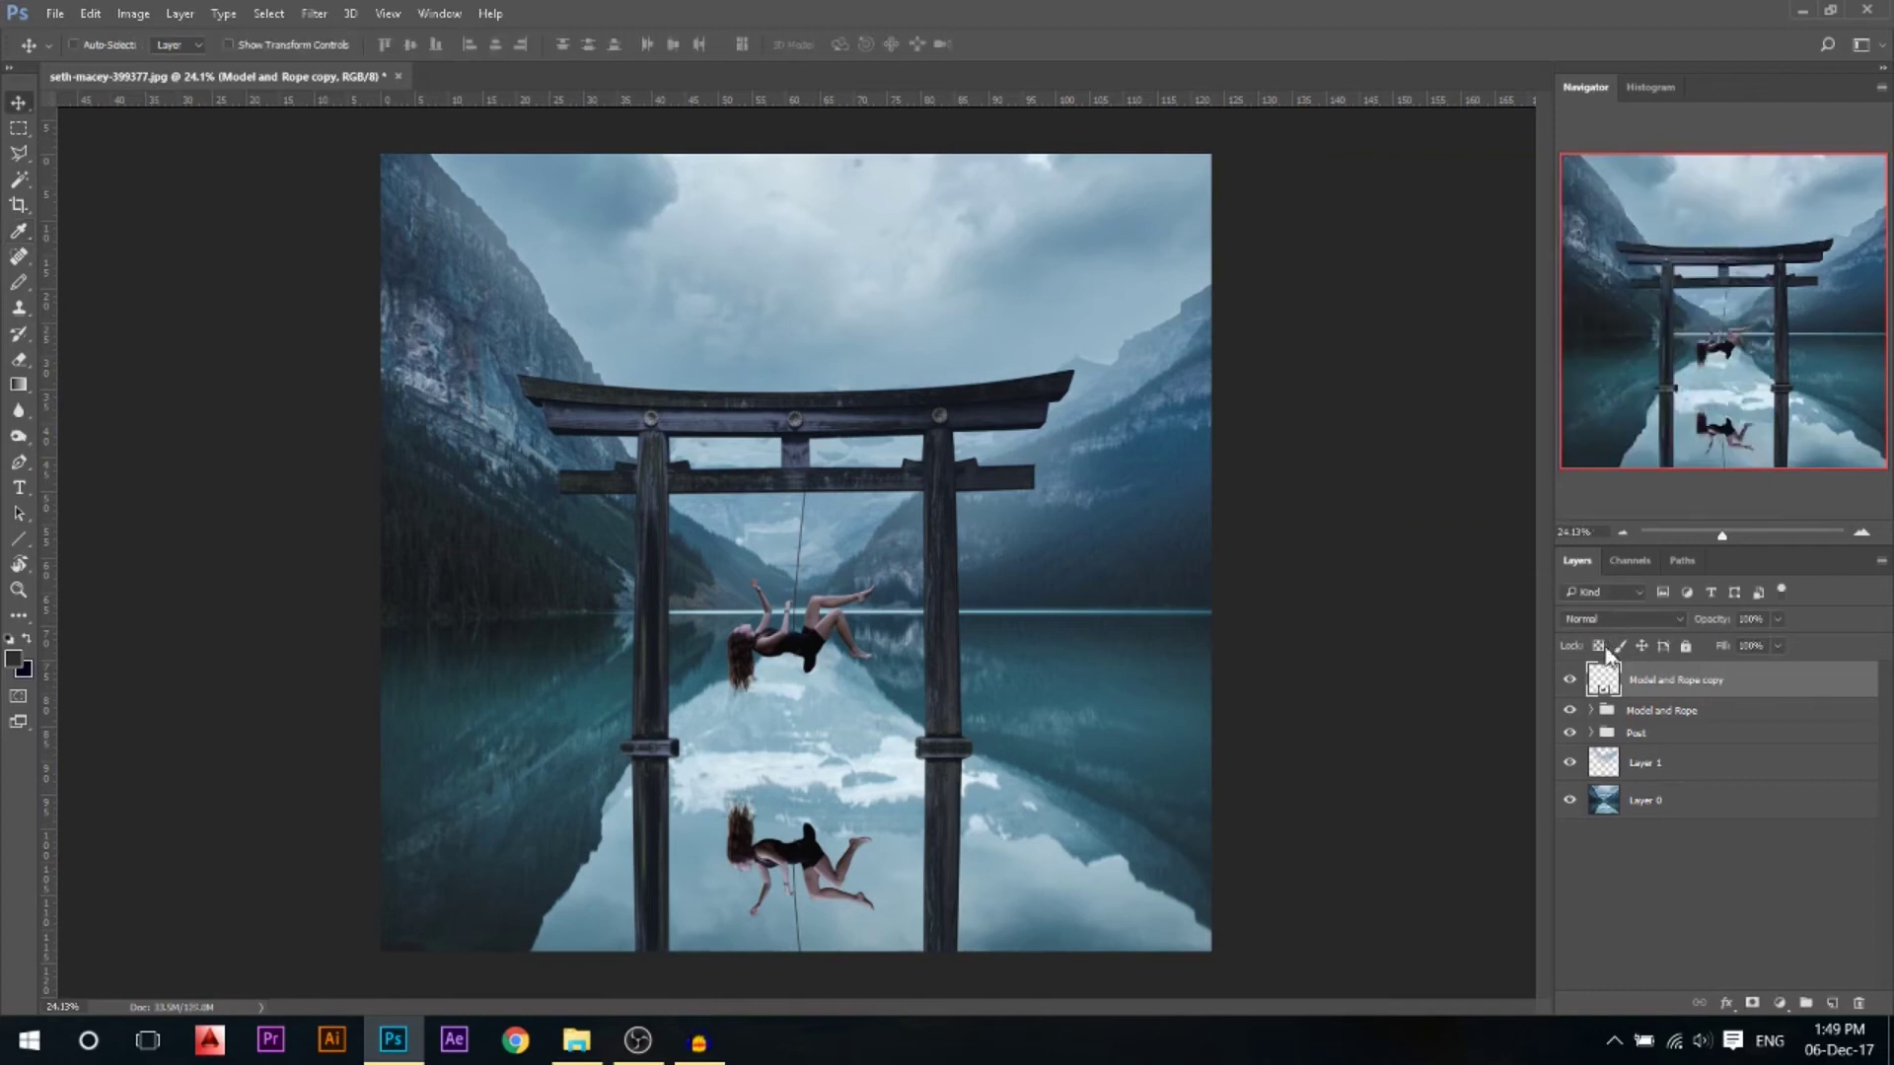
# Darken the reflection layer's highlights with Curves, lowering the white point to an output of 210
pyautogui.hotkey('ctrl', 'm')
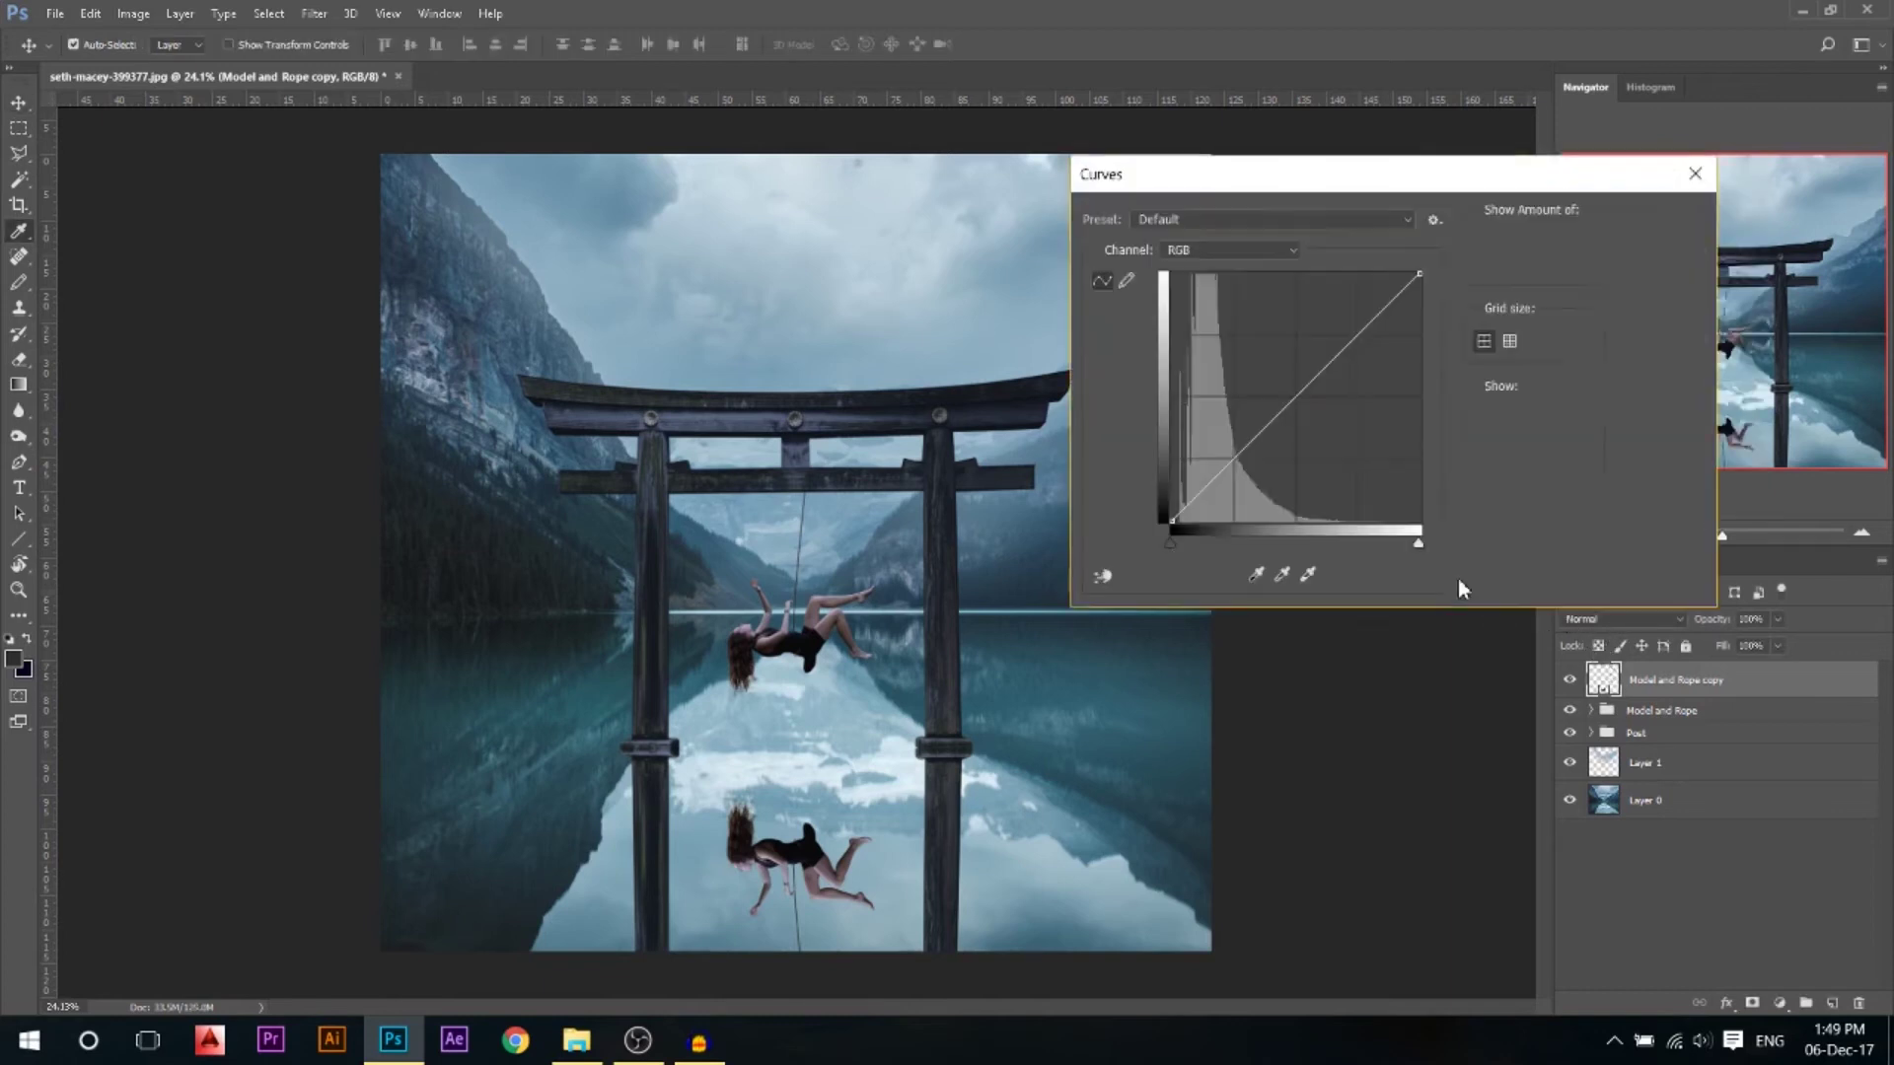
pyautogui.moveTo(1422, 275); pyautogui.dragTo(1433, 318)
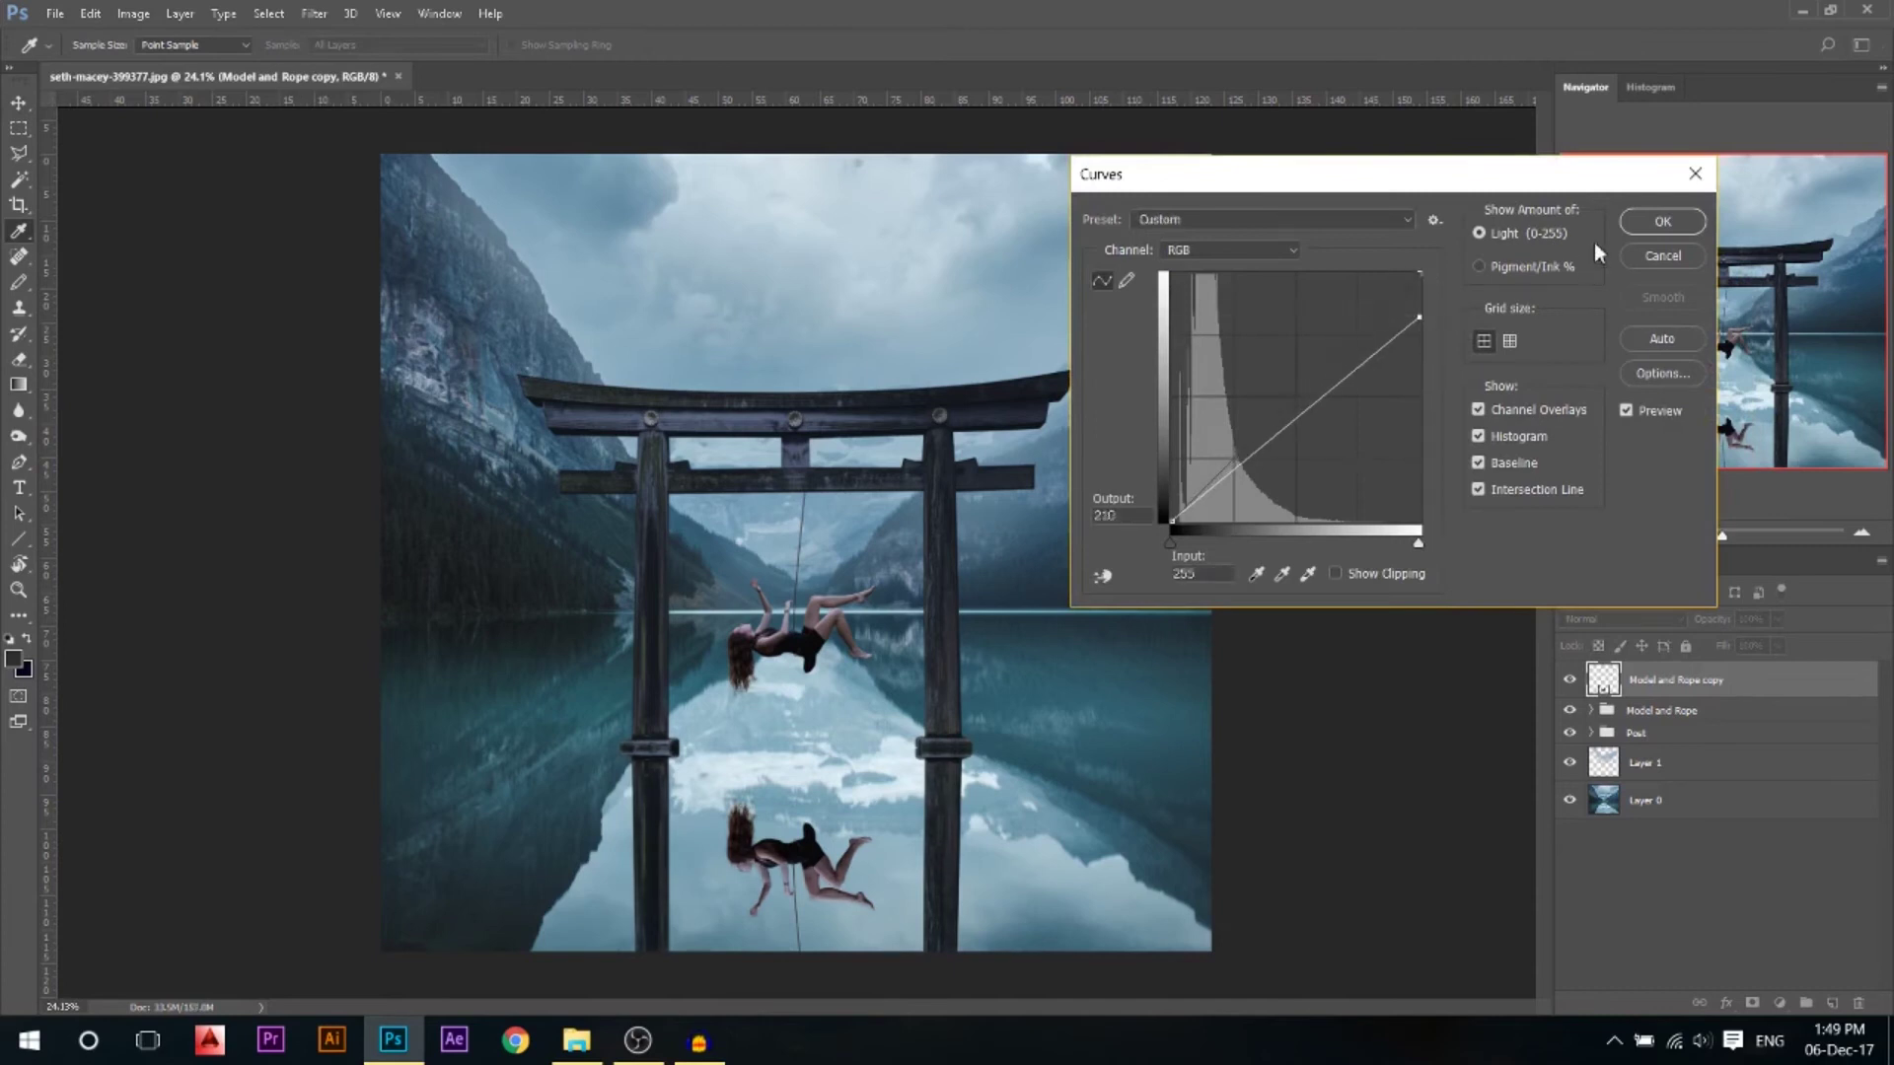
pyautogui.press('Return')
# Set the reflection layer's blend mode to Hard Light and its opacity to 94%
pyautogui.click(1618, 619)
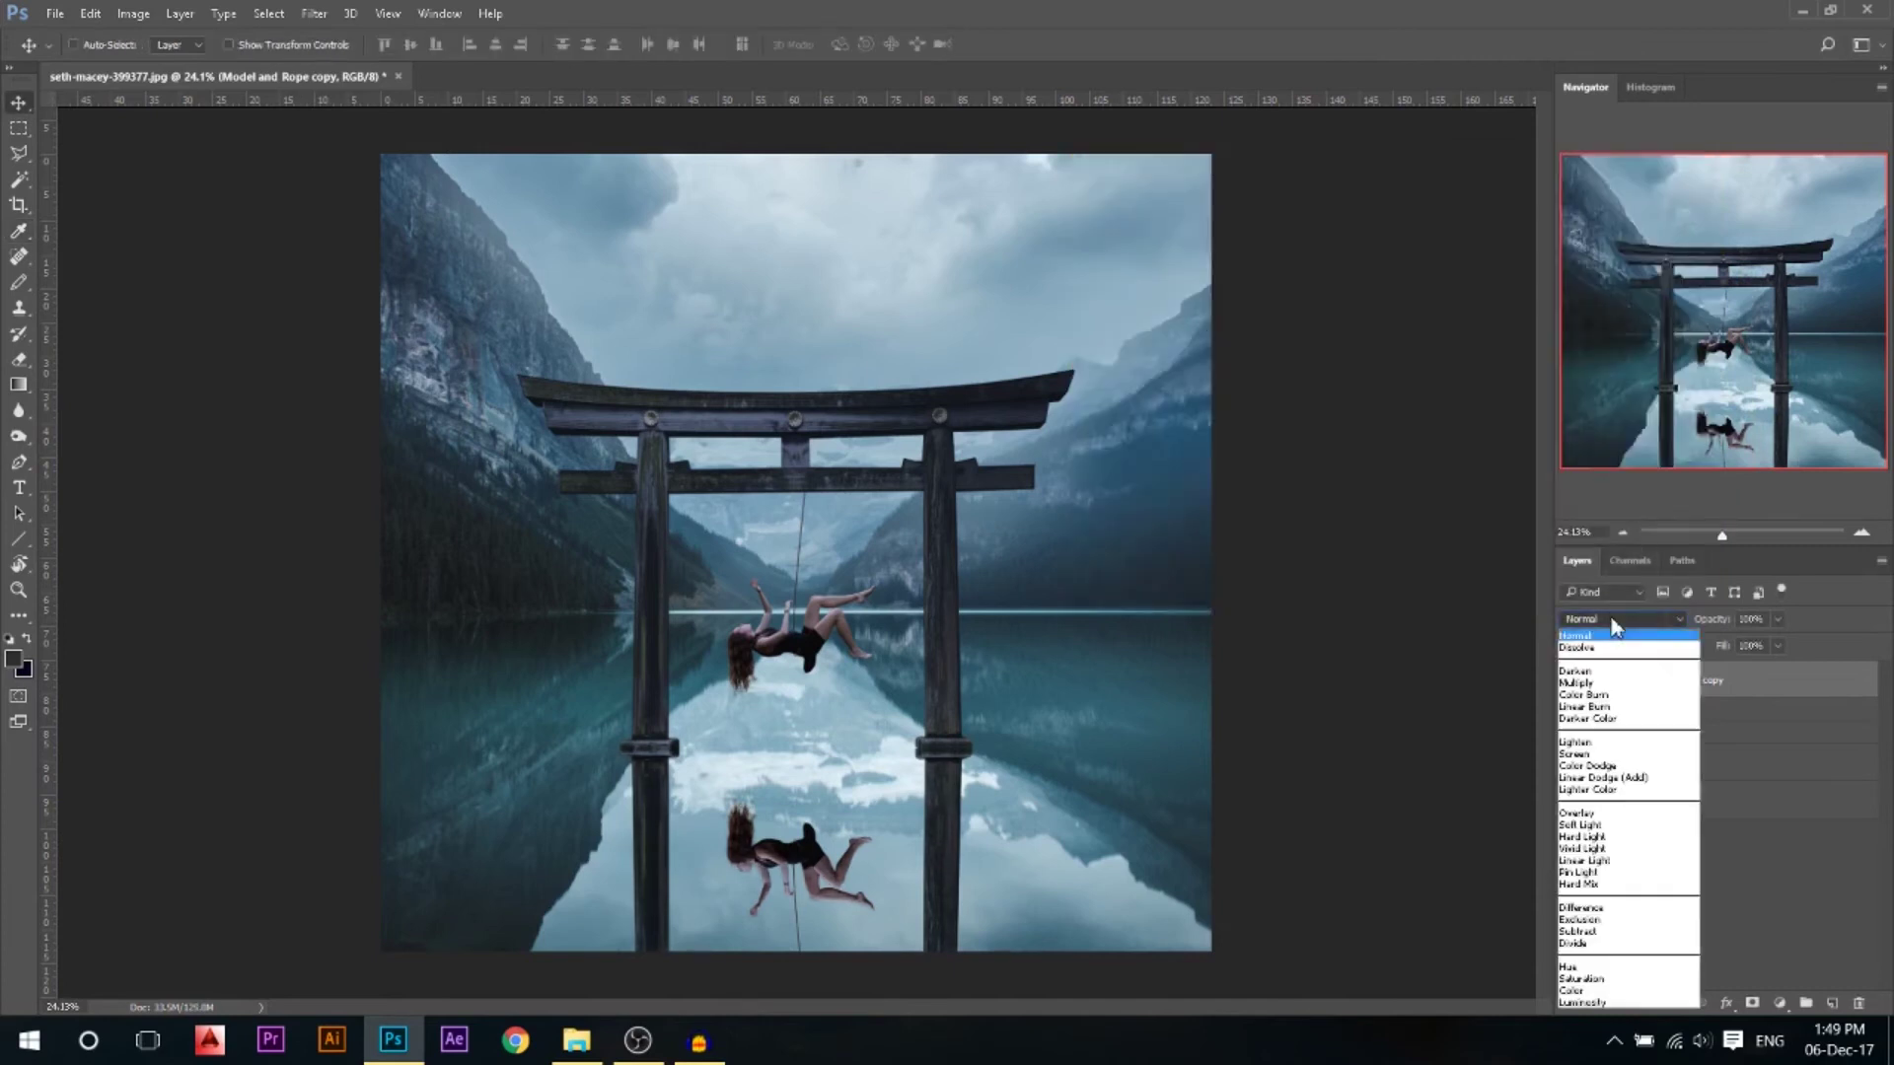
pyautogui.click(1582, 837)
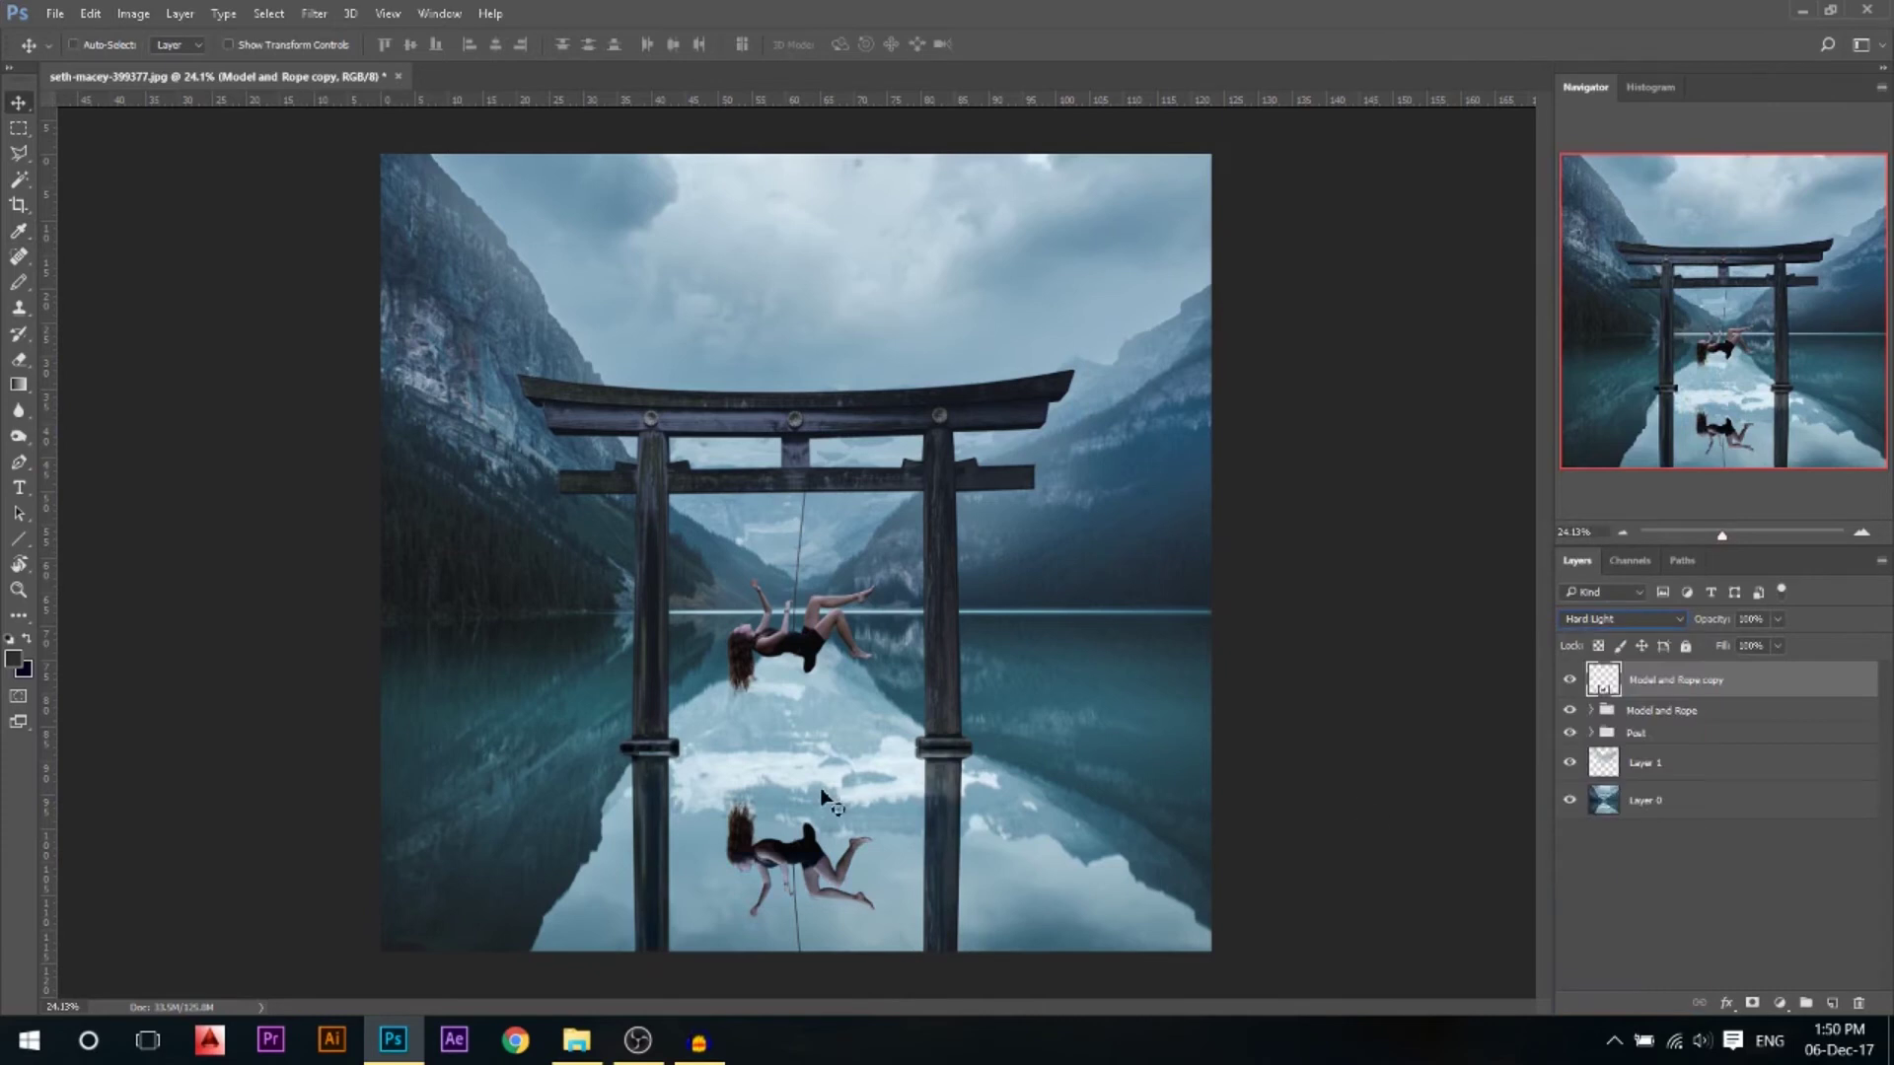
pyautogui.moveTo(1727, 623); pyautogui.dragTo(1717, 624)
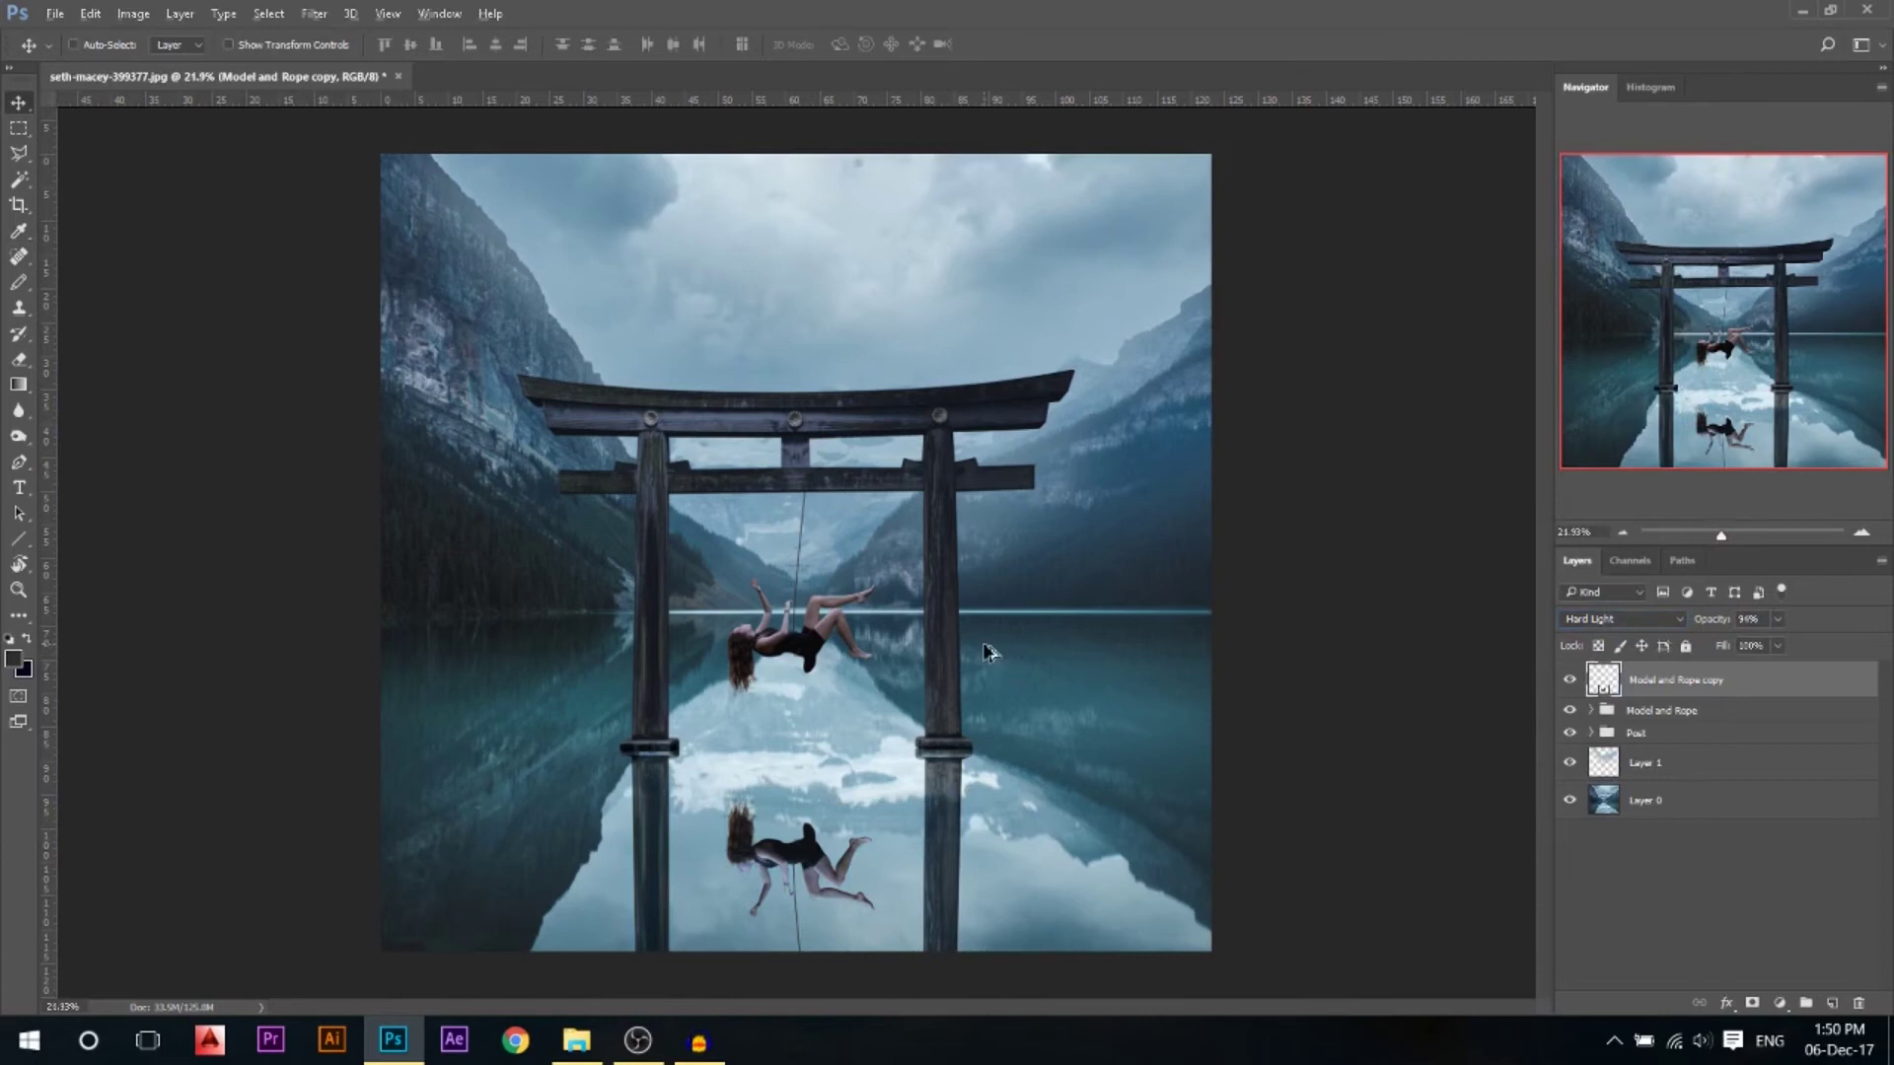
# Select the woman's black dress on the model layer inside the Model and Rope group with the Magic Wand tool
pyautogui.scroll(-3, 992, 653)
pyautogui.scroll(5, 804, 769)
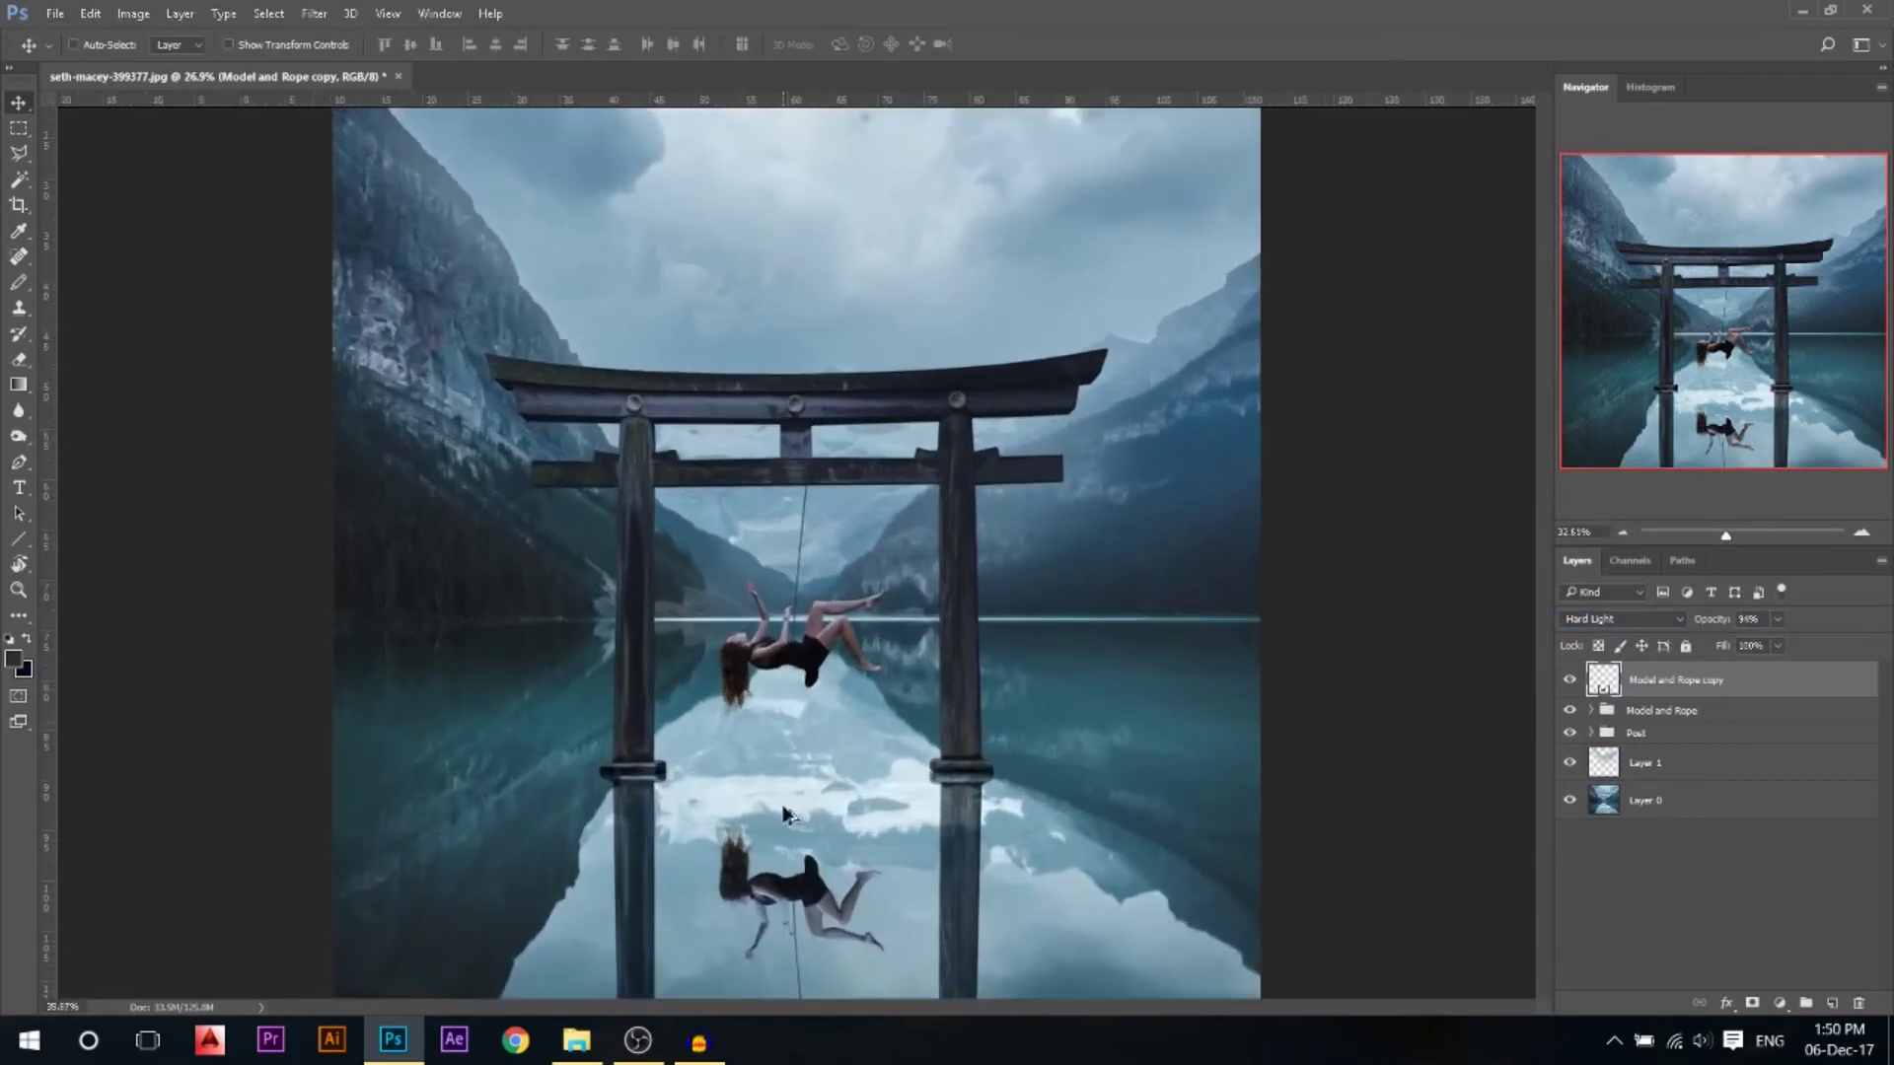
pyautogui.scroll(-2, 802, 761)
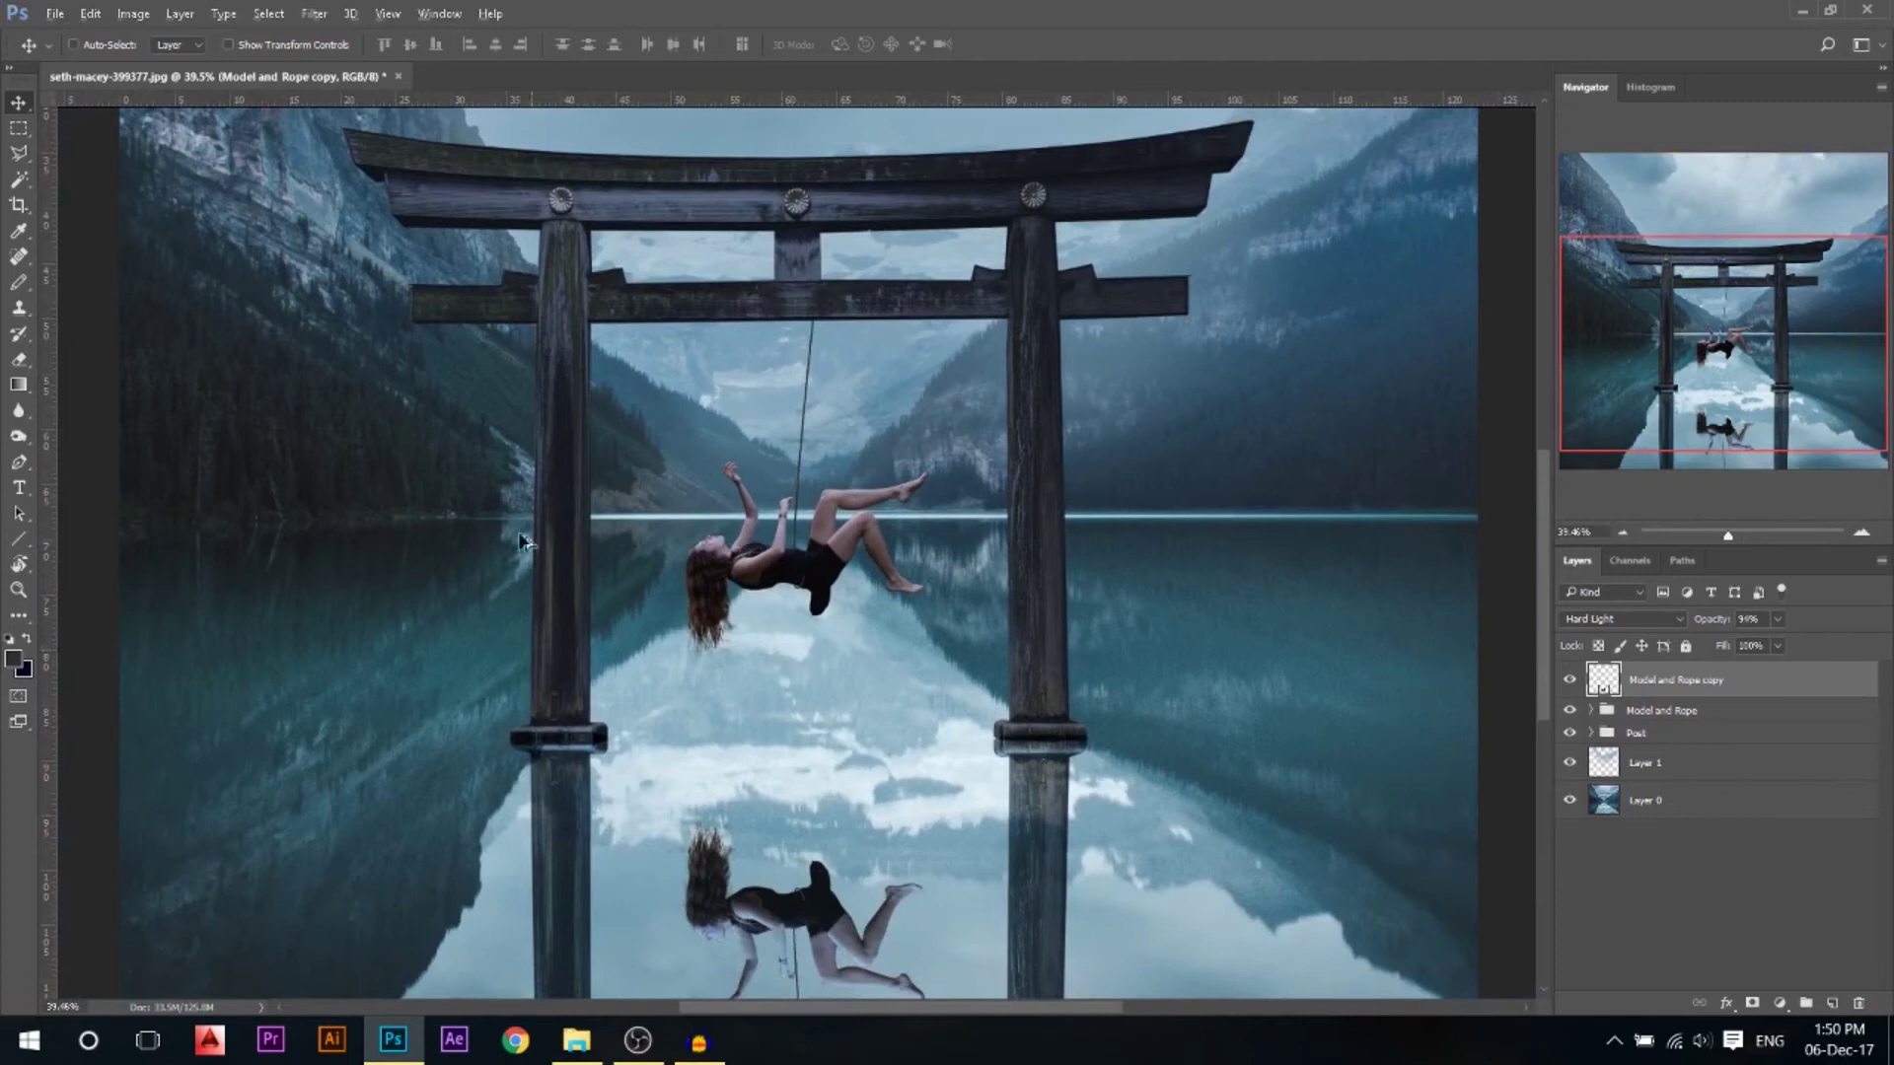
pyautogui.scroll(3, 718, 639)
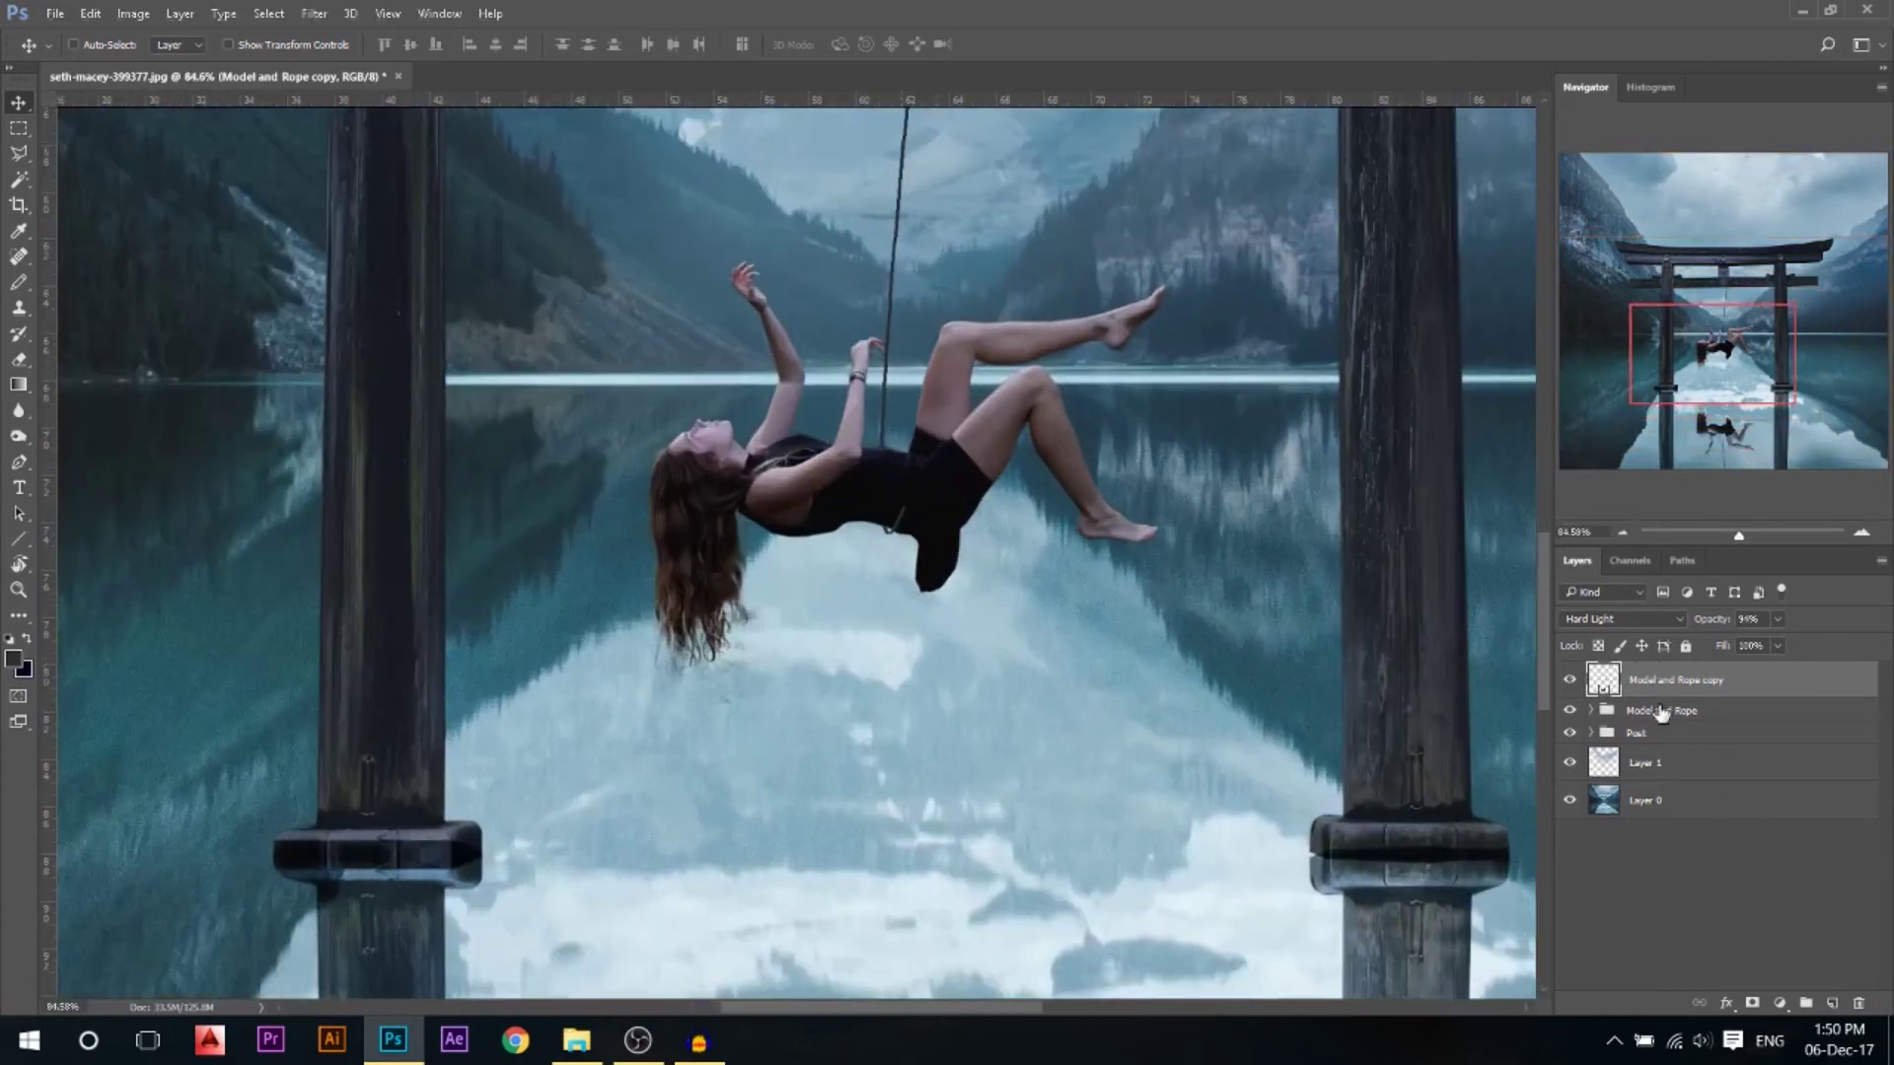
pyautogui.click(1663, 711)
pyautogui.scroll(-1, 1122, 838)
pyautogui.click(1591, 711)
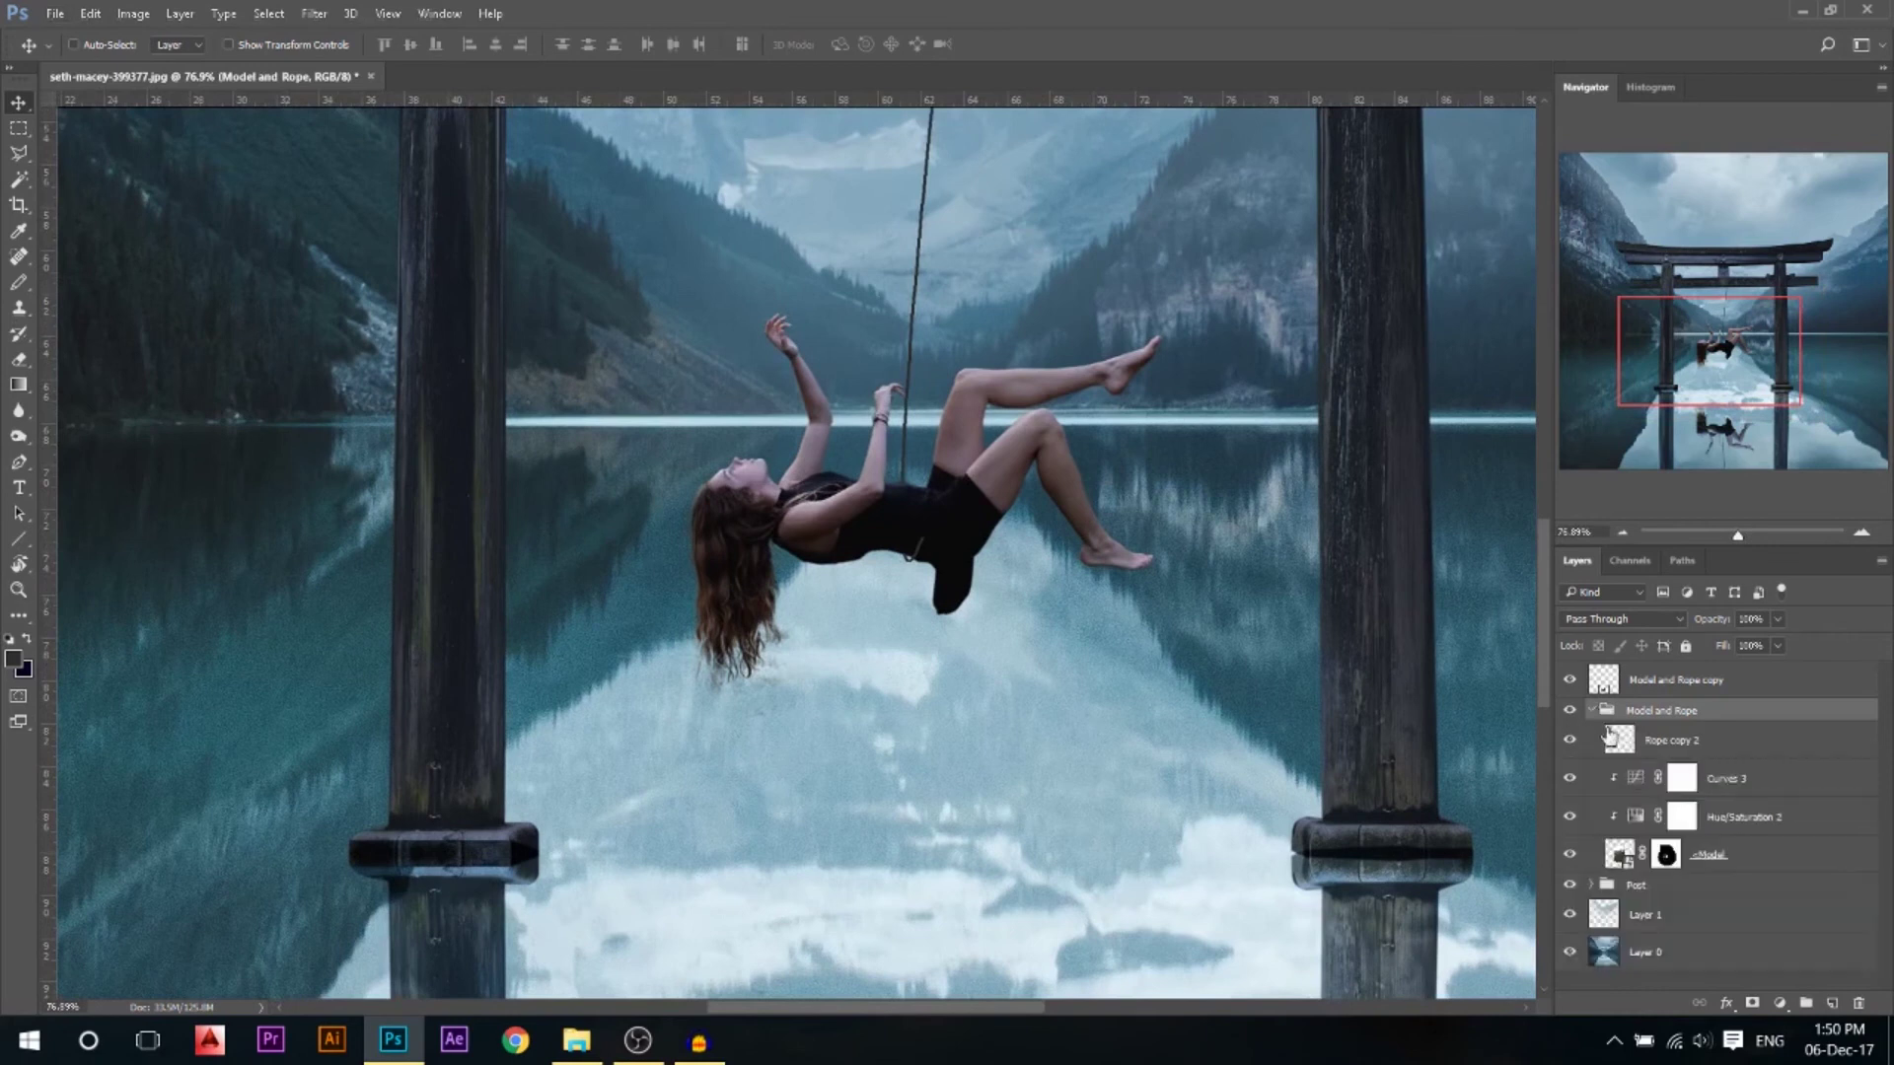
pyautogui.click(1709, 857)
pyautogui.scroll(-1, 905, 572)
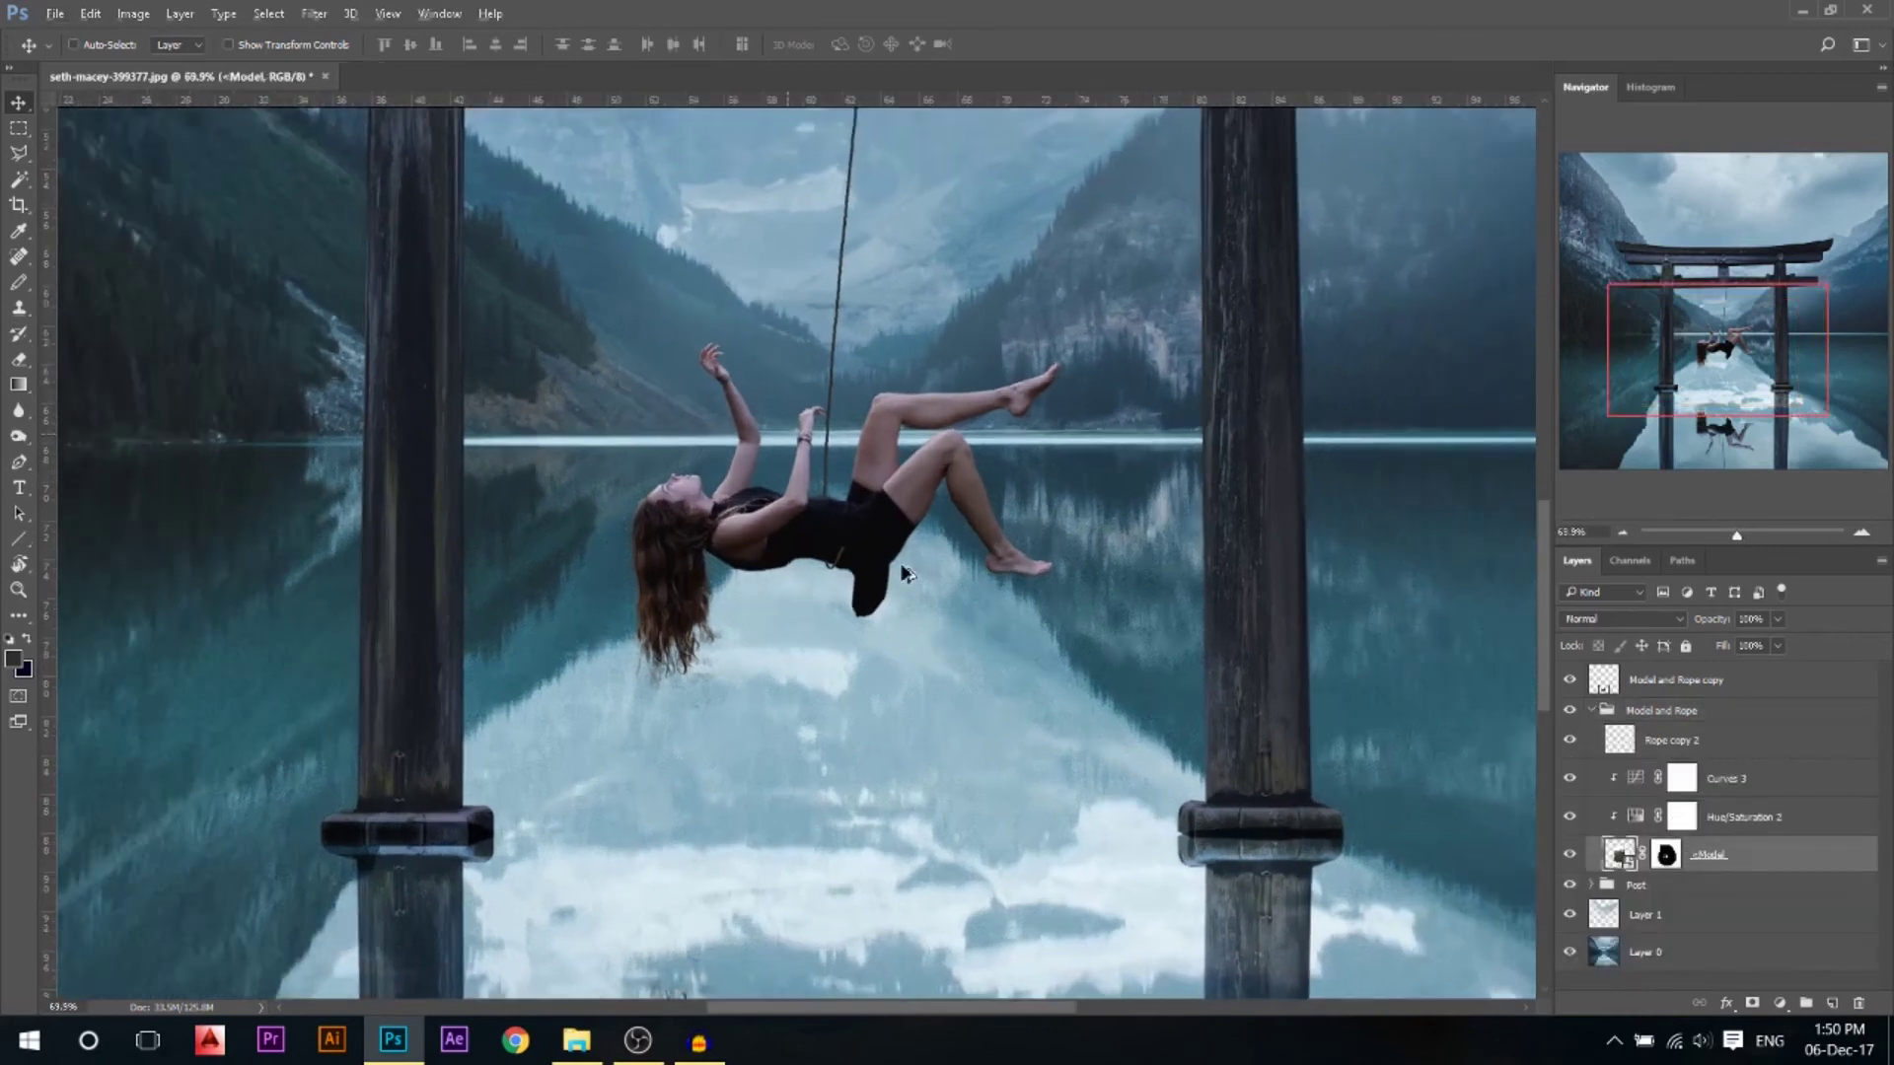
pyautogui.scroll(10, 904, 572)
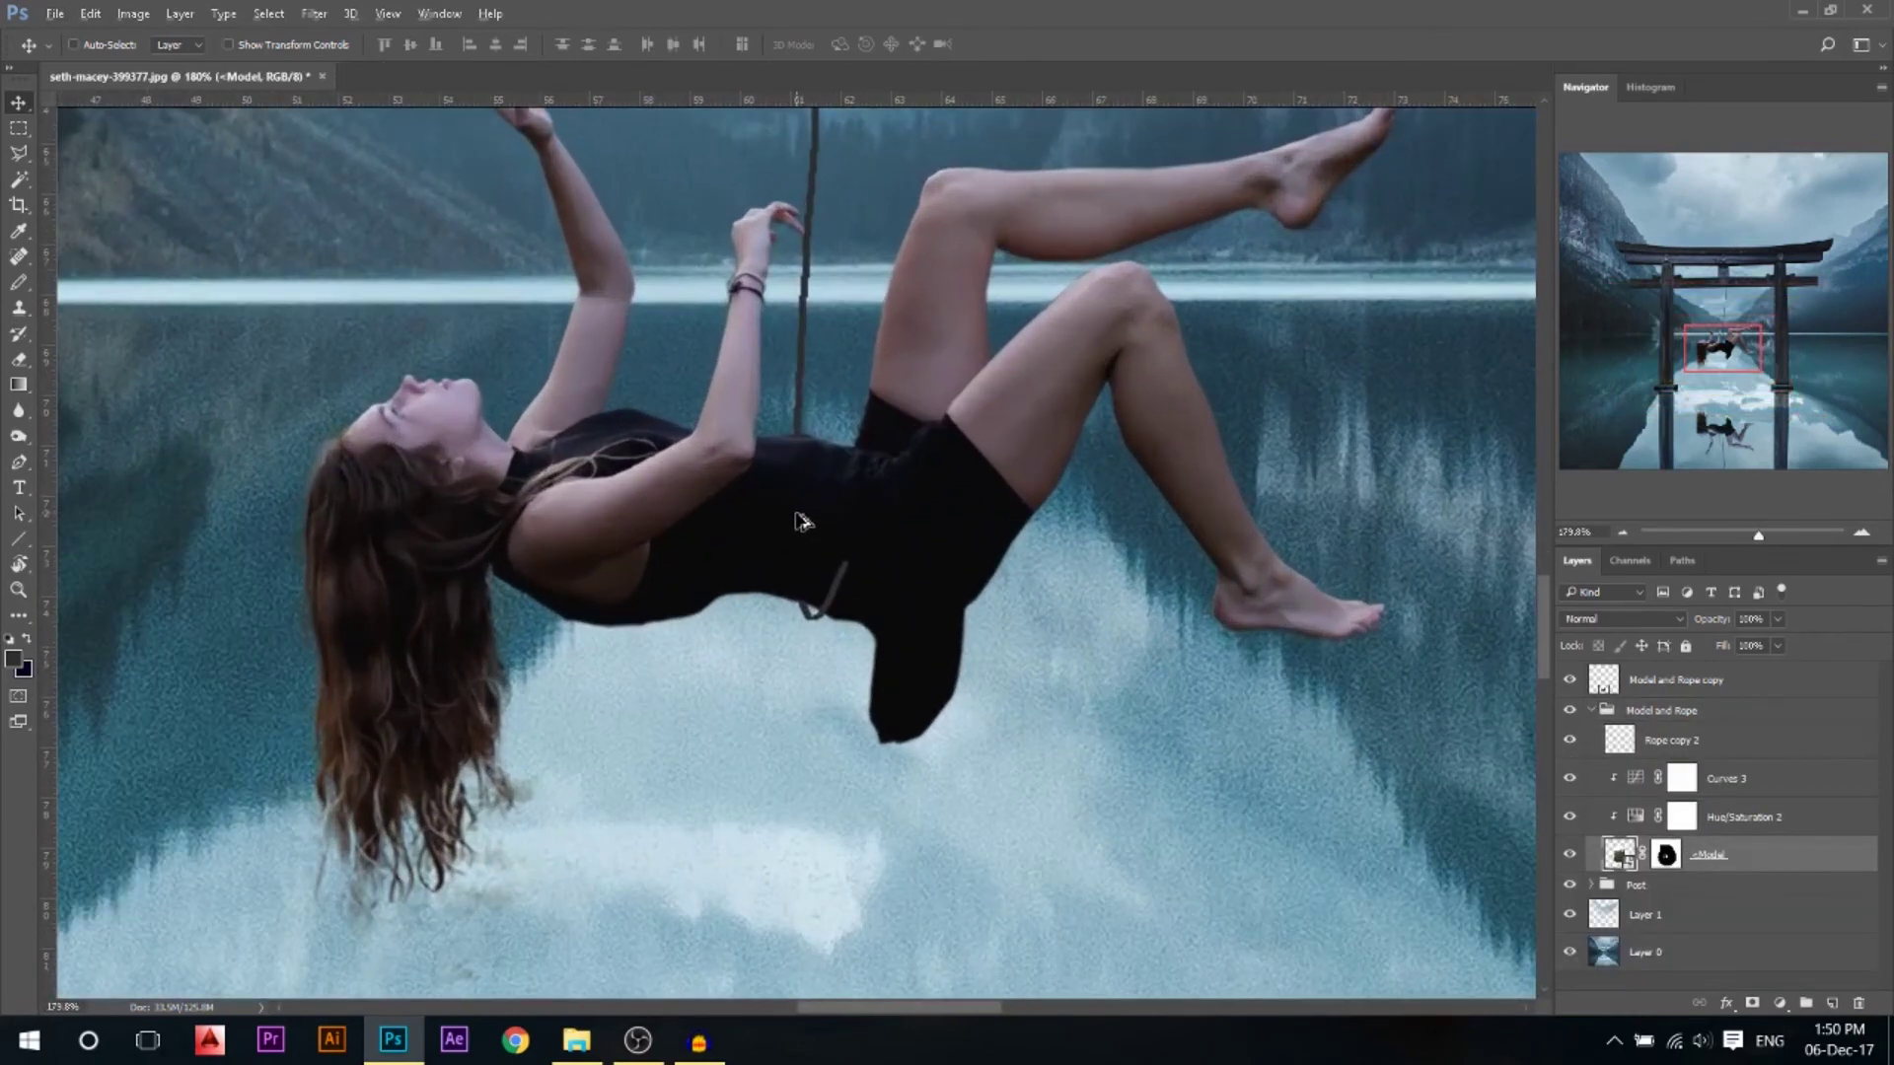
pyautogui.click(20, 181)
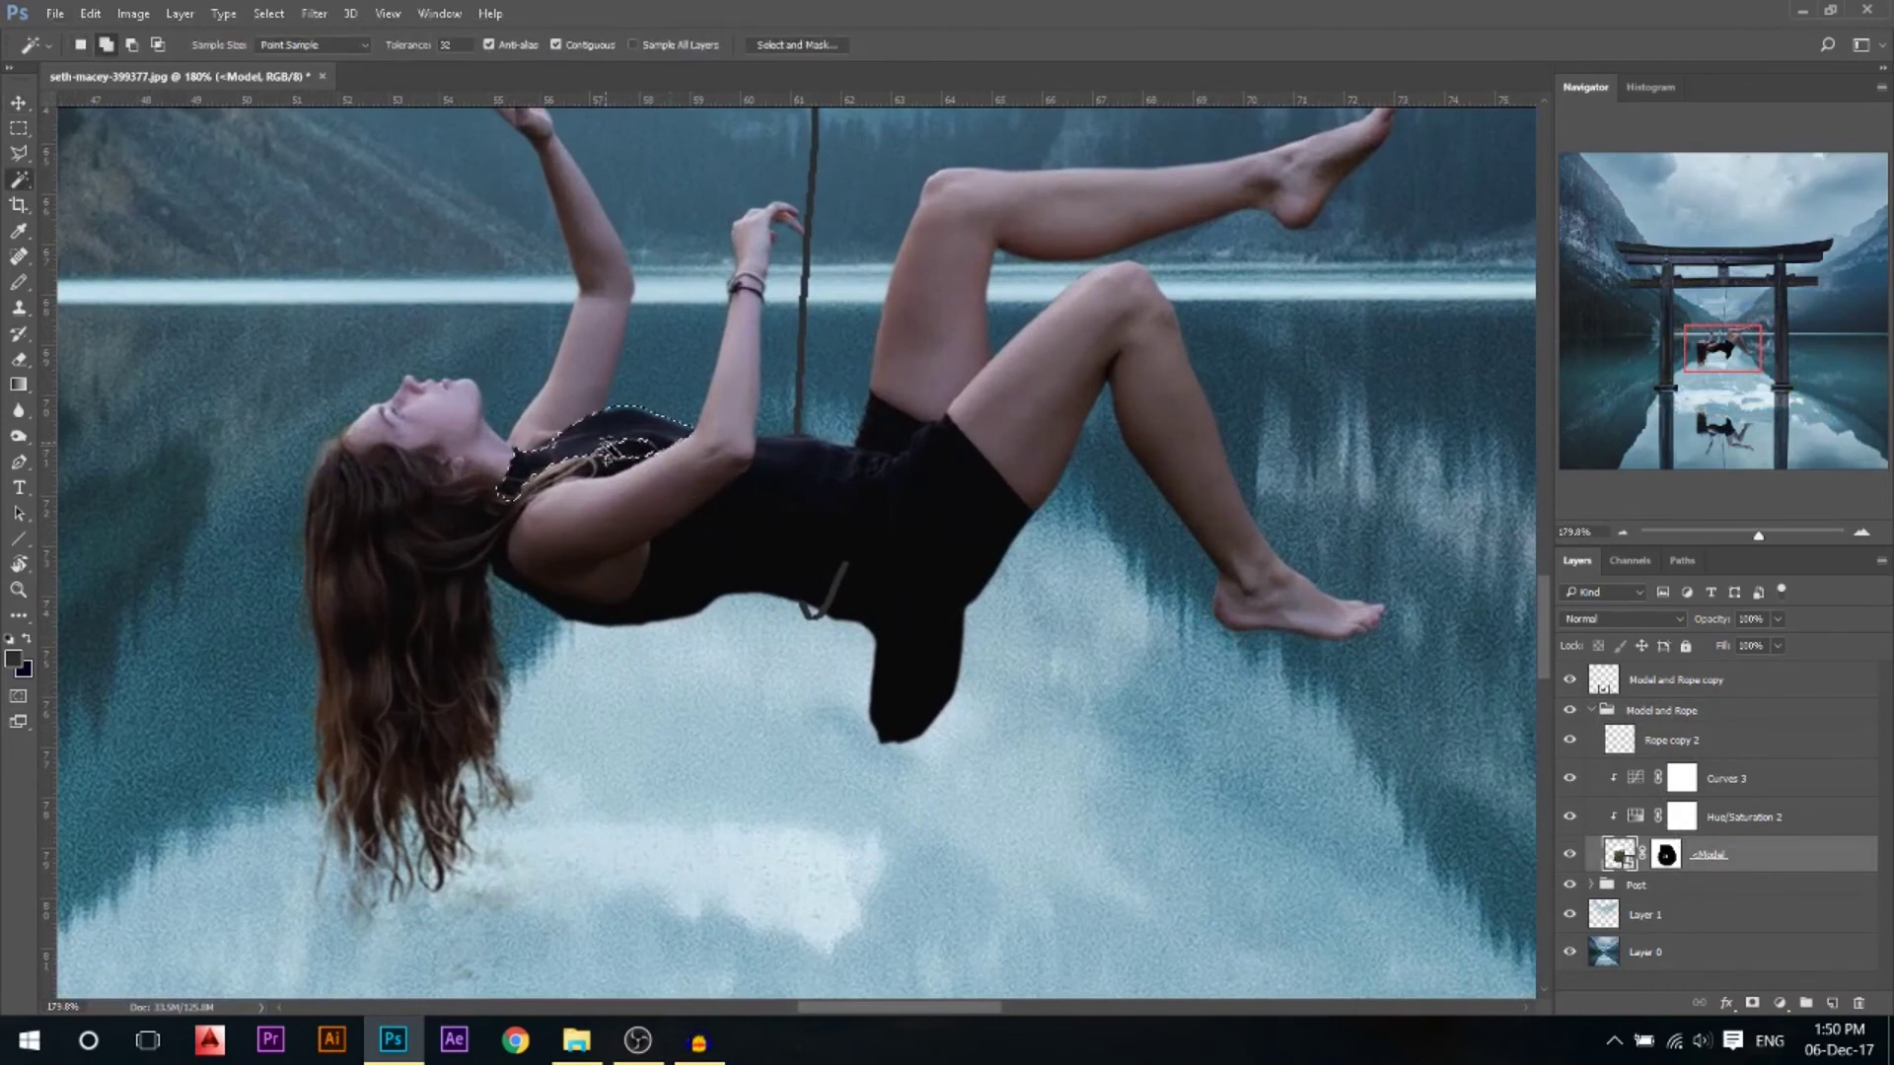
pyautogui.keyDown('shift'); pyautogui.click(878, 469); pyautogui.keyUp('shift')
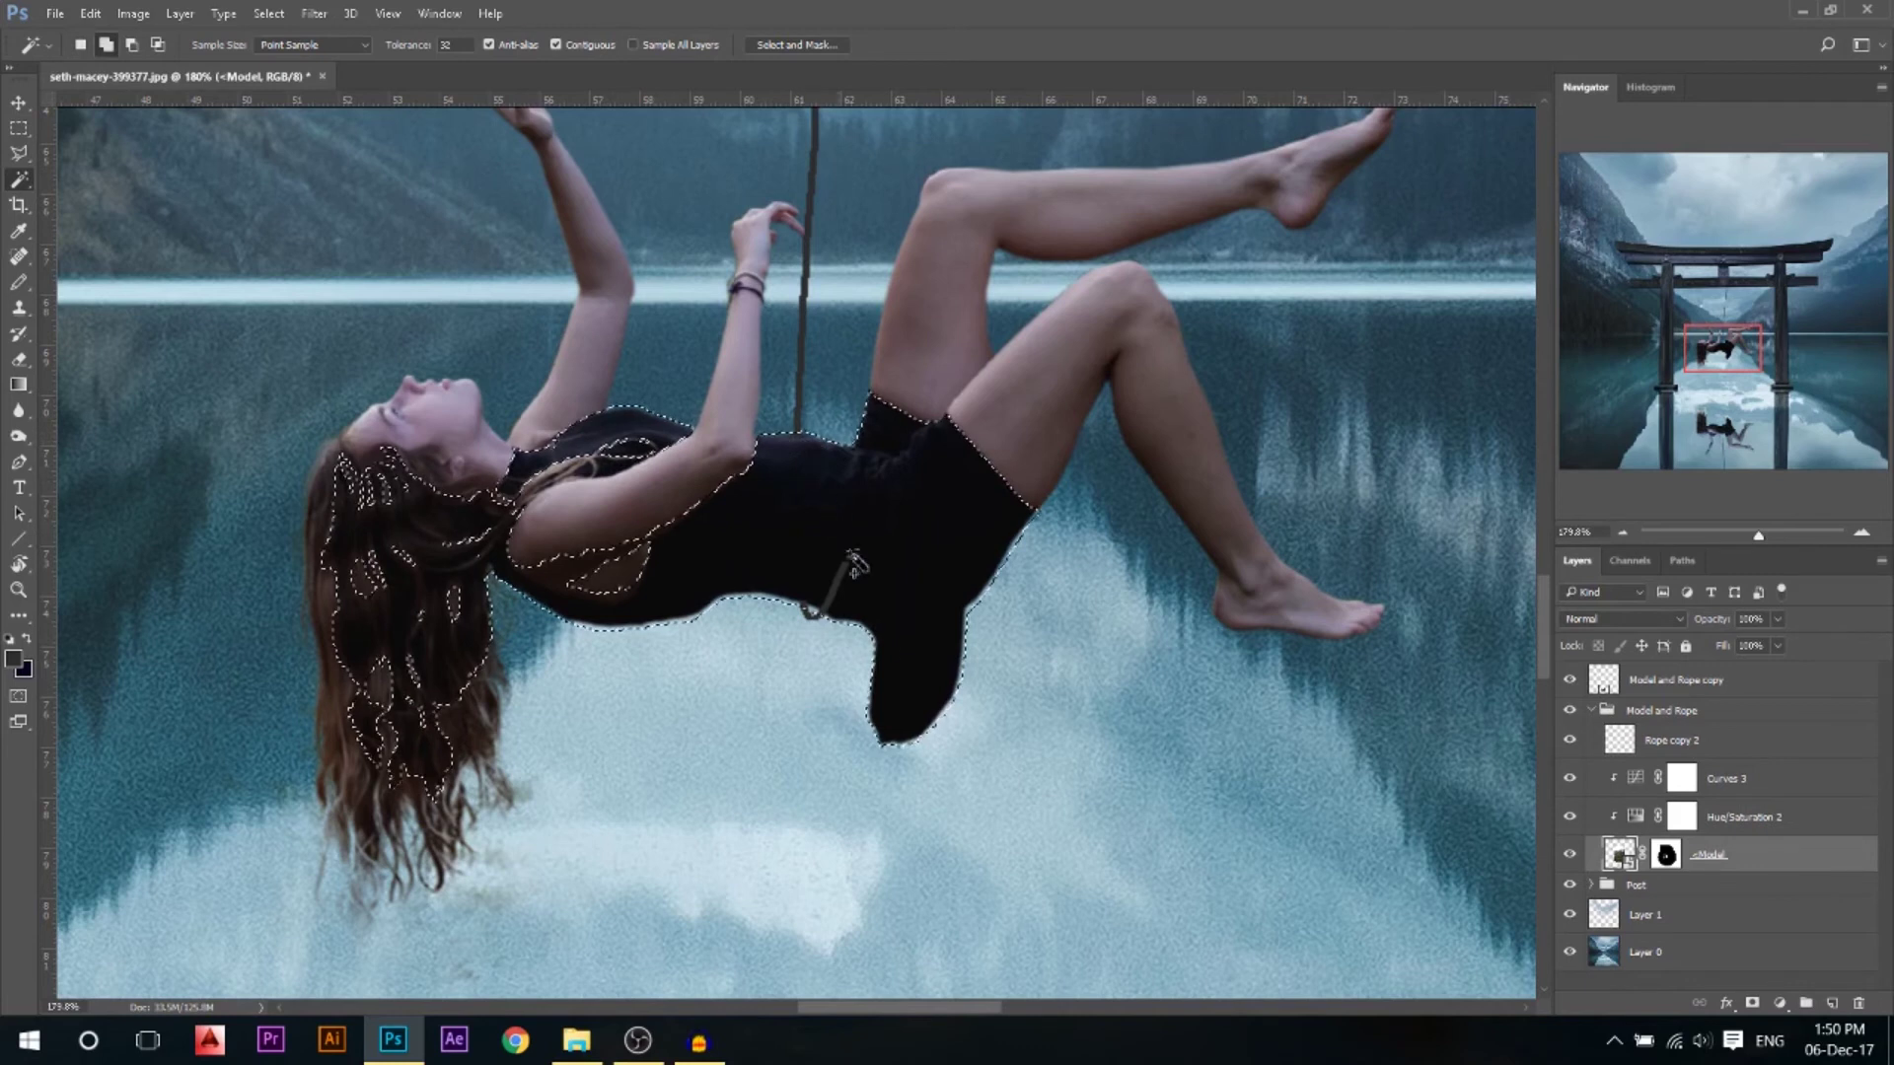
# Subtract the woman's hair from the selection by outlining it with the Polygonal Lasso
pyautogui.scroll(2, 655, 622)
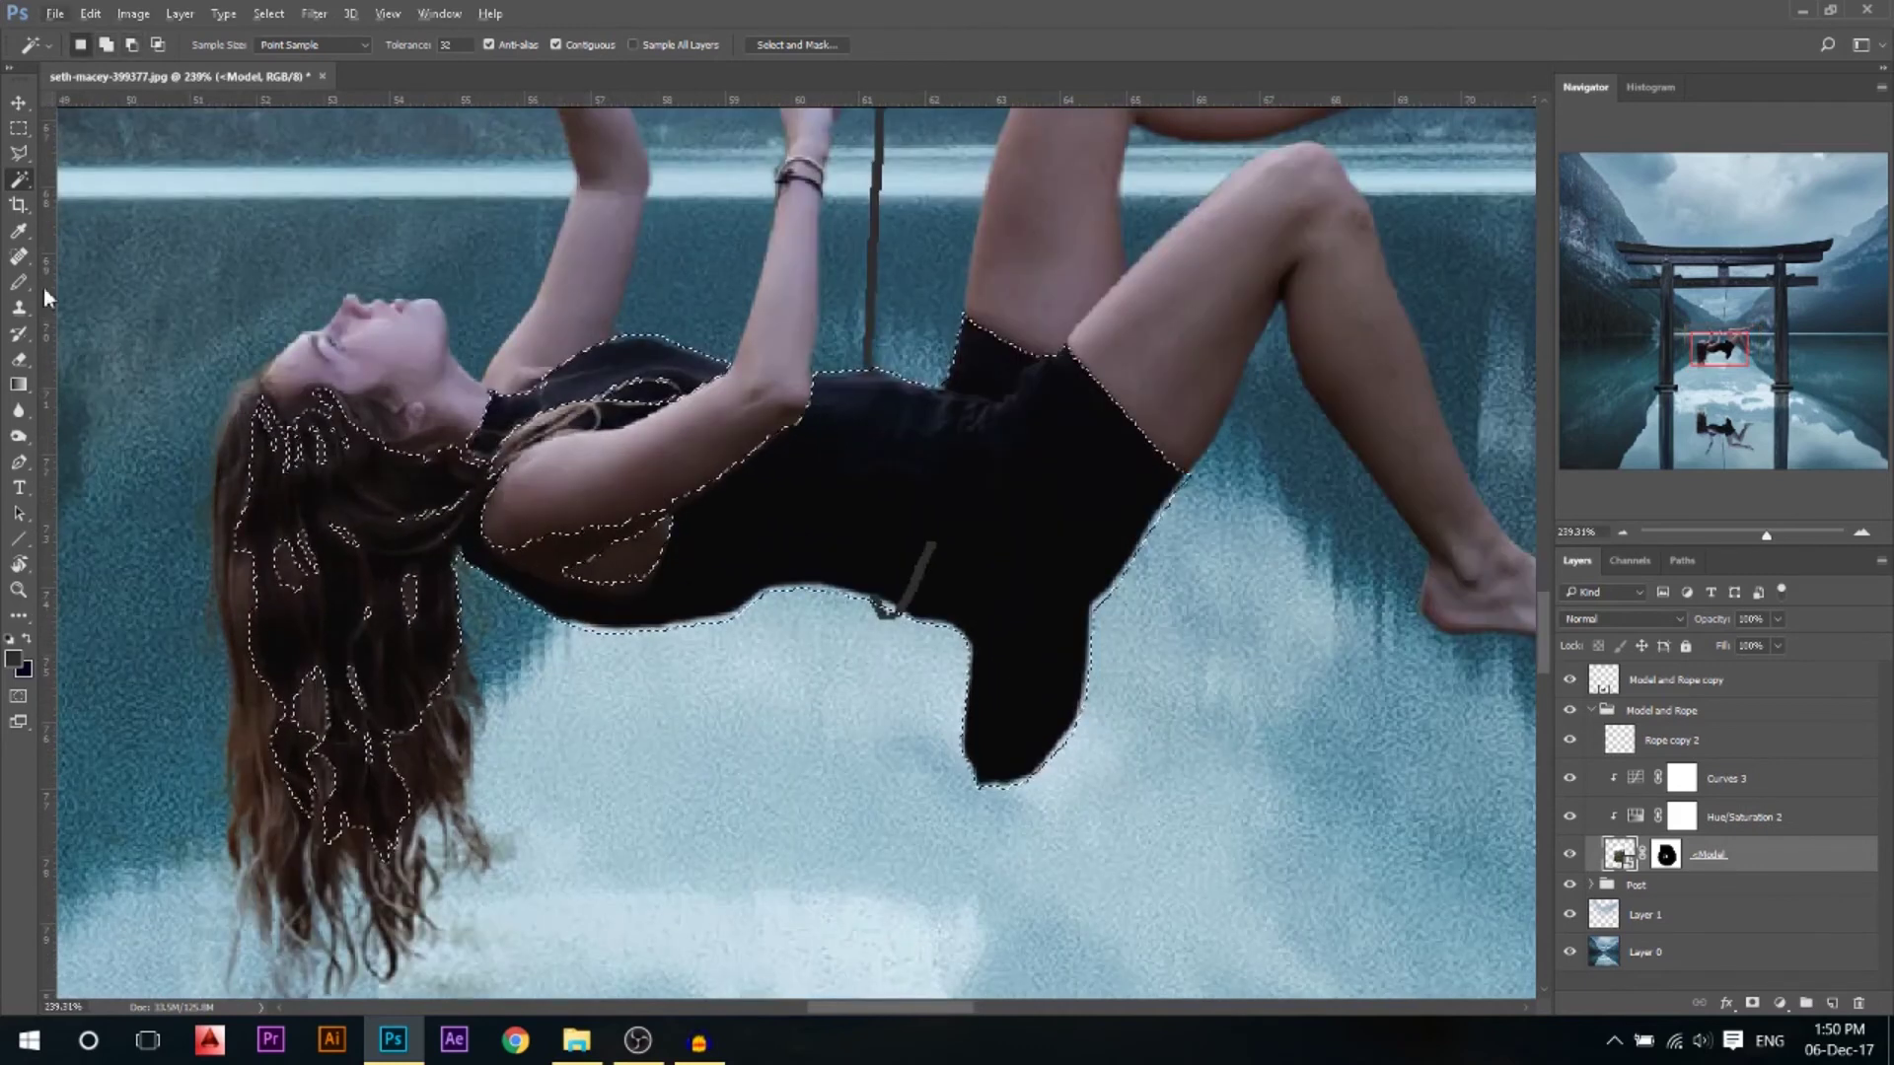
pyautogui.click(18, 153)
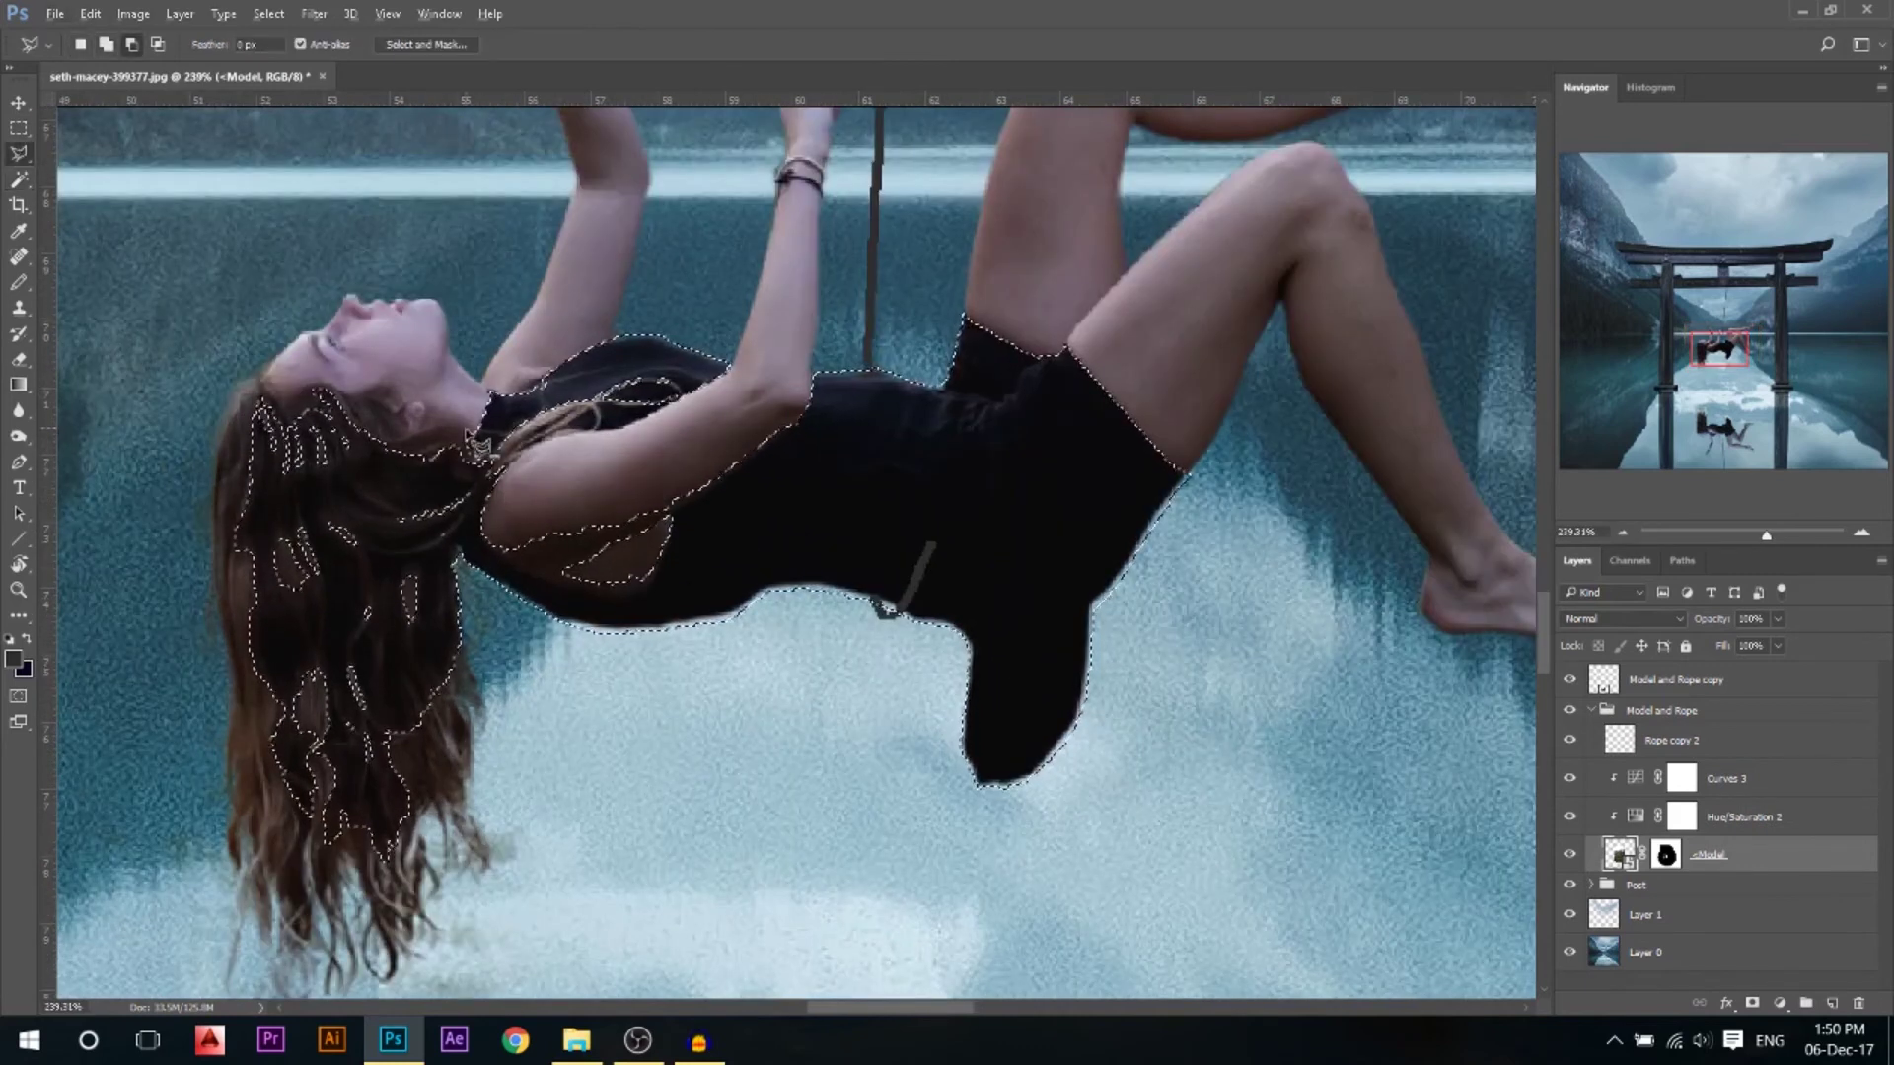
pyautogui.click(479, 457)
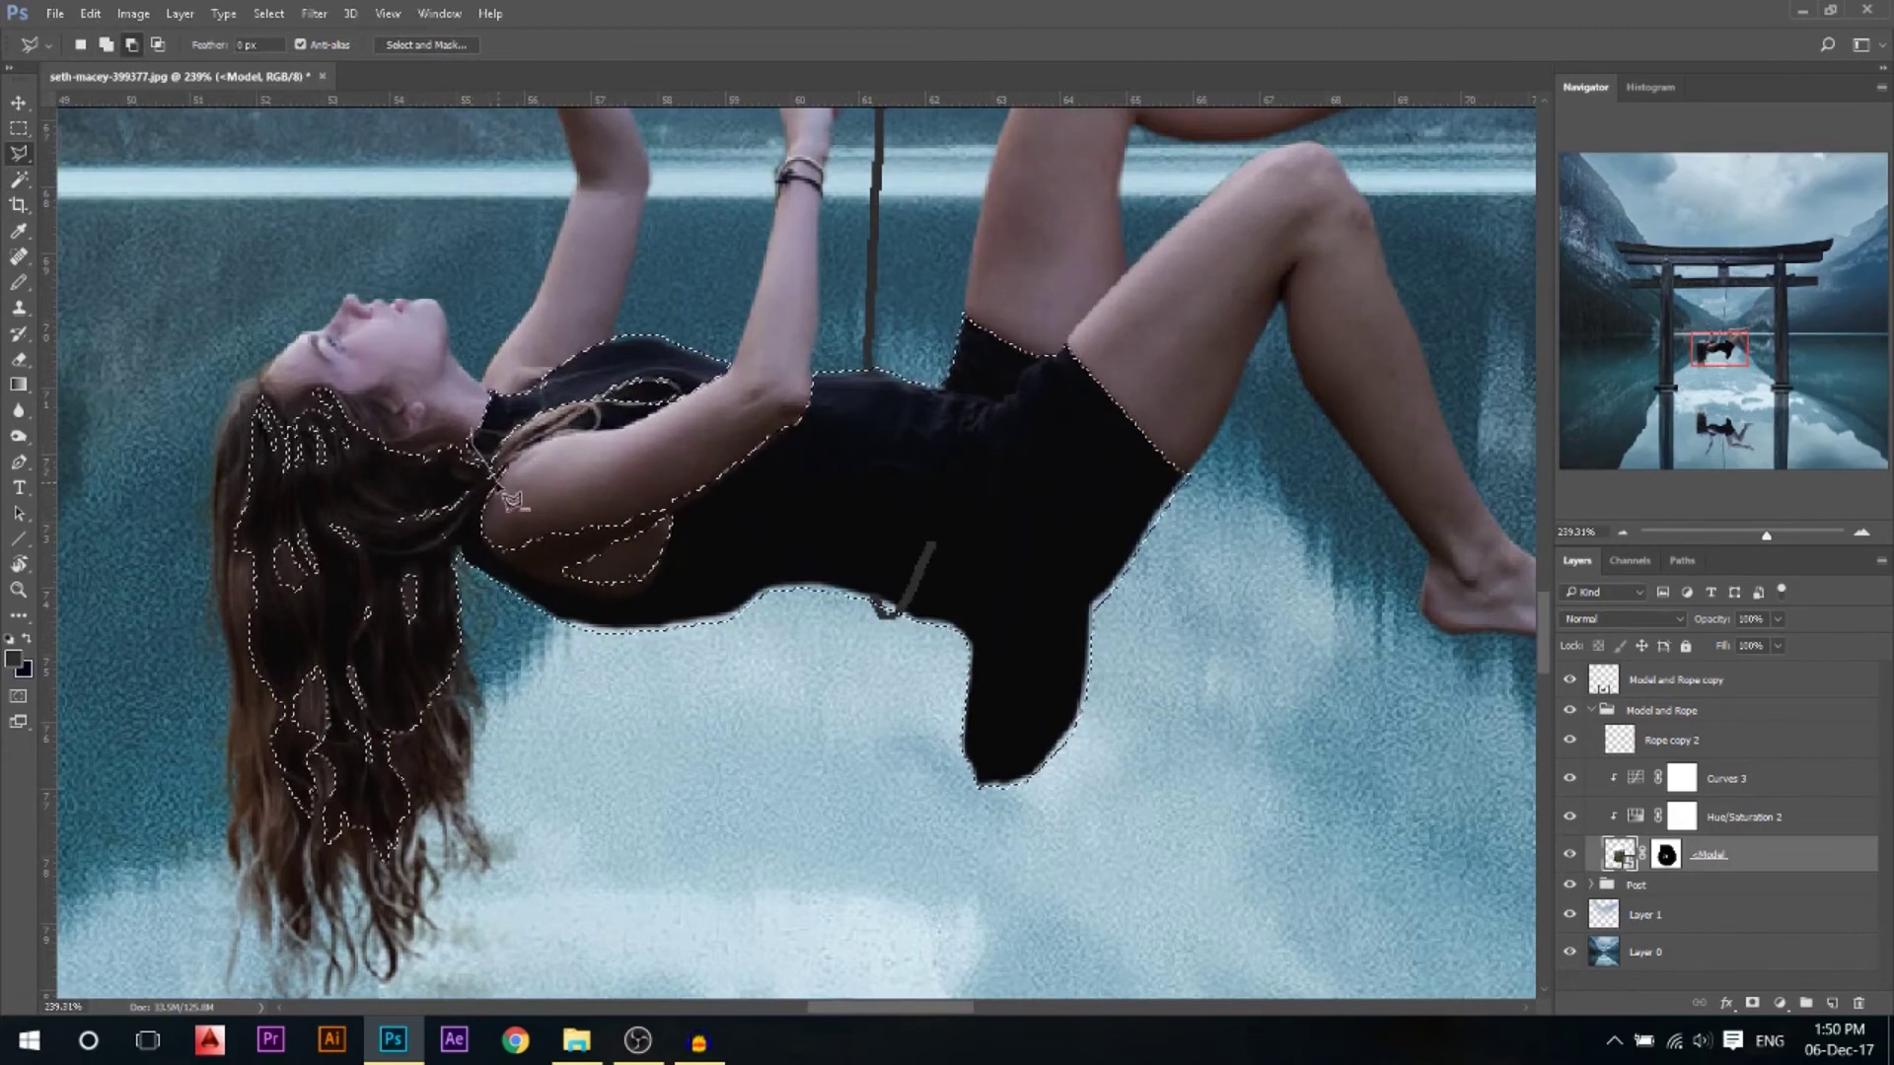
pyautogui.click(491, 472)
pyautogui.click(459, 557)
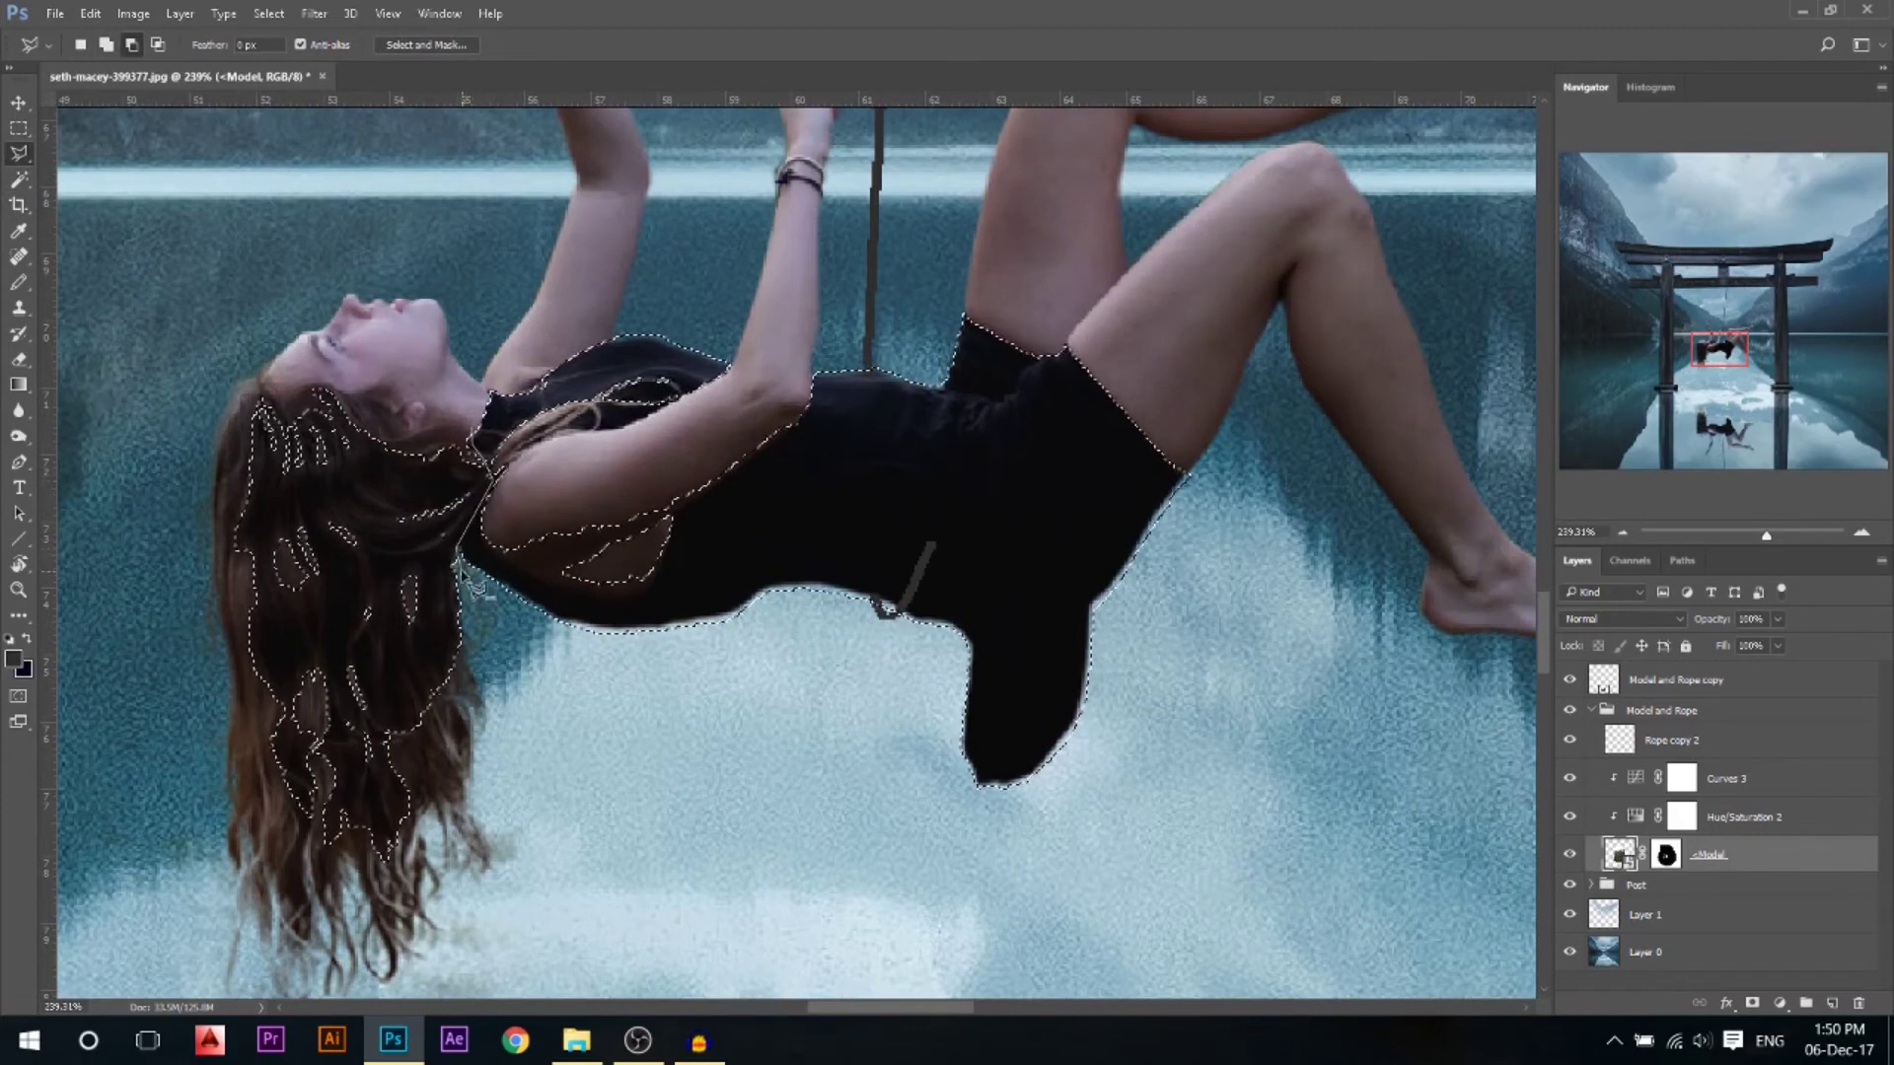
pyautogui.click(533, 888)
pyautogui.click(449, 944)
pyautogui.click(227, 944)
pyautogui.click(141, 868)
pyautogui.click(146, 524)
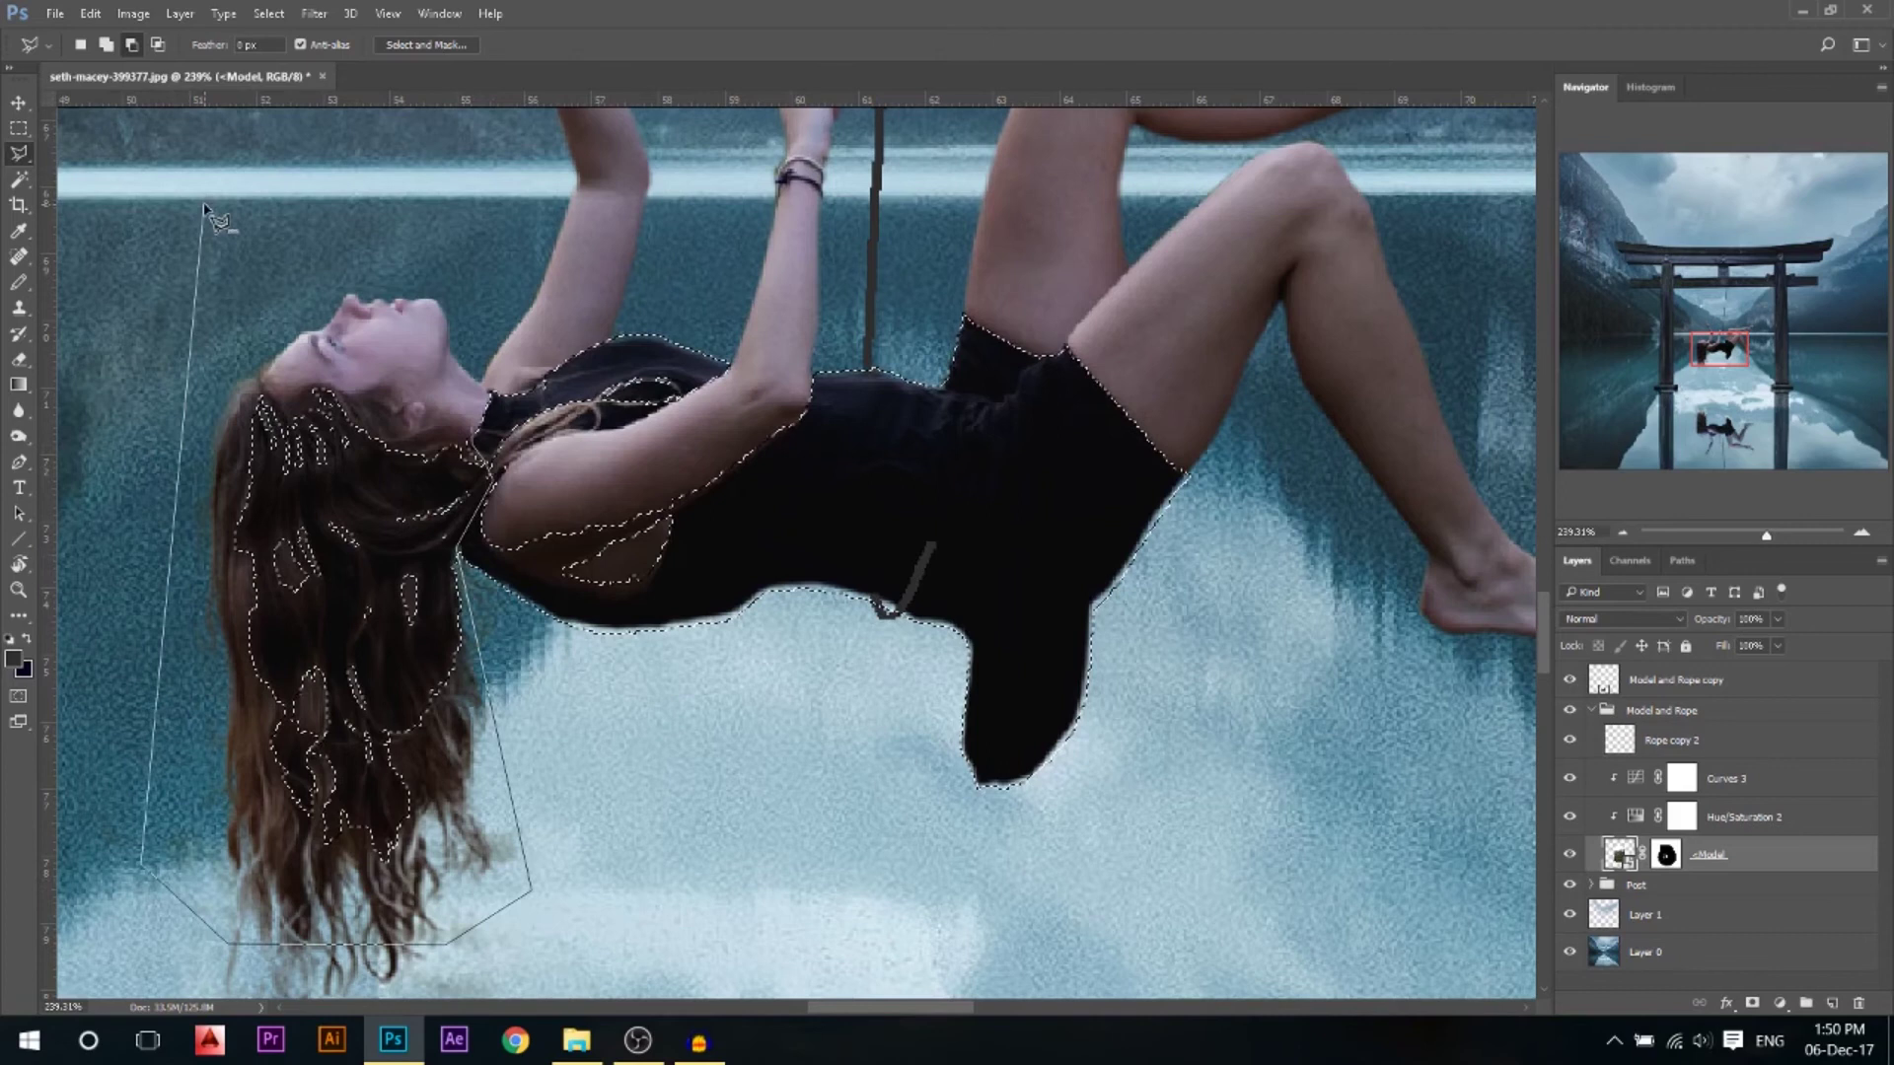
pyautogui.click(488, 526)
# Subtract the woman's bare arm and shoulder from the dress selection by outlining them with the Polygonal Lasso
pyautogui.press('alt')
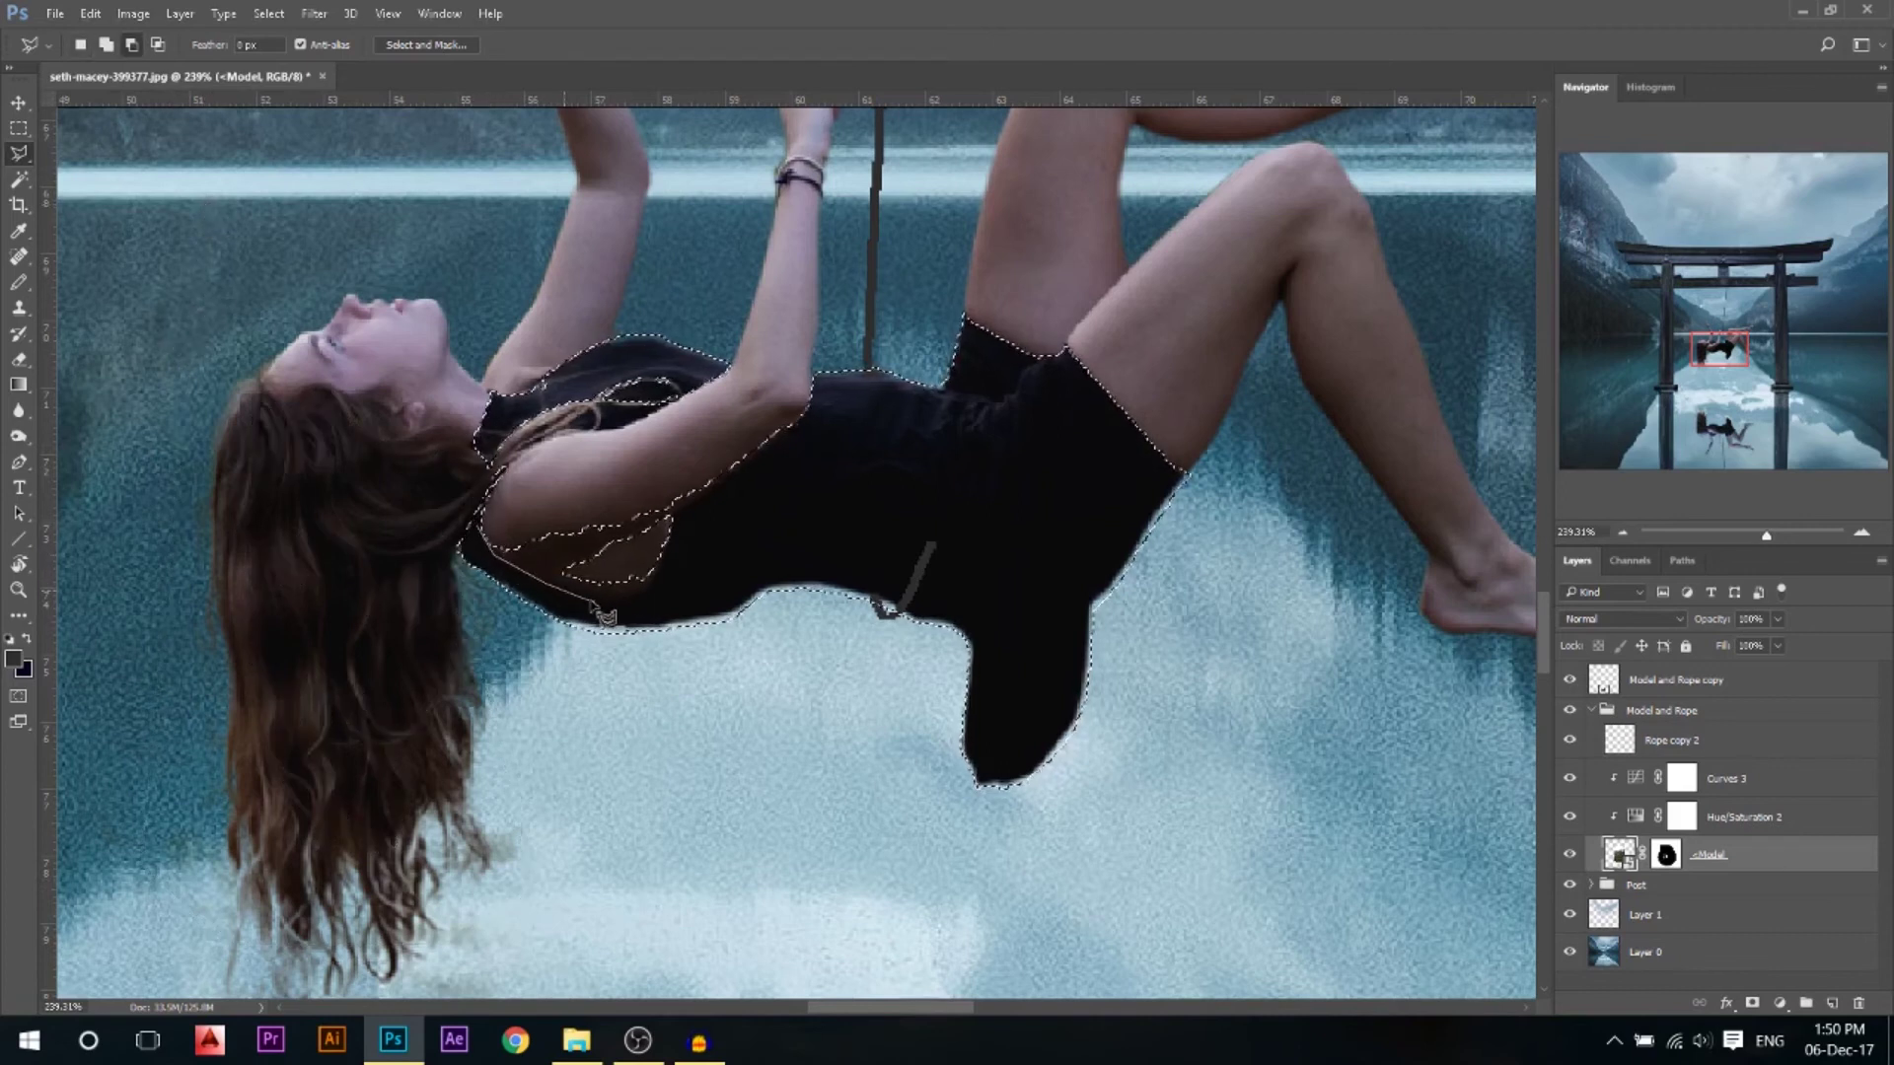
pyautogui.click(672, 516)
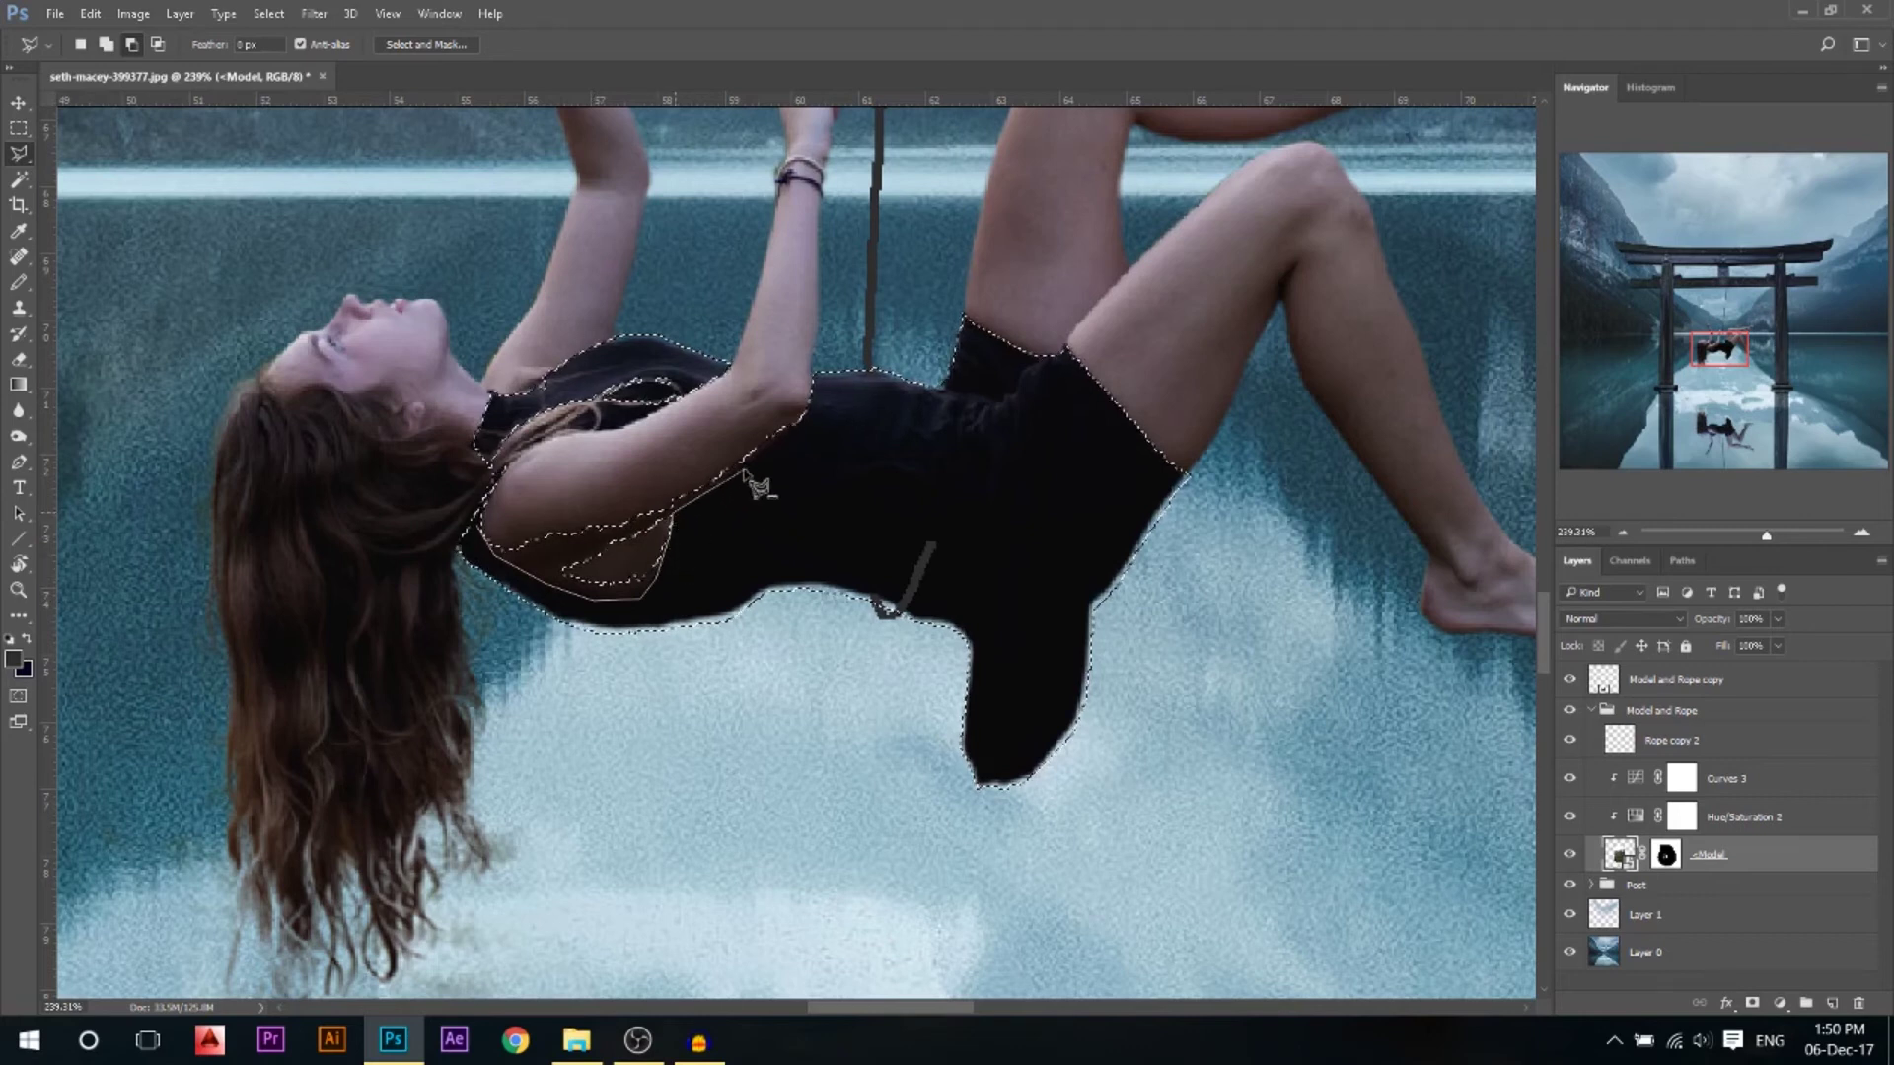
pyautogui.click(802, 413)
pyautogui.click(735, 401)
pyautogui.doubleClick(595, 473)
pyautogui.scroll(-3, 595, 473)
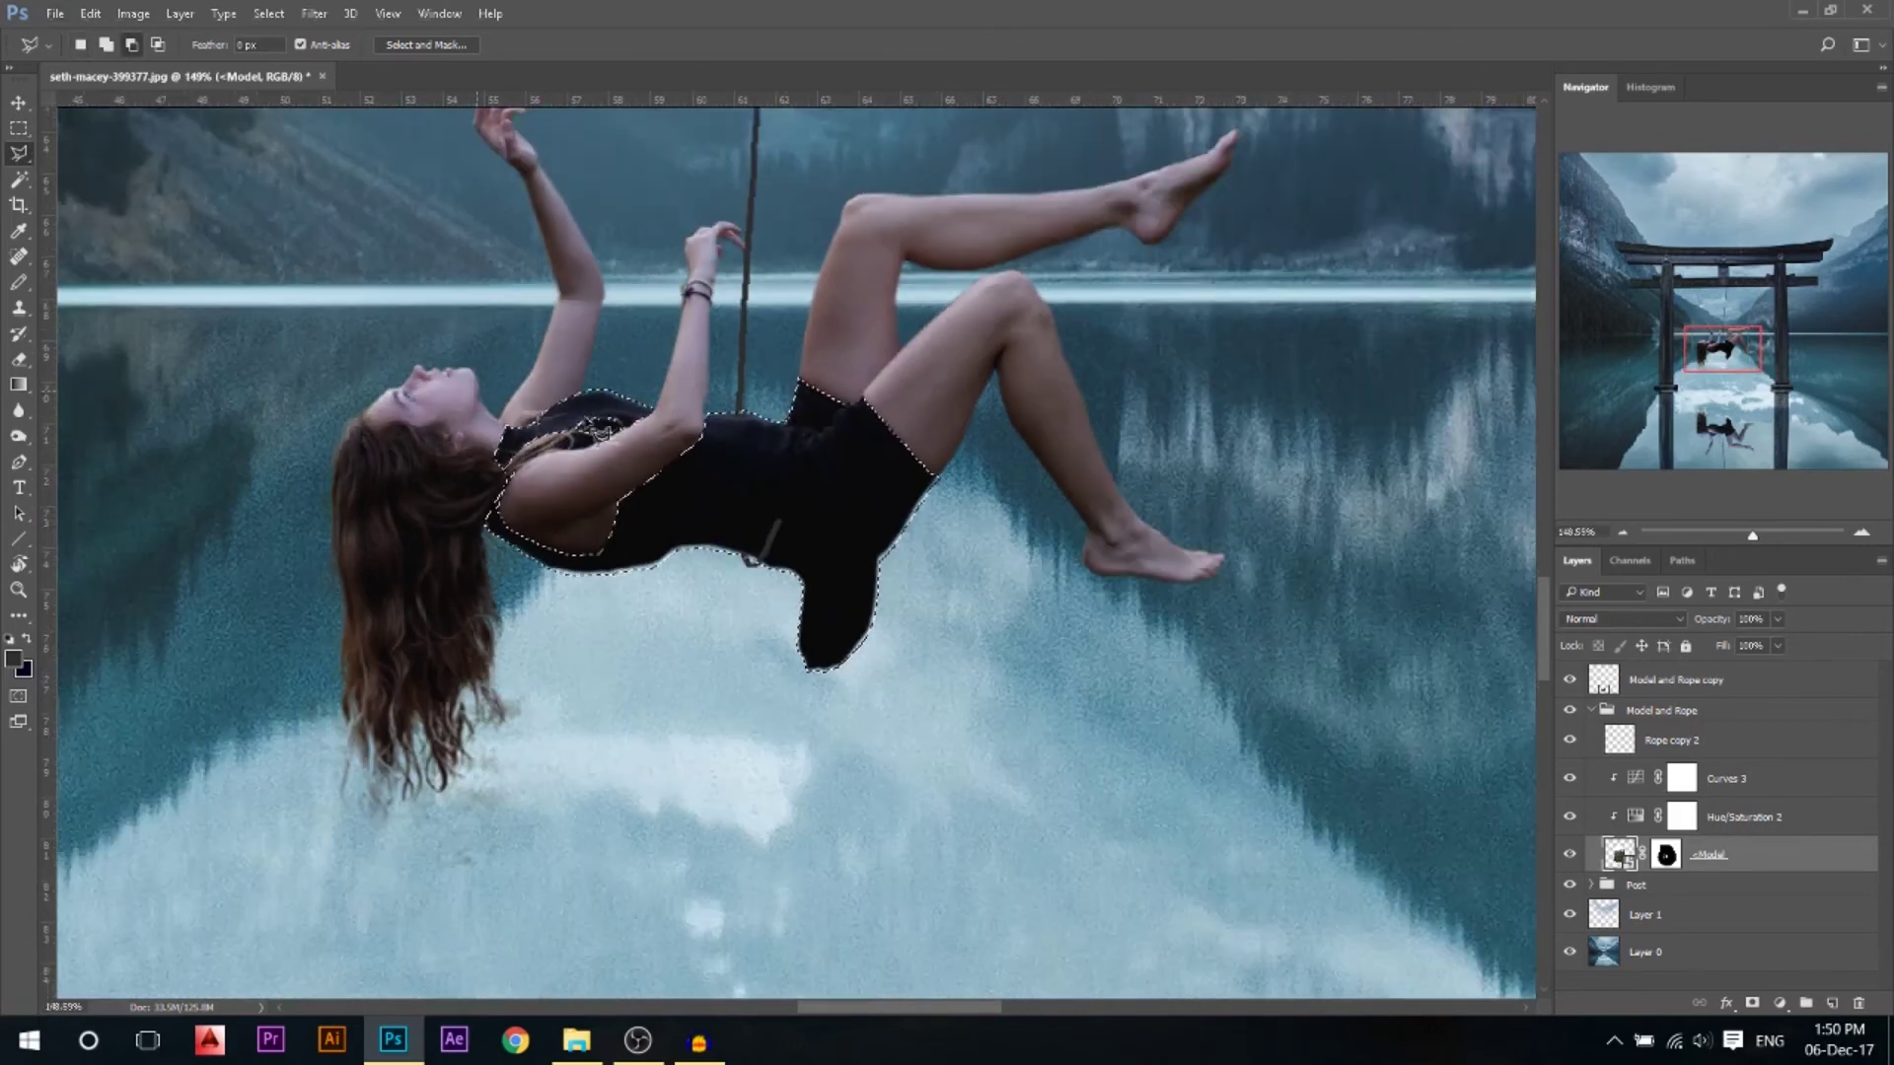
# Add Curves and Hue/Saturation adjustment layers above the model layer, replacing the Hue/Saturation mask with a copy of the Curves dress mask
pyautogui.click(1780, 1003)
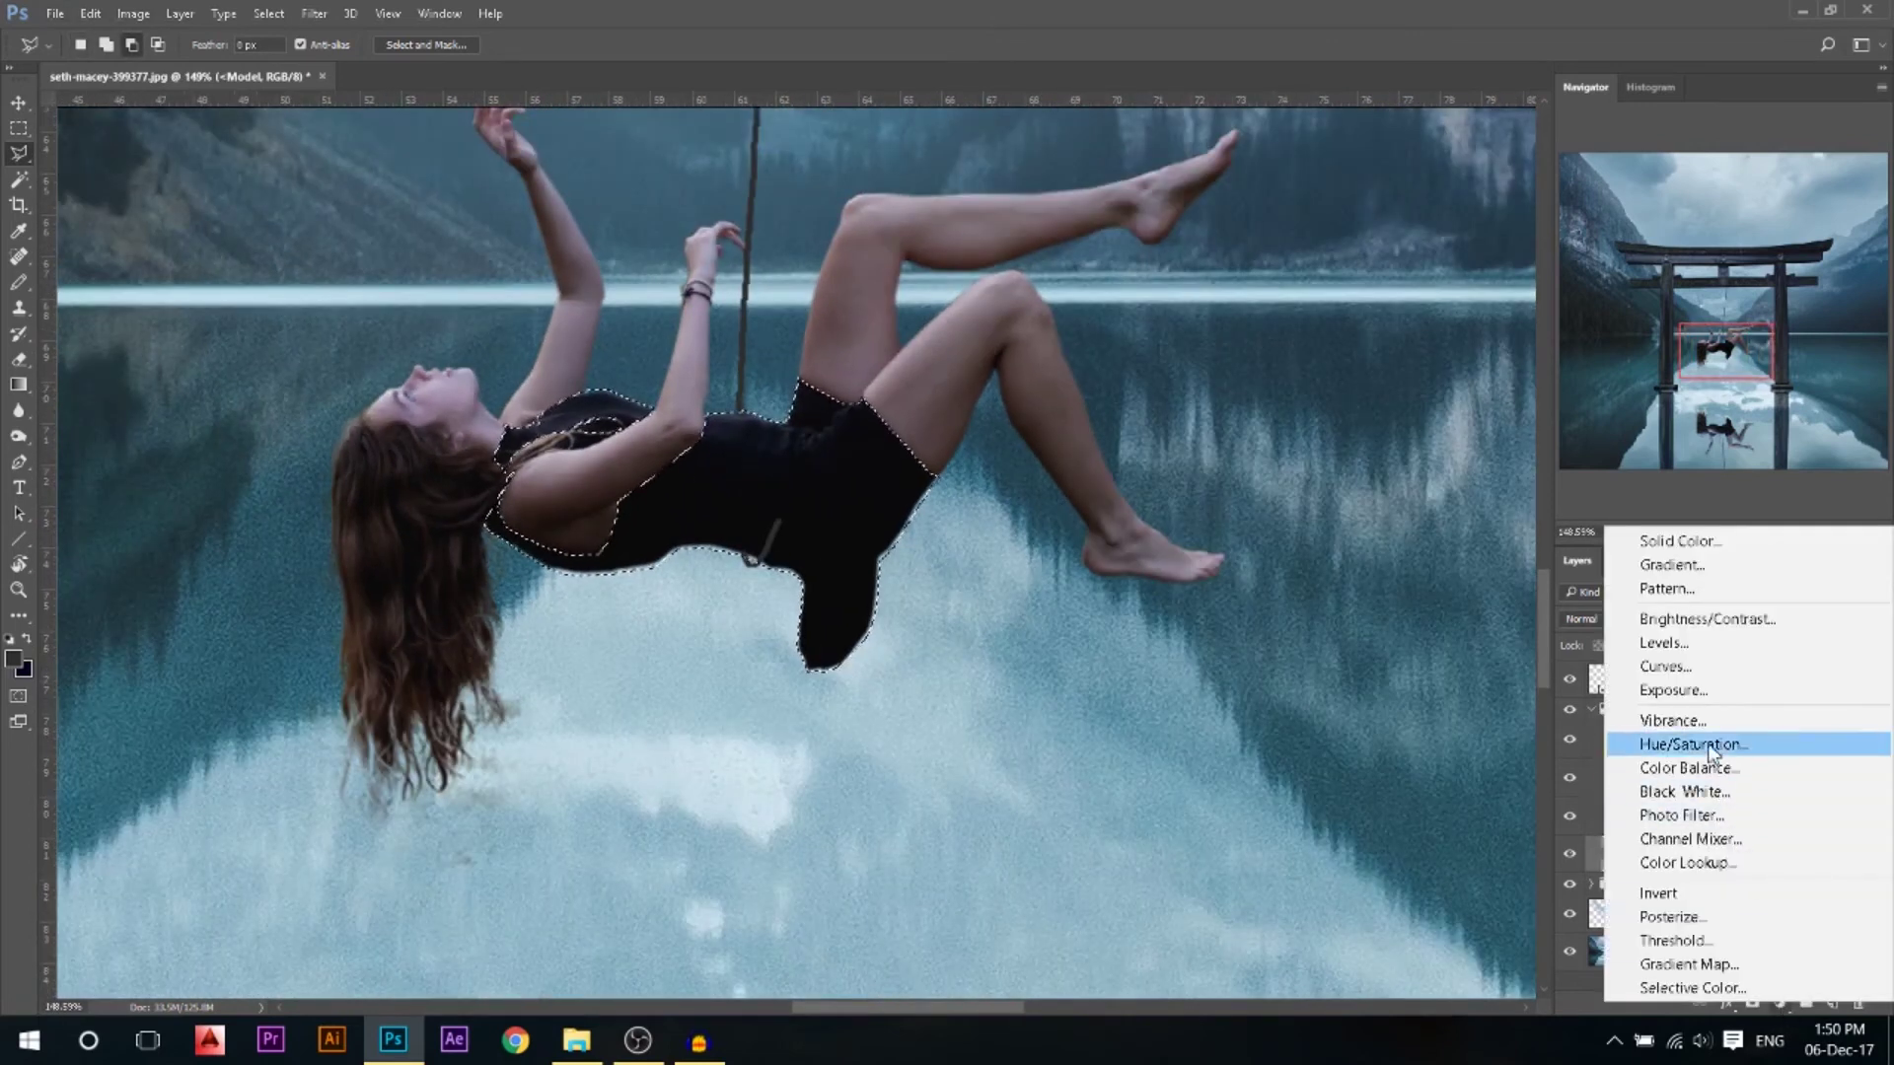
pyautogui.click(1694, 669)
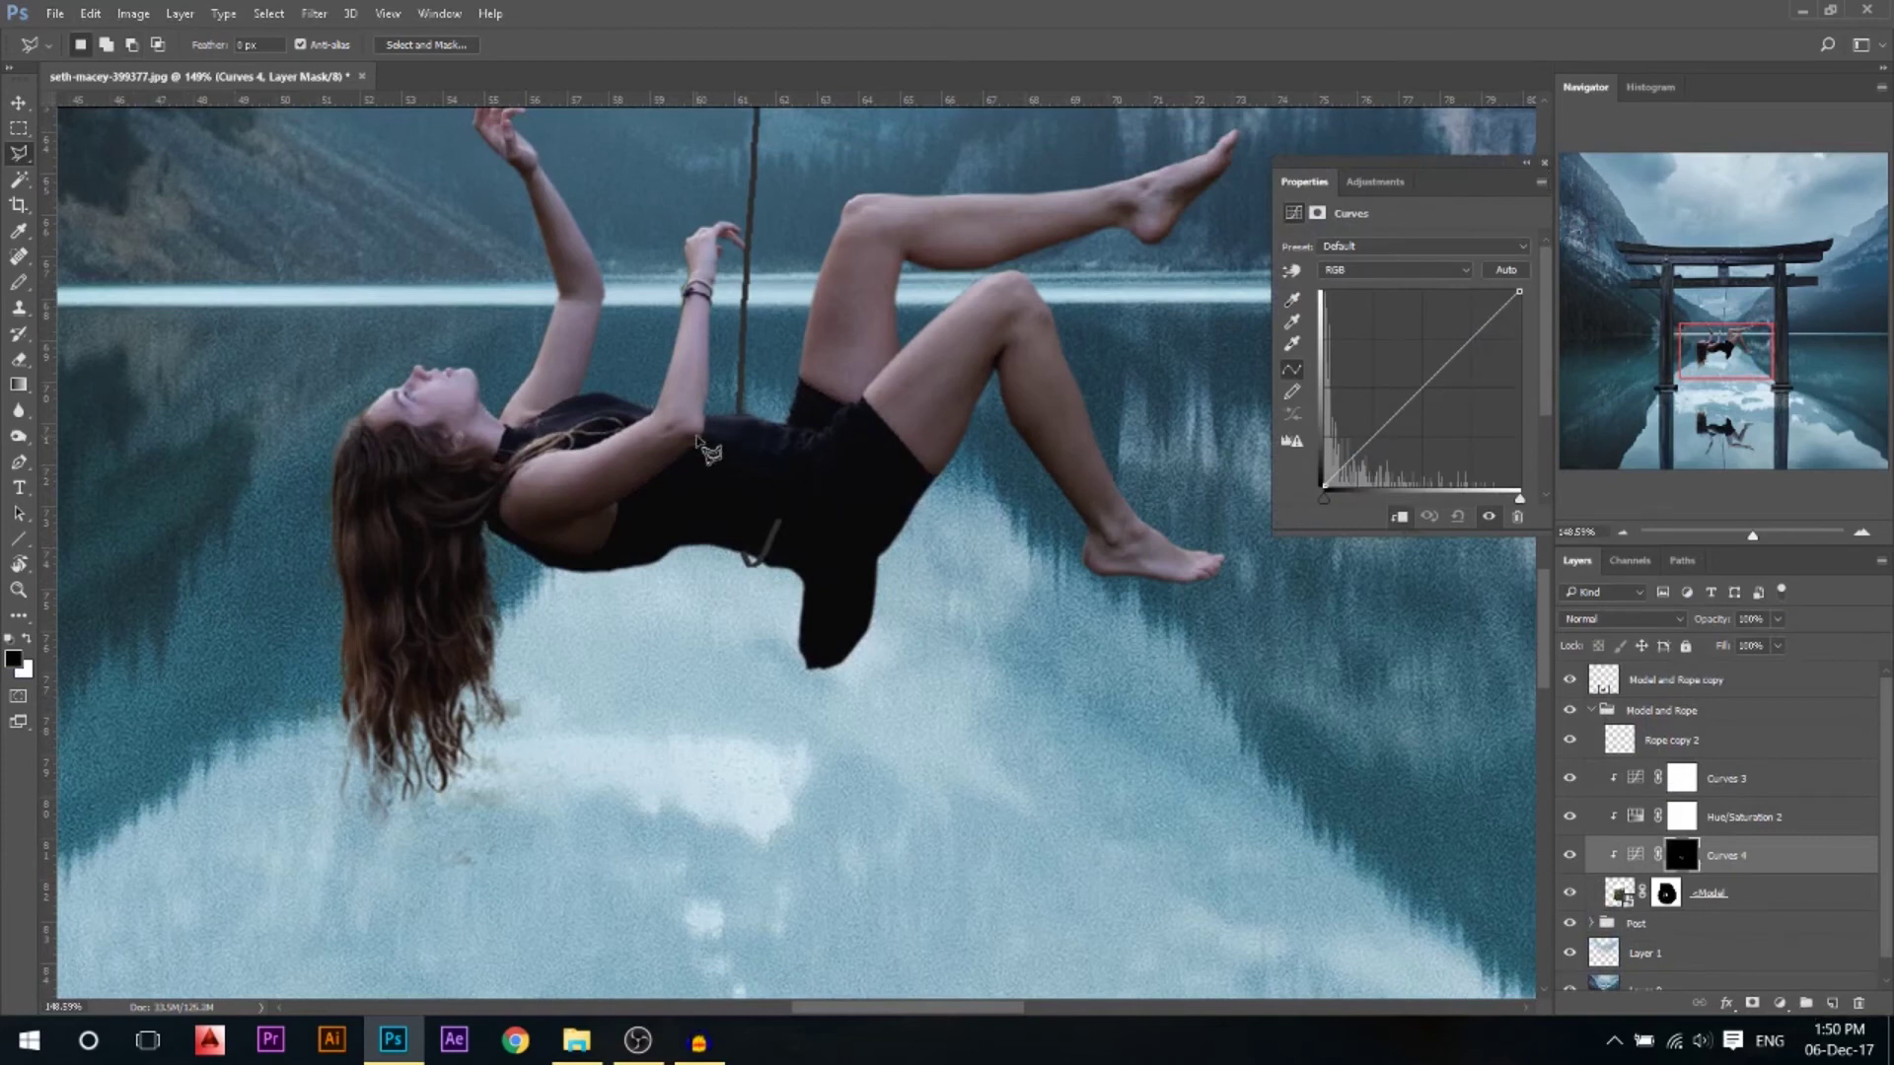
pyautogui.click(1780, 1004)
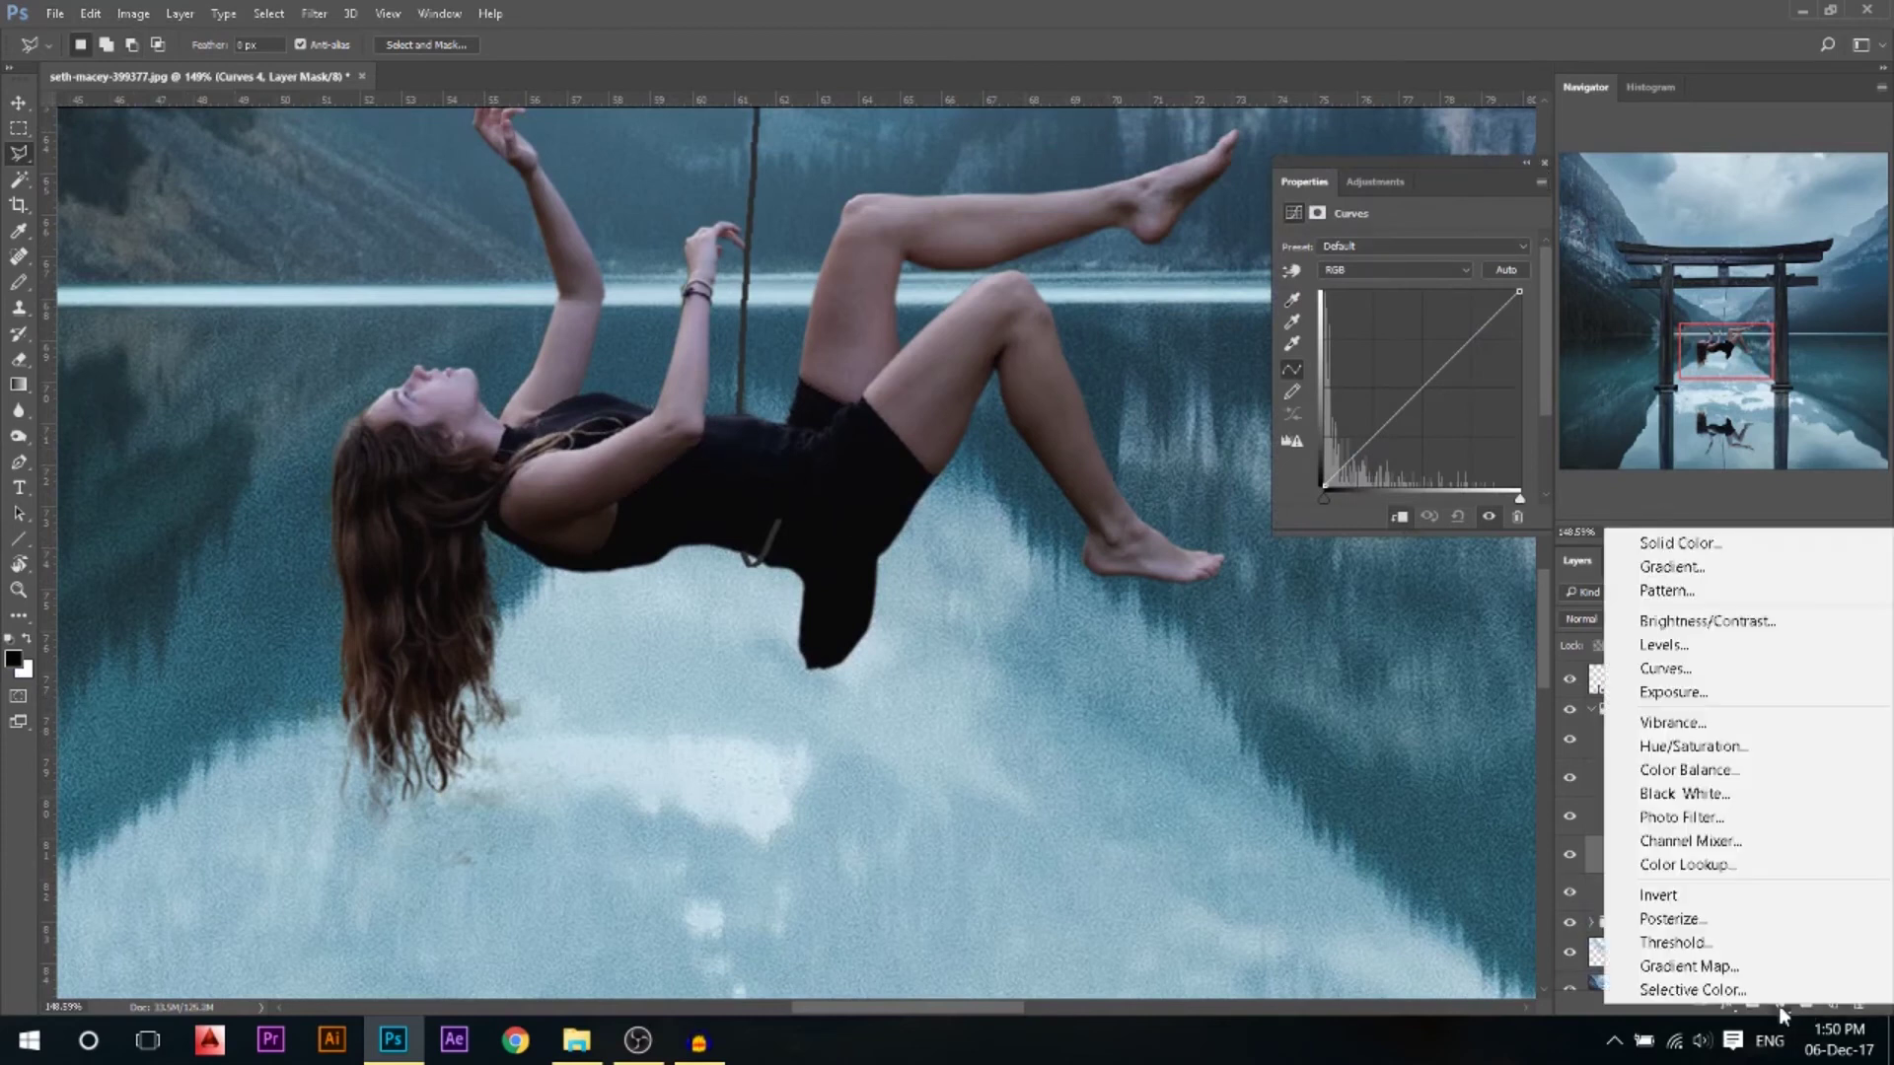
pyautogui.click(1717, 742)
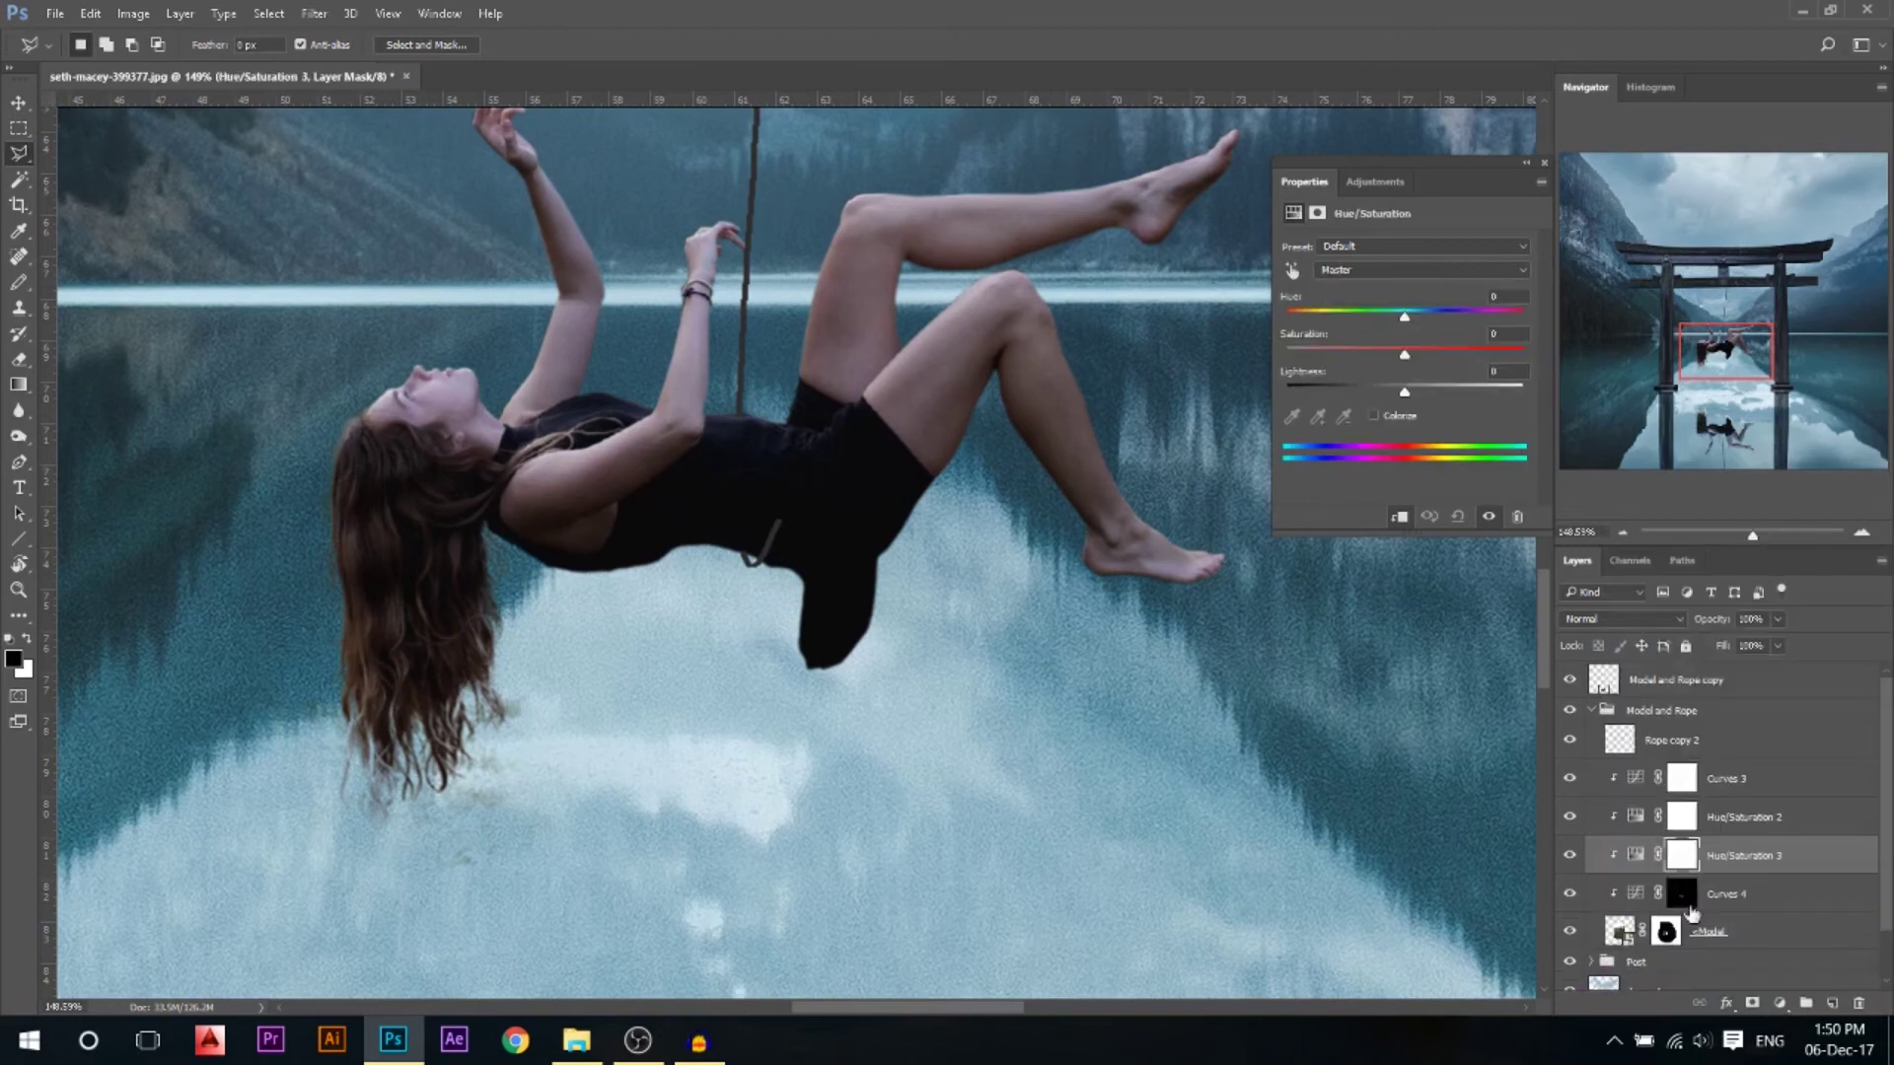
pyautogui.moveTo(1680, 906); pyautogui.dragTo(1685, 866)
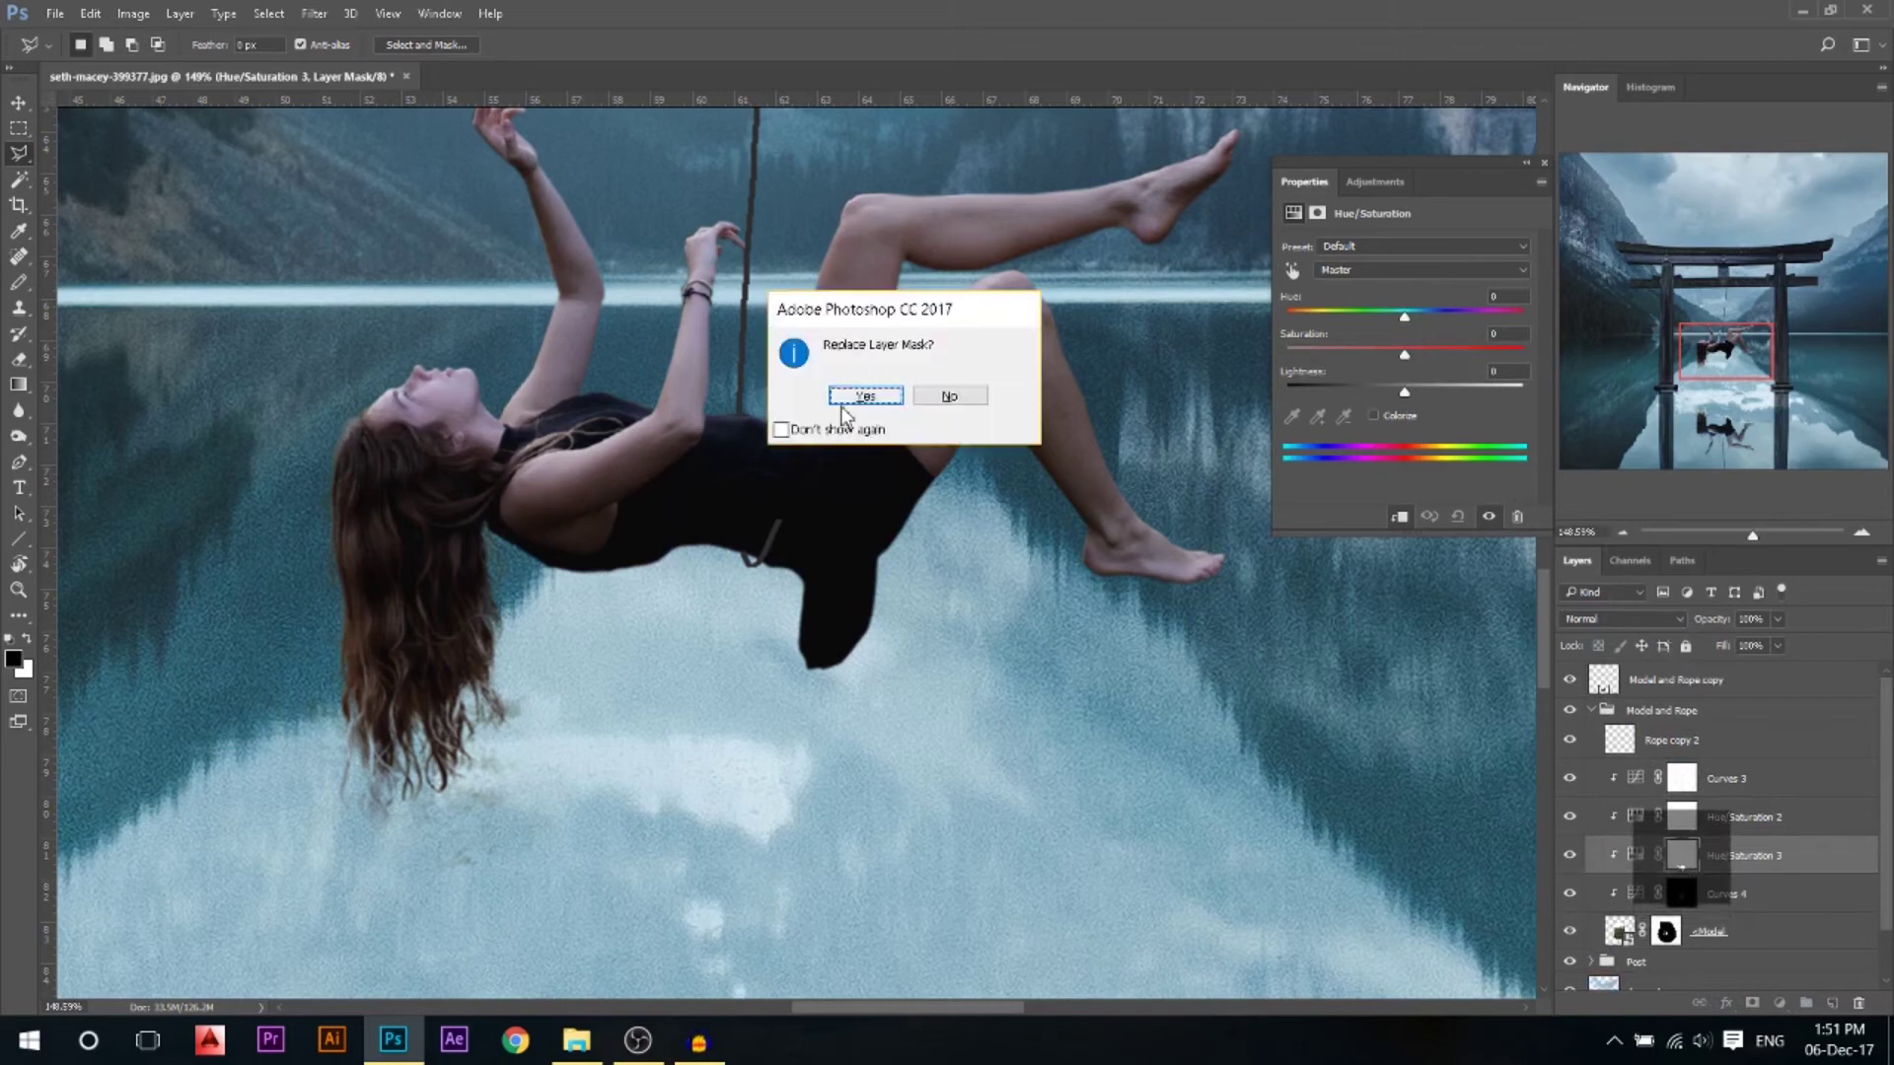
pyautogui.click(863, 396)
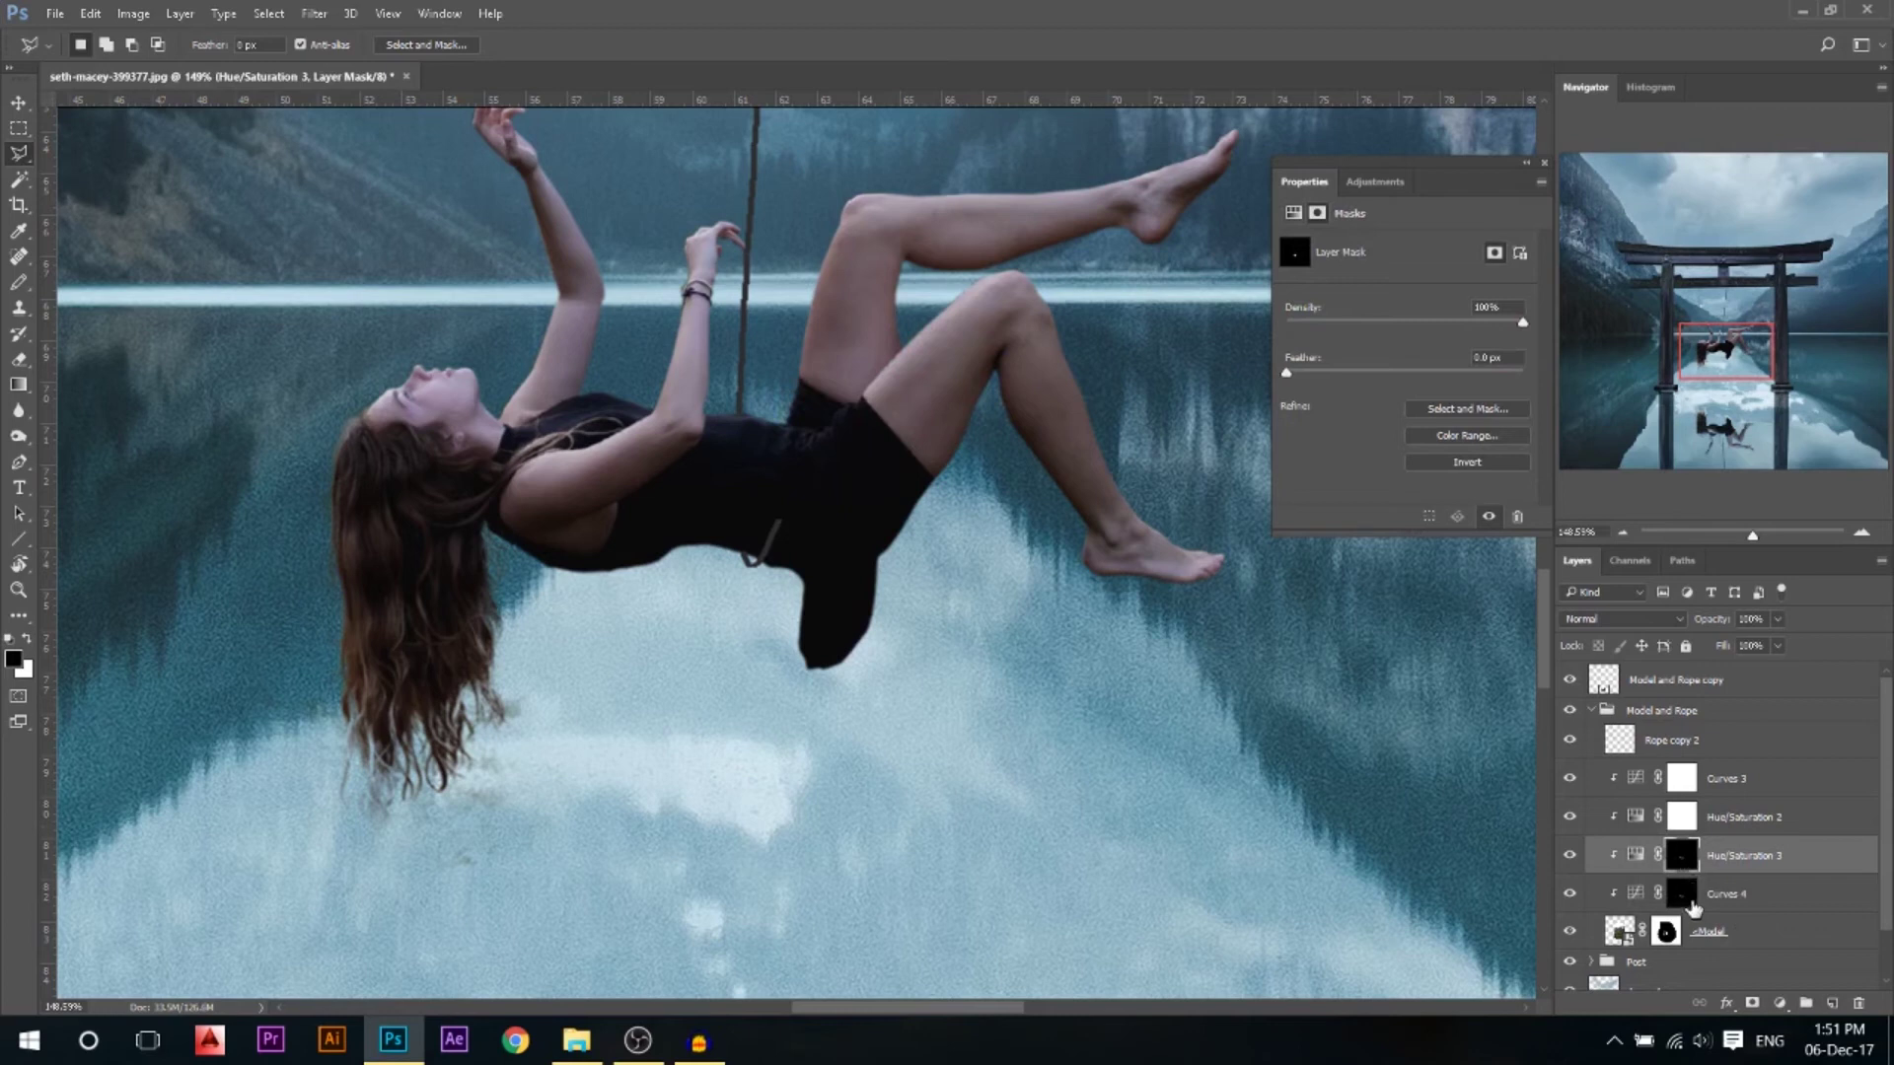
# Raise the black point of the dress's Curves adjustment slightly to lift its shadows
pyautogui.click(1633, 900)
pyautogui.moveTo(1424, 385); pyautogui.dragTo(1324, 498)
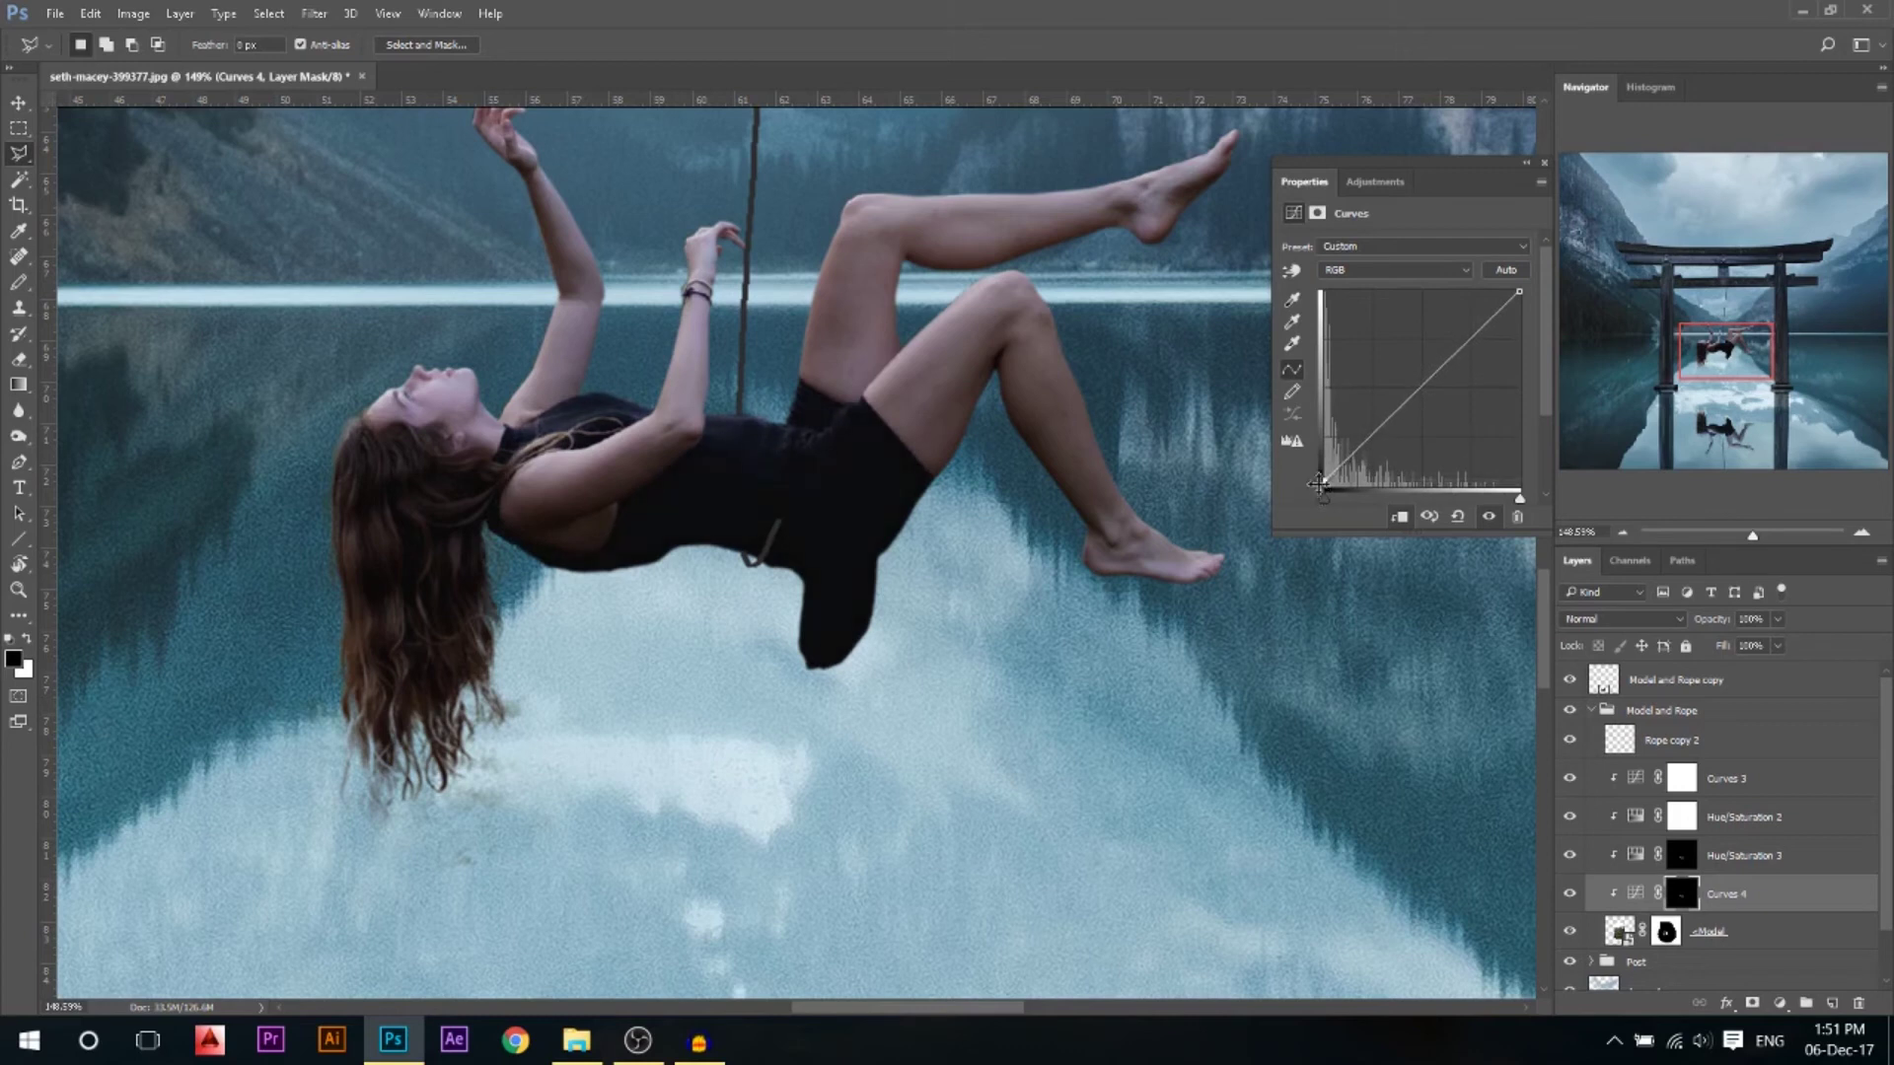
pyautogui.click(1543, 161)
# Colorize the dress red in its Hue/Saturation adjustment with hue 0, saturation about 70 and lightness +2
pyautogui.doubleClick(1635, 856)
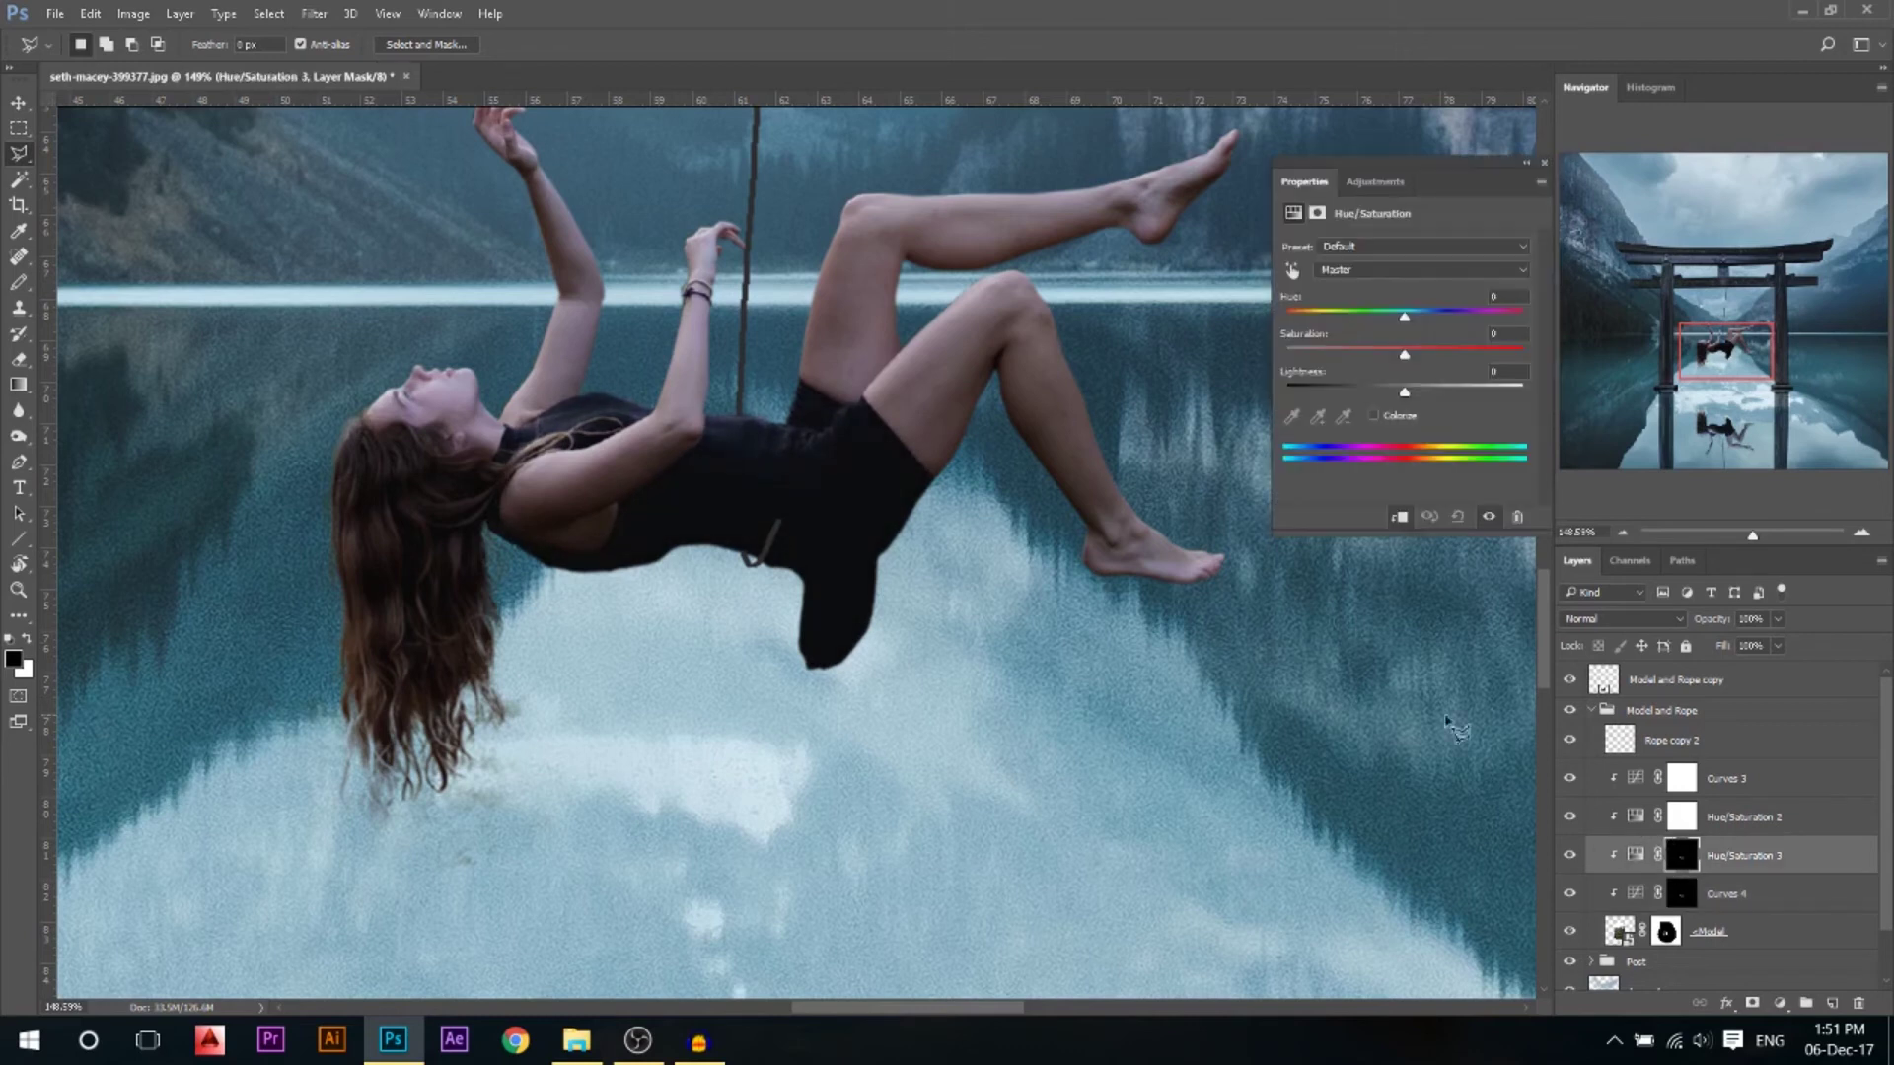
pyautogui.click(1400, 416)
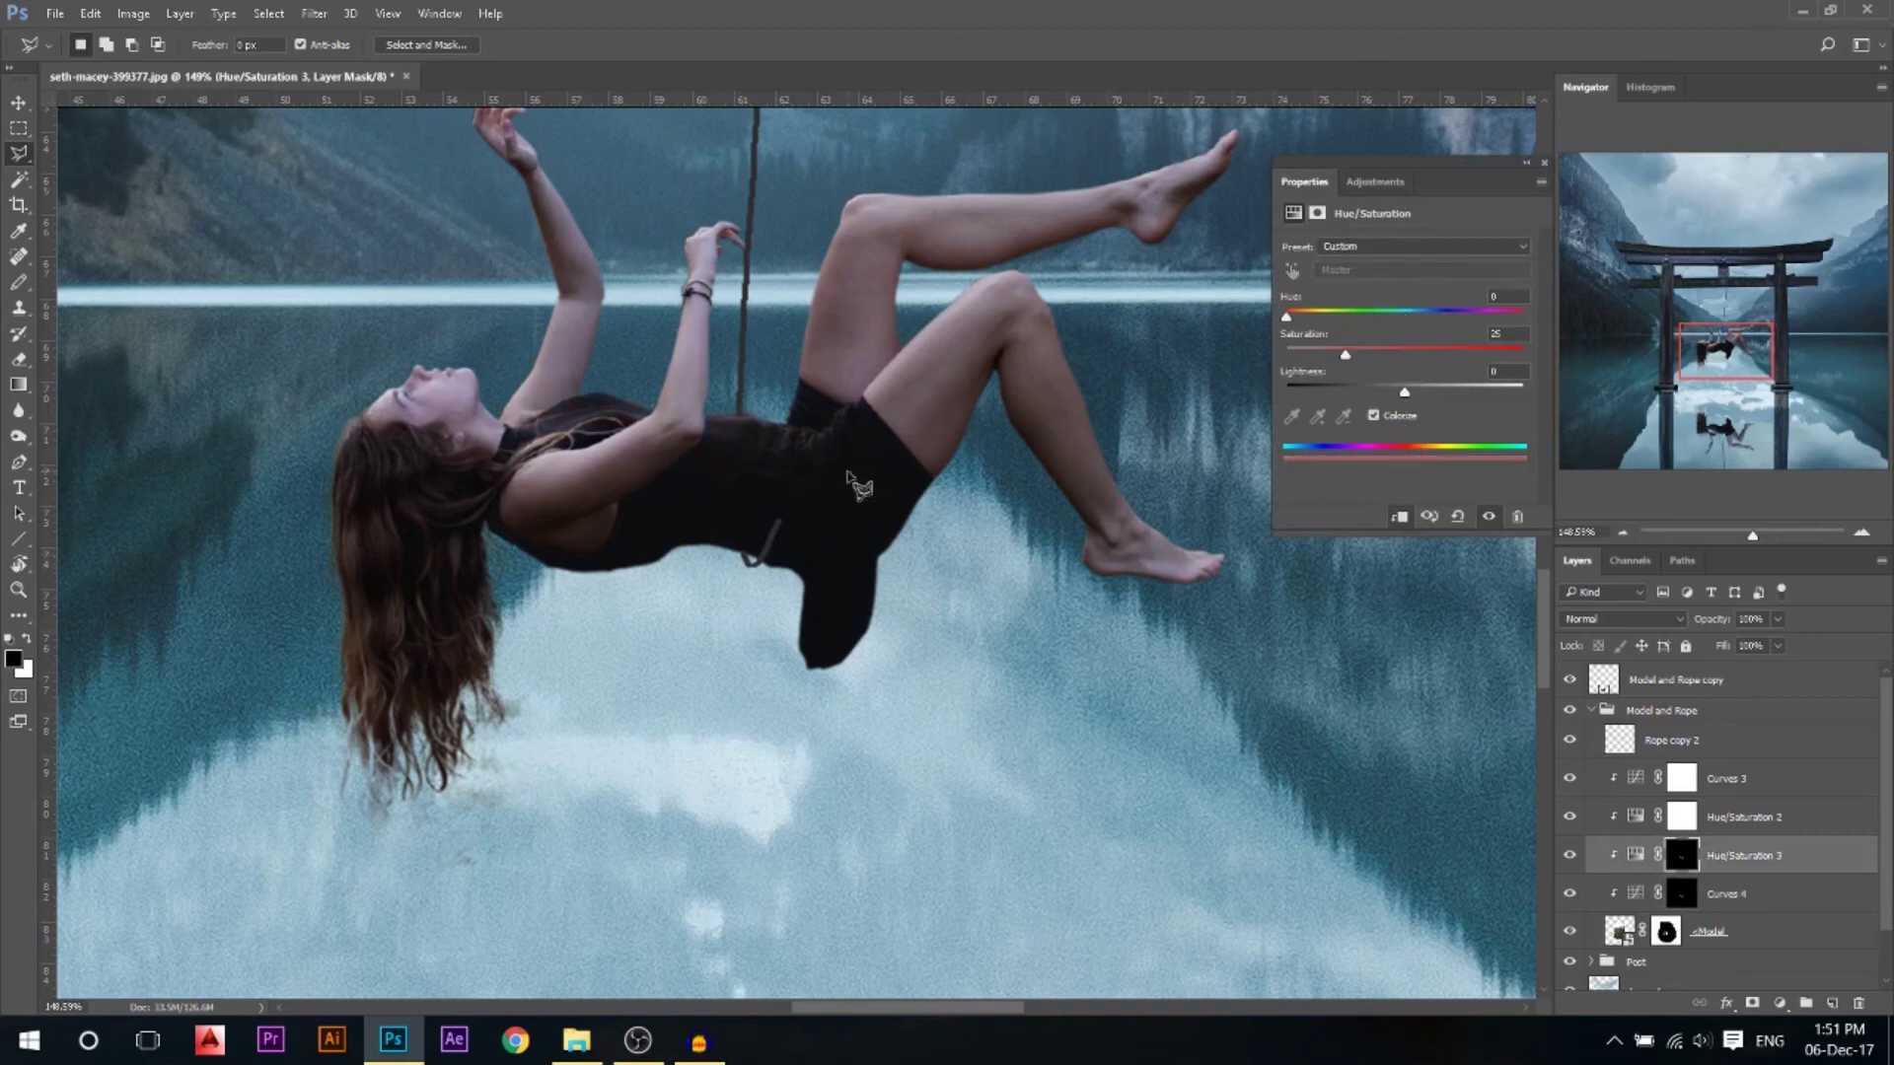
pyautogui.click(1445, 355)
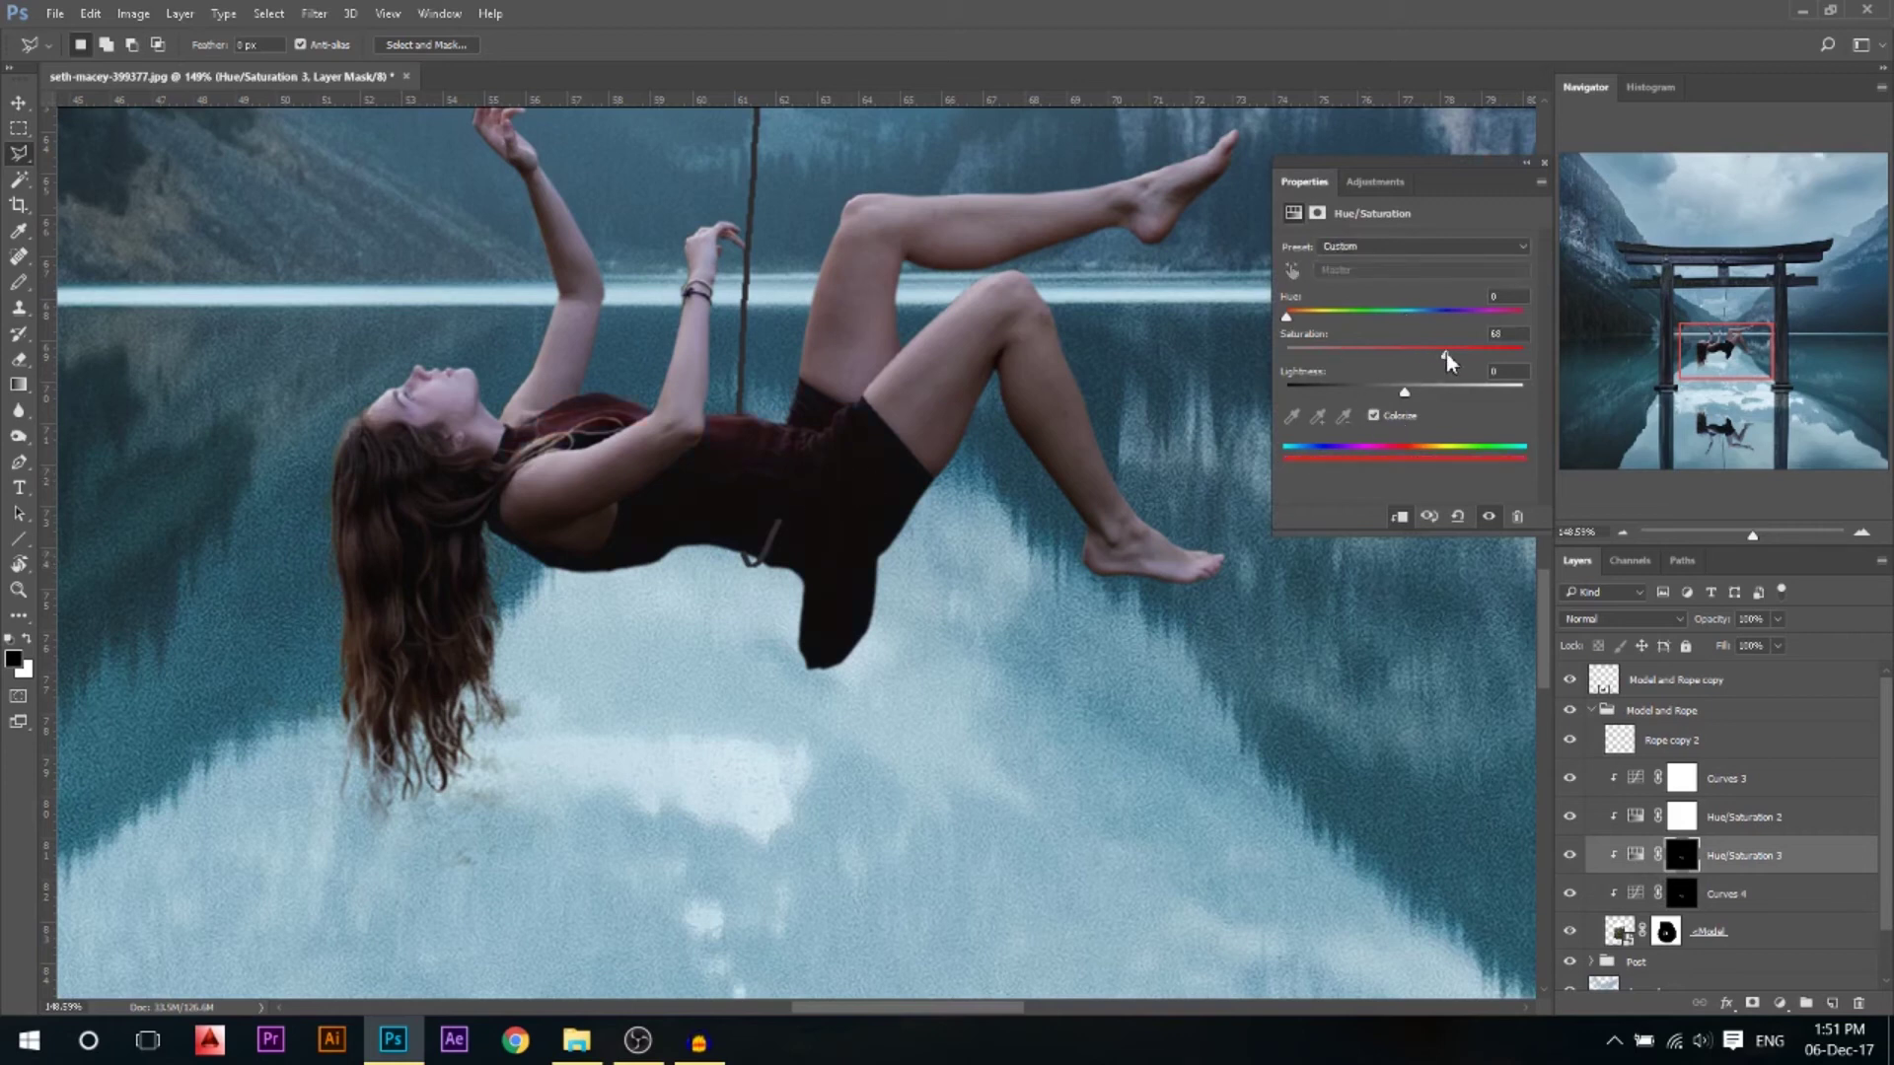
pyautogui.moveTo(1447, 352); pyautogui.dragTo(1452, 354)
pyautogui.click(1411, 388)
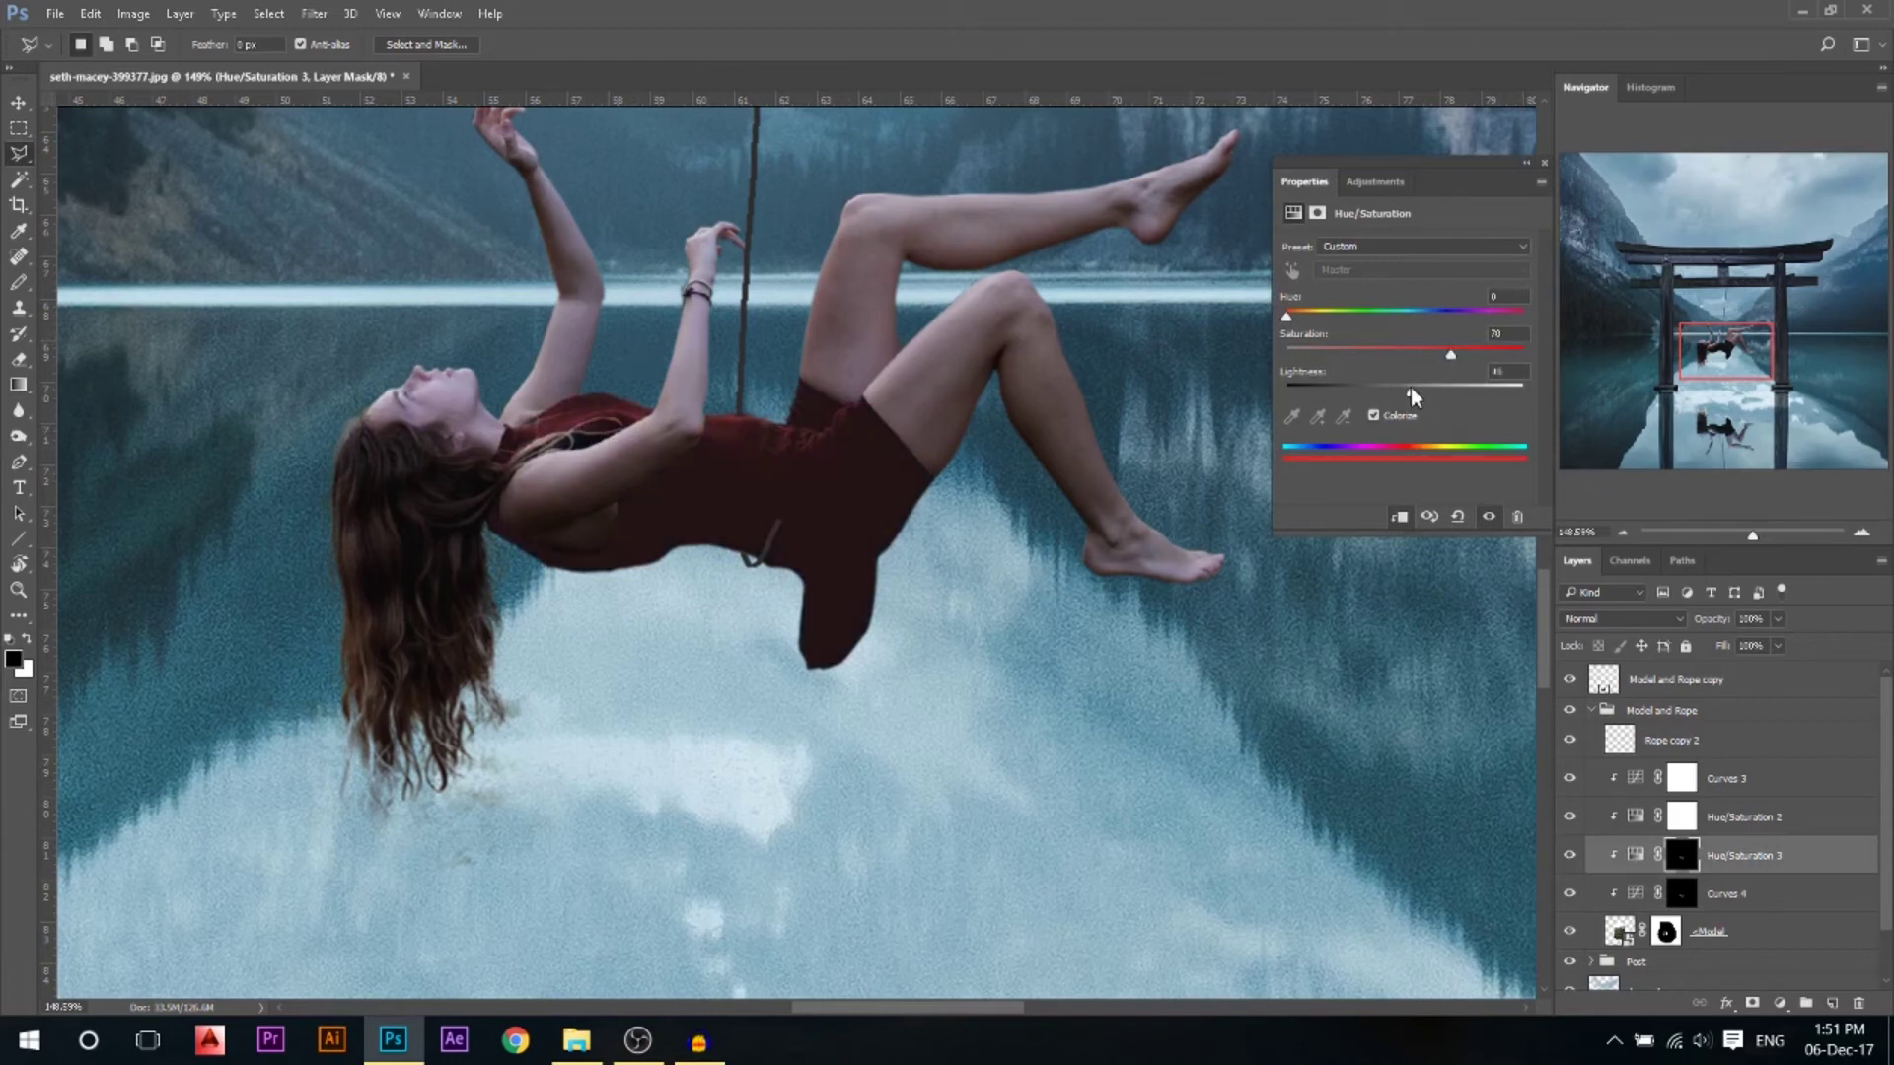
pyautogui.moveTo(1411, 391); pyautogui.dragTo(1405, 395)
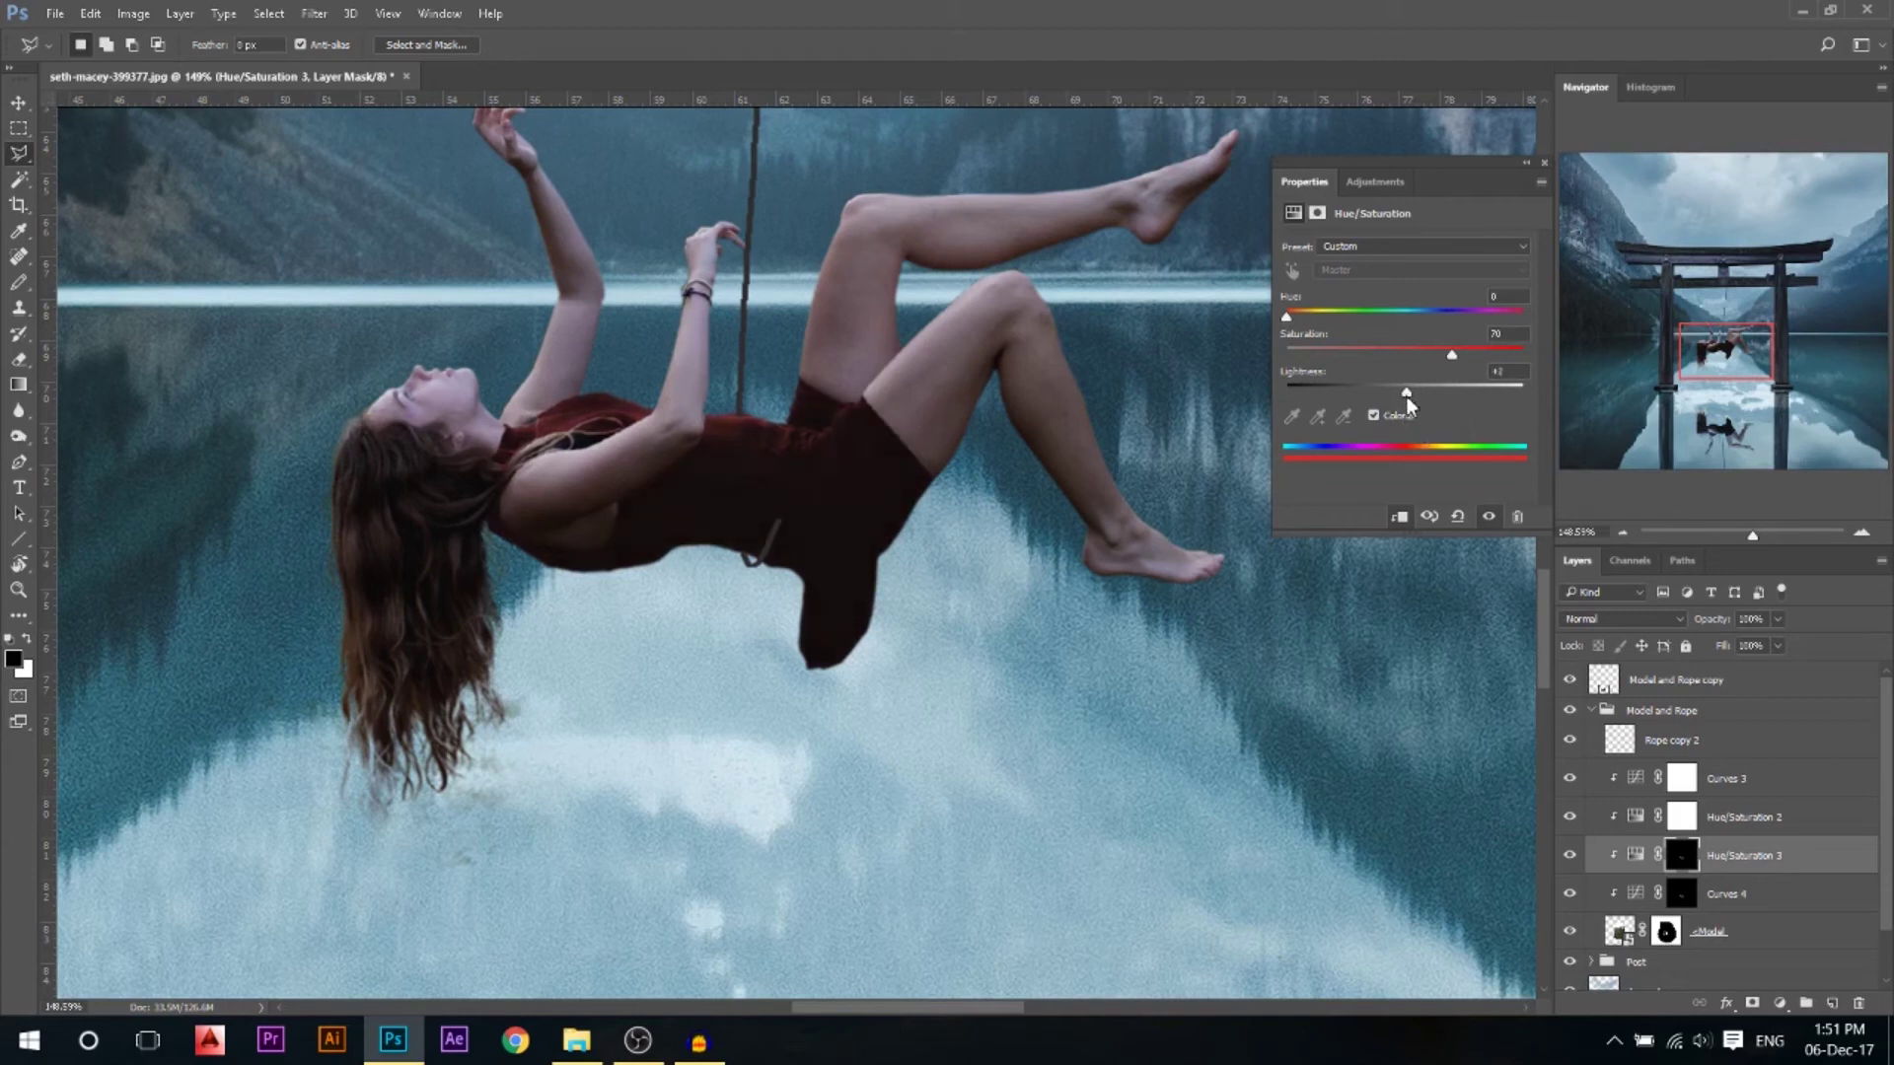
# Brighten the dress by bowing the midtones of its Curves adjustment upward
pyautogui.click(1638, 894)
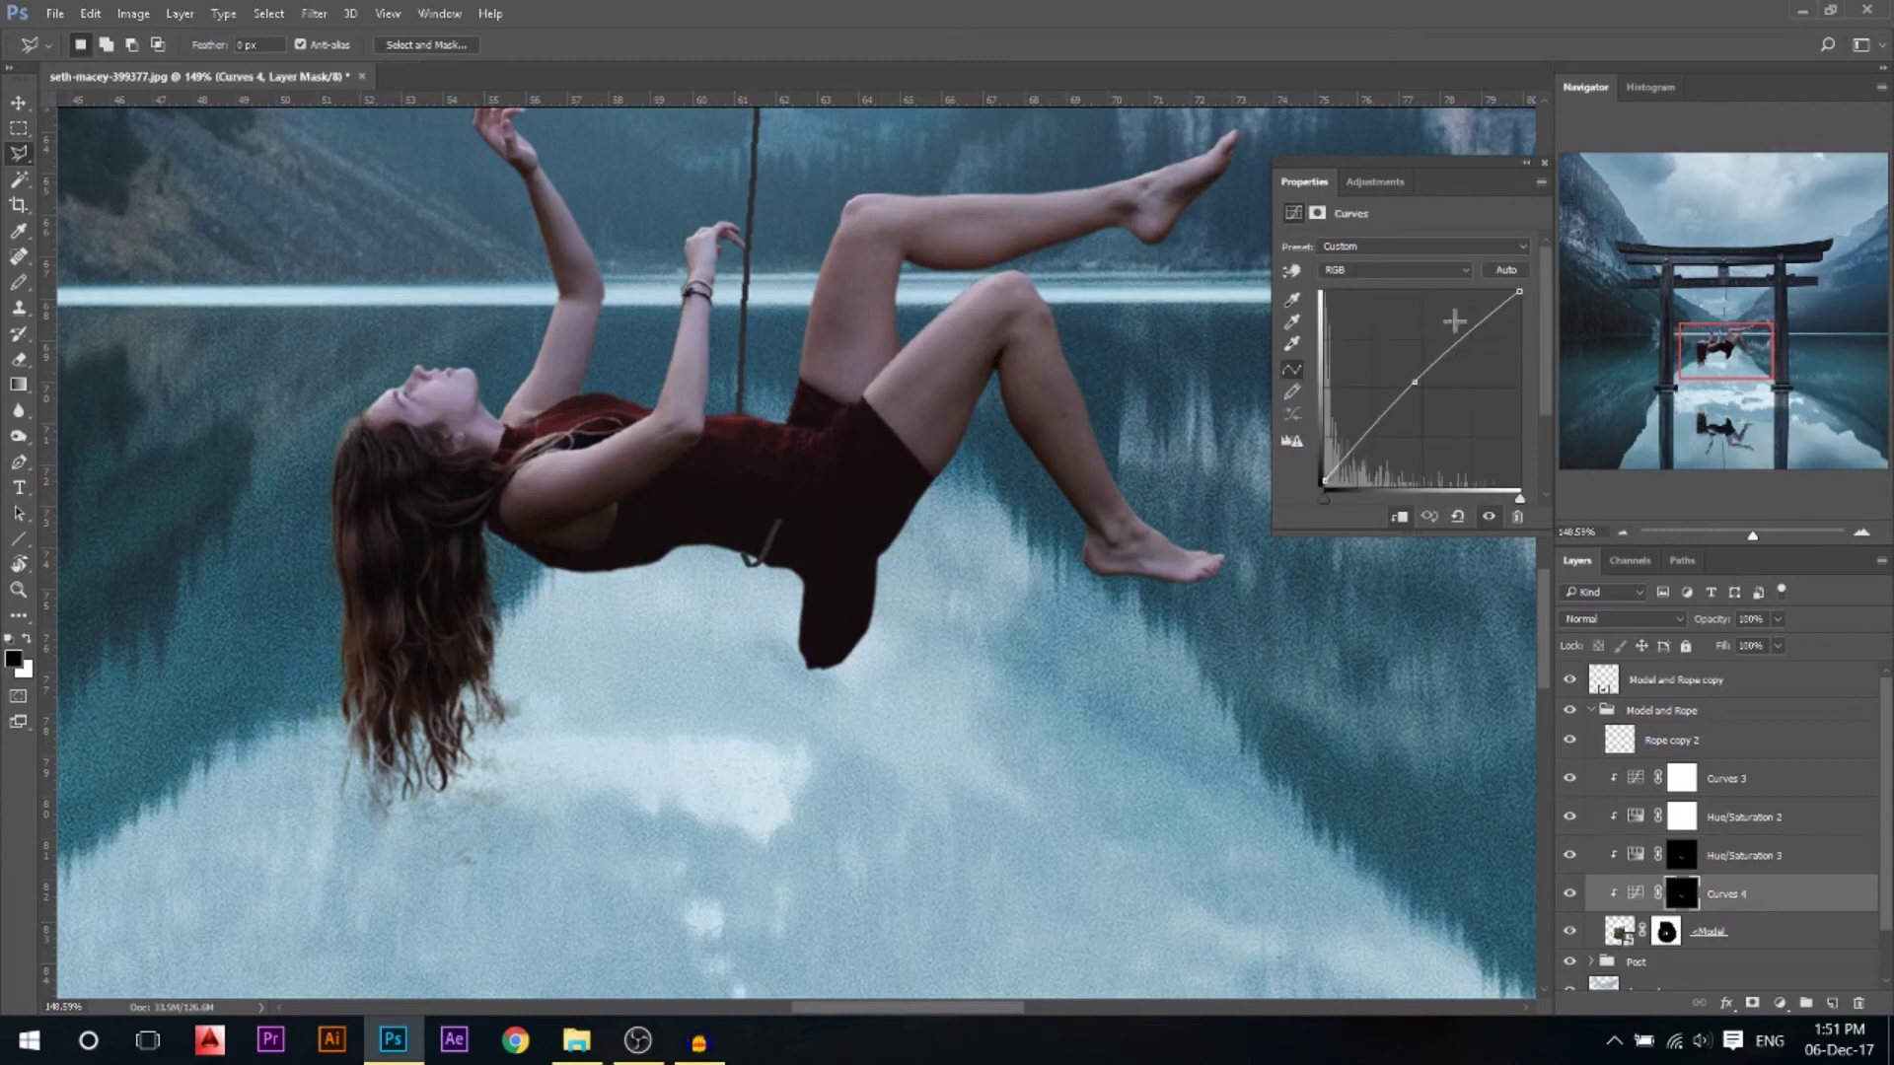
pyautogui.moveTo(1420, 377); pyautogui.dragTo(1401, 359)
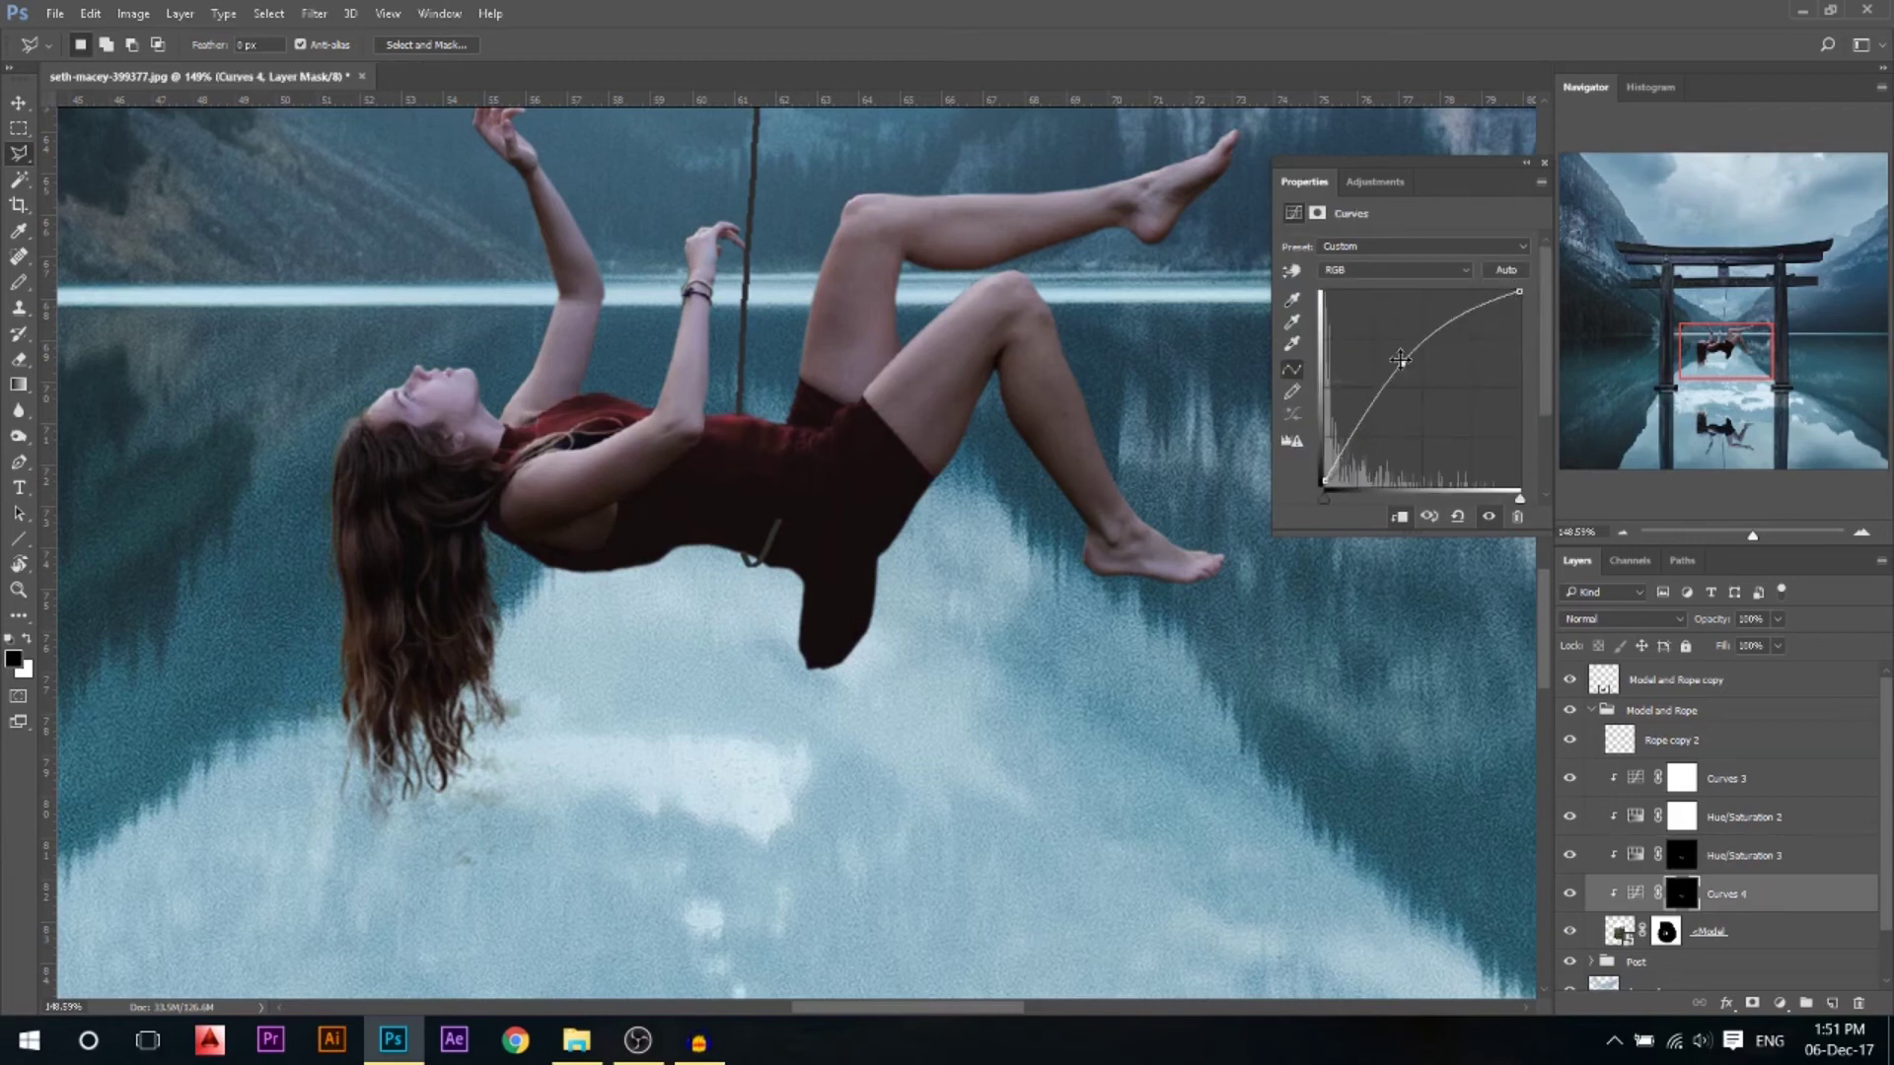
pyautogui.click(1544, 164)
pyautogui.scroll(-5, 962, 550)
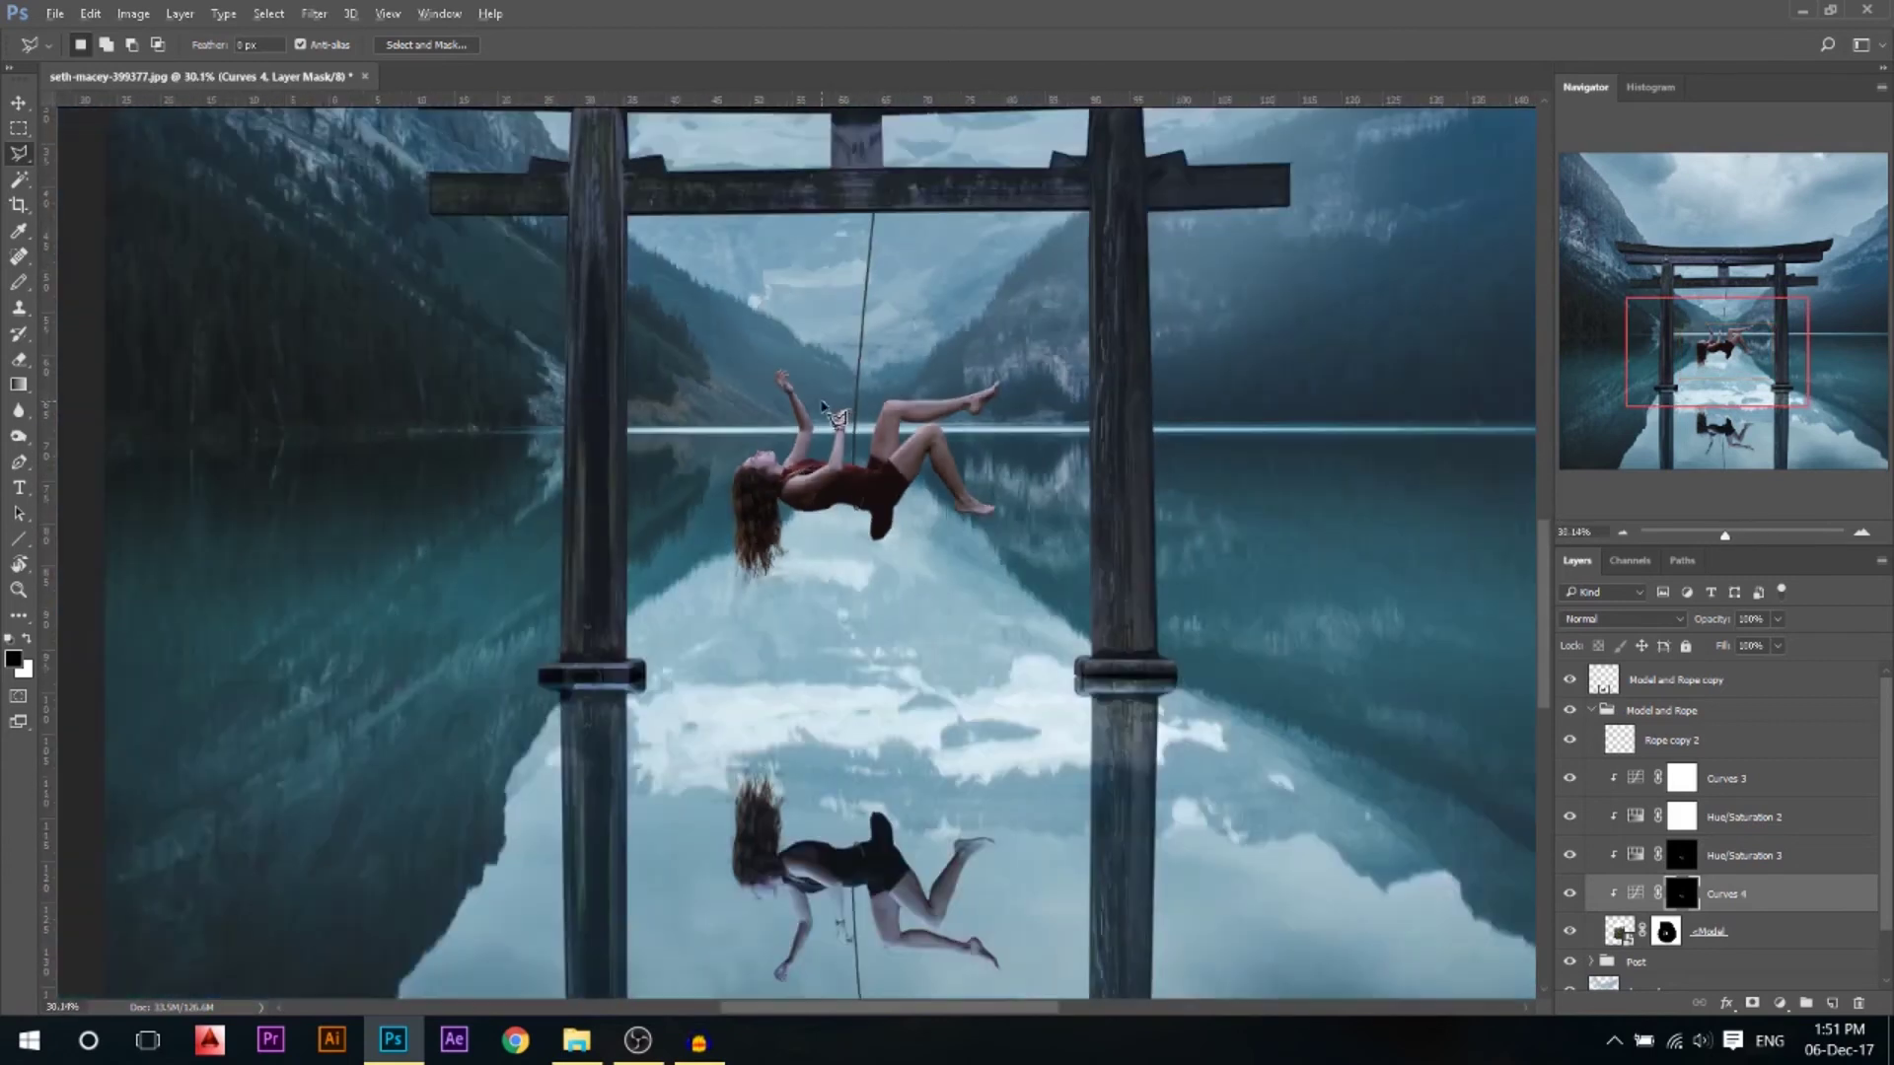
# Duplicate the dress's Hue/Saturation 3 and Curves 4 layers together to the top of the stack, above Model and Rope copy
pyautogui.press('v')
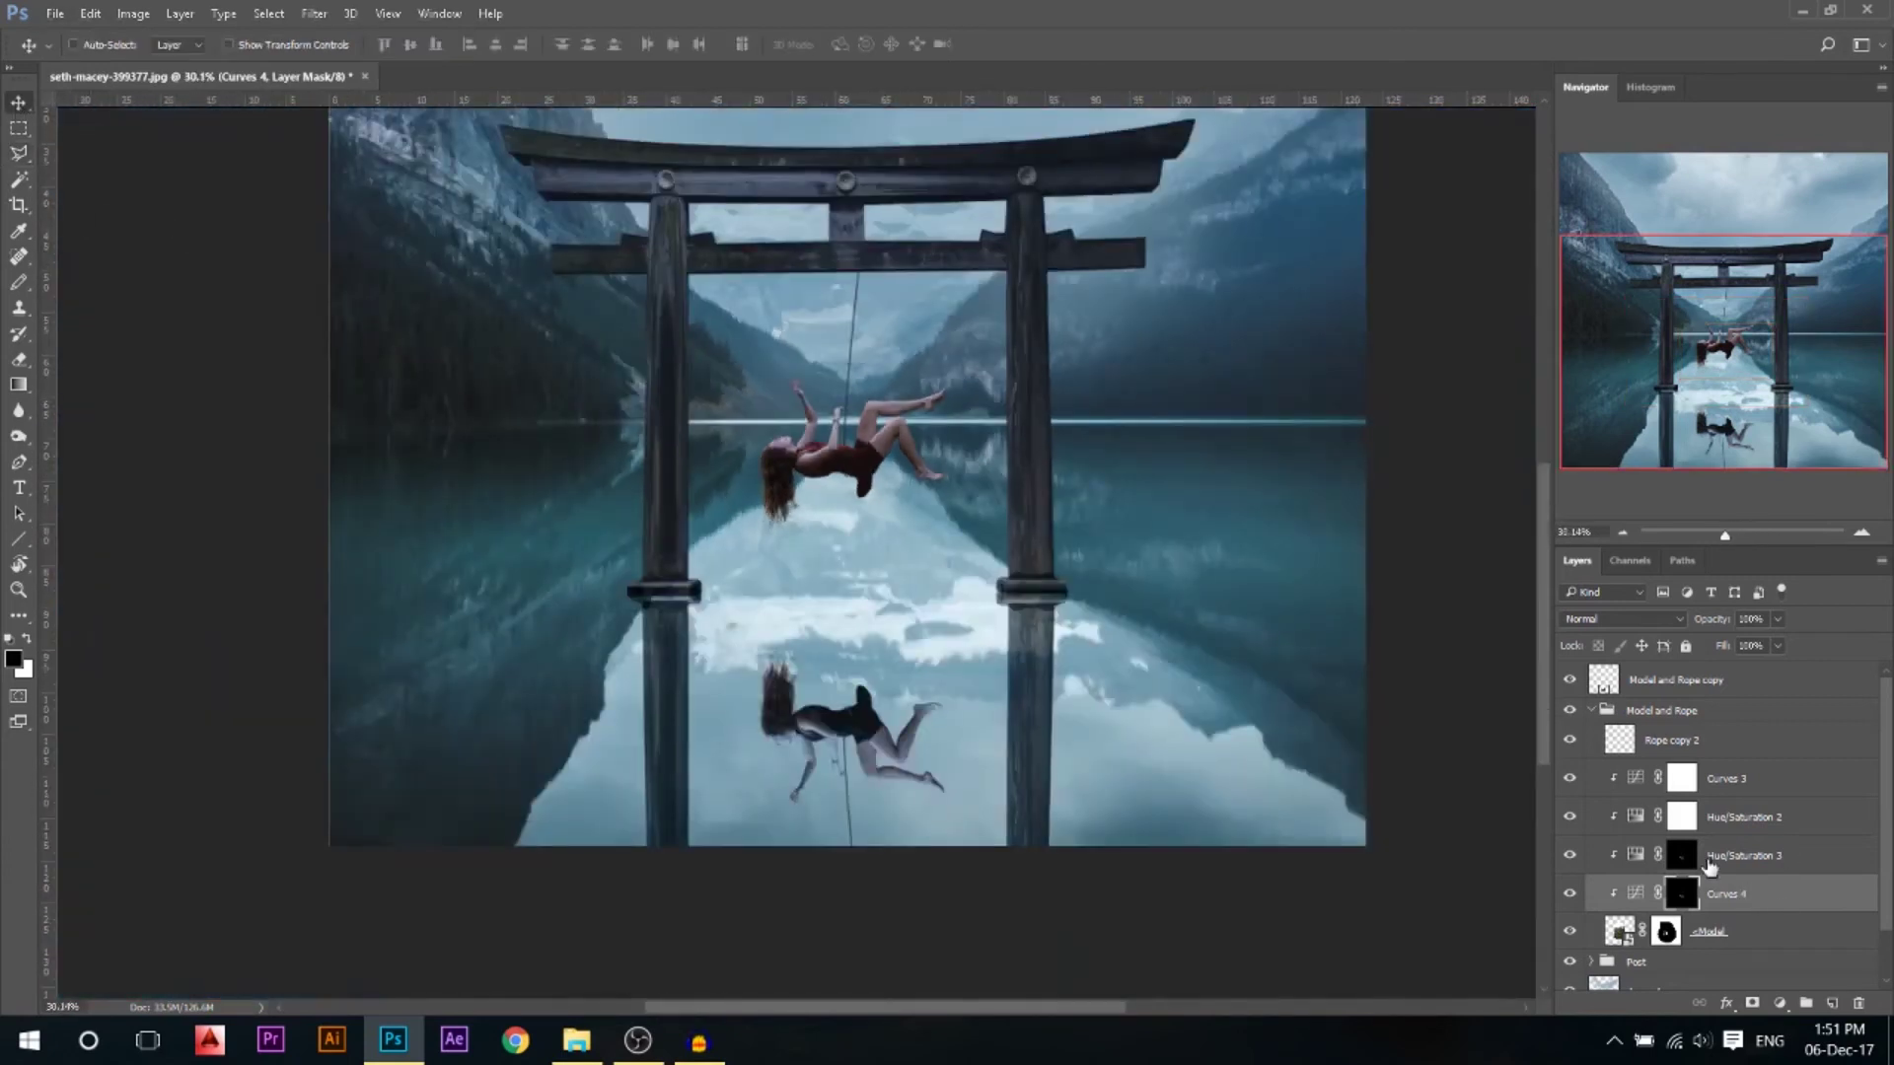
pyautogui.keyDown('shift'); pyautogui.click(1709, 865); pyautogui.keyUp('shift')
pyautogui.scroll(1, 846, 464)
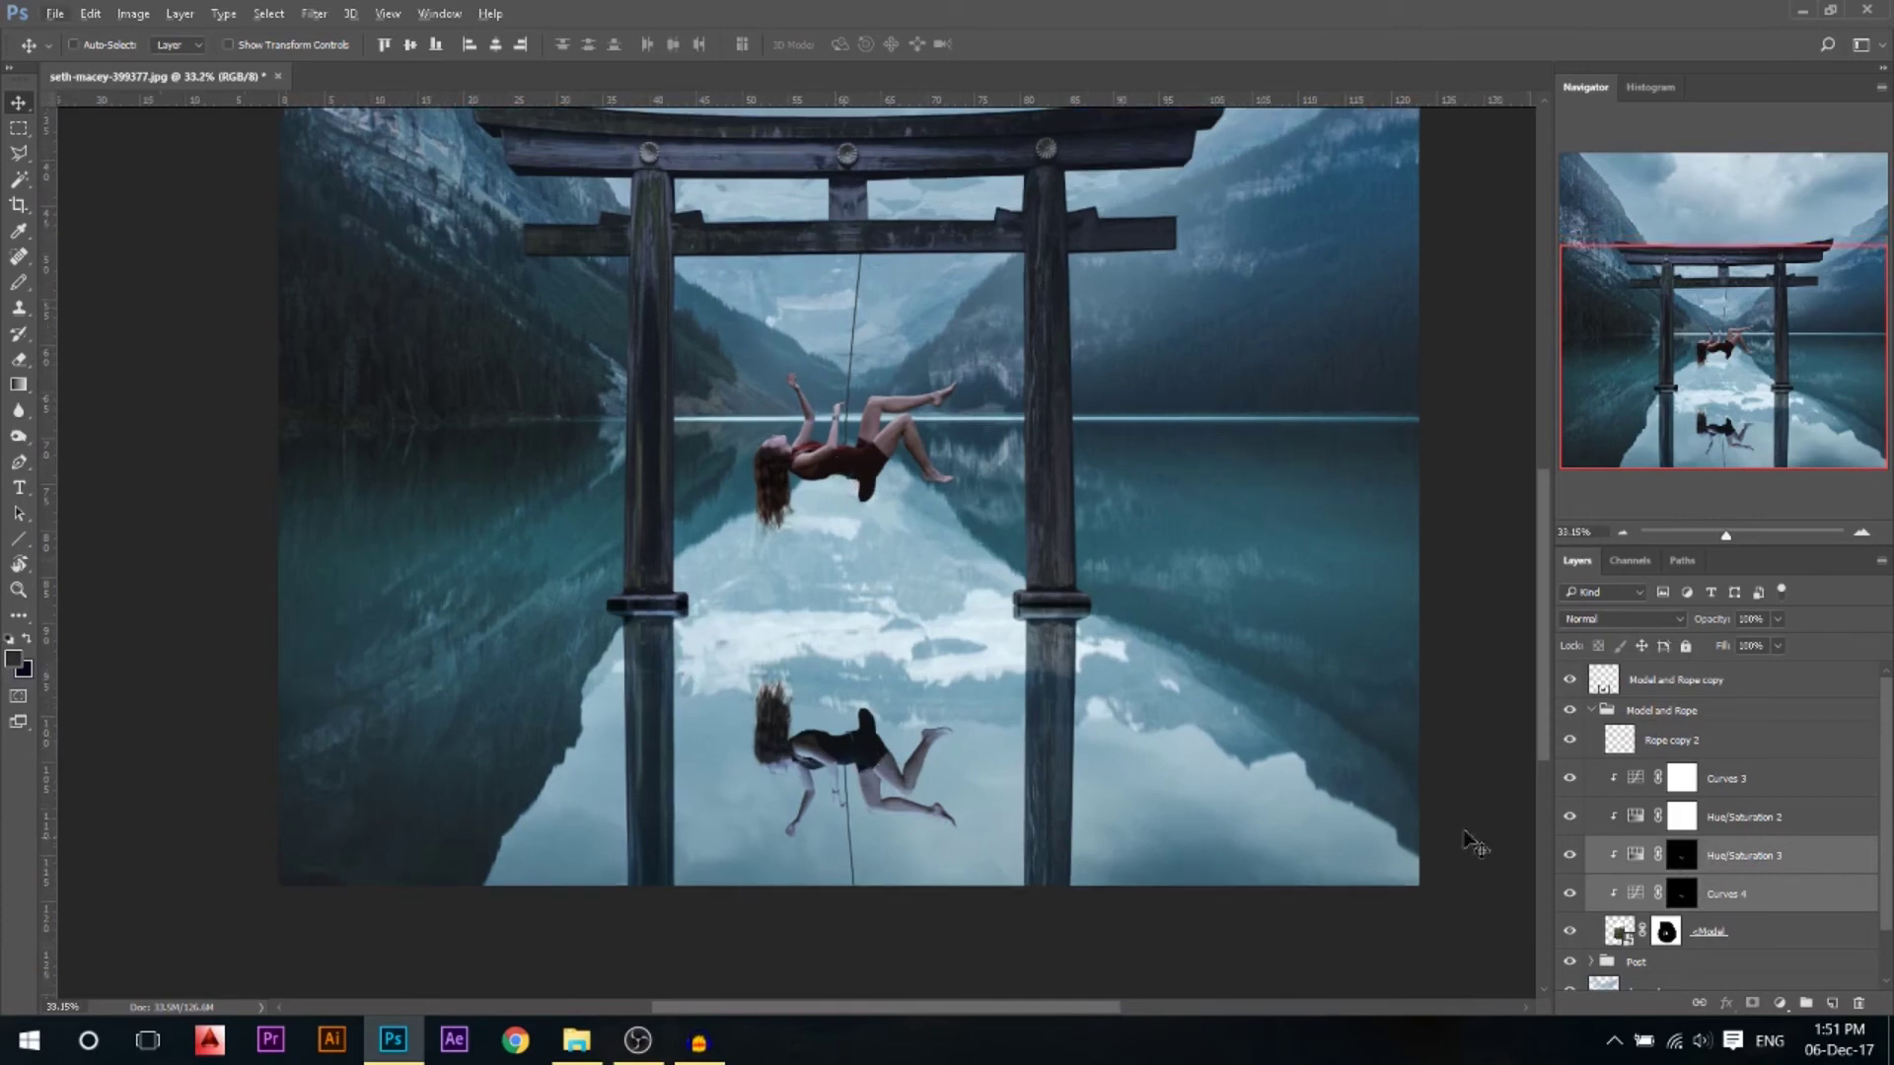
pyautogui.scroll(-1, 1755, 880)
pyautogui.scroll(1, 1733, 804)
pyautogui.moveTo(1743, 864); pyautogui.dragTo(1728, 676)
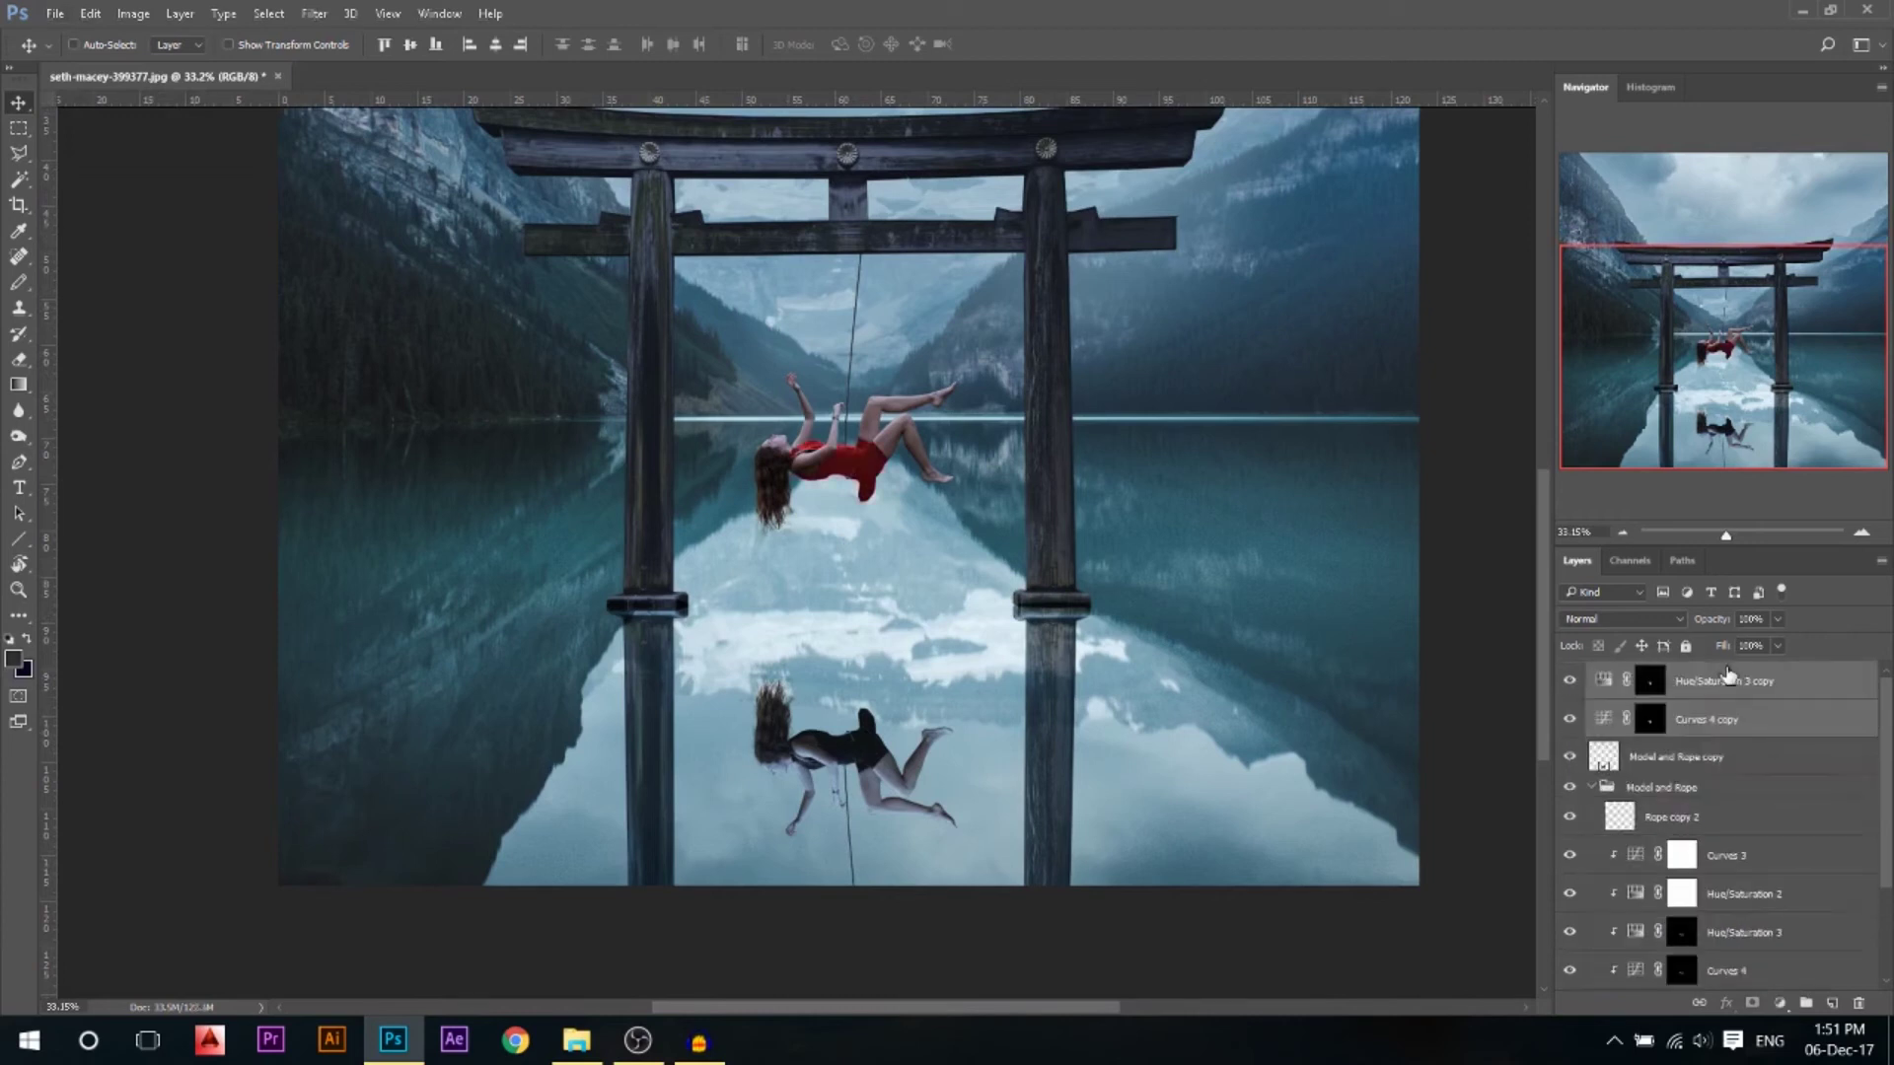
# Flip the copied adjustment masks vertically and move them onto the dress in the water reflection
pyautogui.hotkey('ctrl', 't')
pyautogui.rightClick(846, 474)
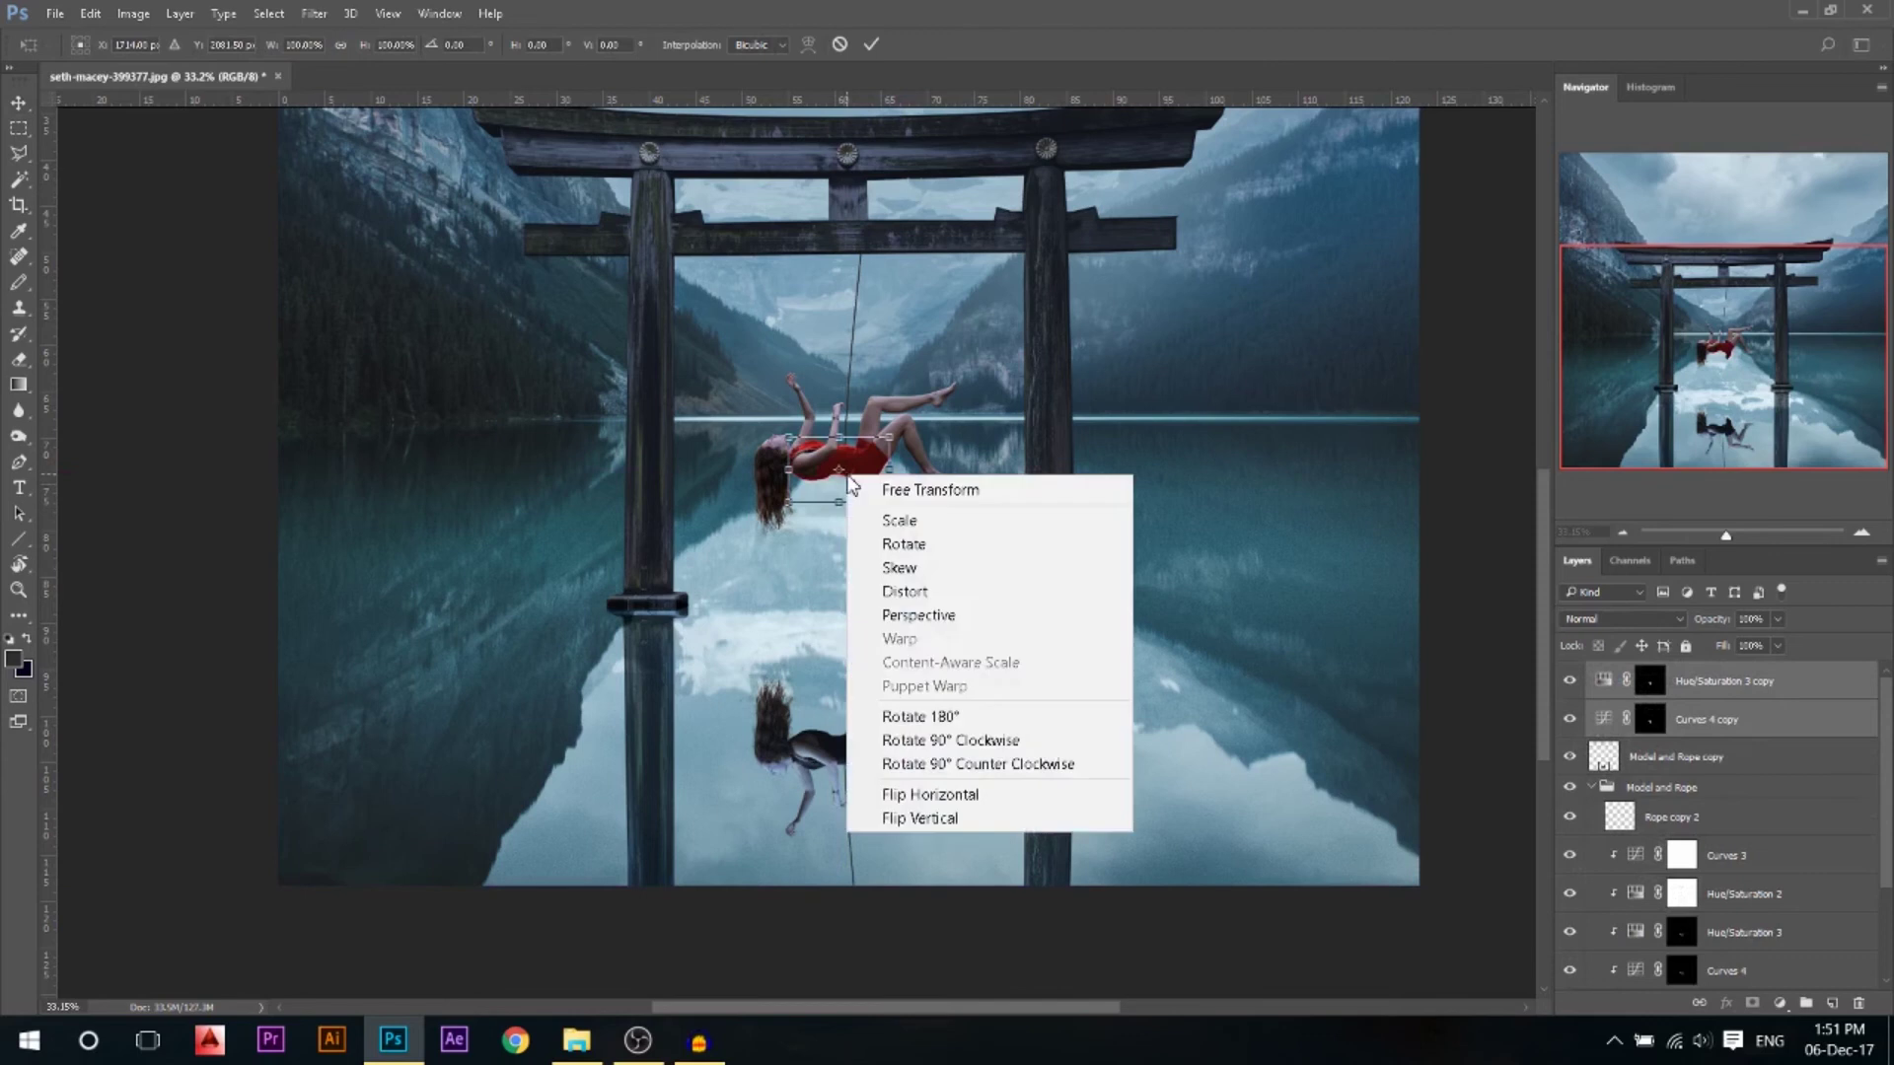
pyautogui.click(931, 818)
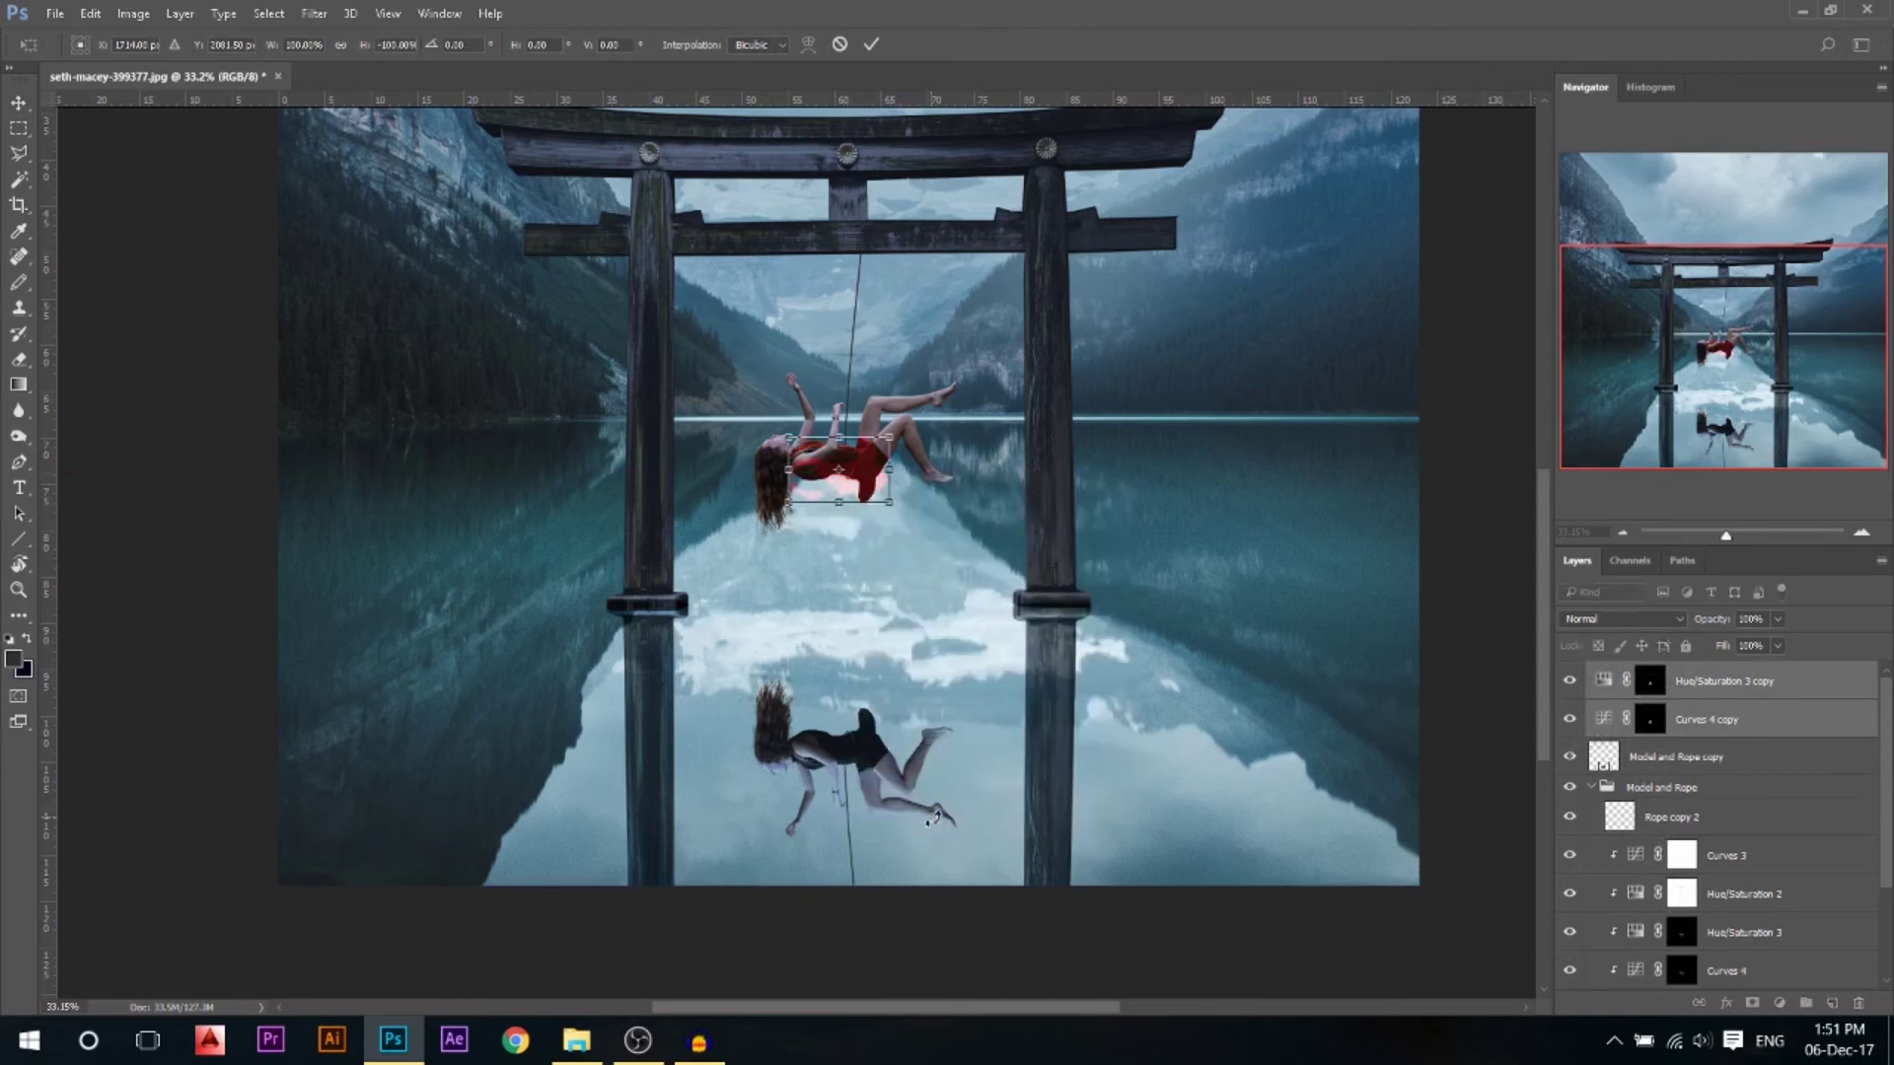
pyautogui.press('Return')
pyautogui.moveTo(864, 479); pyautogui.dragTo(878, 746)
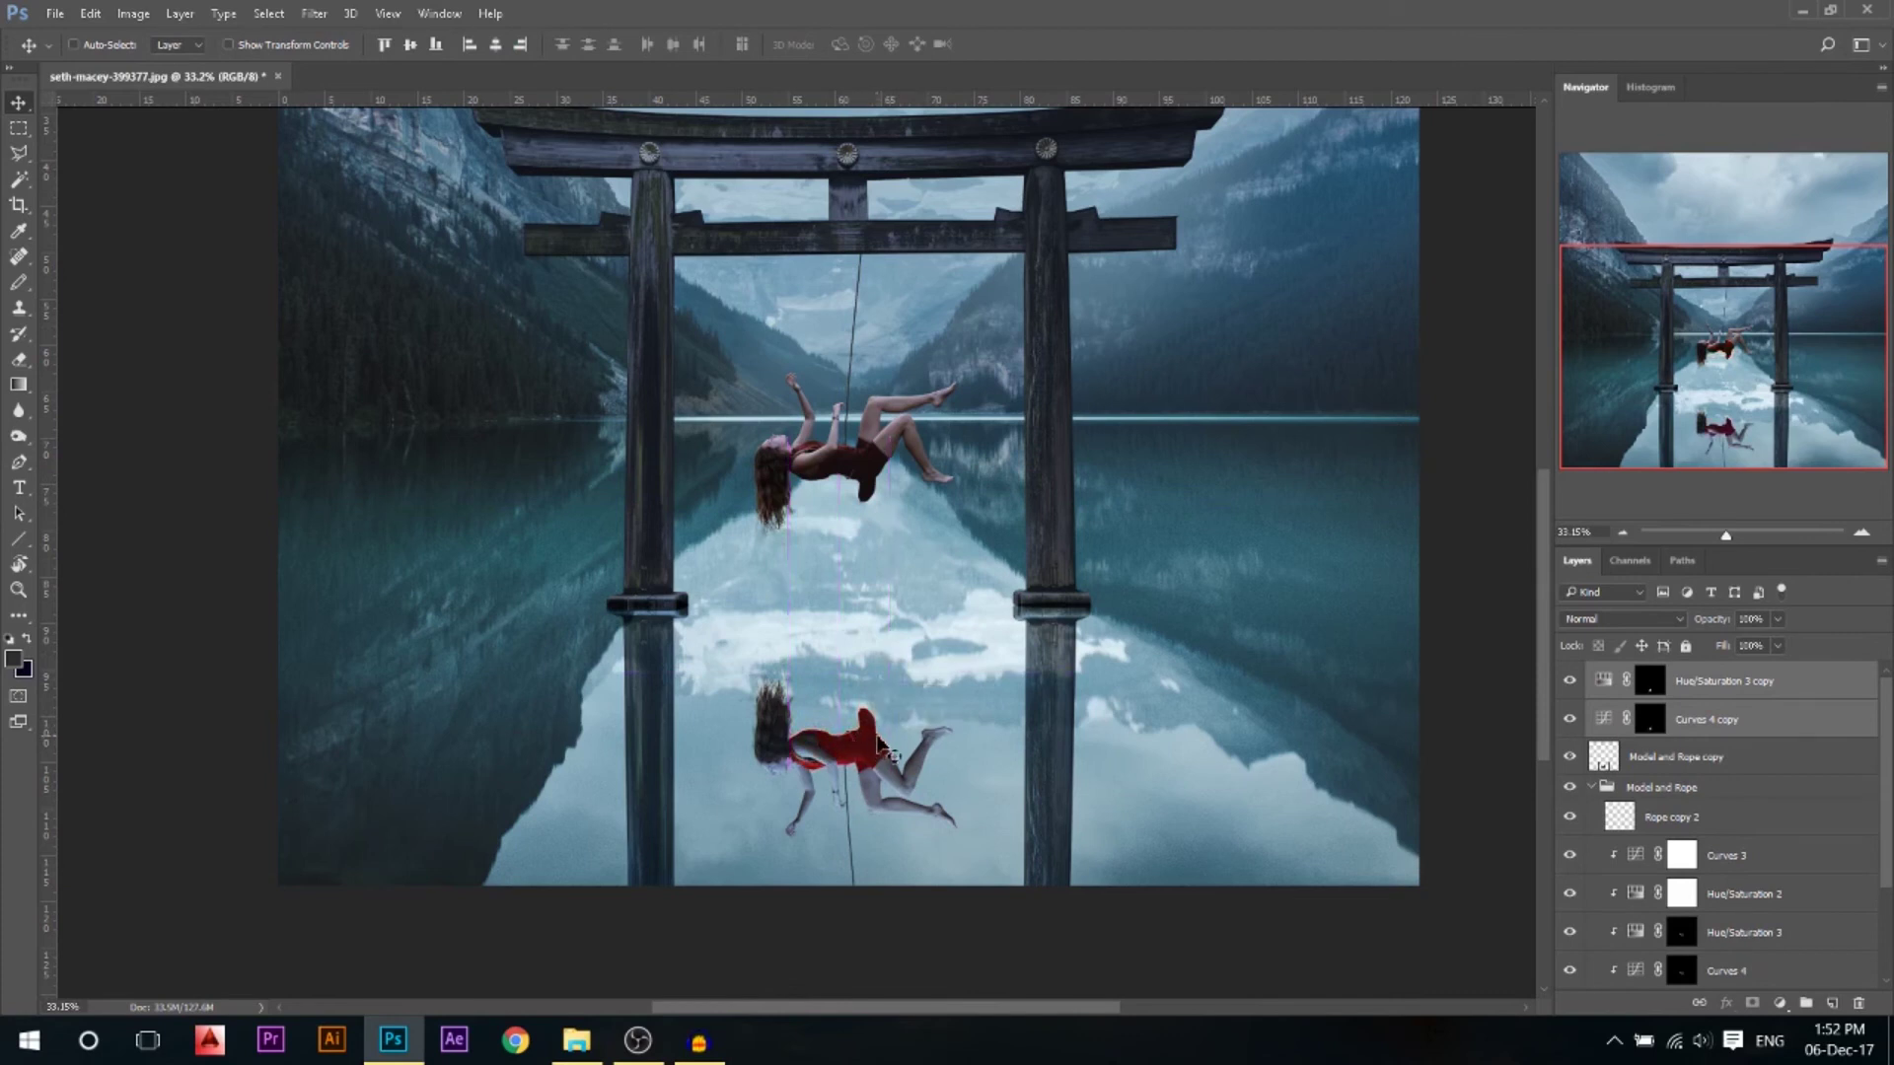
# Lower the opacity of the Curves 4 copy layer to 39% and the Hue/Saturation 3 copy layer to 50%
pyautogui.scroll(-2, 888, 754)
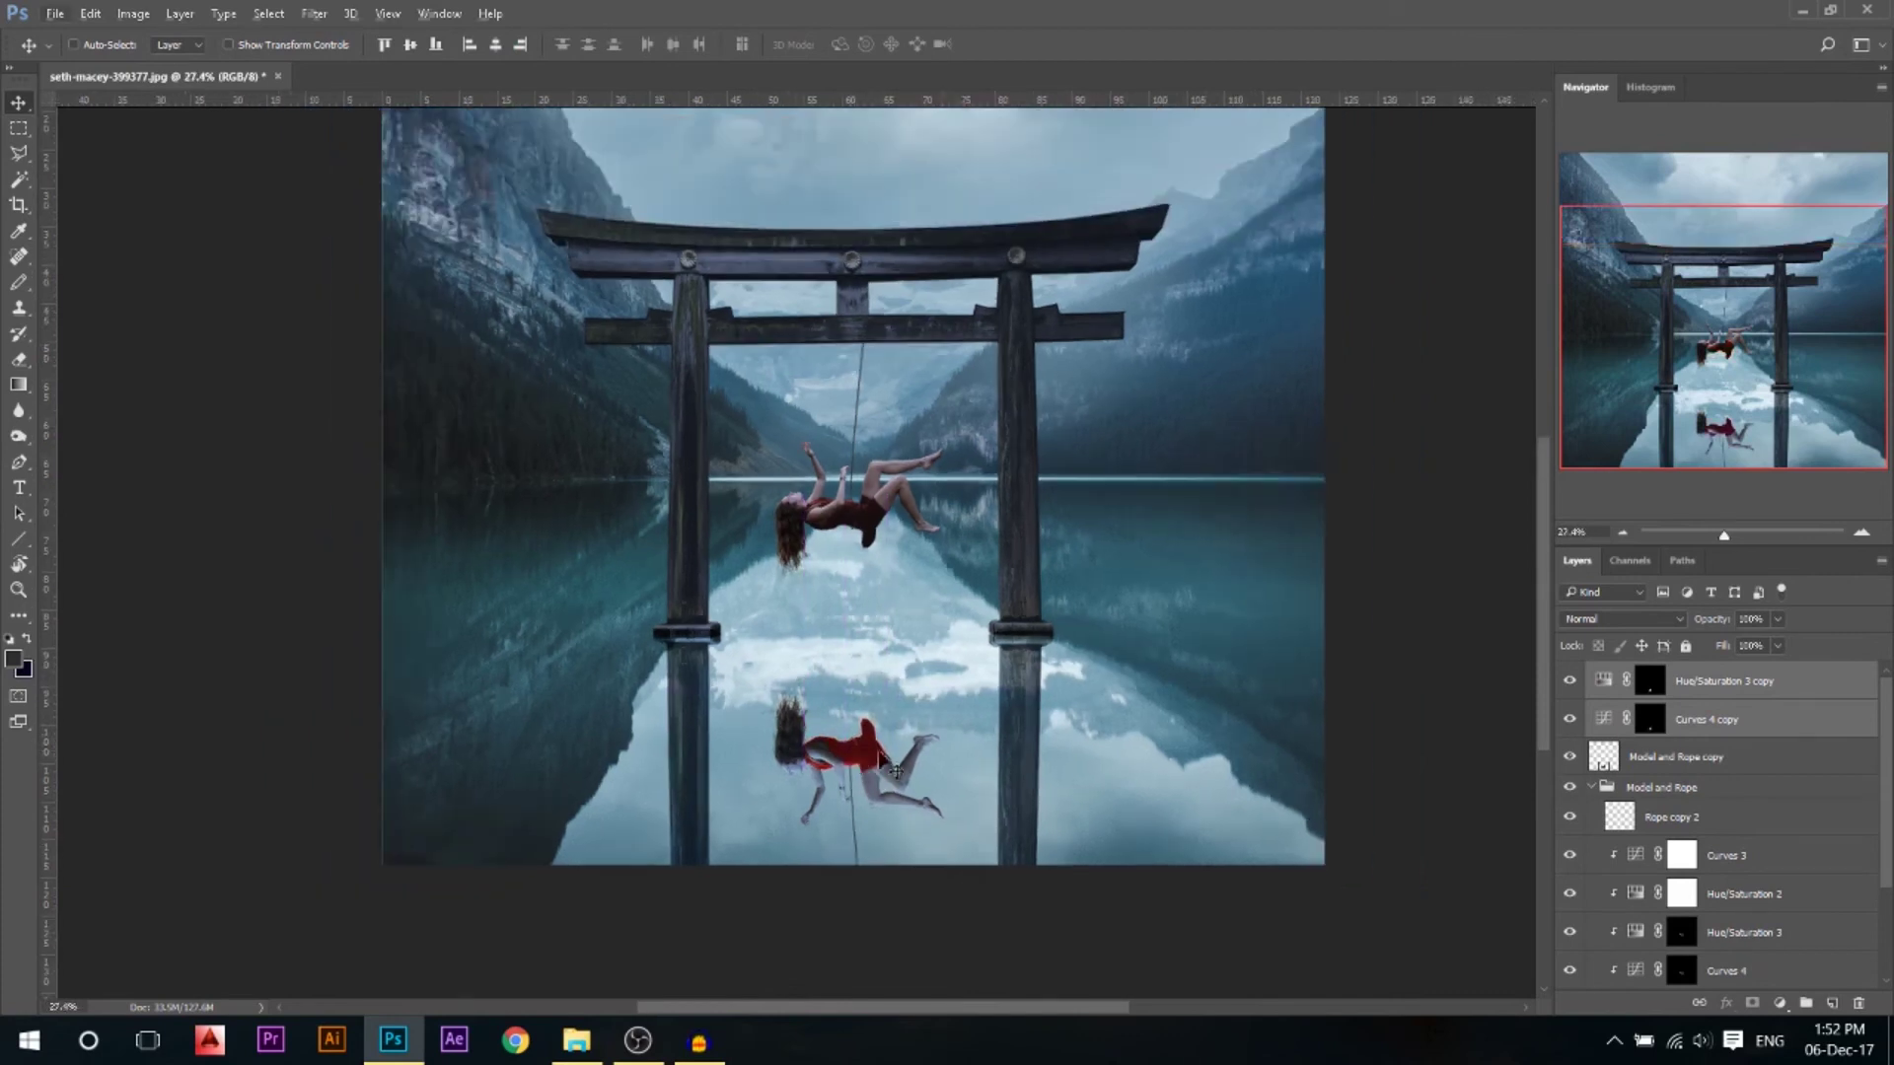
pyautogui.moveTo(1725, 631); pyautogui.dragTo(1718, 622)
pyautogui.click(1714, 718)
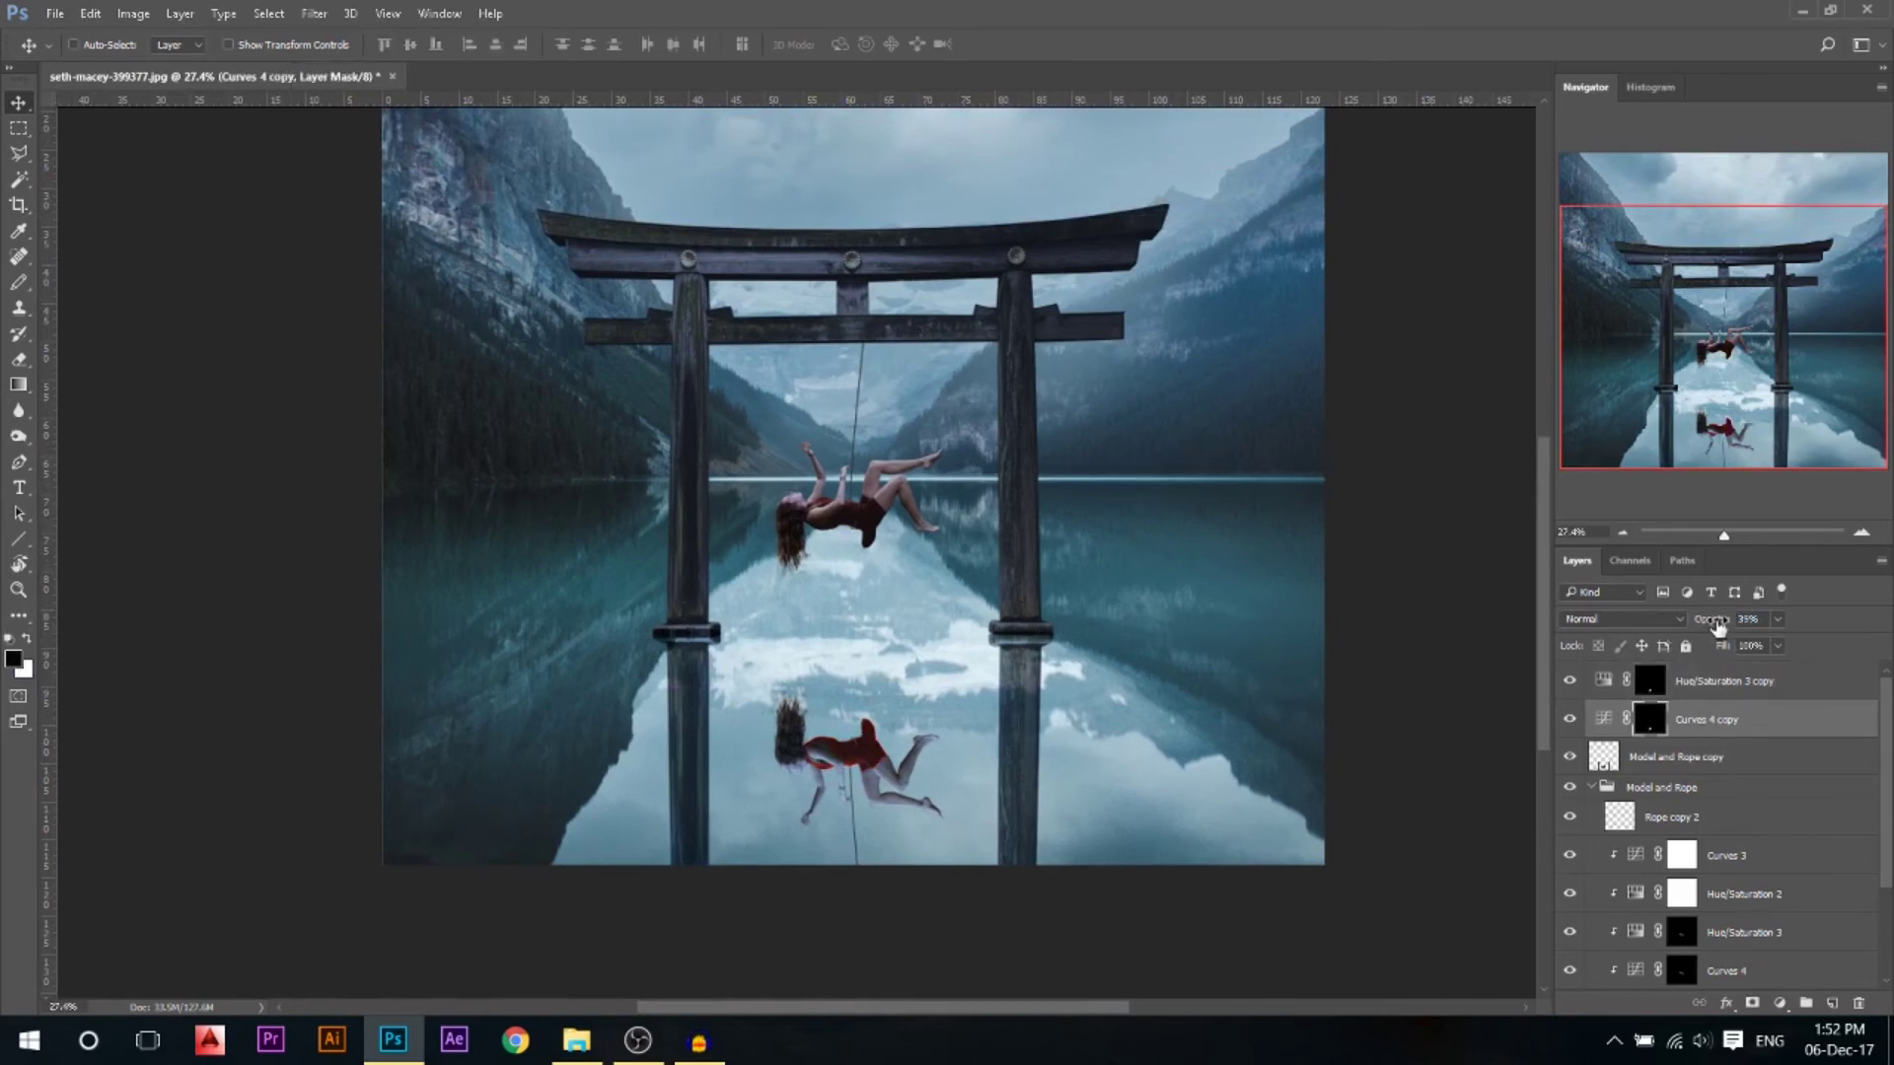
pyautogui.click(1709, 691)
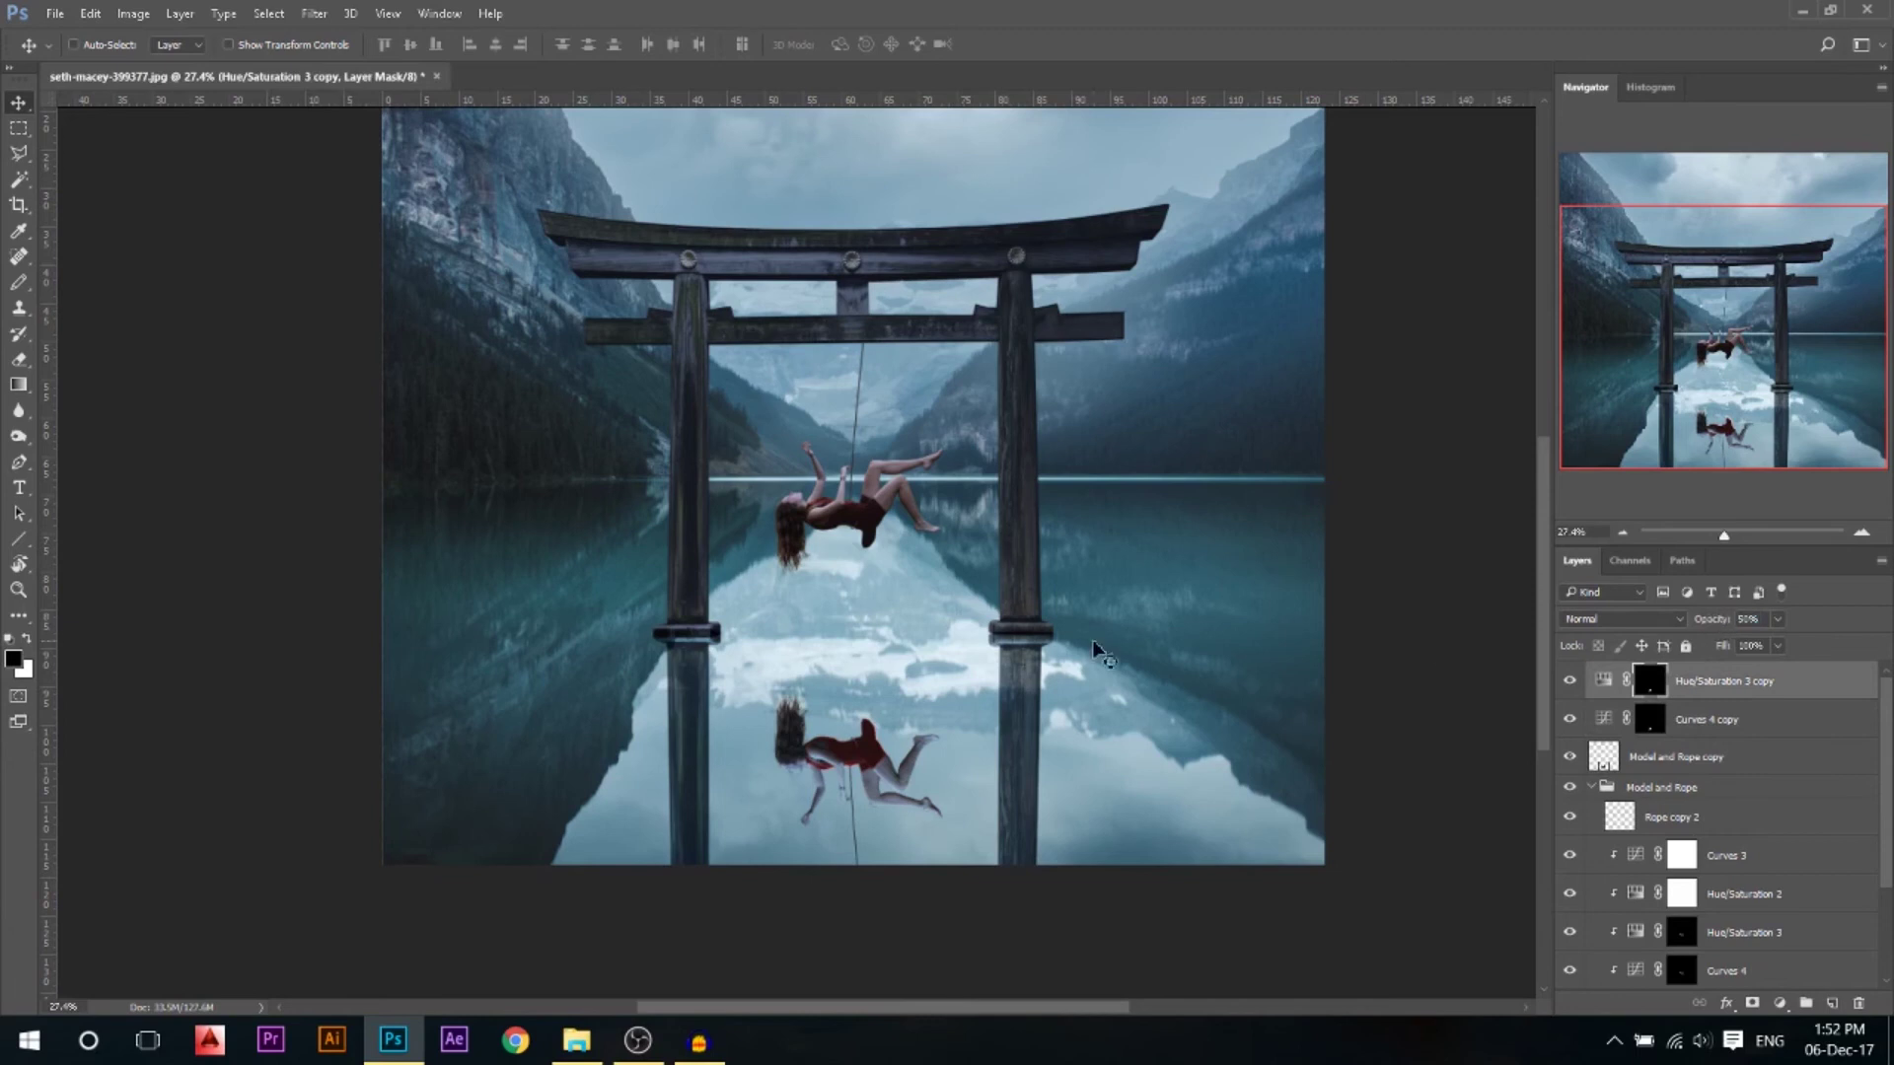
# Add two Brightness/Contrast adjustment layers at the top of the layer stack
pyautogui.scroll(-3, 1100, 651)
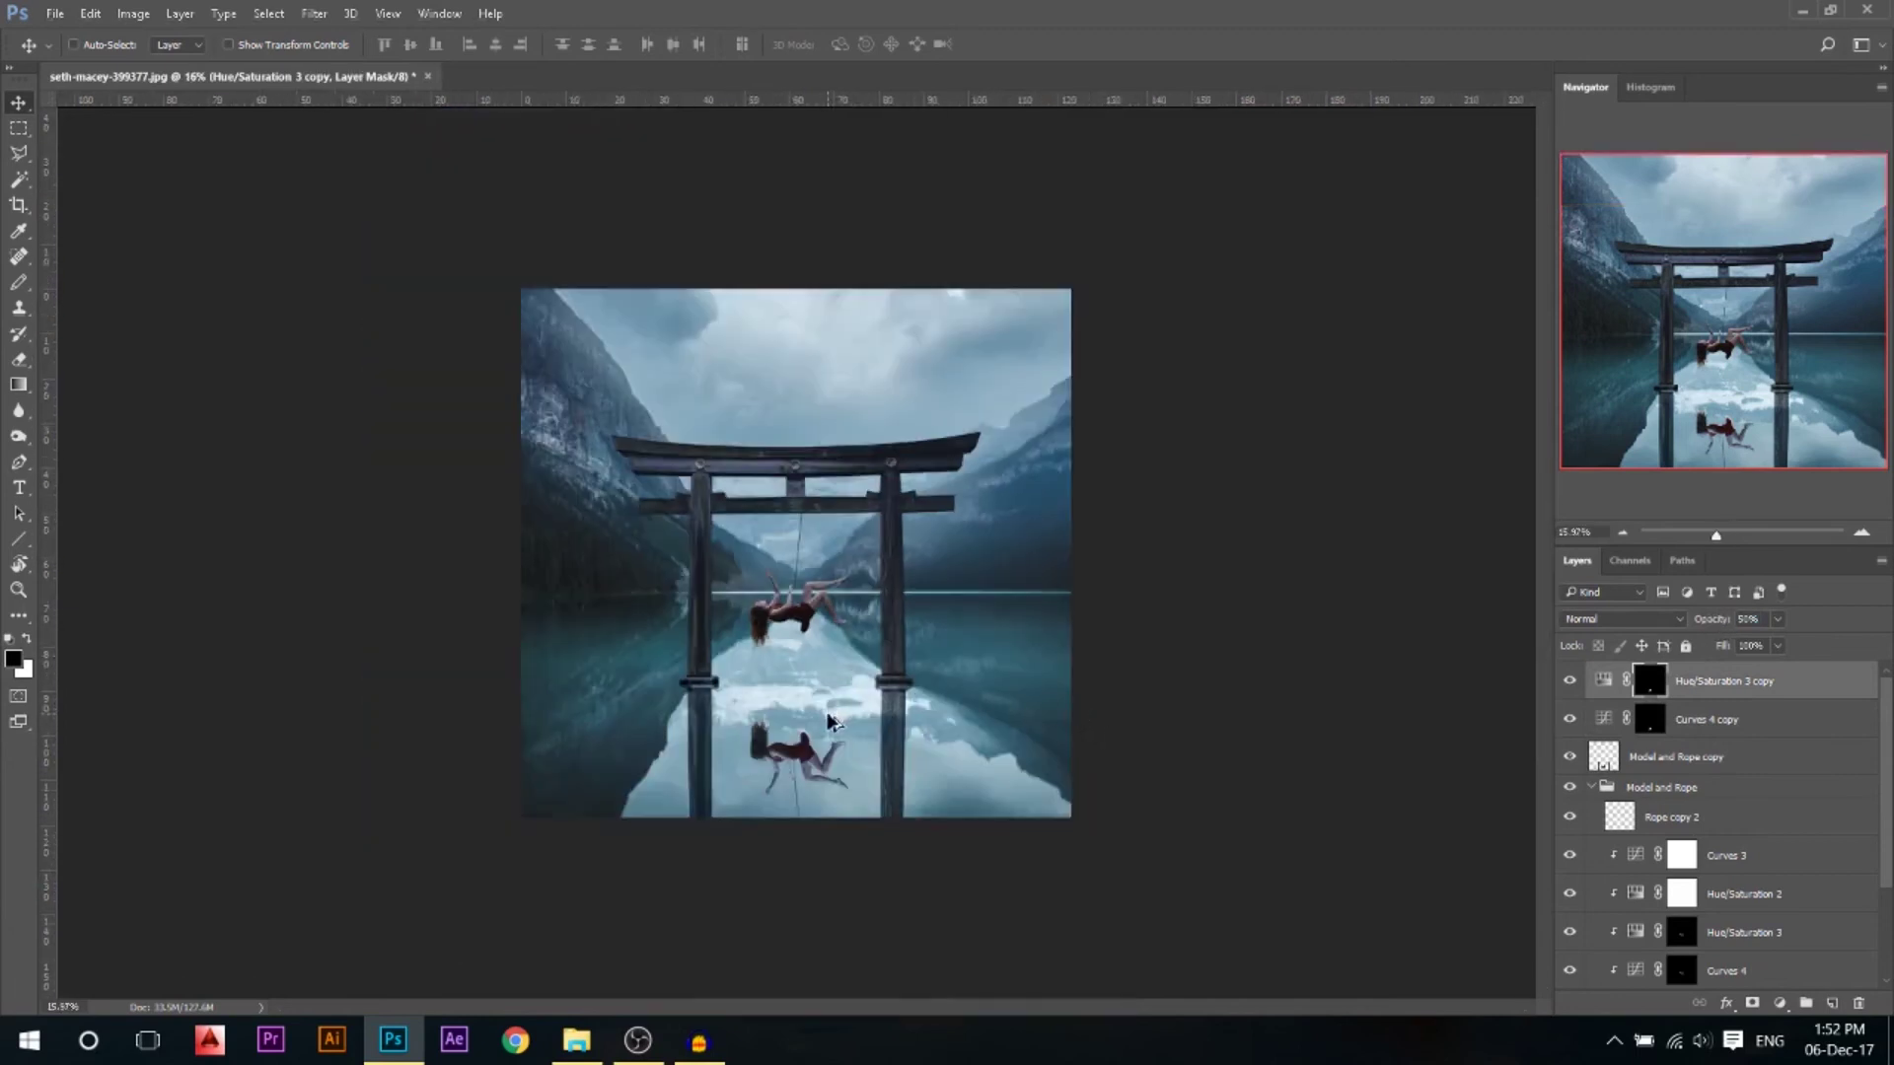
pyautogui.scroll(1, 829, 722)
pyautogui.scroll(2, 780, 672)
pyautogui.scroll(-2, 998, 612)
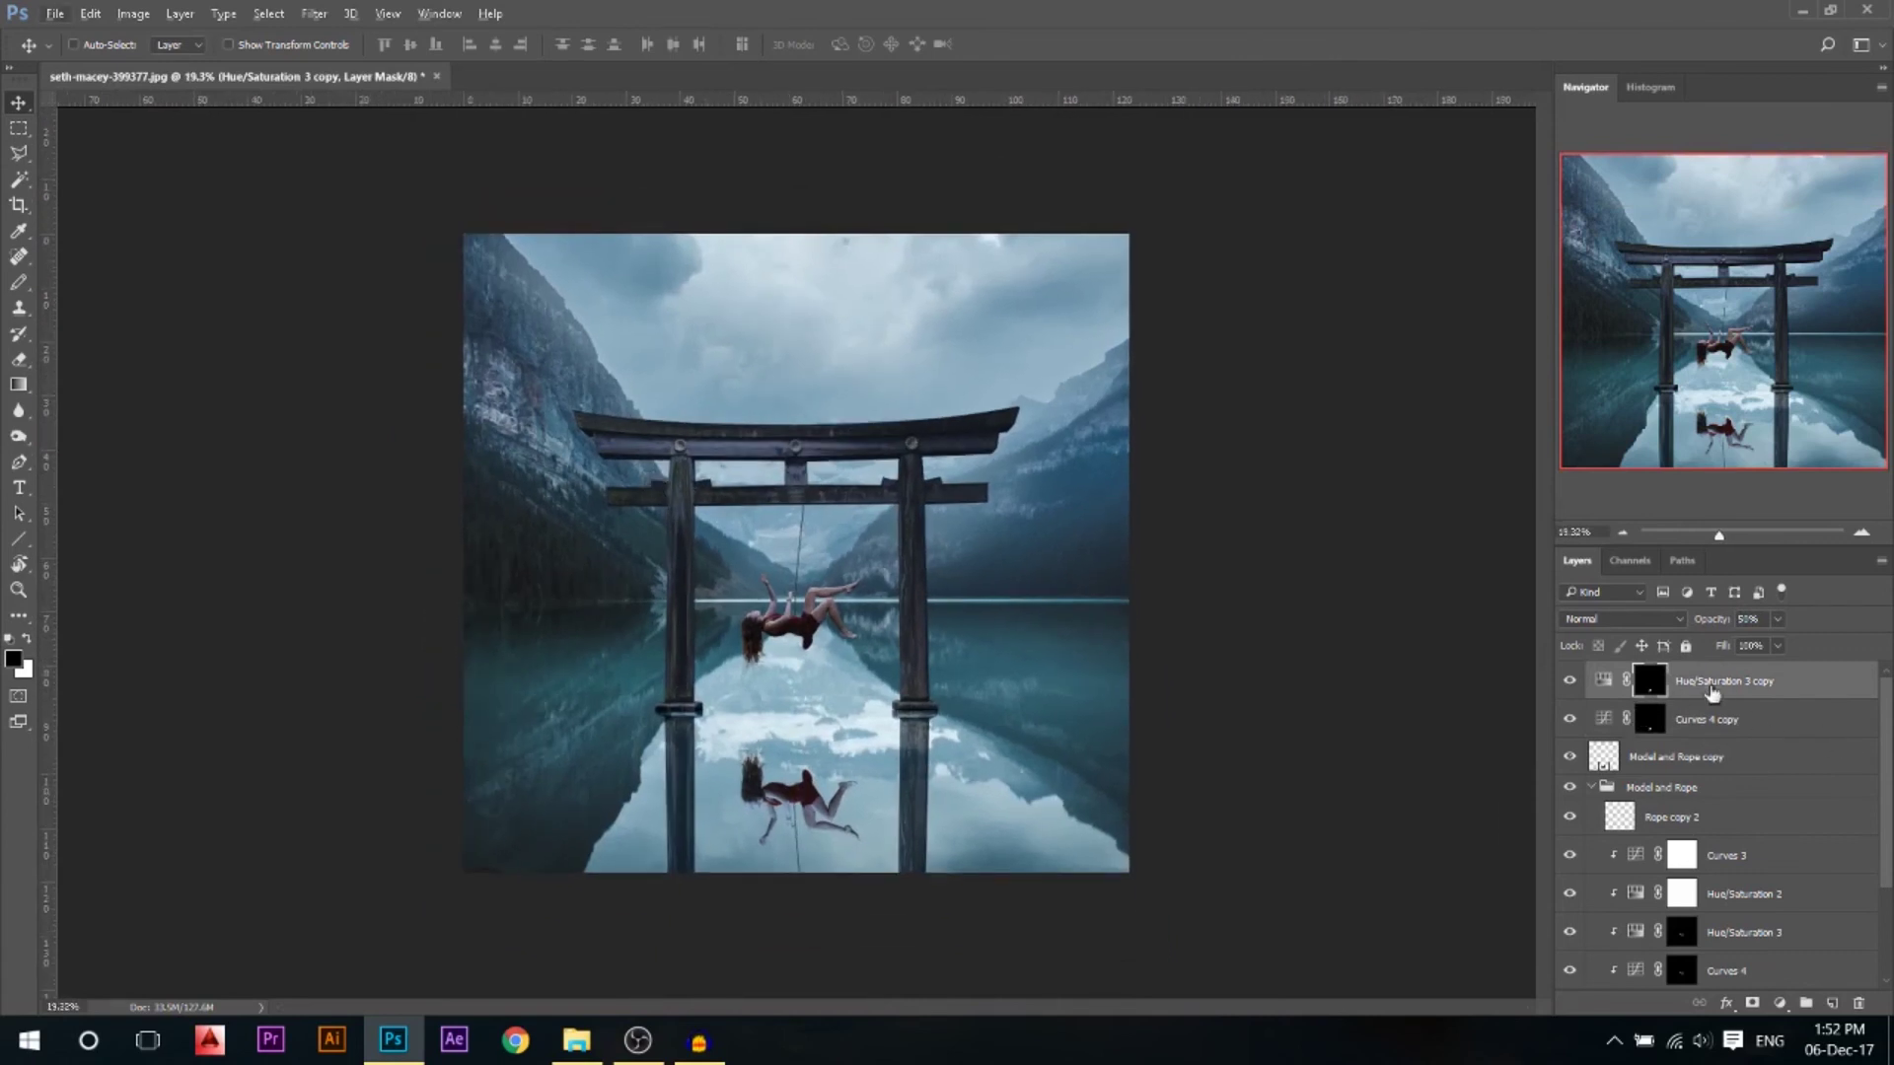
pyautogui.click(1780, 1003)
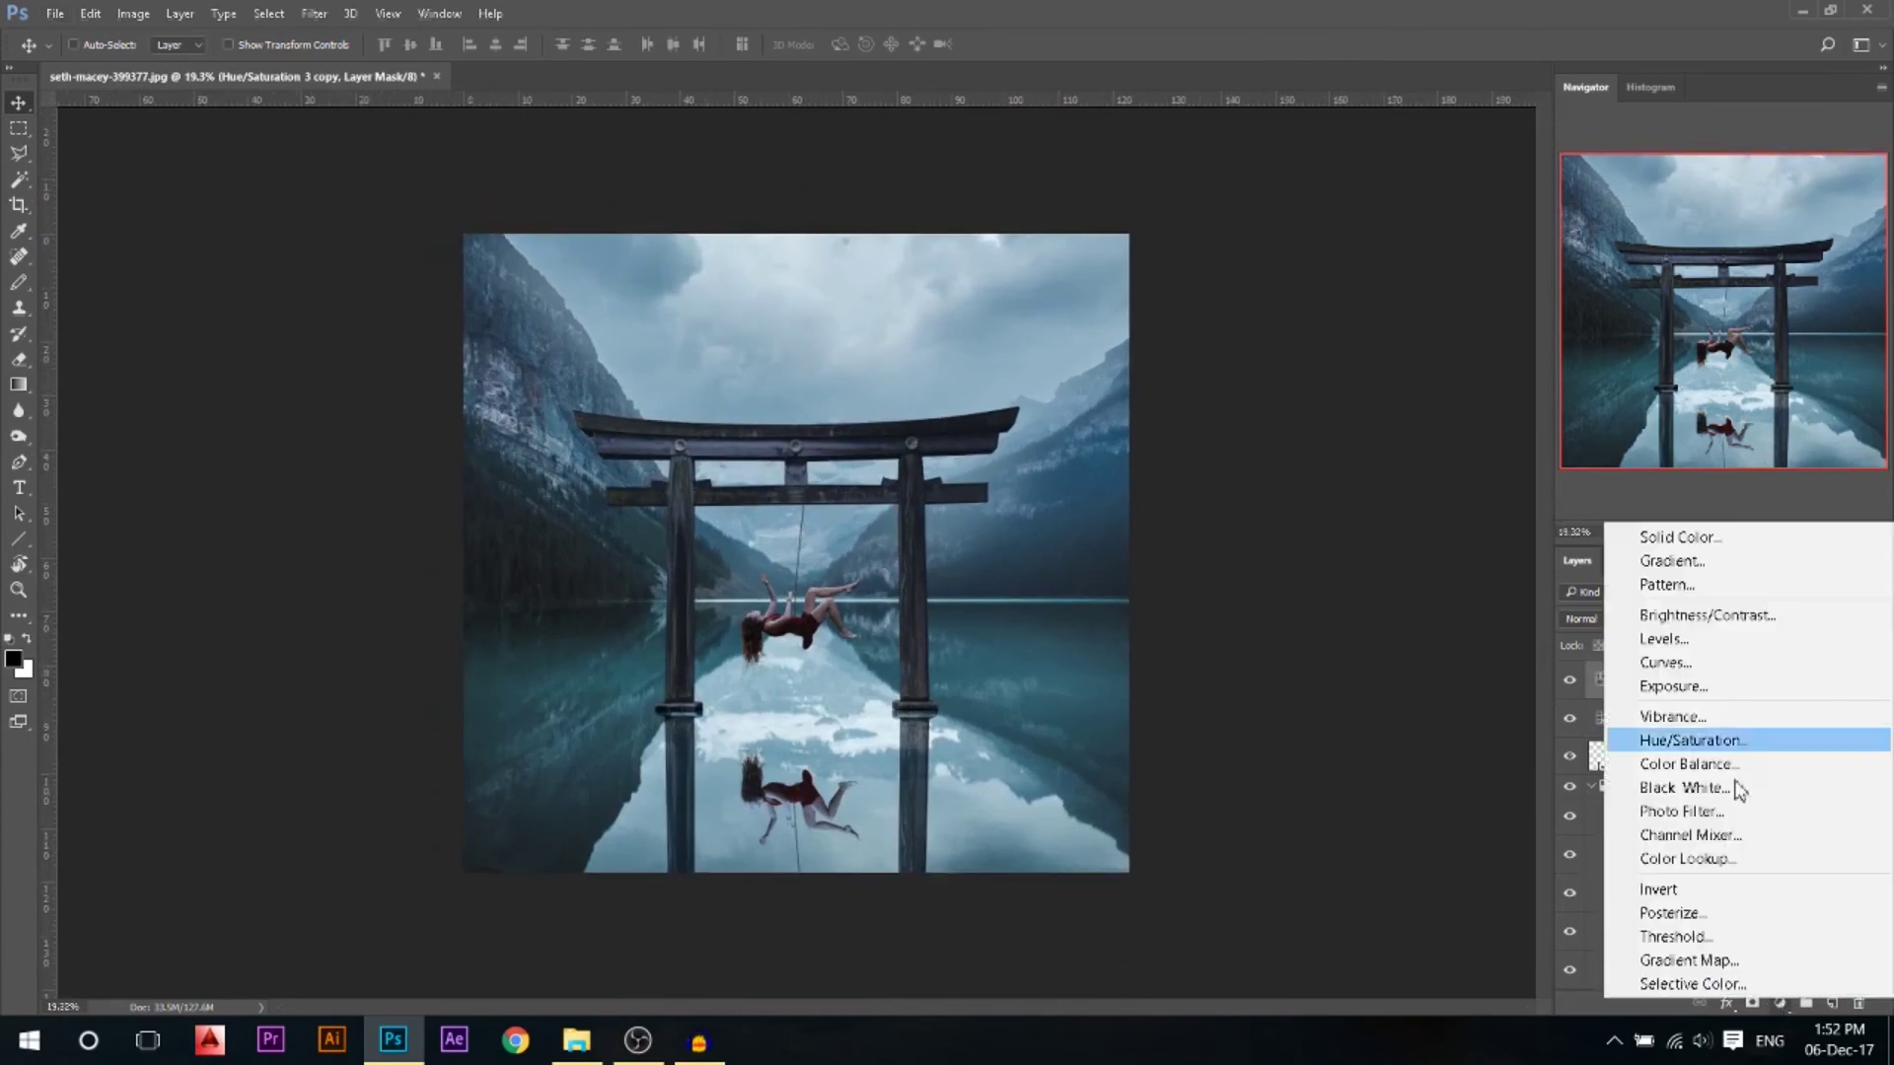
pyautogui.click(1707, 615)
pyautogui.click(1779, 1004)
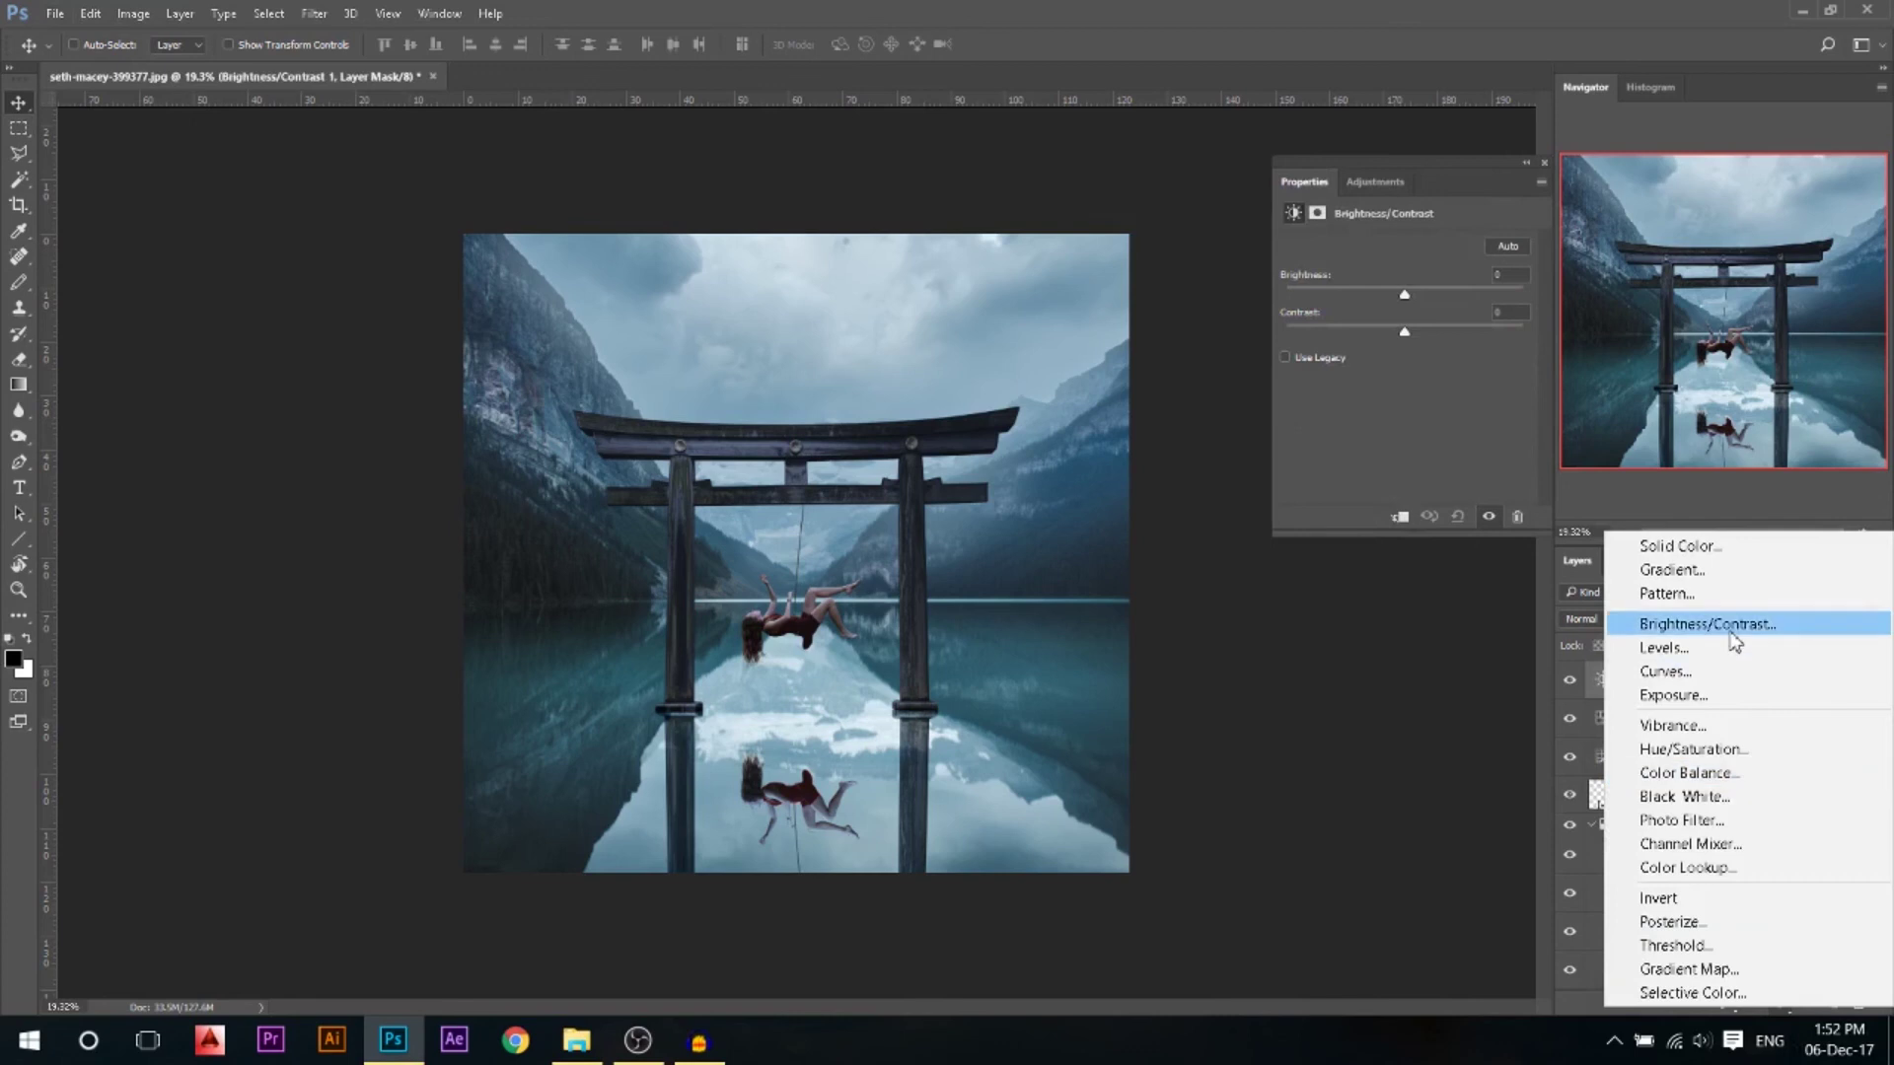
pyautogui.click(1729, 631)
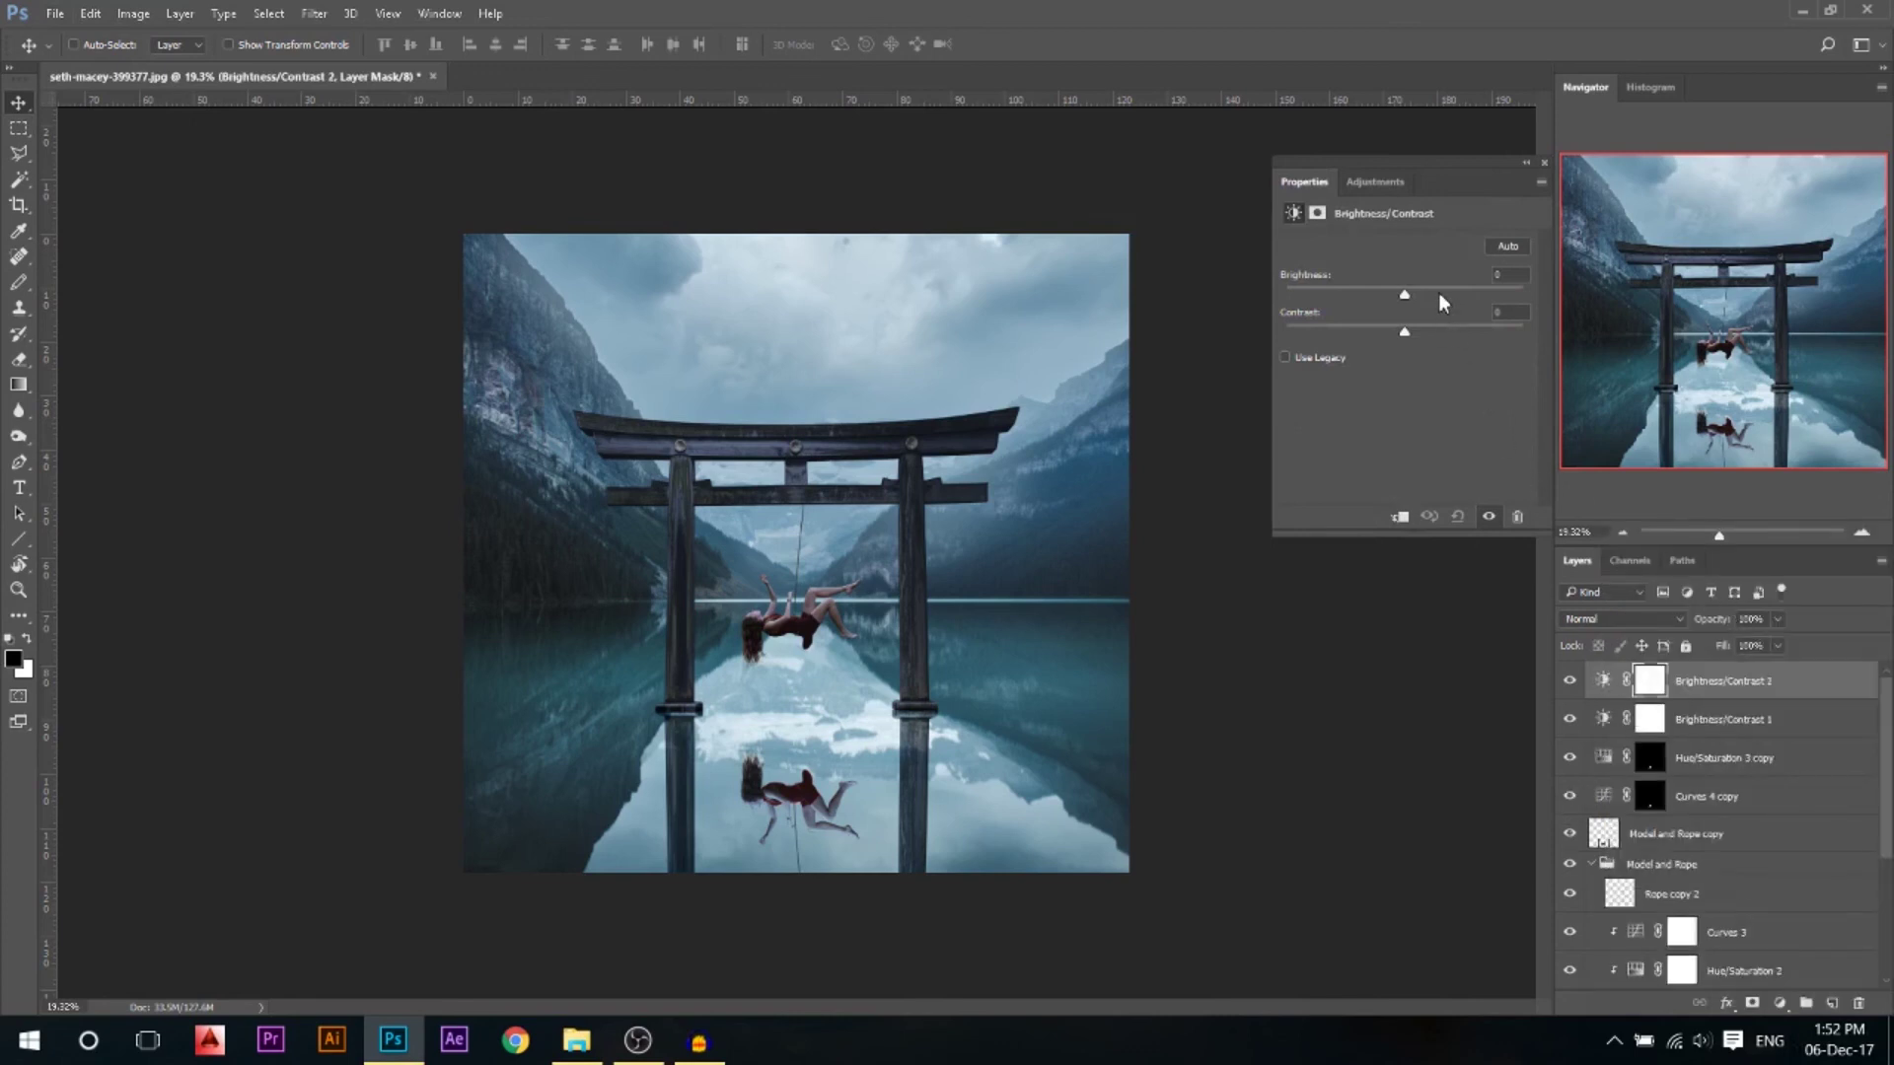
# Set the upper Brightness/Contrast layer's brightness to 39 and the lower one's to about -40
pyautogui.click(1439, 294)
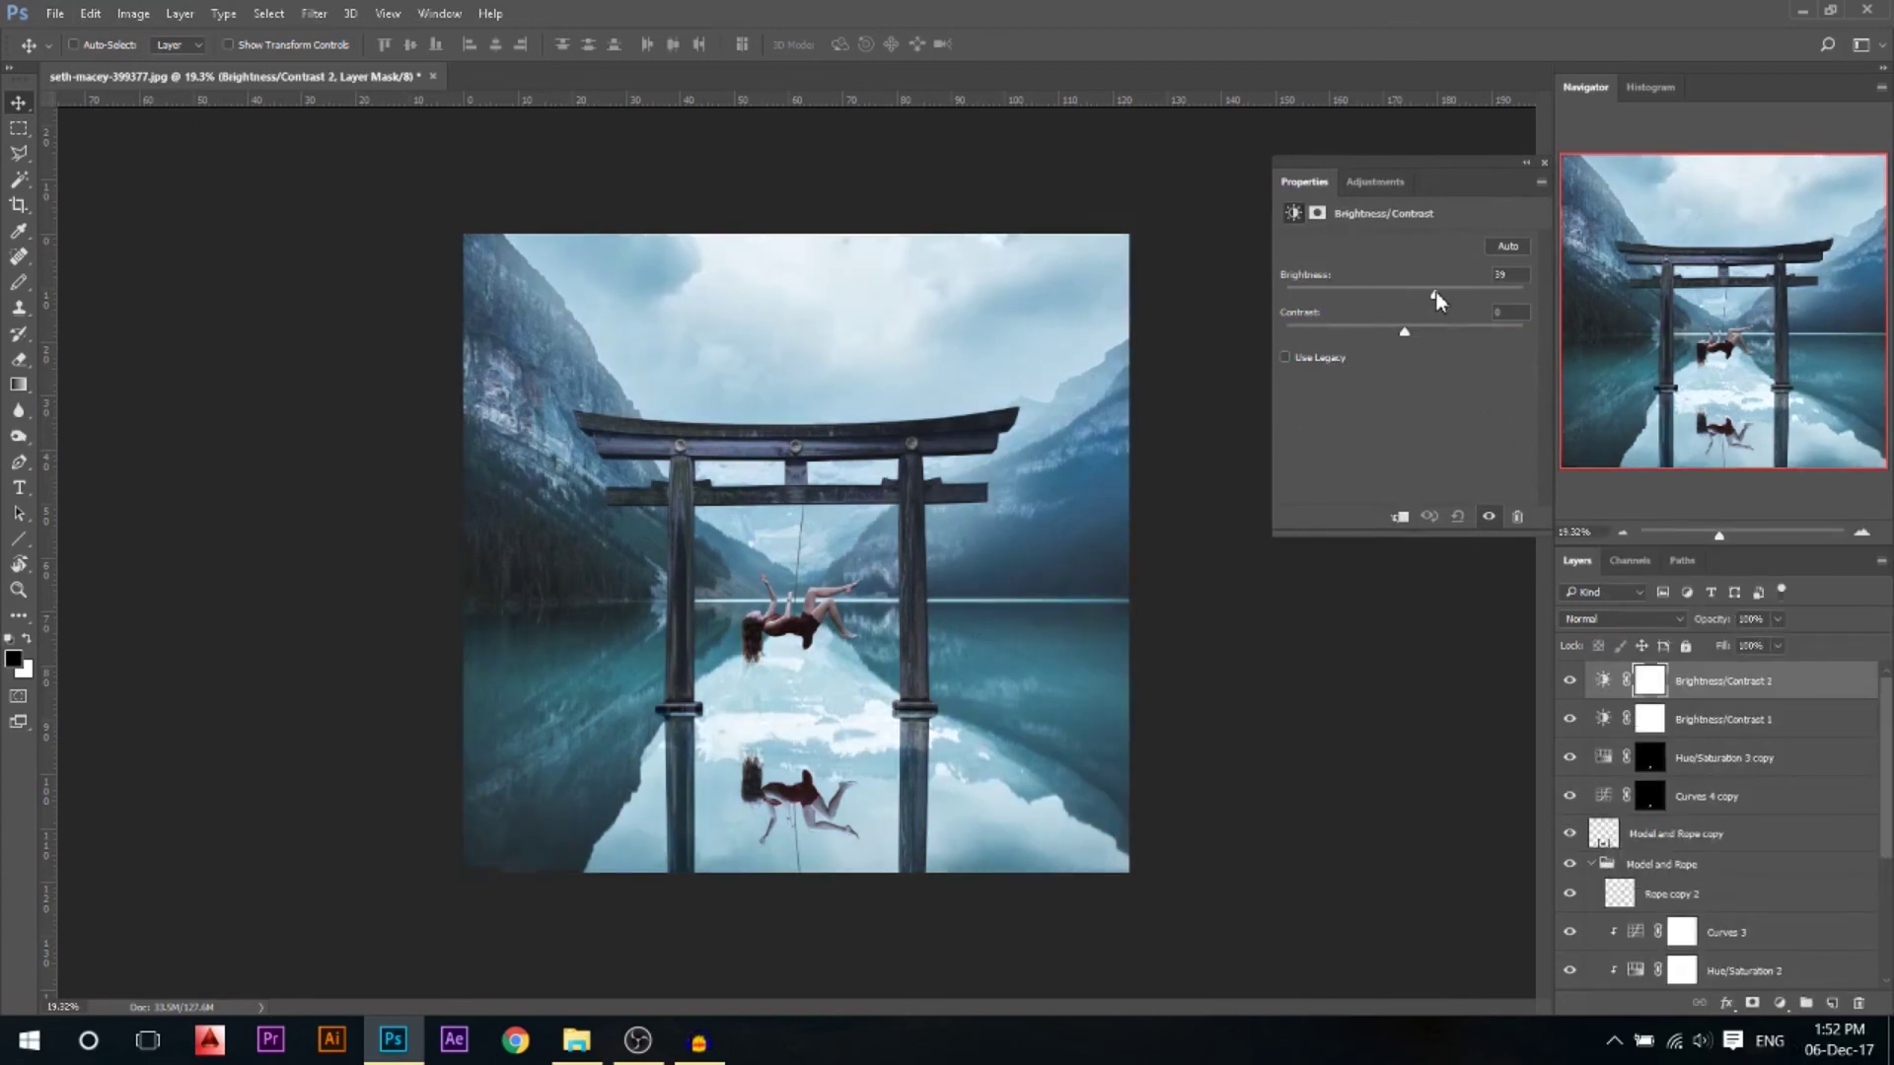
pyautogui.click(1608, 720)
pyautogui.click(1374, 293)
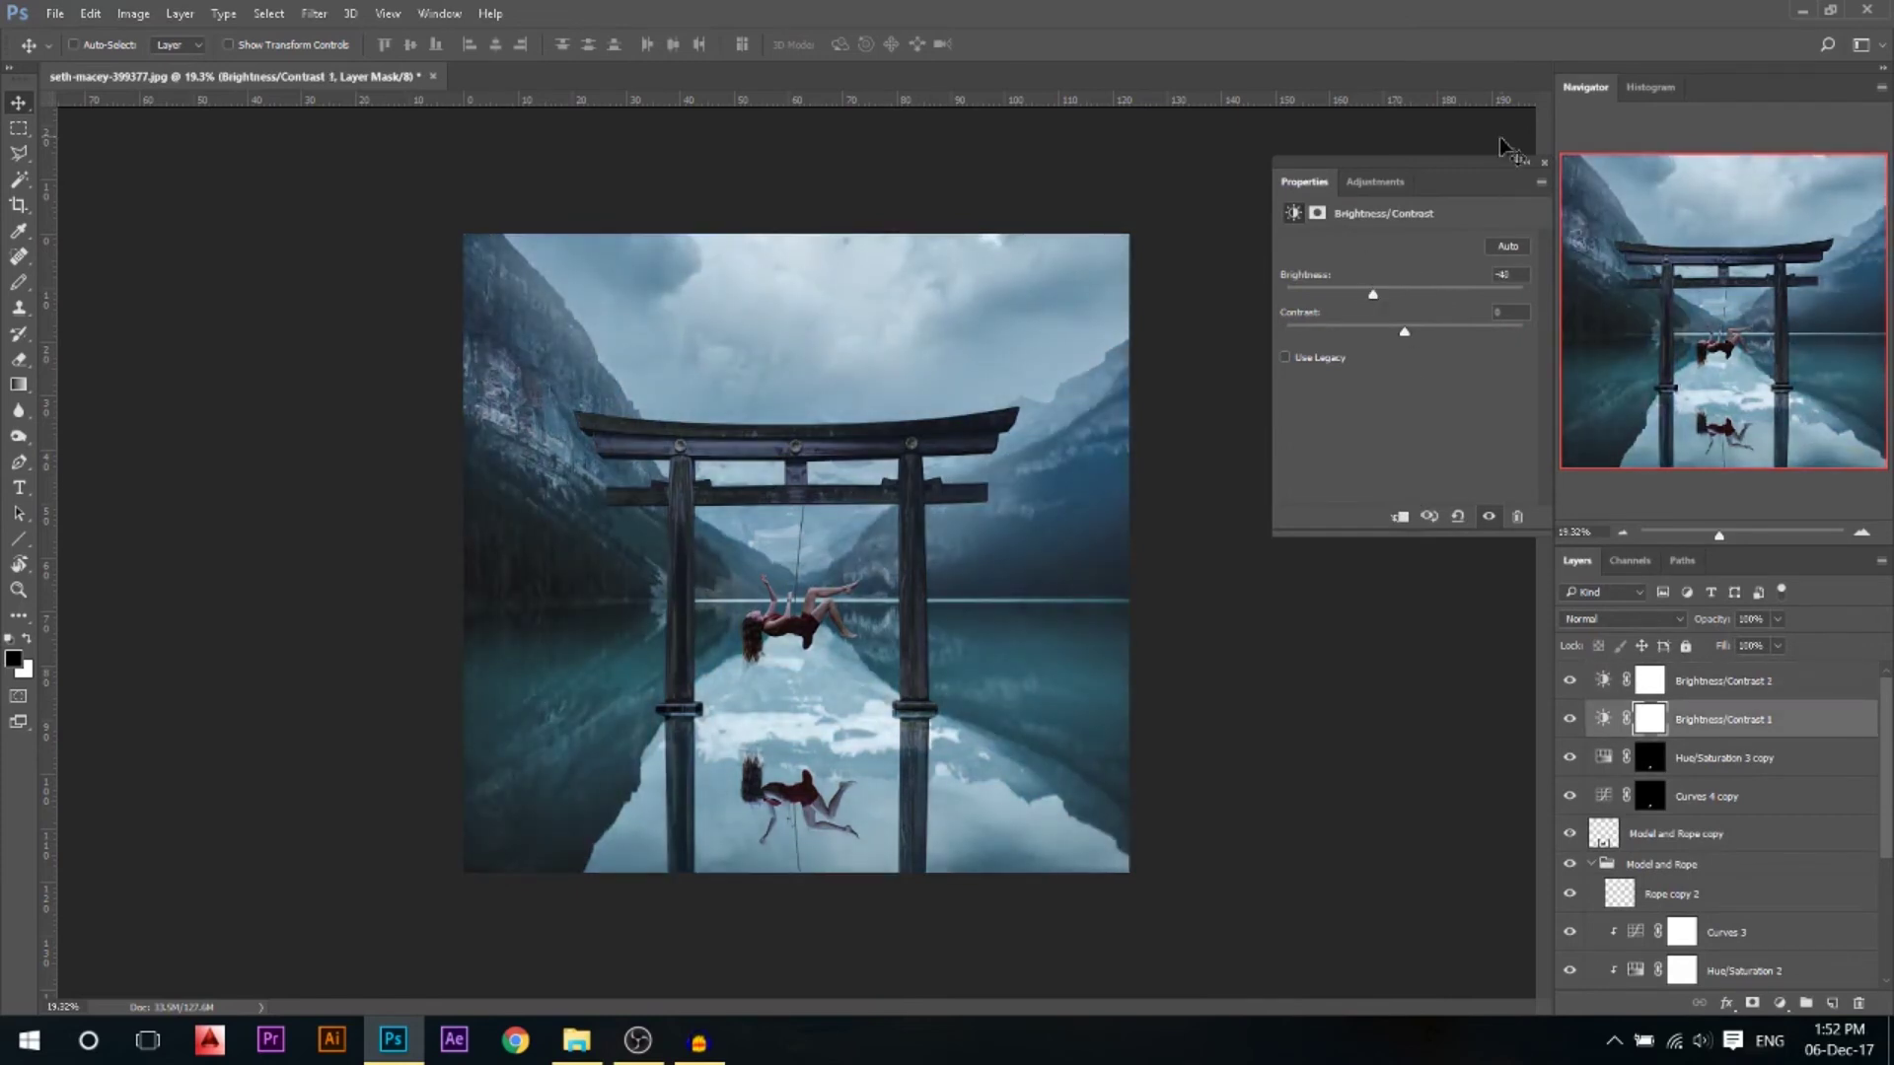
# Darken the centre of the Brightness/Contrast 1 layer's mask with black radial gradients drawn outward from the middle of the image
pyautogui.click(22, 389)
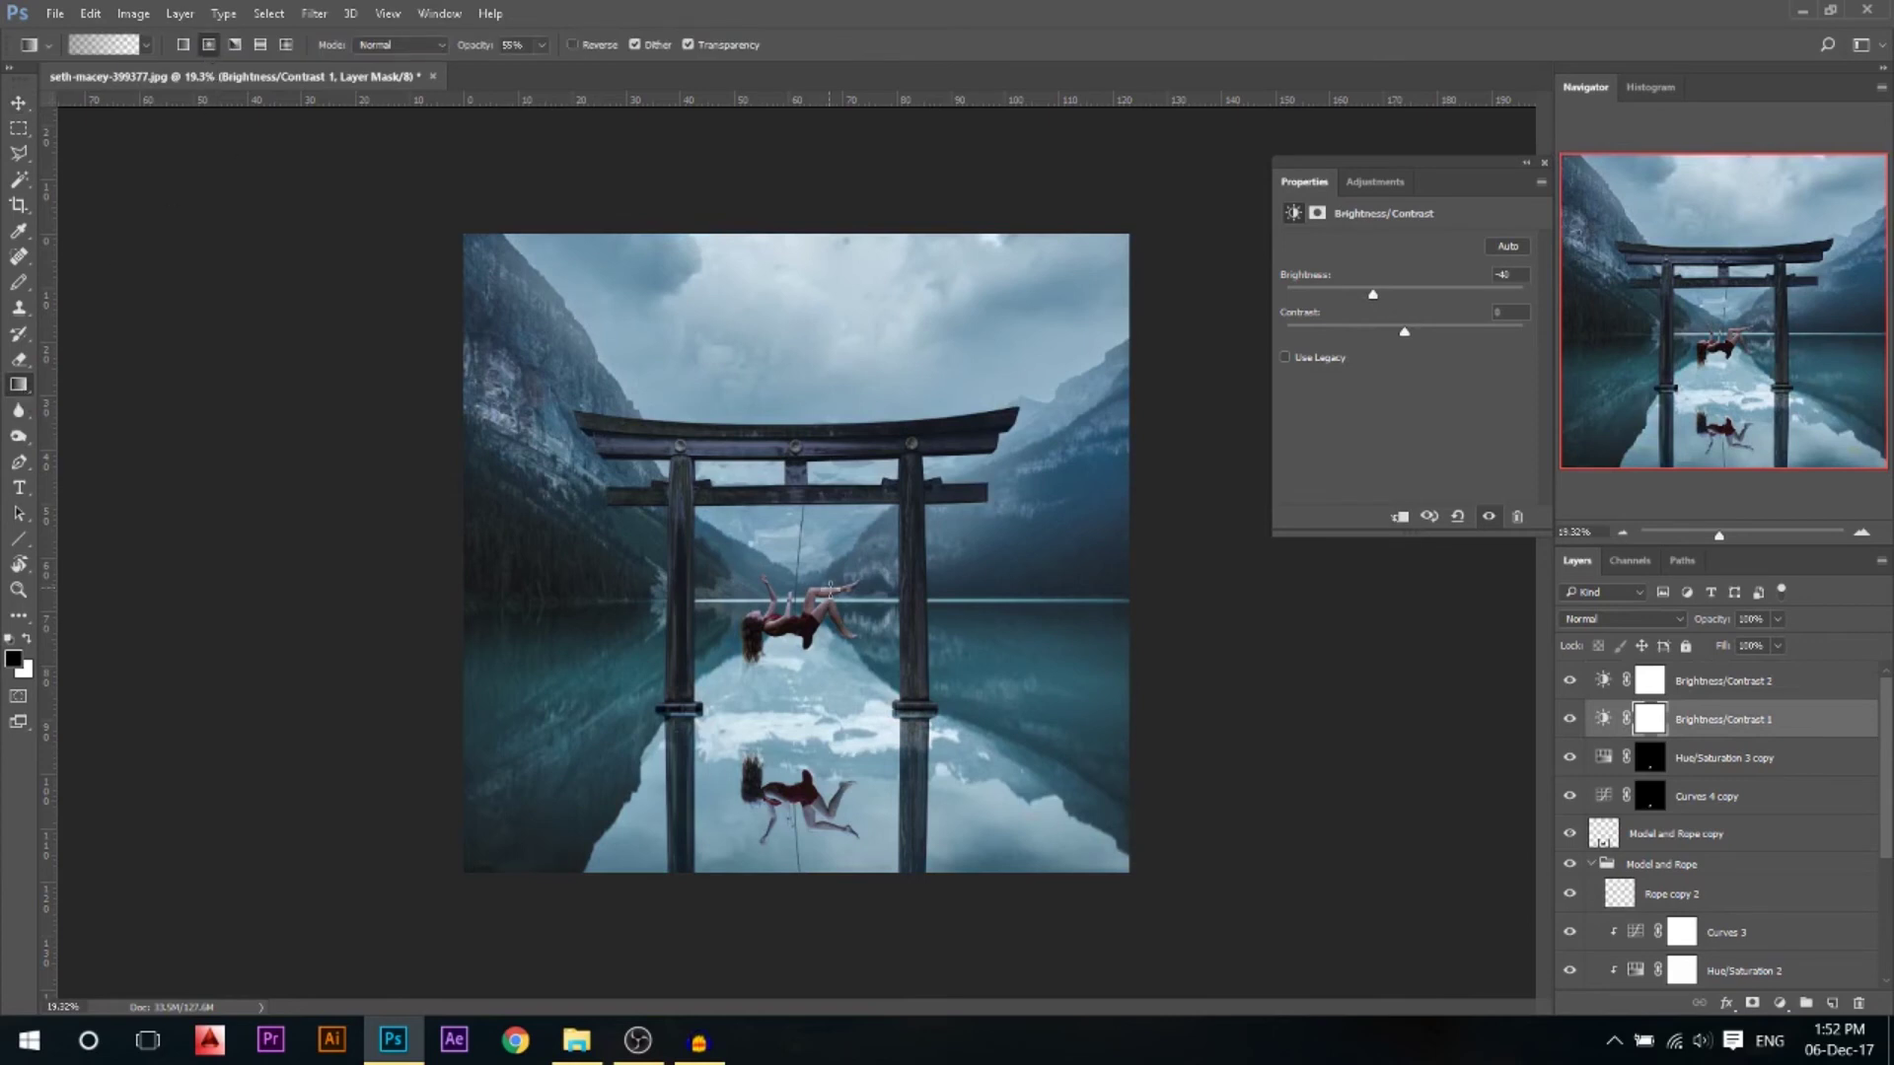
pyautogui.moveTo(799, 584); pyautogui.dragTo(792, 400)
pyautogui.moveTo(789, 255); pyautogui.dragTo(789, 255)
pyautogui.moveTo(801, 607); pyautogui.dragTo(793, 229)
pyautogui.moveTo(784, 426); pyautogui.dragTo(778, 260)
pyautogui.moveTo(795, 511); pyautogui.dragTo(796, 220)
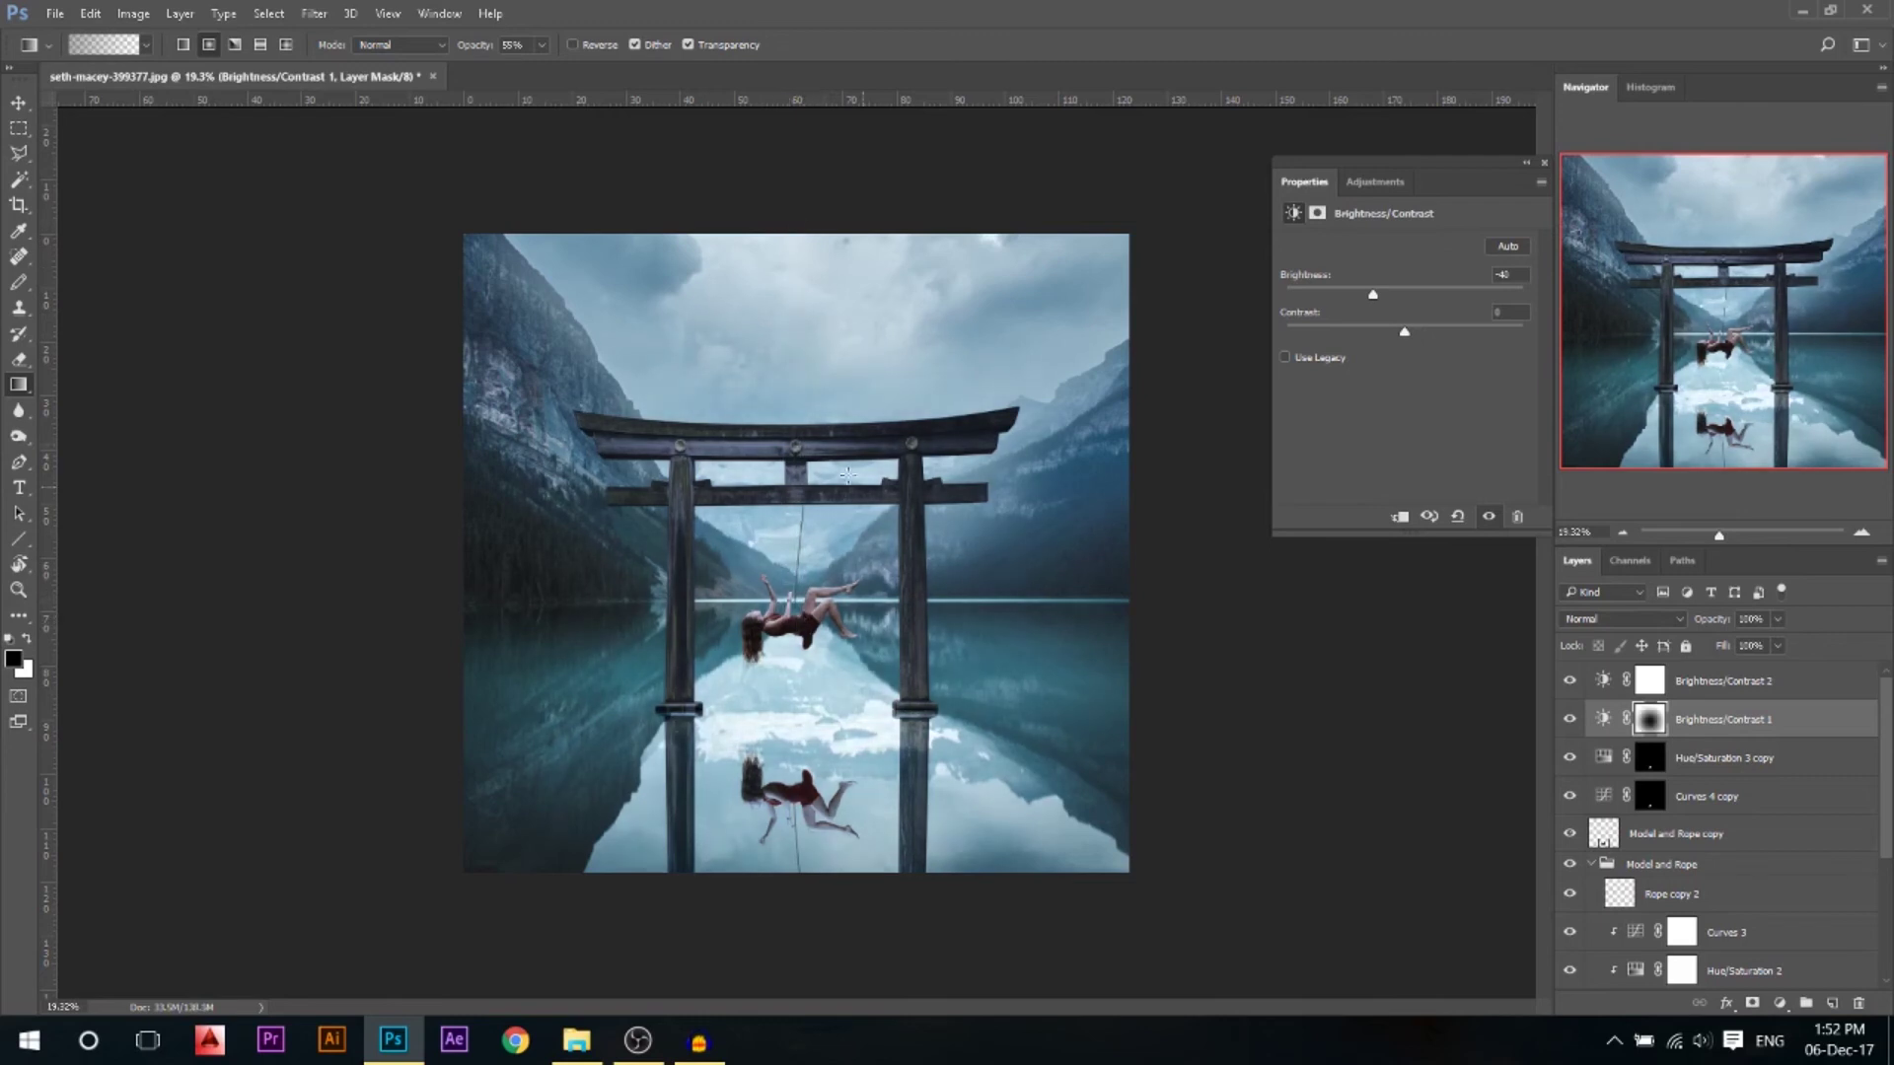
# Raise the contrast of the Brightness/Contrast 2 layer slightly and invert its mask to black
pyautogui.click(1603, 685)
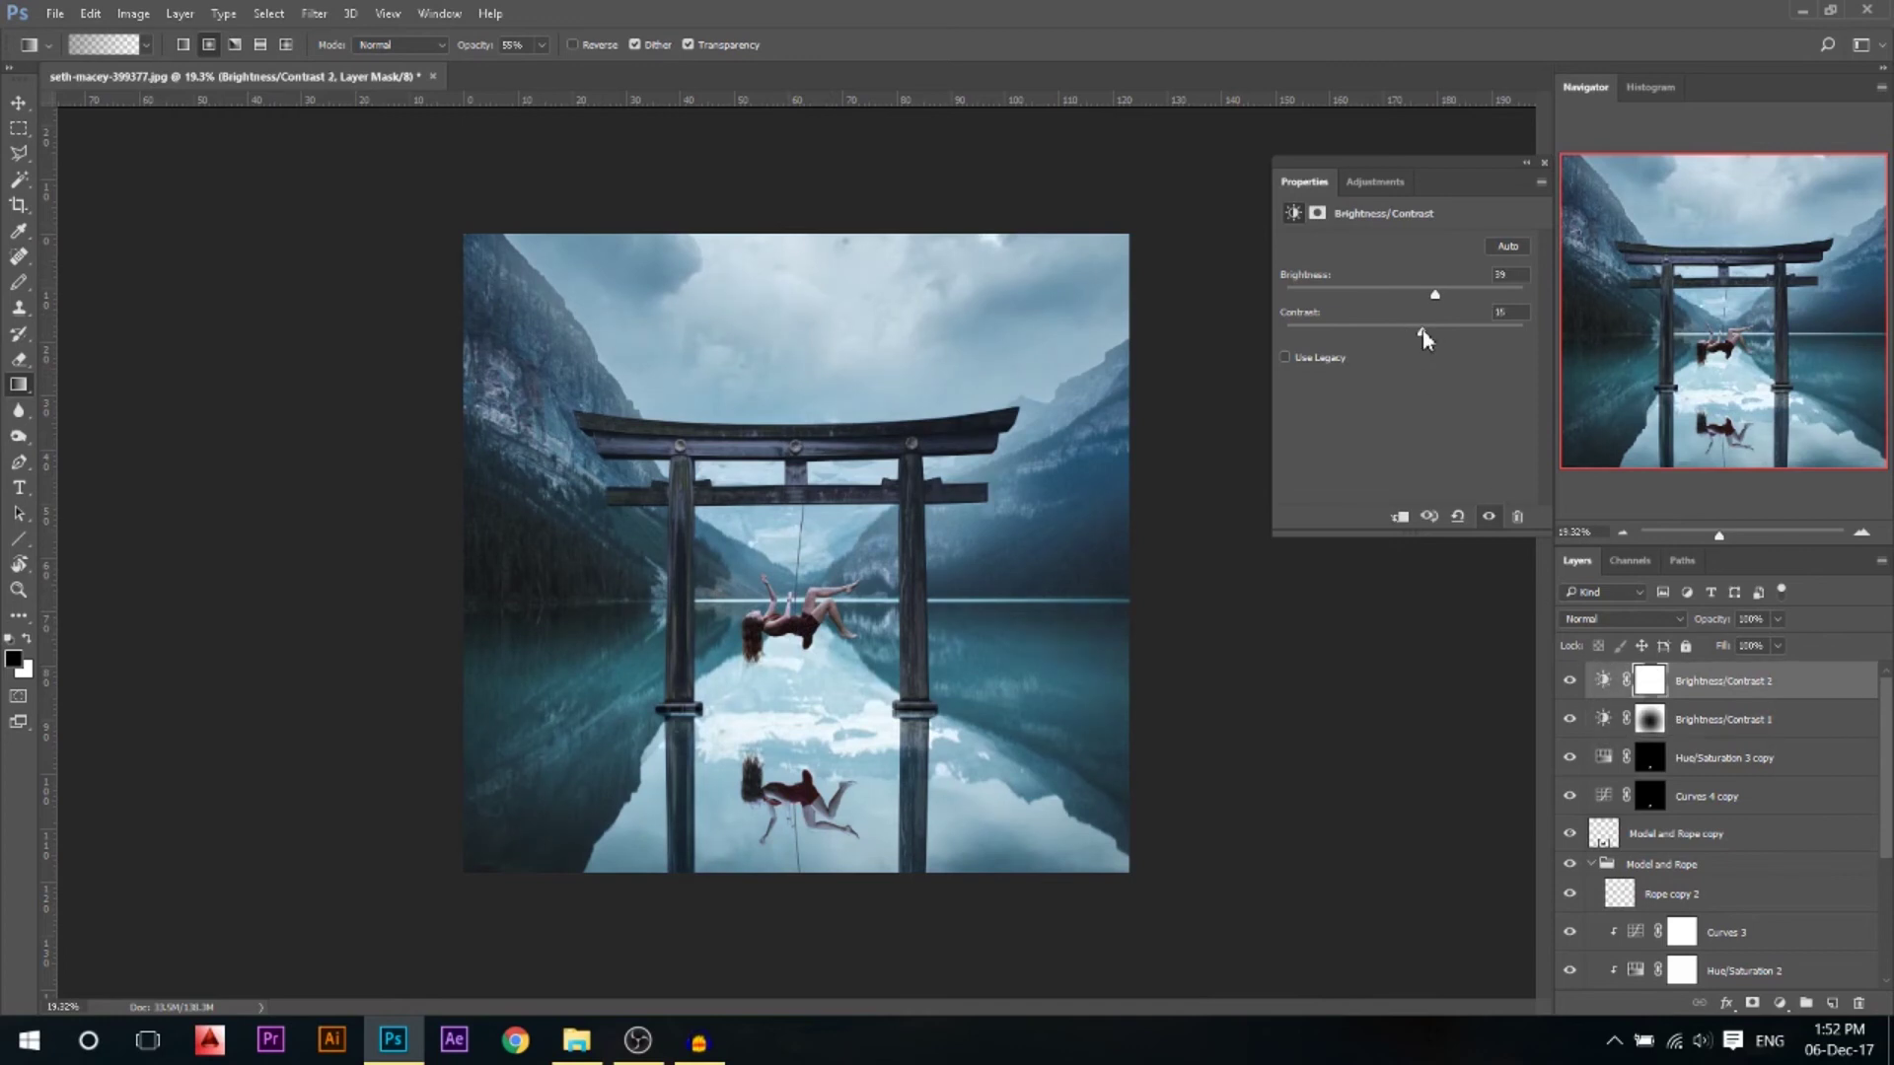
pyautogui.click(1650, 691)
pyautogui.hotkey('ctrl', 'i')
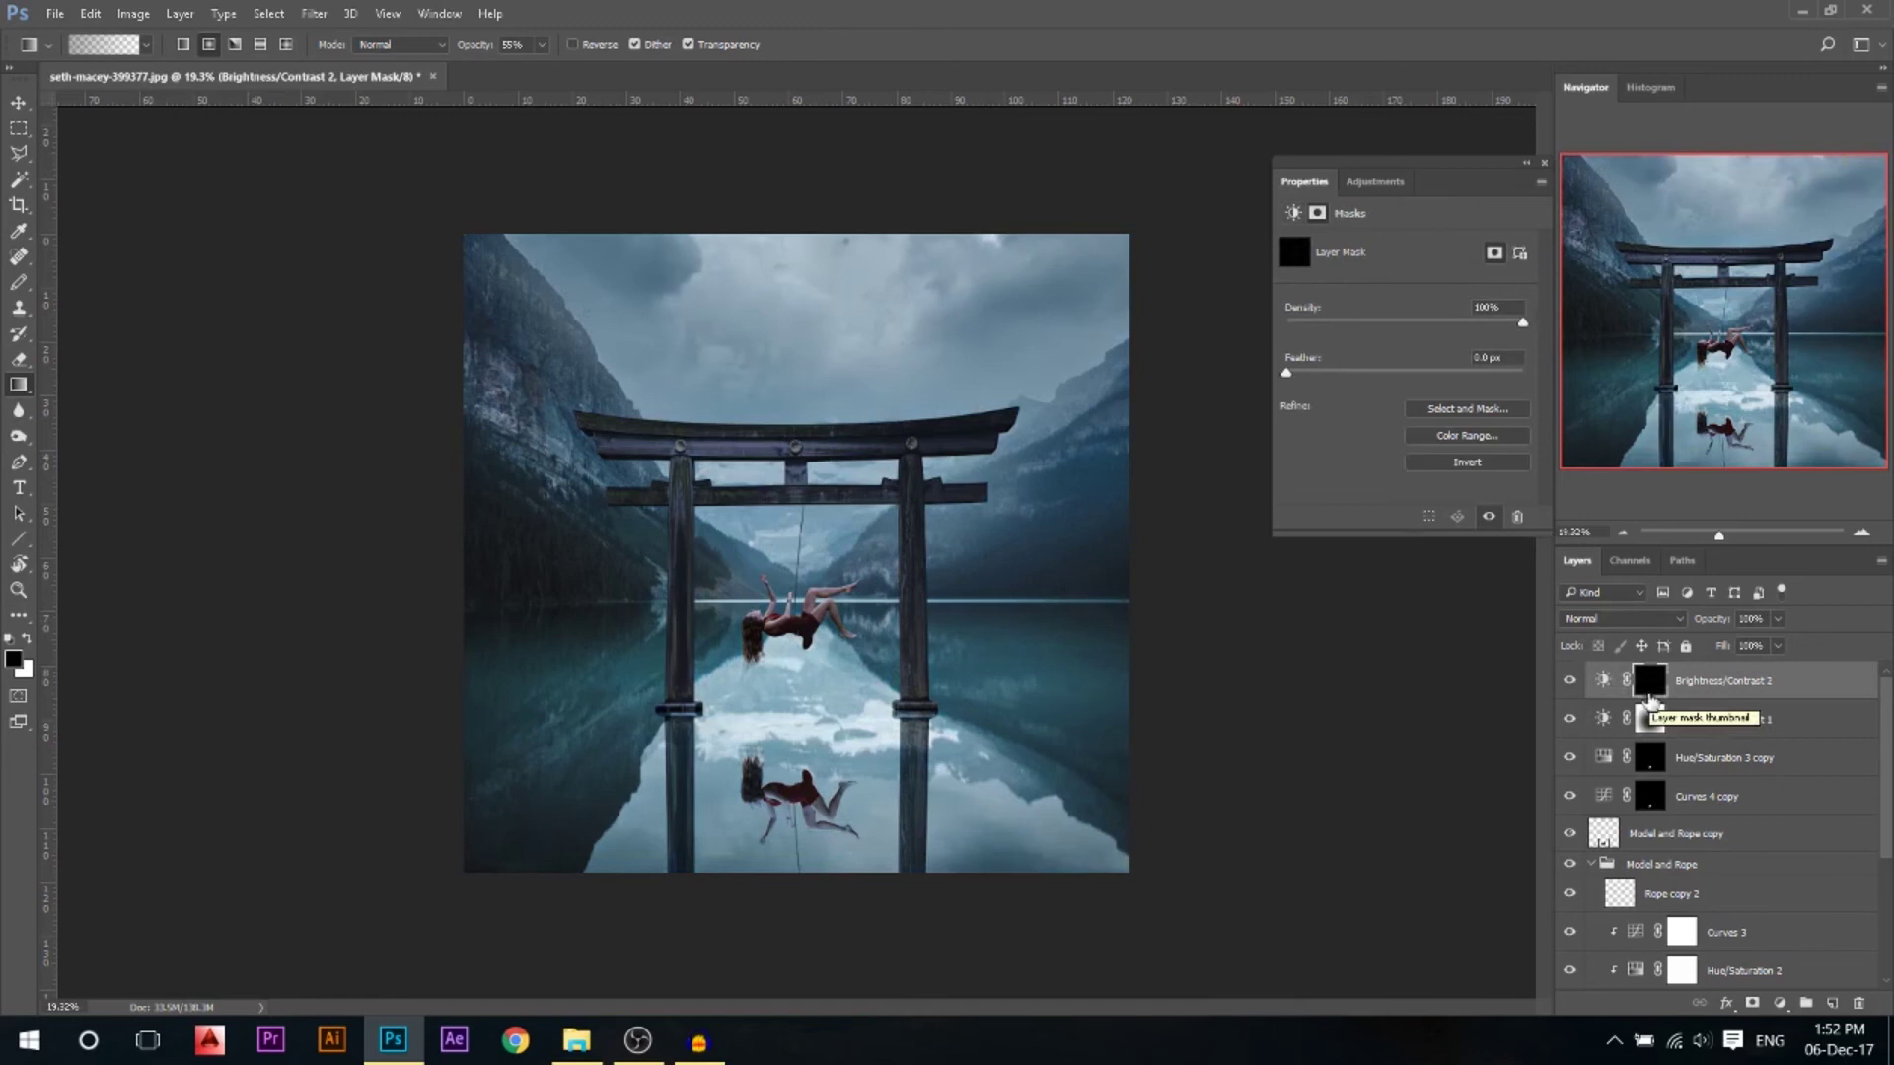
# Reveal the brightening of the Brightness/Contrast 2 layer around the woman by drawing white radial gradients on its mask
pyautogui.click(27, 643)
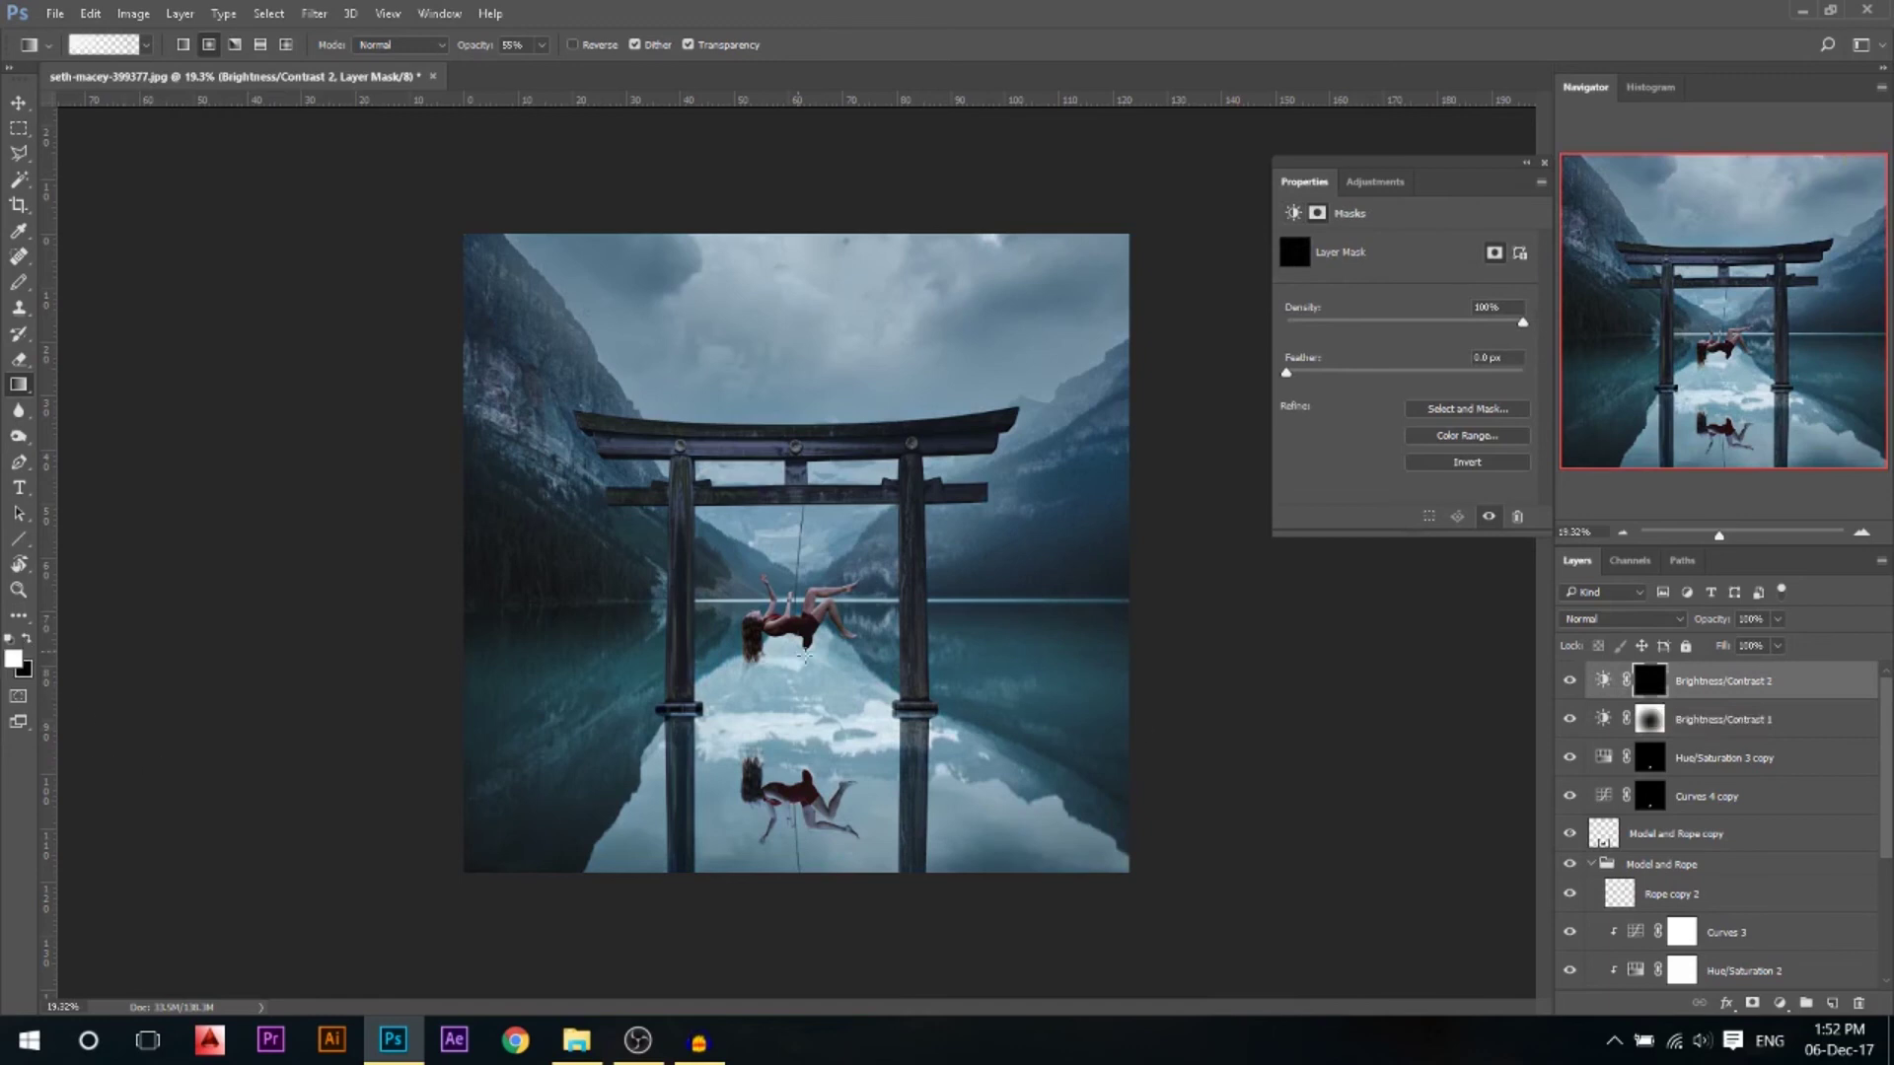
pyautogui.scroll(3, 801, 647)
pyautogui.moveTo(801, 667); pyautogui.dragTo(825, 148)
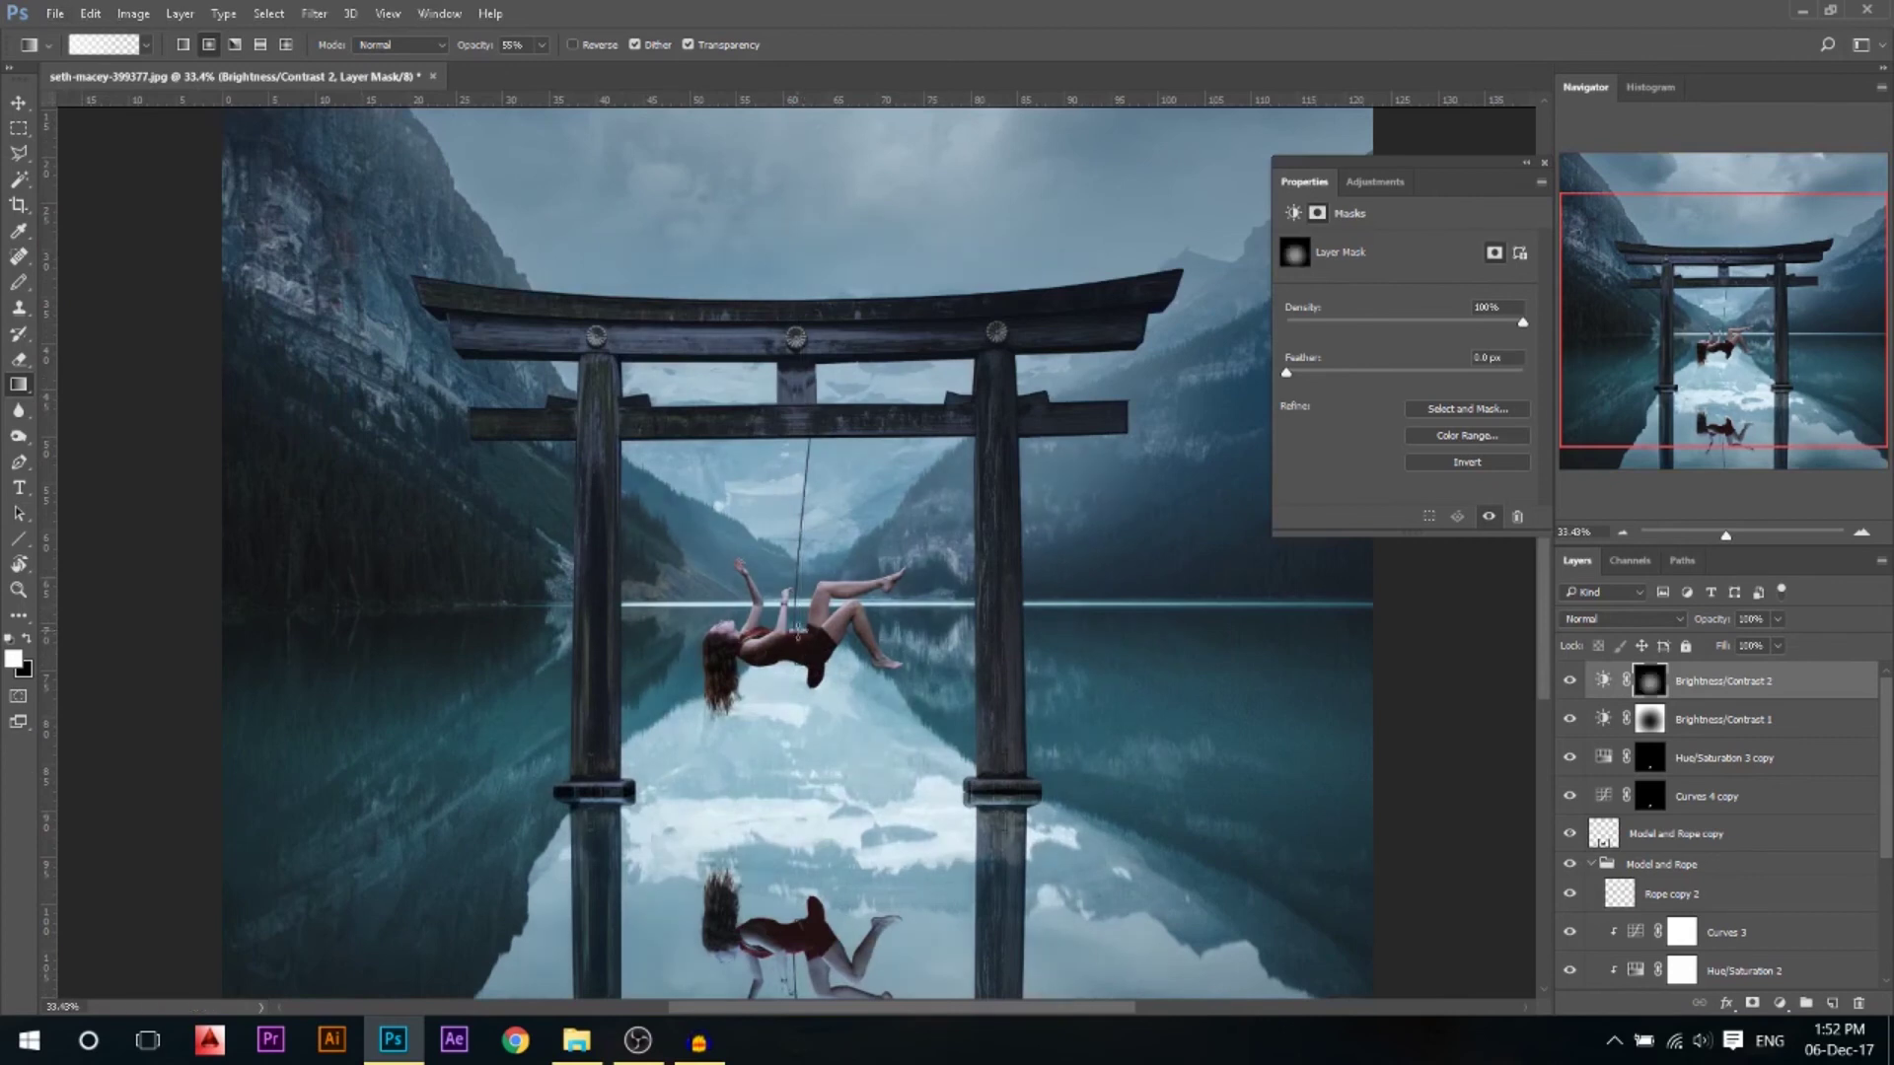
pyautogui.moveTo(811, 639); pyautogui.dragTo(795, 92)
pyautogui.scroll(-2, 1085, 197)
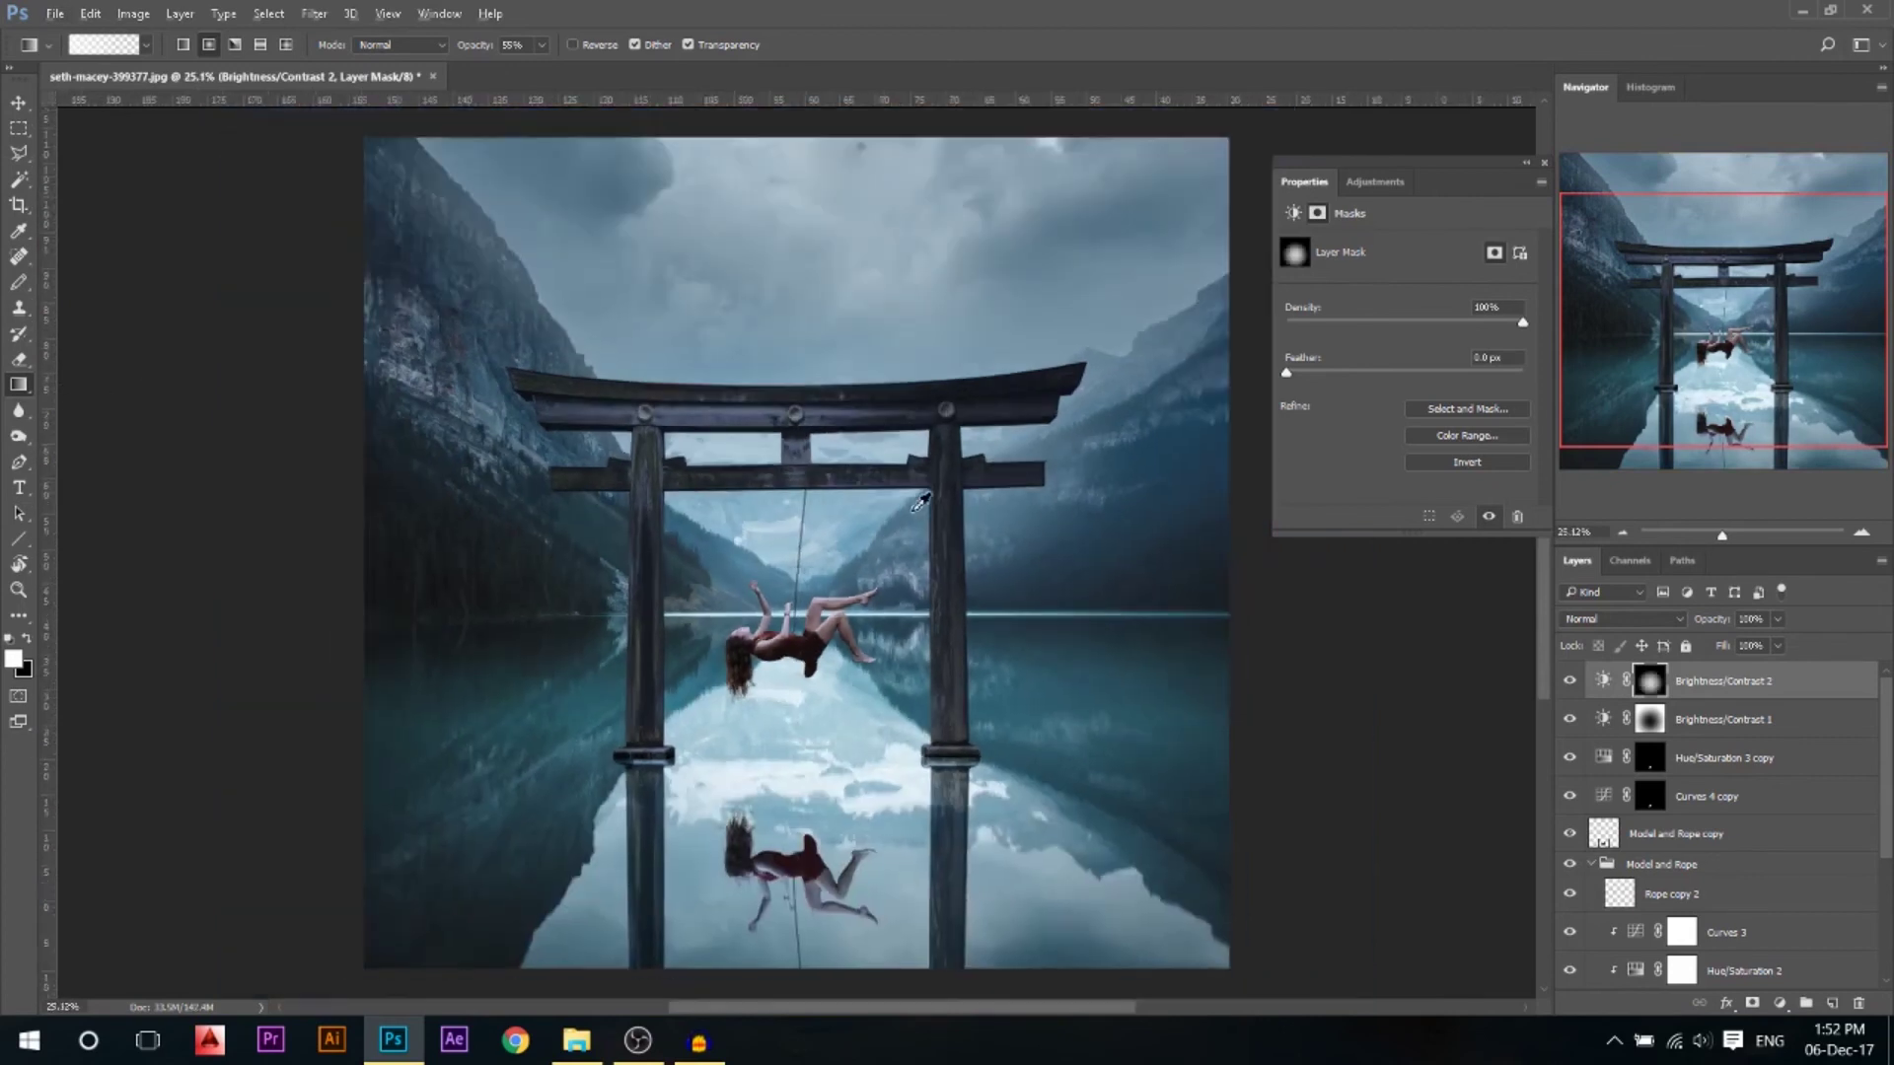
pyautogui.click(1545, 164)
pyautogui.moveTo(1577, 735); pyautogui.dragTo(1576, 683)
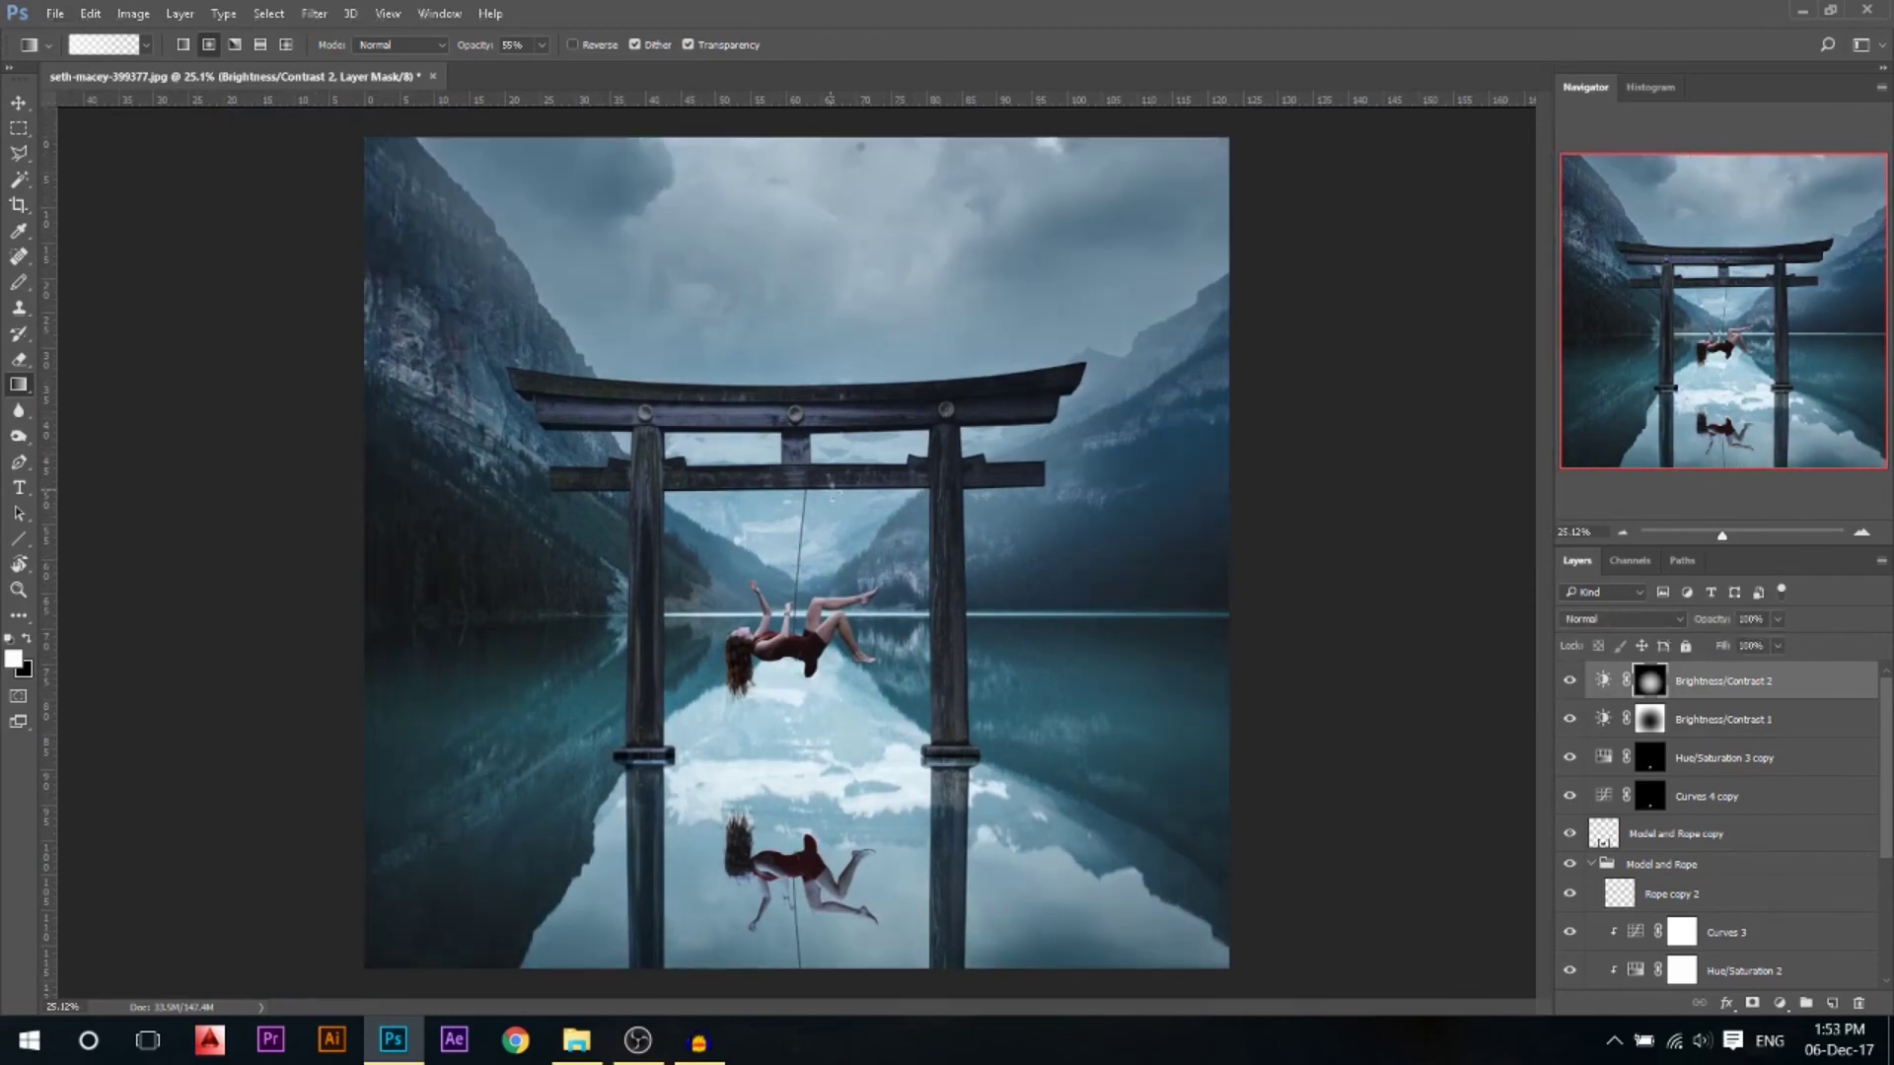
pyautogui.scroll(-2, 1080, 634)
pyautogui.scroll(1, 848, 598)
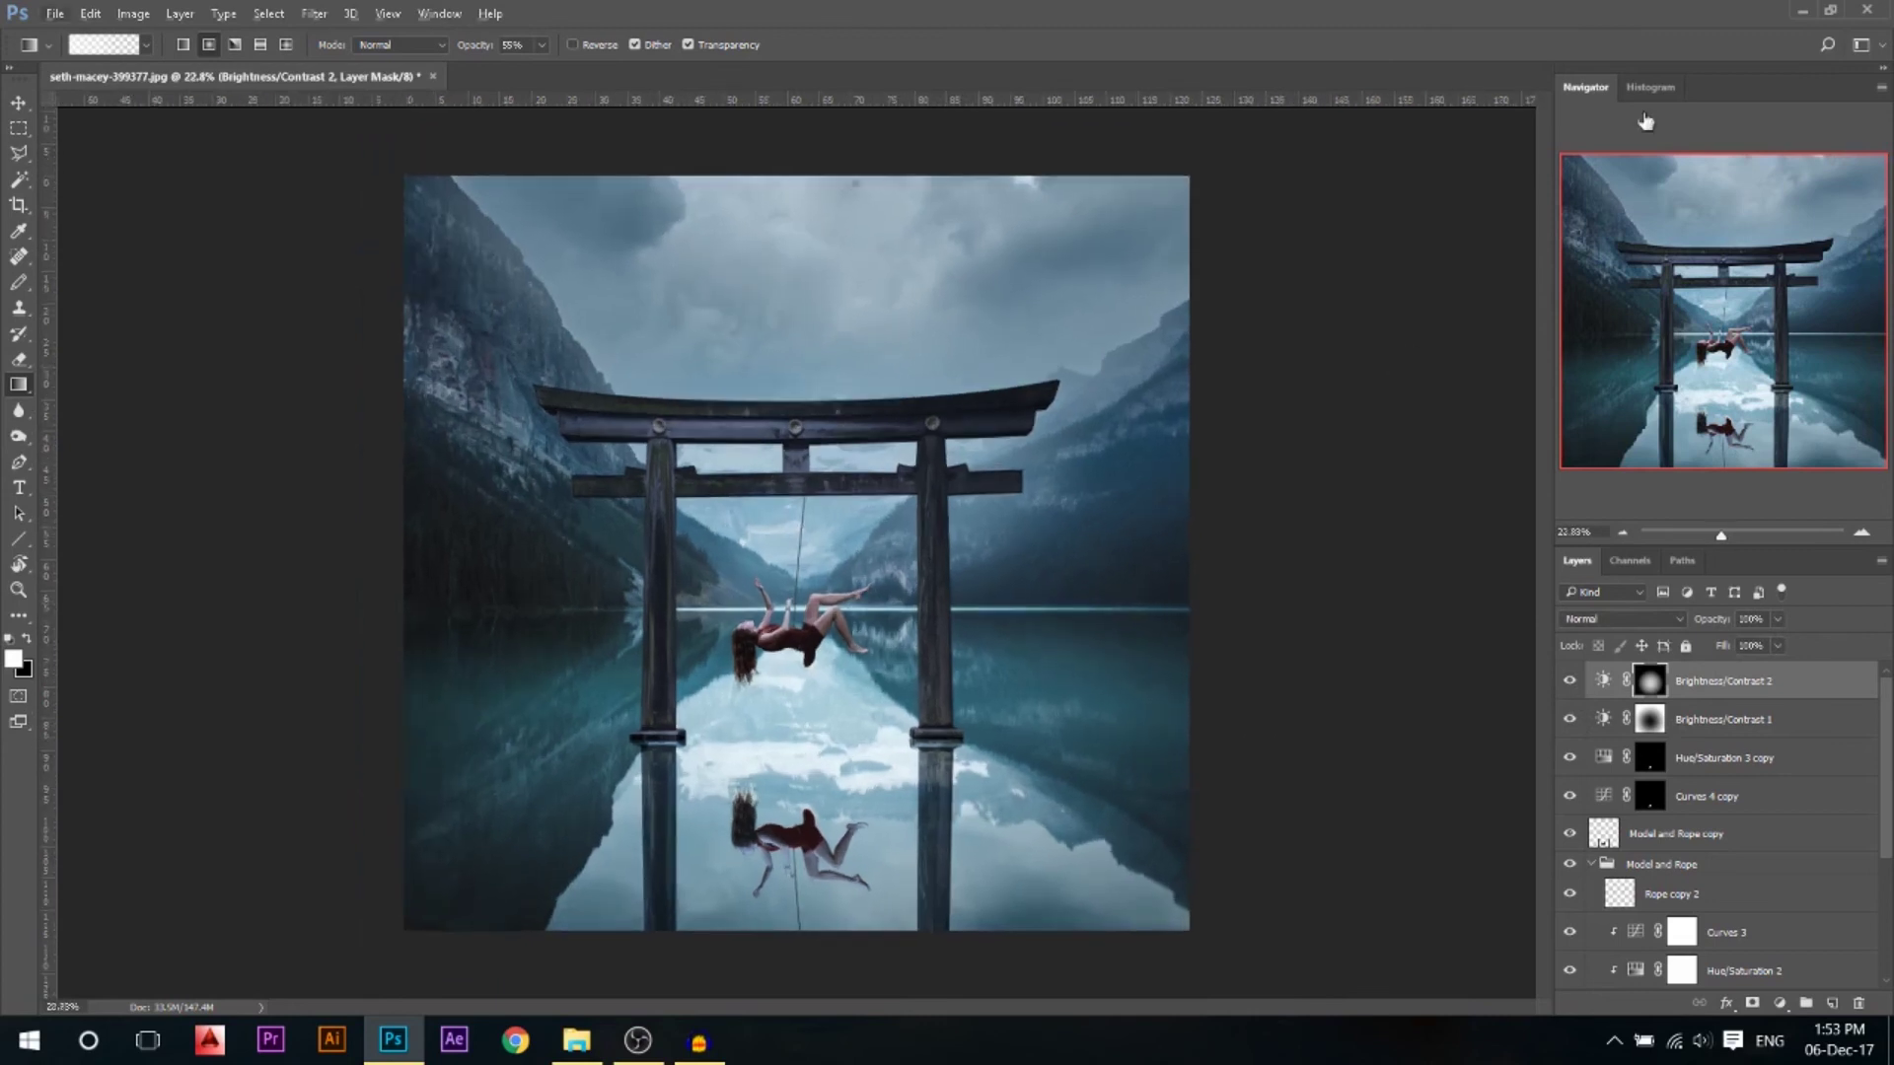
# Add a Curves adjustment layer at the top of the stack and lift its midtones slightly
pyautogui.click(1780, 1002)
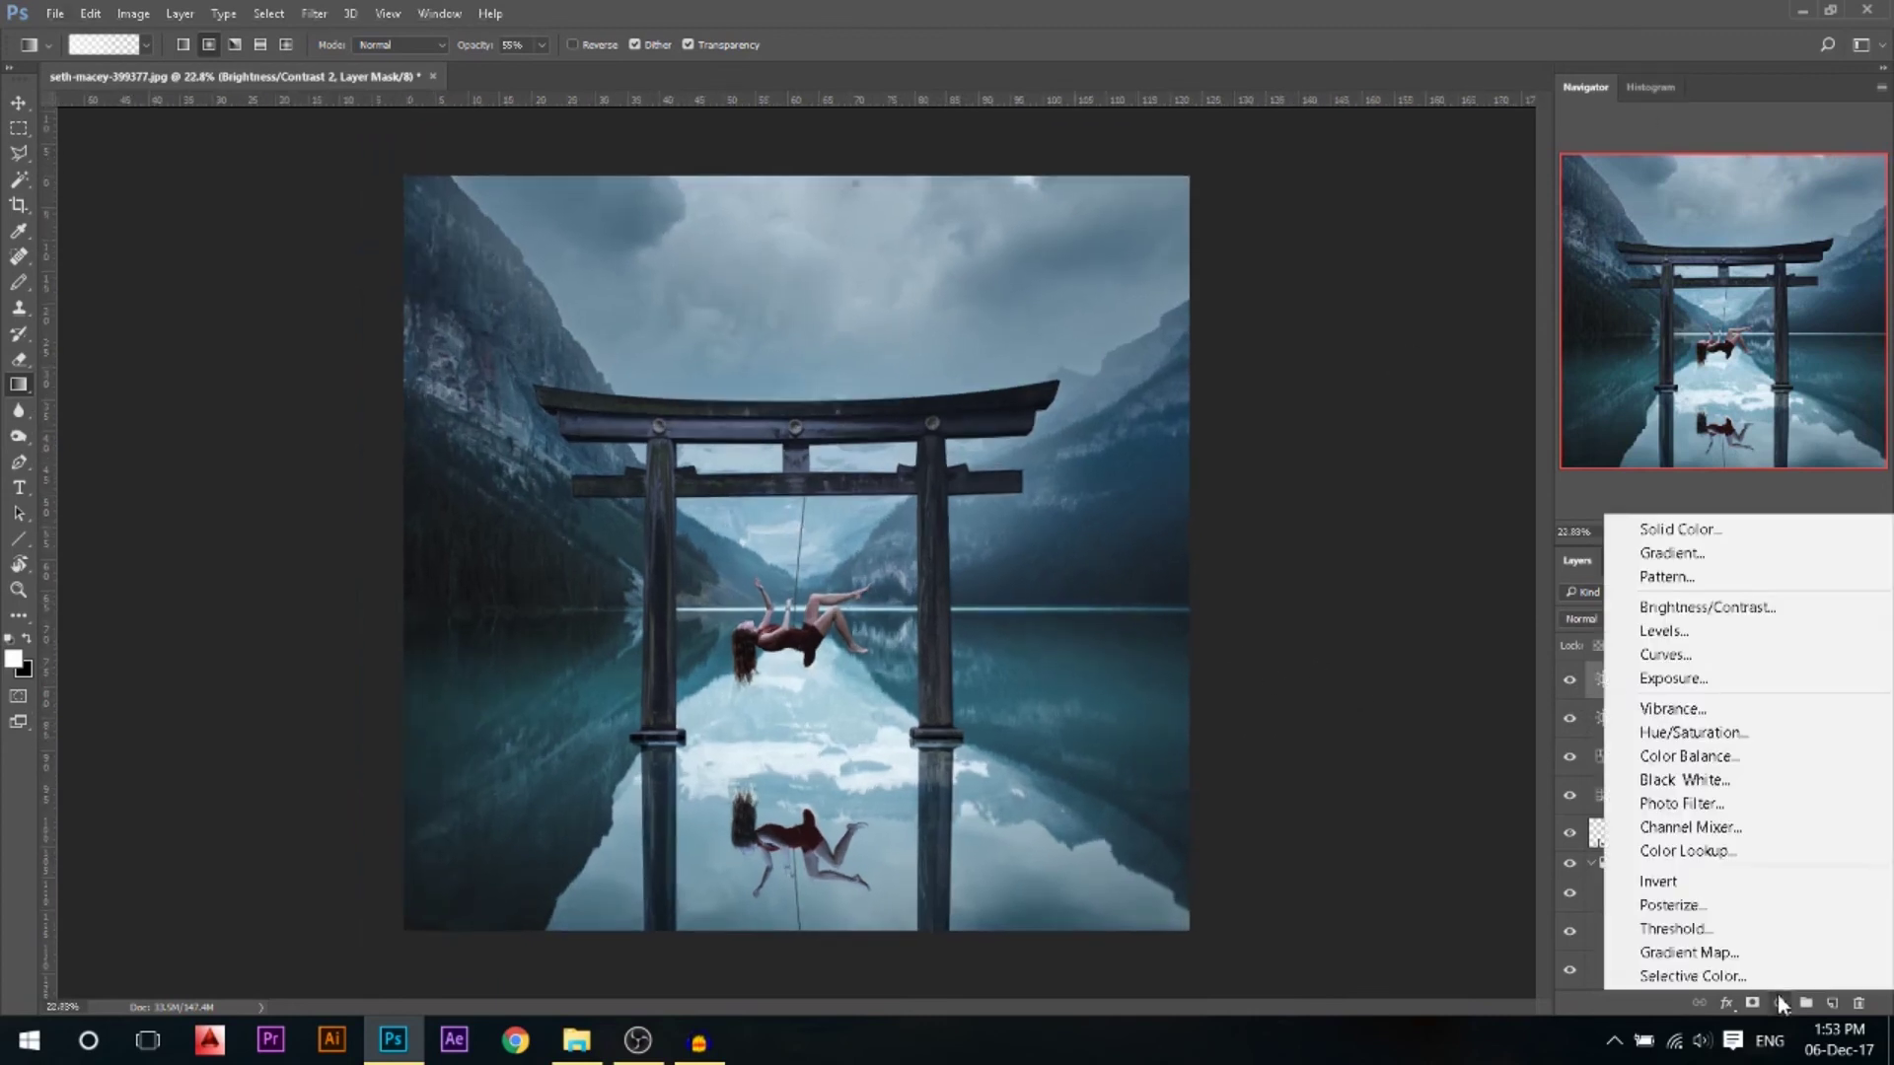
pyautogui.click(1677, 655)
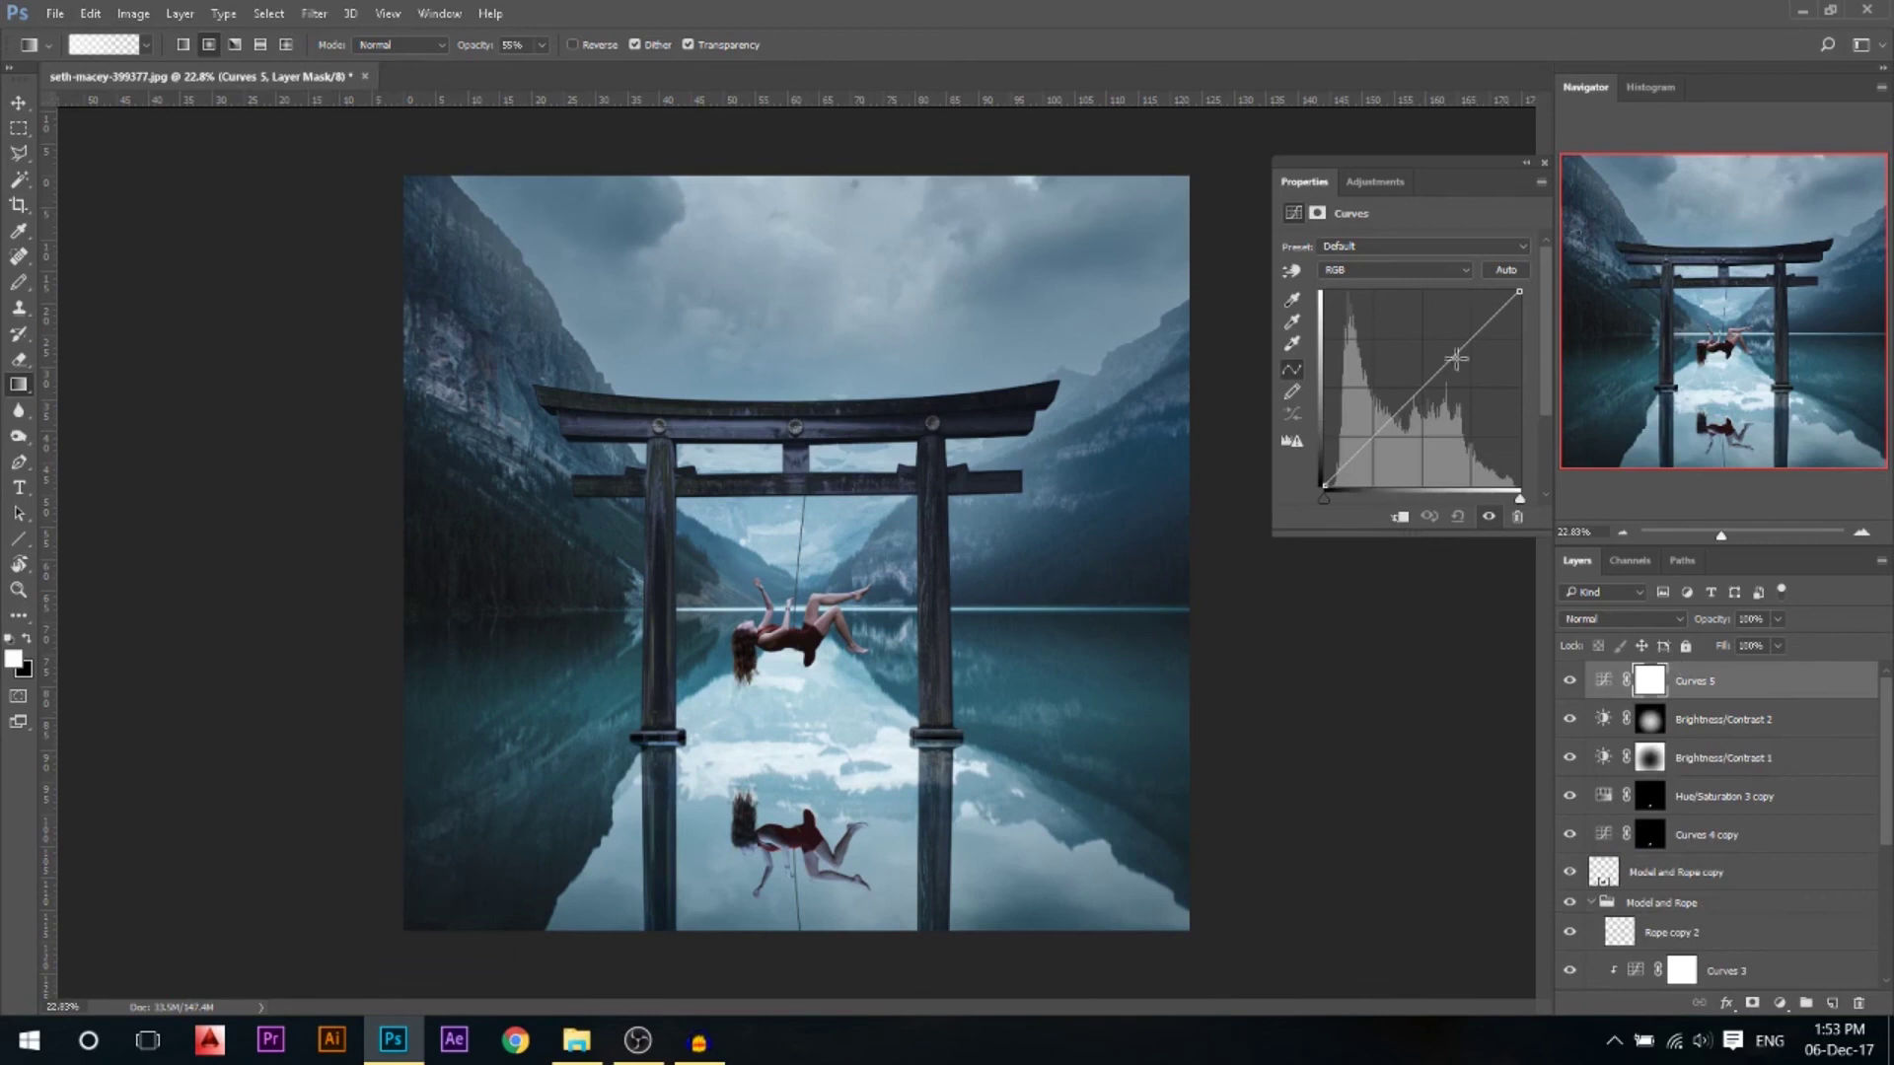
pyautogui.moveTo(1423, 388); pyautogui.dragTo(1414, 383)
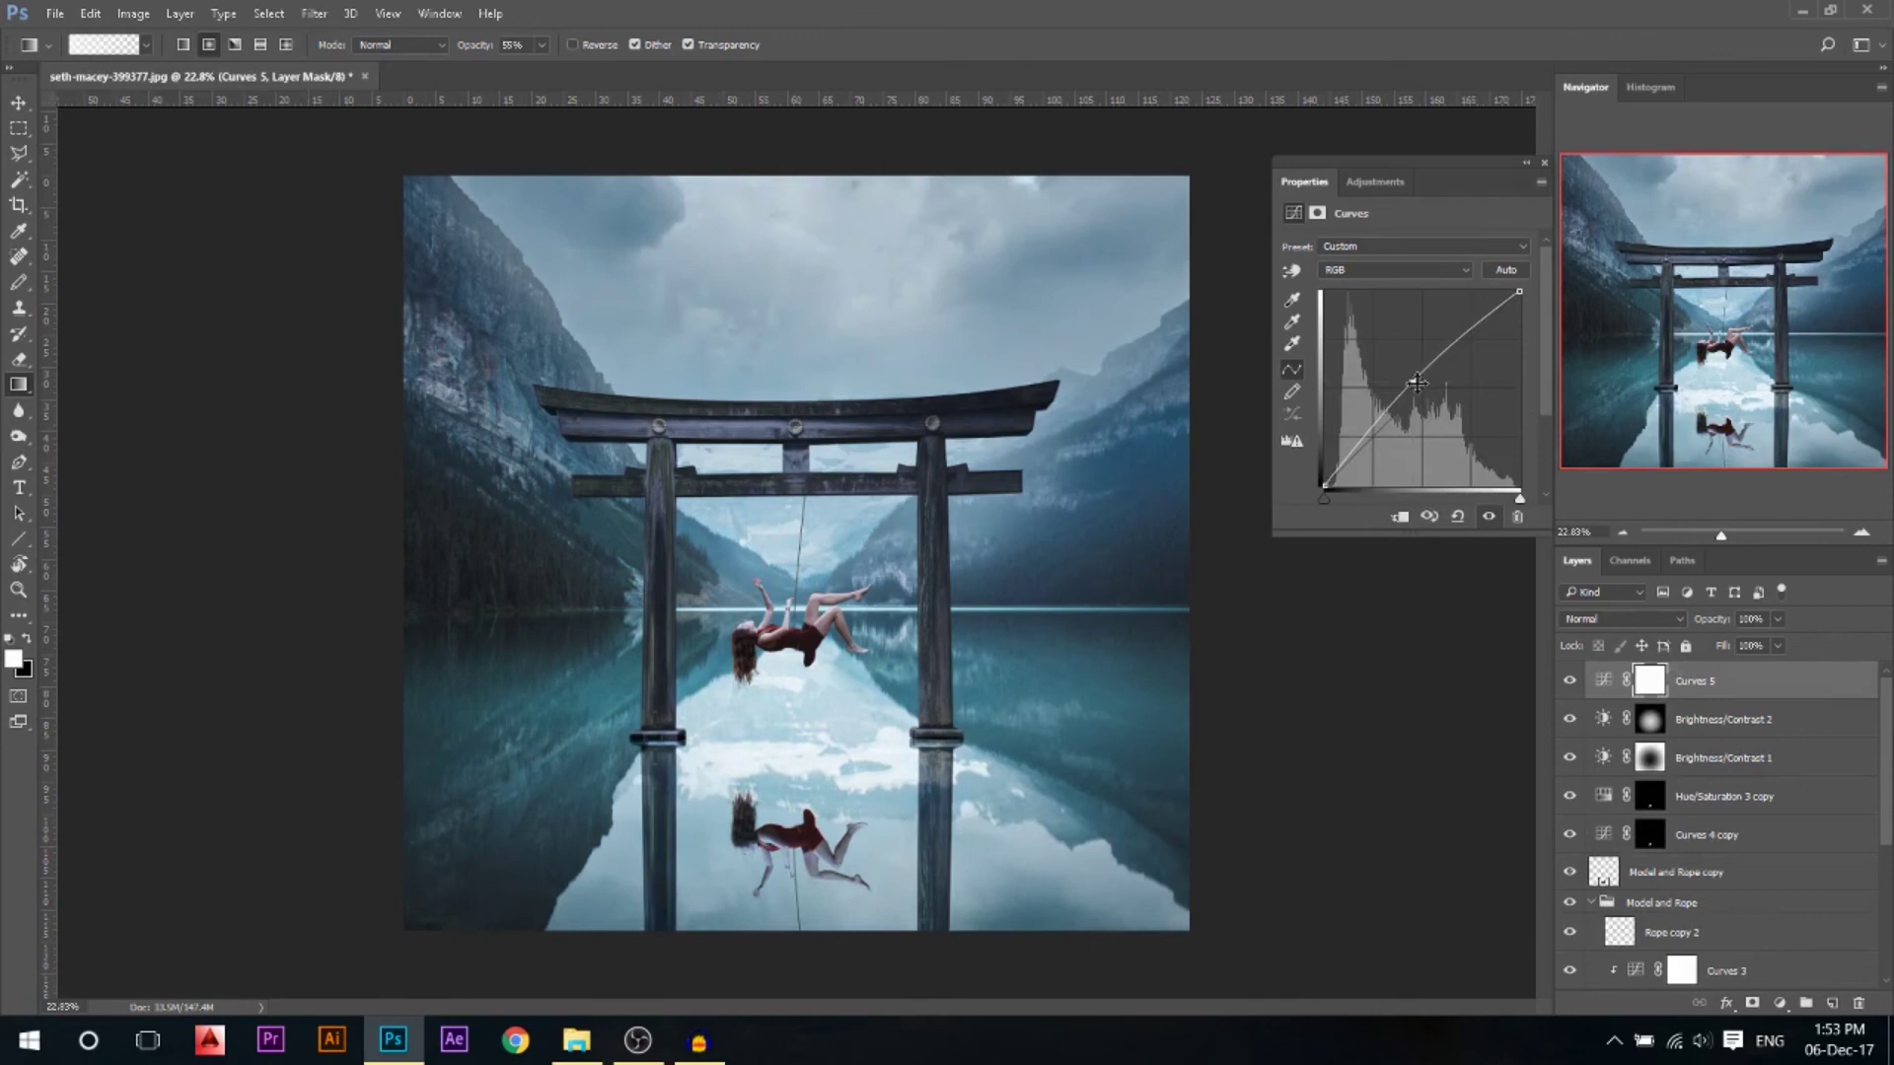
pyautogui.moveTo(1416, 383); pyautogui.dragTo(1422, 385)
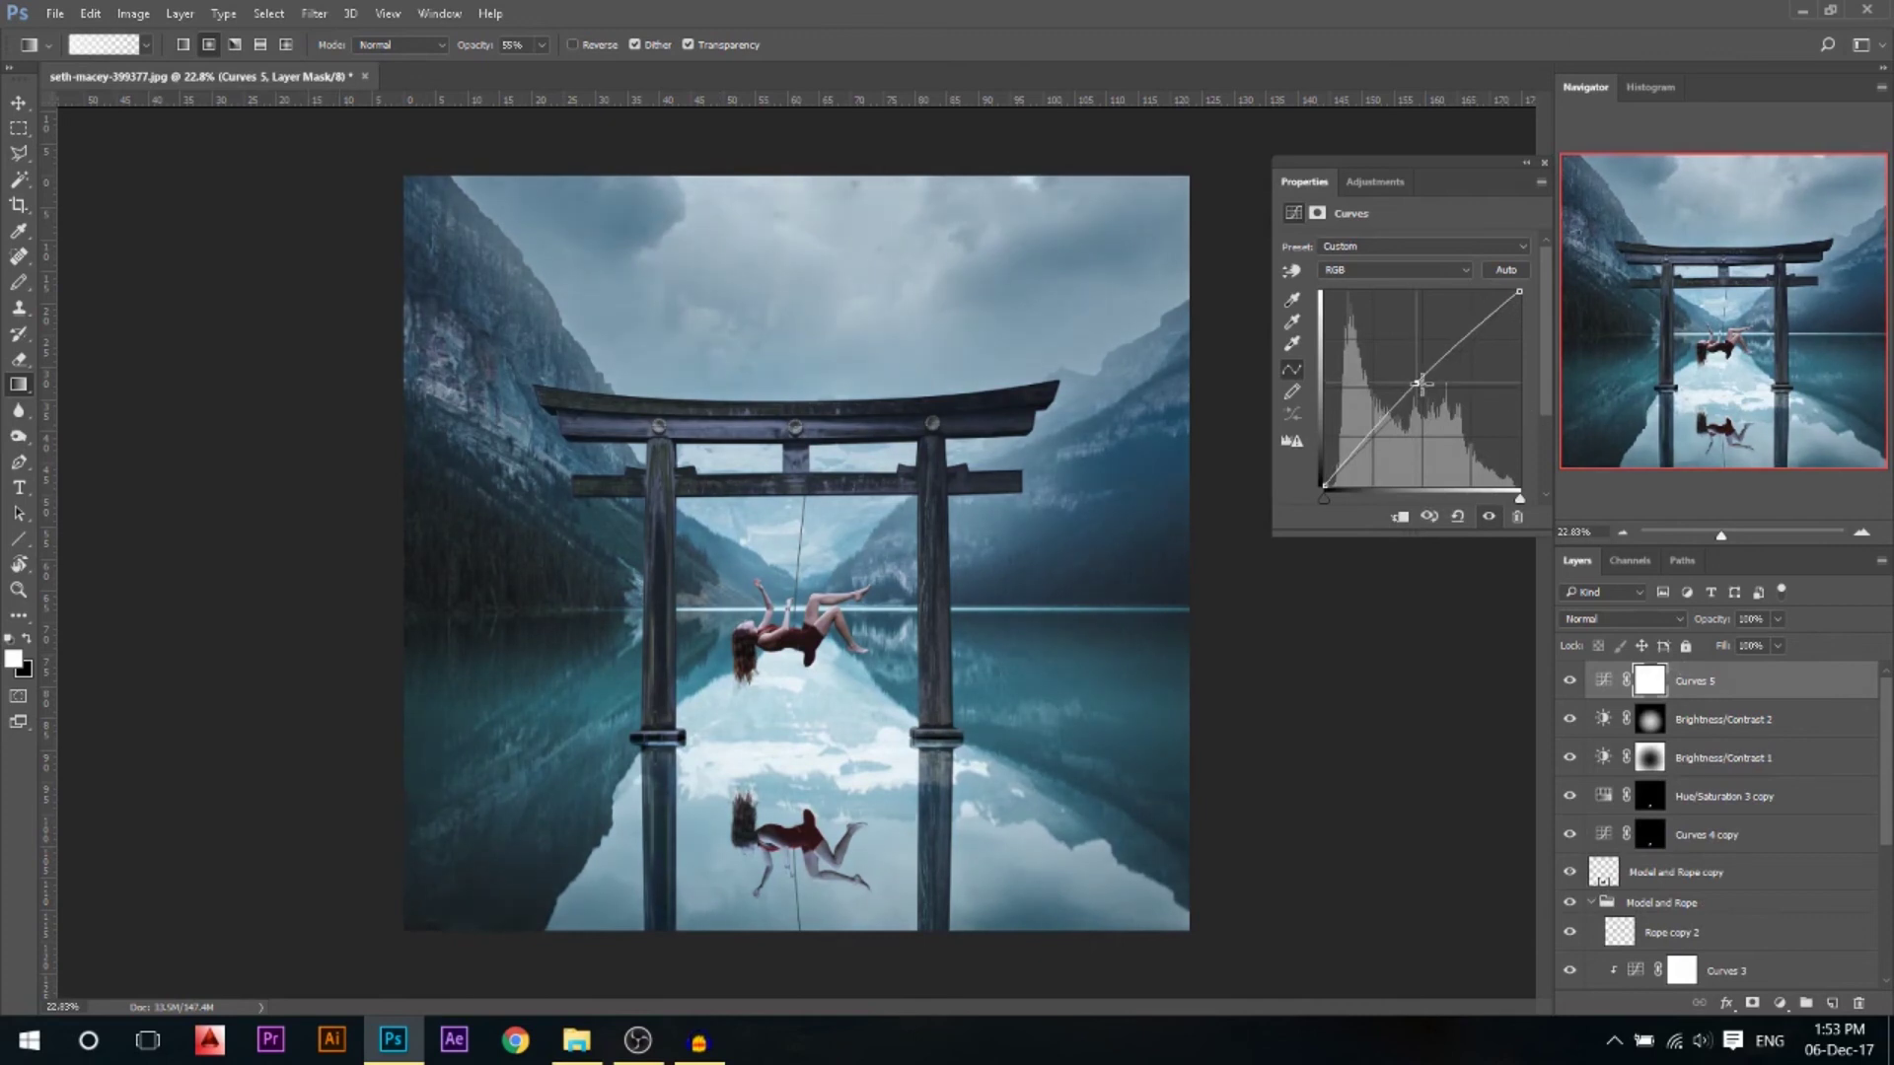
pyautogui.click(1544, 162)
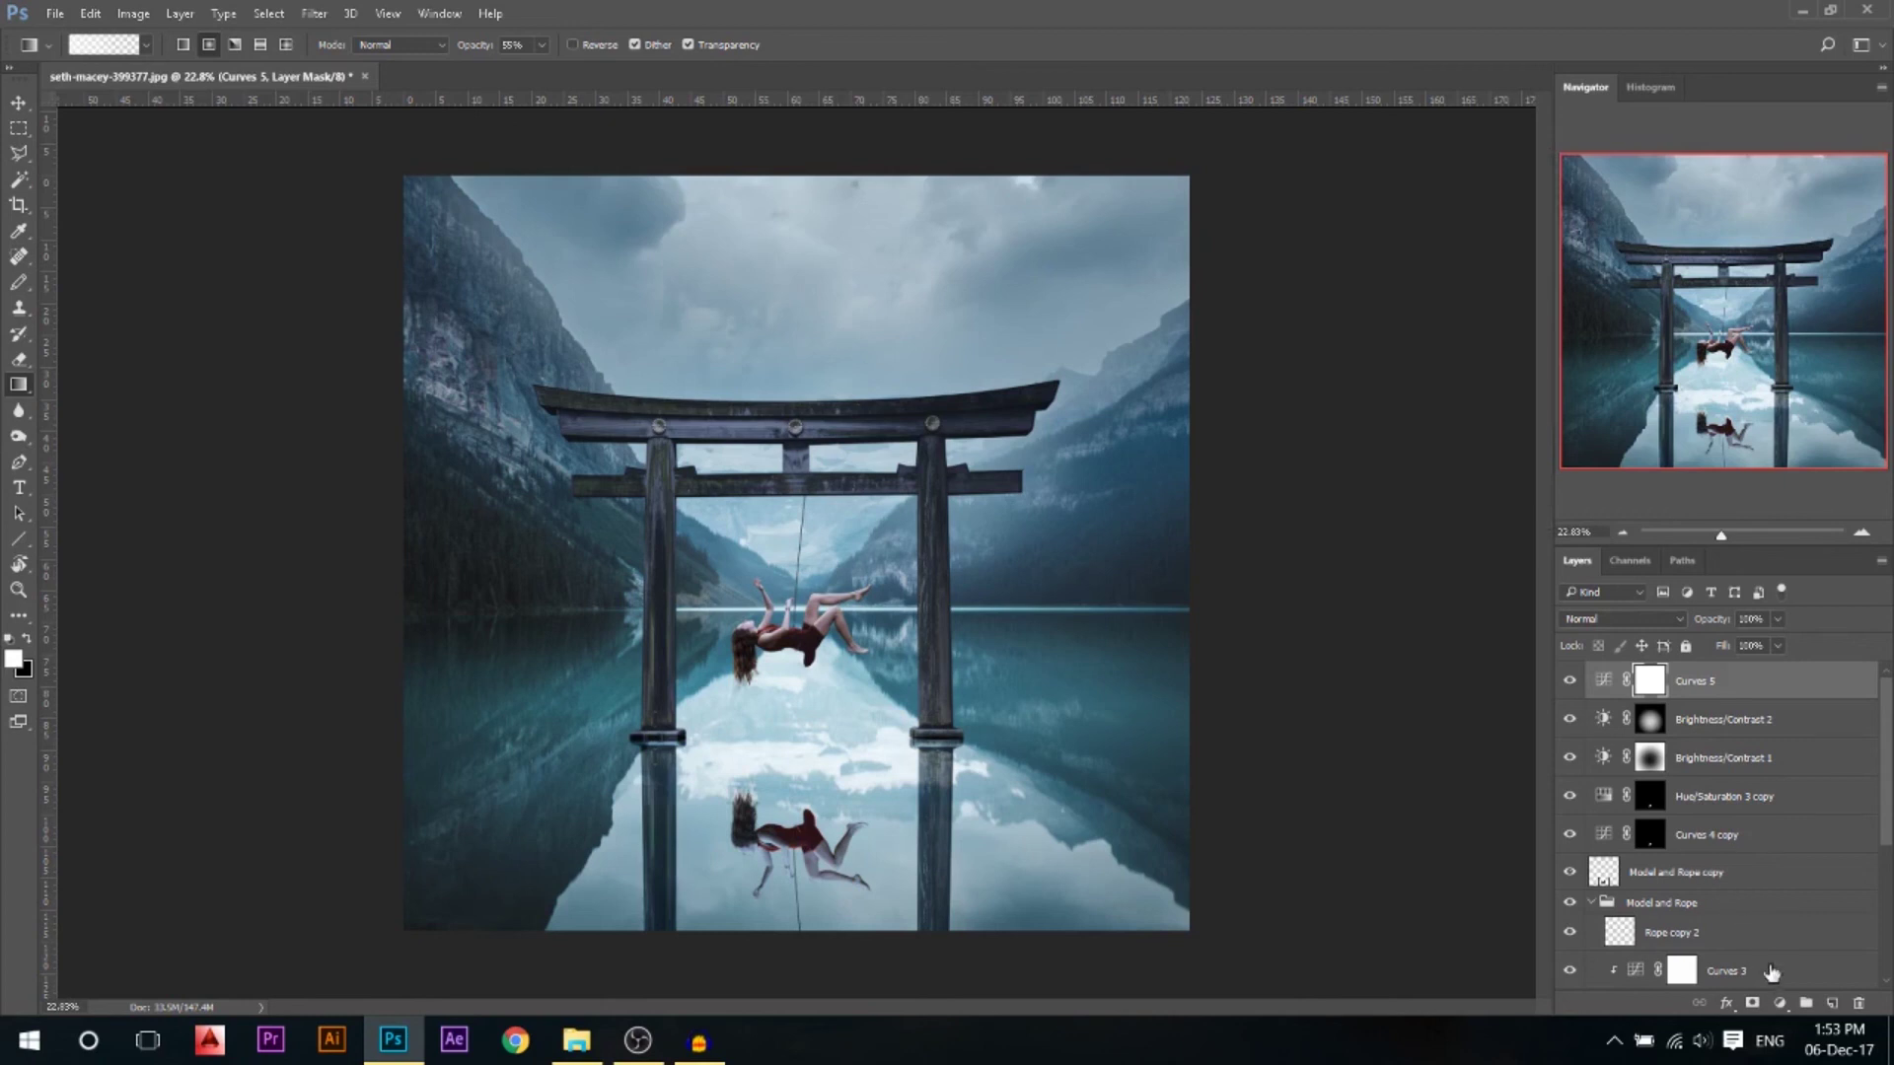
# Add another Curves adjustment layer on top, raise its black point slightly and move its white point inward, comparing with and without it
pyautogui.click(1779, 1003)
pyautogui.click(1697, 660)
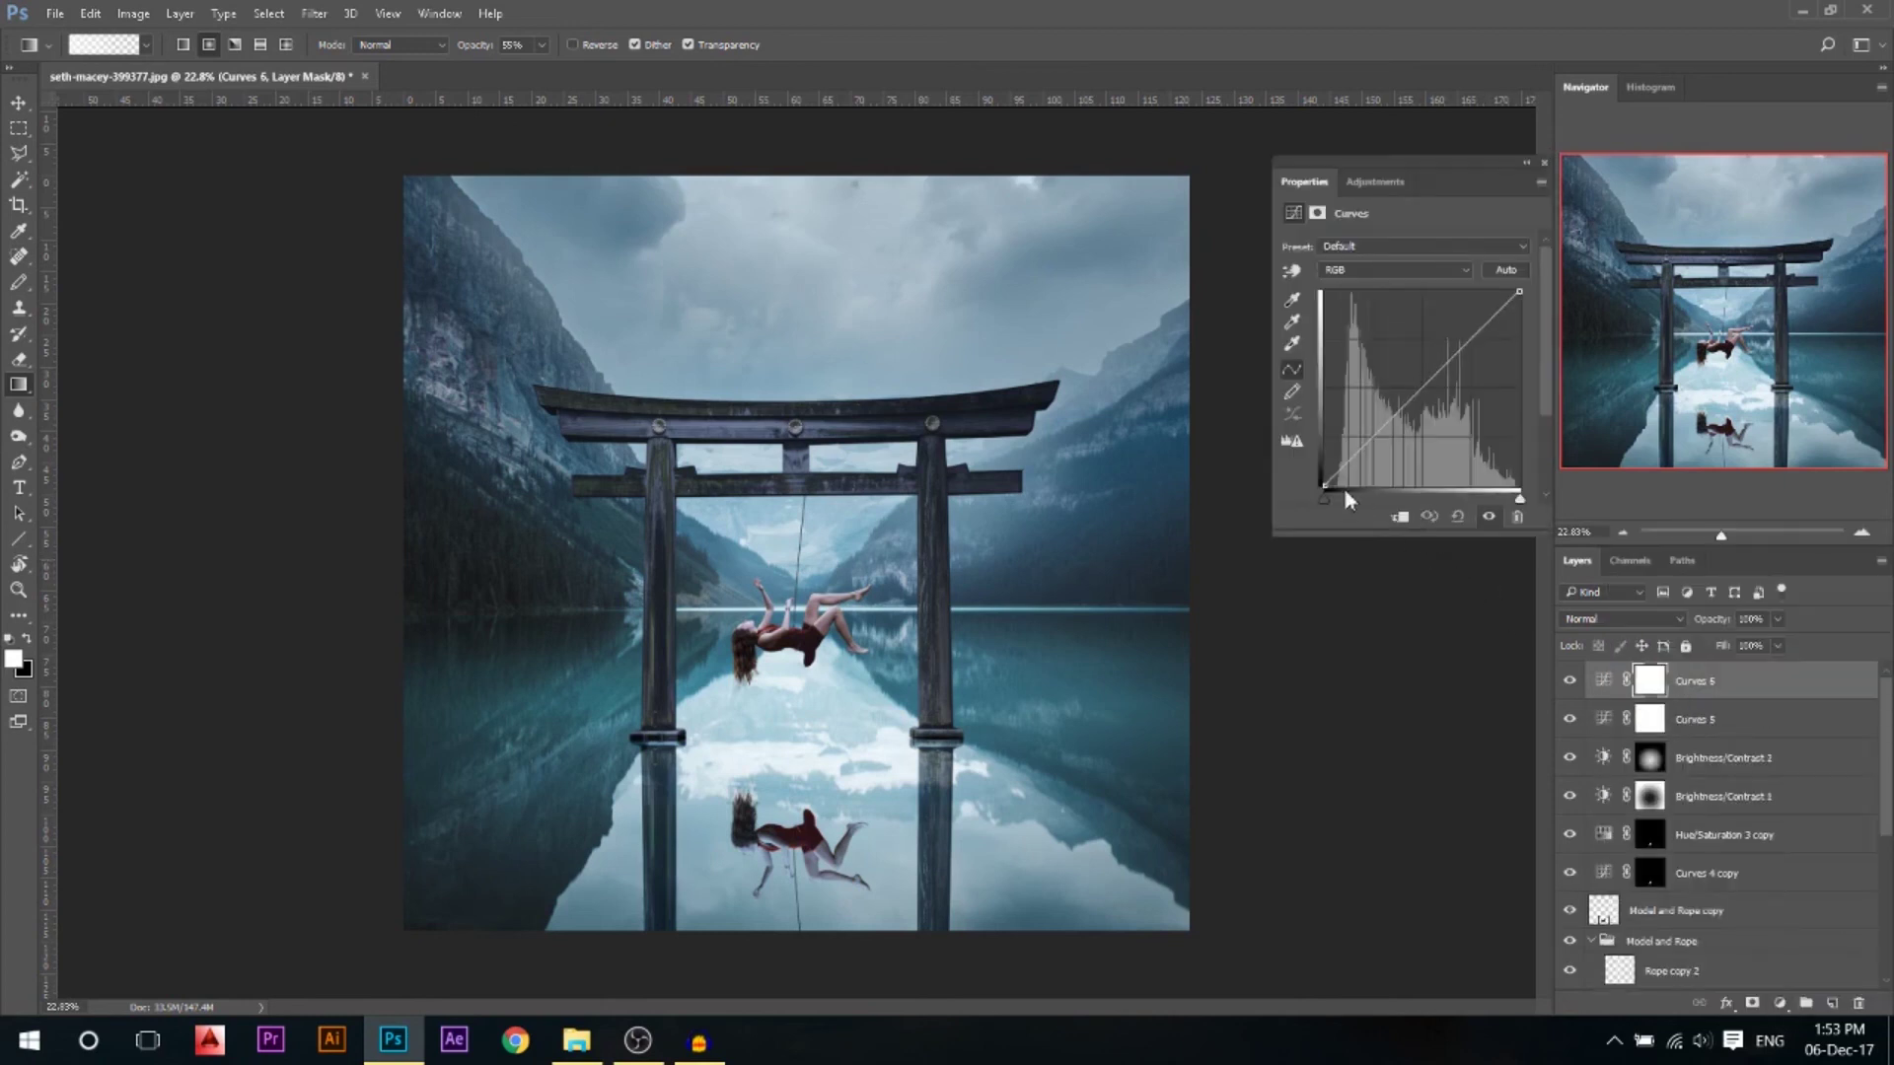
pyautogui.moveTo(1324, 486); pyautogui.dragTo(1308, 481)
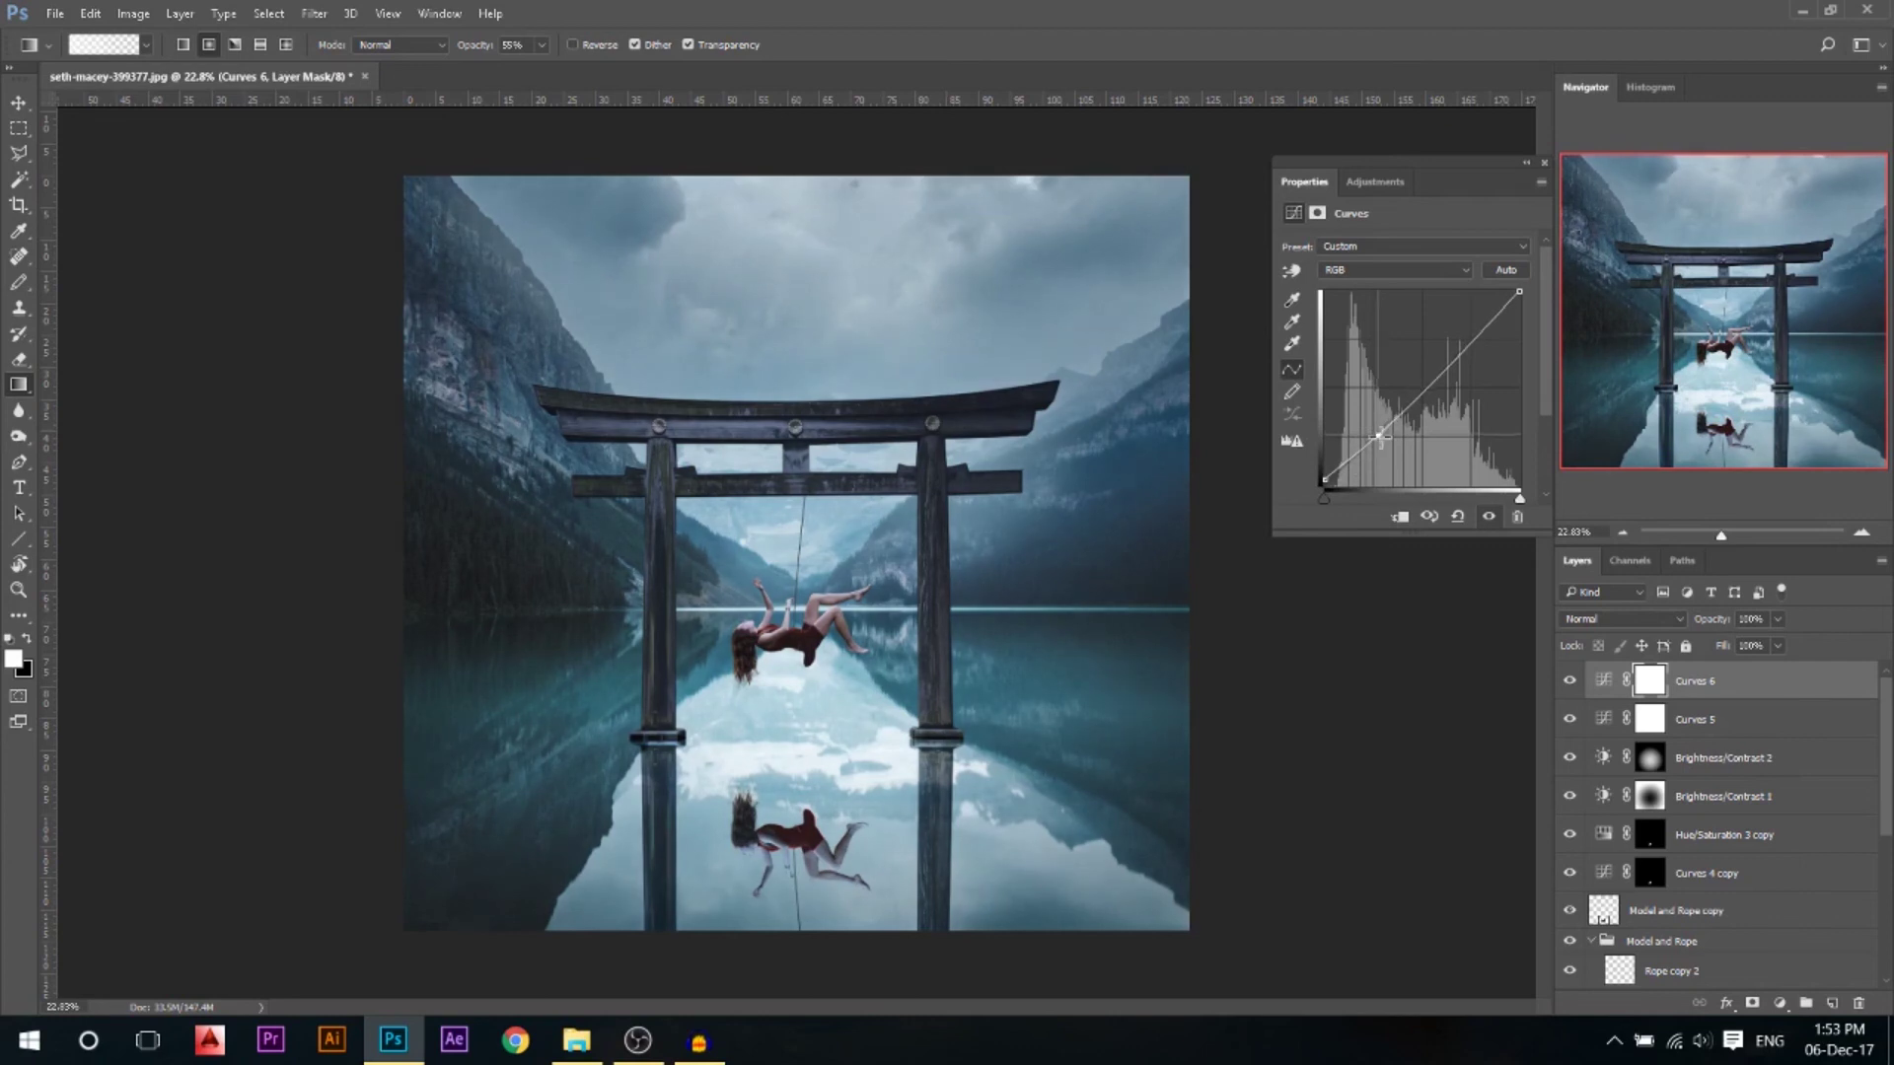
pyautogui.moveTo(1520, 292); pyautogui.dragTo(1513, 292)
pyautogui.click(1544, 163)
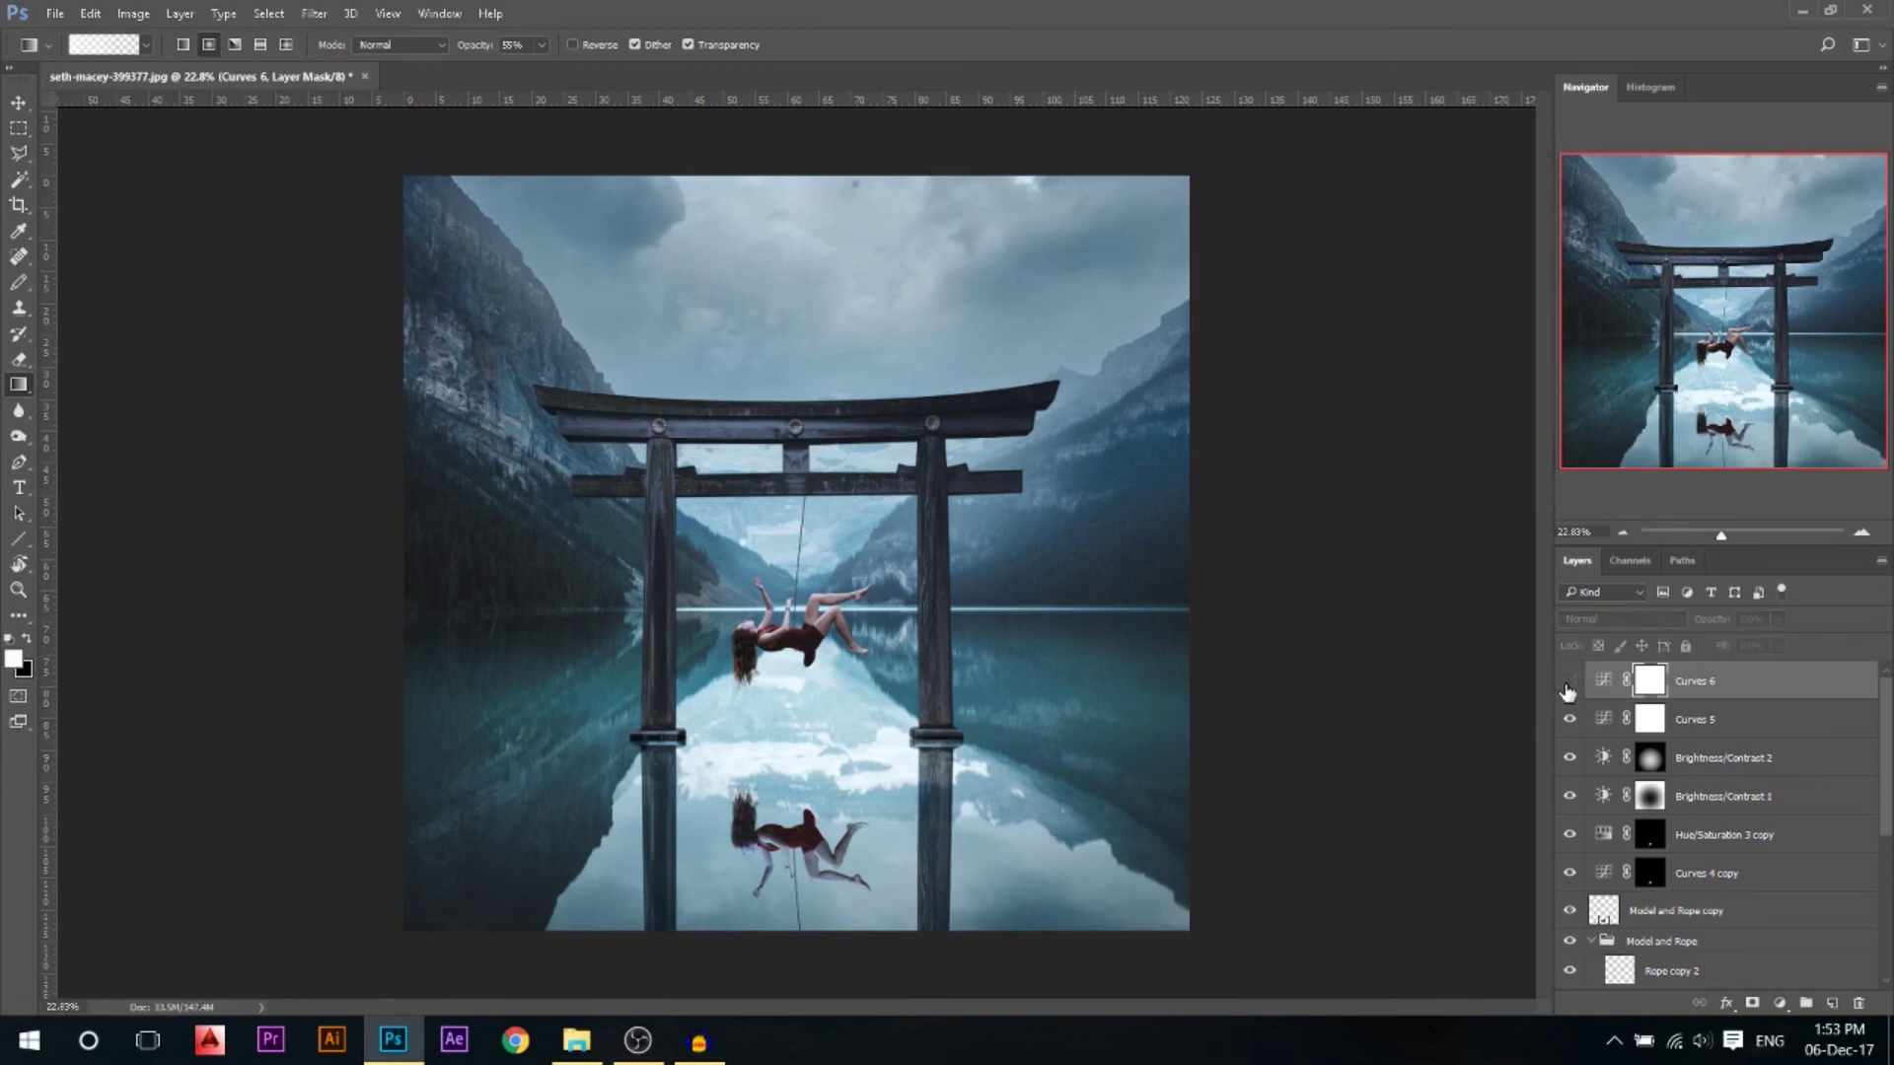
pyautogui.click(1568, 683)
pyautogui.click(1568, 683)
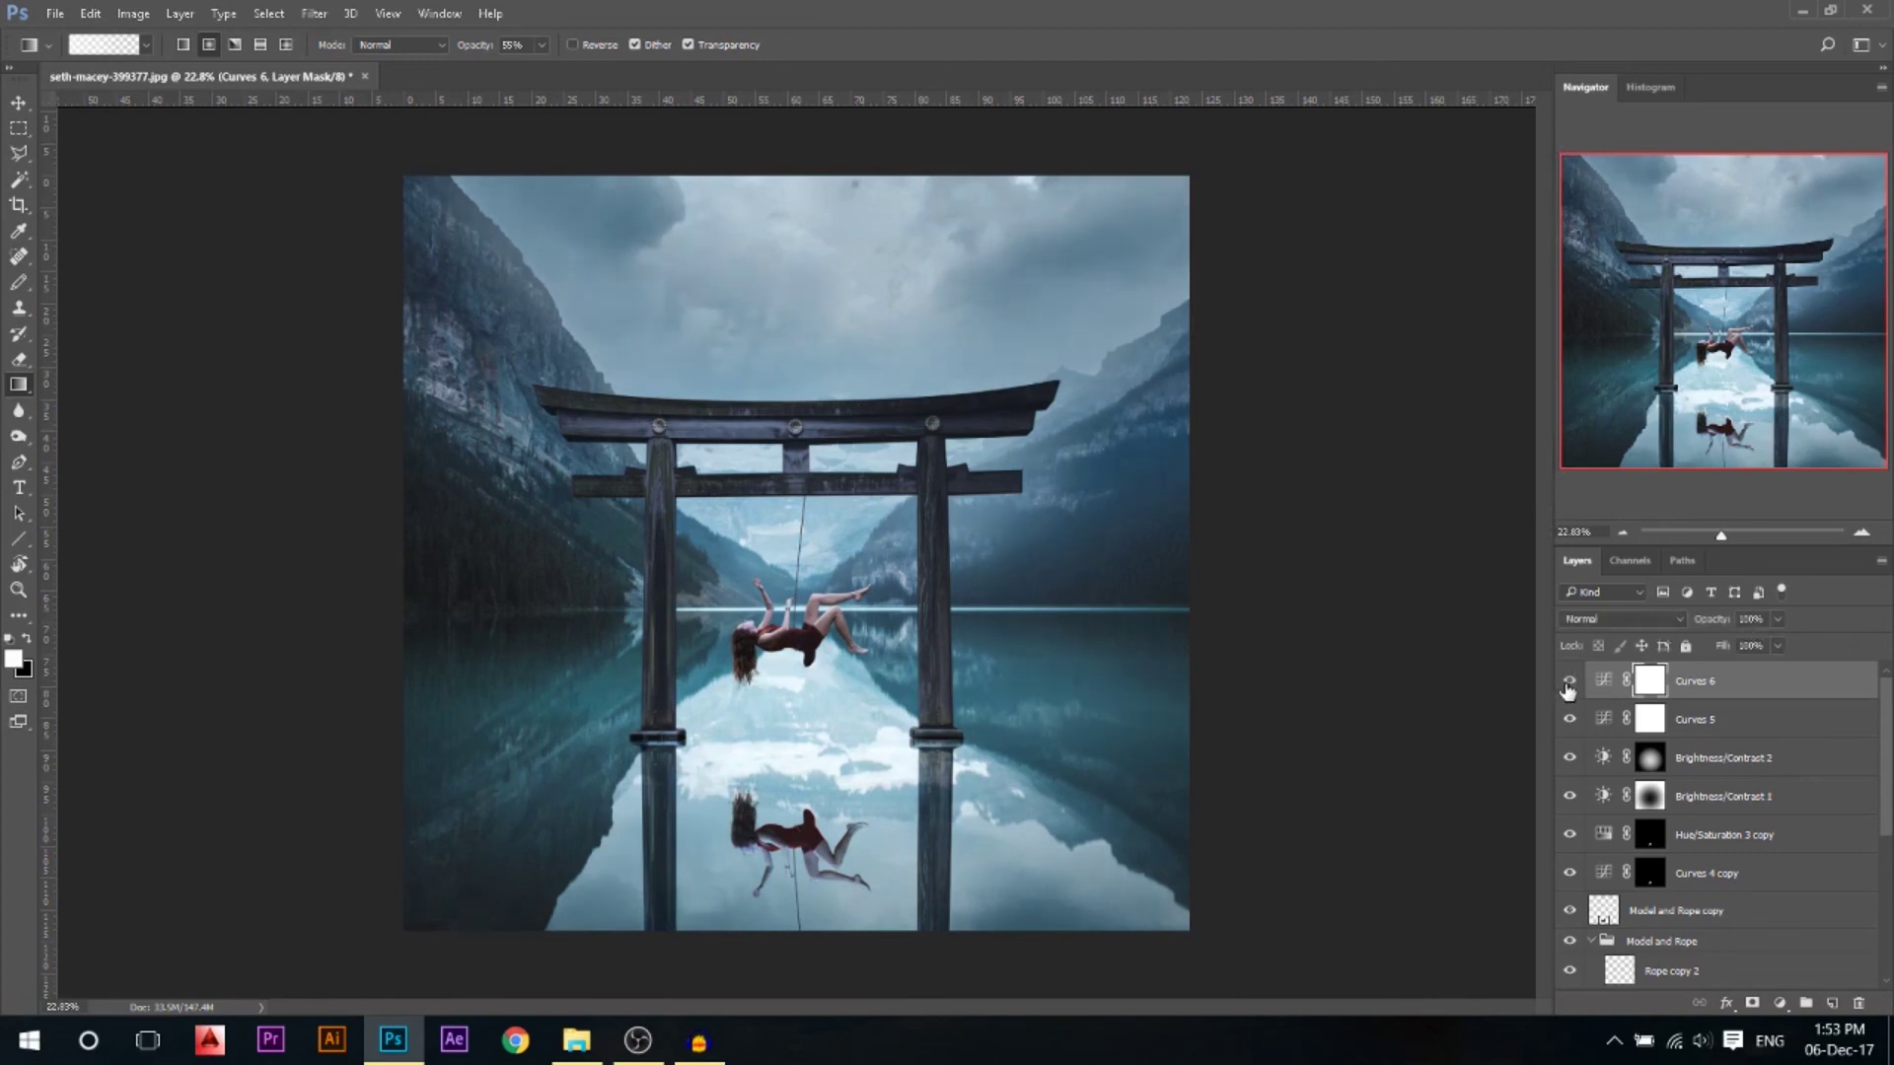
# Stamp all visible layers into a new merged layer at the top of the stack
pyautogui.scroll(-1, 762, 651)
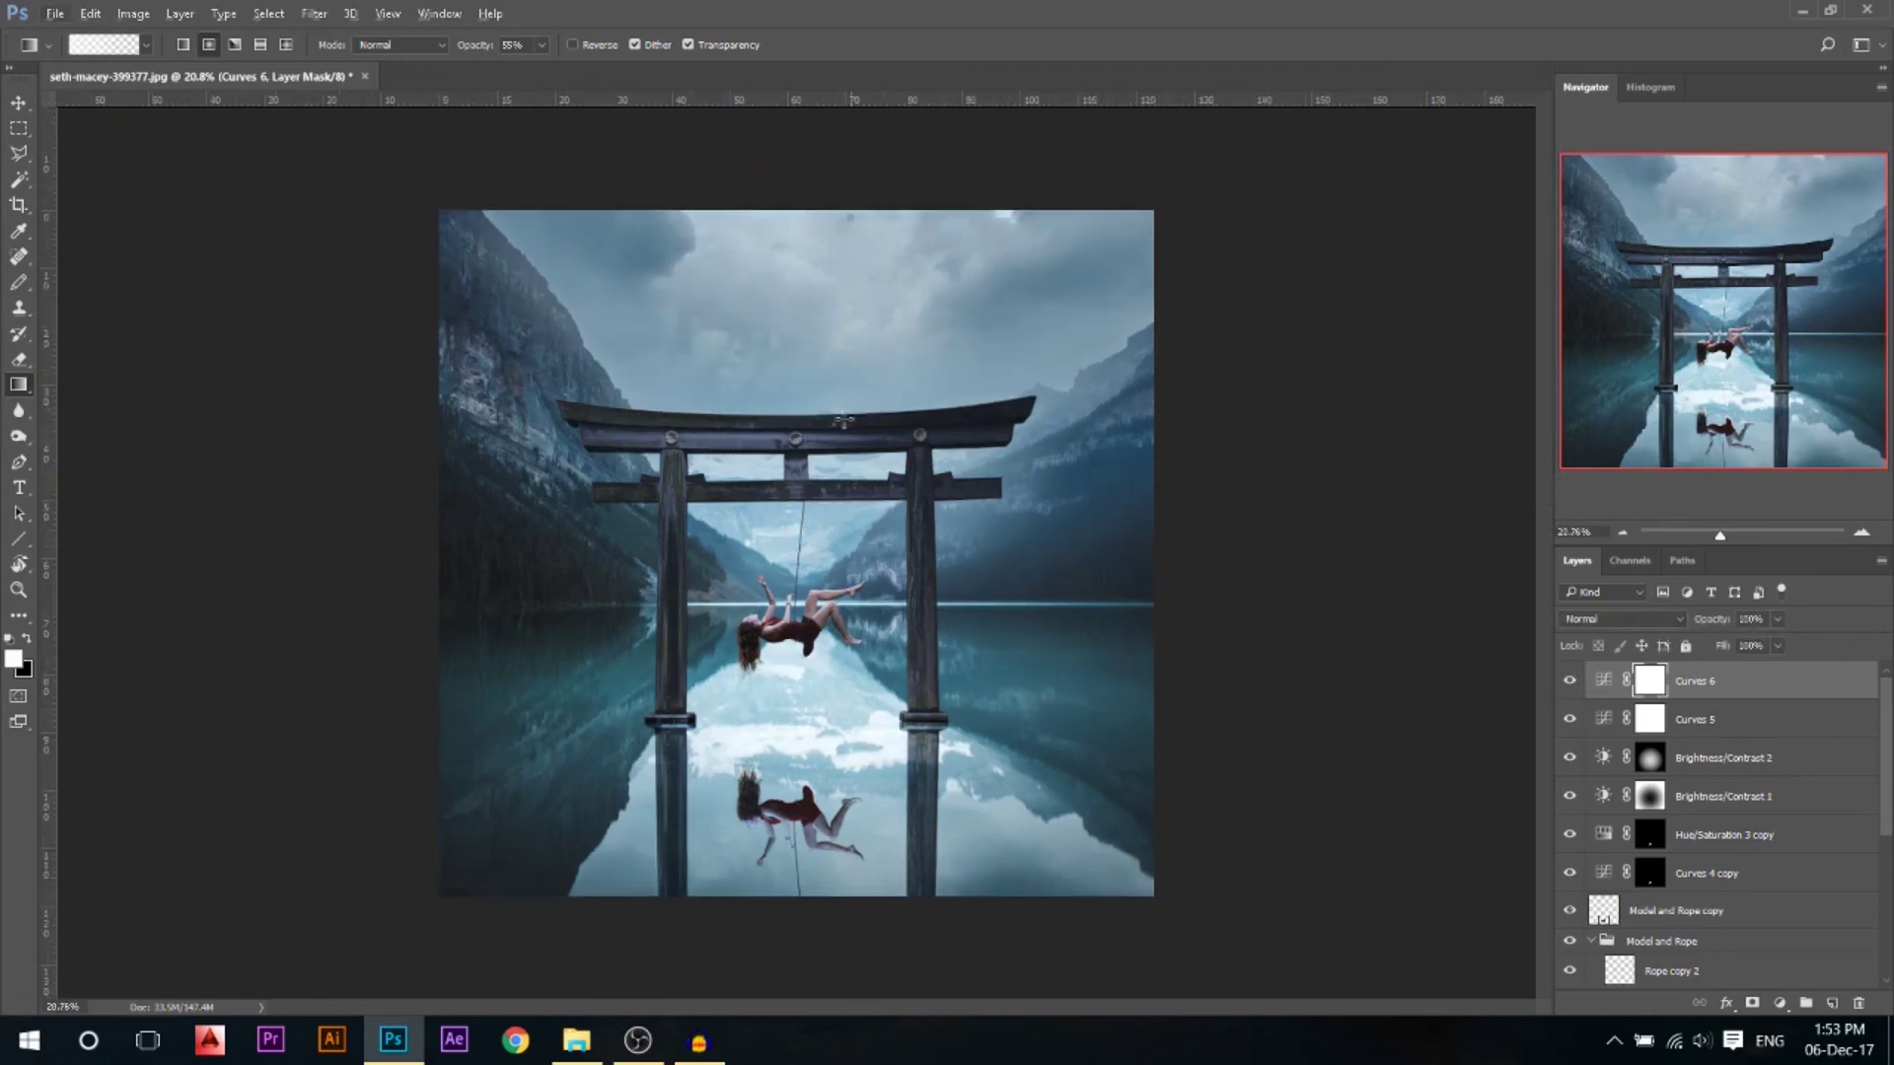
pyautogui.click(18, 101)
pyautogui.scroll(-1, 855, 743)
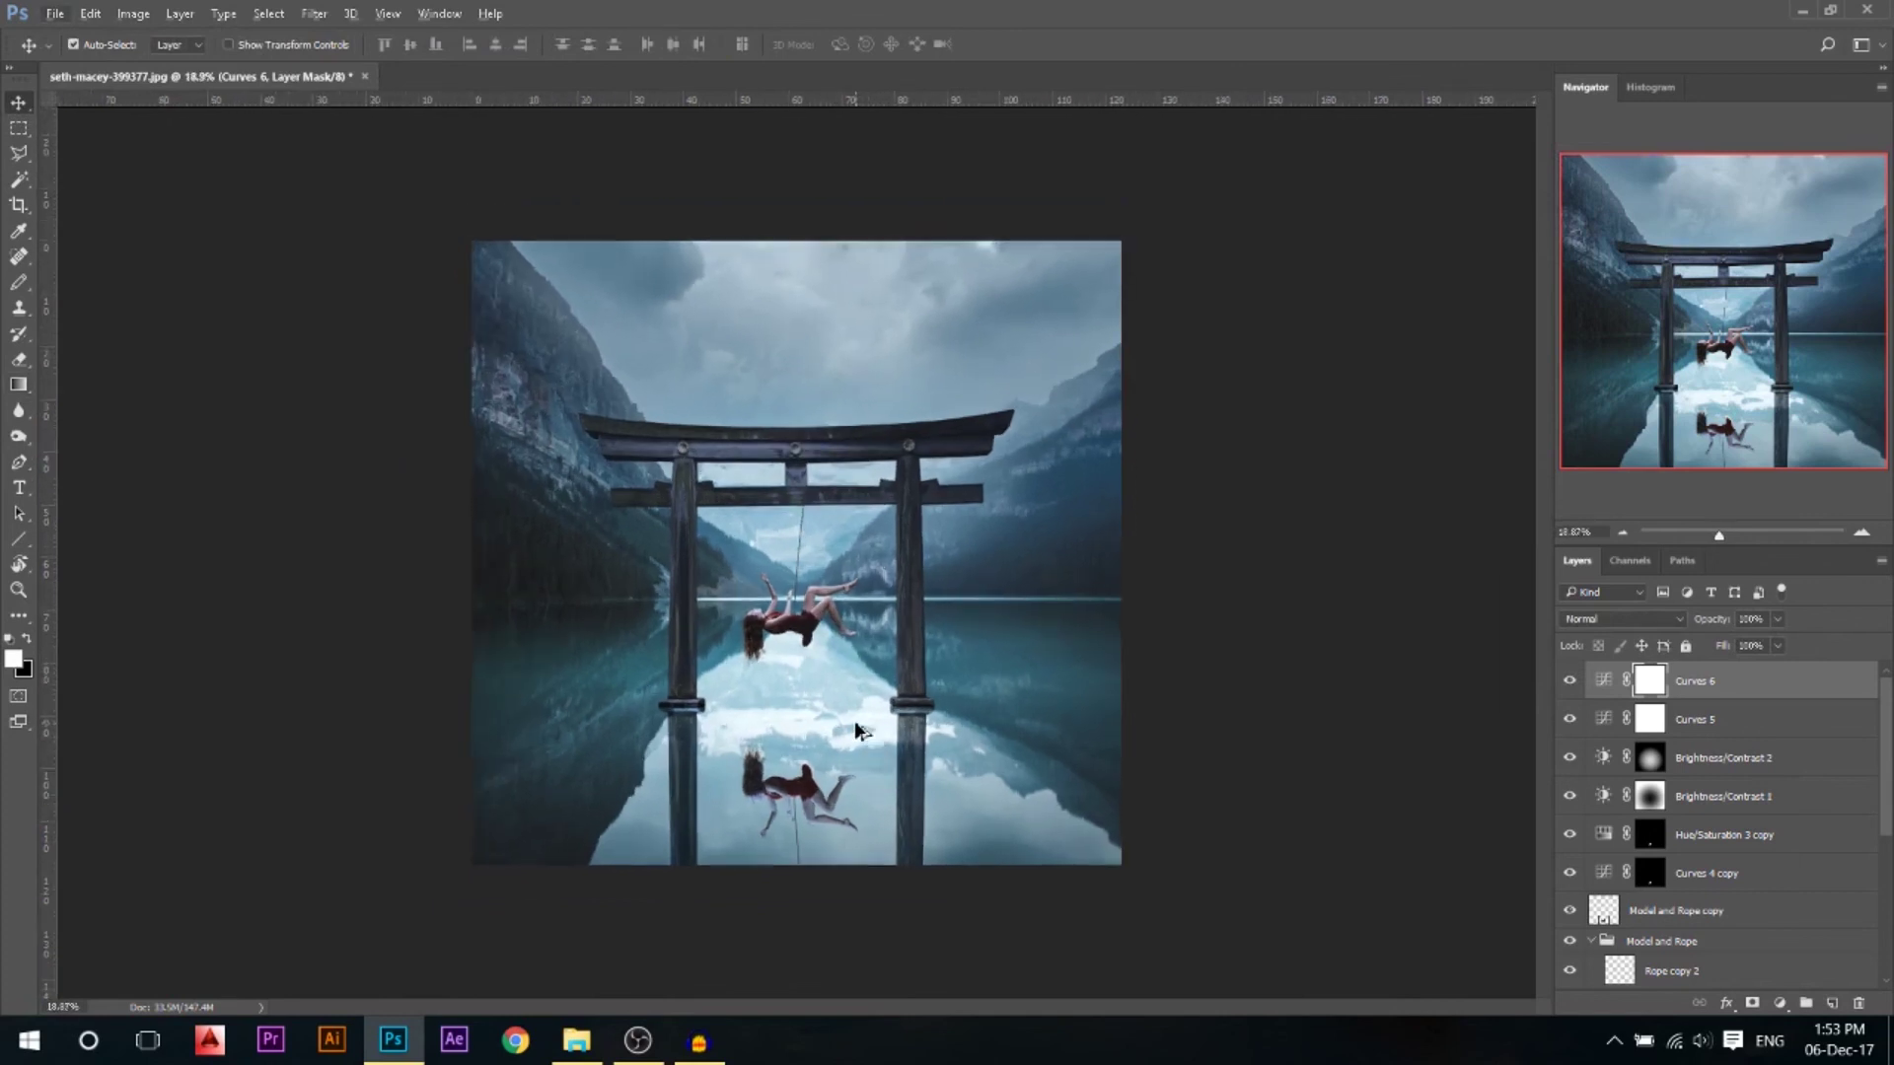
pyautogui.hotkey('ctrl', 'shift', 'alt', 'e')
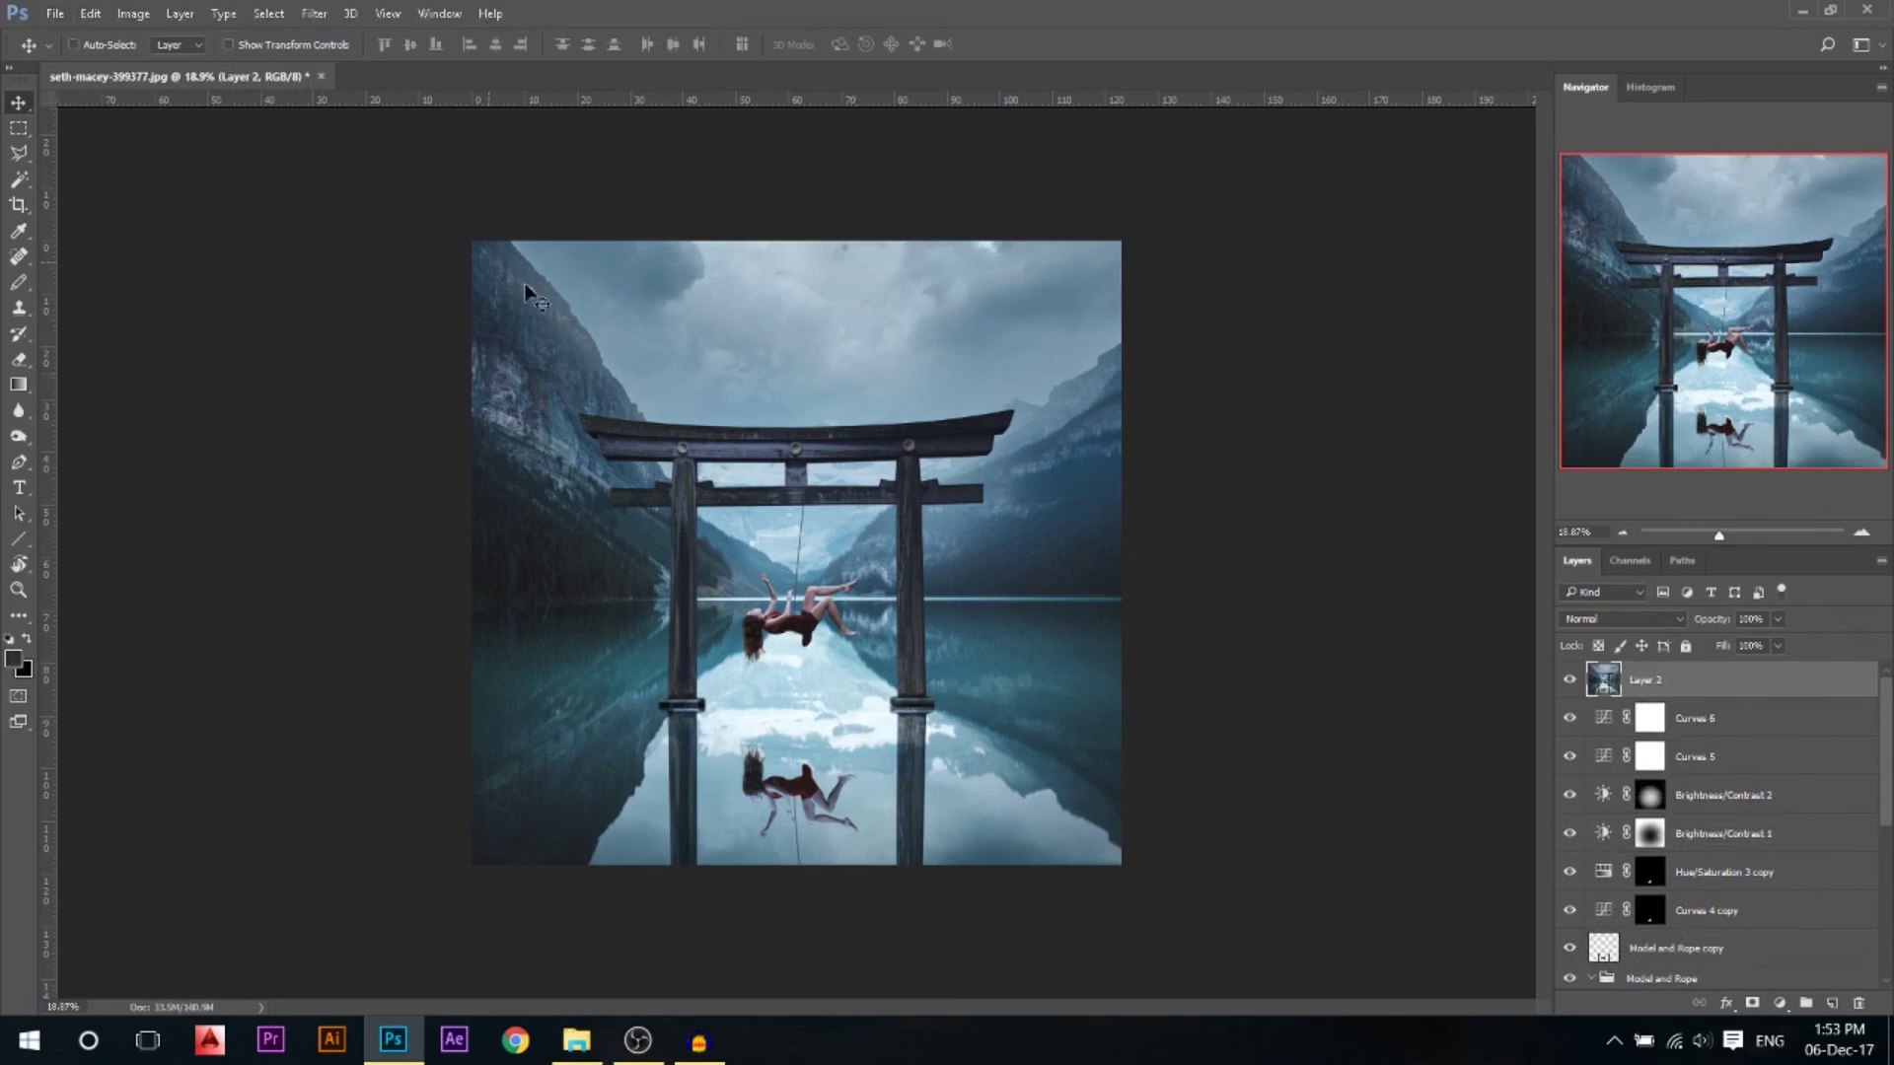
# Open the Camera Raw Filter on the merged layer and set Clarity to -14 and Vibrance to +8
pyautogui.click(315, 13)
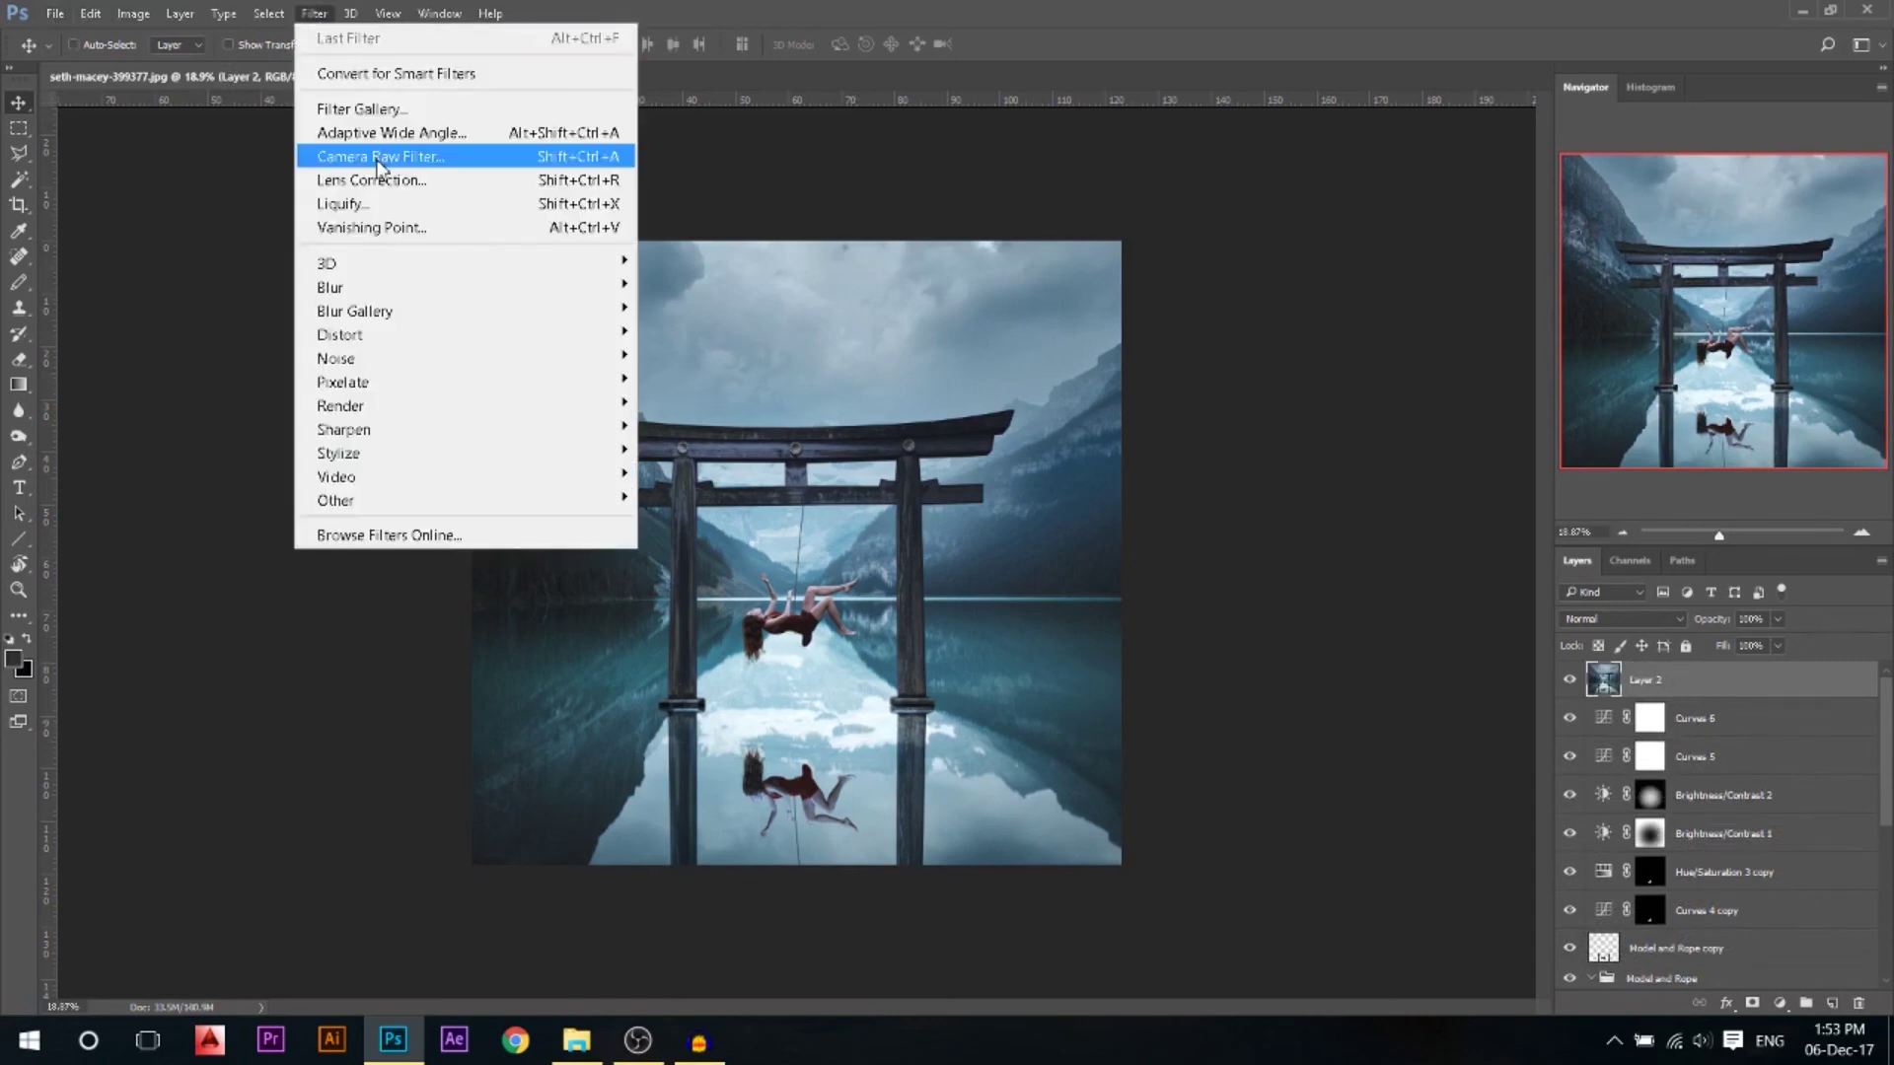
pyautogui.click(376, 158)
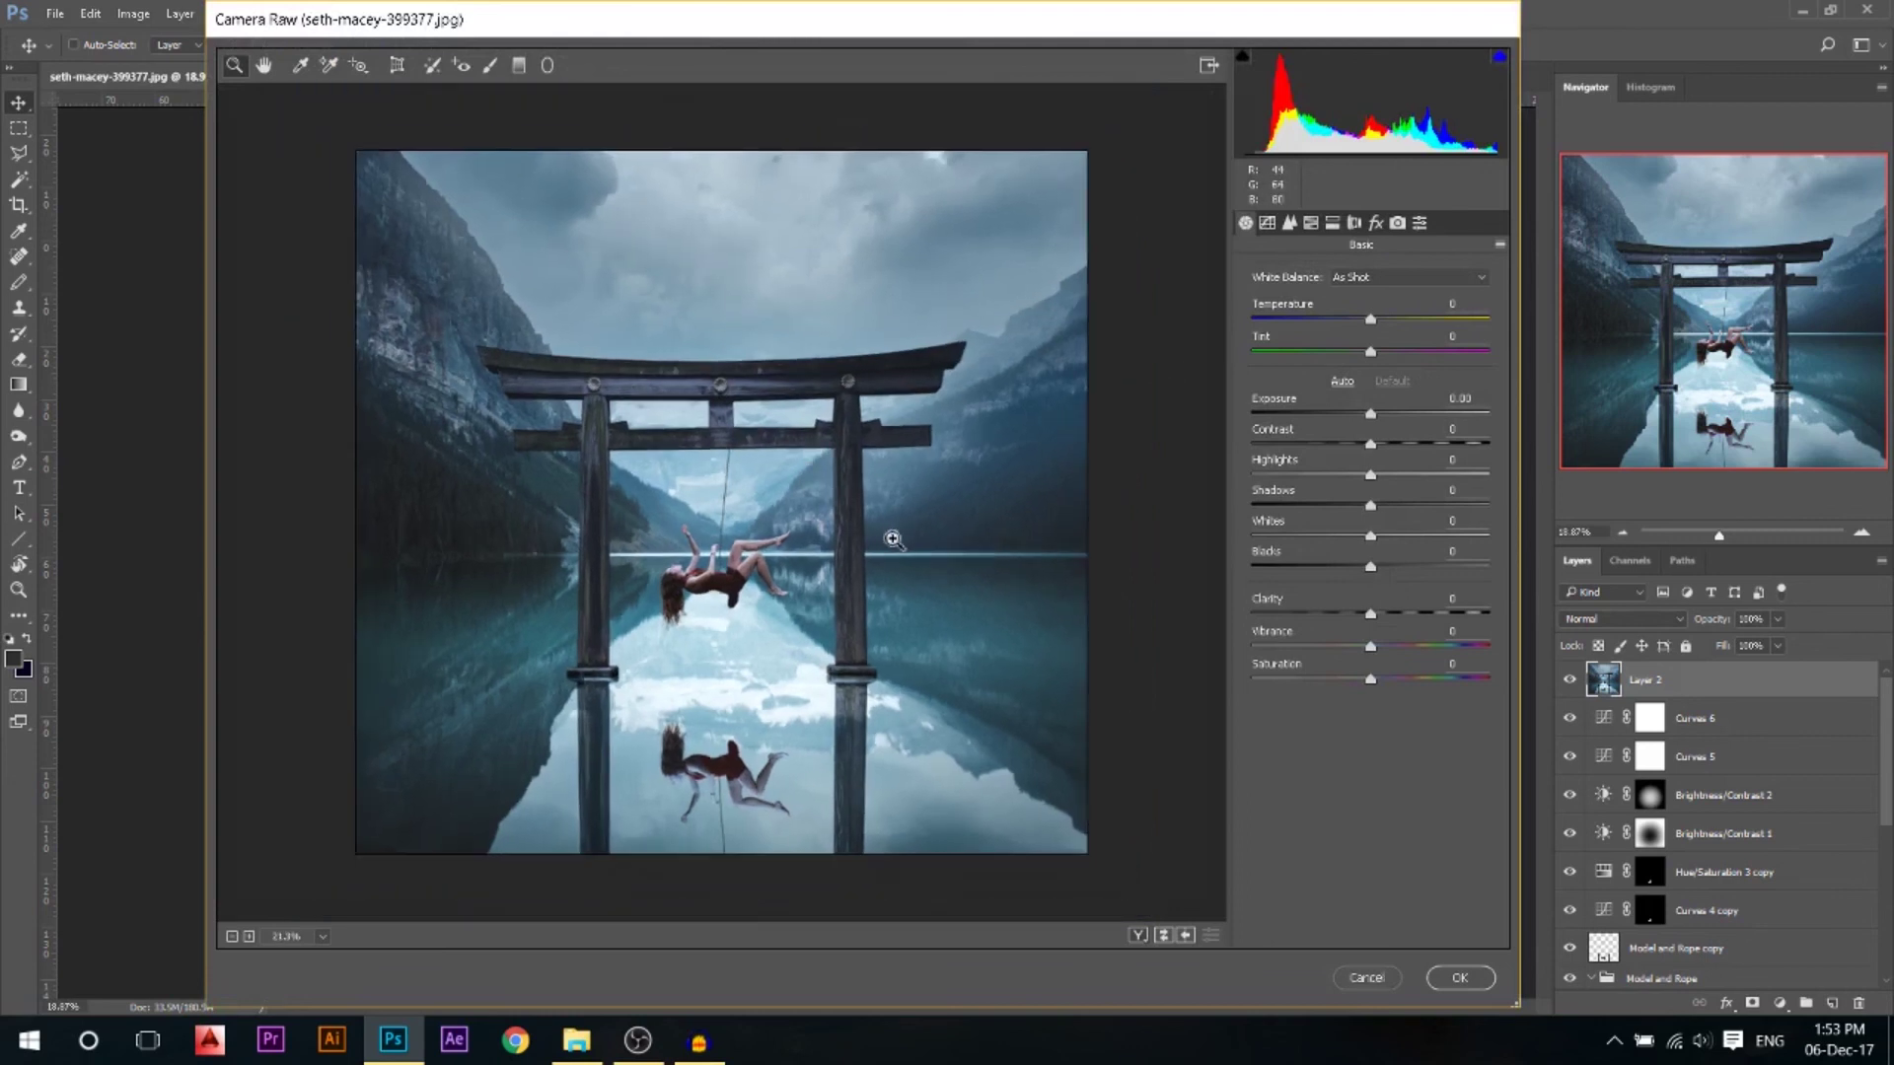
pyautogui.moveTo(1372, 611); pyautogui.dragTo(1436, 631)
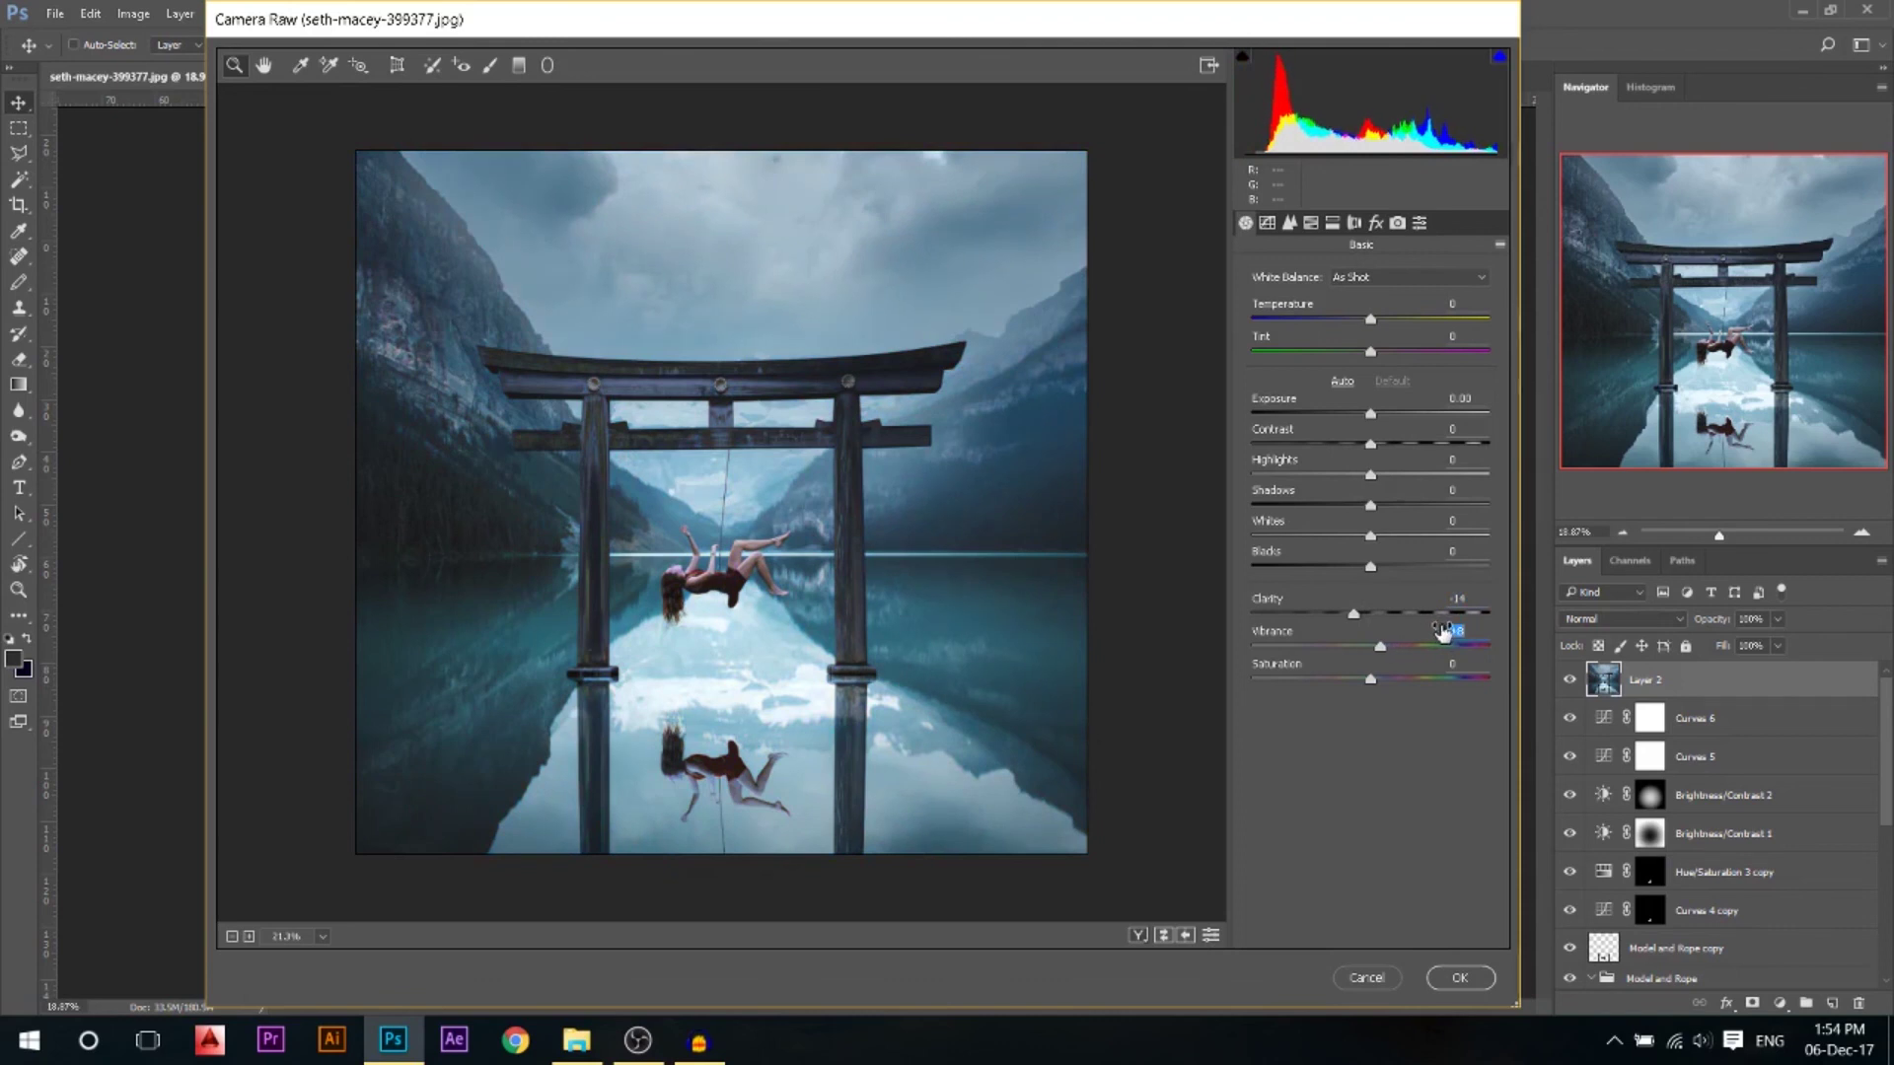
# Set the Camera Raw Exposure to +0.20 and Contrast to +11, keeping Temperature and Tint at 0
pyautogui.moveTo(1370, 317); pyautogui.dragTo(1376, 316)
pyautogui.doubleClick(1374, 318)
pyautogui.click(1381, 351)
pyautogui.click(1367, 404)
pyautogui.moveTo(1367, 403); pyautogui.dragTo(1386, 441)
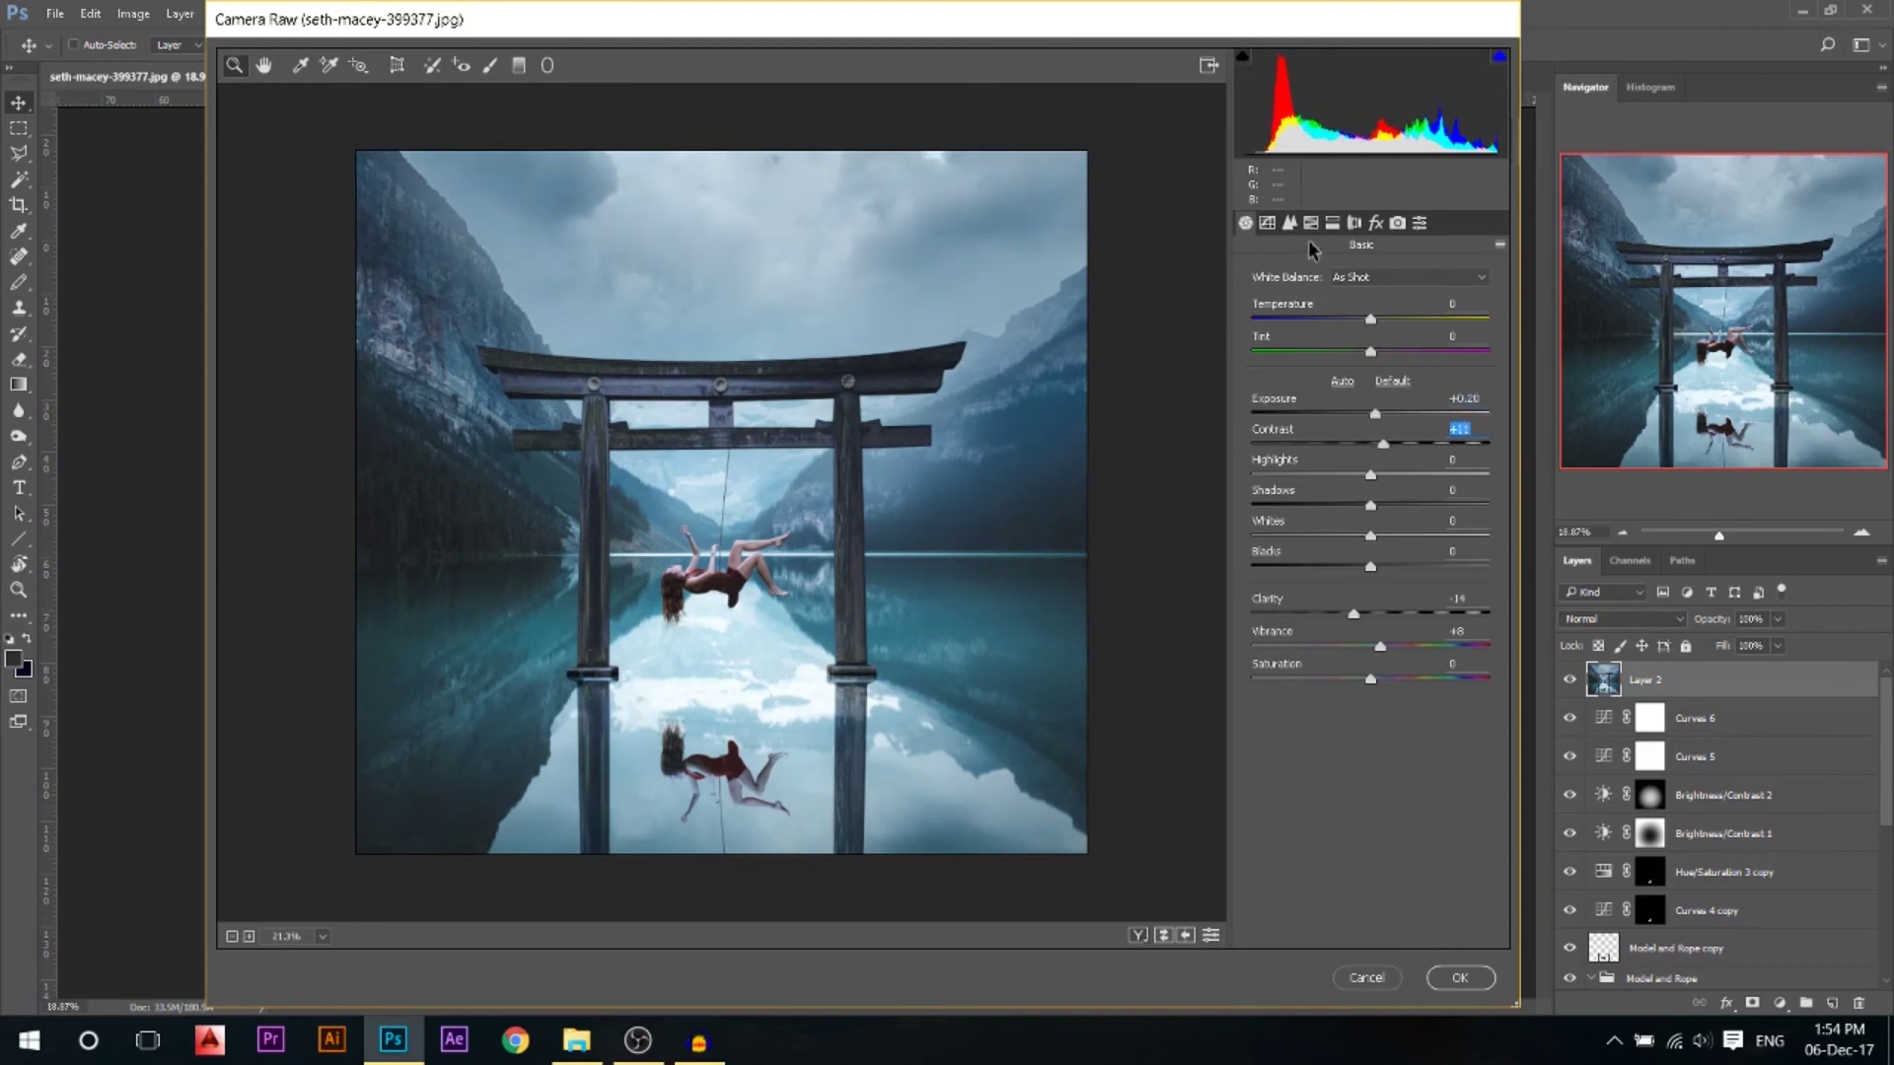
# Set the Camera Raw Dehaze amount to +9 and the Post Crop Vignetting amount to -13
pyautogui.click(1377, 223)
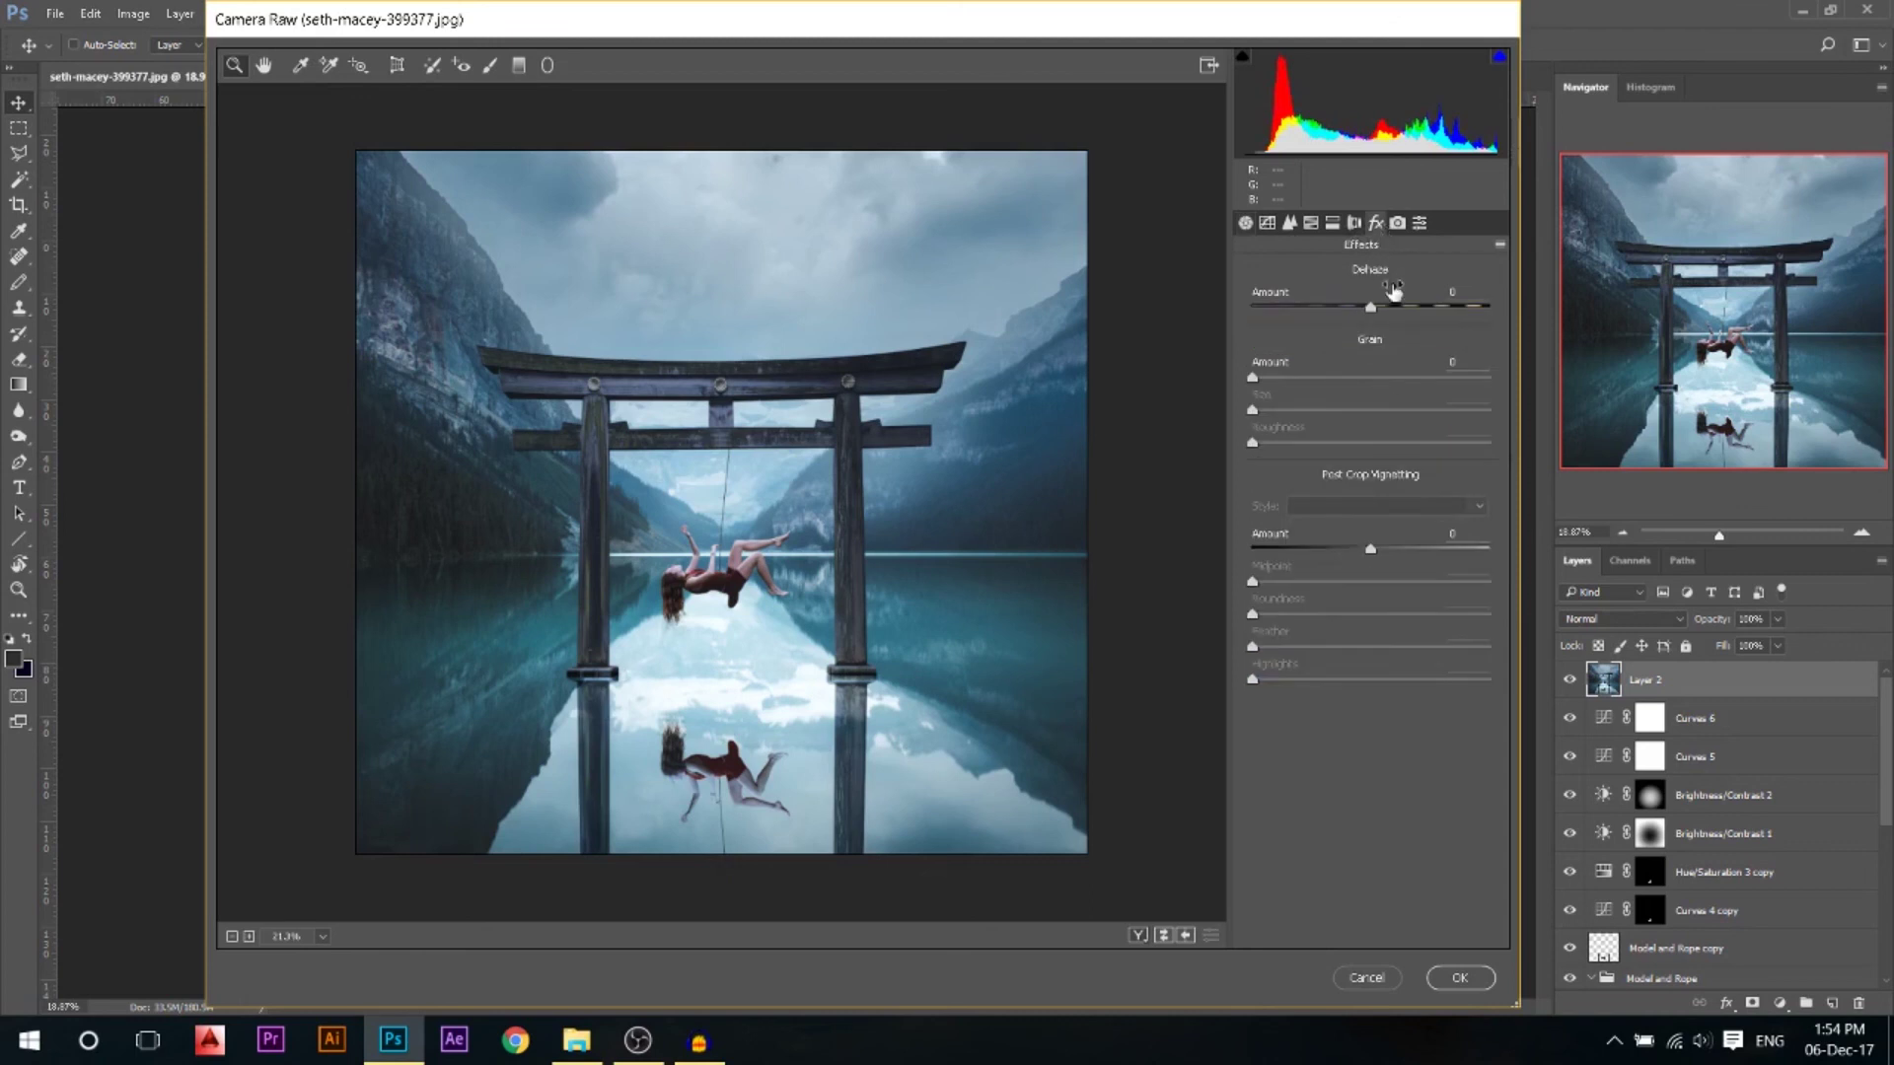
pyautogui.moveTo(1375, 298); pyautogui.dragTo(1385, 295)
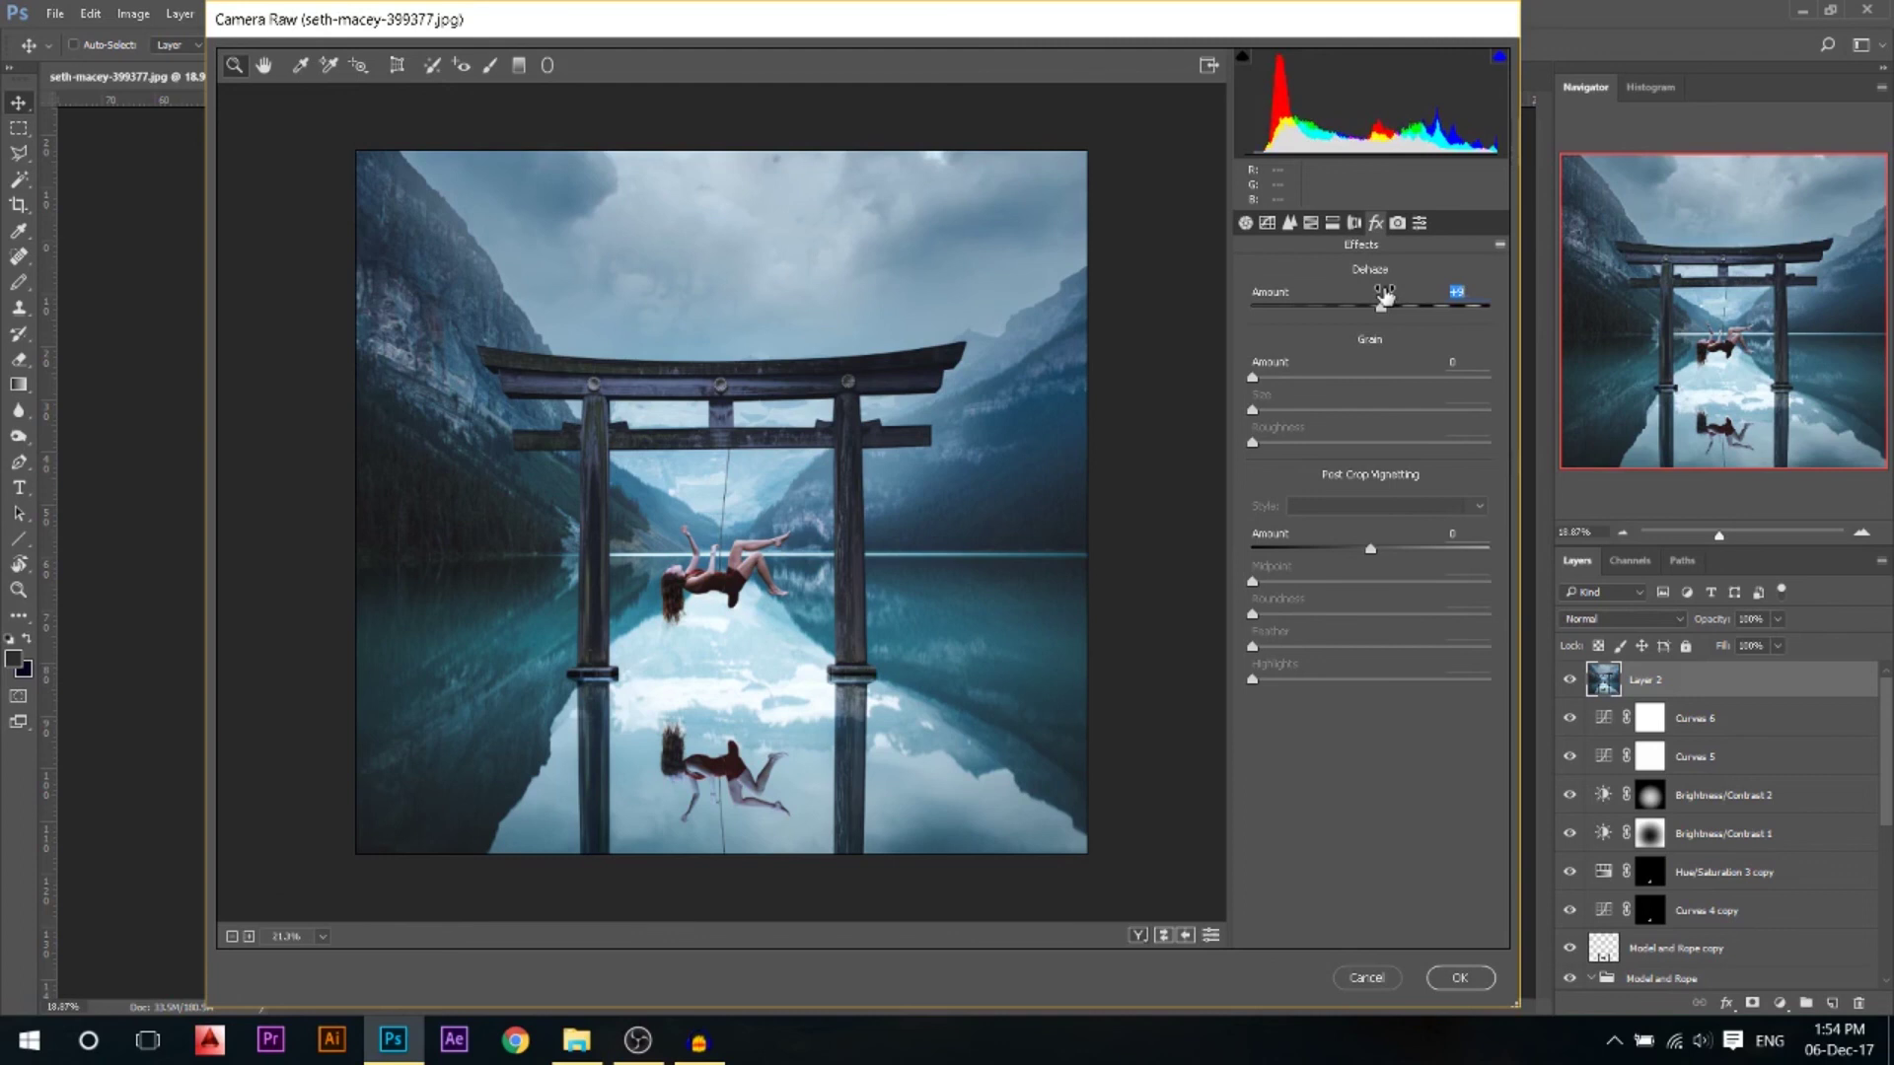
pyautogui.click(1375, 541)
pyautogui.moveTo(1378, 538); pyautogui.dragTo(1365, 538)
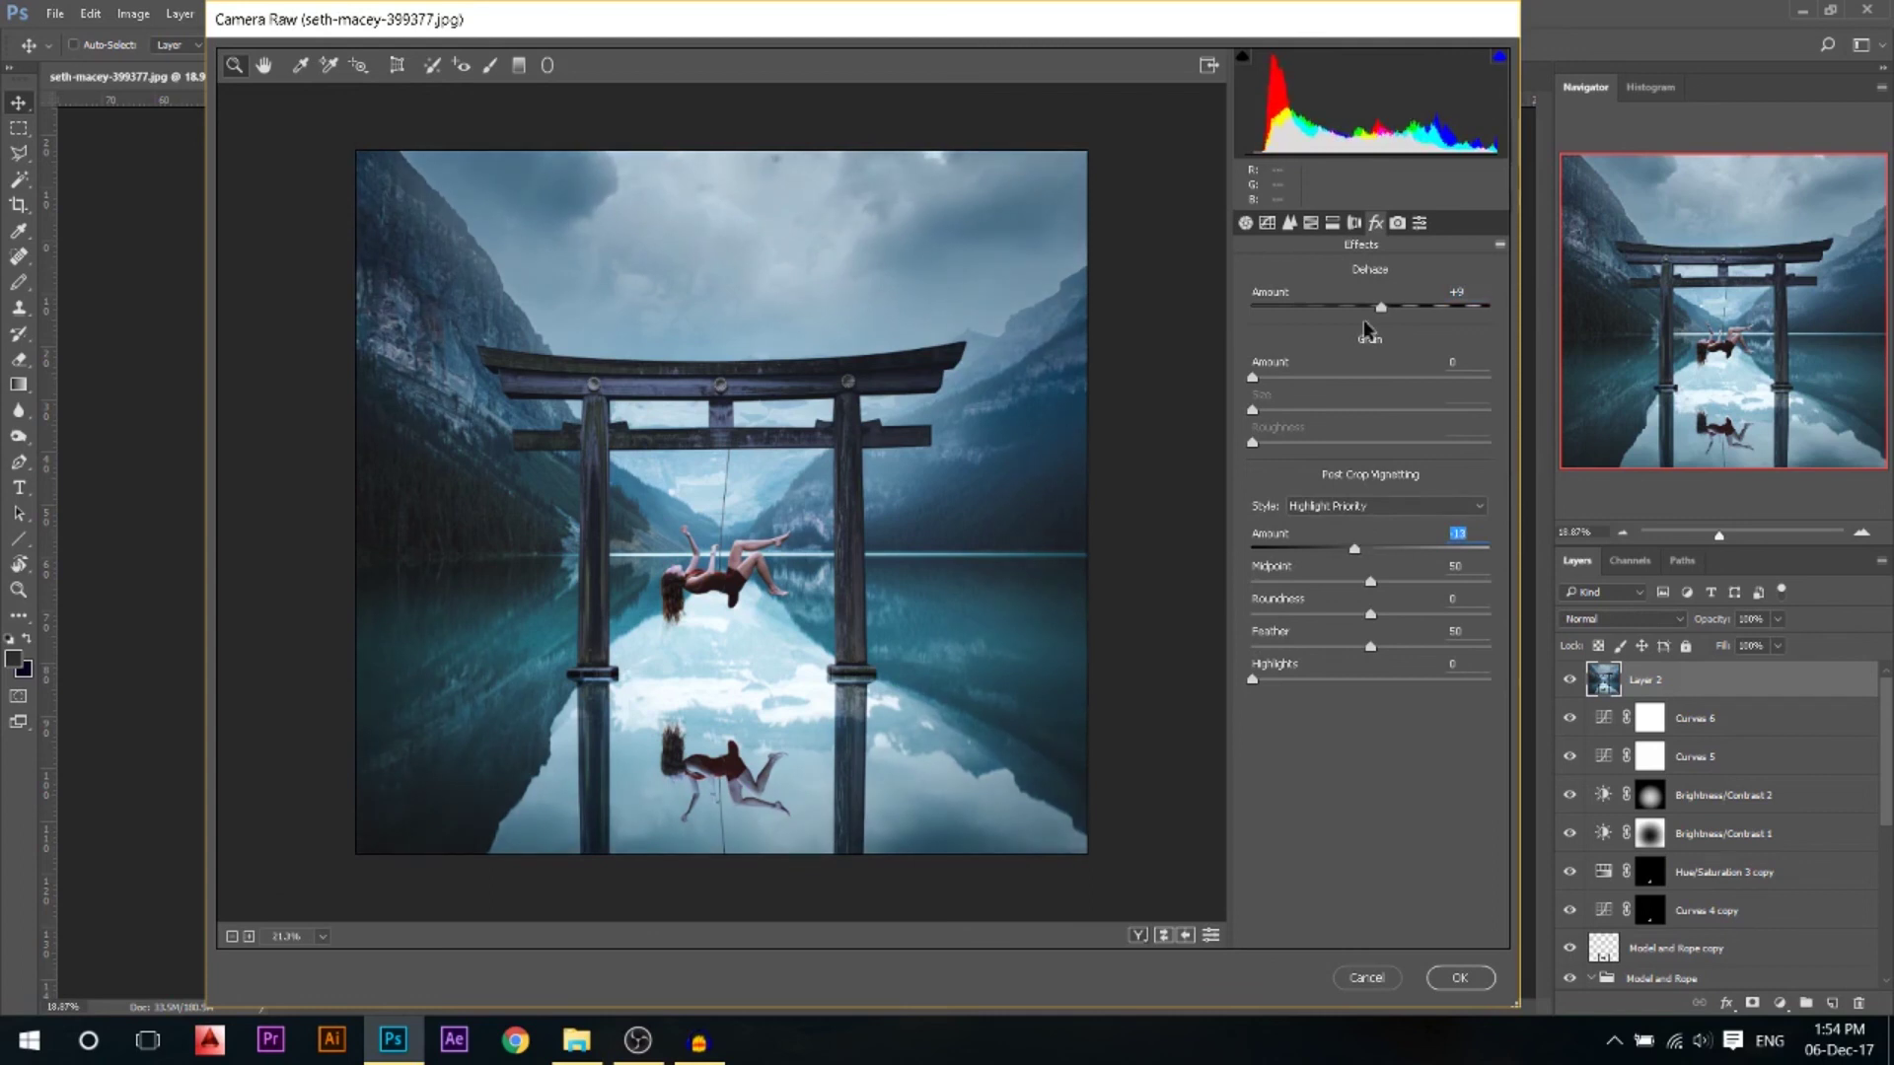
# Set the Blue Primary Hue to -12 and Saturation to -9 in Camera Calibration, and apply the Camera Raw filter
pyautogui.click(1398, 224)
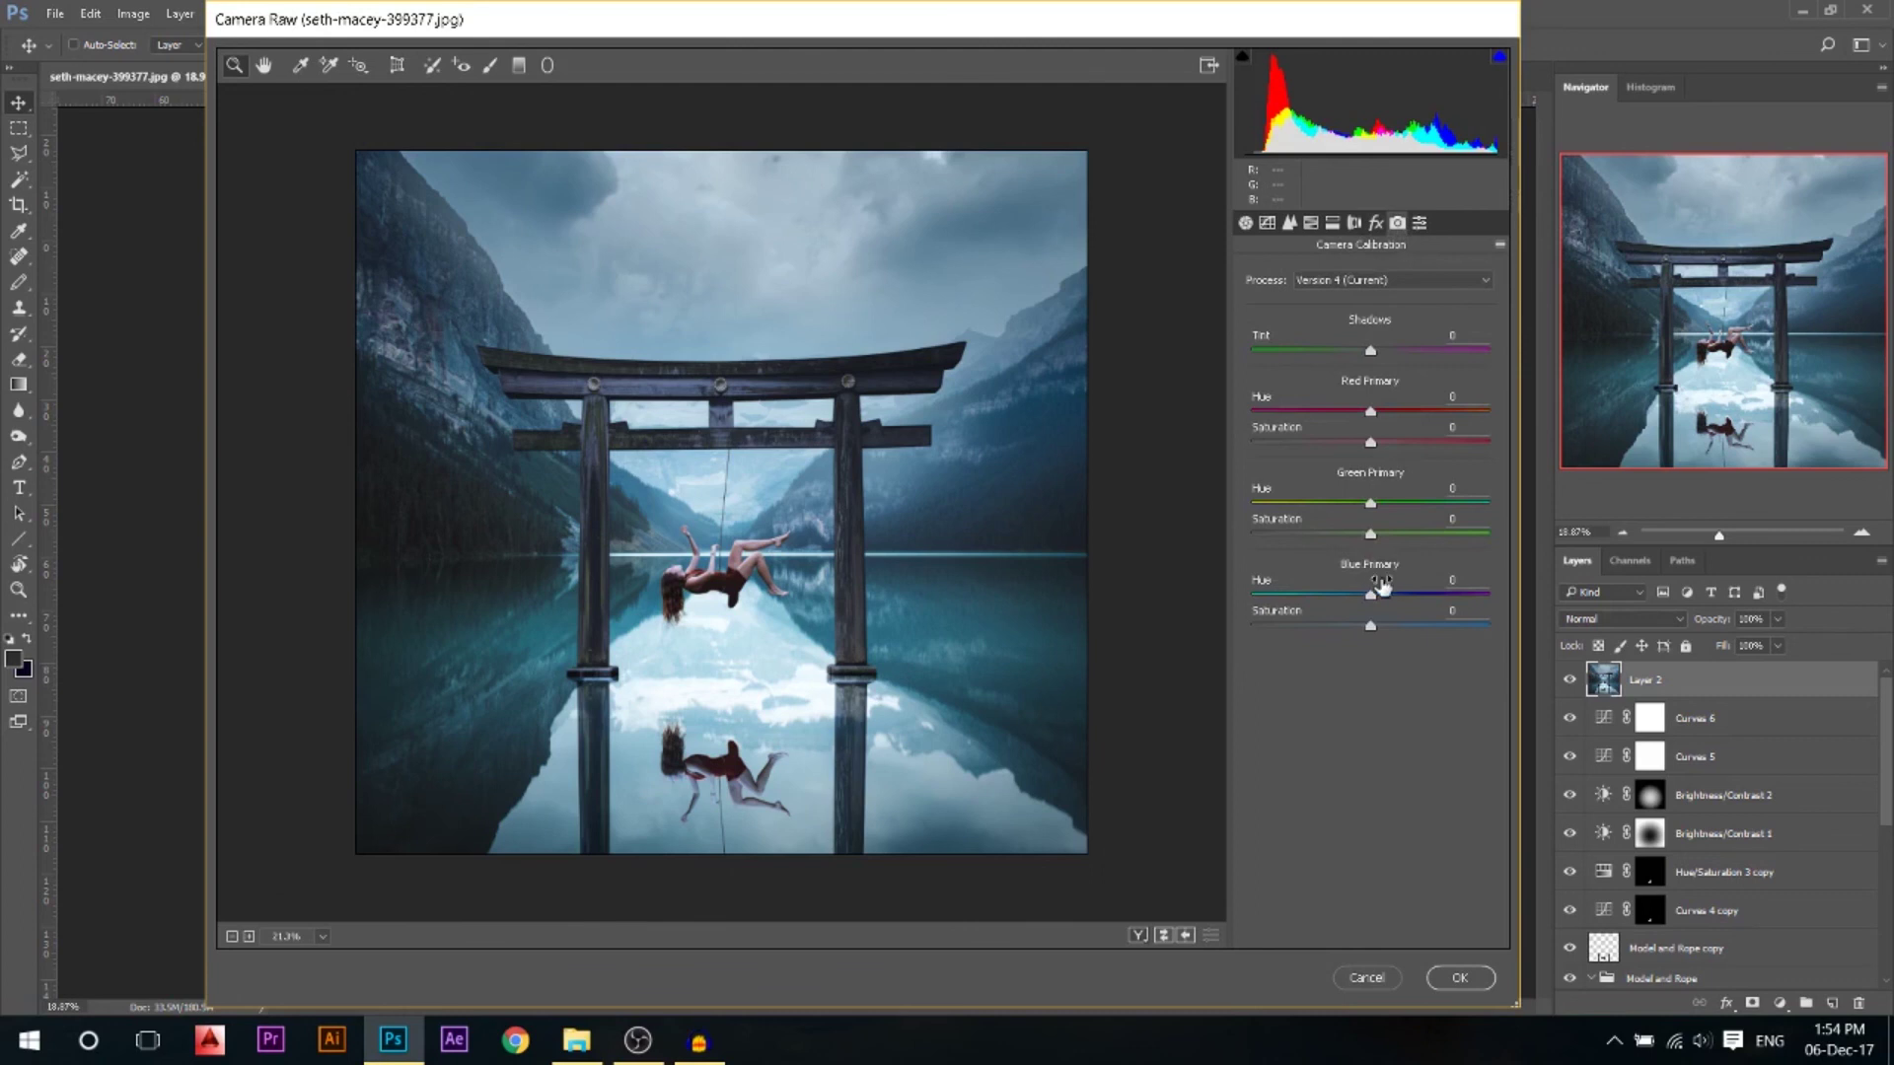
pyautogui.moveTo(1384, 585); pyautogui.dragTo(1335, 594)
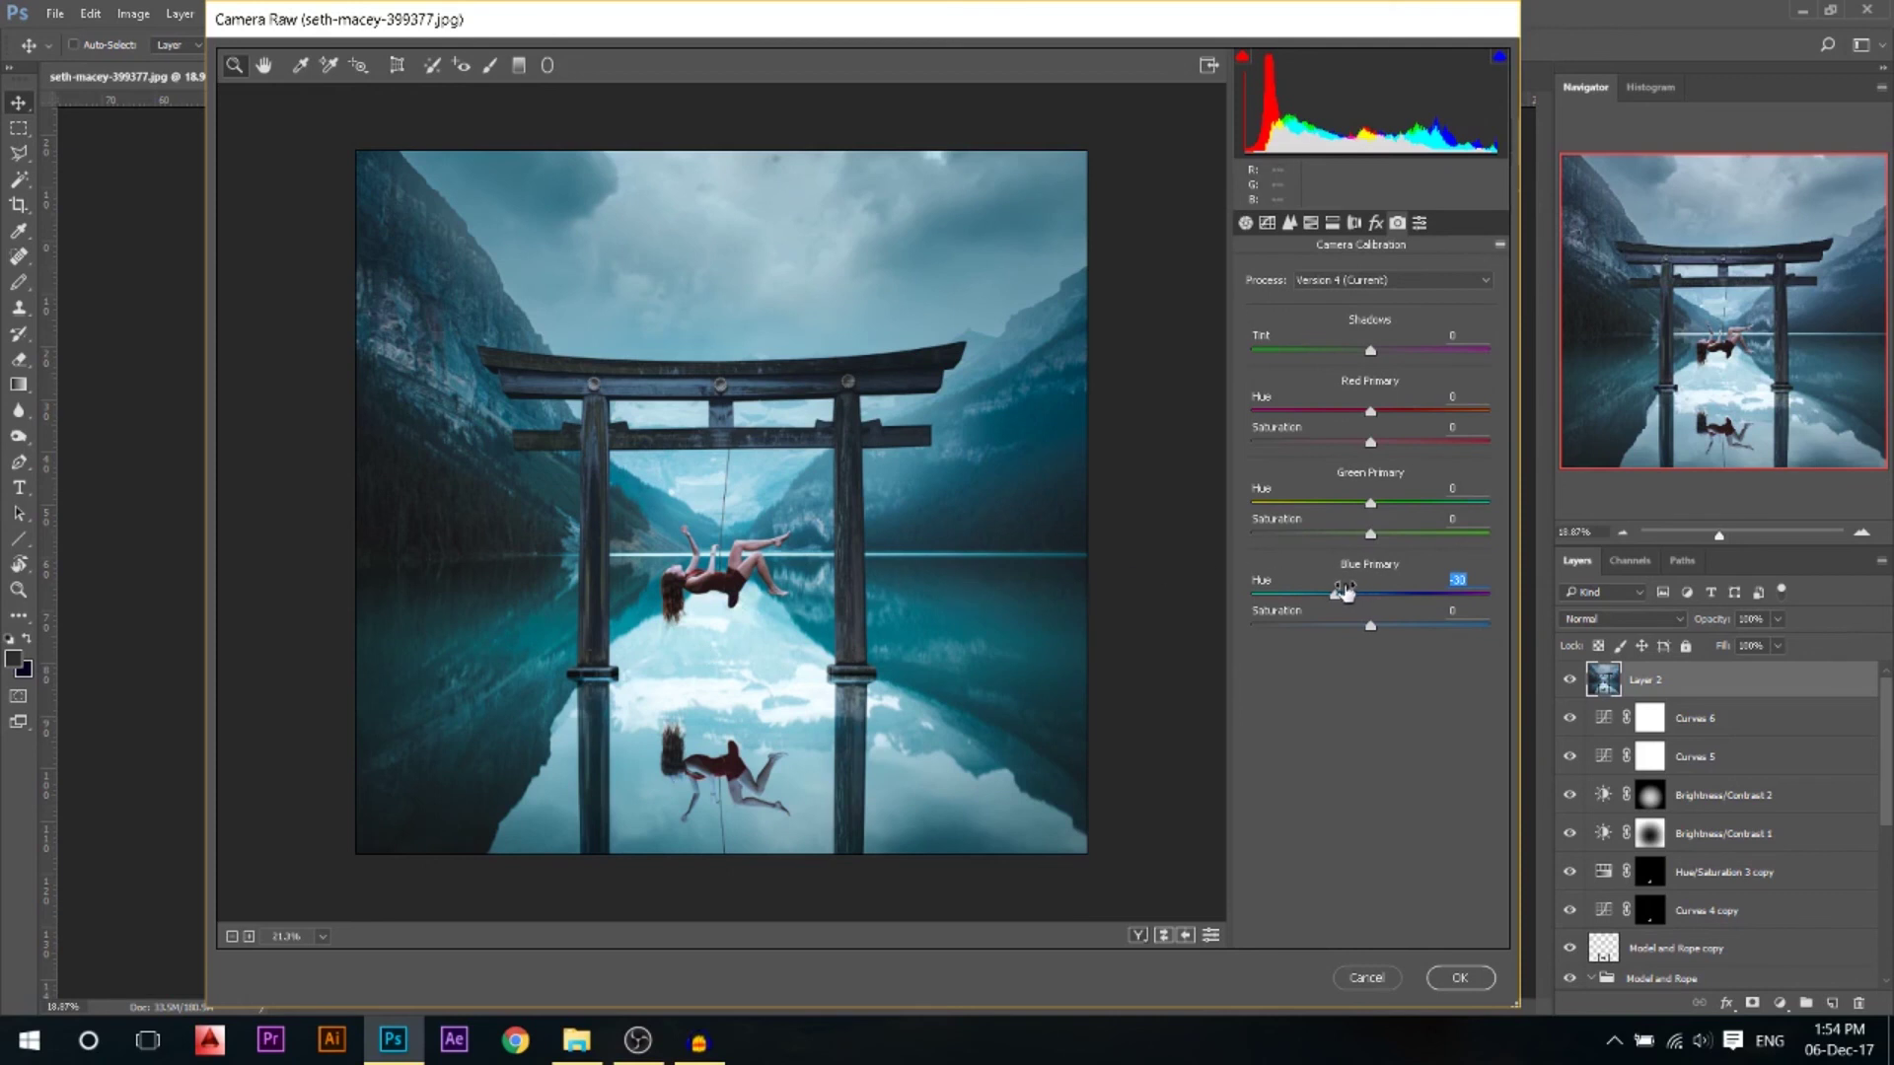
pyautogui.moveTo(1343, 590); pyautogui.dragTo(1363, 592)
pyautogui.click(1365, 624)
pyautogui.moveTo(1362, 623); pyautogui.dragTo(1356, 626)
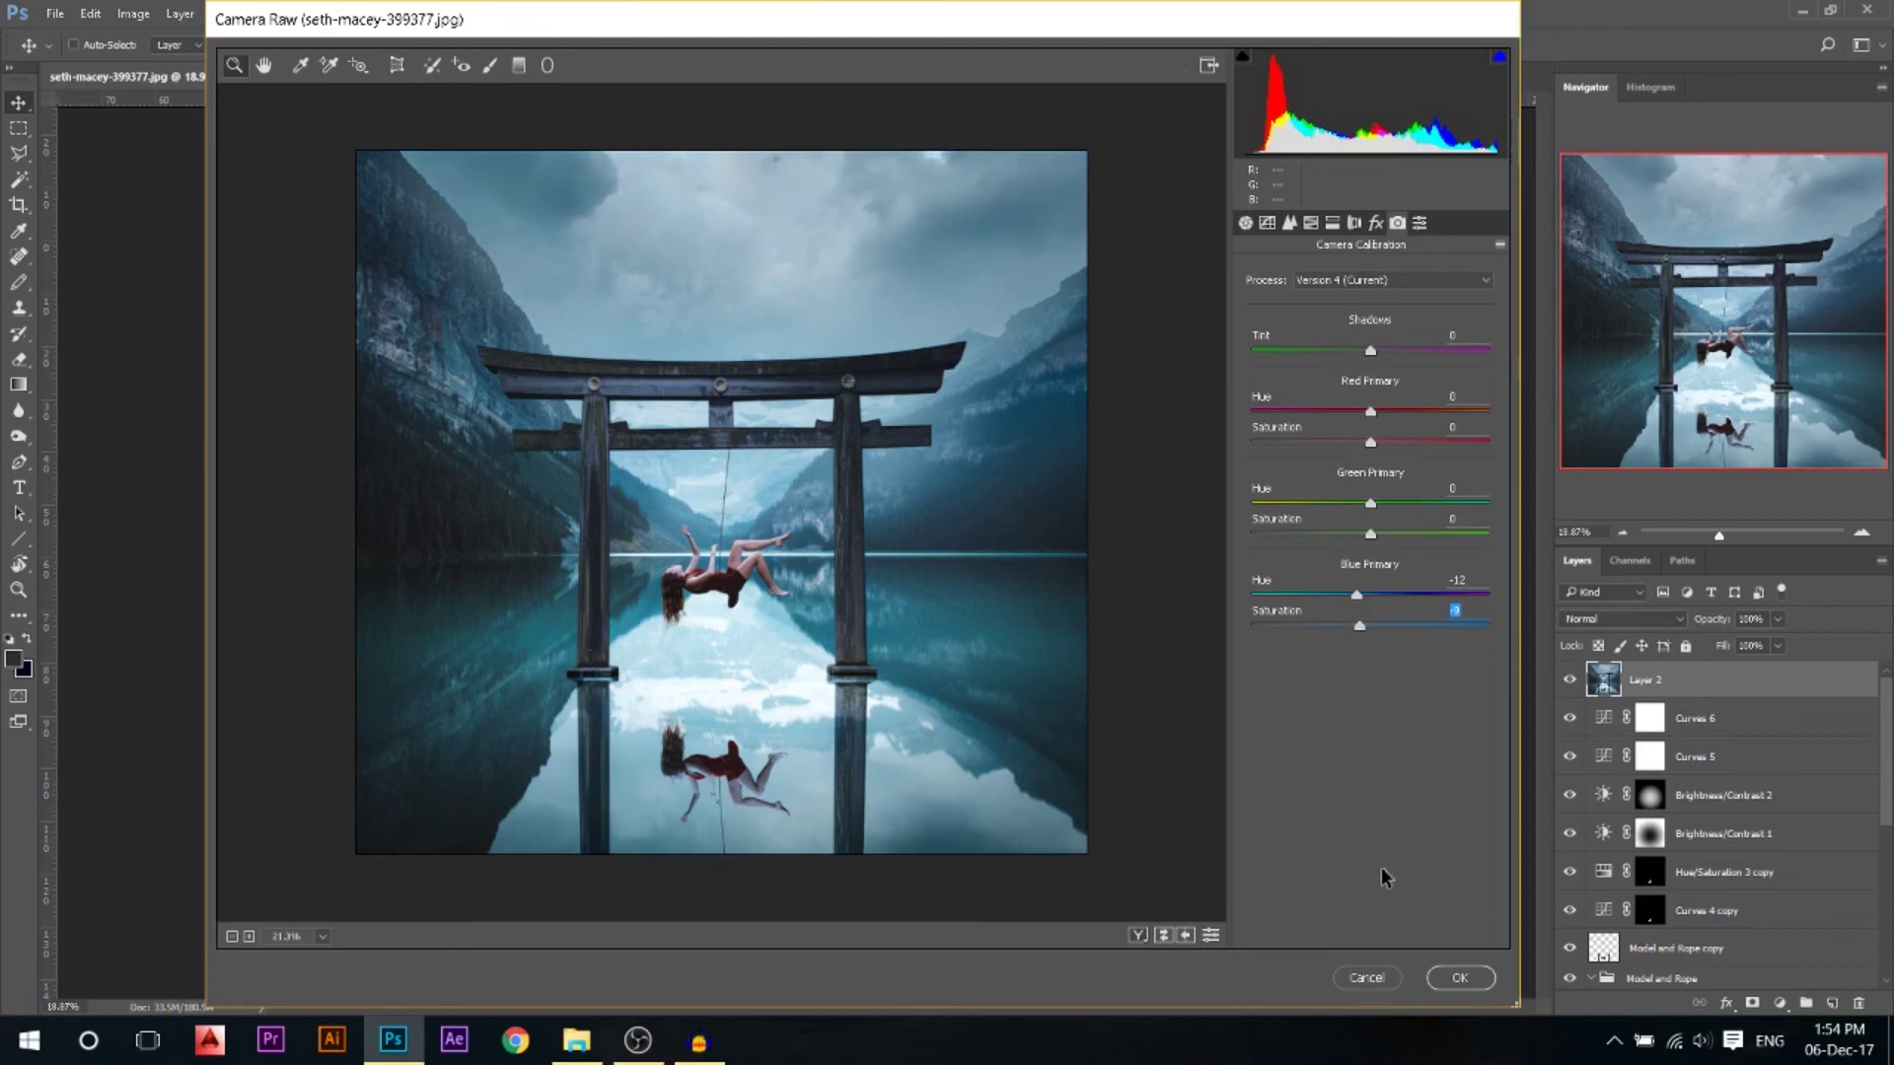
pyautogui.click(1485, 982)
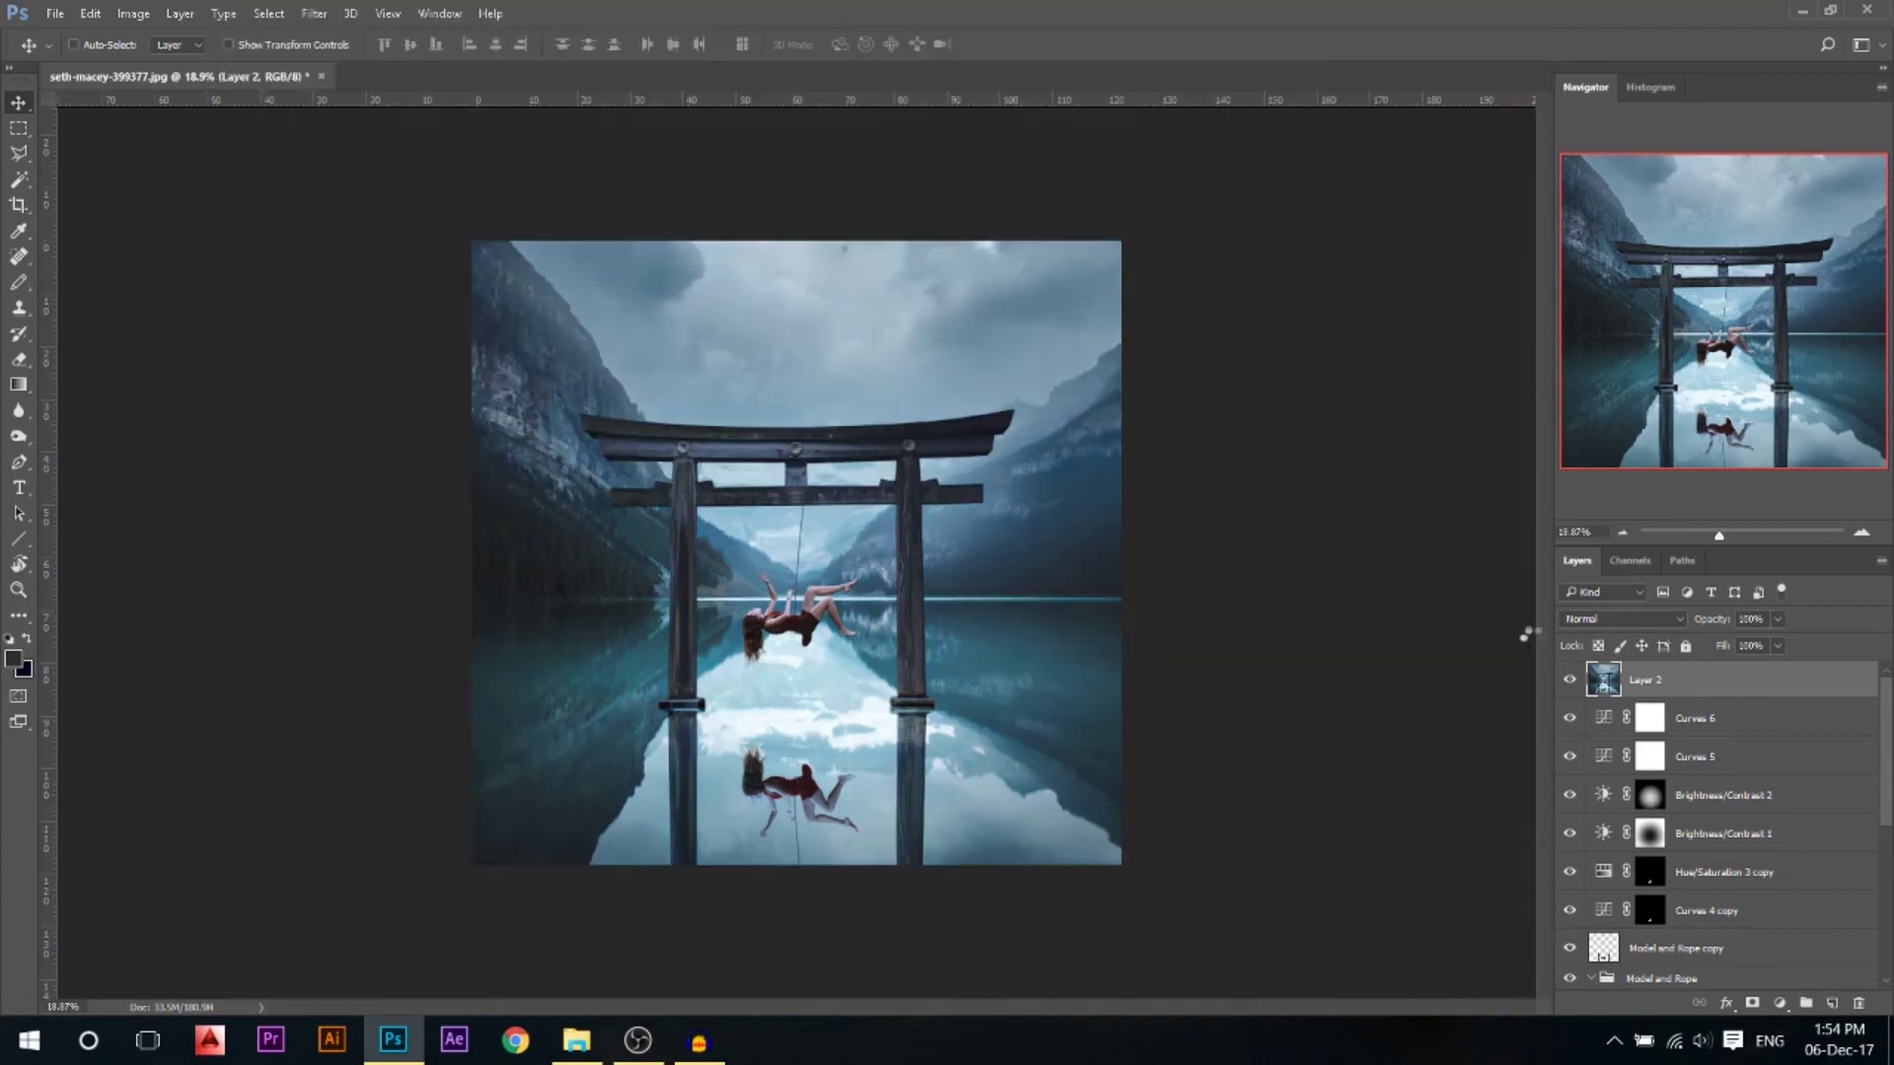
pyautogui.scroll(2, 1183, 632)
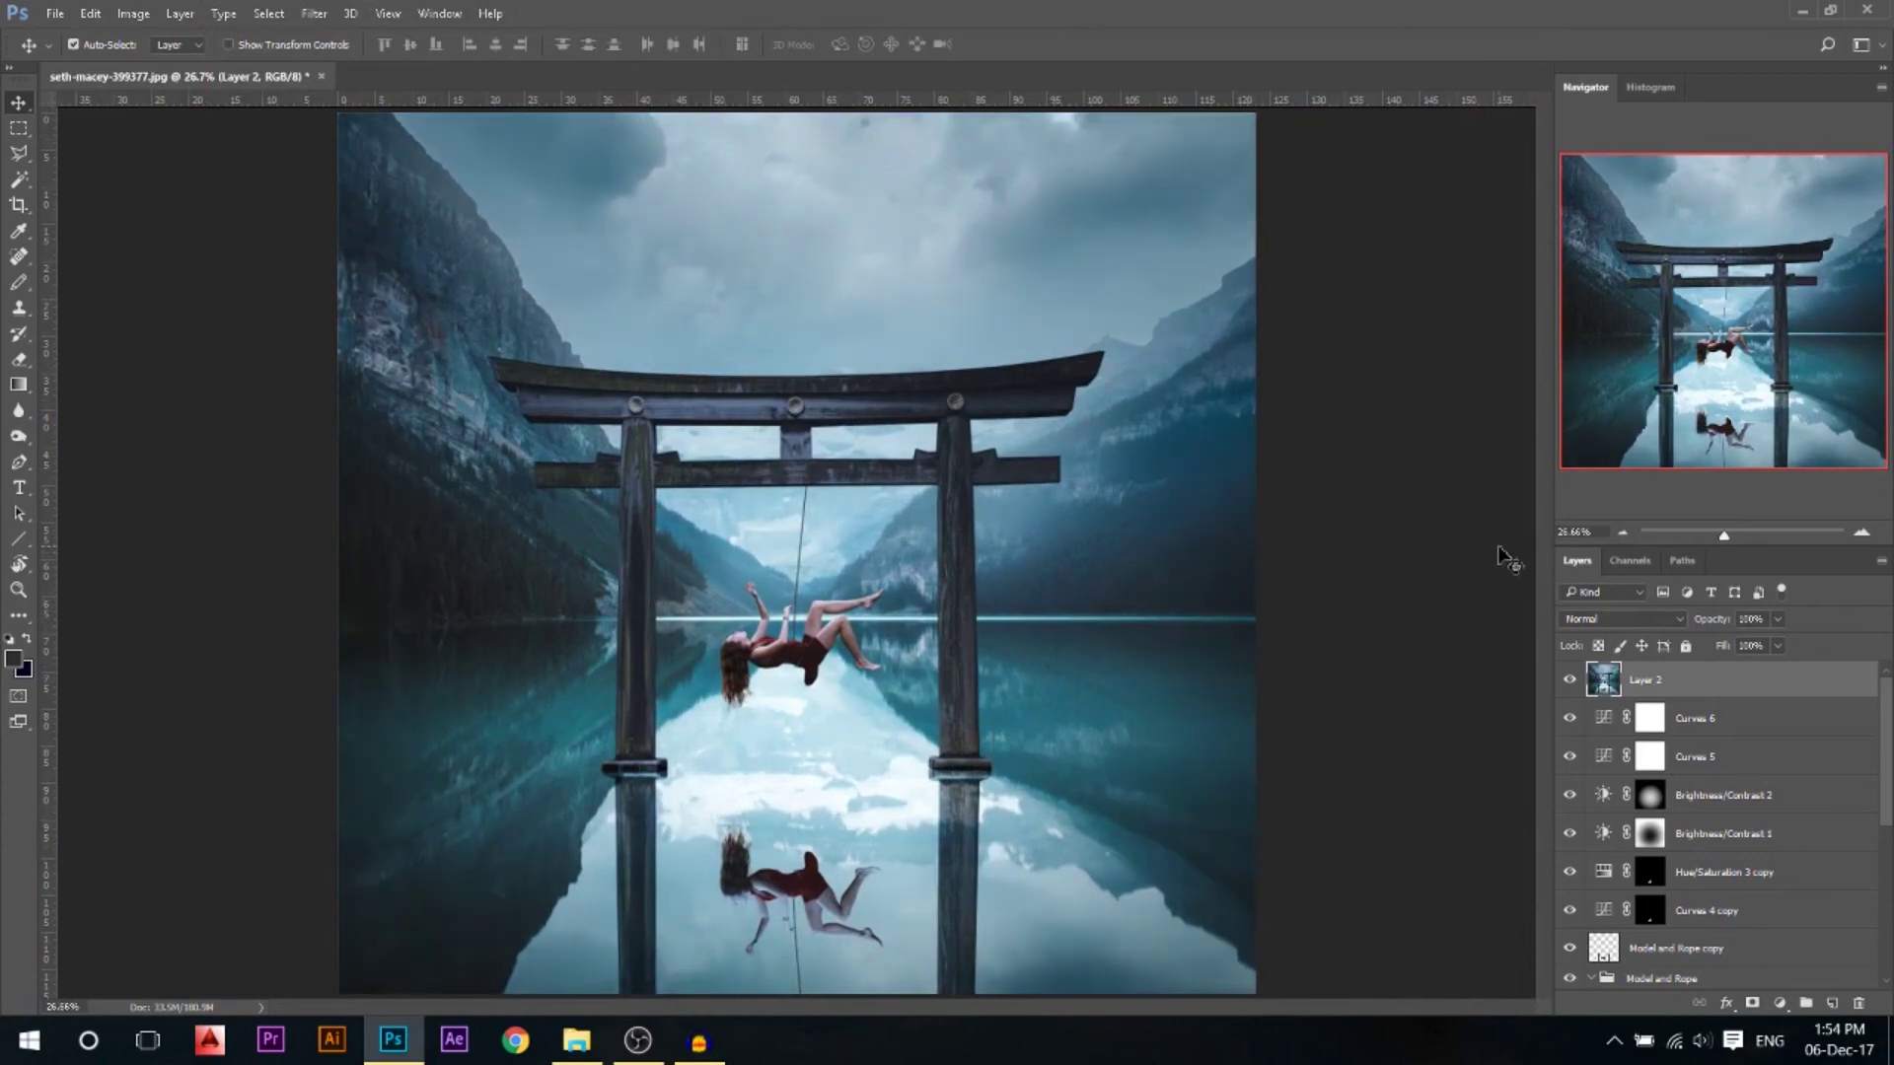
pyautogui.press('ctrl')
pyautogui.scroll(-1, 612, 588)
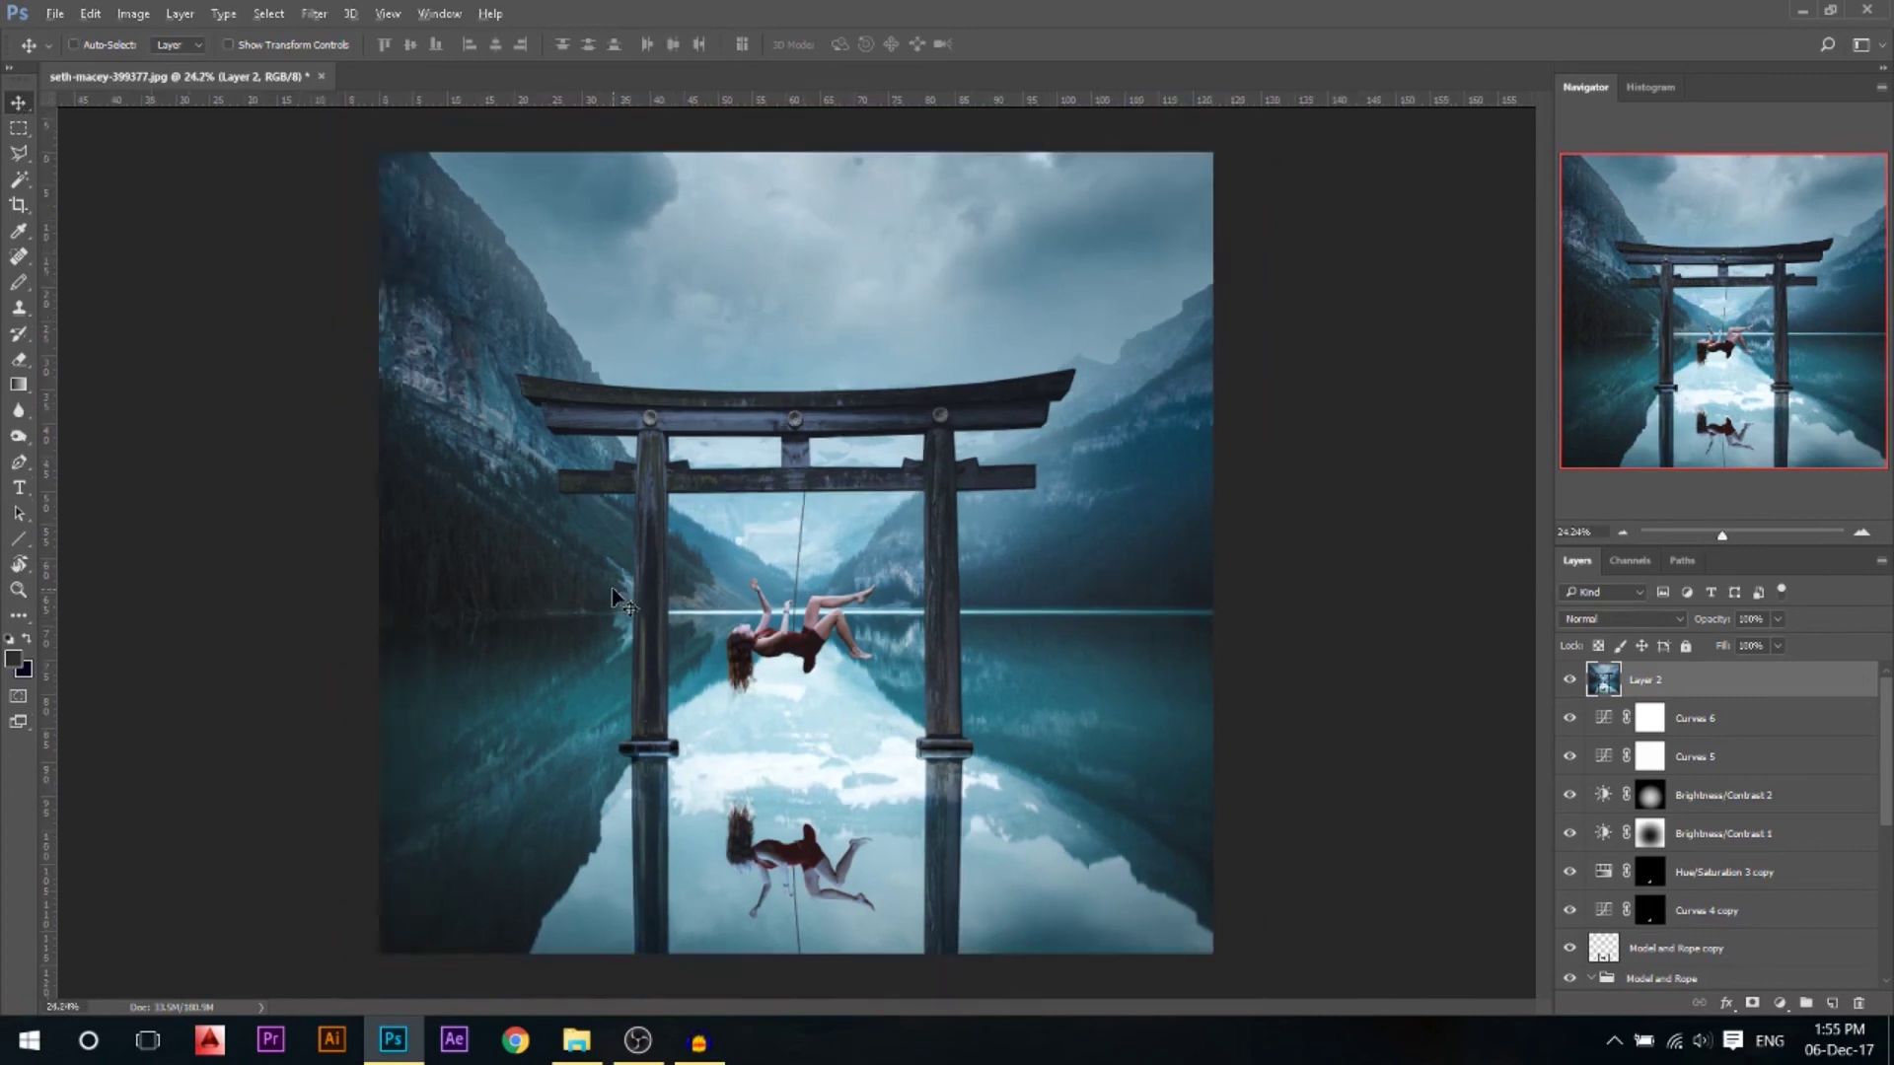